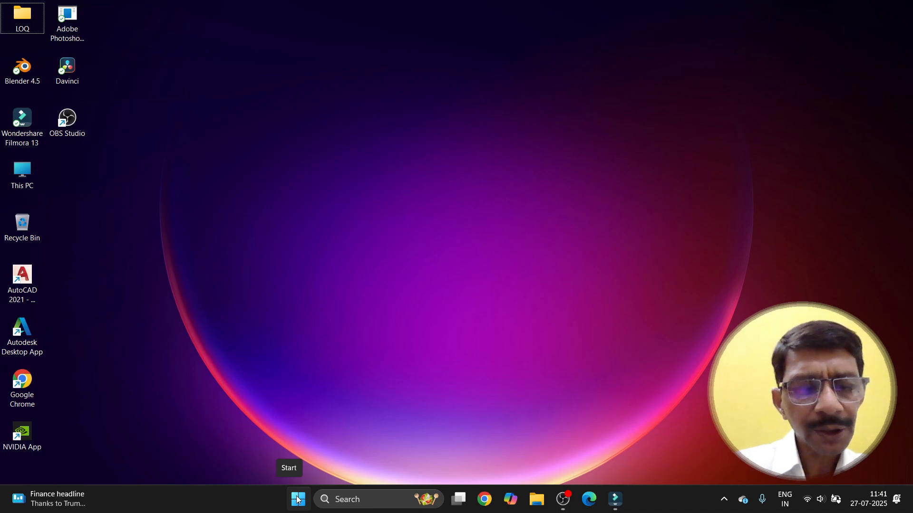
Step: Launch Word from a taskbar search for 'word'
click(342, 500)
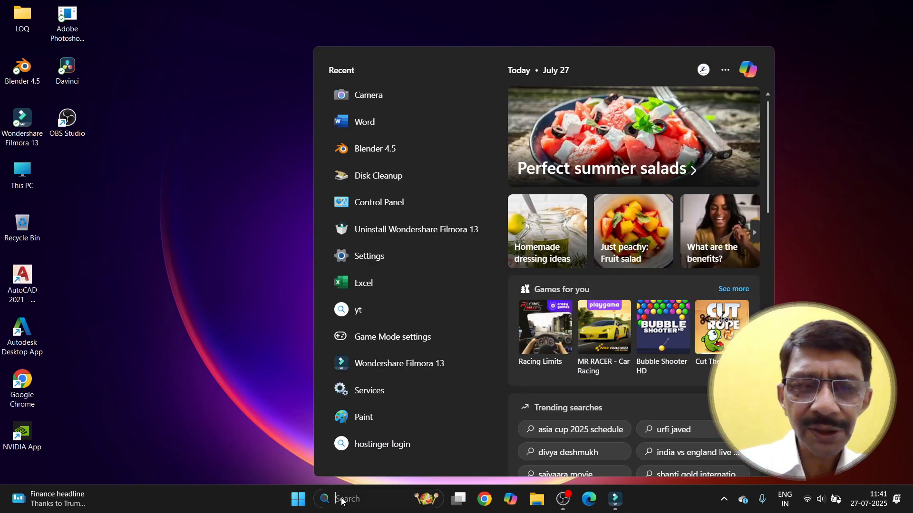
text(wo)
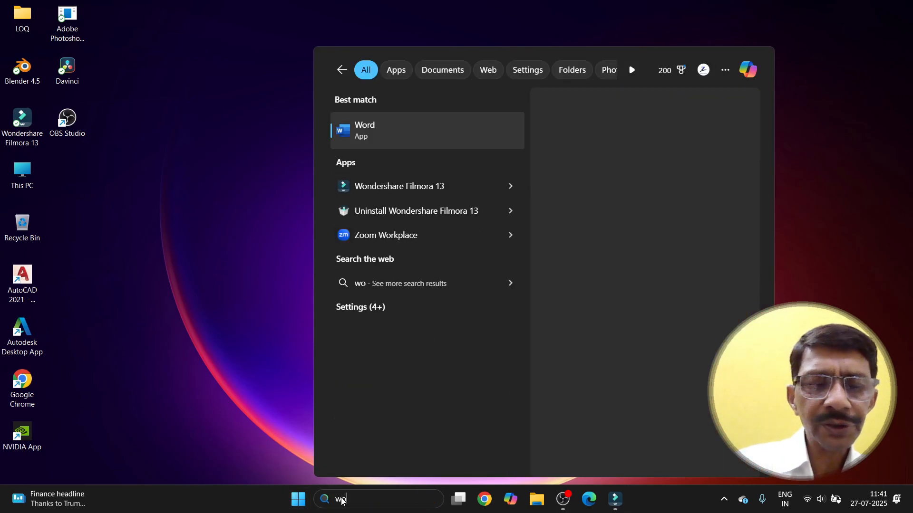
text(r)
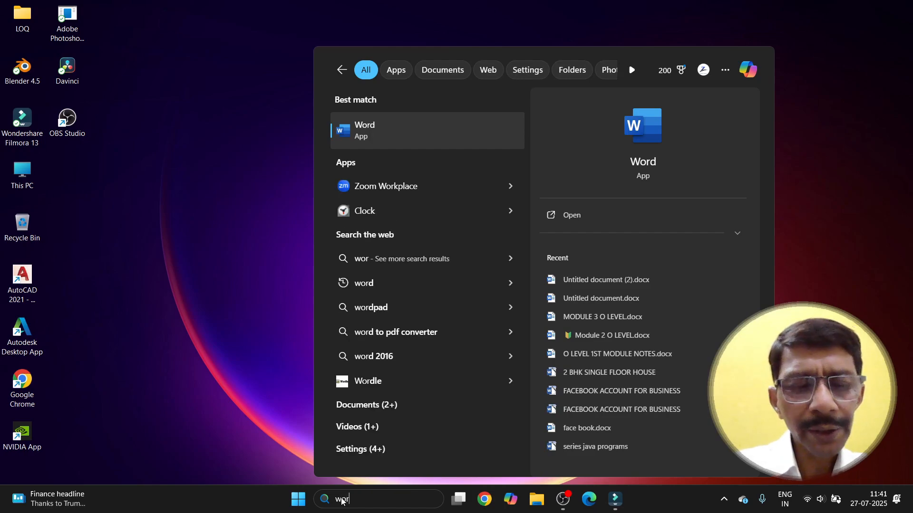
text(d)
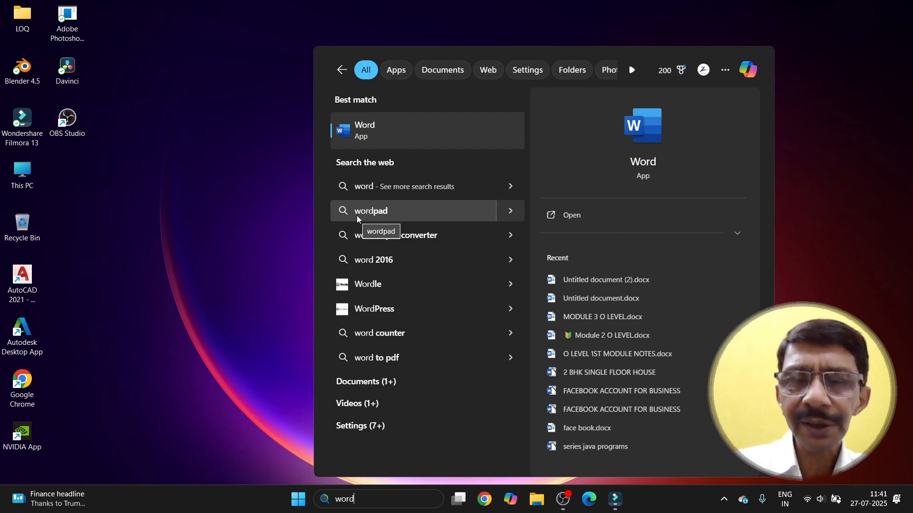
click(350, 131)
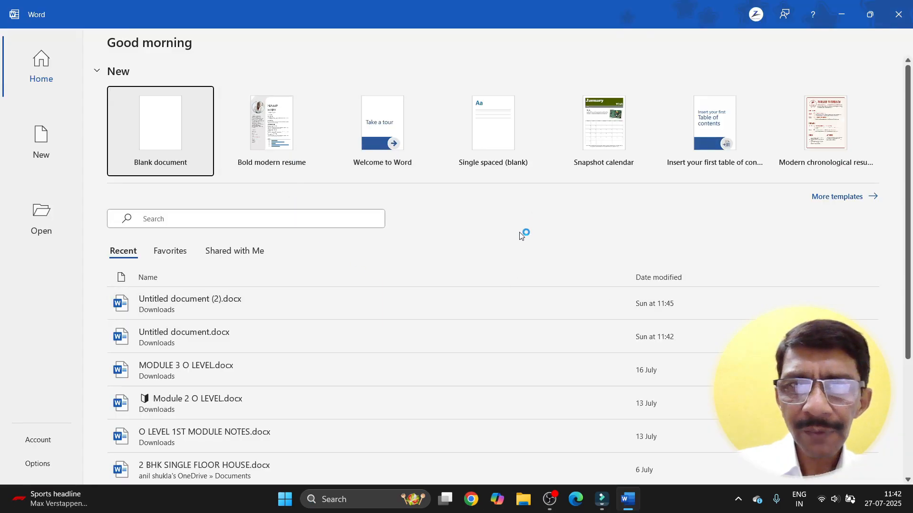
Step: Close Word, relaunch it with the Run command 'winword', then close it again
click(892, 25)
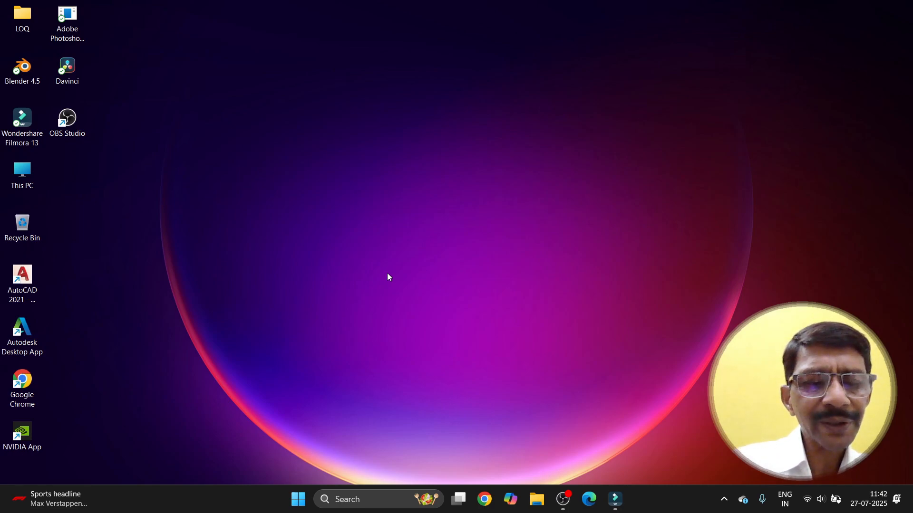
key(super+r)
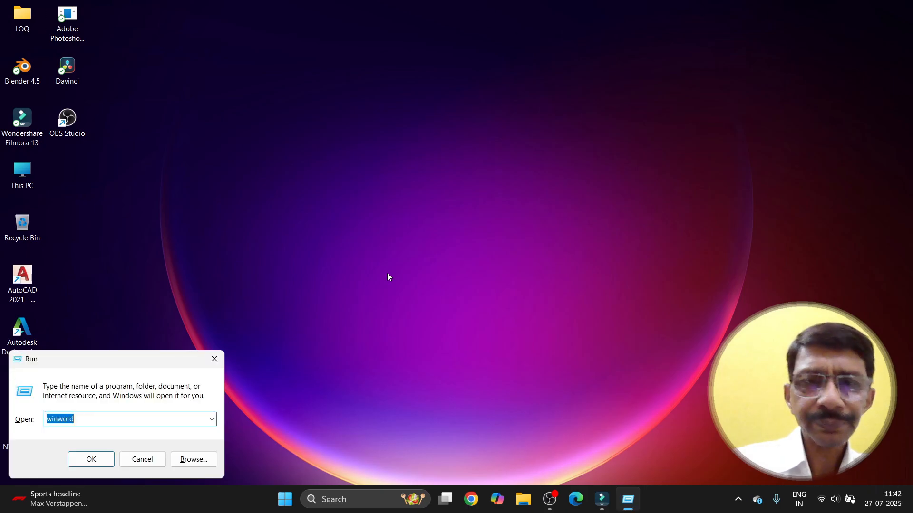
drag(126, 364, 403, 235)
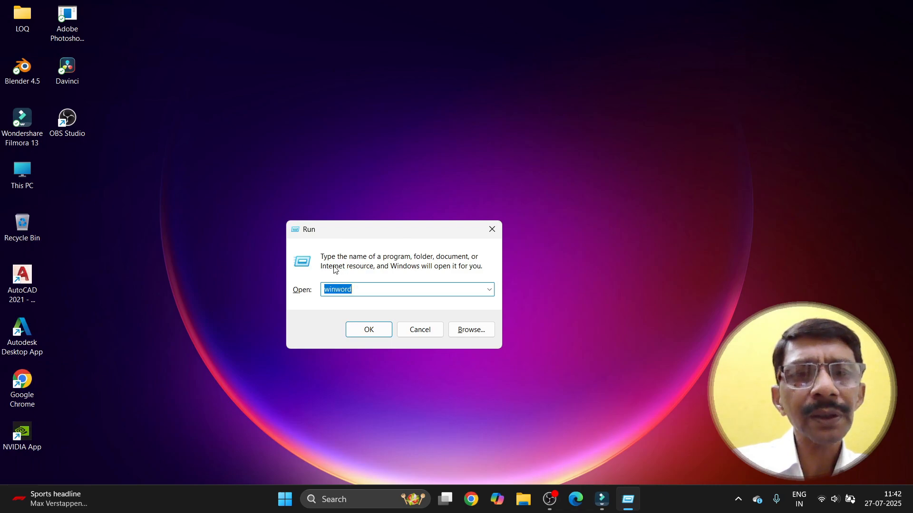
click(354, 290)
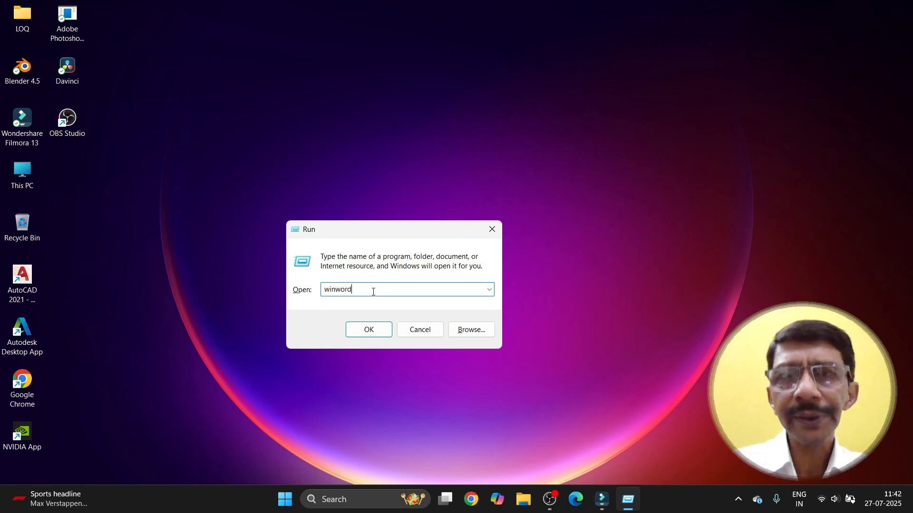
click(362, 335)
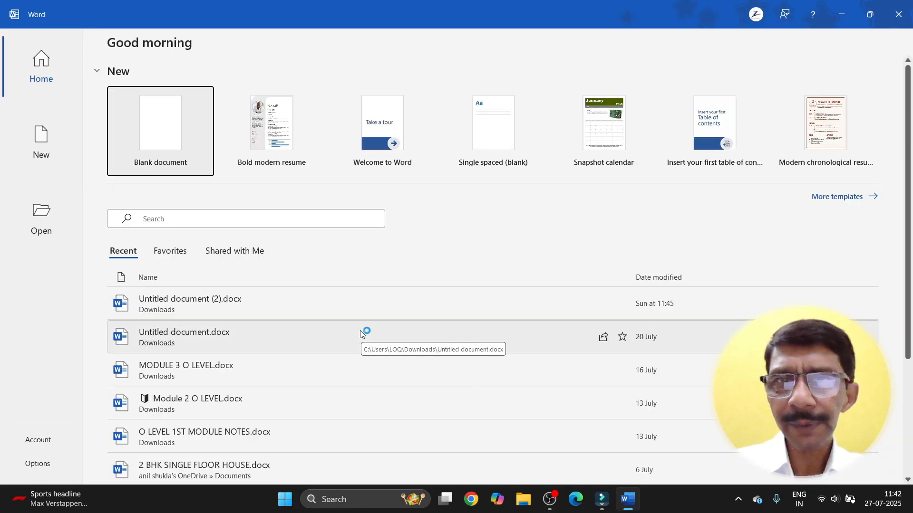
click(896, 15)
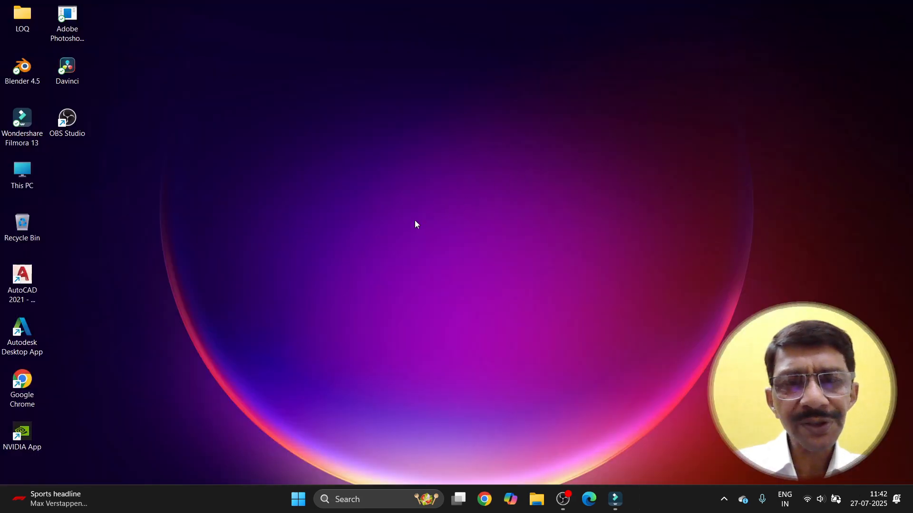
Step: Pin Word to the taskbar from its Start menu tile
click(299, 499)
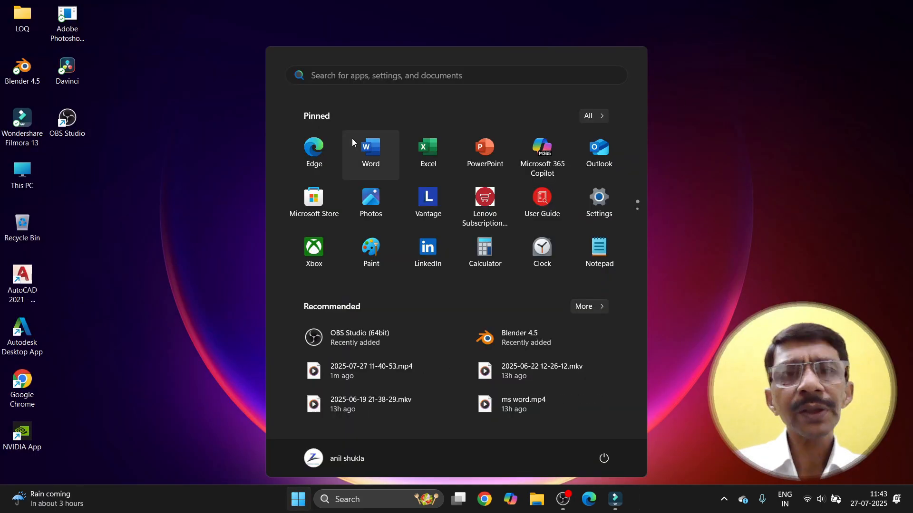
right_click(365, 143)
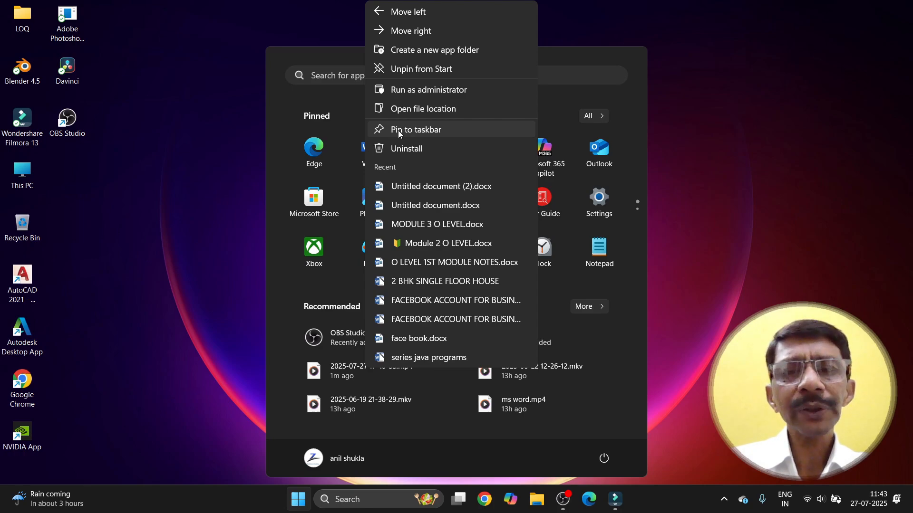
click(398, 131)
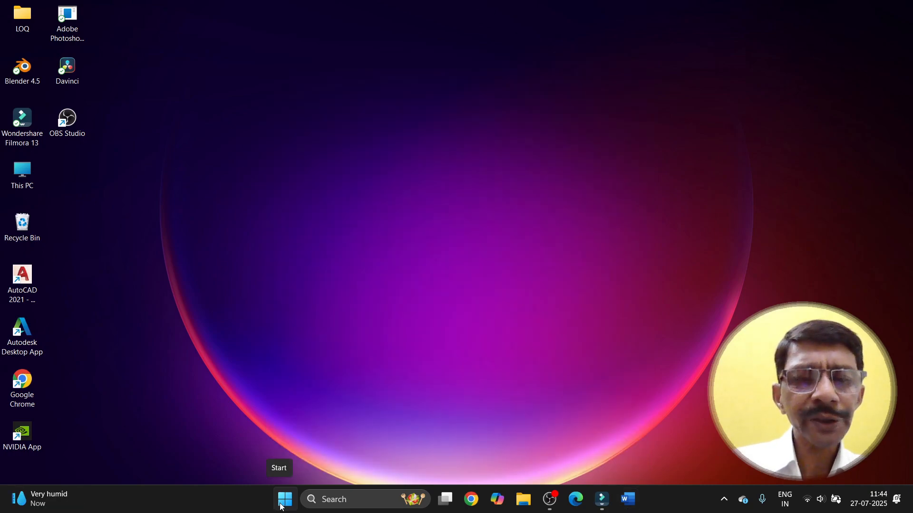
Step: Drag Word from the All apps list onto the desktop to create a shortcut
click(284, 499)
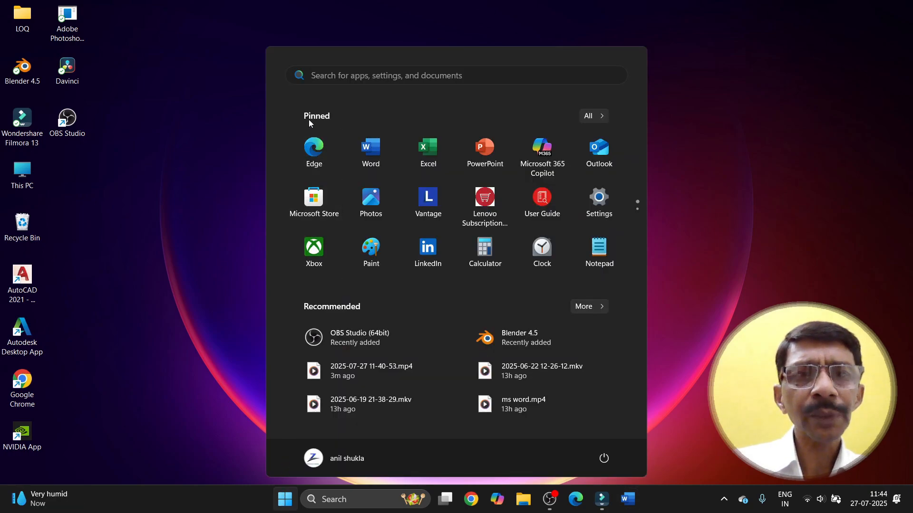
click(594, 117)
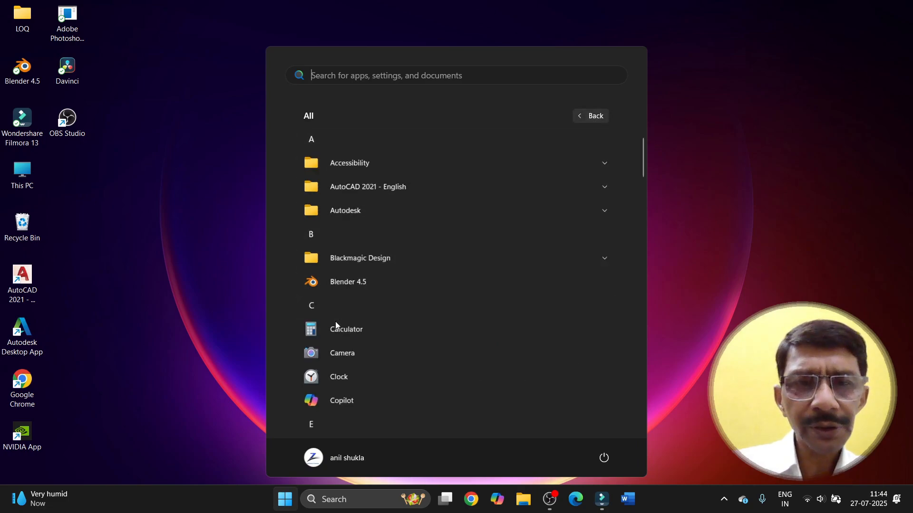
scroll(335, 325, down, 5)
scroll(336, 323, down, 8)
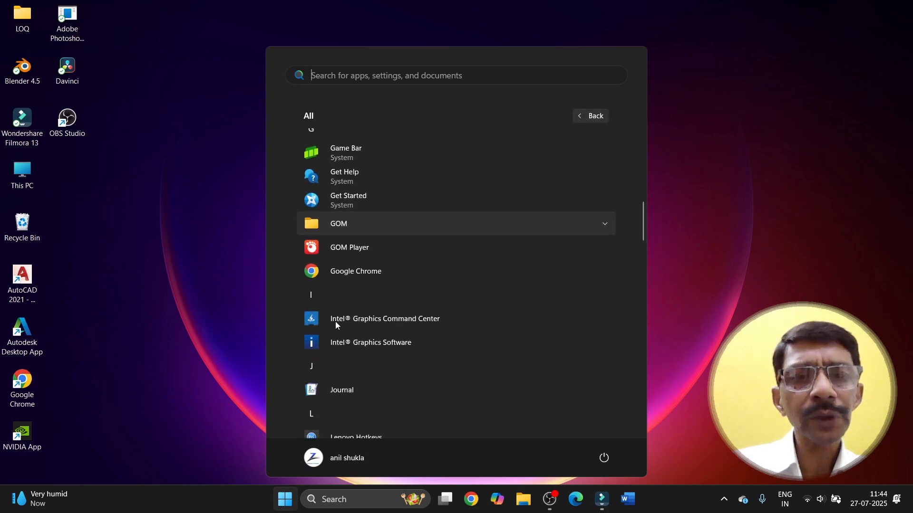
scroll(336, 325, down, 3)
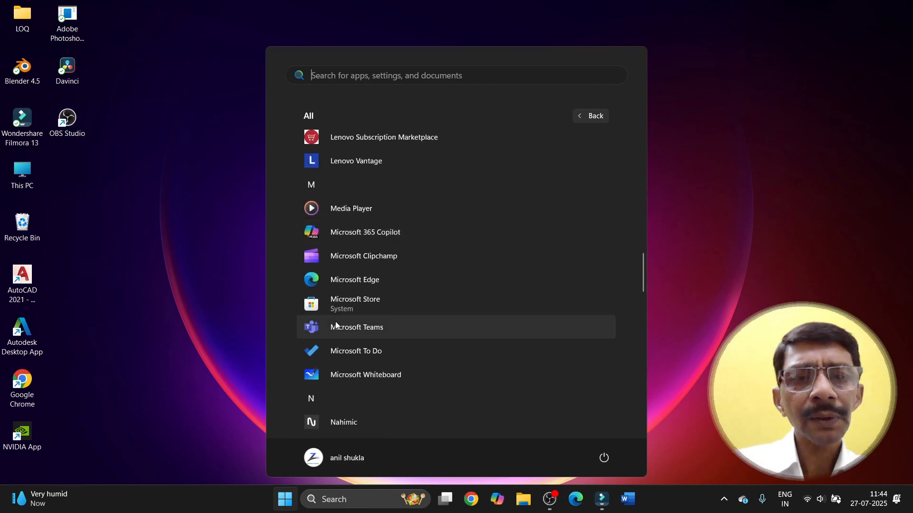
scroll(336, 325, down, 4)
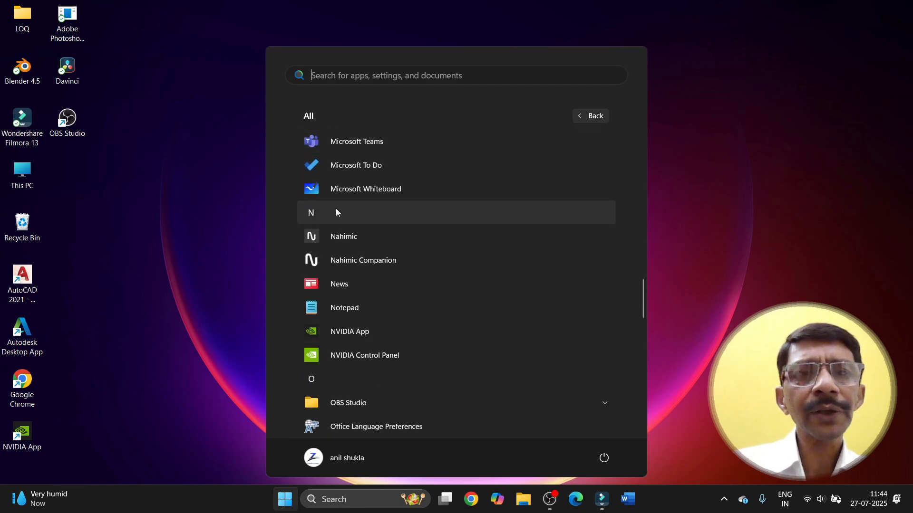
scroll(335, 216, down, 4)
scroll(334, 222, down, 6)
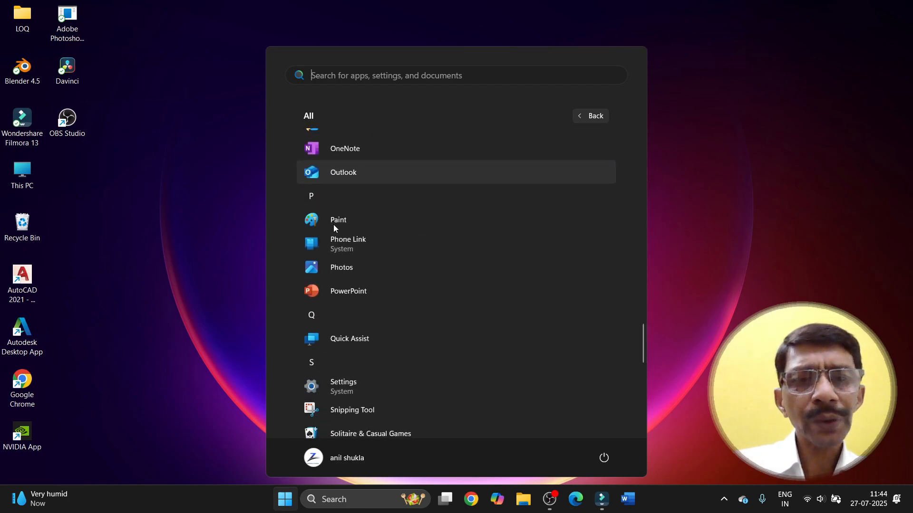
scroll(334, 236, down, 7)
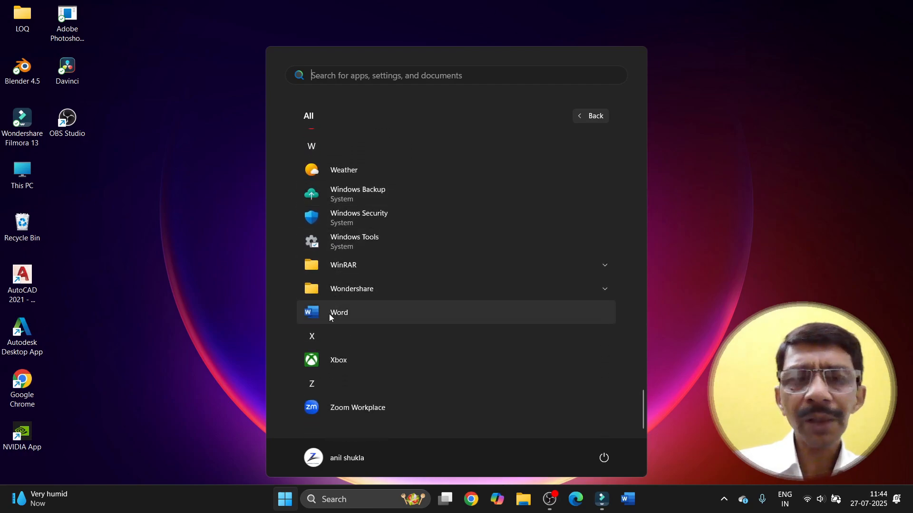
drag(330, 316, 217, 315)
Step: Launch Word from the new desktop shortcut, then close it
click(87, 244)
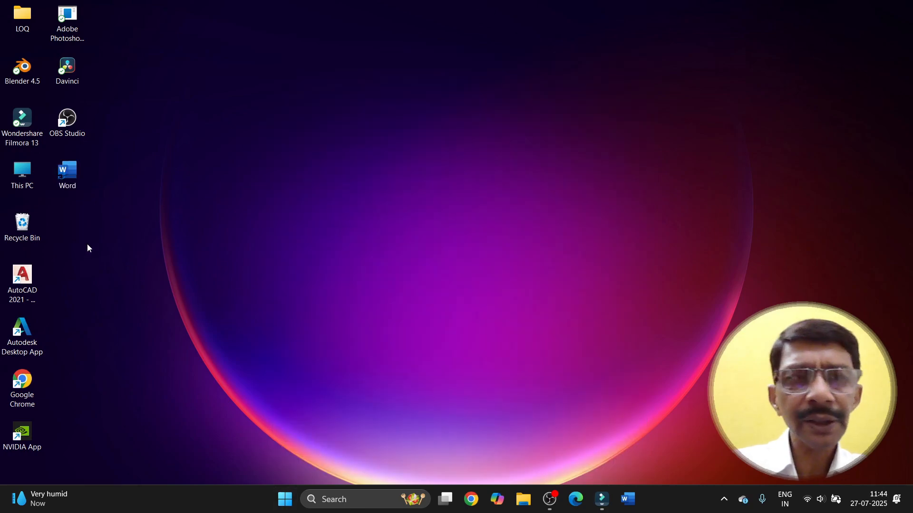
double_click(70, 175)
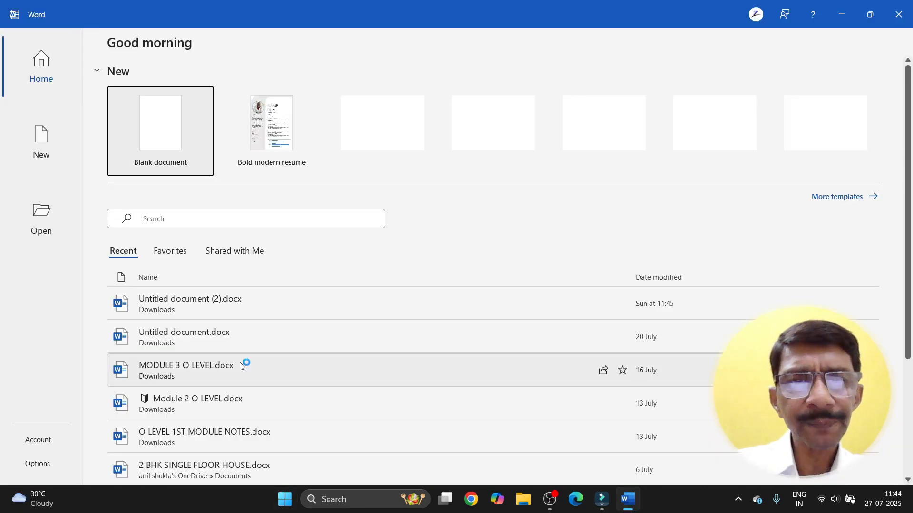
click(898, 13)
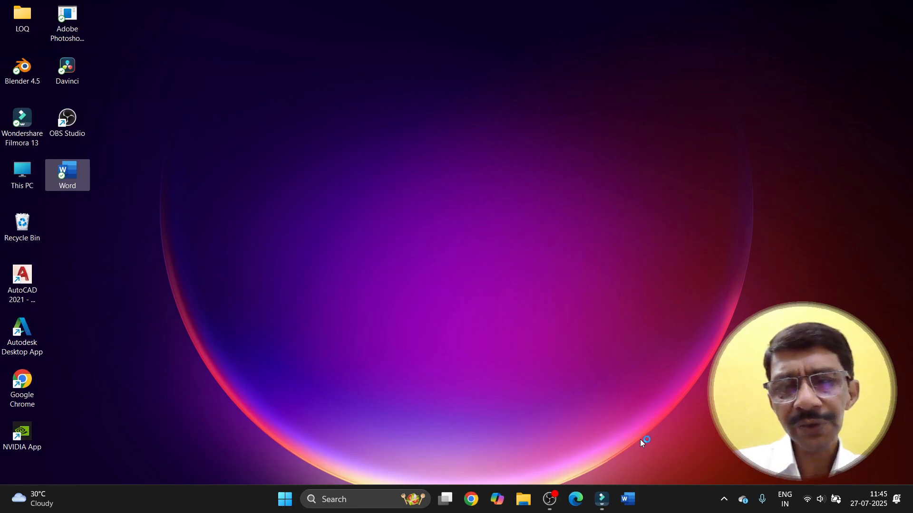
Step: Open Word from its taskbar pin
click(632, 505)
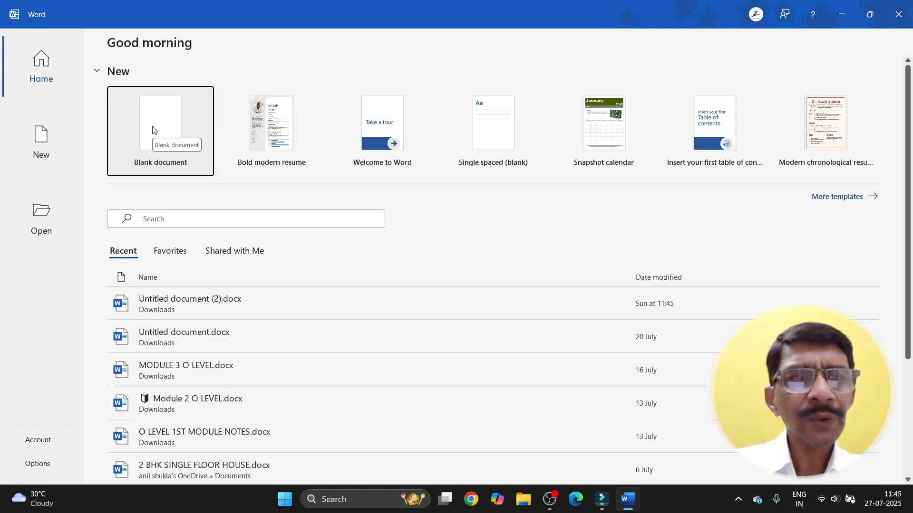
Step: Create a blank document from the Word Home screen and zoom in on the page
click(138, 127)
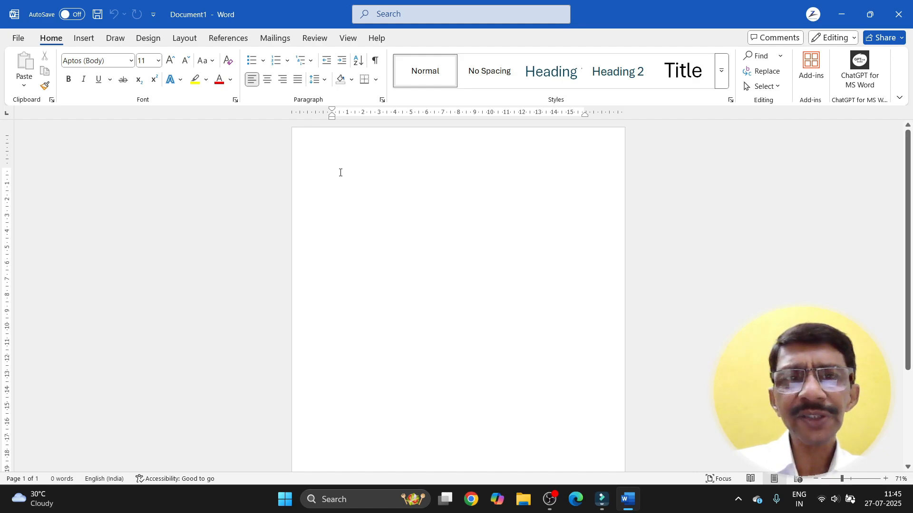
ctrl+scroll(340, 173, up, 3)
ctrl+scroll(340, 172, up, 1)
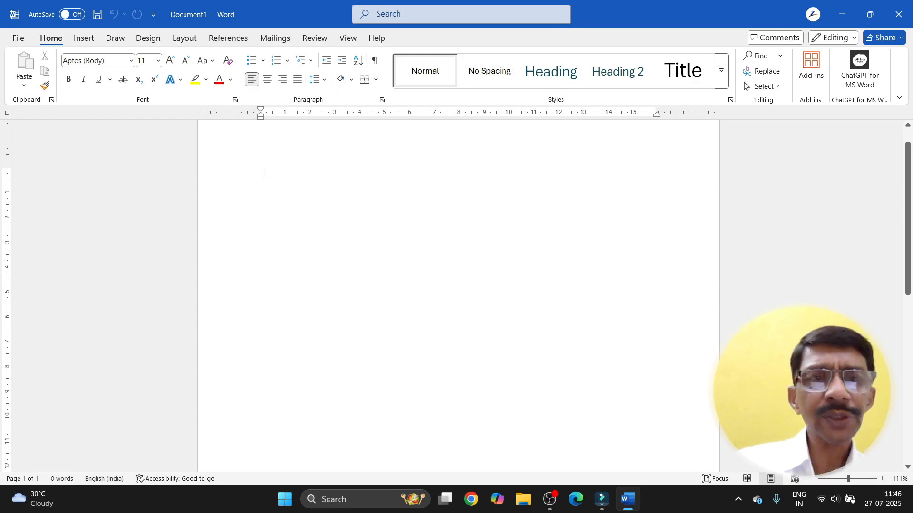
Step: Type 'start' on the first line of Document1
text(start)
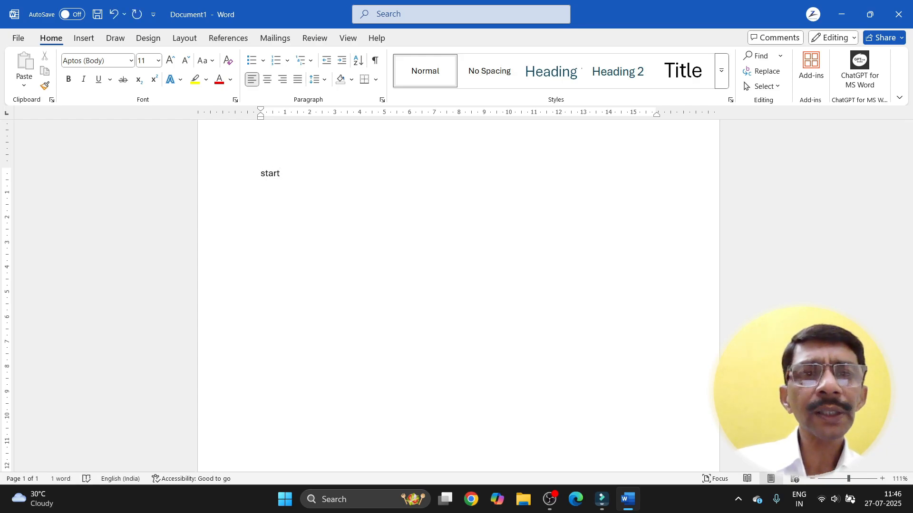
scroll(340, 181, up, 1)
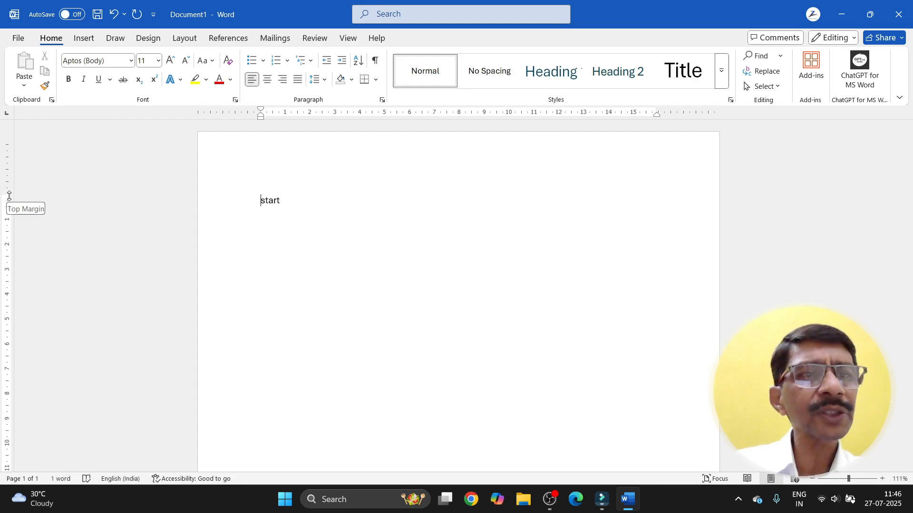
Step: Nudge the ruler margin markers so 'start' begins slightly further left
mouse_move(9, 195)
mouse_down()
mouse_move(9, 172)
mouse_move(8, 194)
mouse_up()
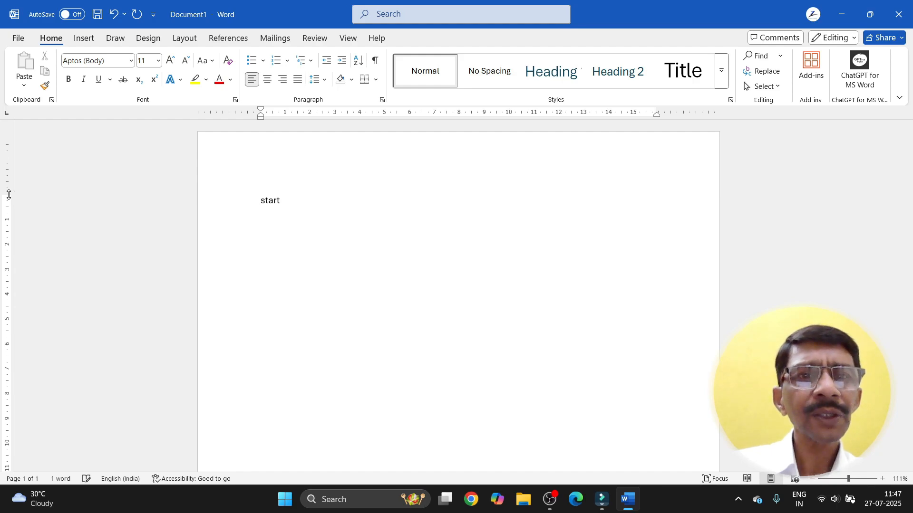
mouse_move(258, 112)
mouse_down()
mouse_move(229, 110)
mouse_move(270, 111)
mouse_move(247, 111)
mouse_move(259, 112)
mouse_up()
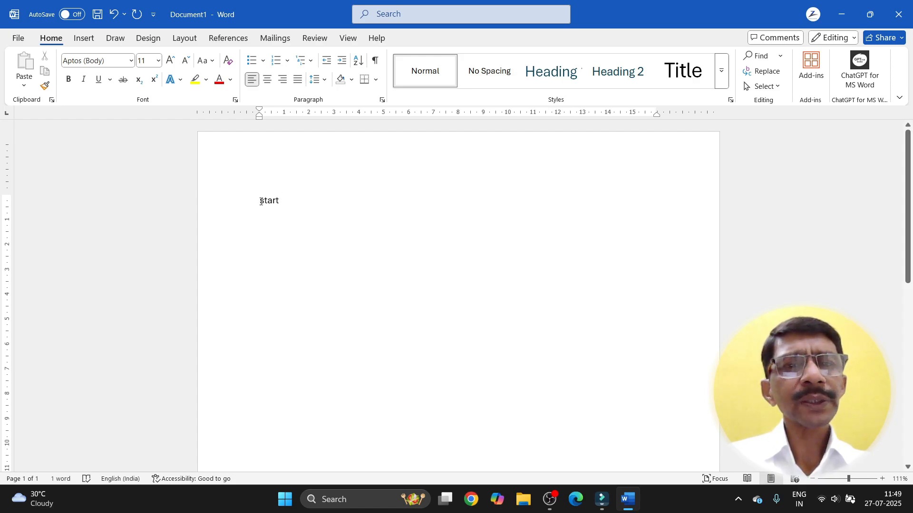
Step: Zoom the page from 121% to 161%
scroll(261, 201, up, 1)
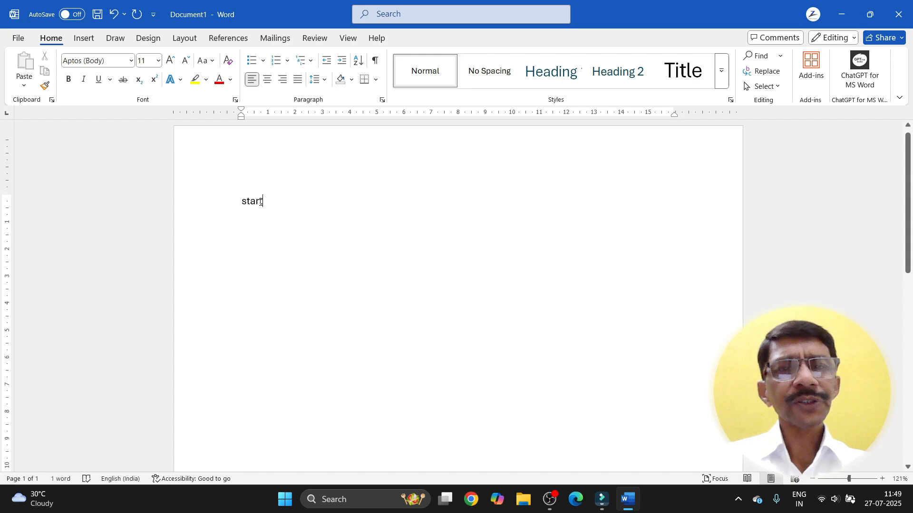
scroll(261, 201, up, 4)
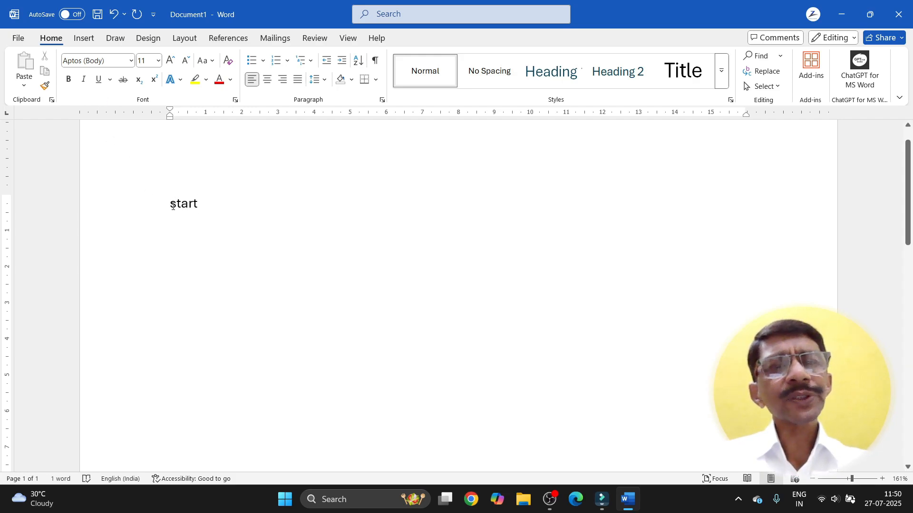
click(131, 61)
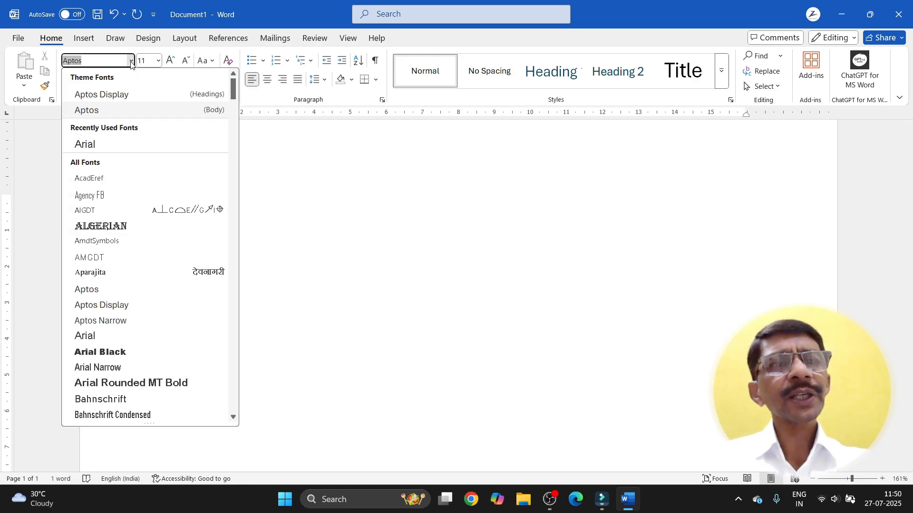
click(286, 193)
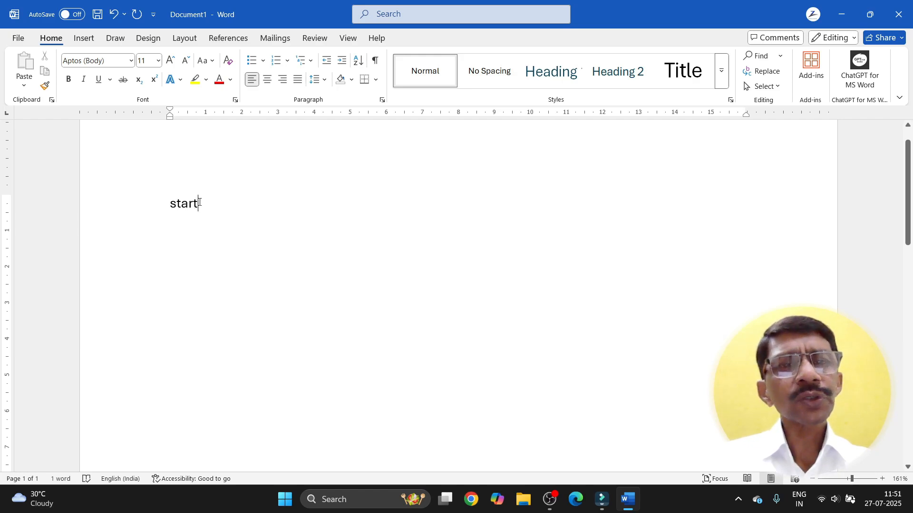
Step: Select 'start' and toggle Bold and Italic on, then off again
drag(199, 202, 173, 203)
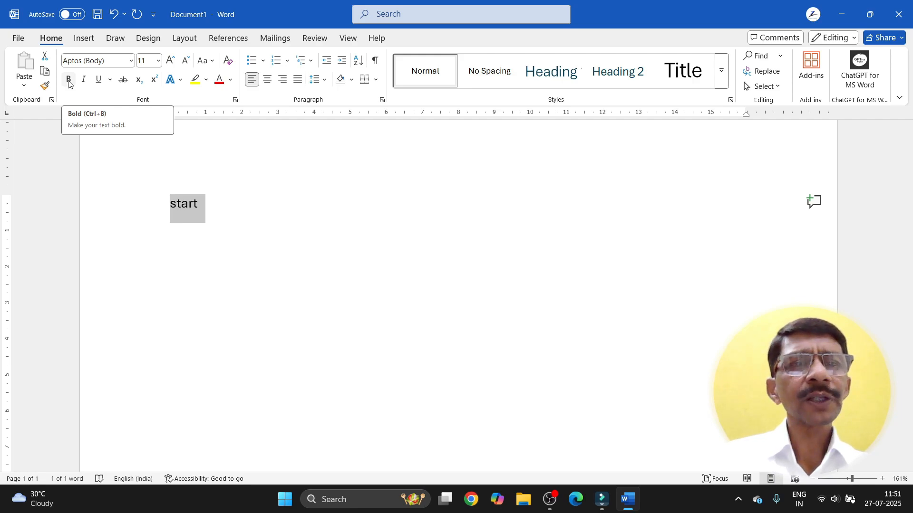
click(69, 81)
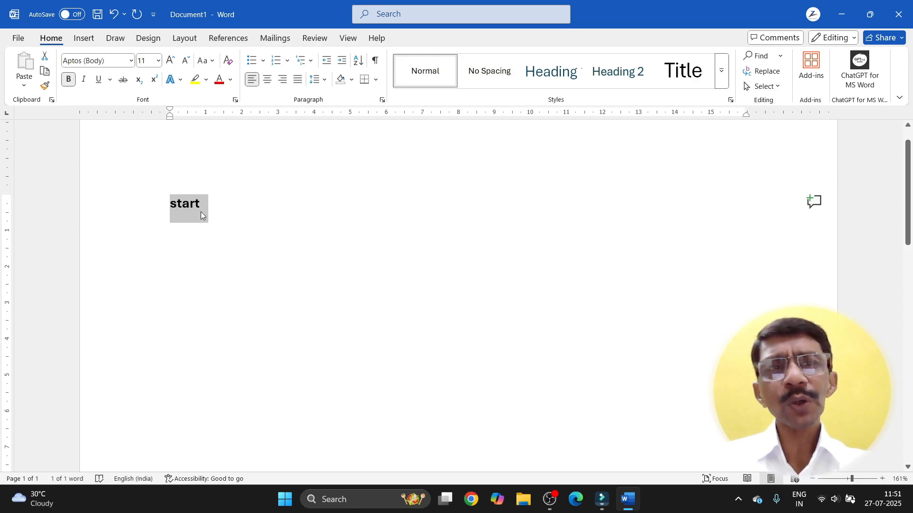
click(83, 80)
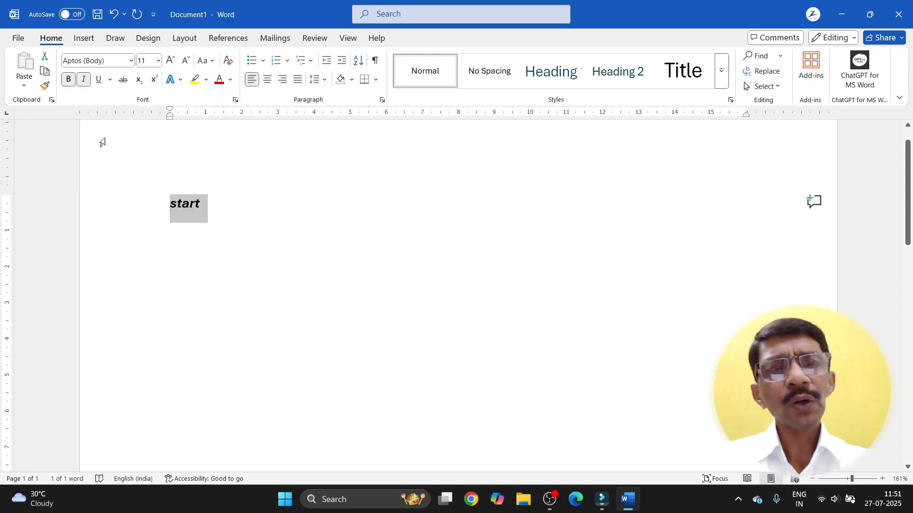
click(84, 82)
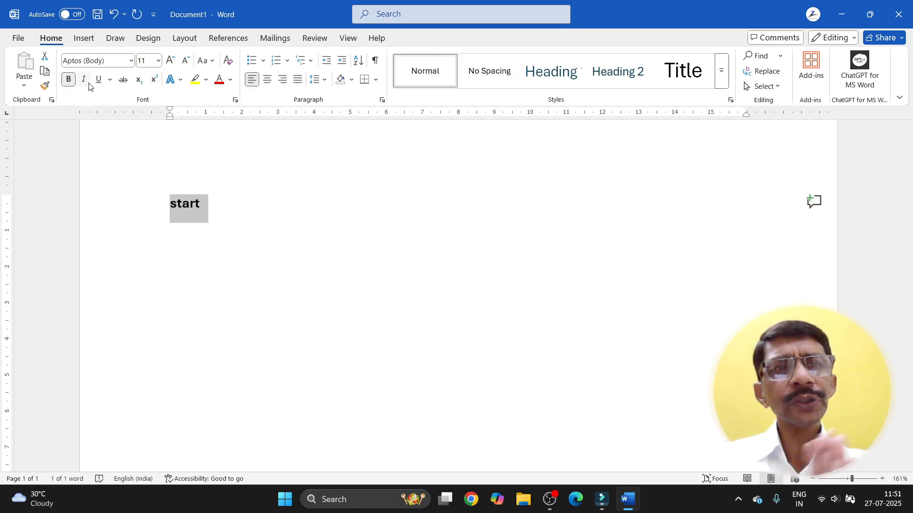
click(68, 80)
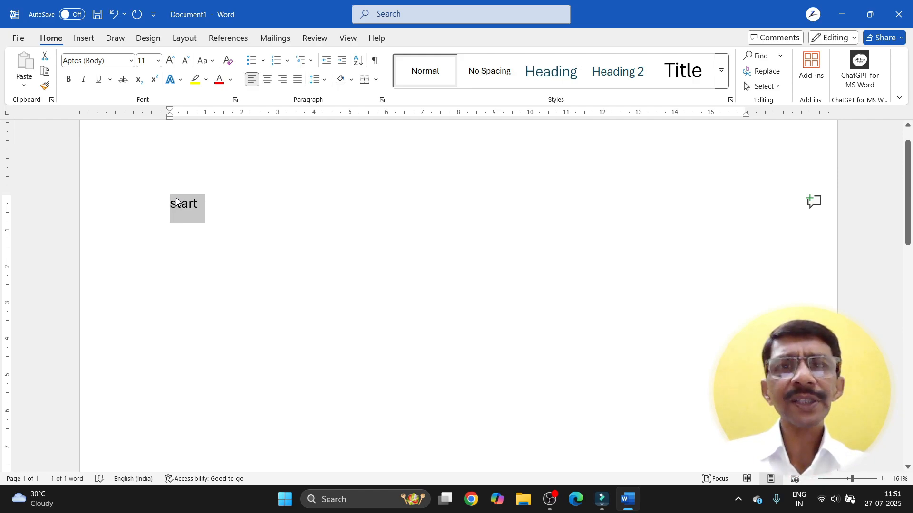
Step: Apply a dash-dot-dot underline to 'start'
click(100, 80)
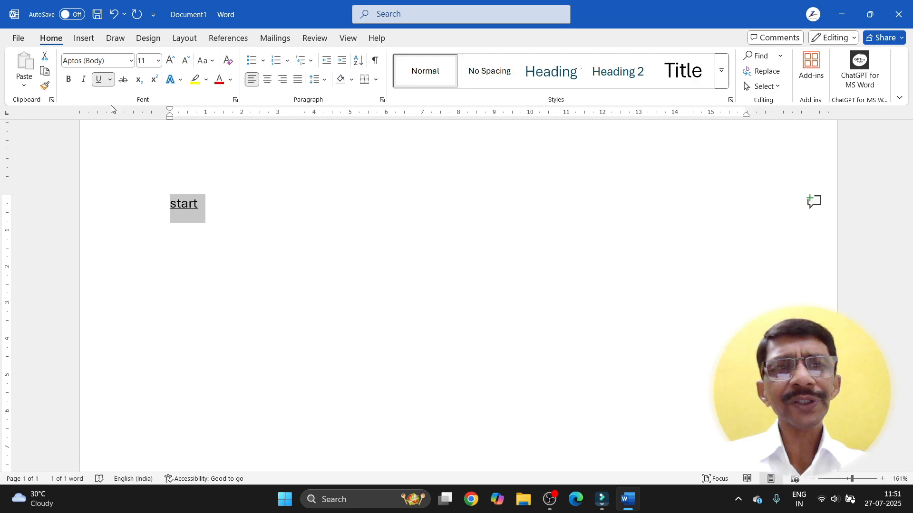
click(111, 79)
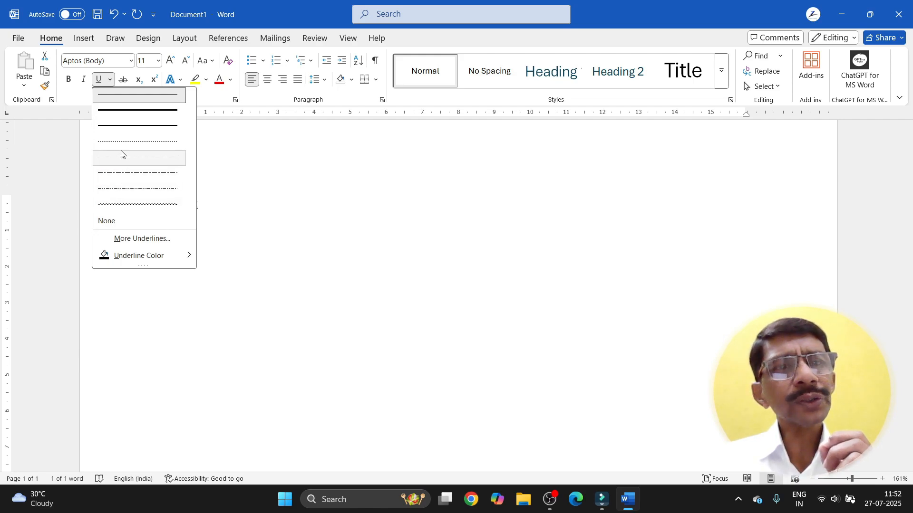
click(120, 193)
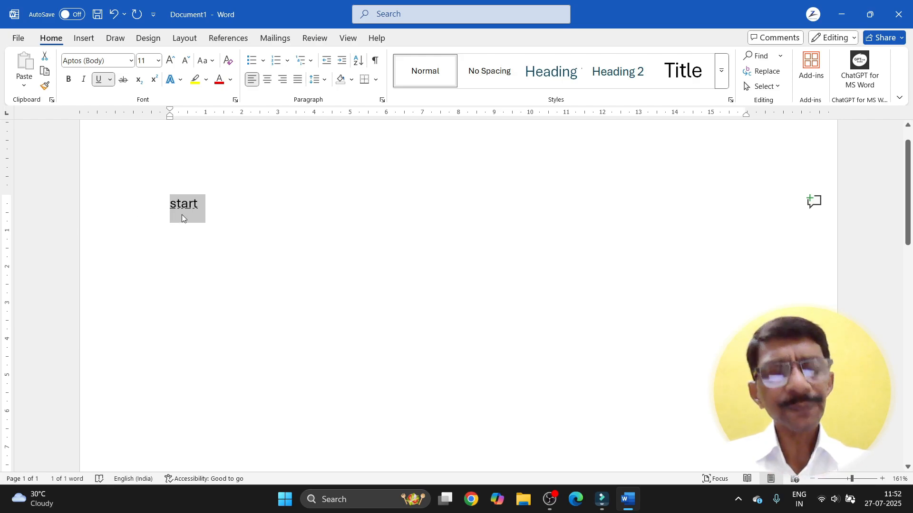
ctrl+scroll(184, 211, up, 8)
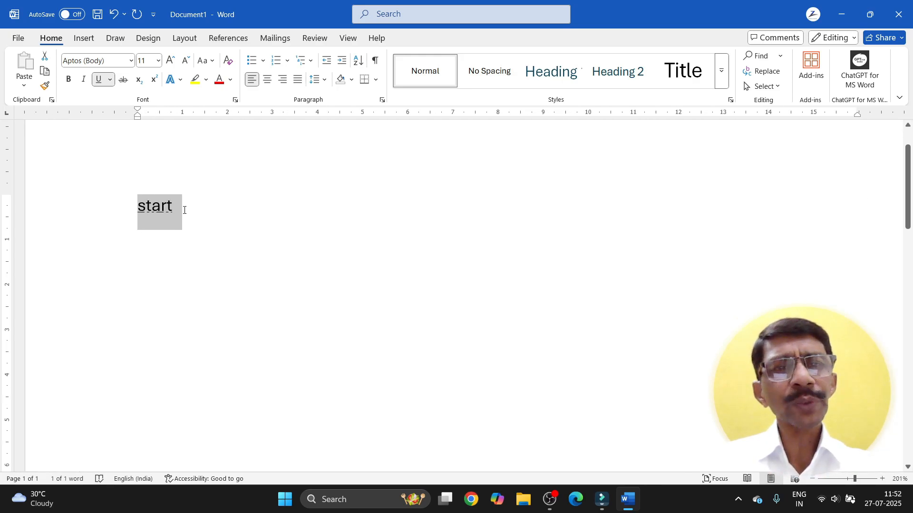
ctrl+scroll(184, 212, up, 10)
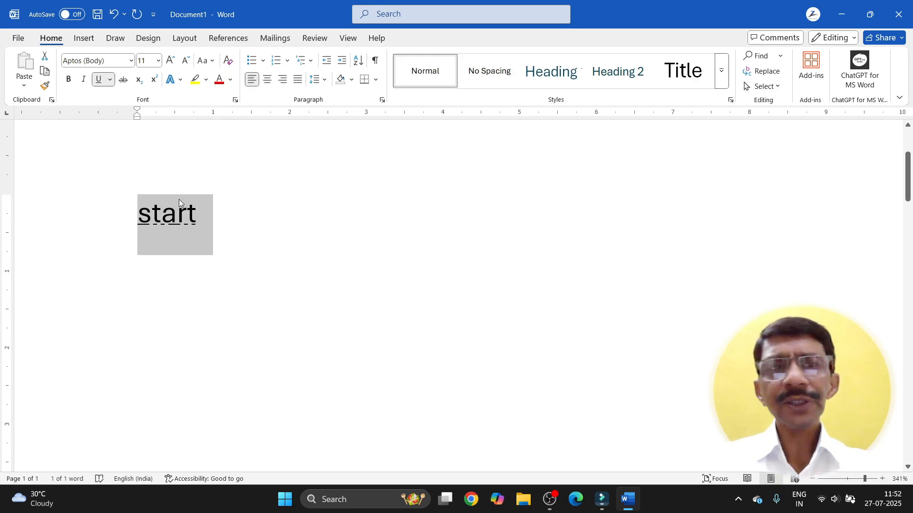
Step: Set the underline colour on 'start' to green
click(110, 80)
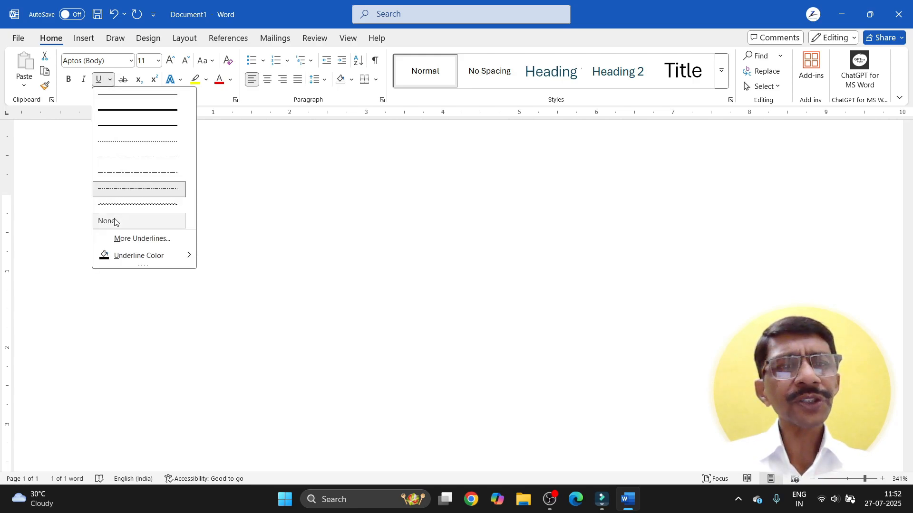
mouse_move(116, 259)
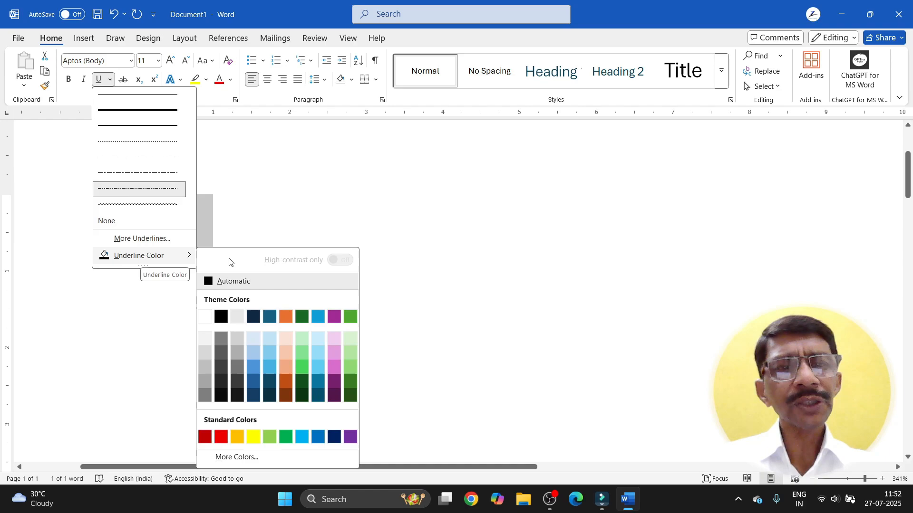
click(302, 368)
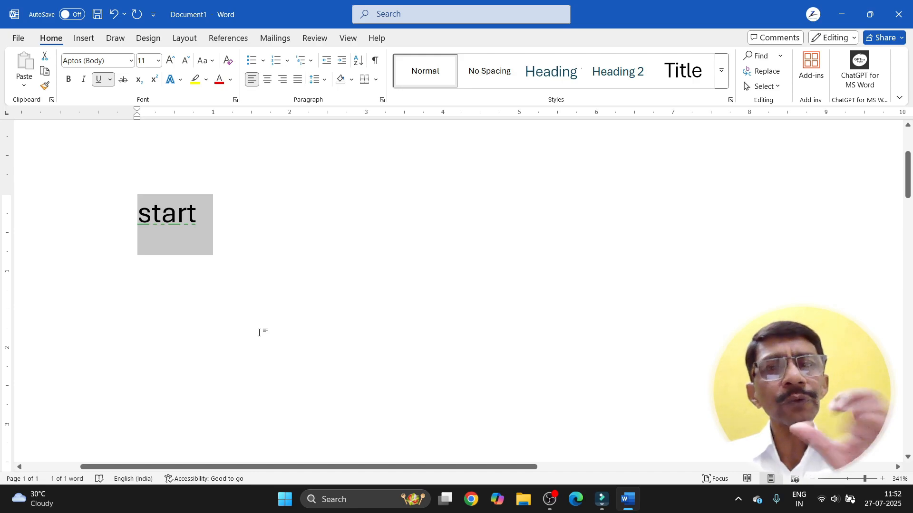
Step: Bring up the full Font dialog underline settings via More Underlines
click(111, 80)
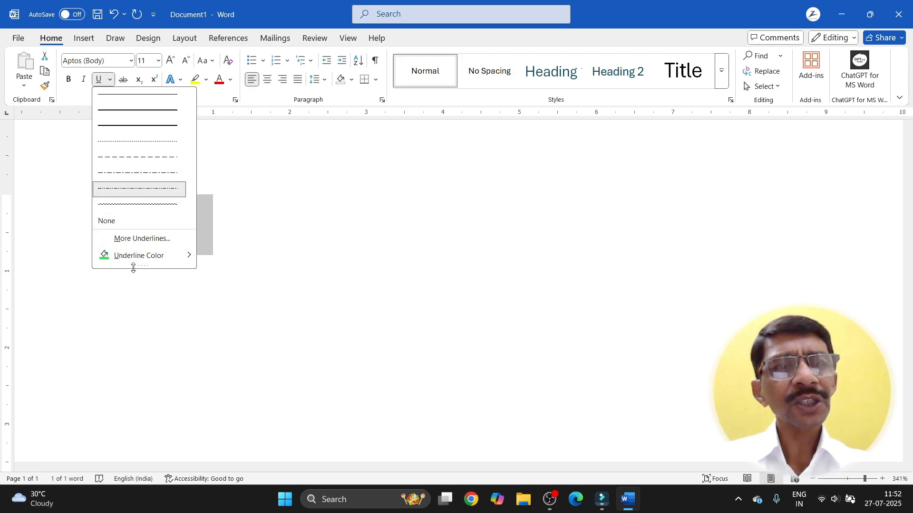
mouse_move(133, 268)
mouse_down()
mouse_move(133, 289)
mouse_move(134, 277)
mouse_up()
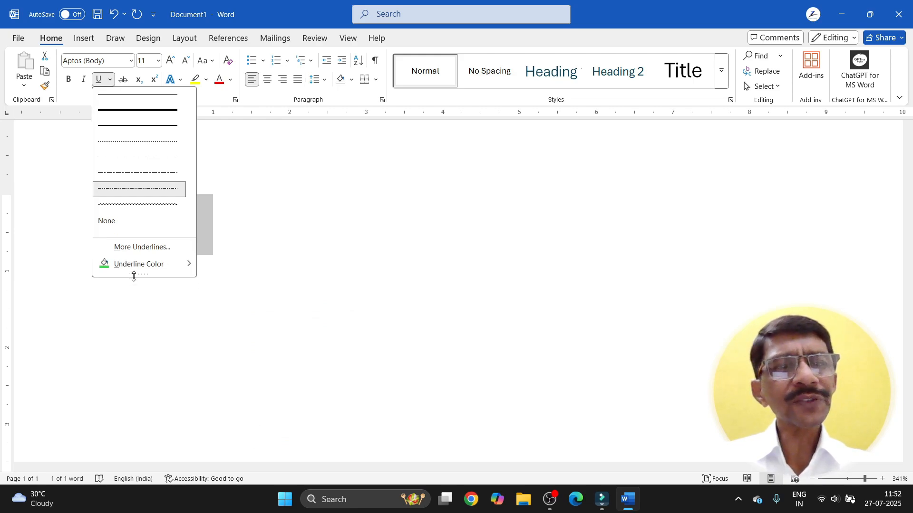
click(125, 246)
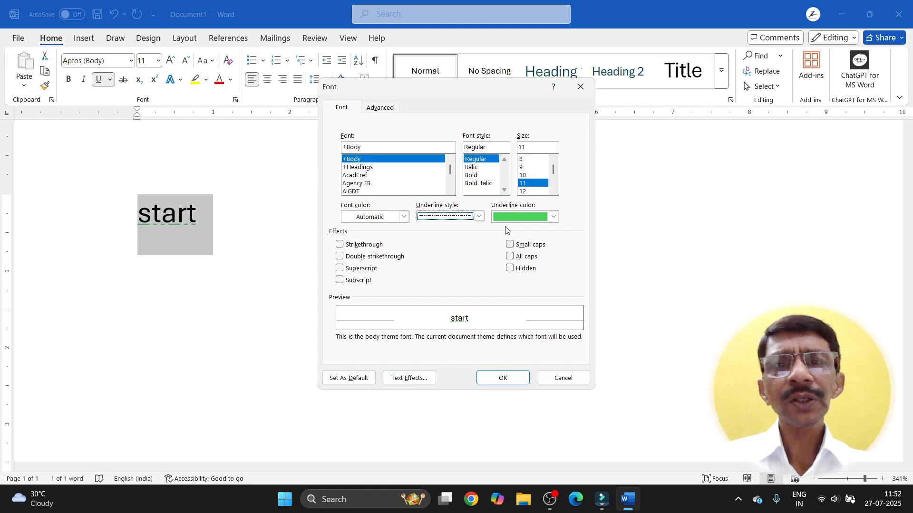
Step: Choose the wavy underline style in the Font dialog, leaving font colour Automatic
click(479, 217)
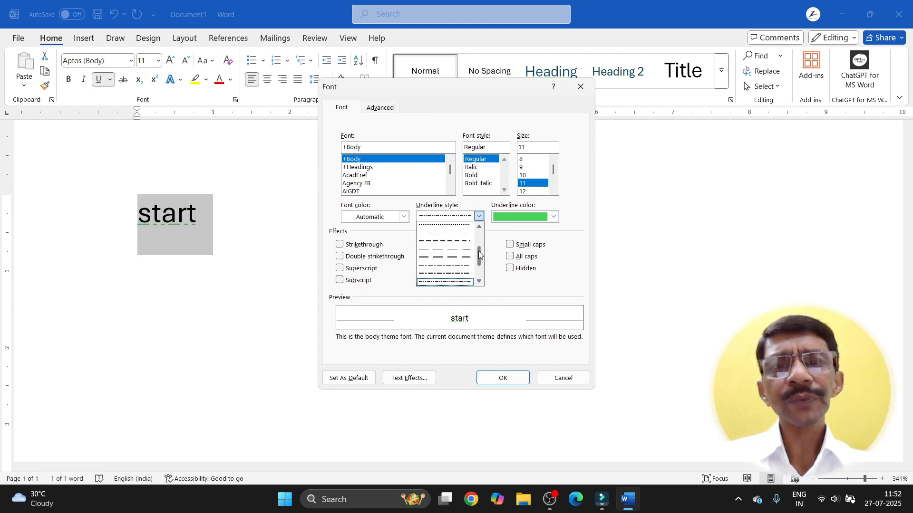
scroll(479, 267, down, 2)
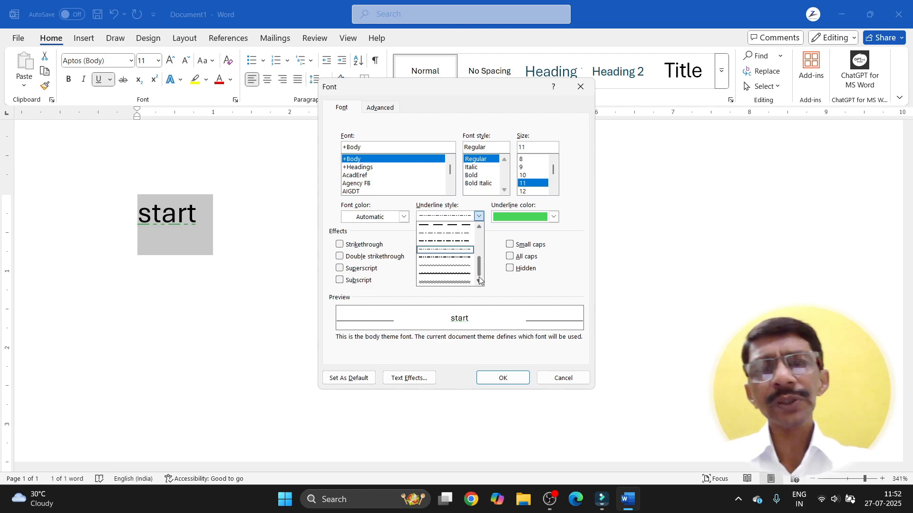
click(445, 278)
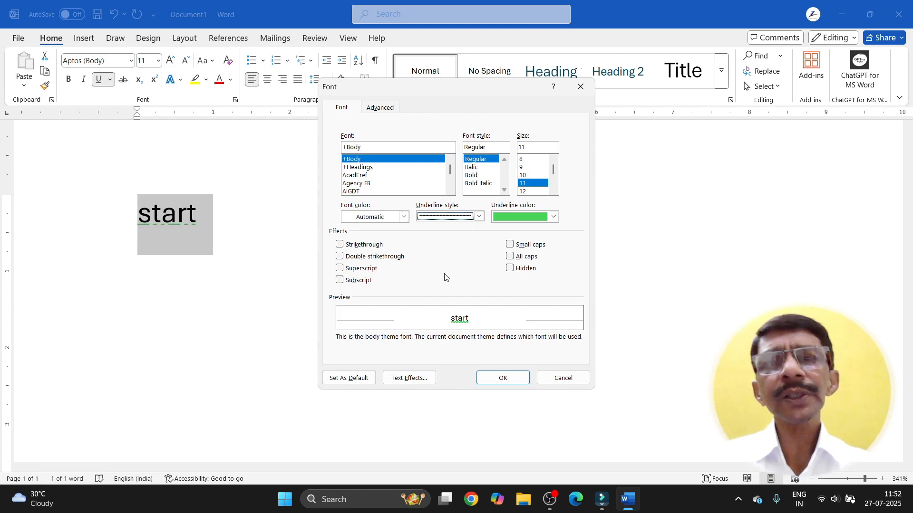
click(403, 218)
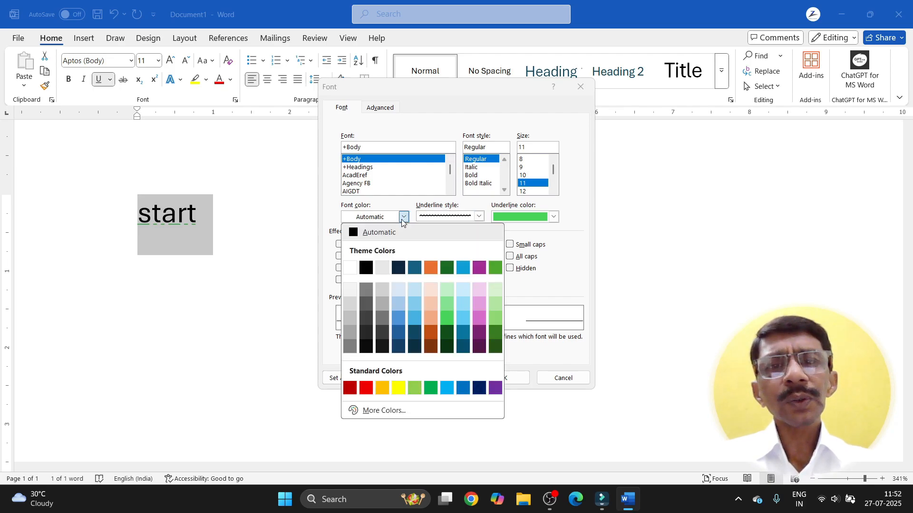
click(561, 250)
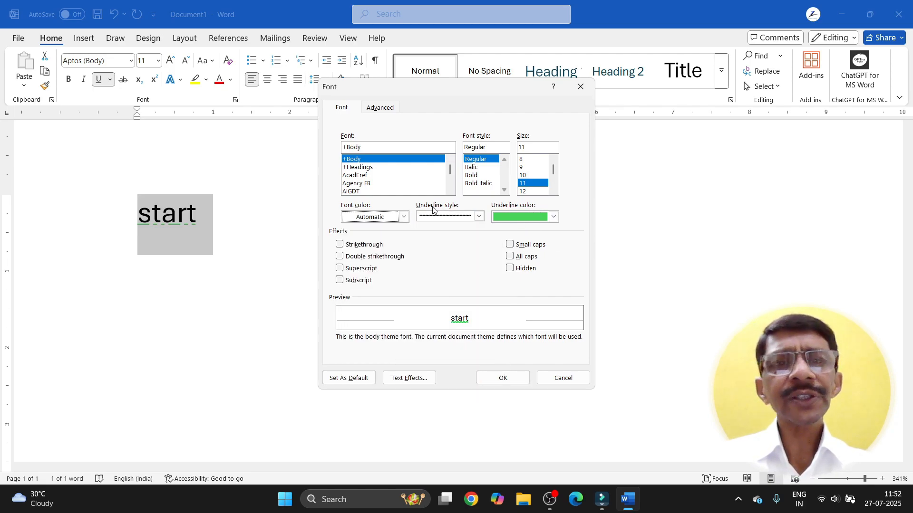
click(403, 218)
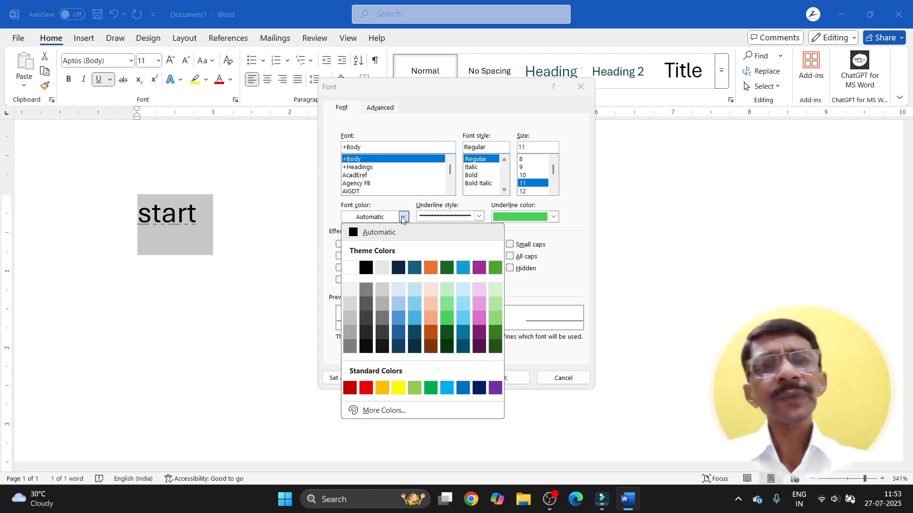
click(572, 248)
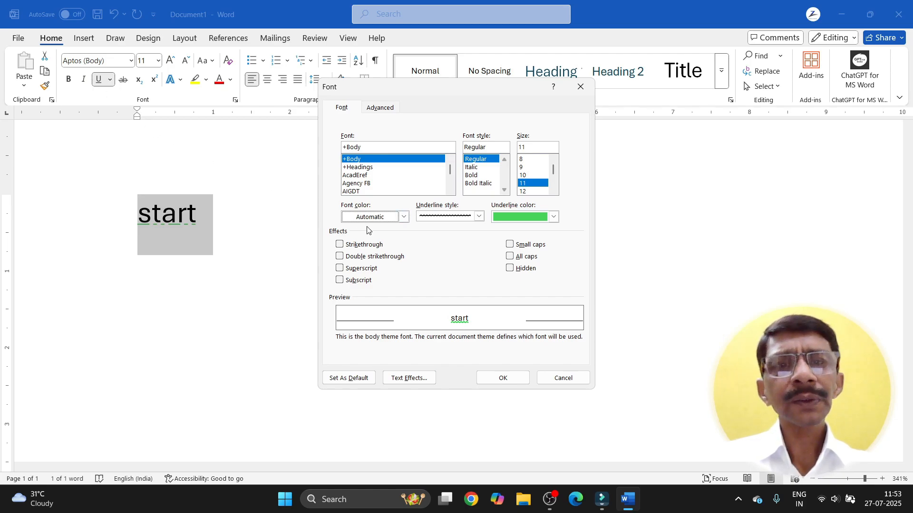
click(340, 246)
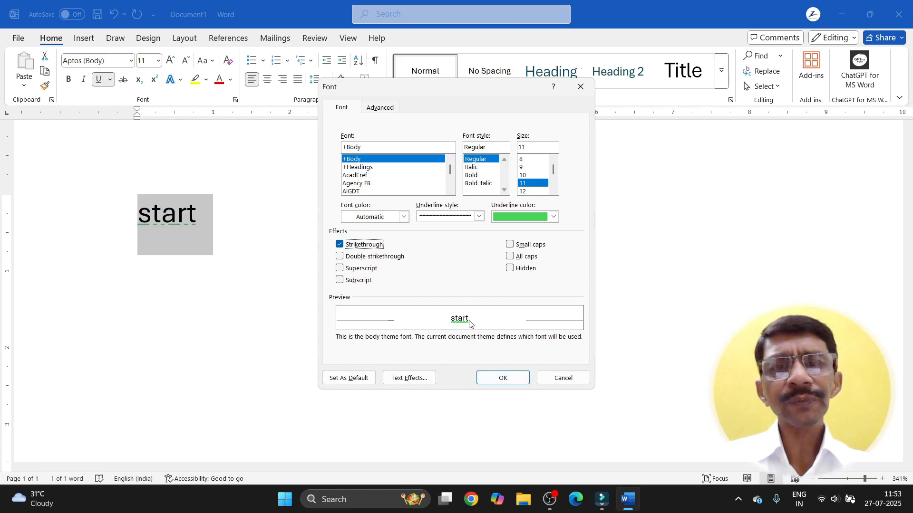
click(340, 245)
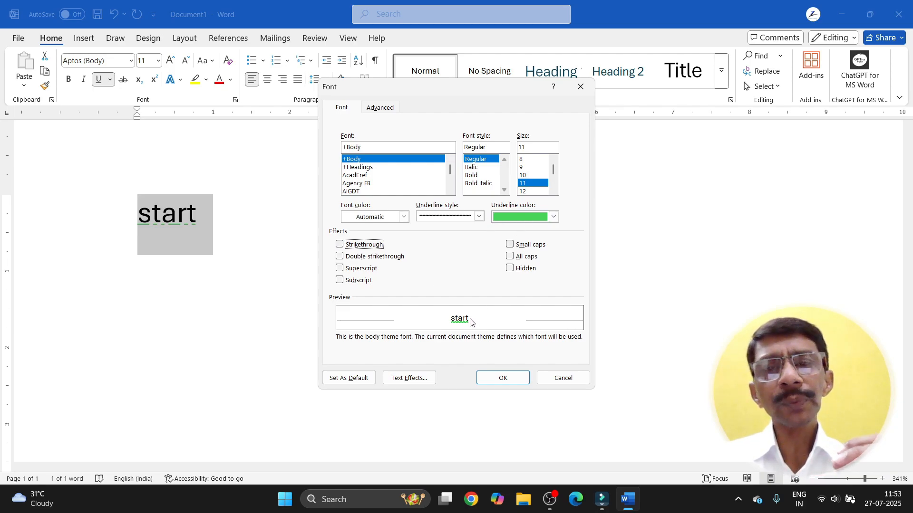
click(340, 257)
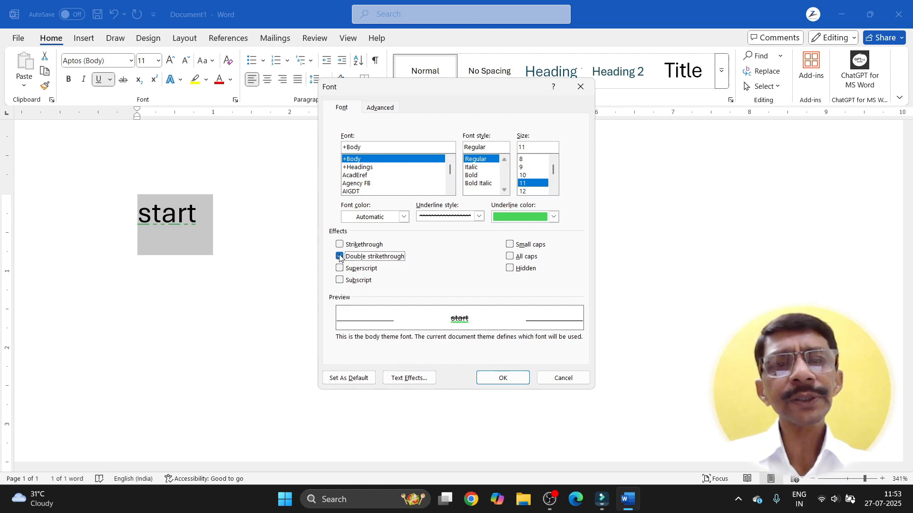
click(340, 257)
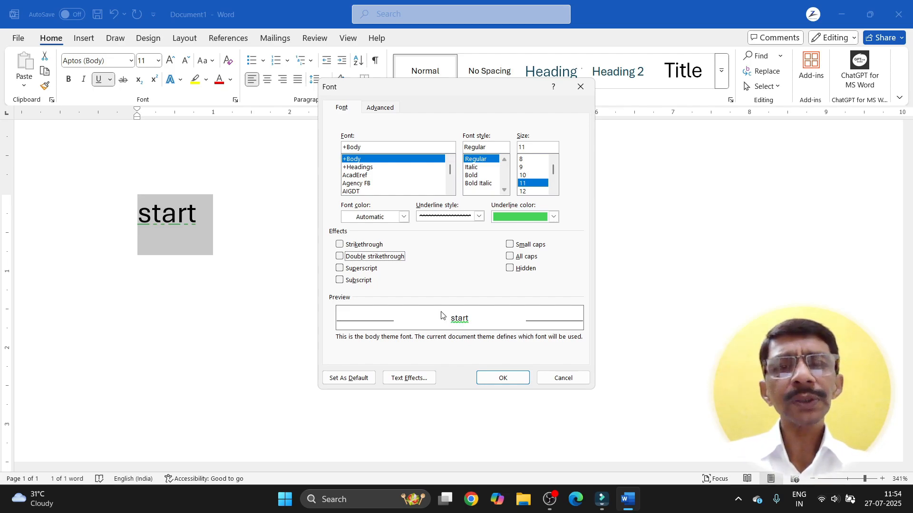
Step: Preview Superscript and Subscript on 'start', then clear them so no effect remains
click(342, 269)
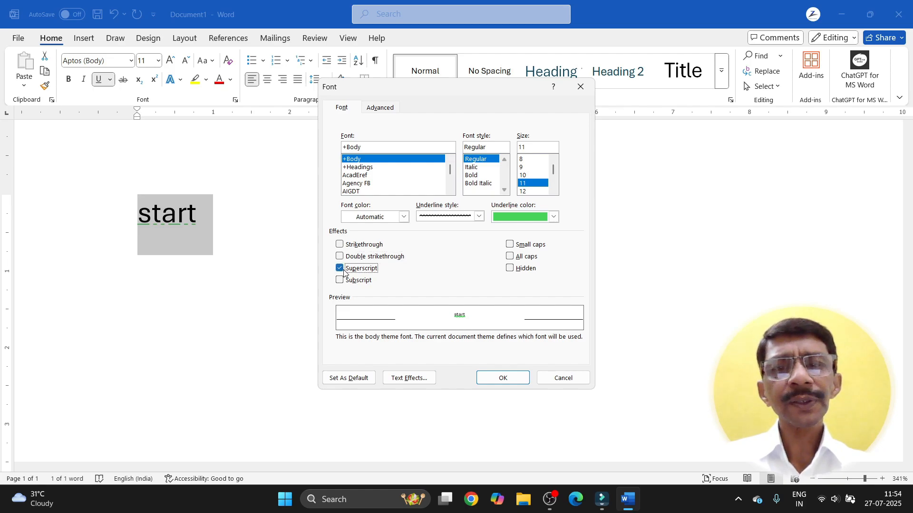
click(343, 280)
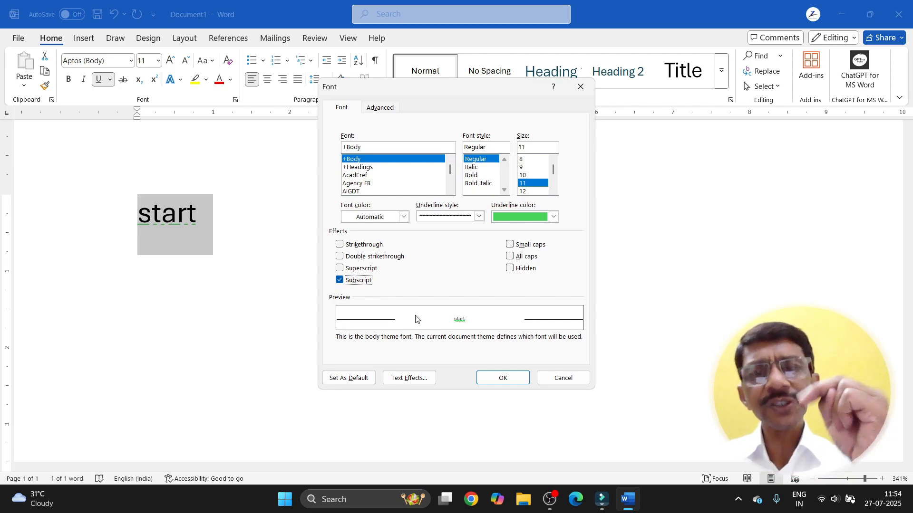
click(339, 268)
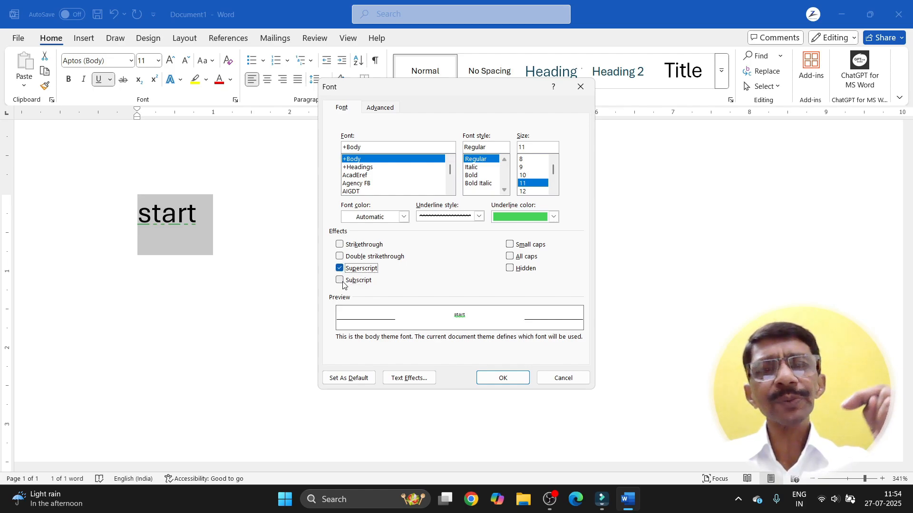
click(340, 270)
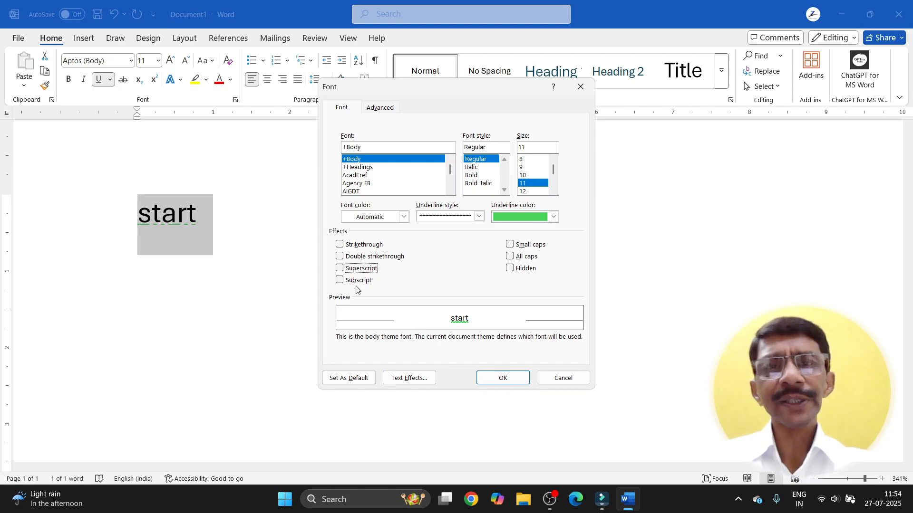
Step: Apply the font settings and type 'h2so4' after Start, correcting the mistyped 0 to o
click(498, 385)
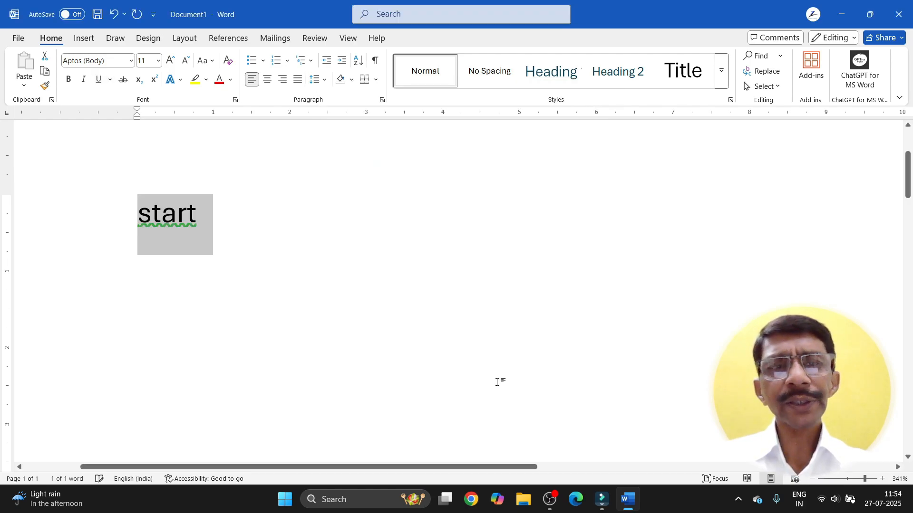
click(214, 214)
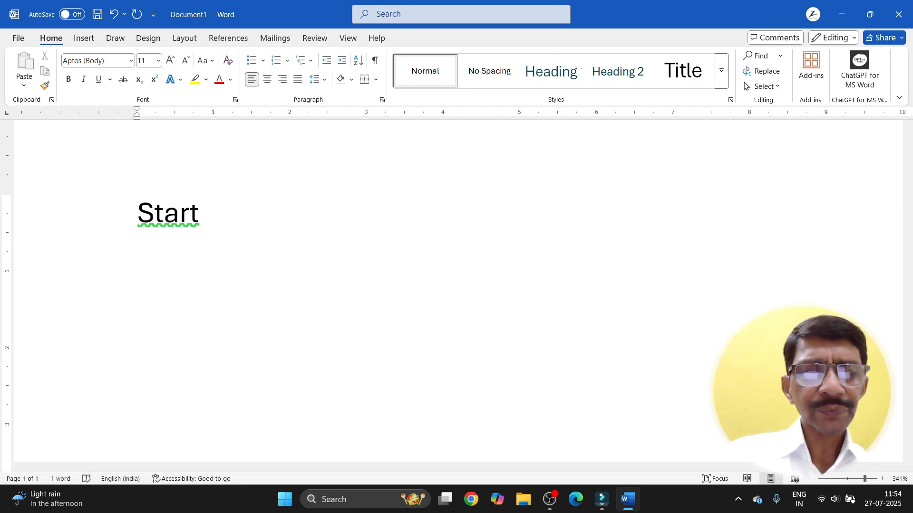
text(h2s0)
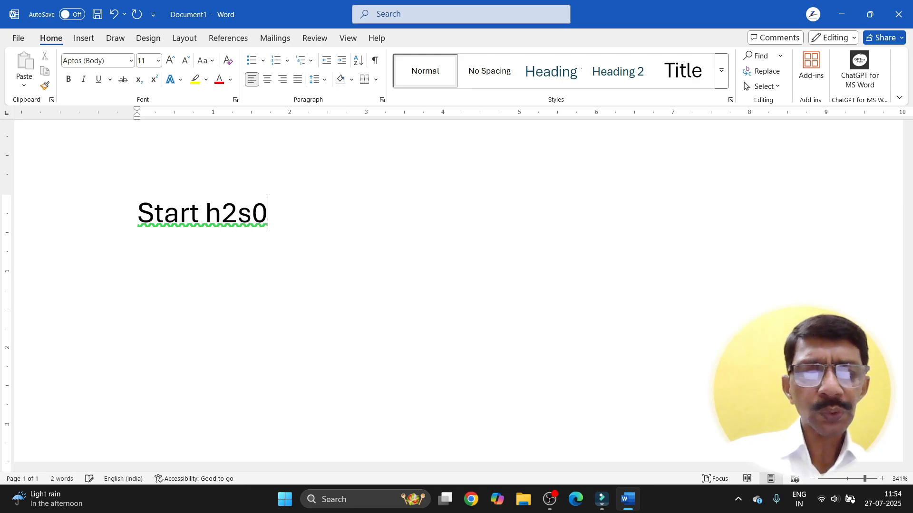
key(BackSpace)
text(o4)
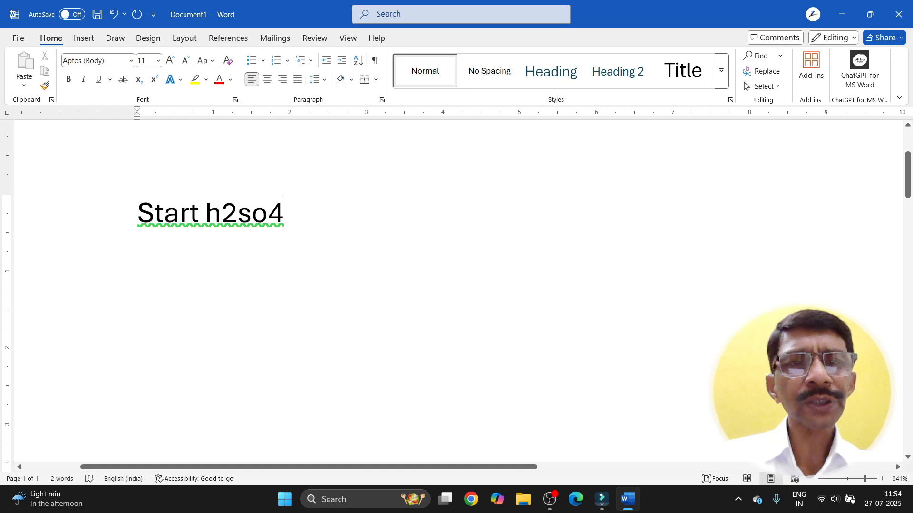
Step: Make the 2 and 4 in h2so4 subscript
drag(235, 207, 222, 209)
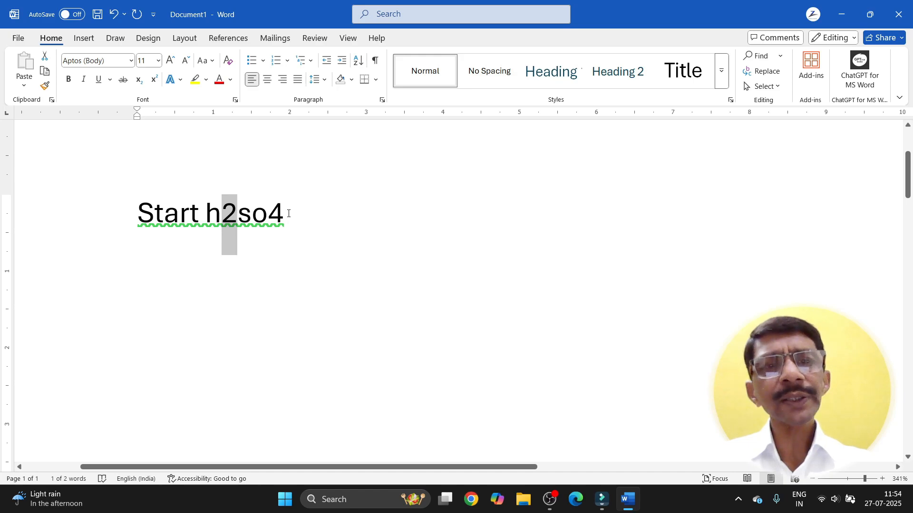
ctrl+drag(285, 213, 270, 215)
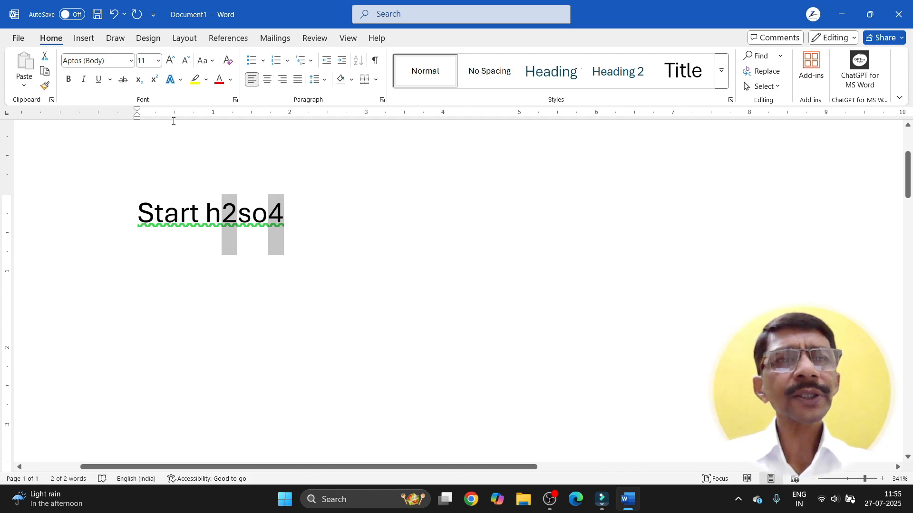
click(141, 84)
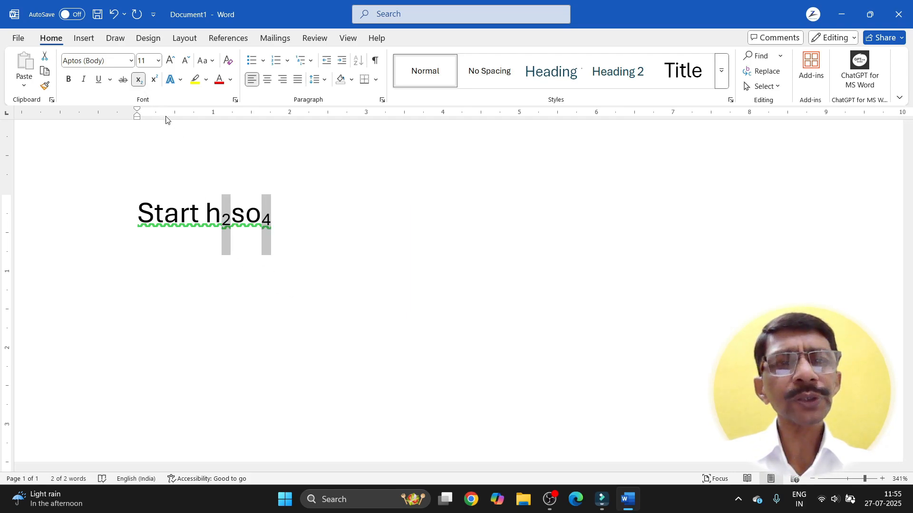
Step: Capitalise the letters so the formula reads H₂SO₄, then select the subscript 2
click(276, 226)
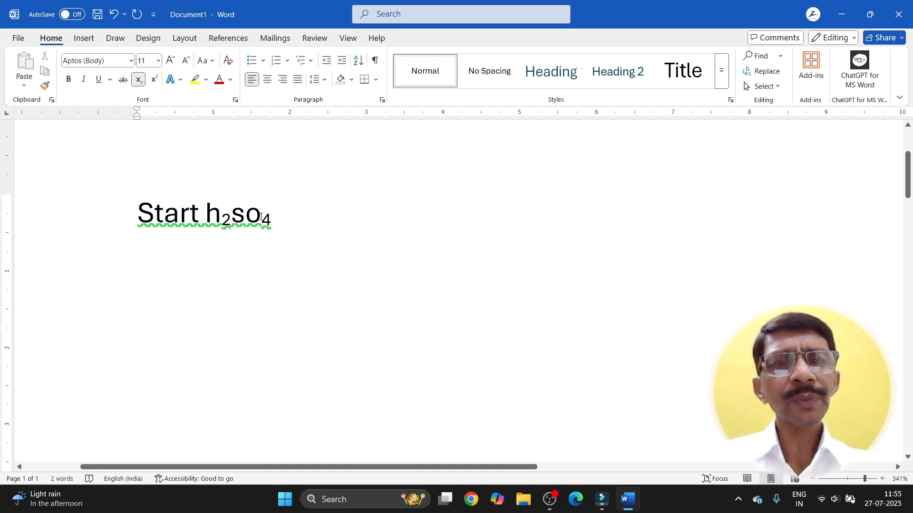
click(261, 217)
key(Left)
key(Left)
key(Left)
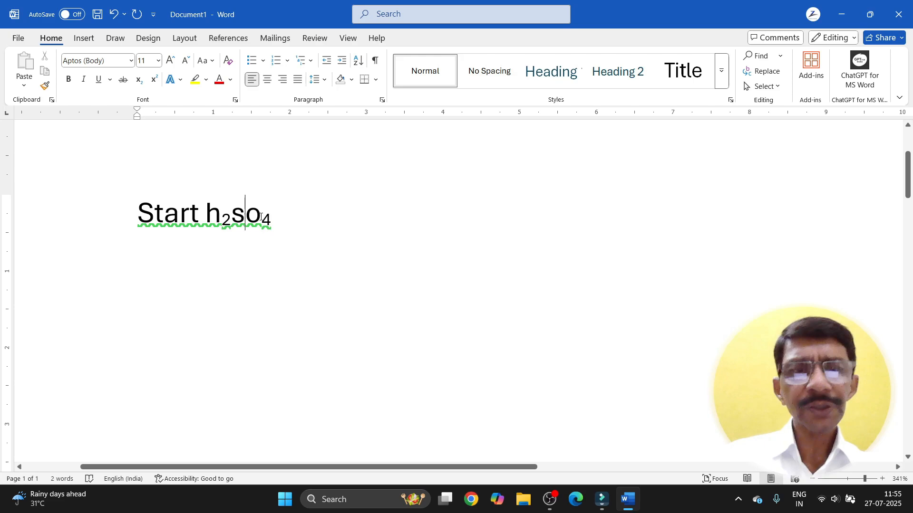
key(BackSpace)
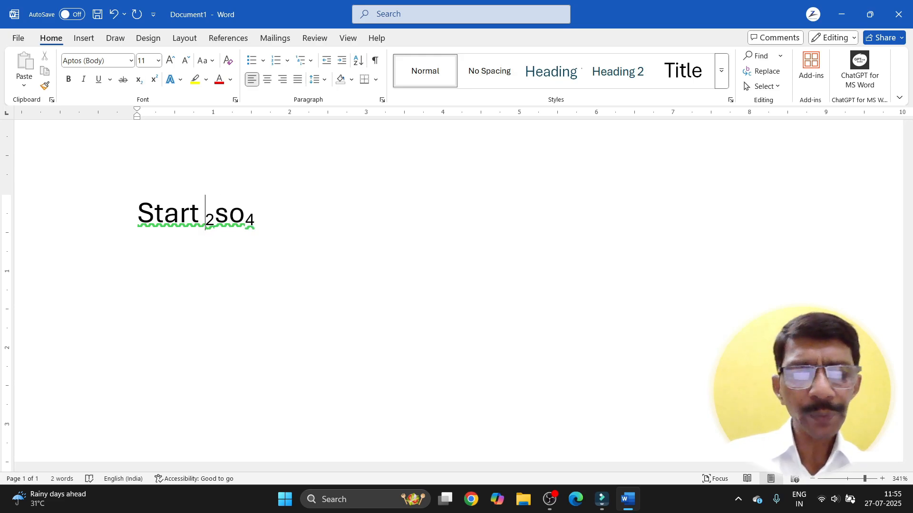
text(H)
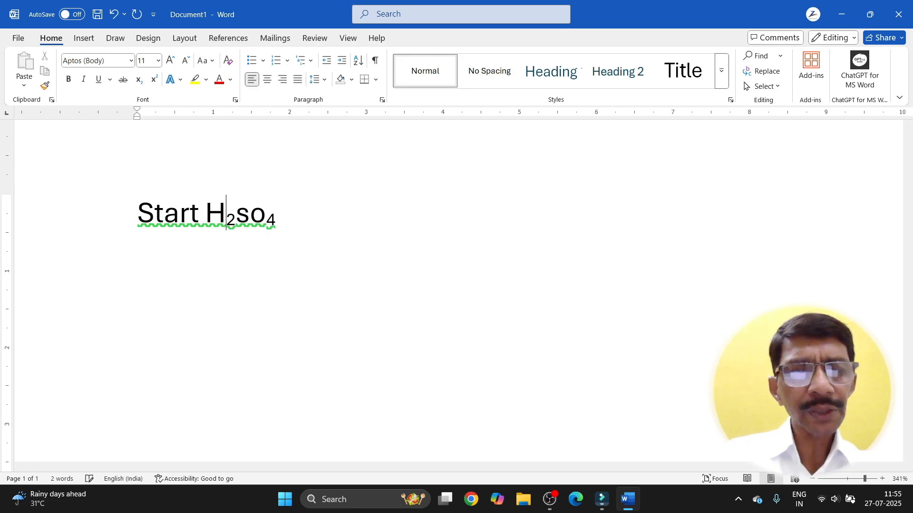
key(Right)
key(Right)
key(Right)
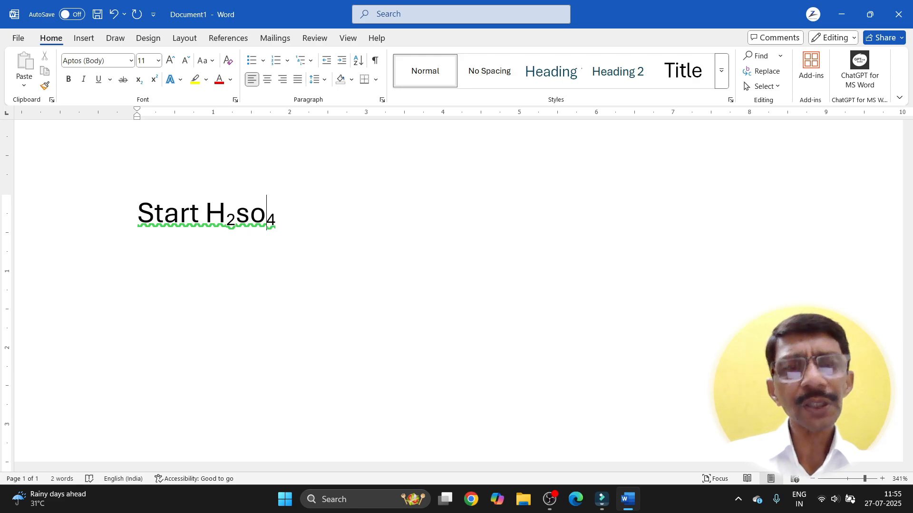
key(BackSpace)
key(BackSpace)
text(SO)
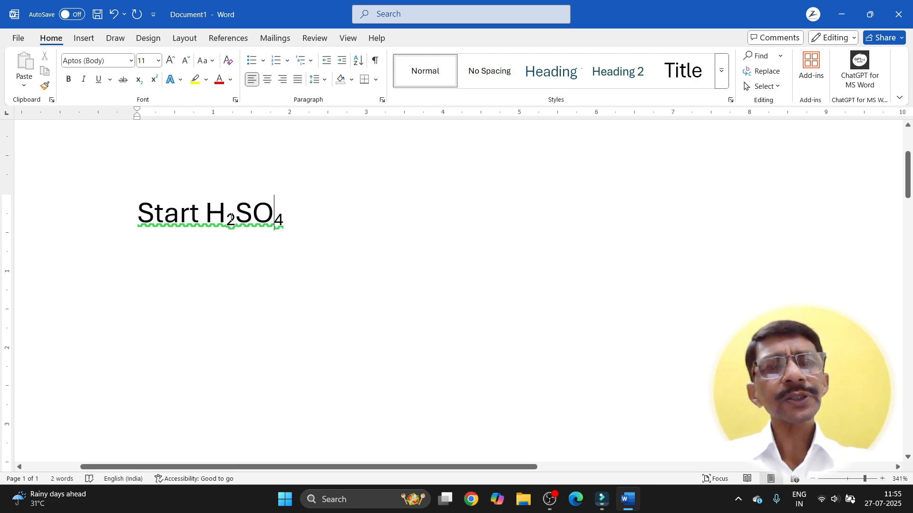
drag(236, 218, 229, 217)
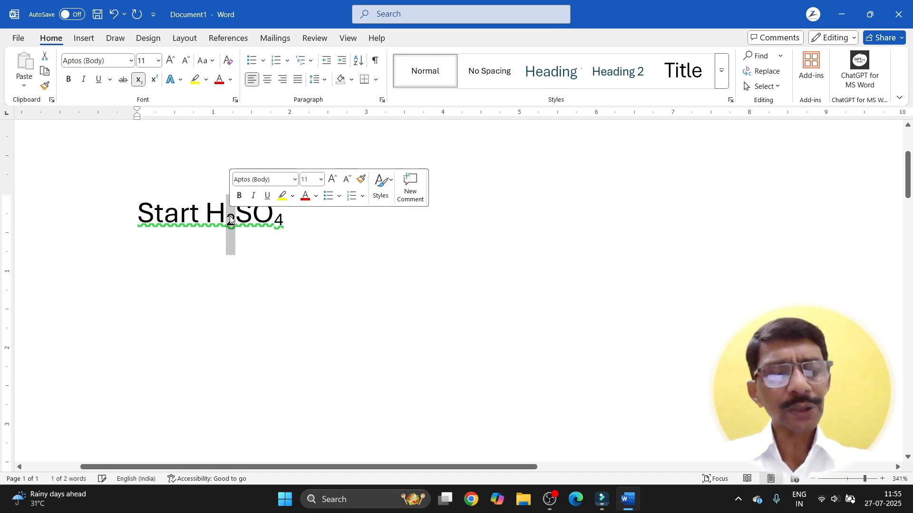
Step: Change the 2 and 4 from subscript to superscript
ctrl+drag(286, 219, 275, 218)
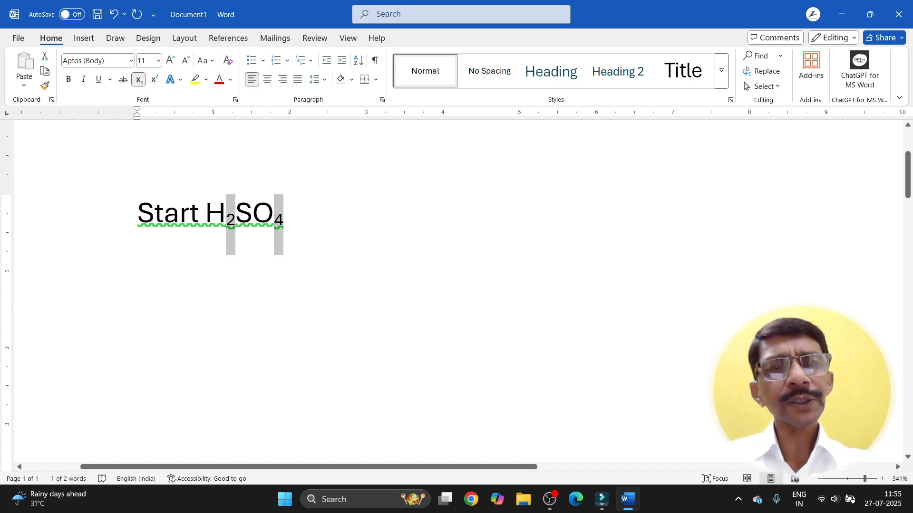
click(153, 82)
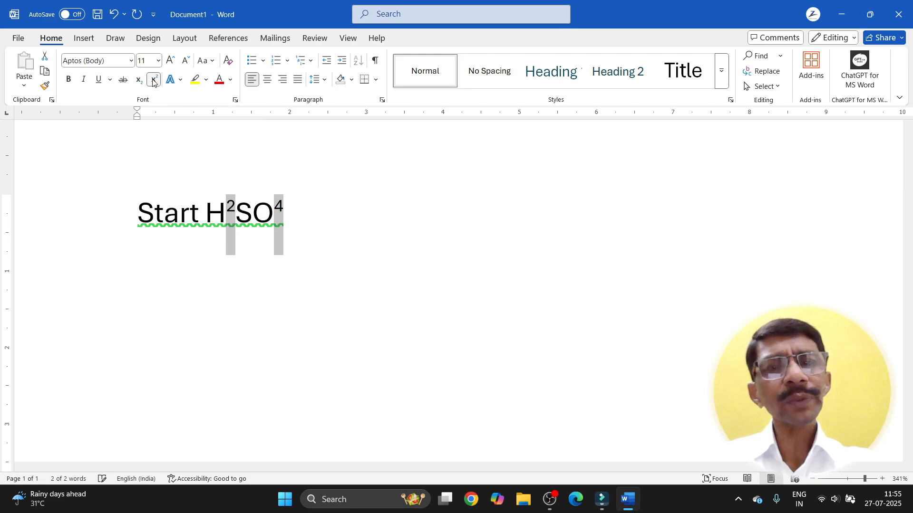
click(253, 267)
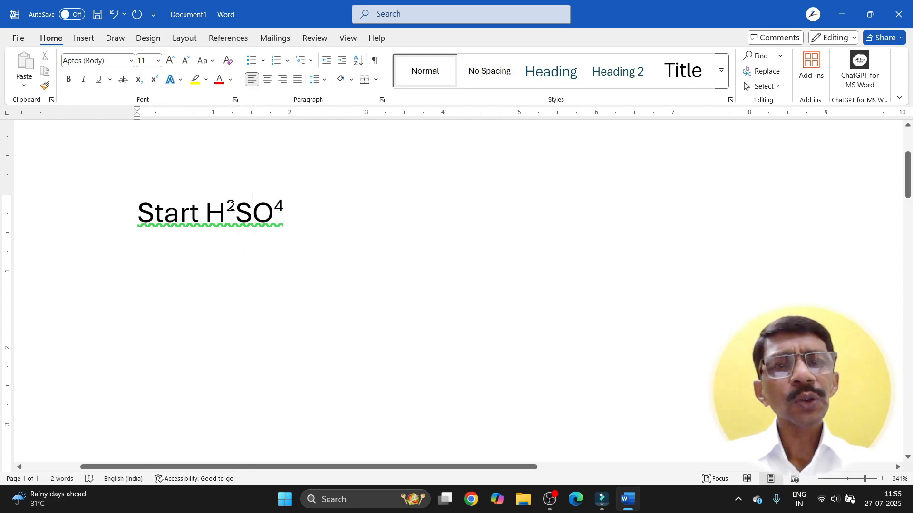
Step: Replace H2SO4 with '22ND'
drag(209, 213, 280, 214)
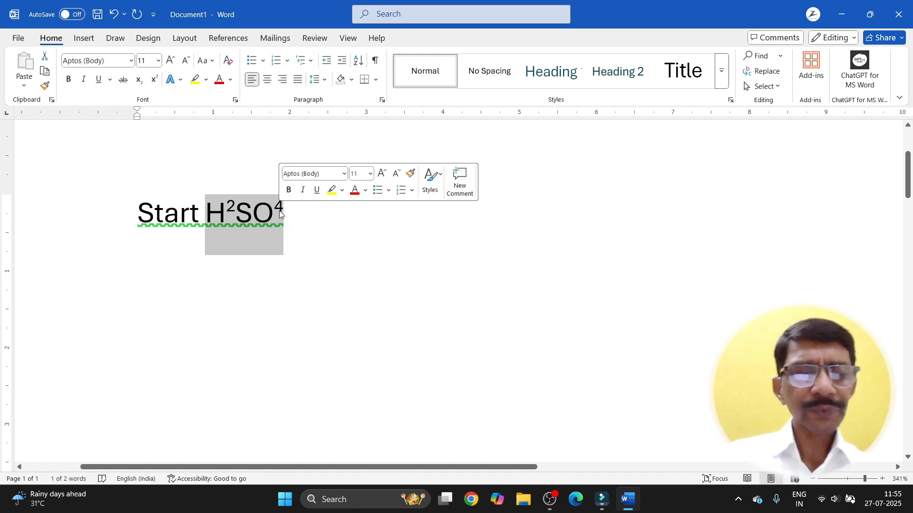
key(BackSpace)
text(22ND)
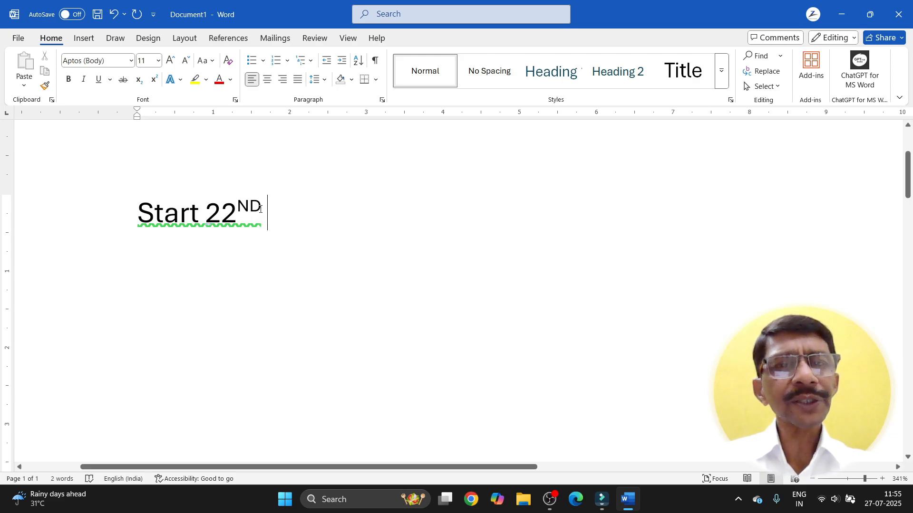
Step: Raise ND as superscript after trying normal and subscript positions
drag(260, 209, 238, 210)
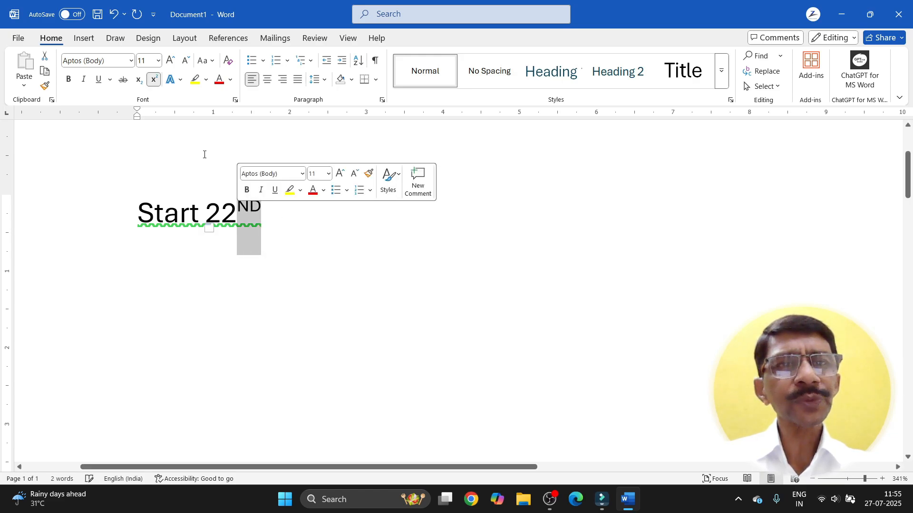
click(153, 81)
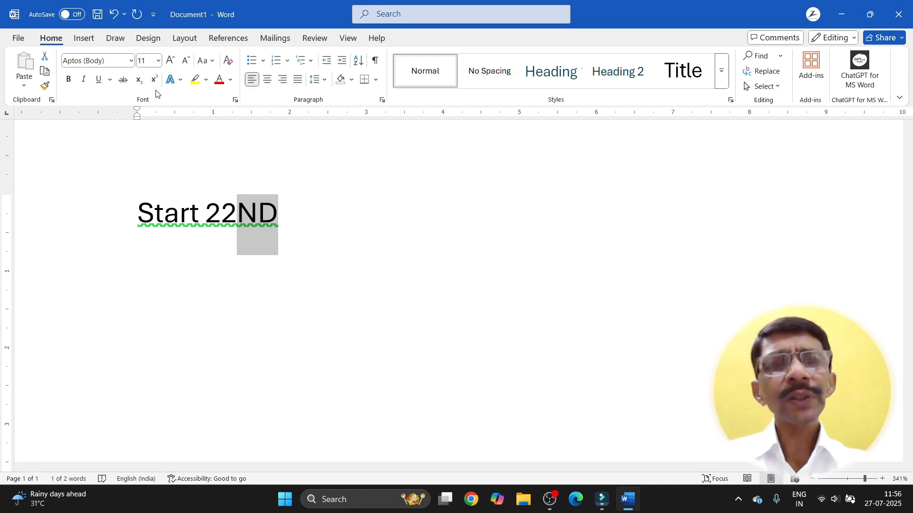
click(139, 81)
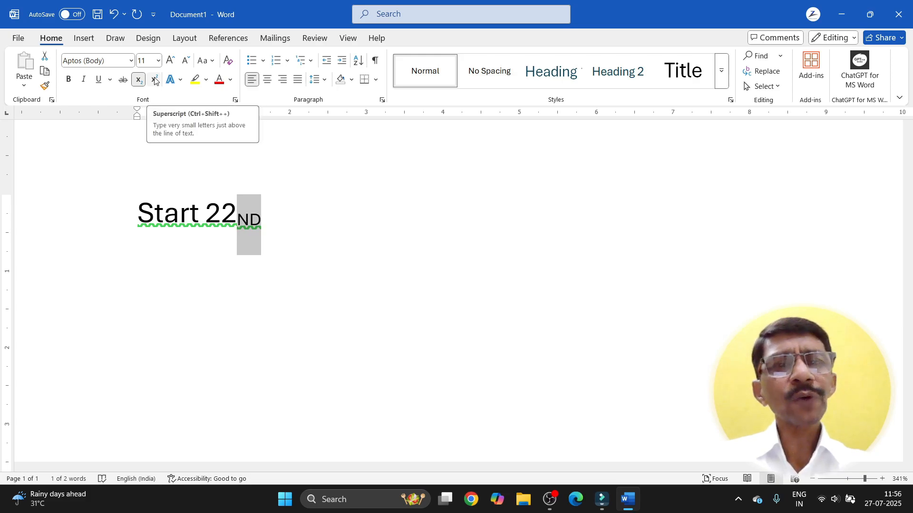
click(155, 81)
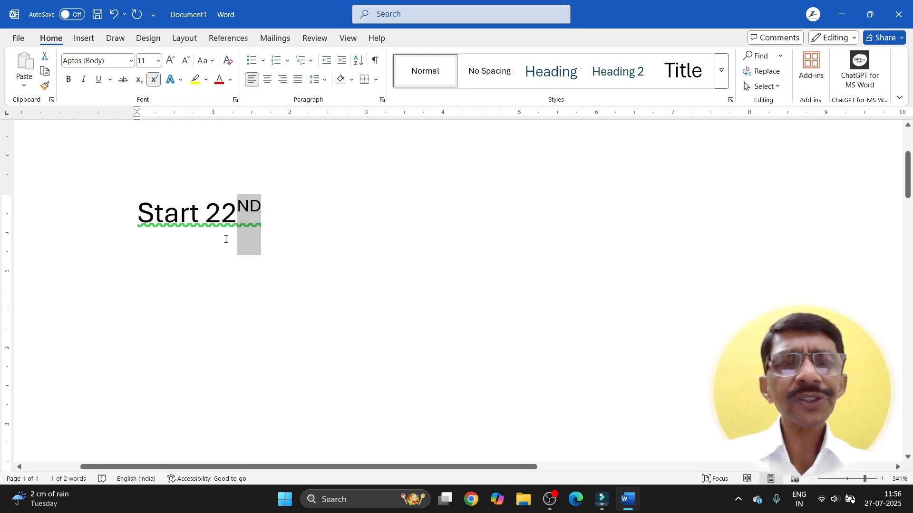
click(222, 214)
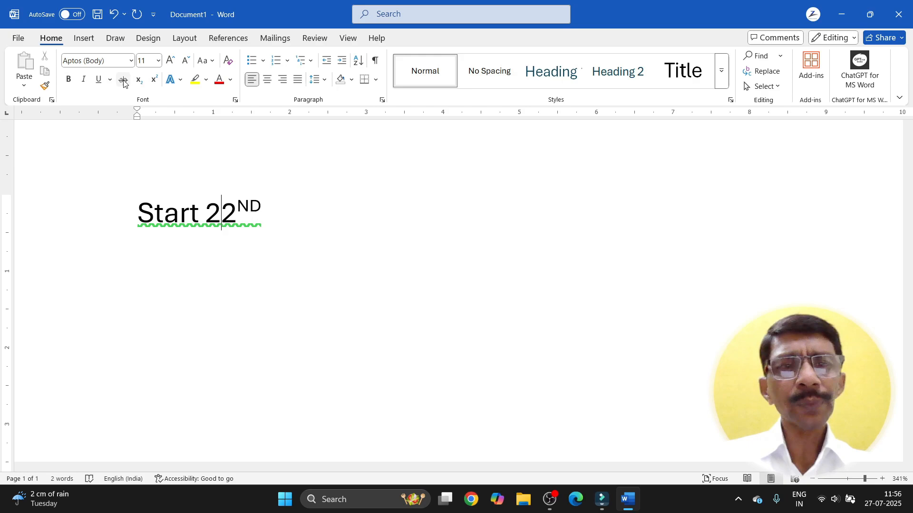
drag(138, 212, 234, 211)
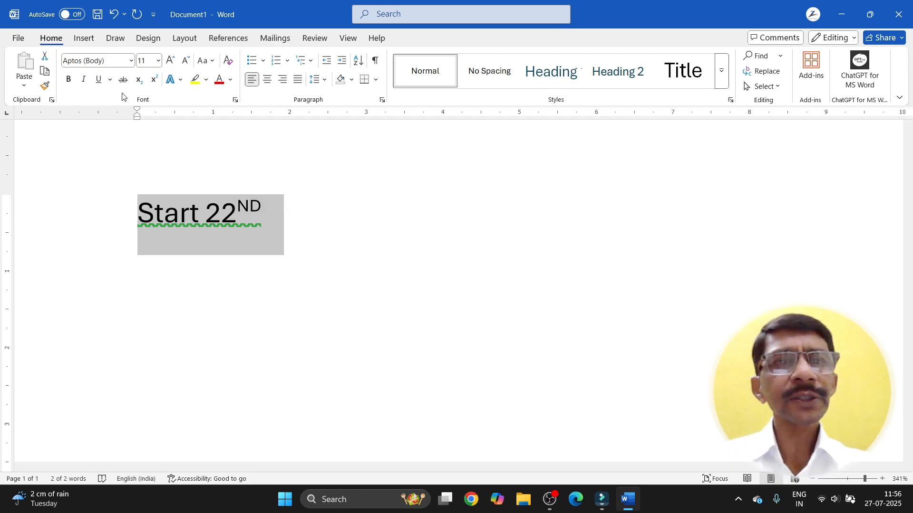
click(123, 80)
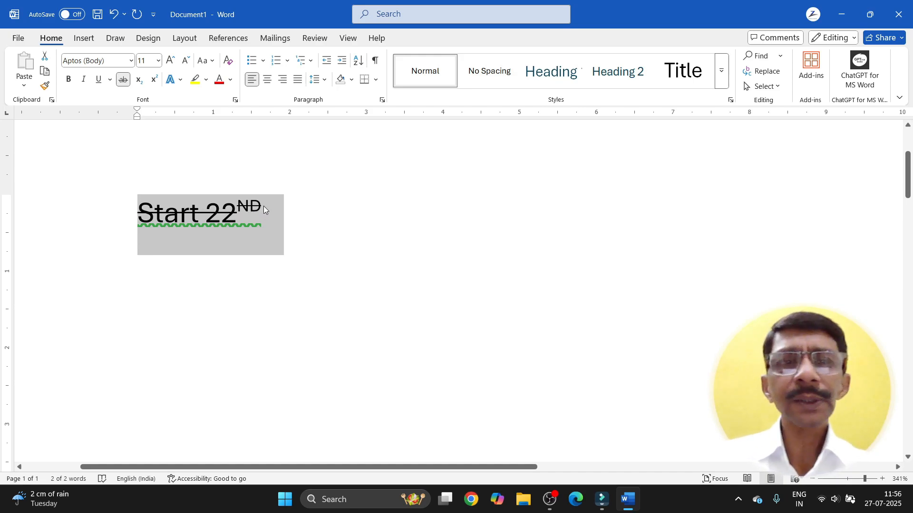
click(122, 79)
click(280, 254)
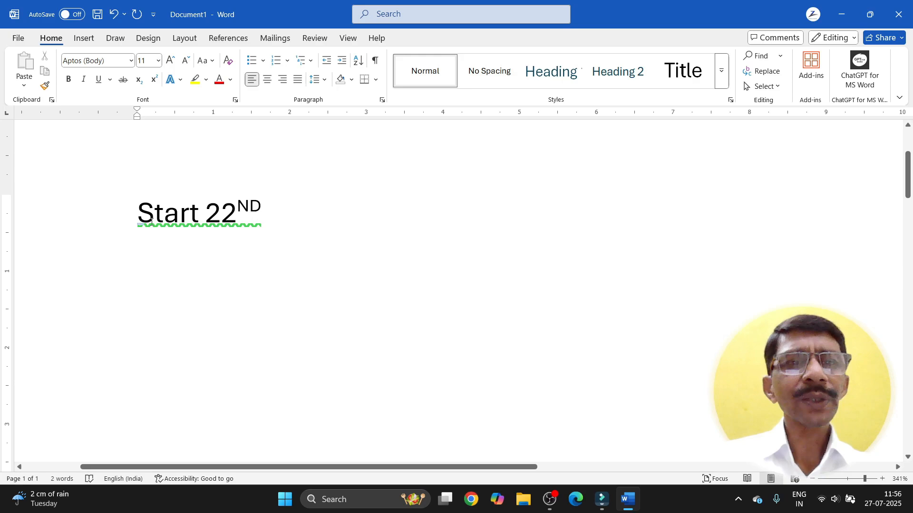
drag(144, 217, 201, 220)
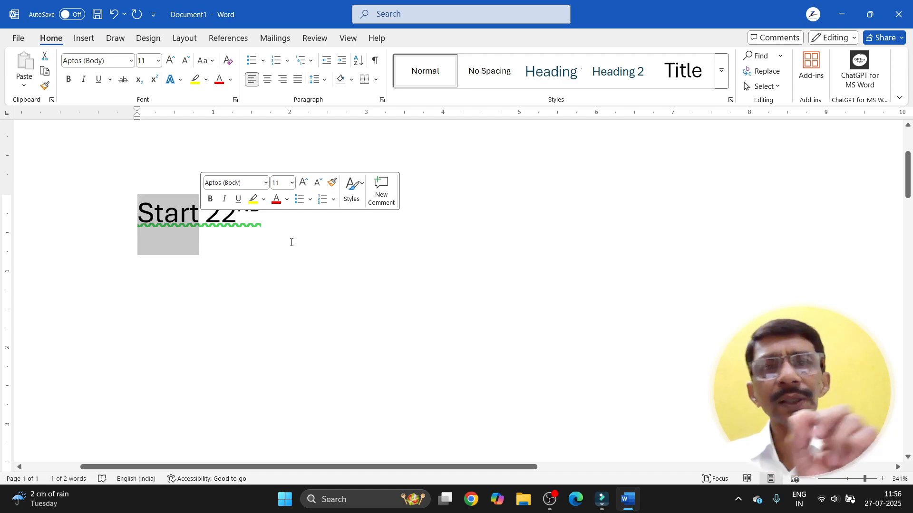
Step: Set Start to font size 5
click(159, 60)
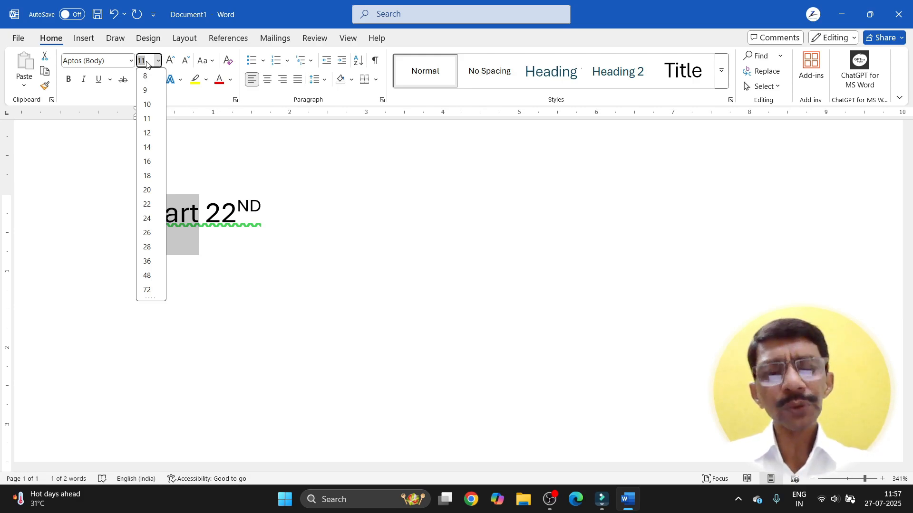
text(5)
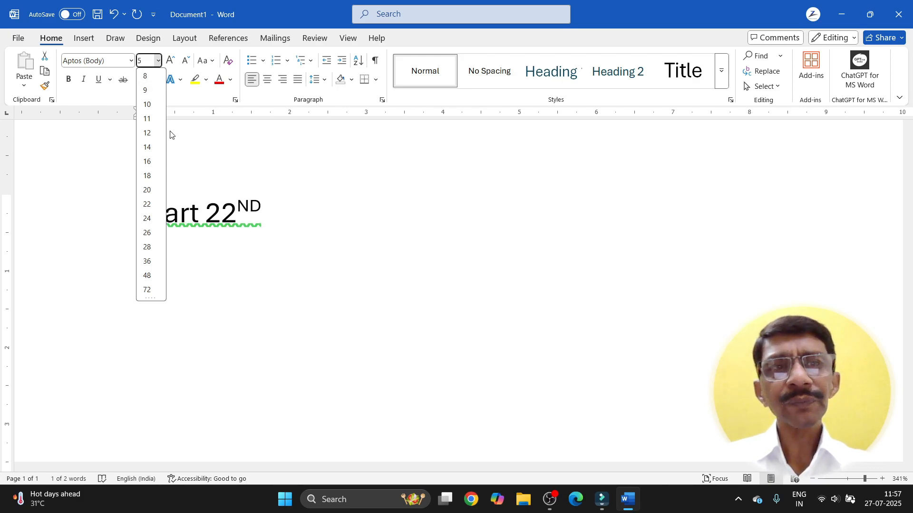
key(Return)
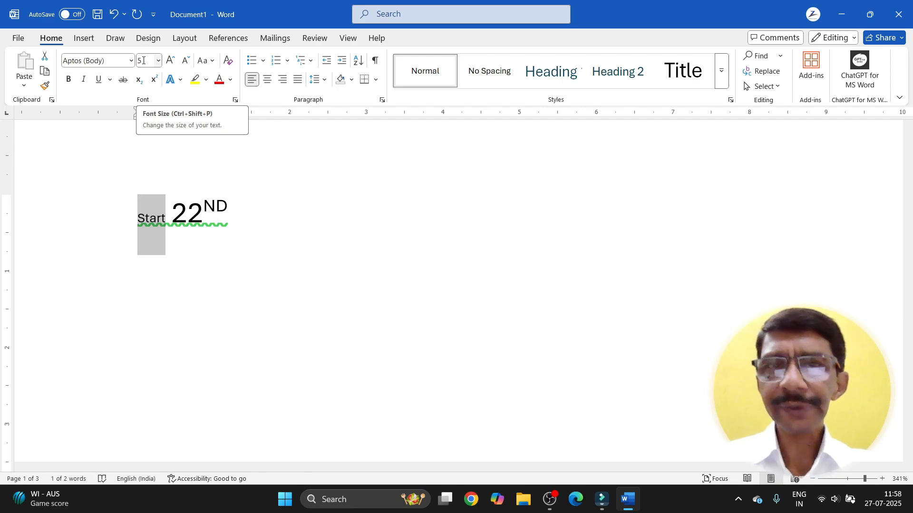
Step: Try font size 1639 for Start, triggering the 1-1638 range warning
click(142, 60)
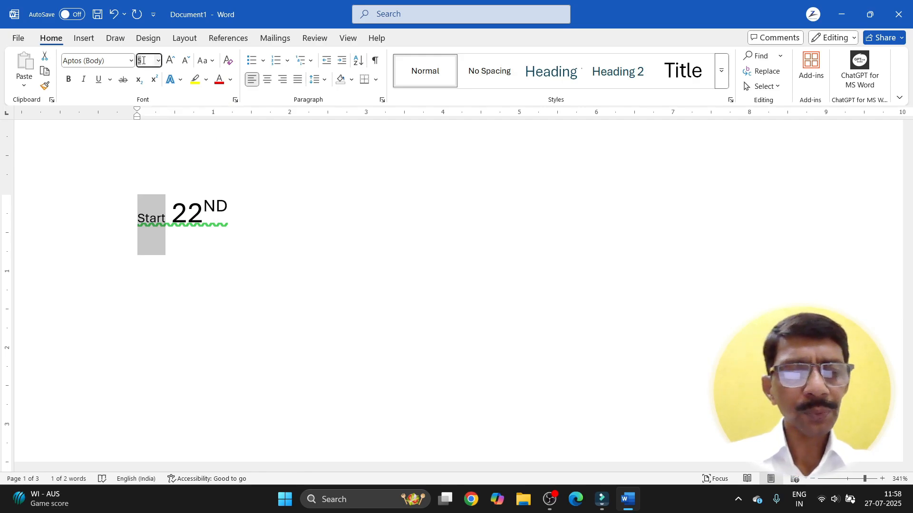
text(16)
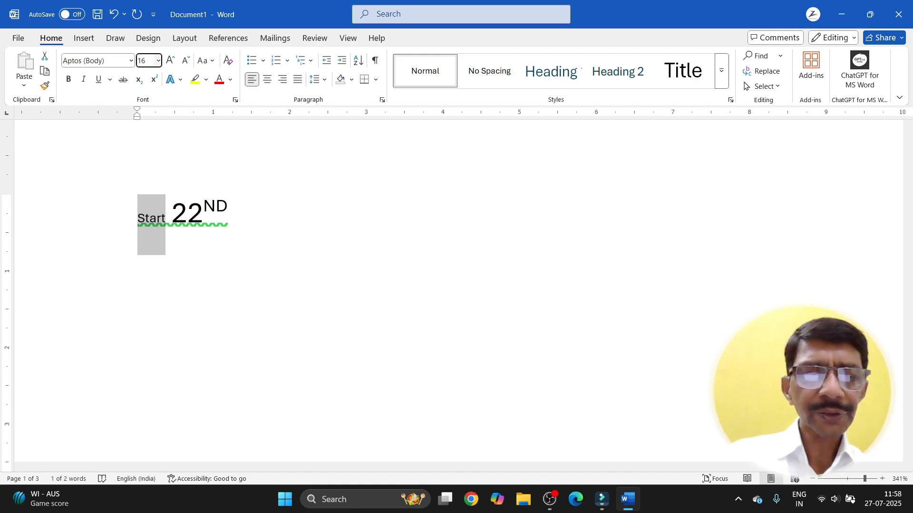
text(39)
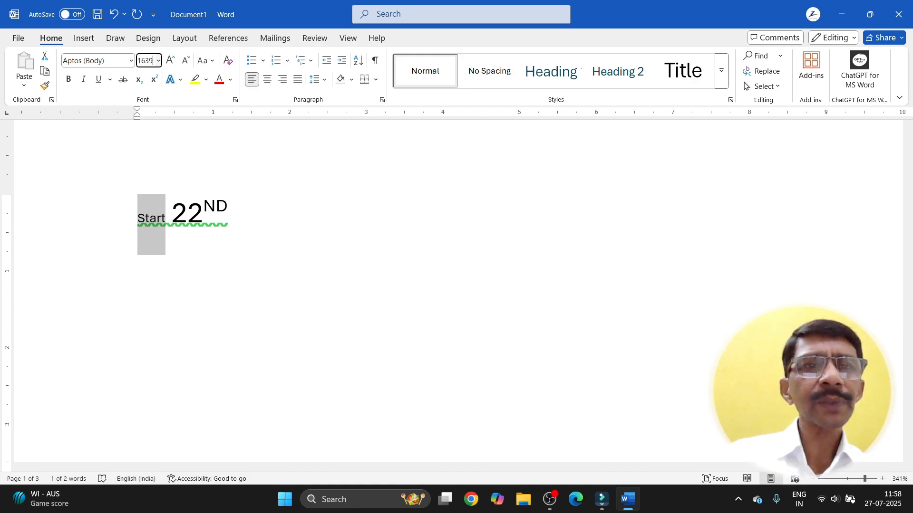
key(Return)
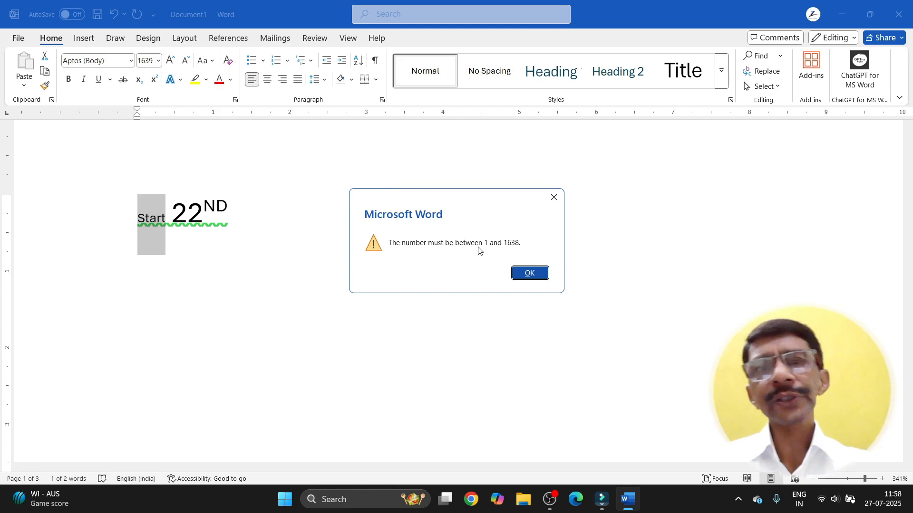
Step: Dismiss the size-limit warning and enlarge Start three steps with Grow Font
click(522, 274)
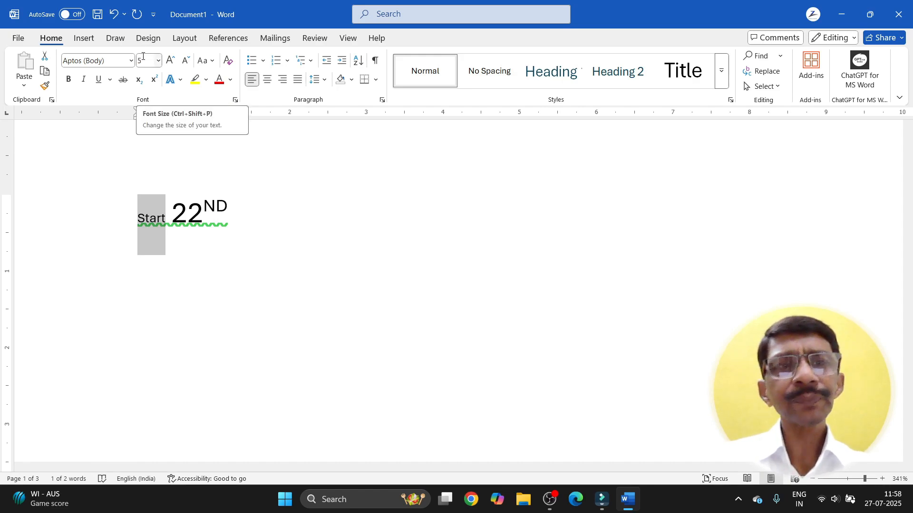
click(173, 65)
click(173, 66)
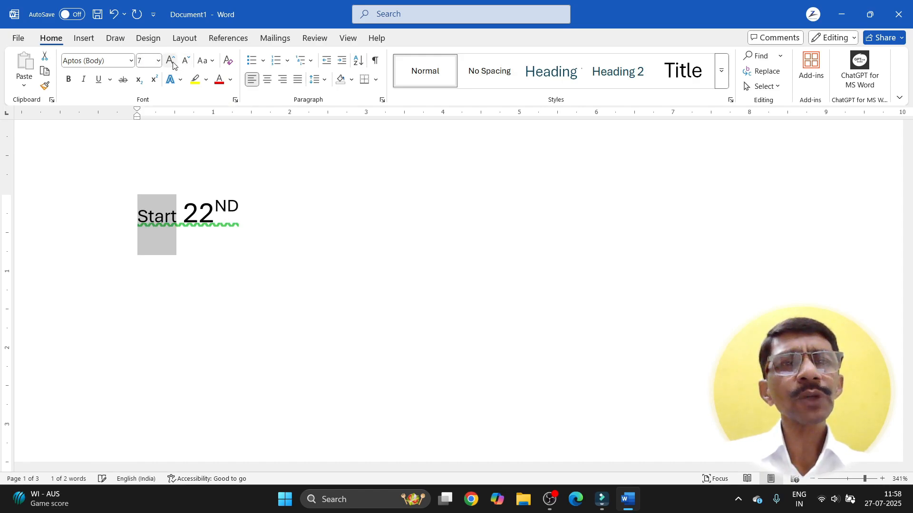
click(173, 66)
Step: Set Start to font size 30
click(159, 61)
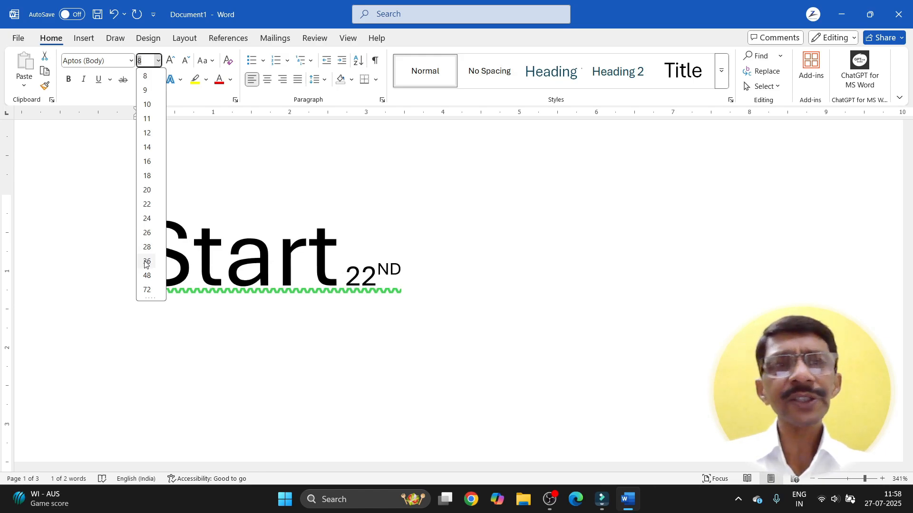
text(30)
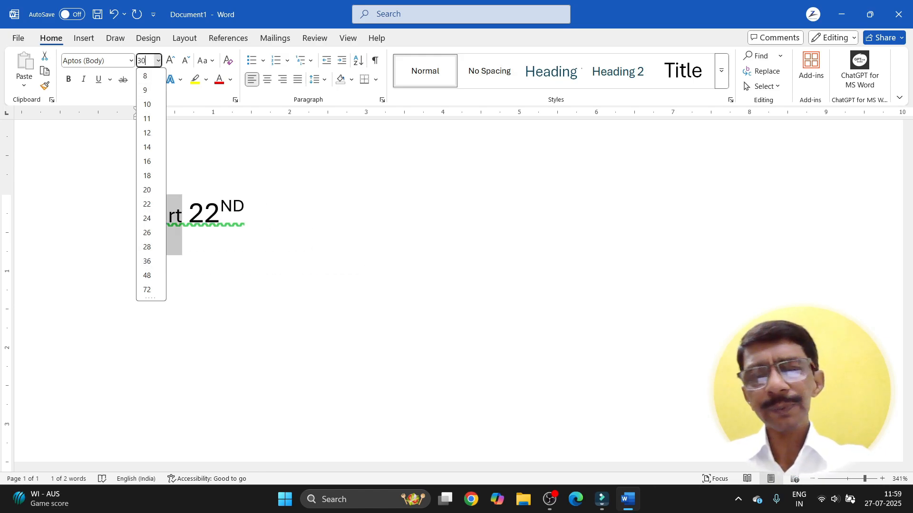
key(Return)
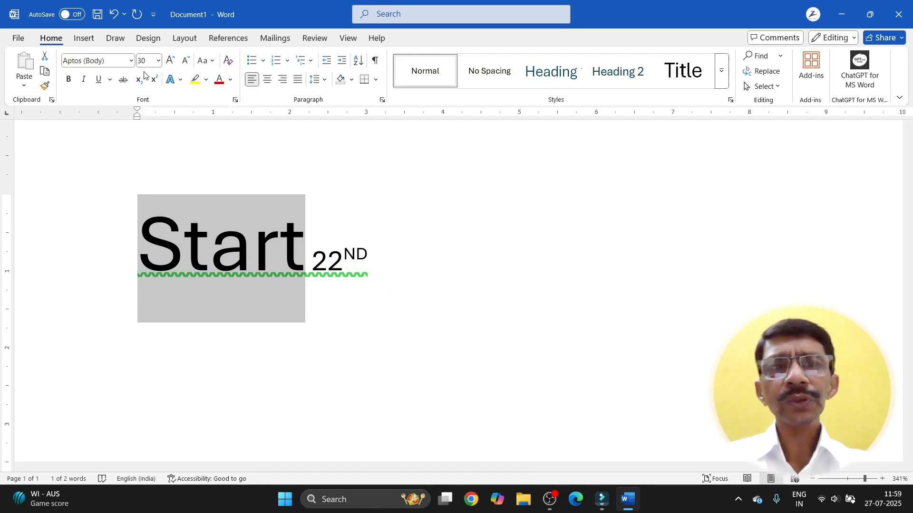
click(131, 61)
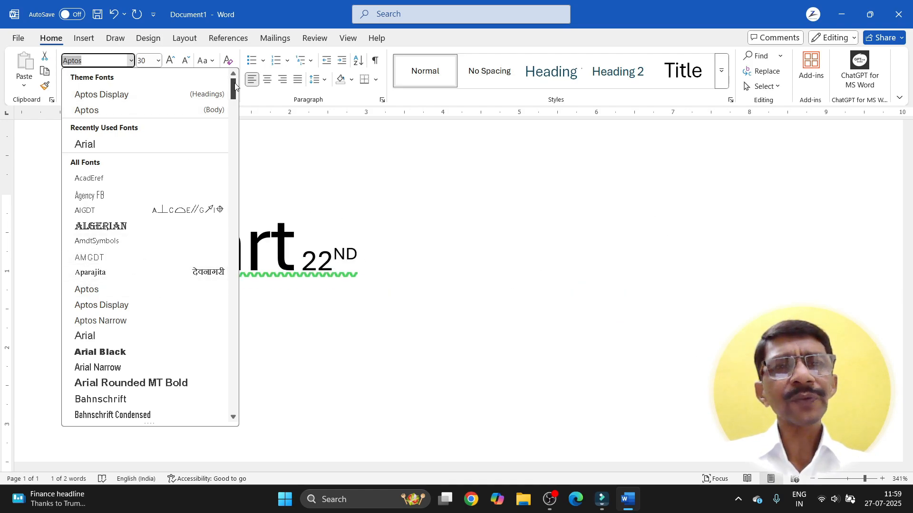
Step: Scroll through the font list and close it without changing from Aptos
drag(233, 88, 224, 405)
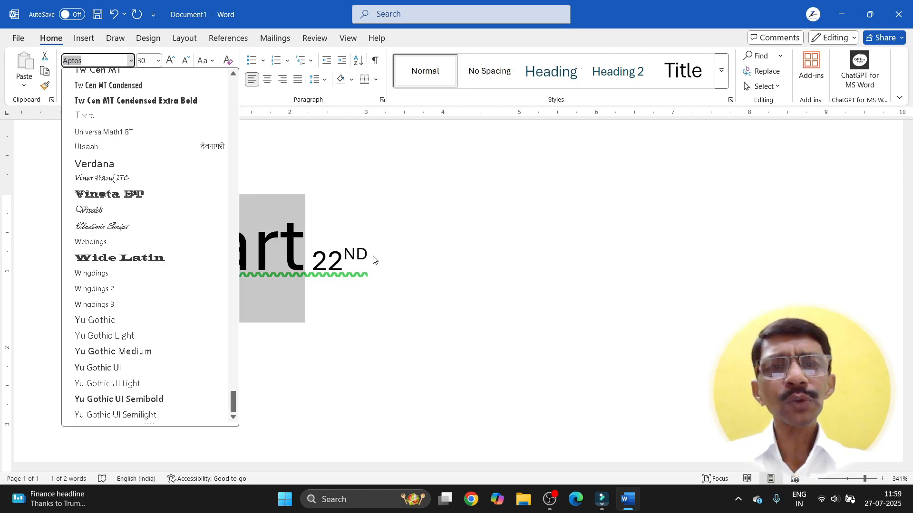
key(Escape)
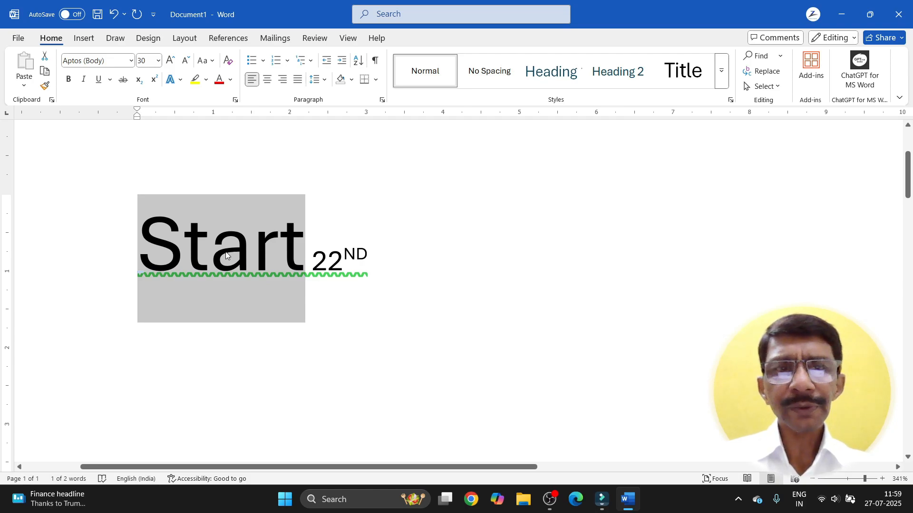
click(22, 38)
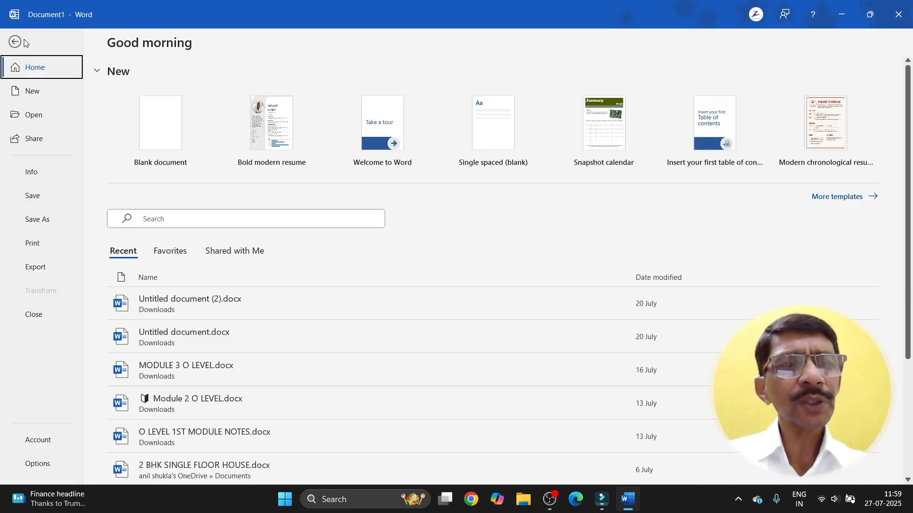
click(41, 442)
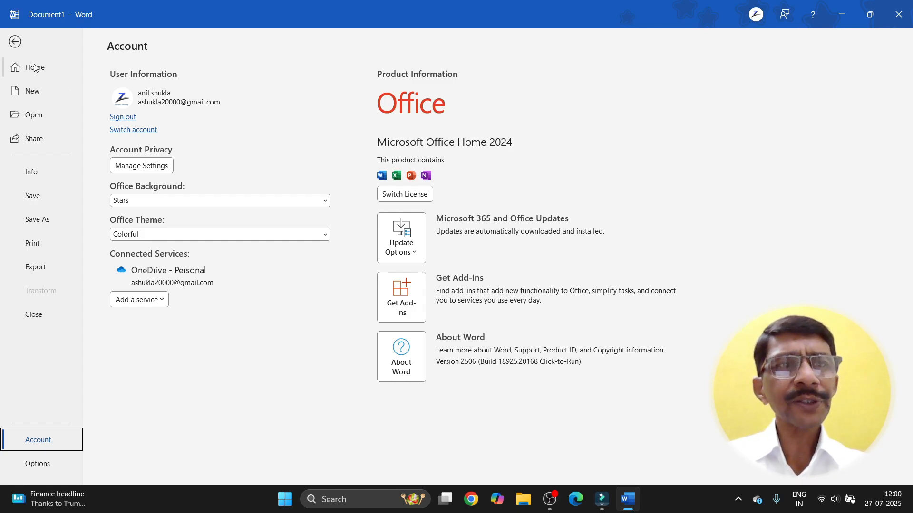
click(16, 43)
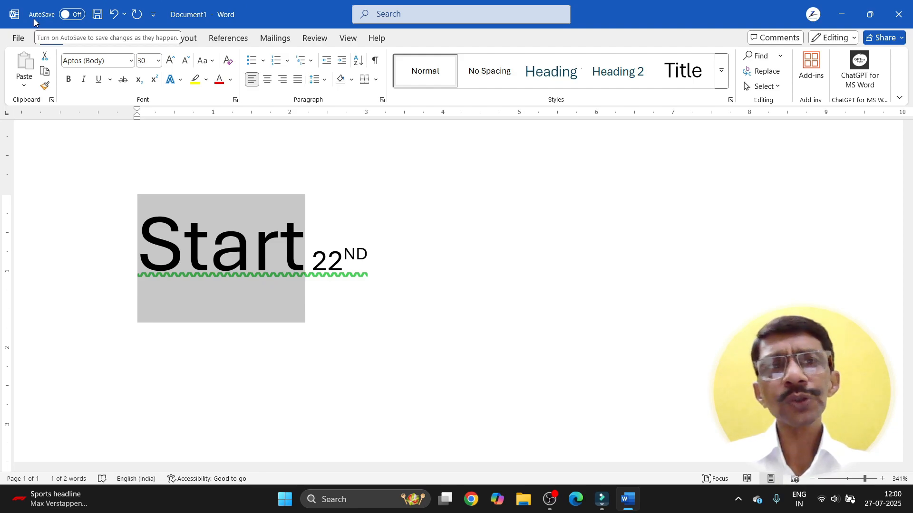
Step: Turn AutoSave on and save as Document1 to OneDrive - Personal
click(76, 17)
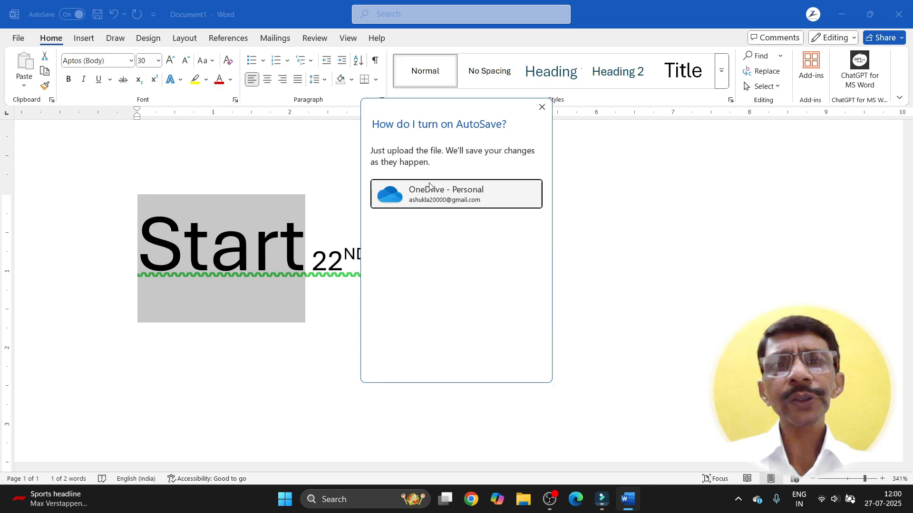
click(466, 193)
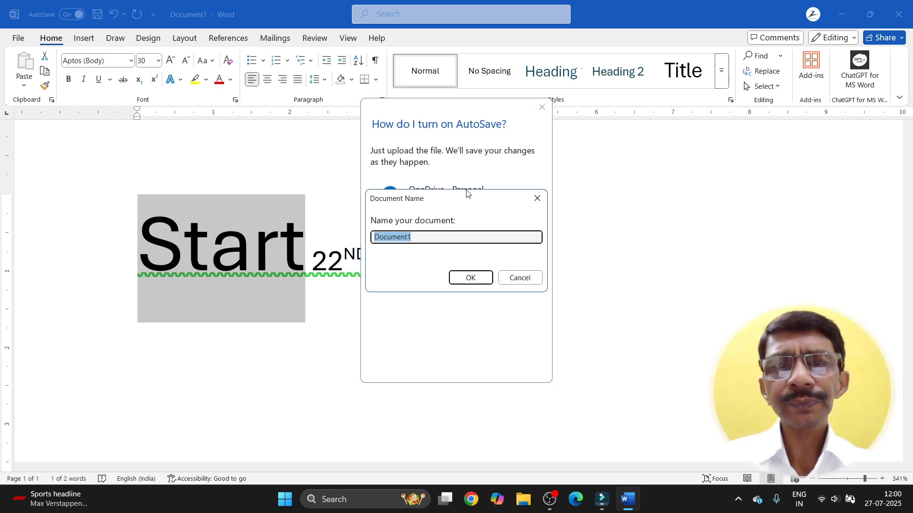
click(461, 280)
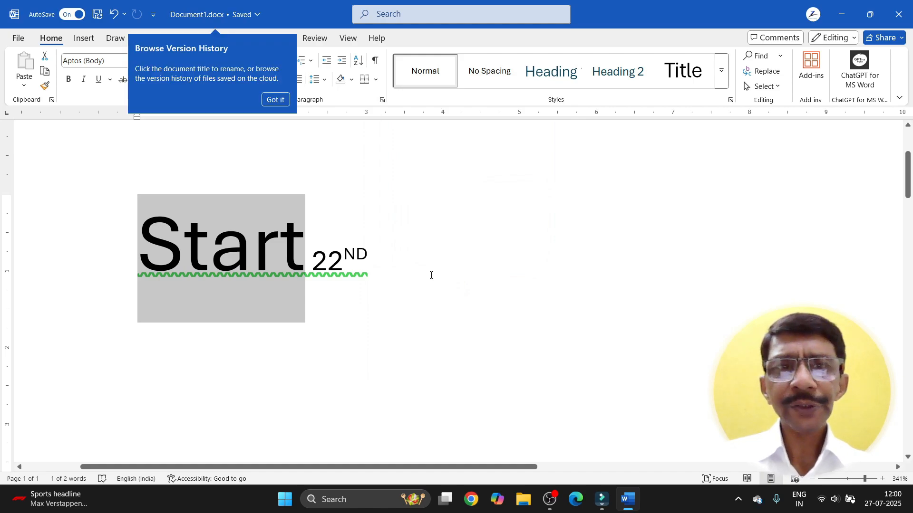
click(309, 243)
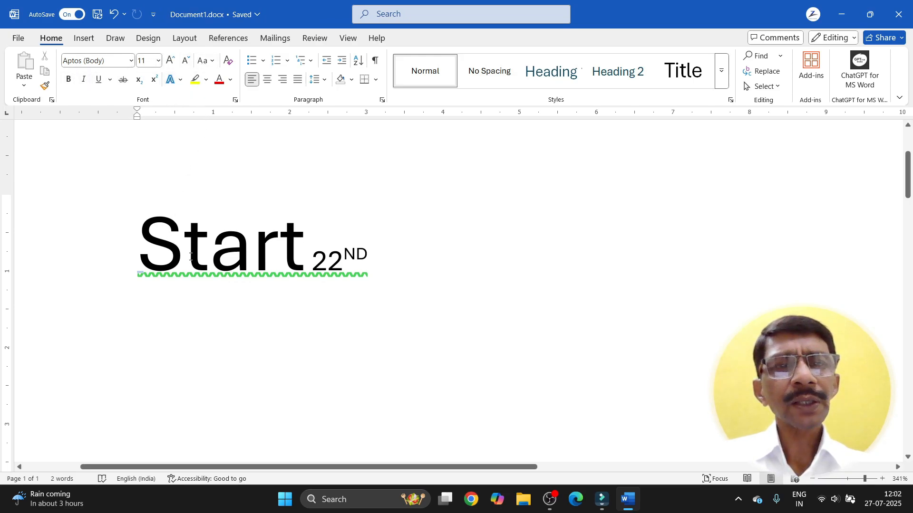
Step: Select the Start 22ND line, then select all document text and switch to File Explorer
drag(143, 242, 360, 254)
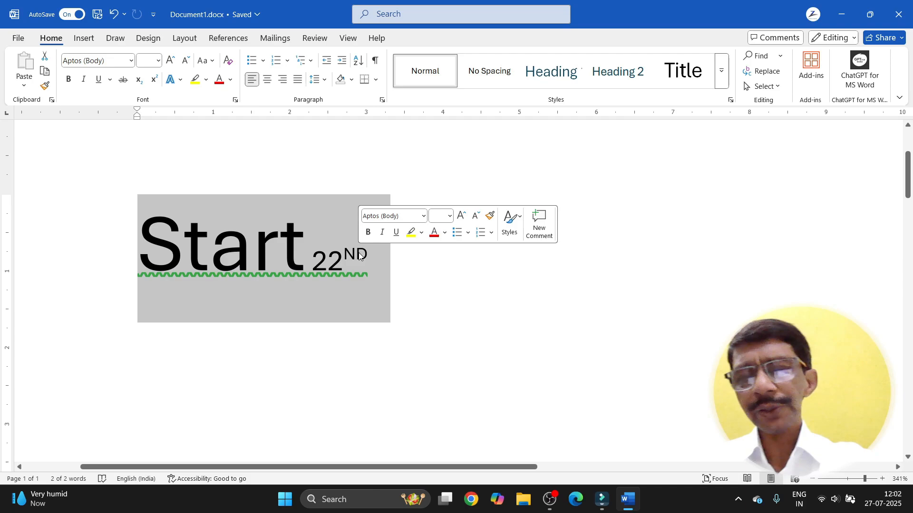
click(405, 281)
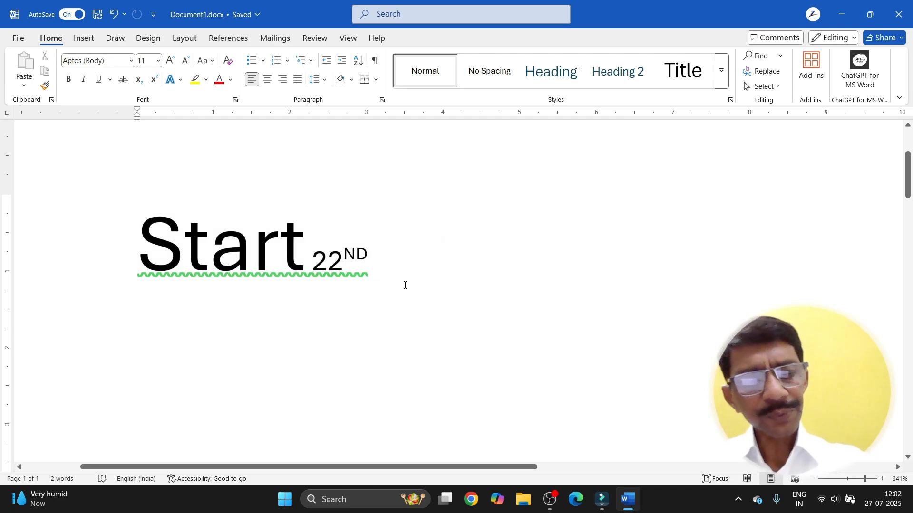
key(ctrl+a)
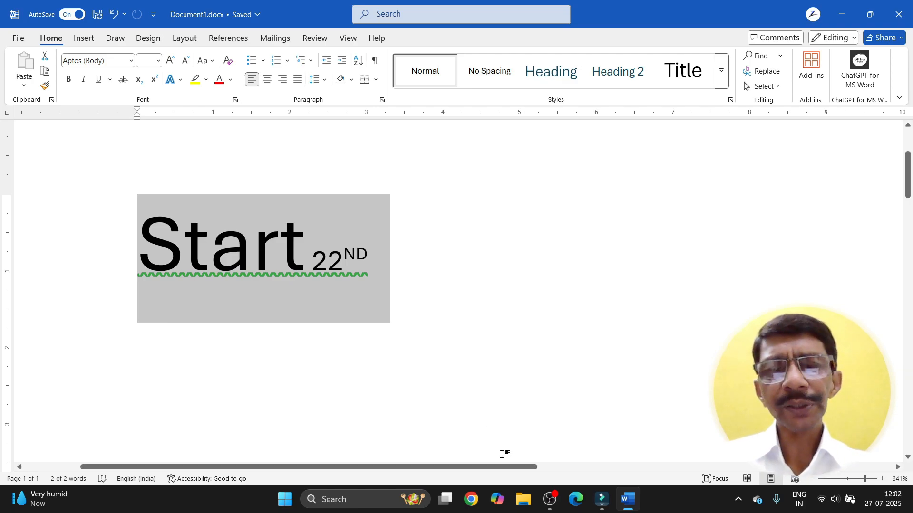
click(521, 501)
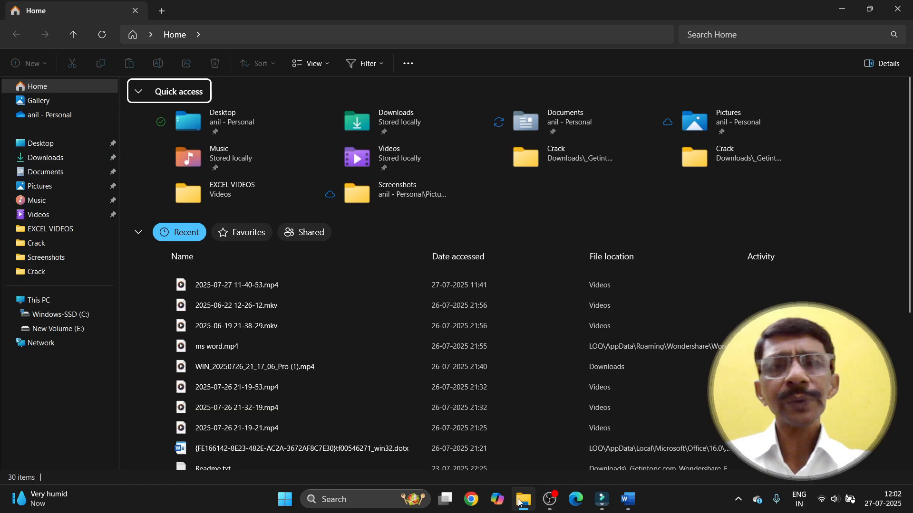
Step: Open the Documents folder, select and deselect all its items, then bring up Chrome
click(28, 176)
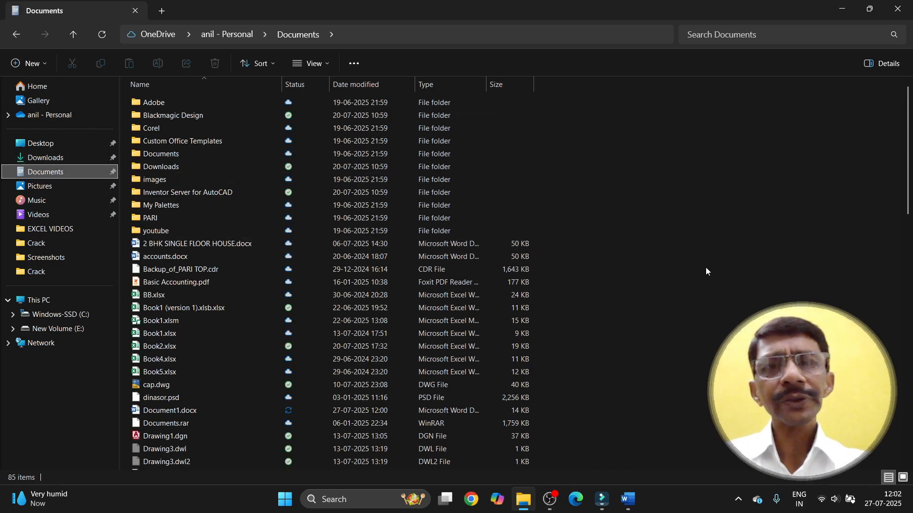
key(ctrl+a)
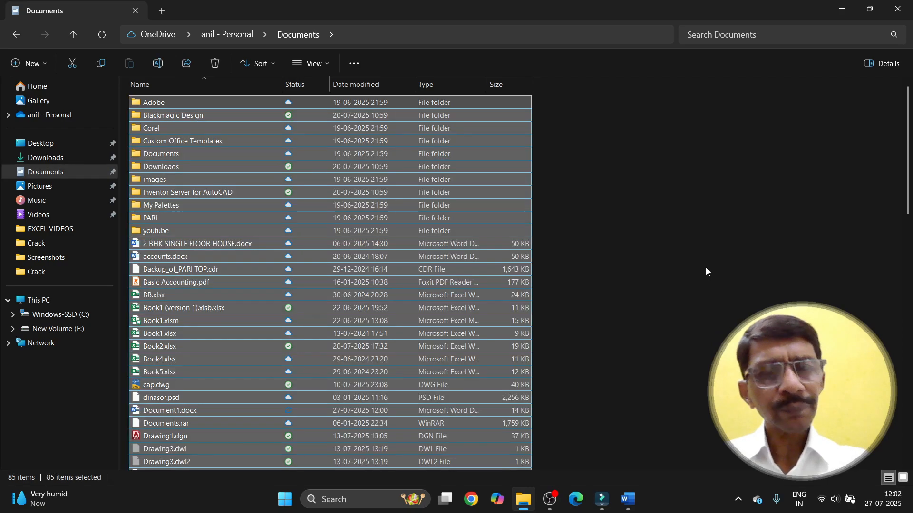
click(705, 267)
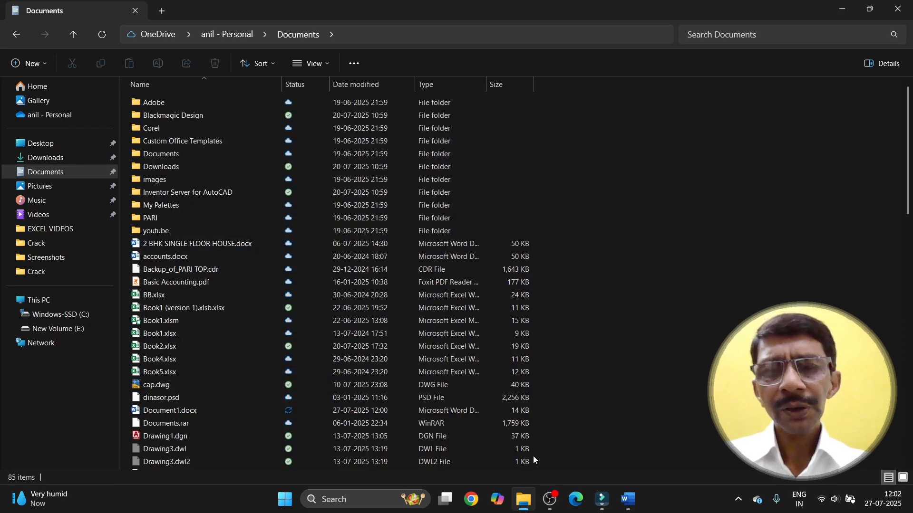
click(482, 500)
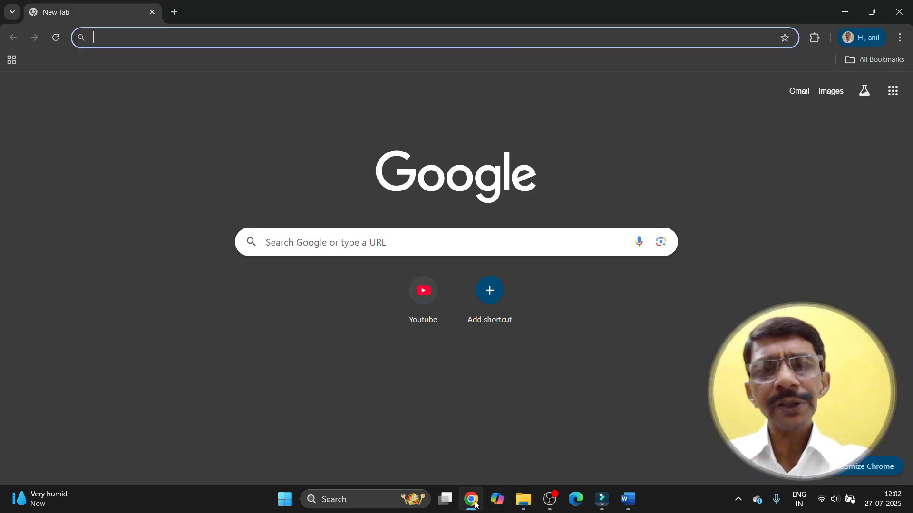
Step: Rerun the z-tech institute reviews search, open the ztechmanagement.in website, then close Chrome
click(333, 243)
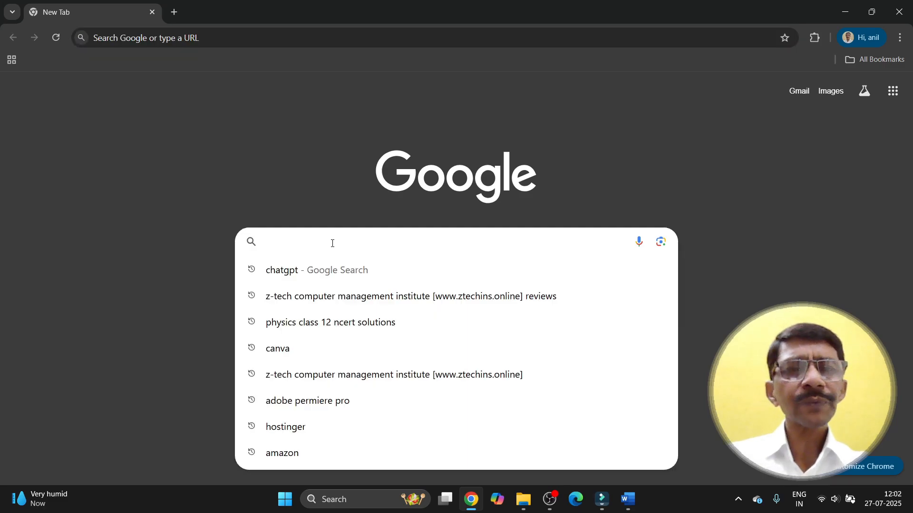
click(345, 296)
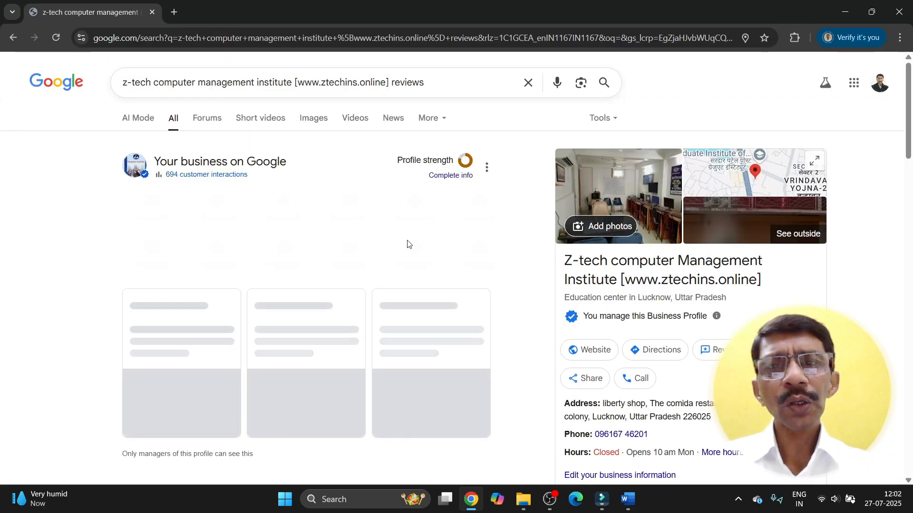
click(580, 354)
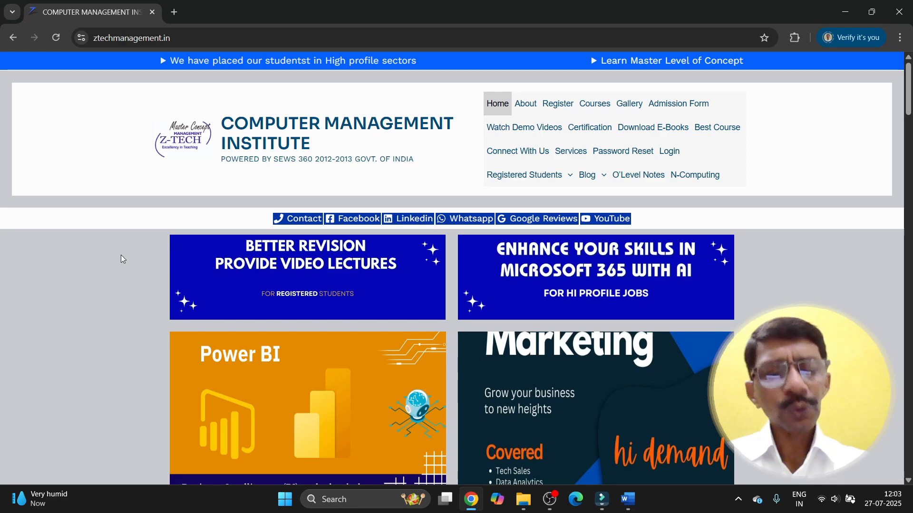
key(ctrl+a)
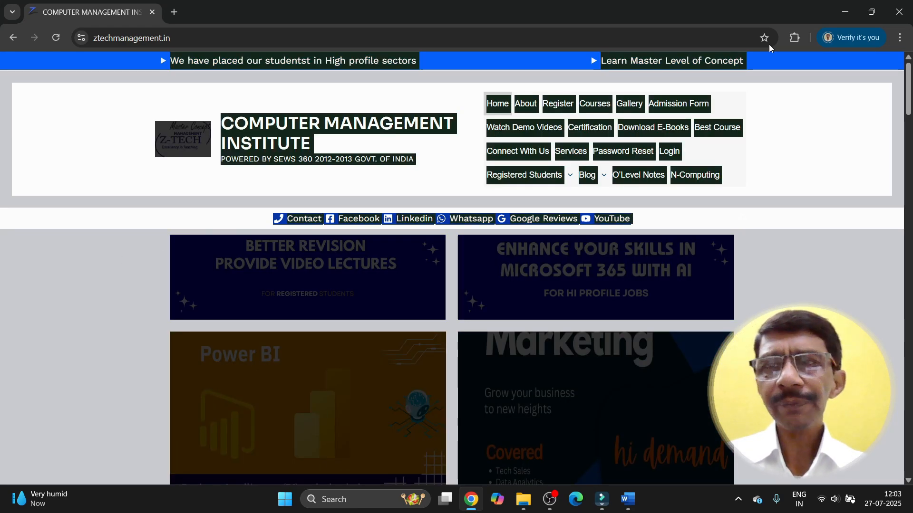
click(906, 9)
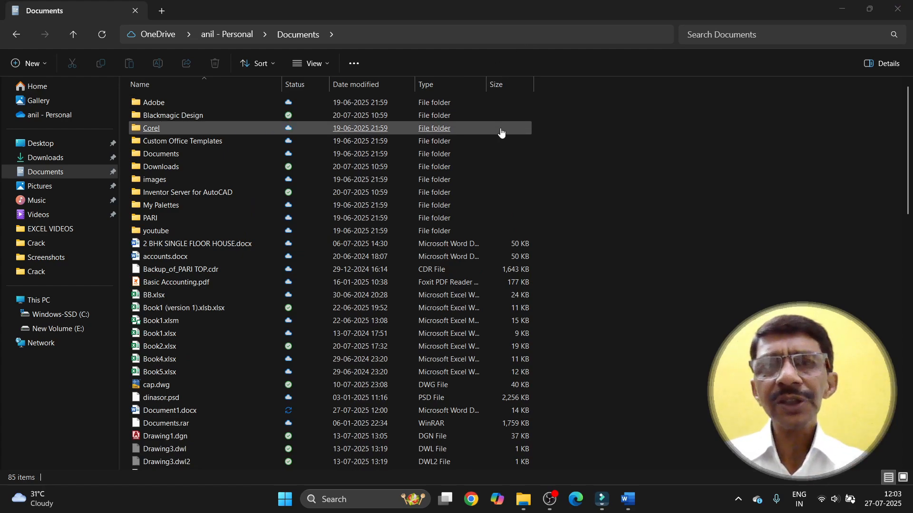
Step: Bring Word's Document1.docx back in front of File Explorer
click(628, 507)
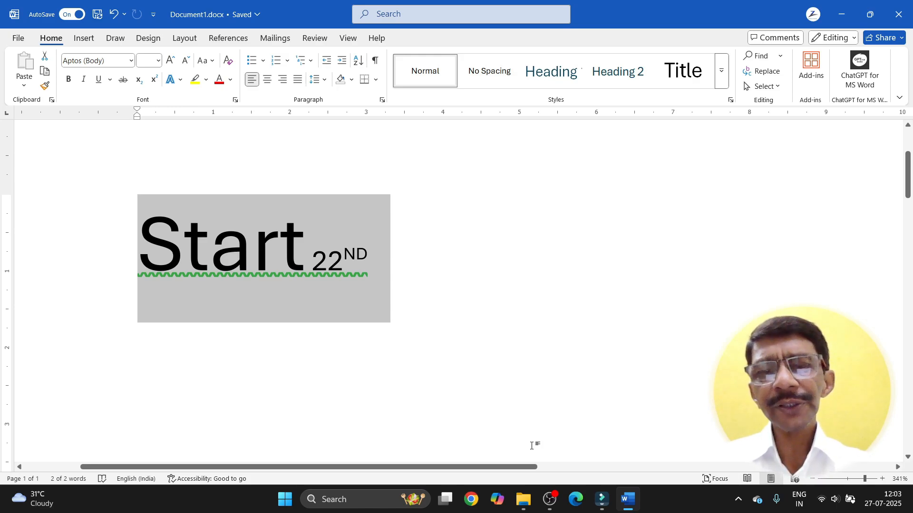
mouse_move(527, 502)
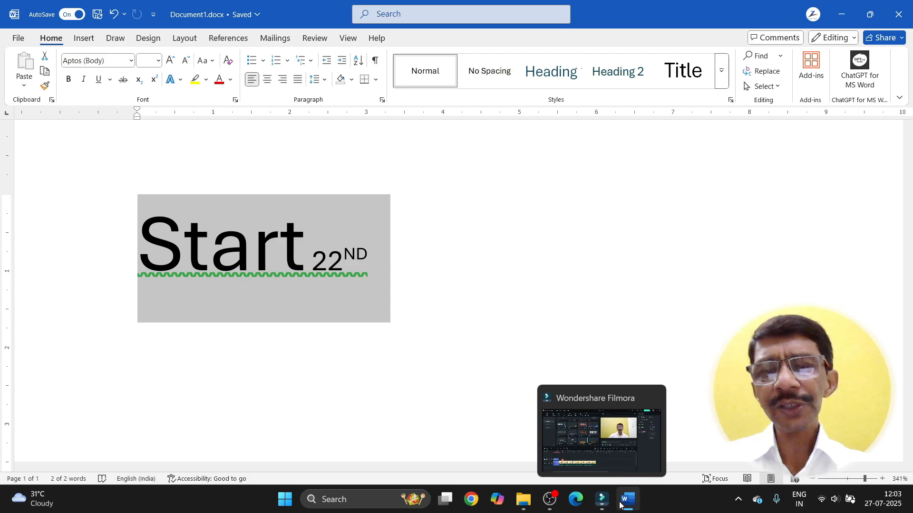
mouse_move(631, 505)
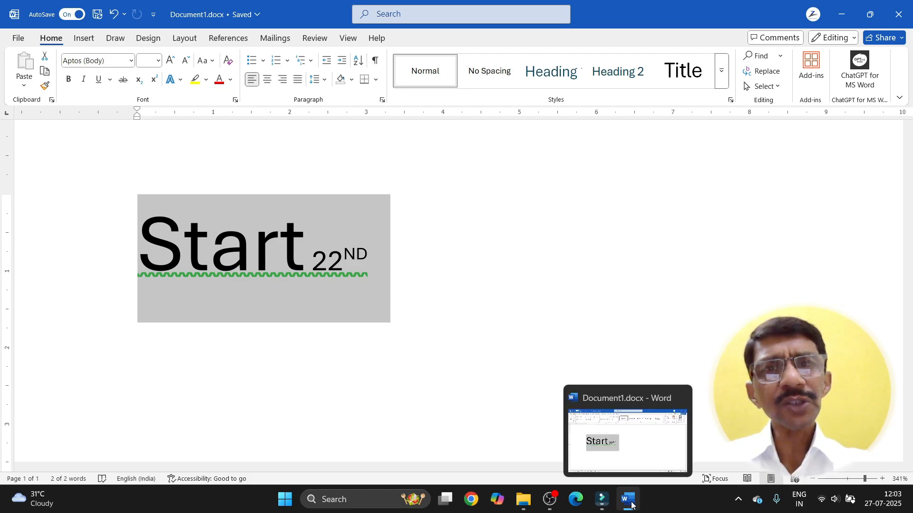
click(384, 295)
drag(375, 259, 187, 249)
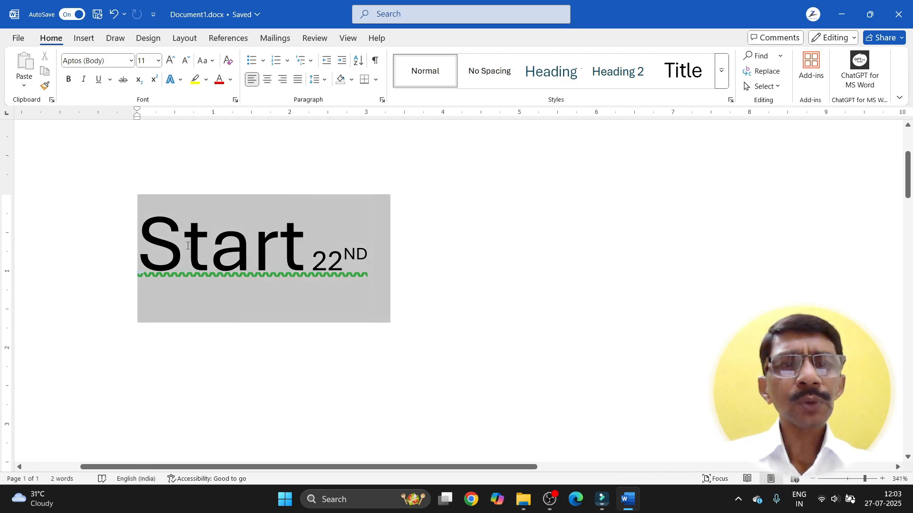
Step: Replace the Start 22ND line with 'MS OFFICE 2024 TUTORIAL' and paste it onto two more lines
key(Delete)
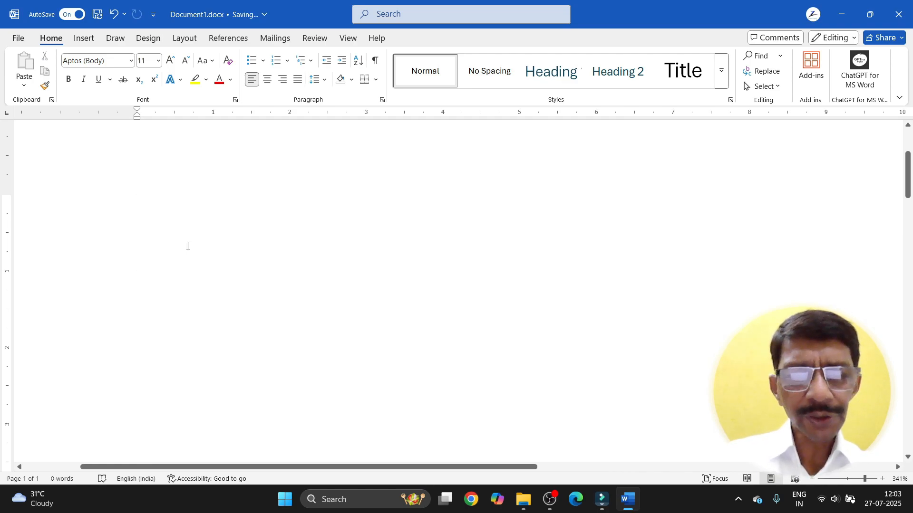
text(MS OFF)
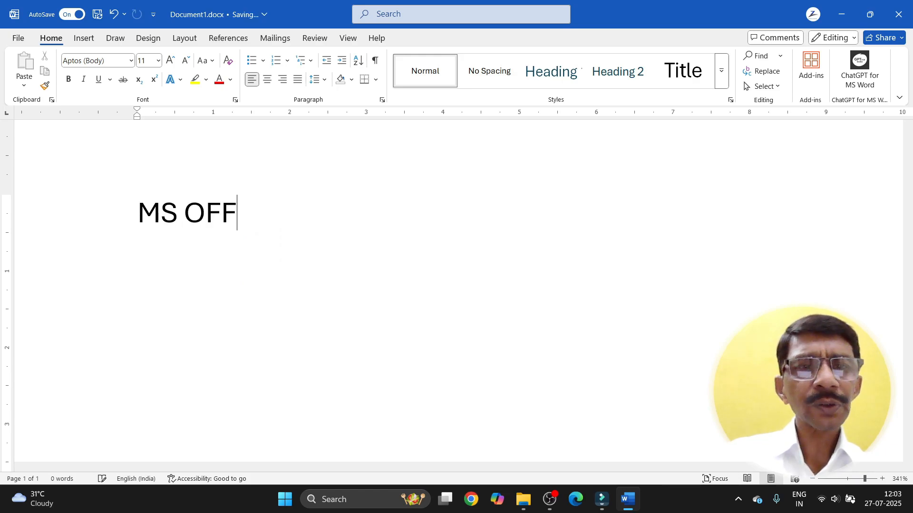
text(ICE 2024 )
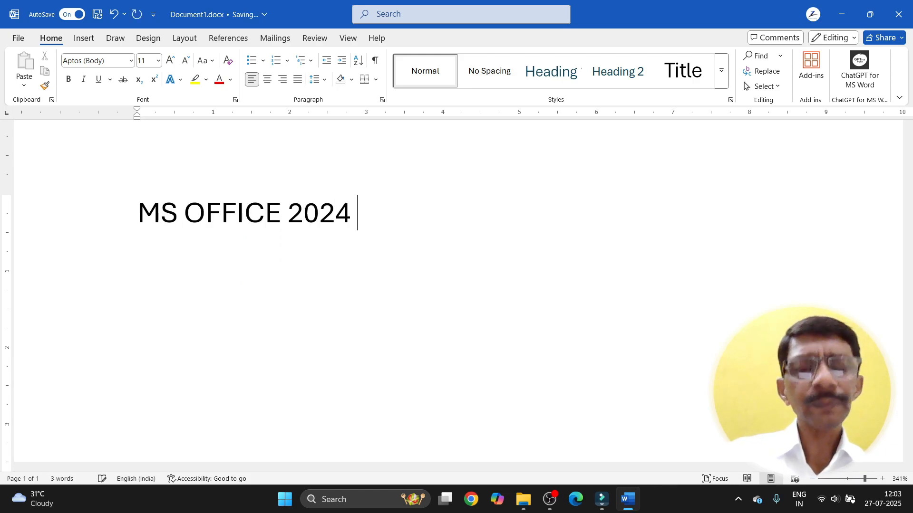
text(TUT)
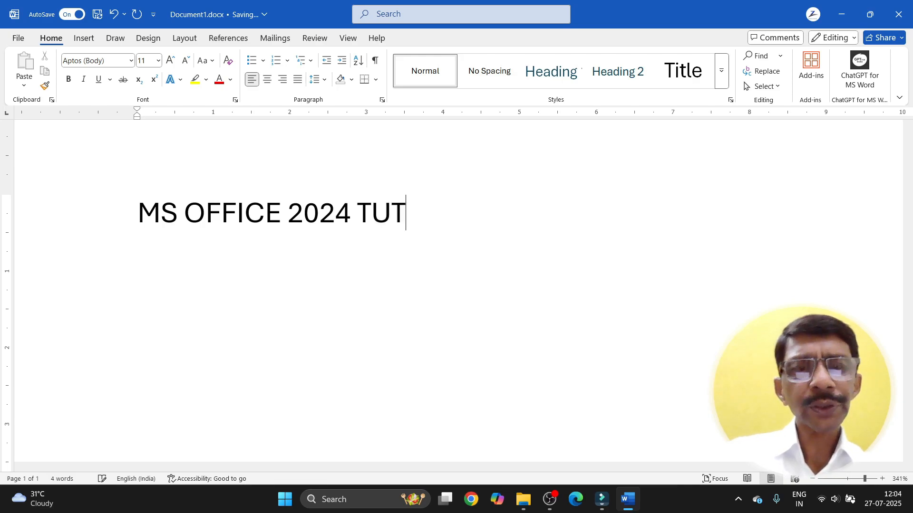
text(ORIAL)
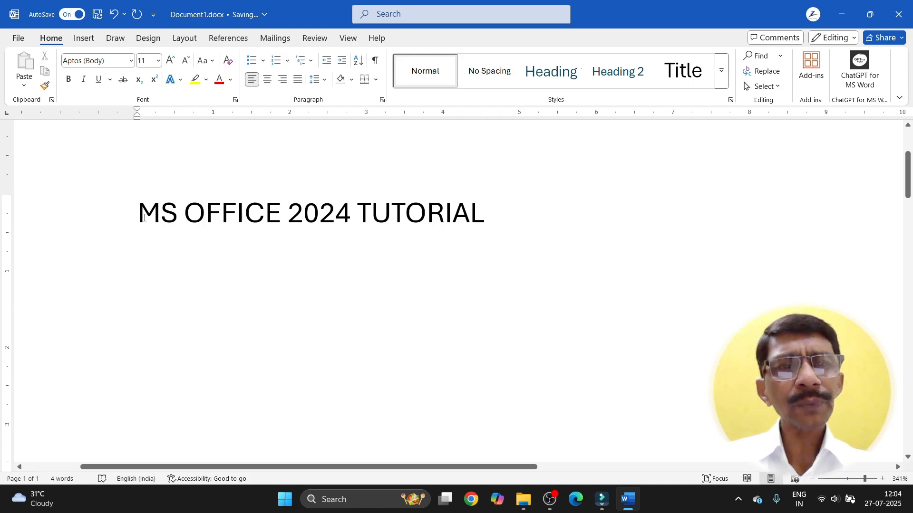
drag(144, 218, 424, 219)
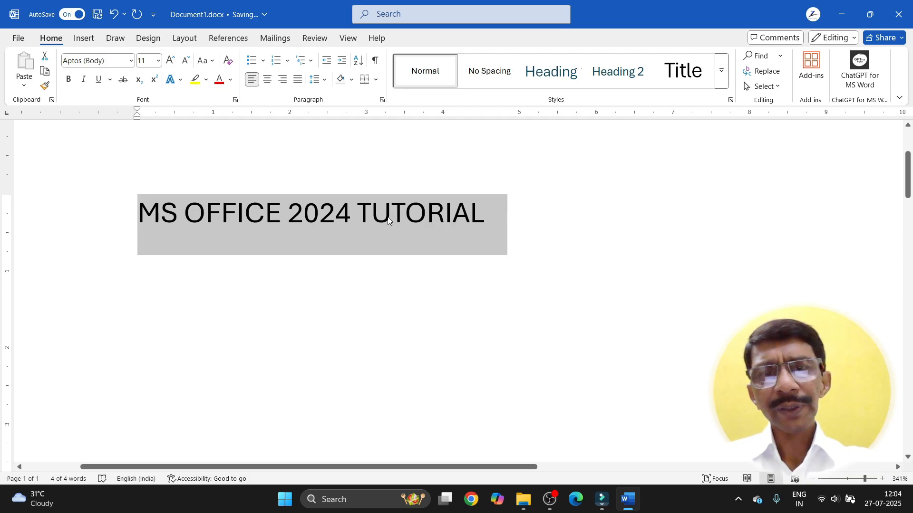
click(489, 233)
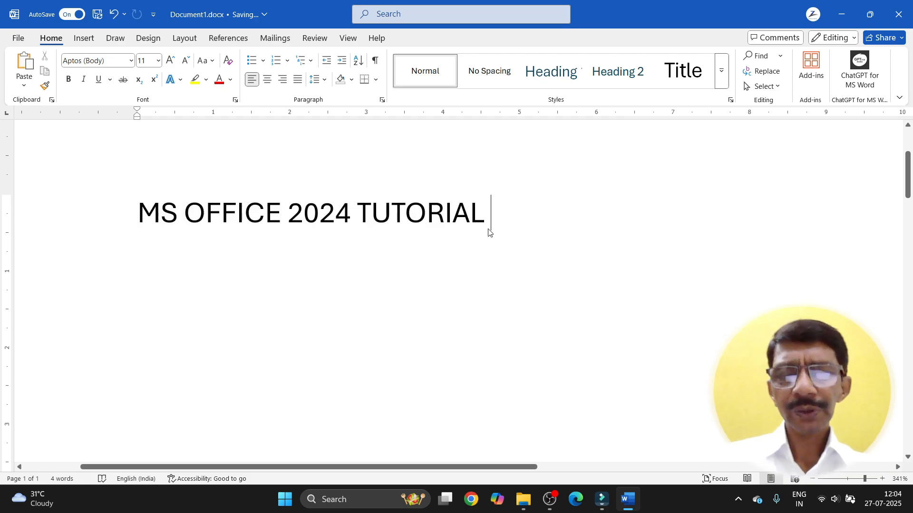
key(Return)
key(ctrl+v)
key(ctrl+v)
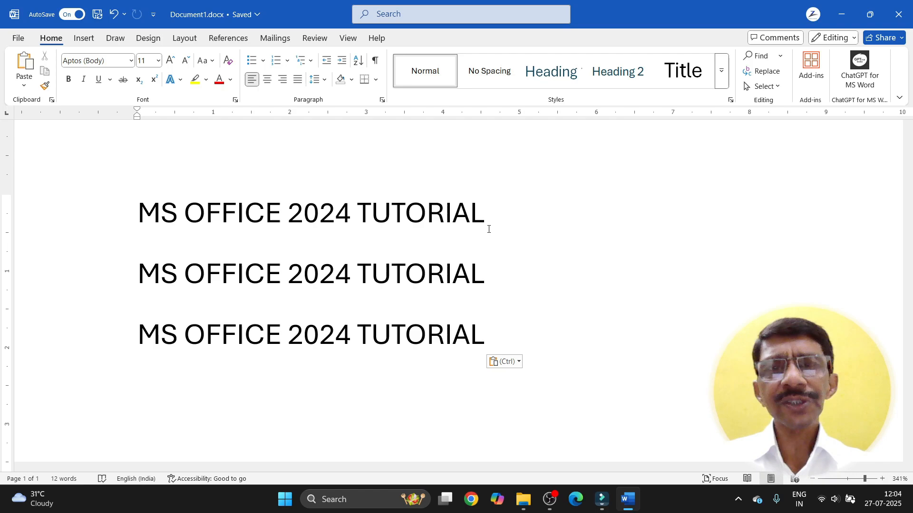
Step: Scroll down and try selecting parts of the first MS OFFICE 2024 TUTORIAL line
ctrl+scroll(494, 229, down, 5)
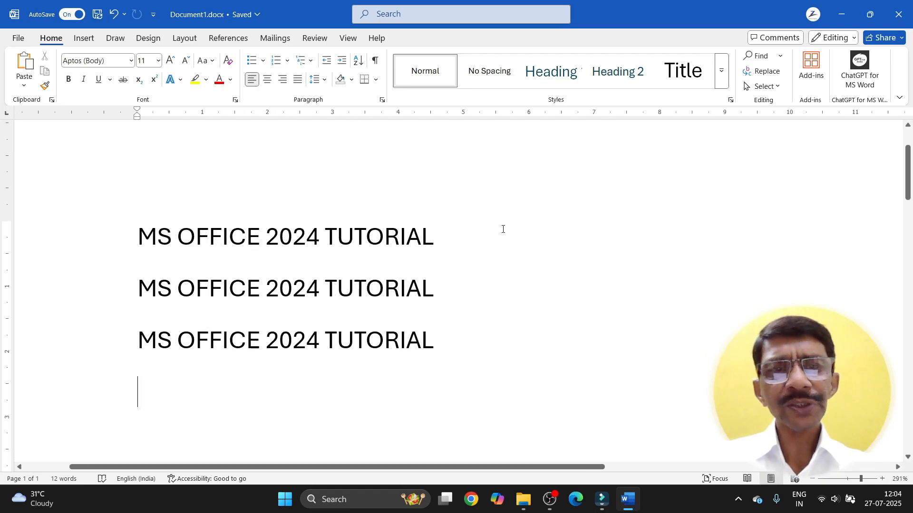
ctrl+scroll(503, 229, down, 4)
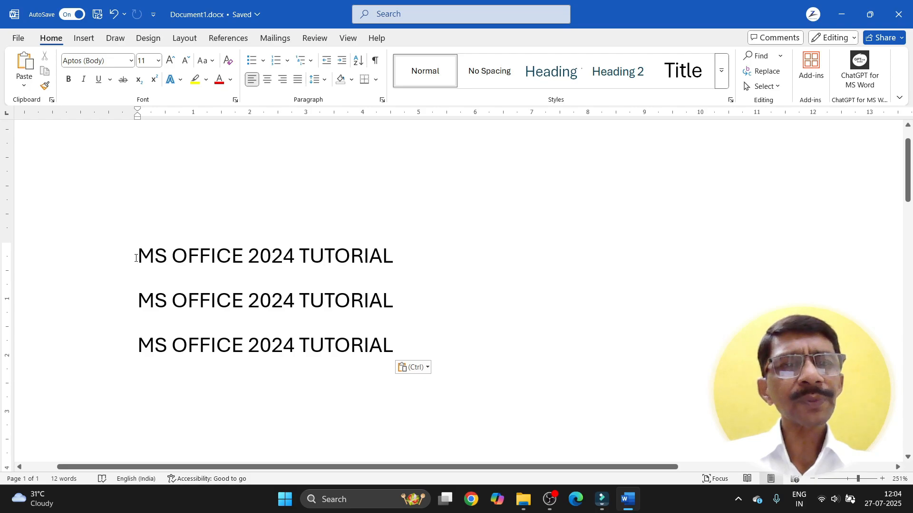
drag(136, 258, 340, 257)
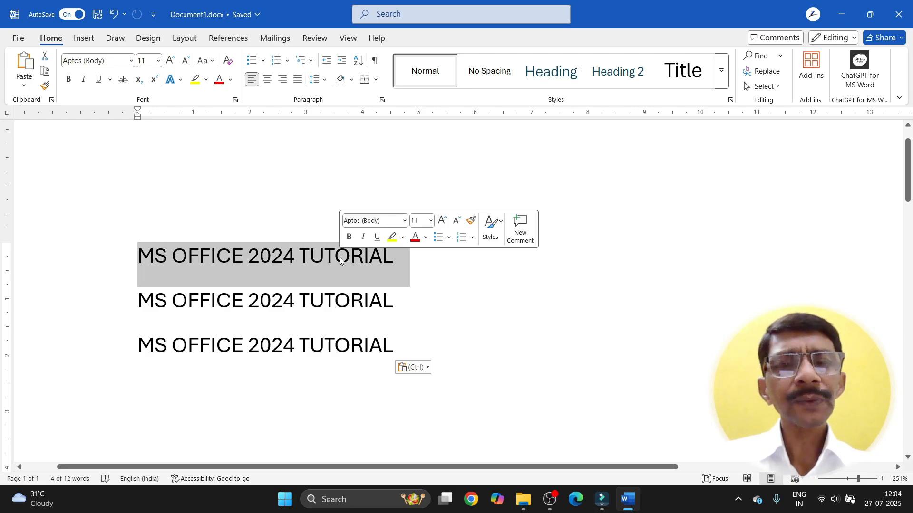
click(423, 297)
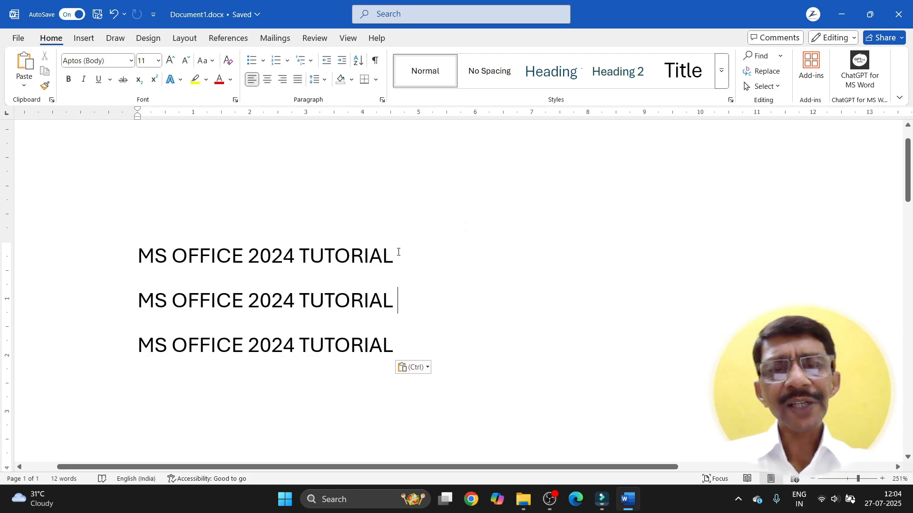
drag(398, 252, 141, 275)
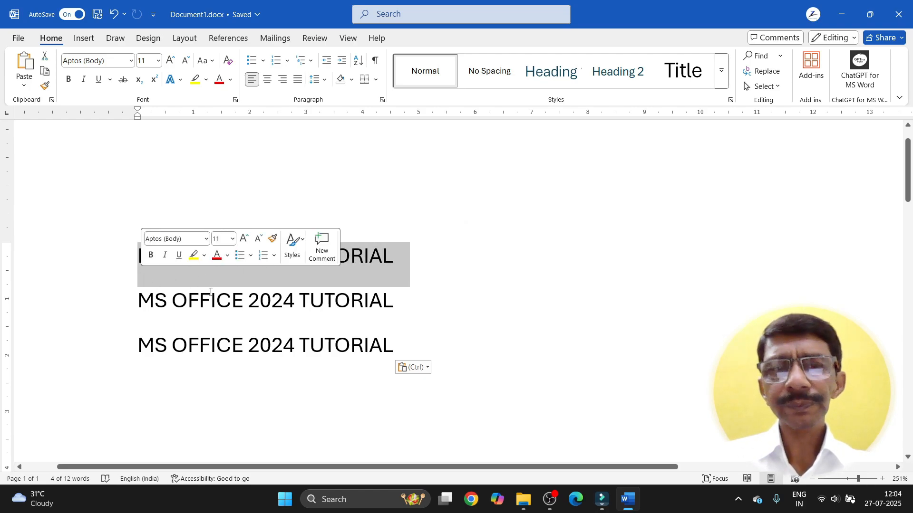
click(433, 303)
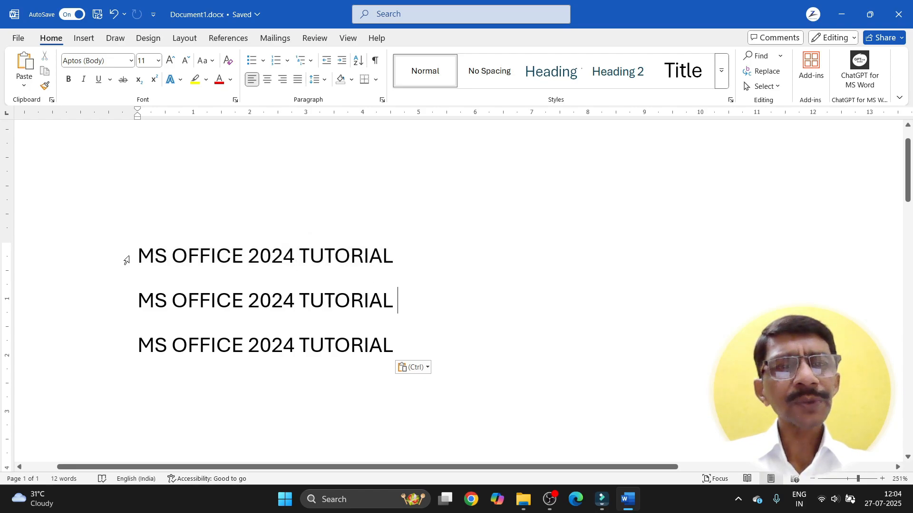
Step: Adjust the selection to the whole first title line and drag it into line 2
drag(138, 257, 349, 258)
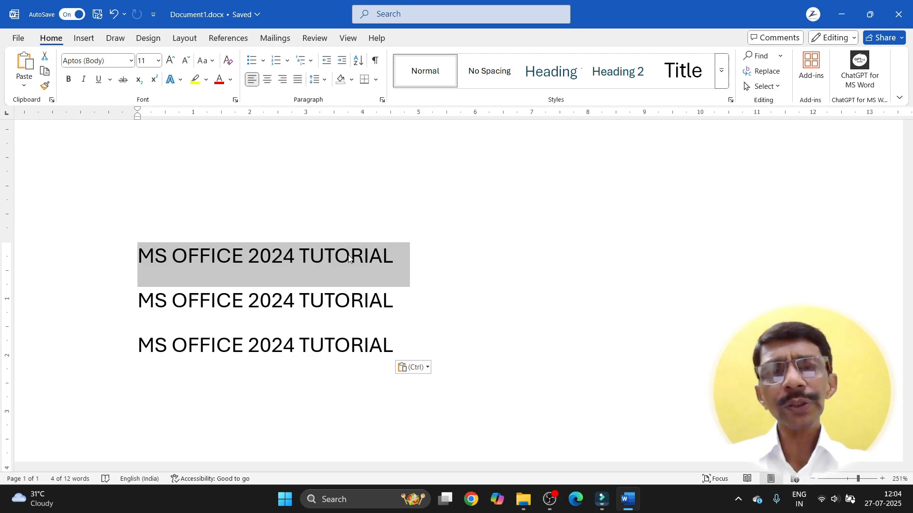
key(shift+Left)
key(shift+Left)
key(shift+Left)
key(shift+Left)
key(shift+Left)
key(shift+Left)
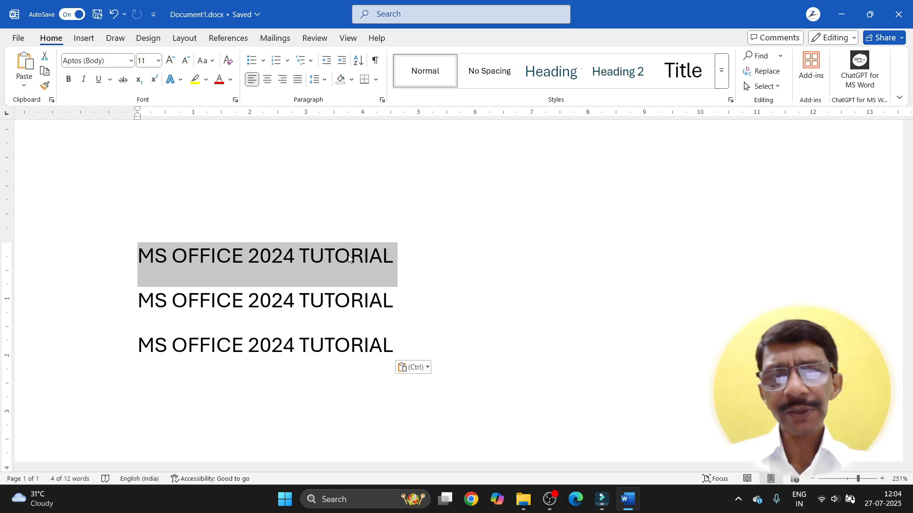
key(shift+Left)
key(shift+Left)
key(shift+Left)
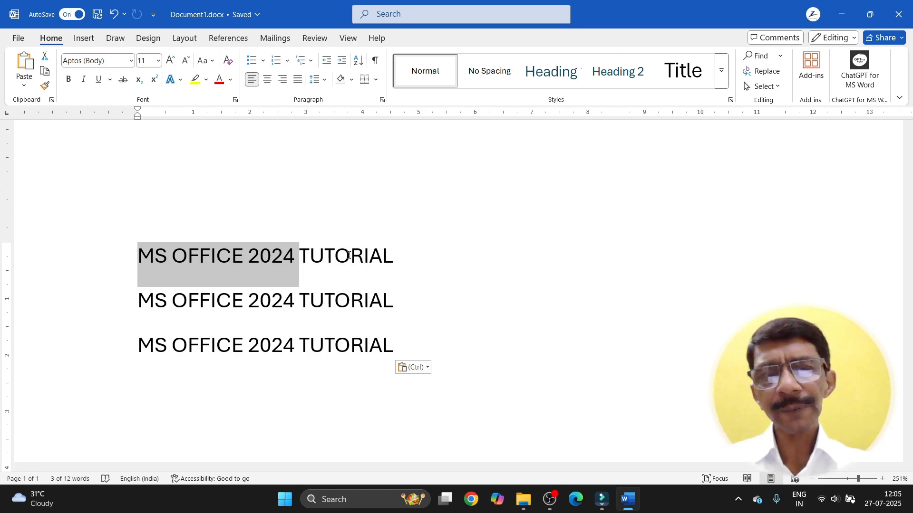
key(shift+Right)
key(shift+Right)
key(shift+Right)
key(shift+Right)
key(shift+Right)
key(shift+Right)
key(shift+Right)
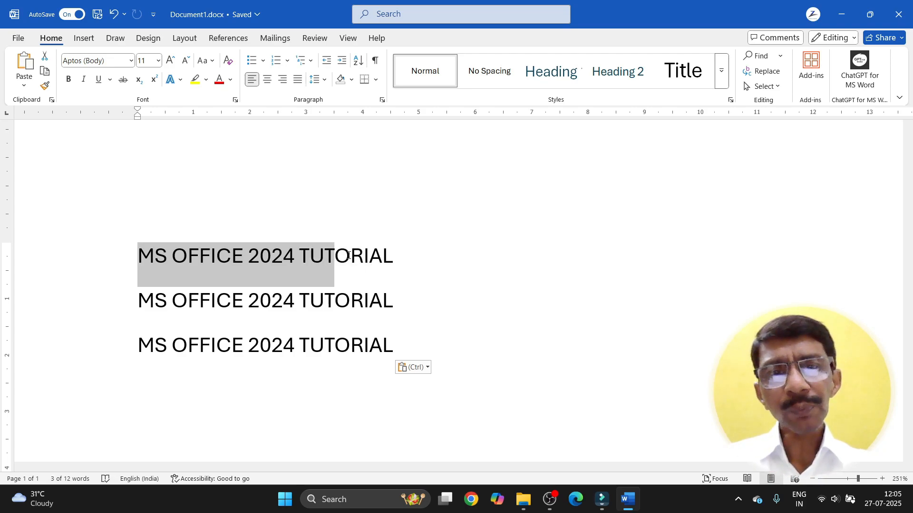
key(shift+Right)
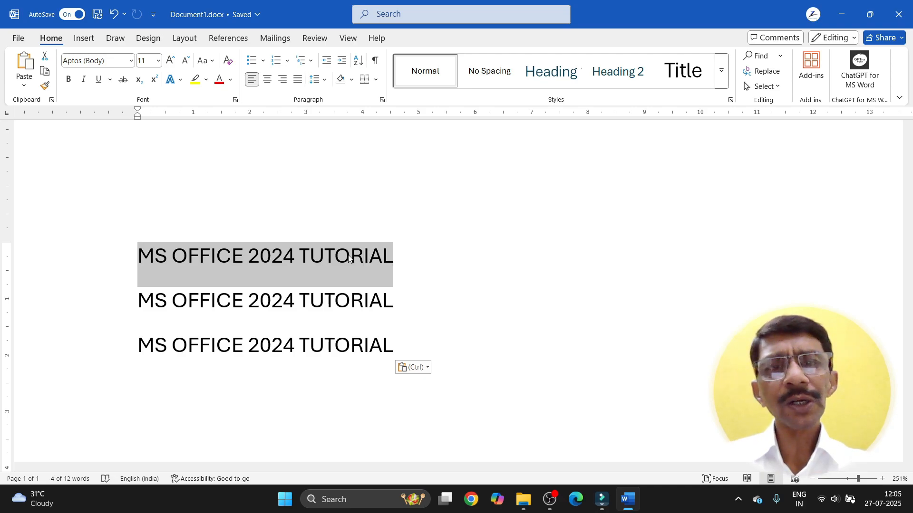
drag(390, 270, 211, 301)
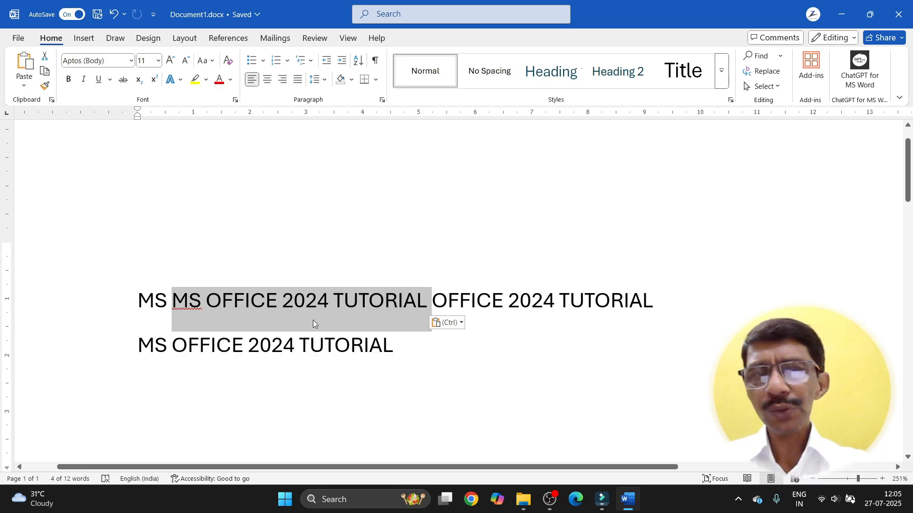
key(ctrl+z)
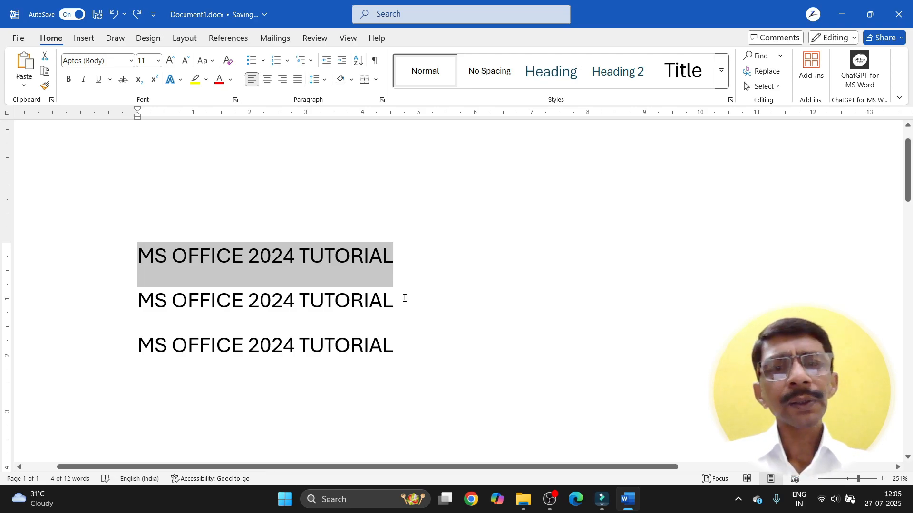
click(398, 347)
drag(395, 348, 154, 246)
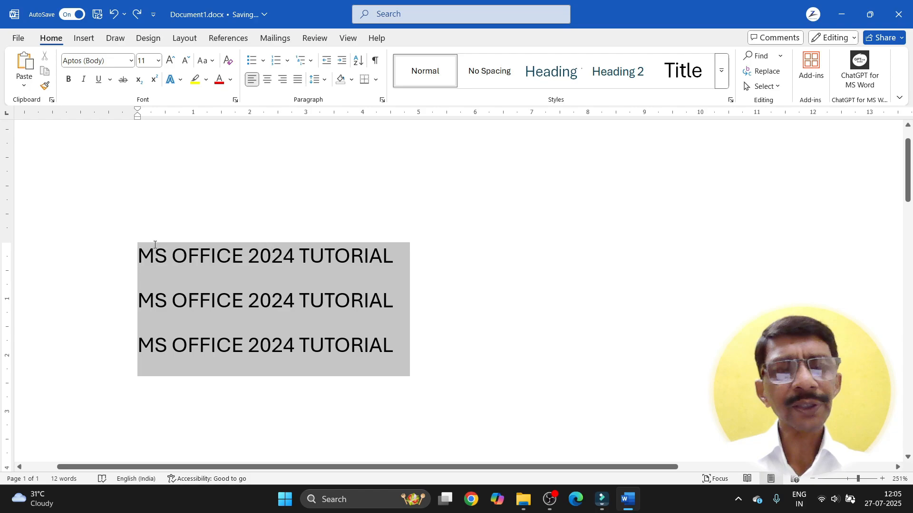
click(436, 328)
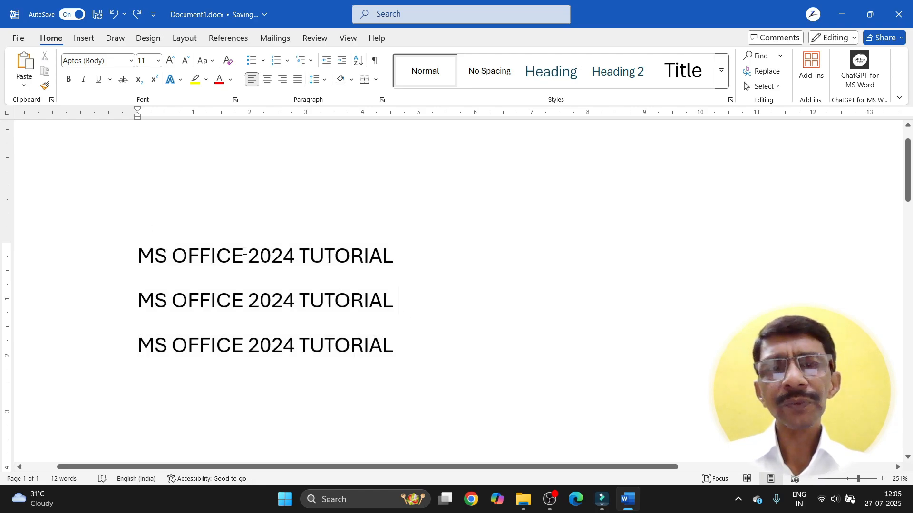
drag(137, 252, 378, 350)
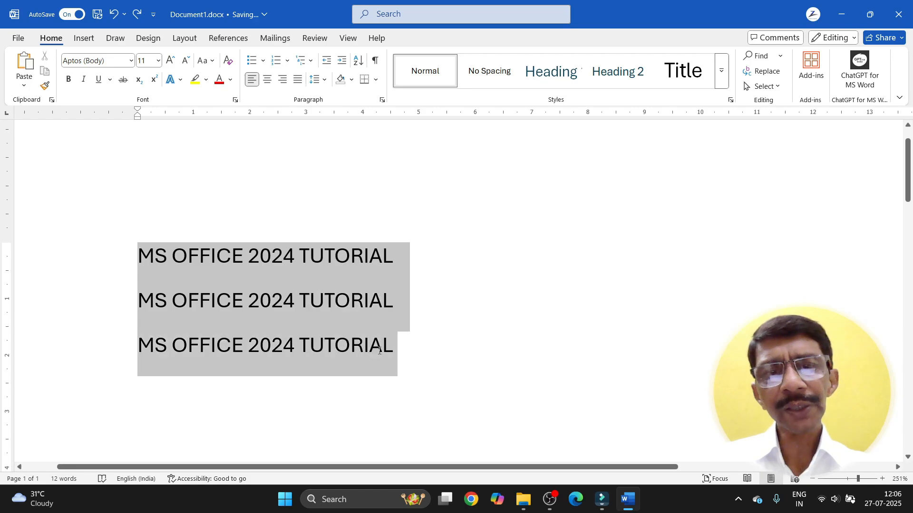
click(421, 273)
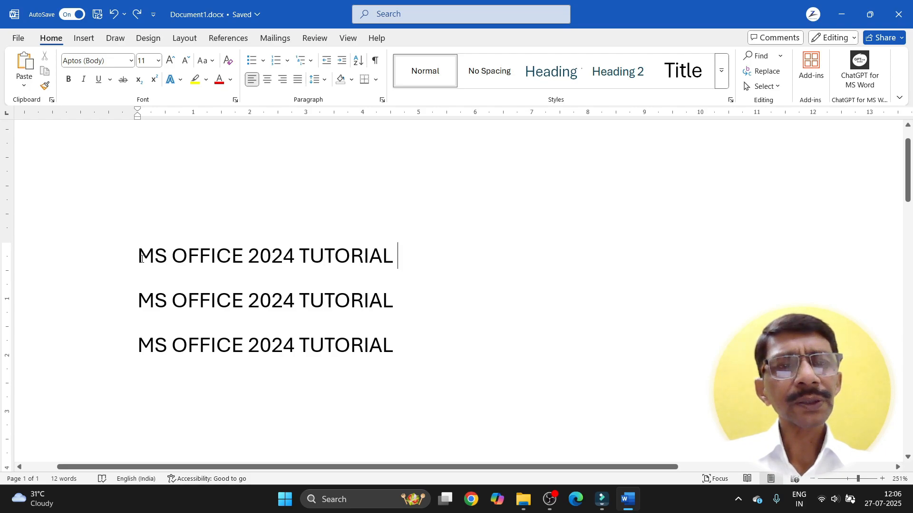
click(138, 259)
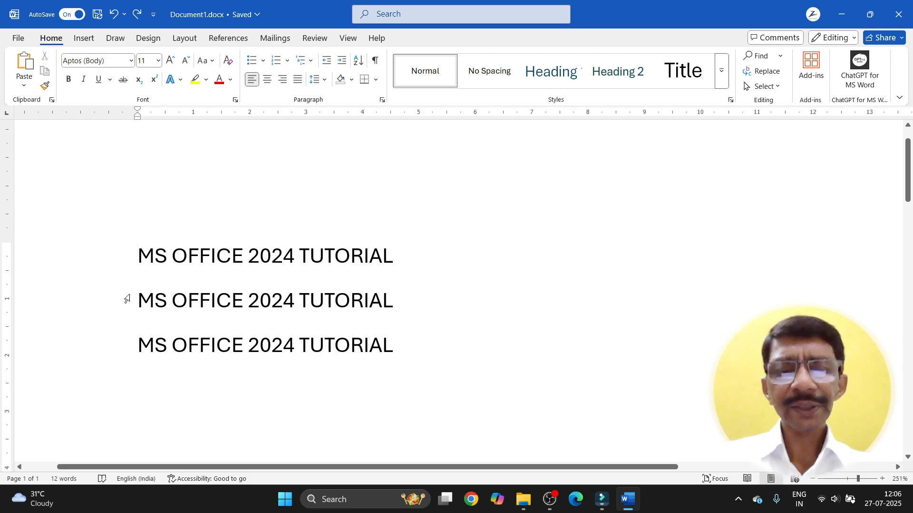
key(shift+Right)
key(shift+Right)
key(shift+Right)
key(shift+Right)
key(shift+Right)
key(shift+Right)
key(shift+Right)
key(shift+Right)
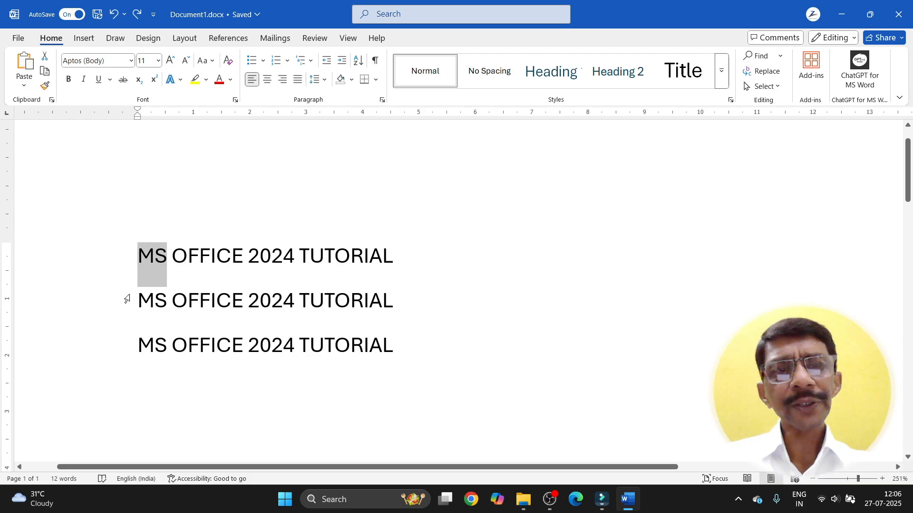
key(shift+Right)
key(shift+Right)
key(shift+Right)
key(shift+Right)
key(shift+Right)
key(shift+Right)
key(shift+Right)
key(shift+Right)
key(shift+Right)
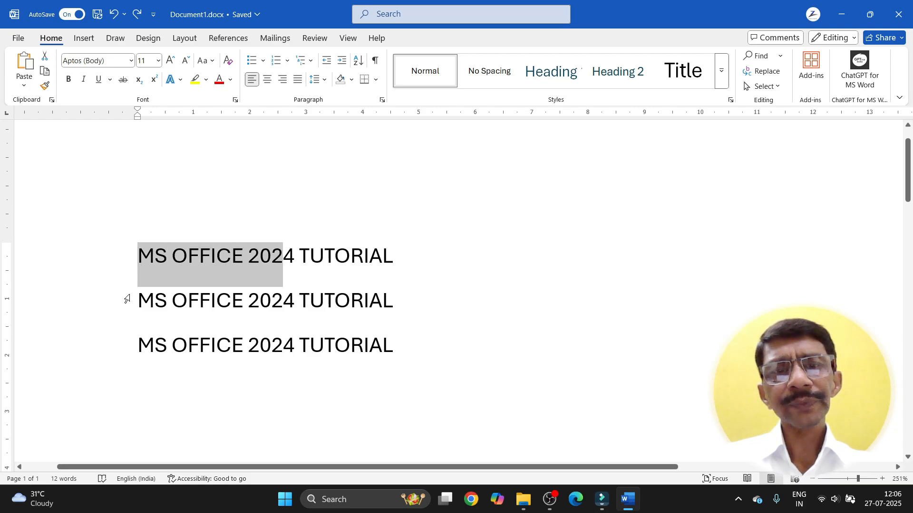
key(shift+Right)
key(shift+Right)
key(shift+Right)
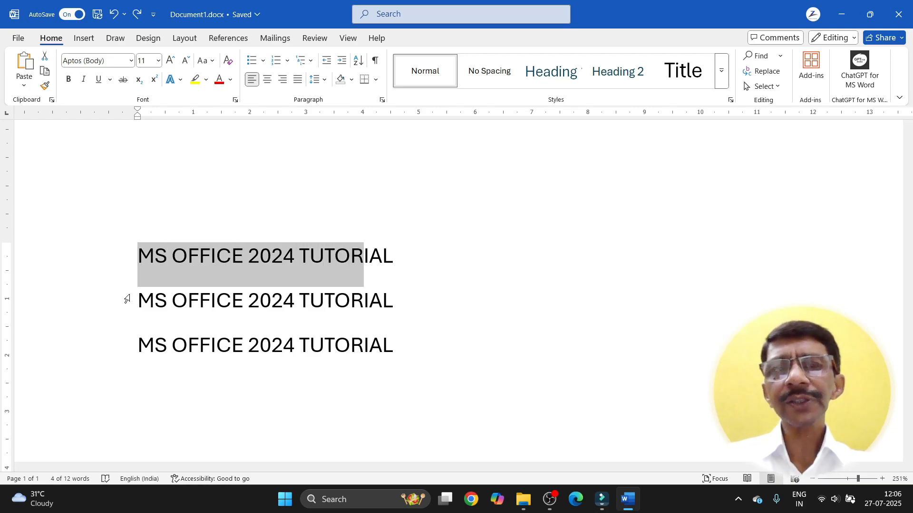
key(shift+Right)
key(shift+Right)
key(shift+Right)
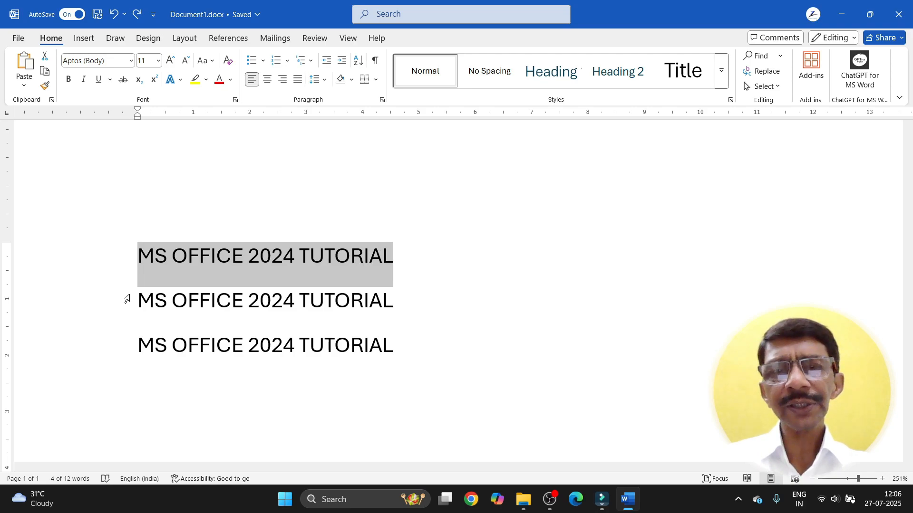
click(401, 302)
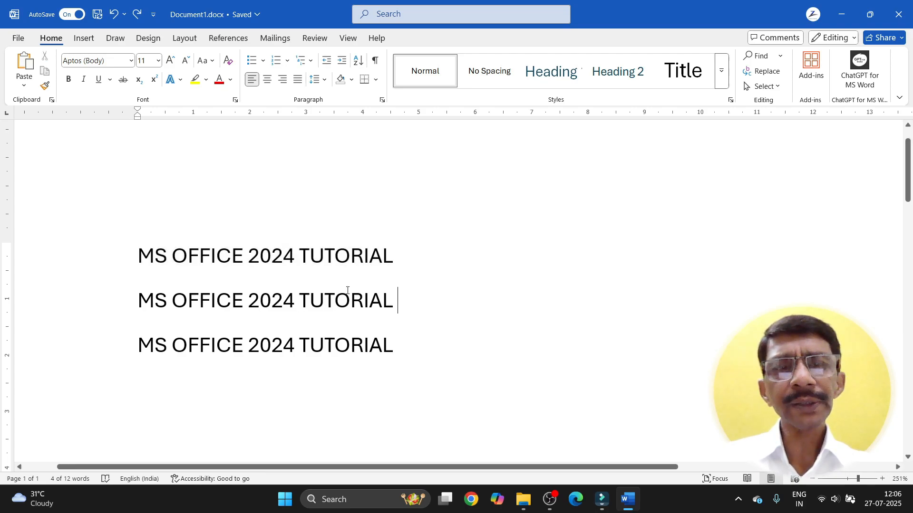
click(134, 251)
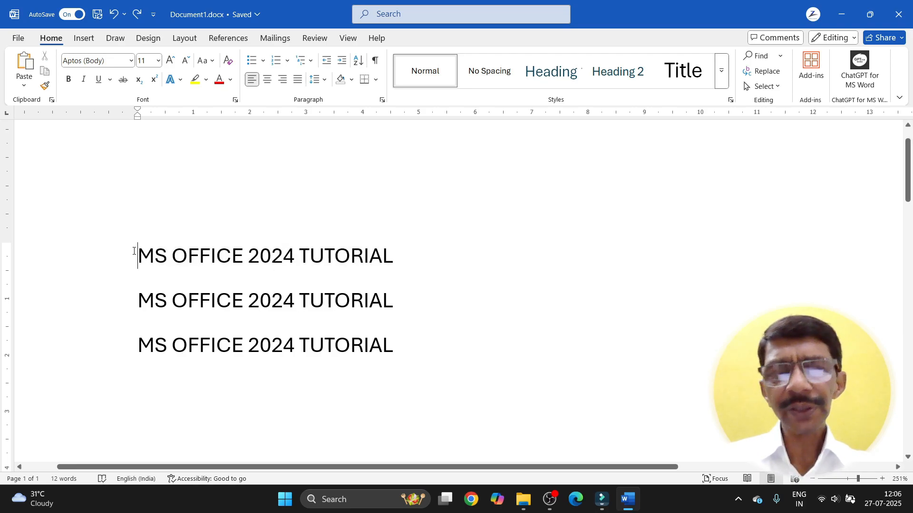
key(shift+Down)
key(shift+Down)
key(shift+Down)
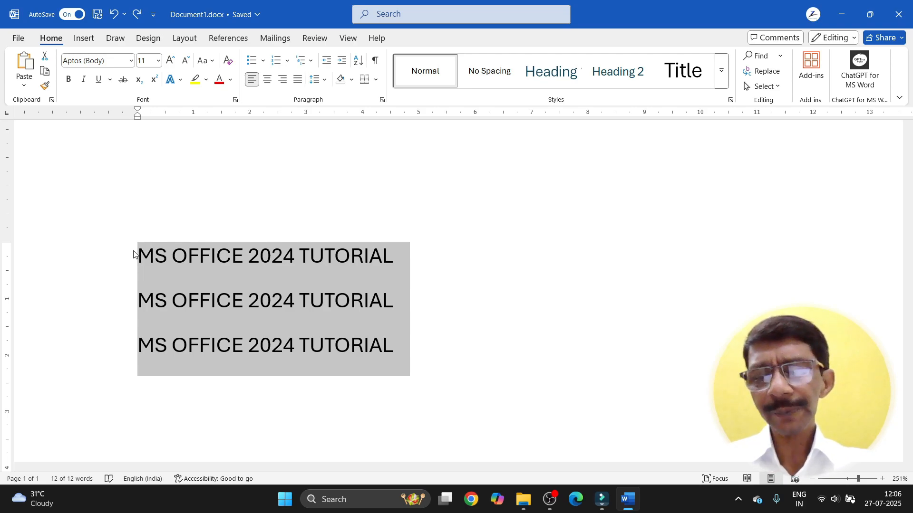
key(shift+Up)
key(shift+Up)
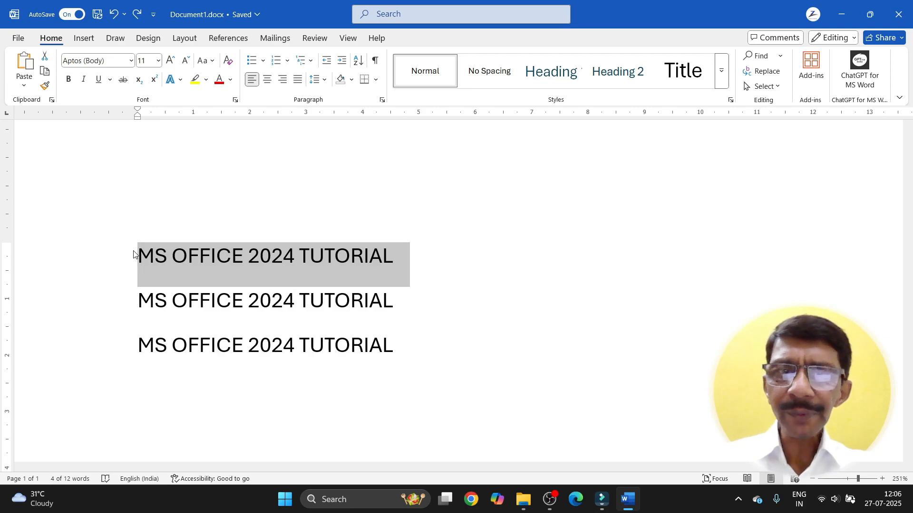
key(shift+Left)
key(shift+Left)
key(shift+Left)
key(shift+Left)
key(shift+Left)
key(shift+Left)
key(shift+Left)
key(shift+Left)
key(shift+Left)
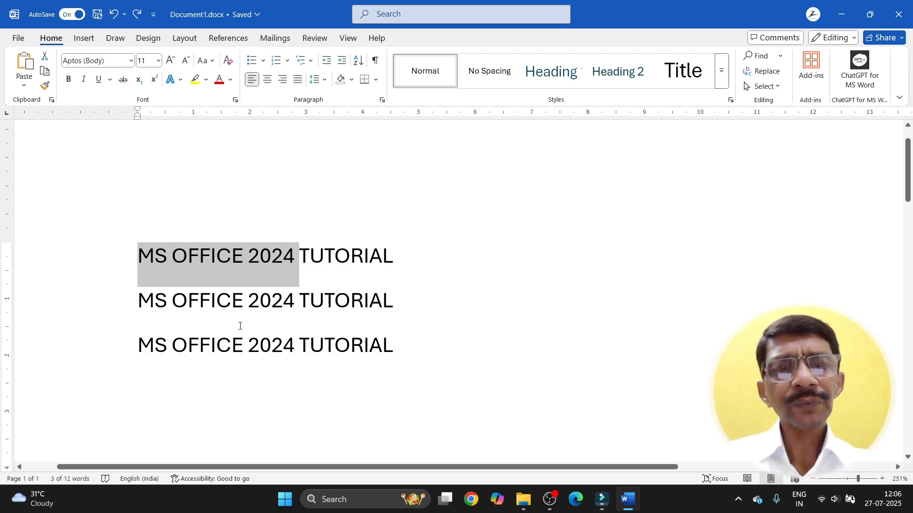
click(242, 300)
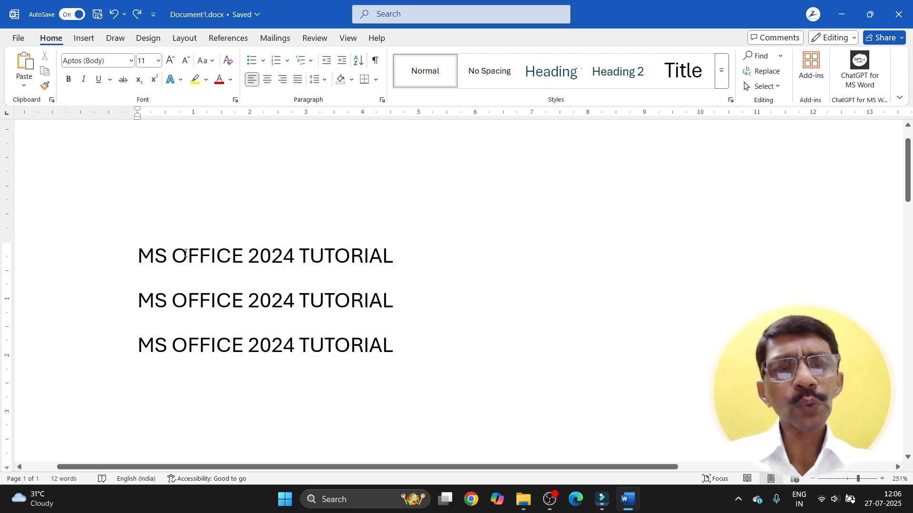
Step: Step the caret word by word through the first two title lines, then return to line 1
click(137, 259)
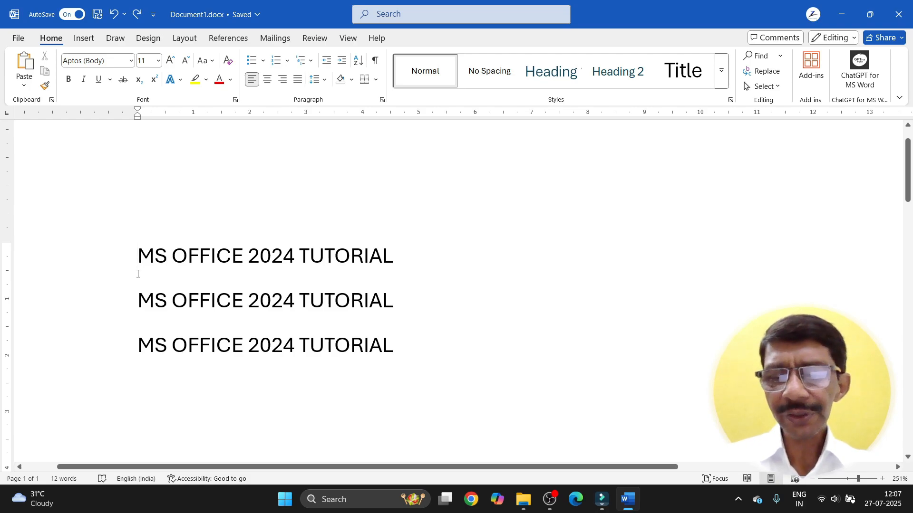
key(ctrl+Right)
key(ctrl+Right)
key(ctrl+Right)
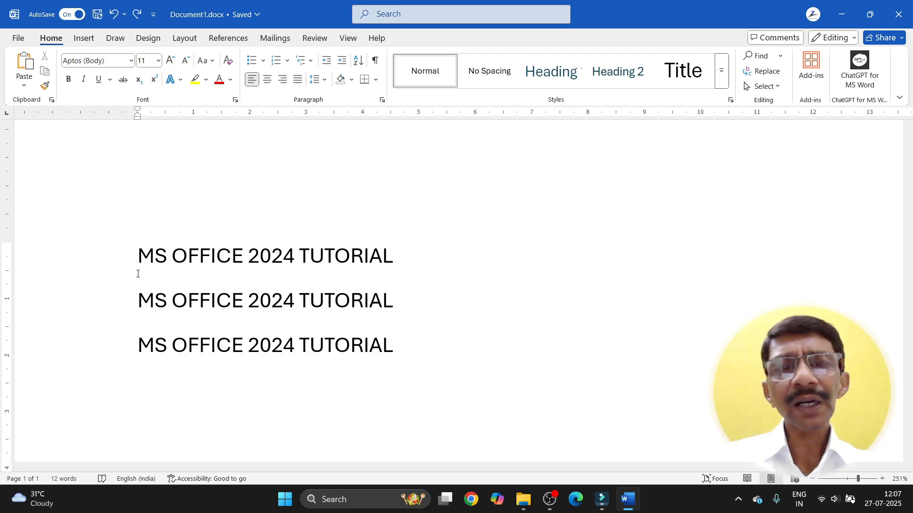
key(ctrl+Right)
key(ctrl+Right)
key(ctrl+Right)
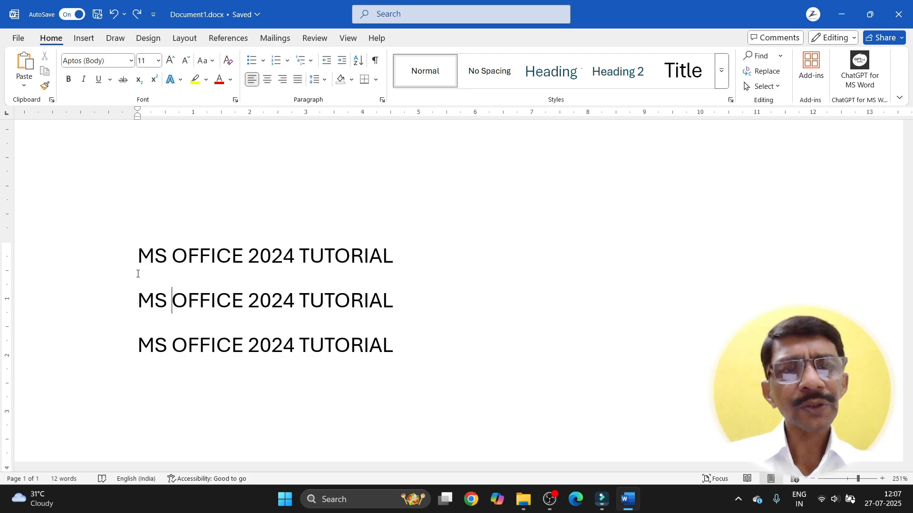
key(ctrl+Right)
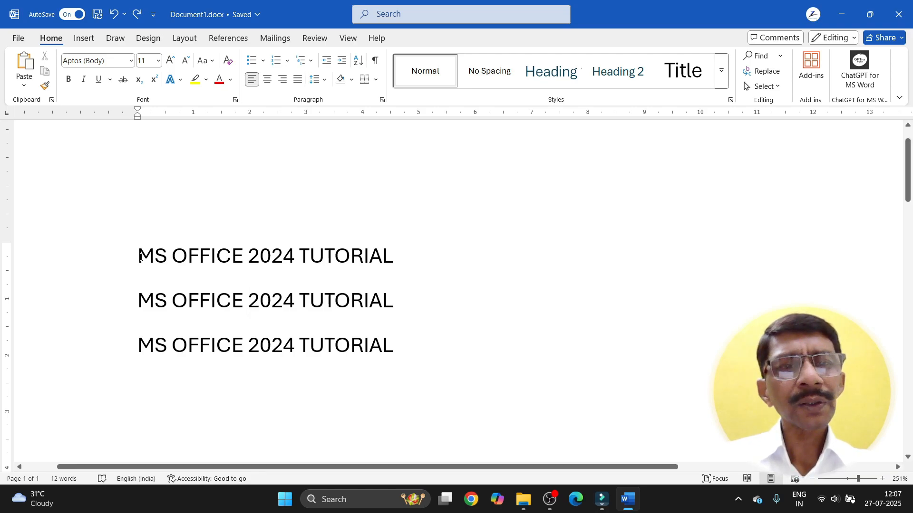
click(140, 257)
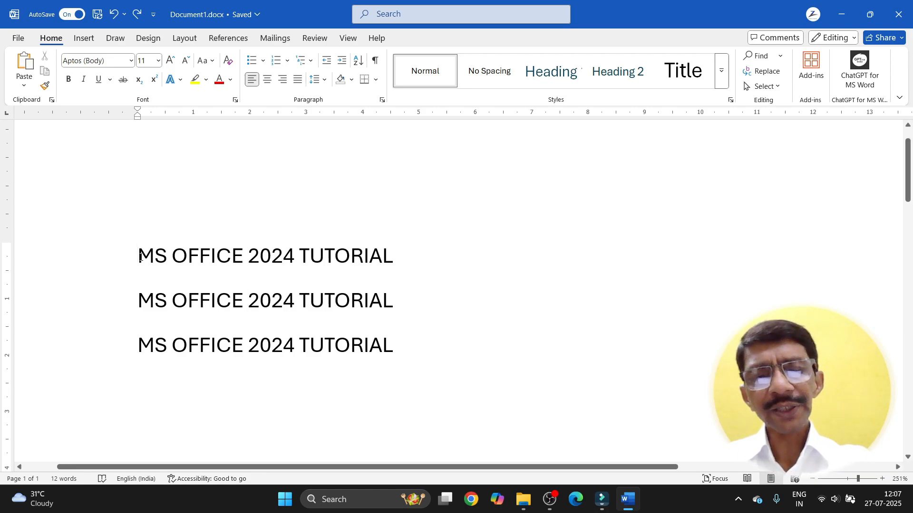
Step: Select the word MS, then the first line, then all three title lines
double_click(141, 257)
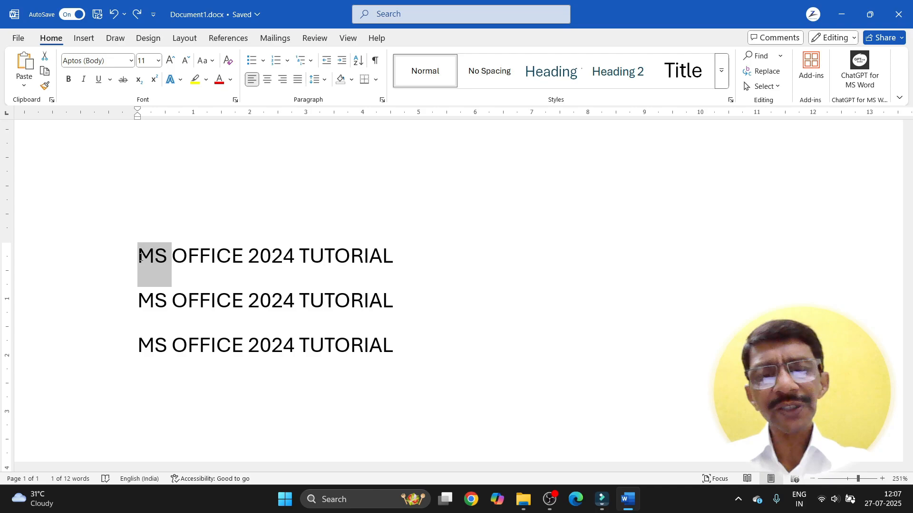
triple_click(140, 257)
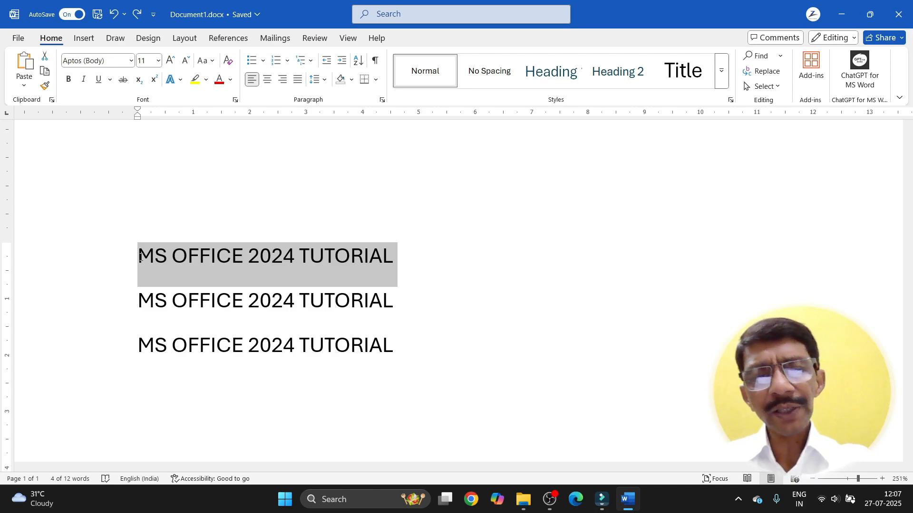
key(ctrl+shift+Right)
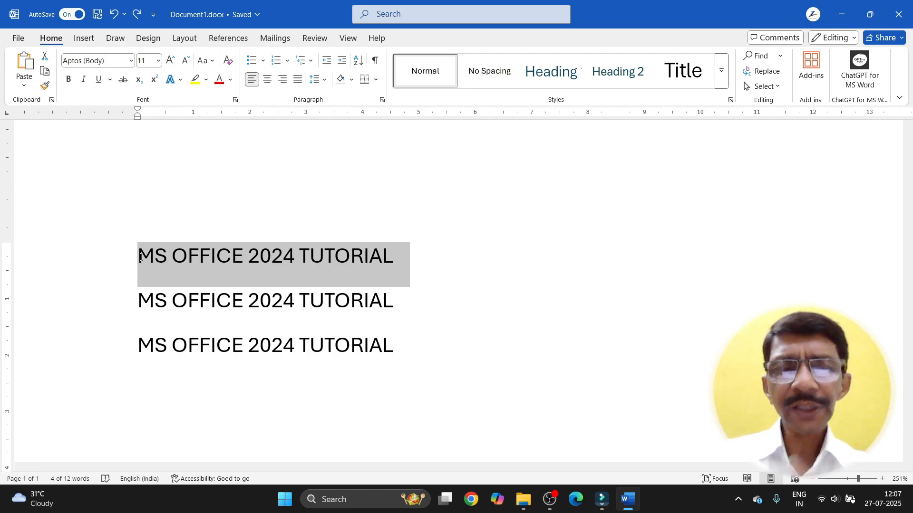
click(139, 255)
key(shift+Right)
key(shift+Right)
key(shift+Right)
key(shift+Right)
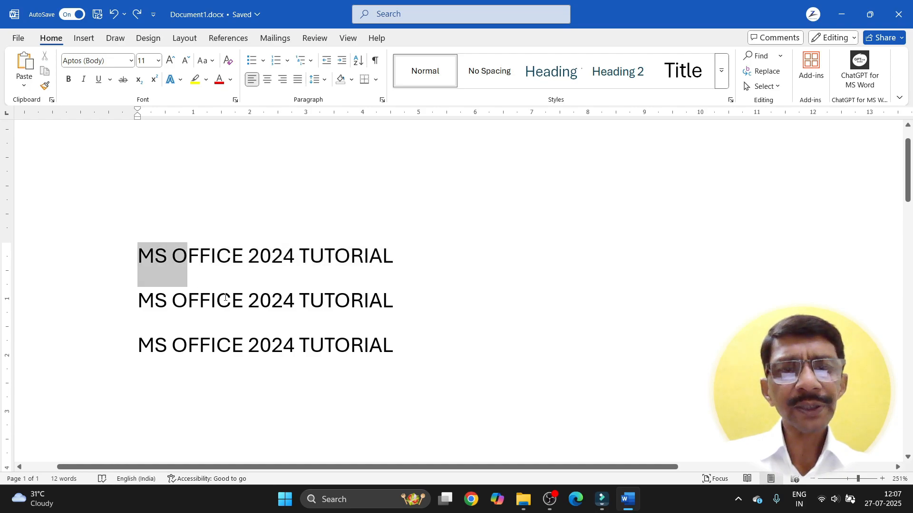
drag(226, 298, 368, 344)
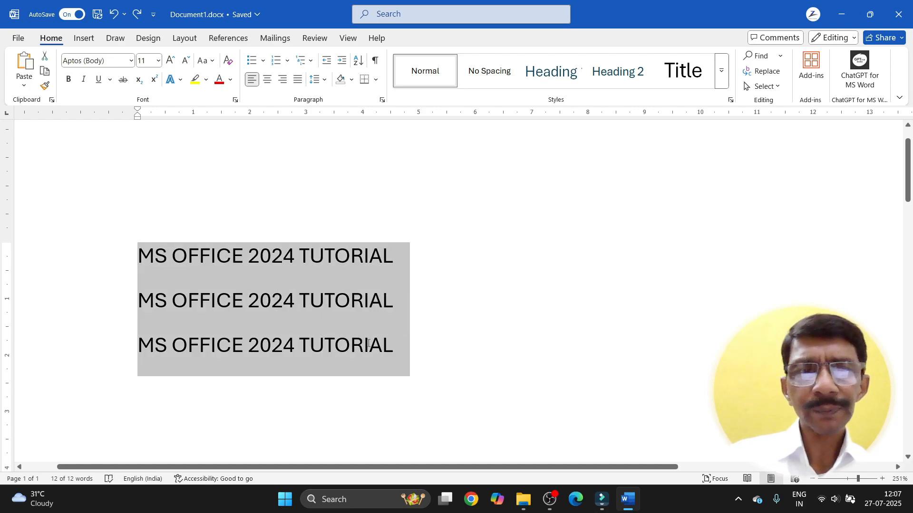
Step: Delete the selected title lines and enter =RAND(3,3) to generate sample paragraphs
key(Delete)
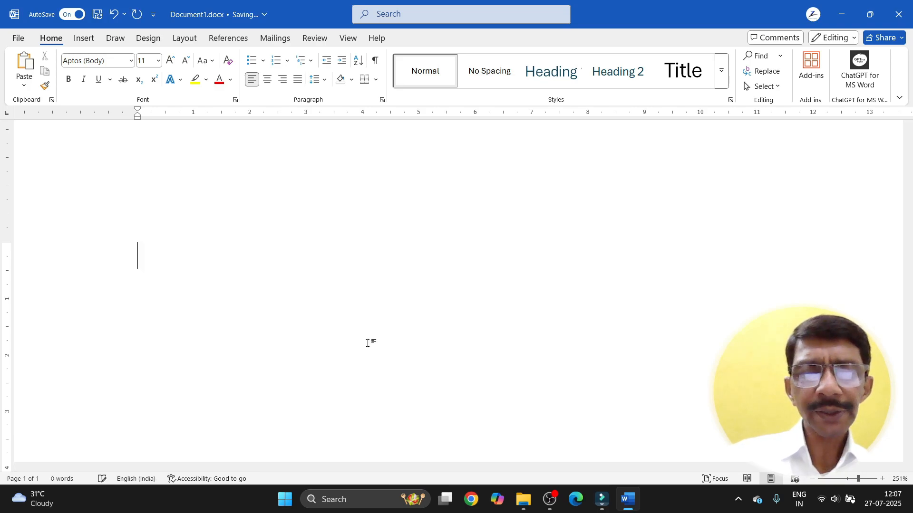
text(=RAND)
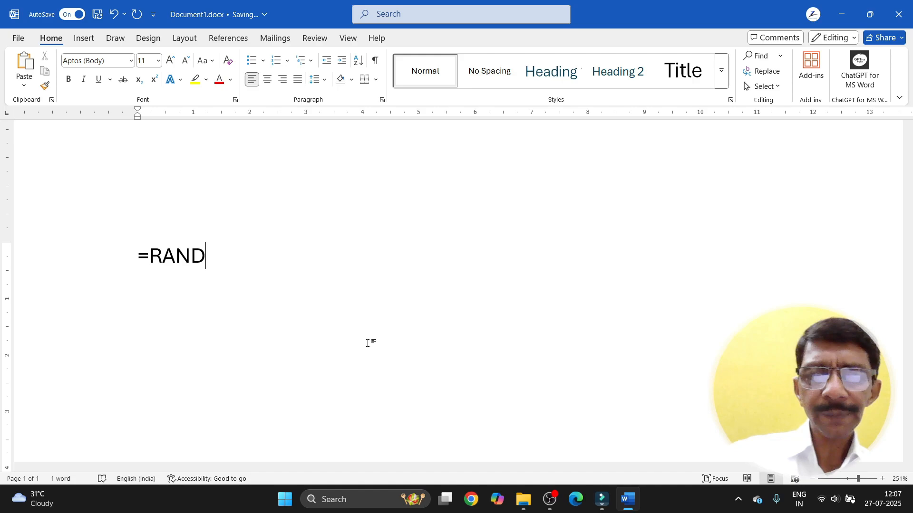
text((3)
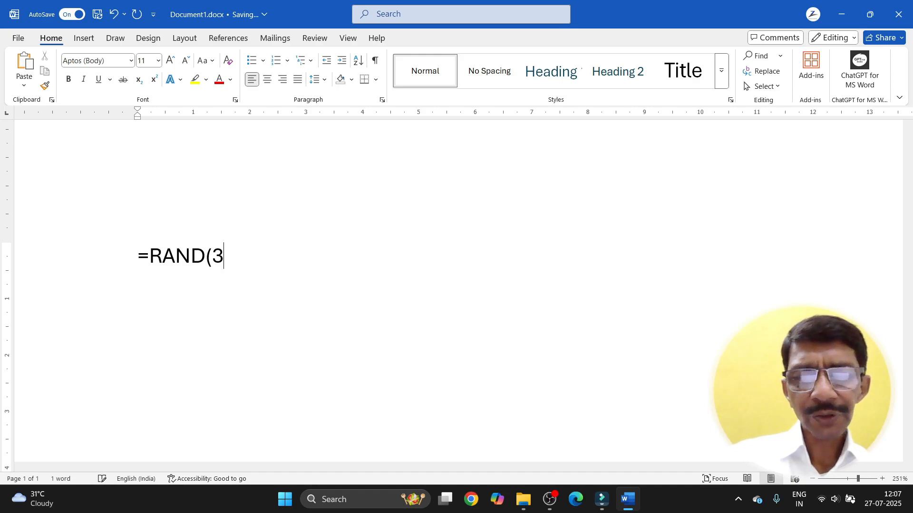
text(,3))
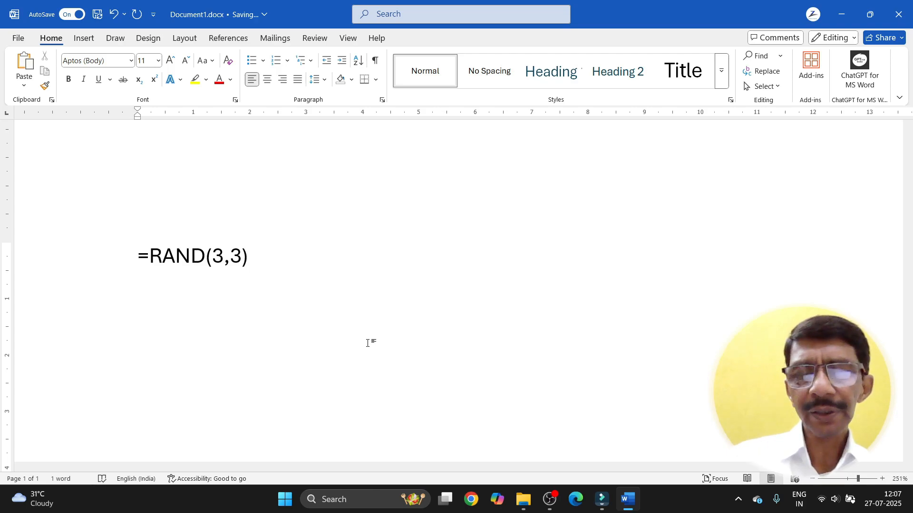
key(Return)
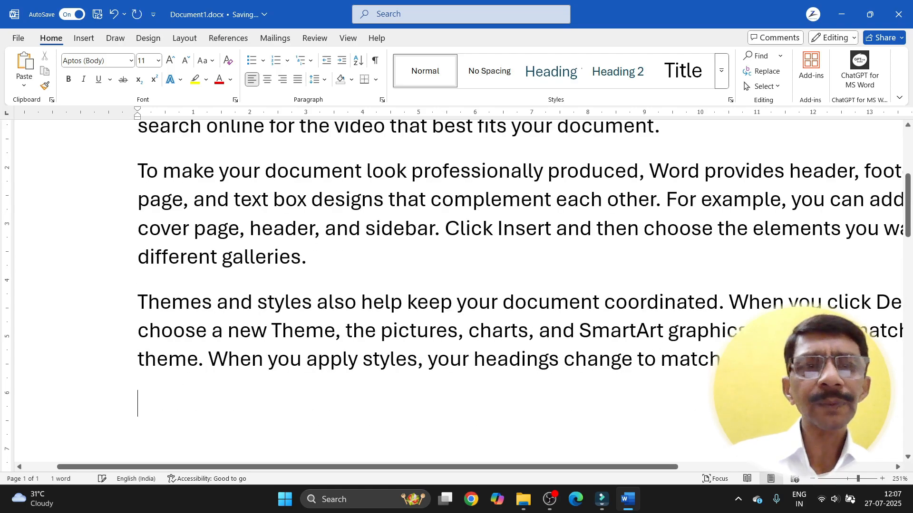
ctrl+scroll(366, 342, down, 7)
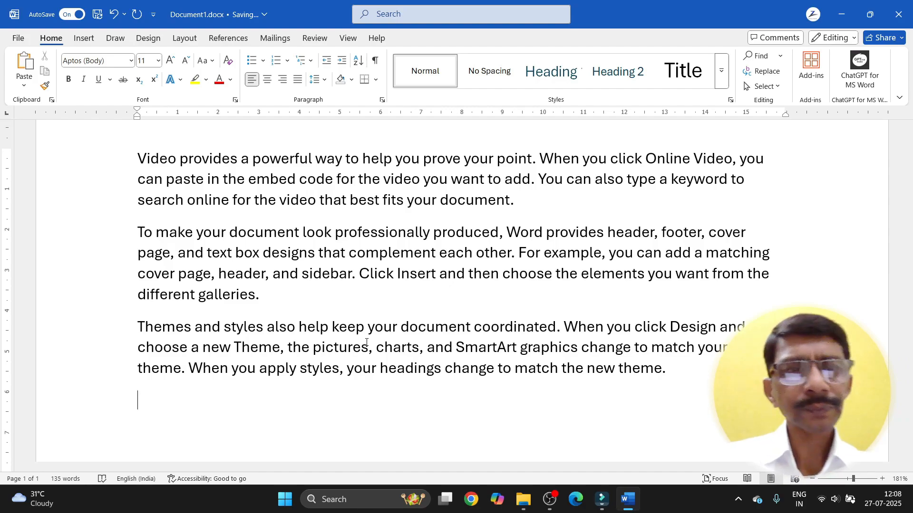
click(139, 162)
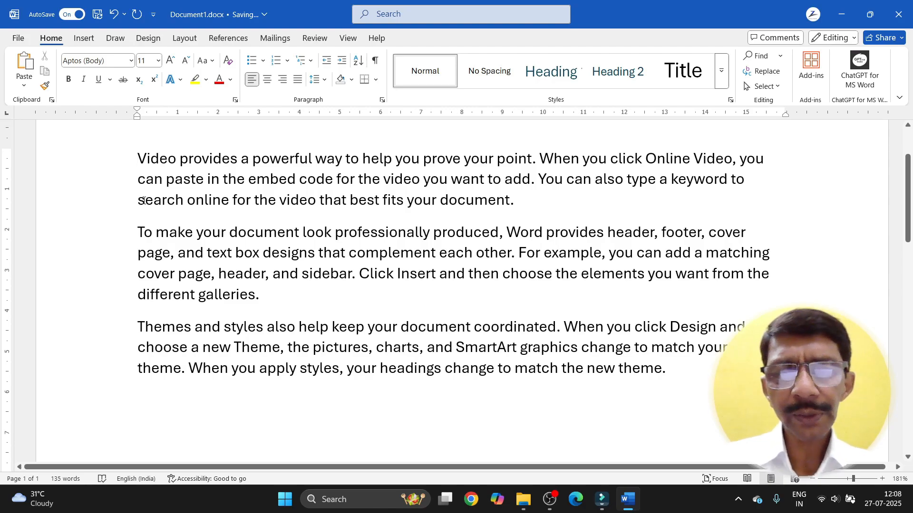
key(ctrl+shift+Right)
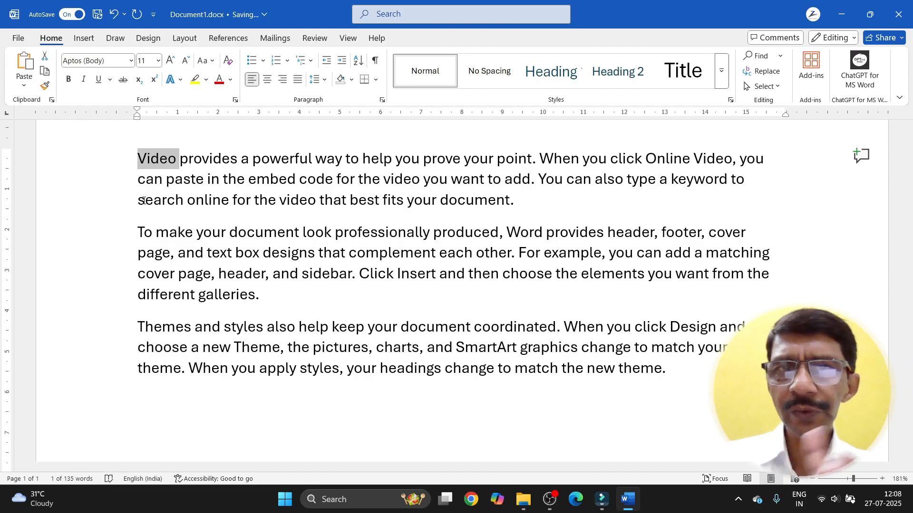
key(ctrl+shift+Right)
key(ctrl+shift+Right)
key(ctrl+shift+Right)
key(ctrl+shift+Right)
key(ctrl+shift+Right)
key(ctrl+shift+Right)
key(ctrl+shift+Right)
key(ctrl+shift+Right)
key(ctrl+shift+Right)
key(ctrl+shift+Right)
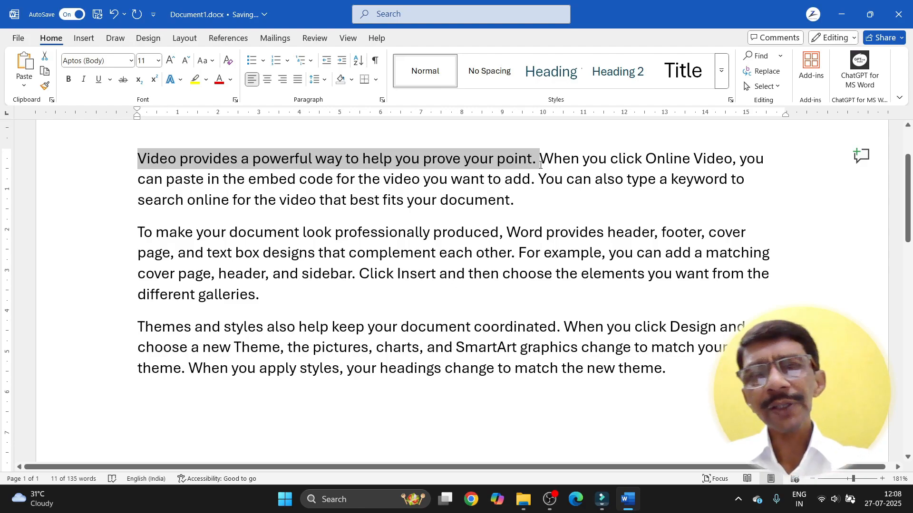
key(ctrl+shift+Down)
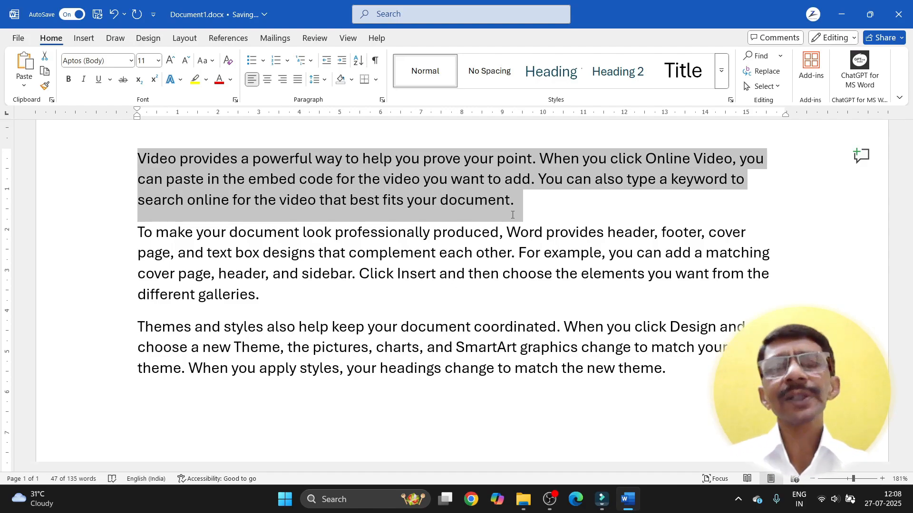
key(ctrl+a)
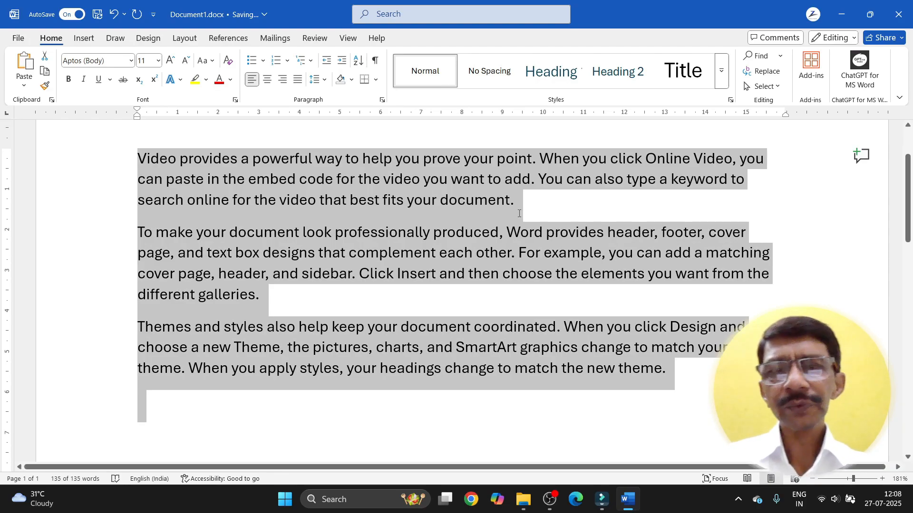
triple_click(519, 214)
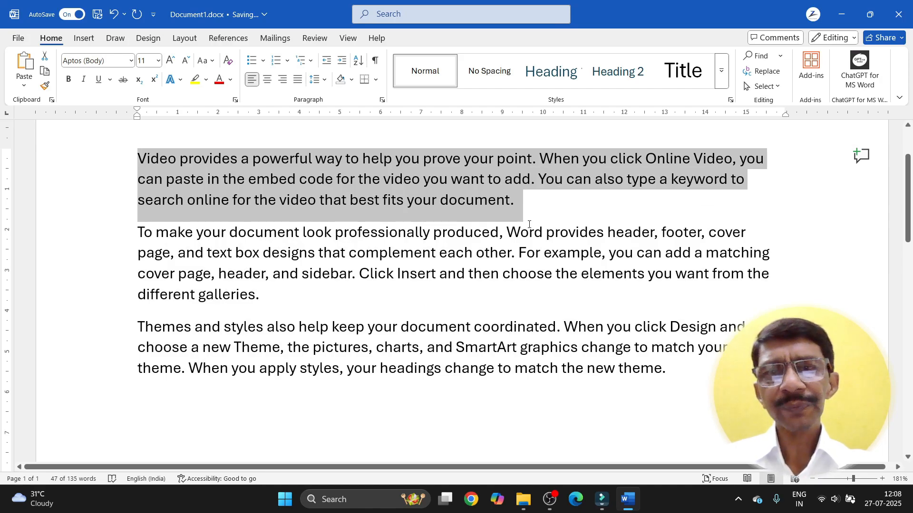
click(529, 224)
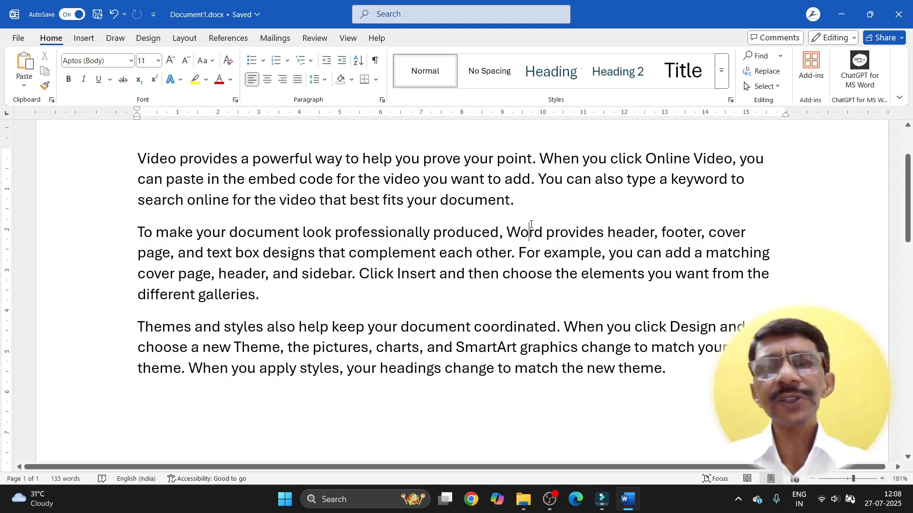
Step: Select text from Video through into the second paragraph, then clear the selection
click(138, 157)
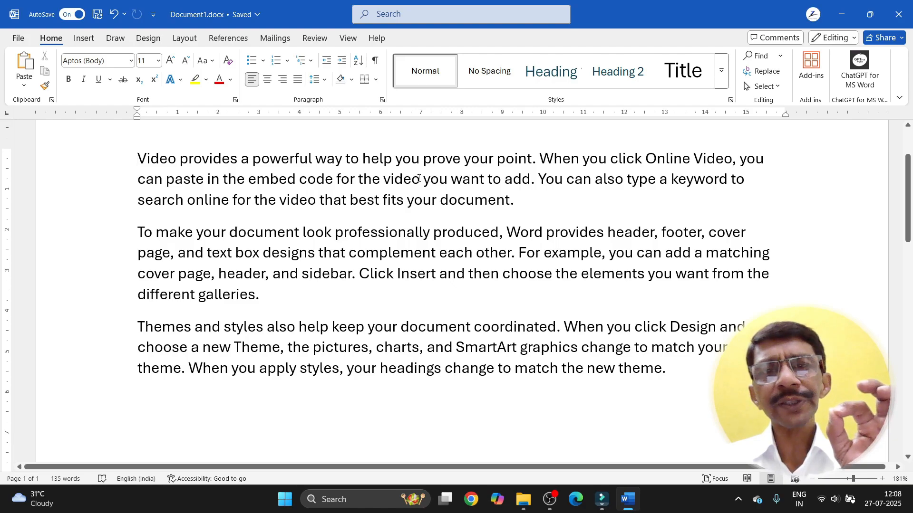
shift+click(419, 179)
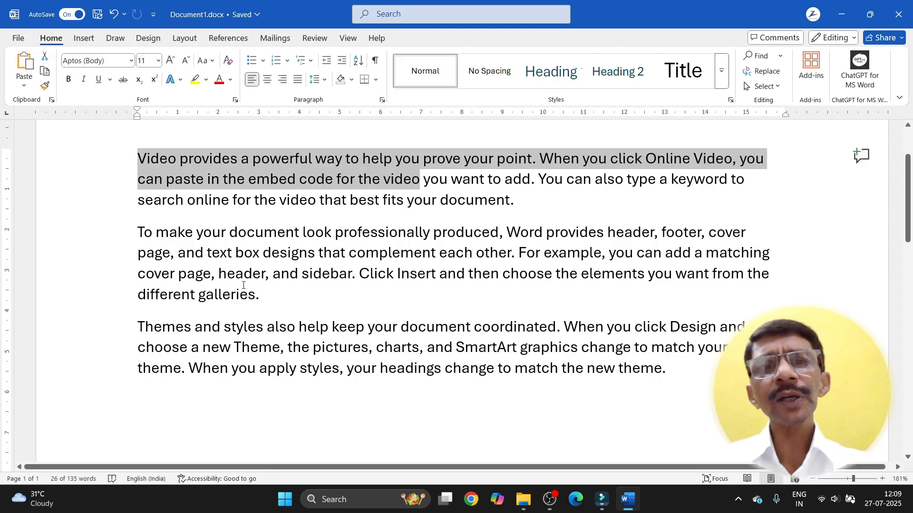
shift+click(550, 277)
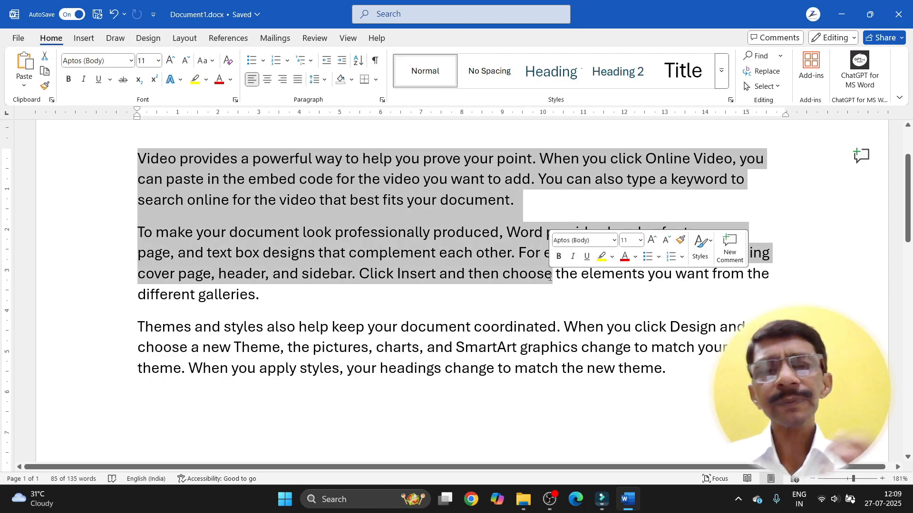
click(444, 303)
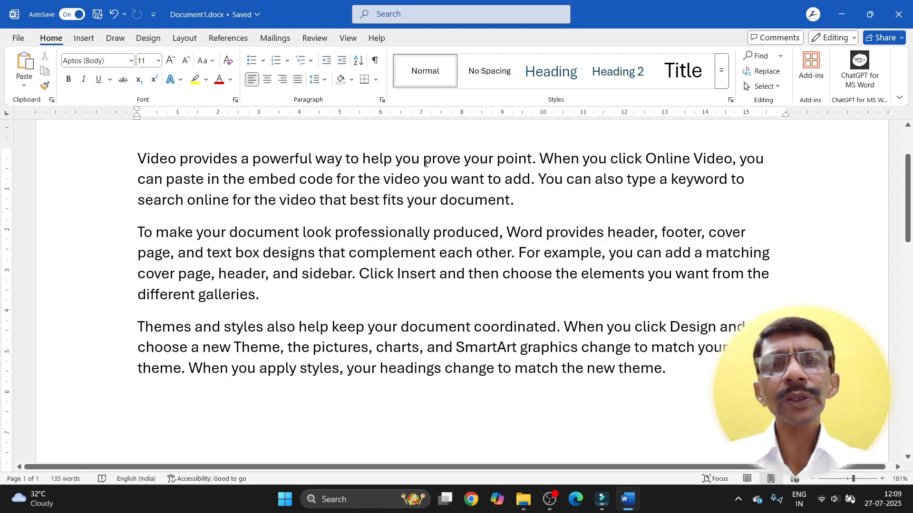
Step: Place the cursor in the word 'prove' and give it red font colour
drag(423, 163, 460, 164)
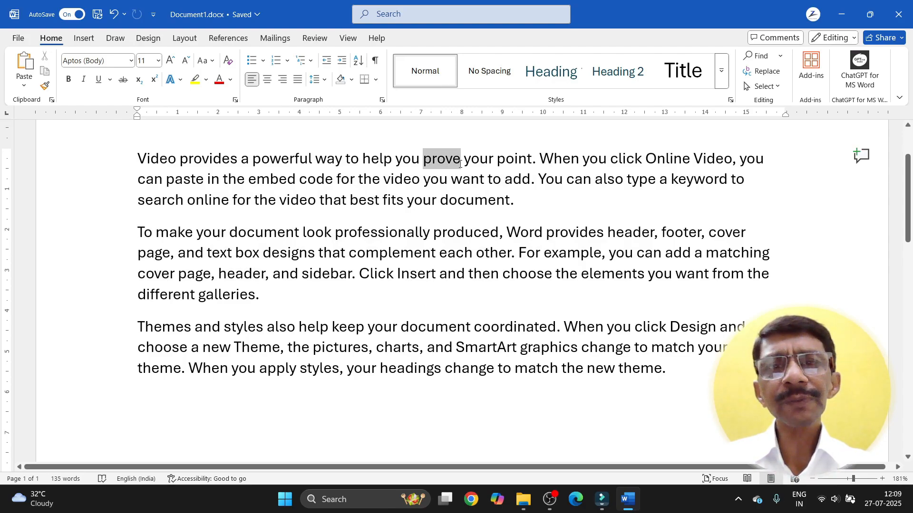
click(431, 232)
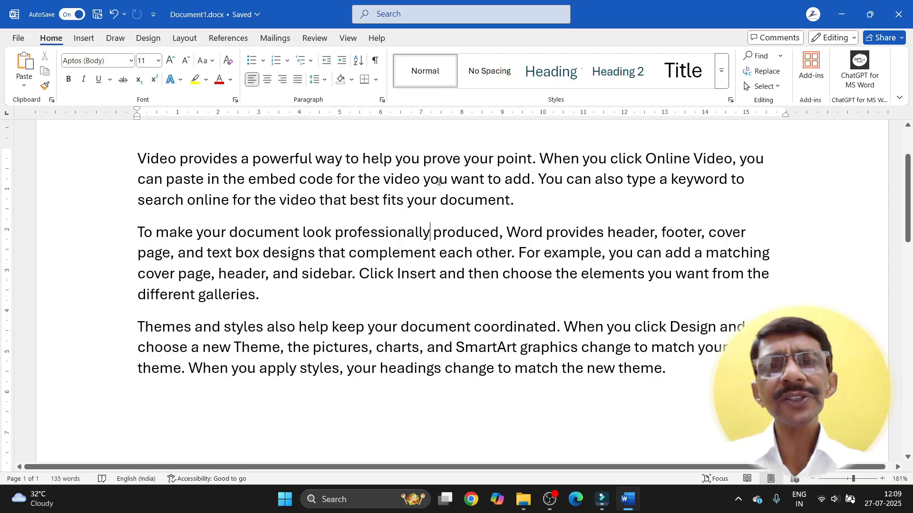
click(445, 160)
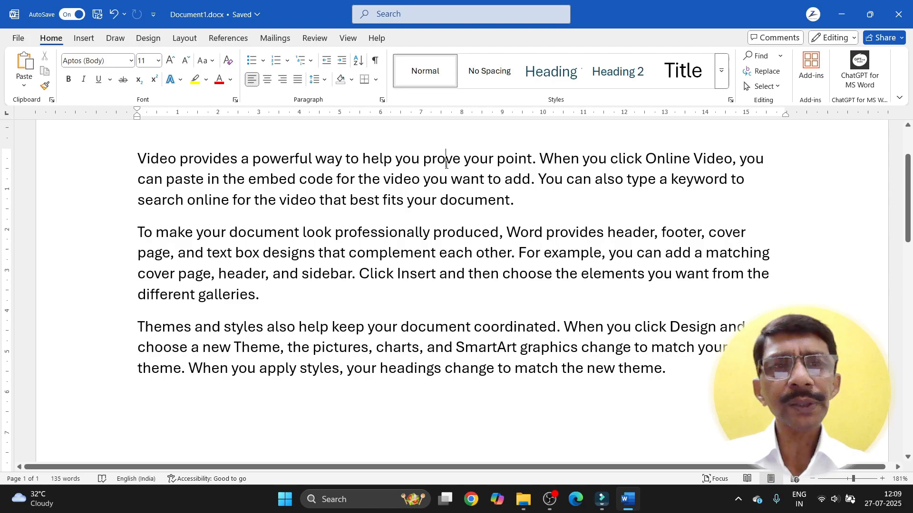
click(218, 81)
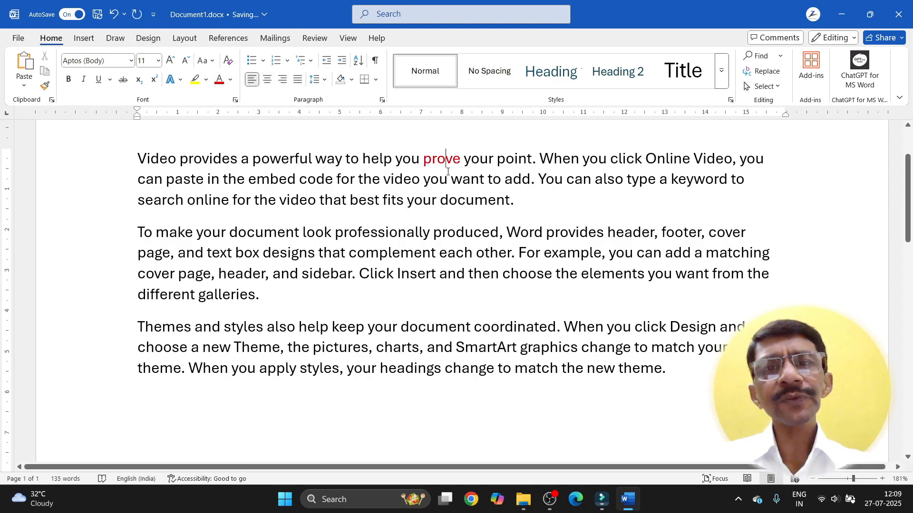
Step: Apply the Algerian font to the word 'powerful' in the first paragraph
click(335, 158)
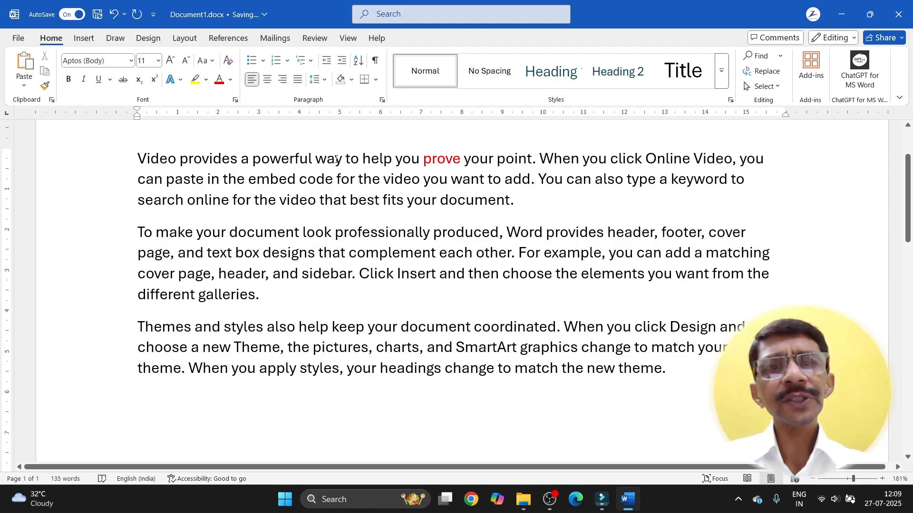
click(281, 158)
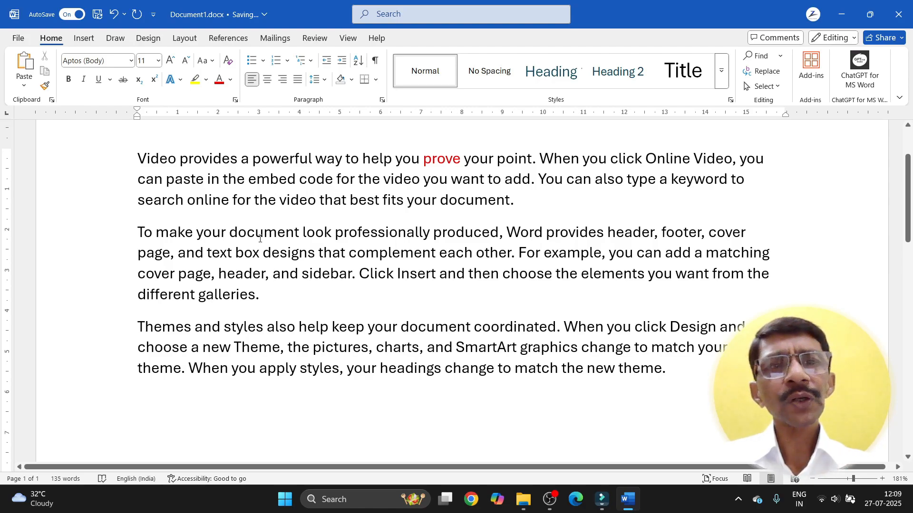
click(131, 60)
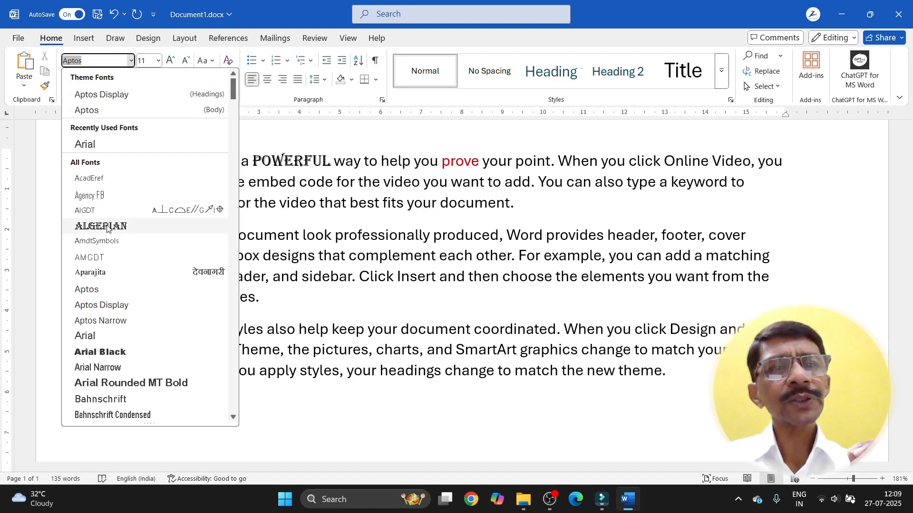
click(101, 227)
Step: Undo the Algerian font on 'powerful' and the red colour on 'prove'
click(289, 247)
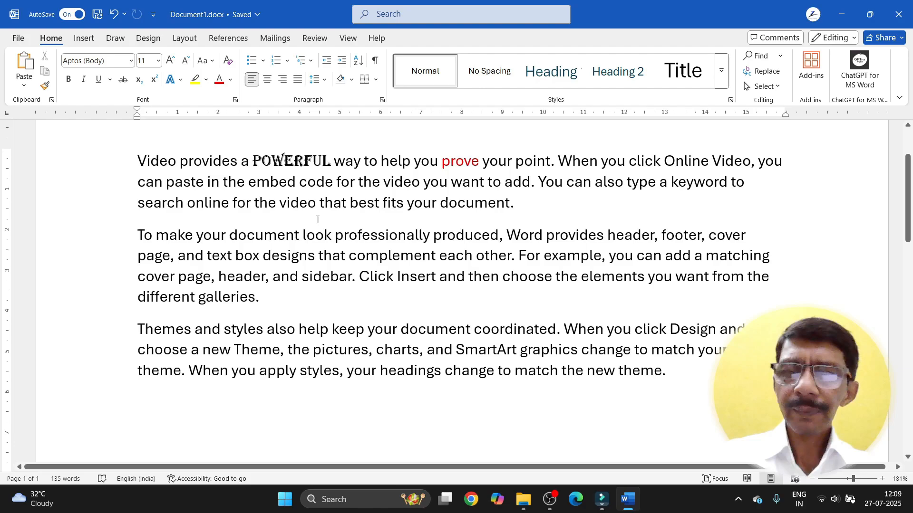
key(Home)
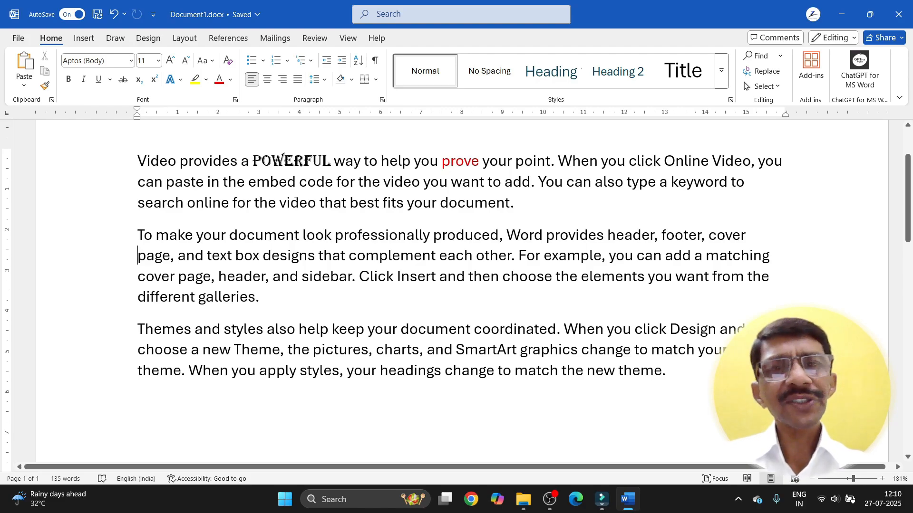
key(ctrl+z)
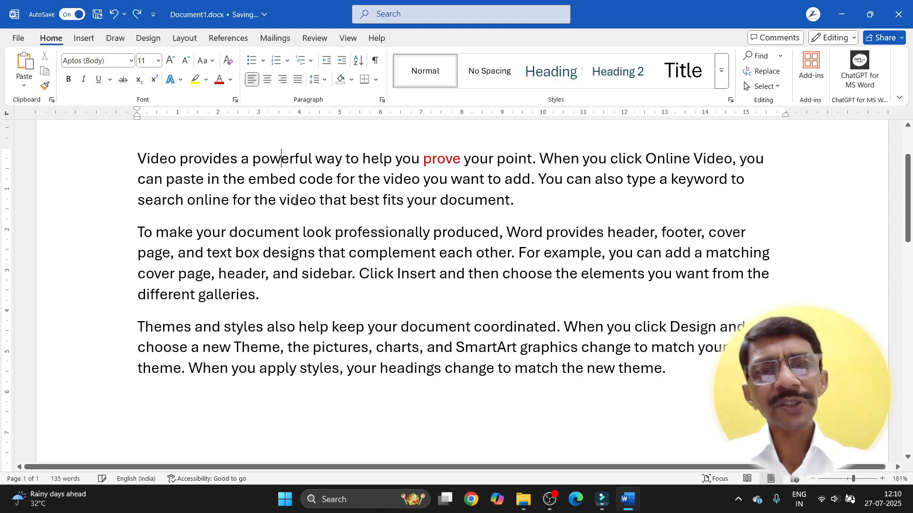
key(ctrl+z)
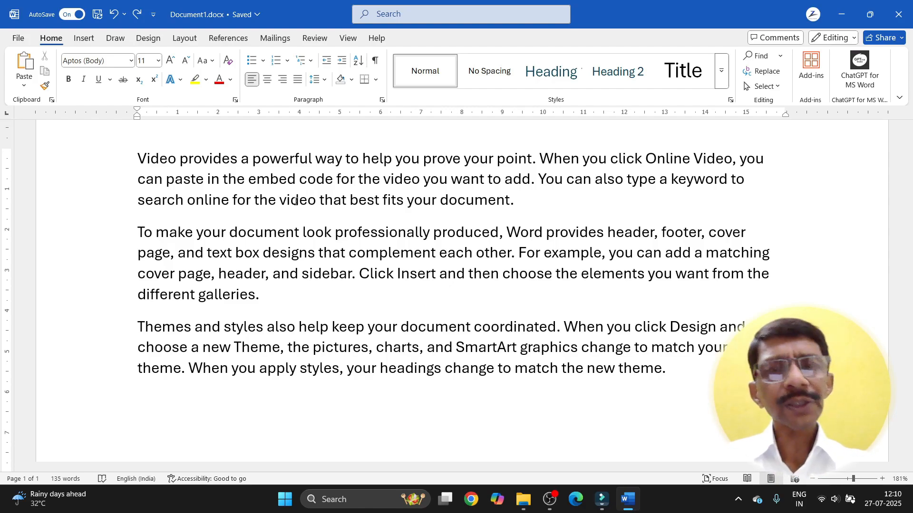
Step: Type HELLO HOW ARE YOU on the empty last line, correcting mistakes with Backspace and undo
click(139, 396)
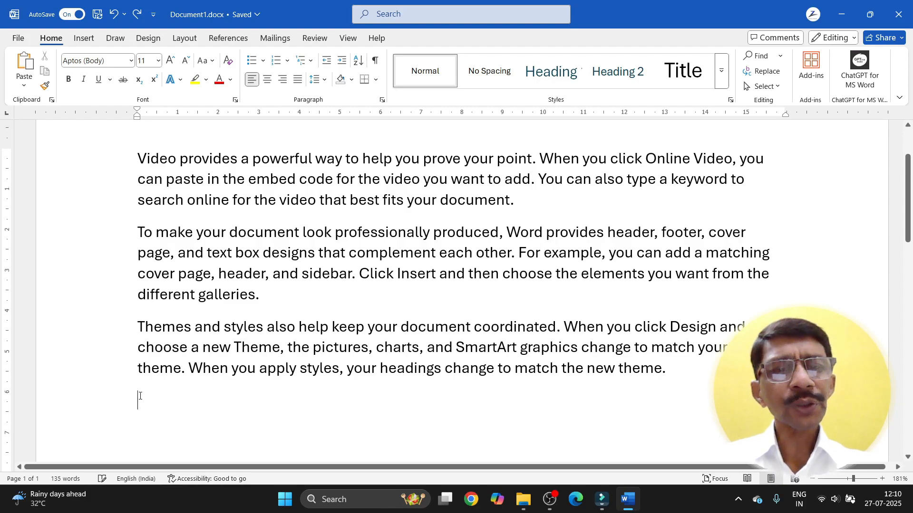
text(HEL)
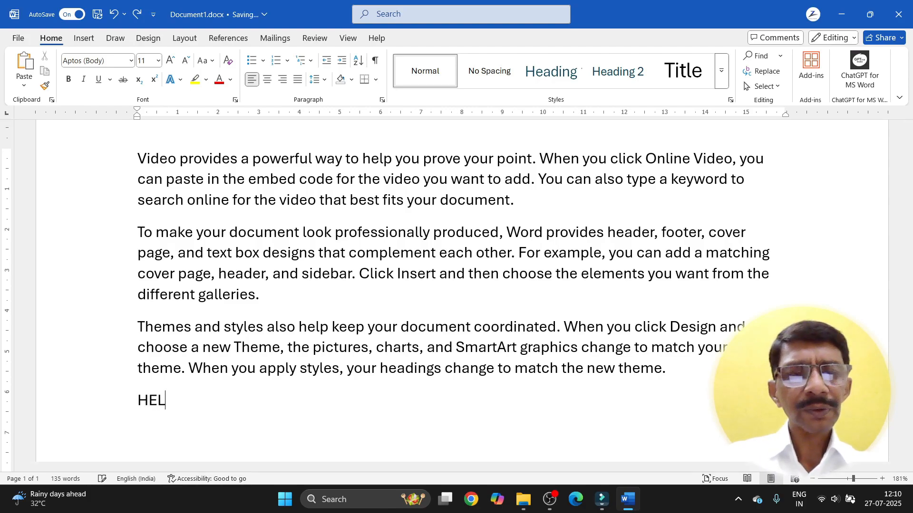
text(LO HOW)
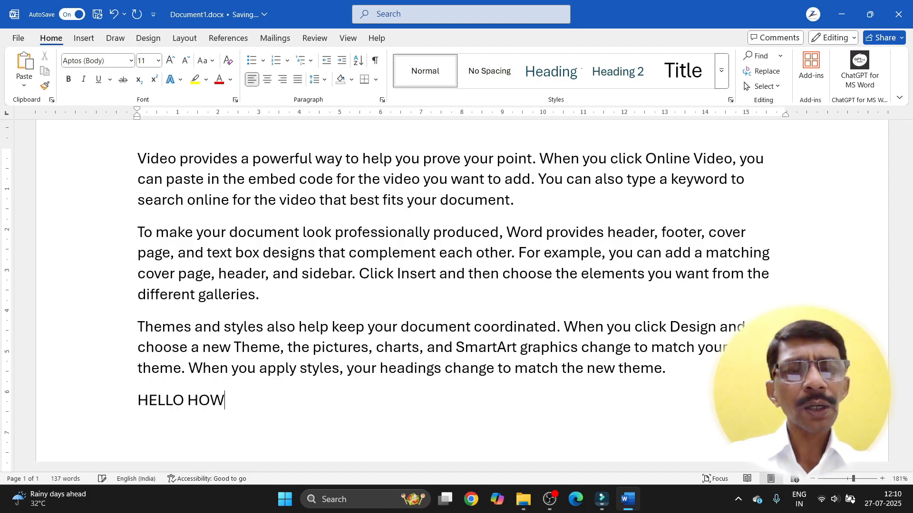
text( ARE YO)
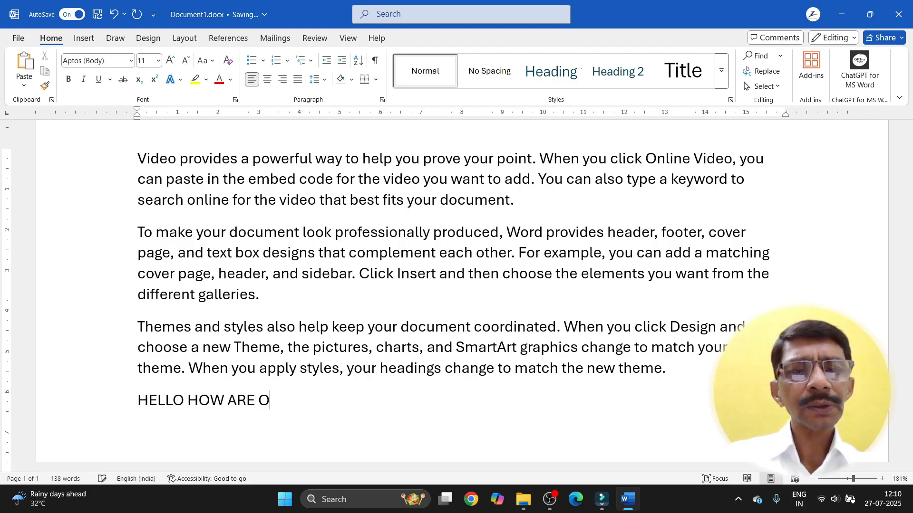
key(BackSpace)
text(YOU)
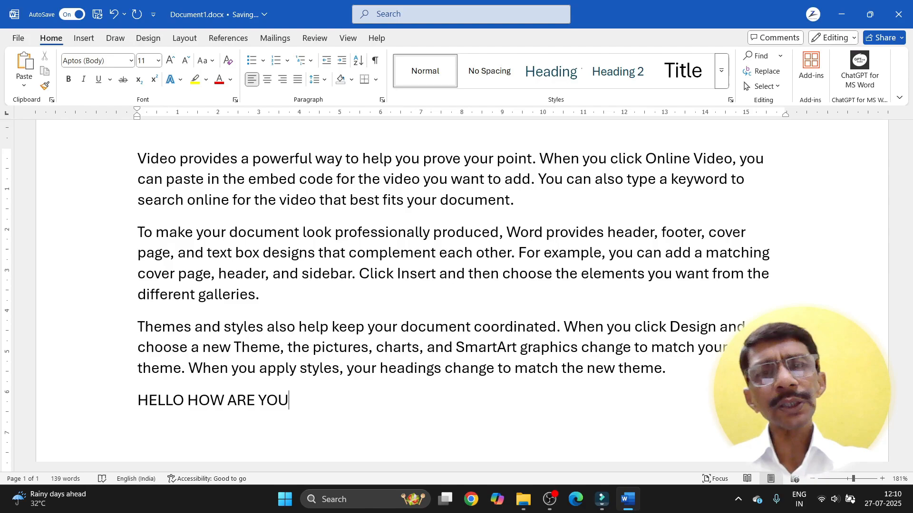
key(ctrl+BackSpace)
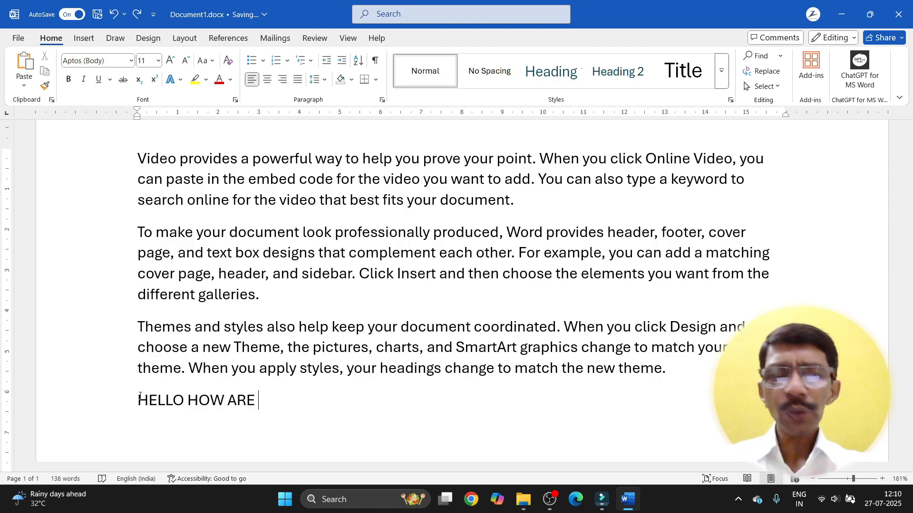
text(O)
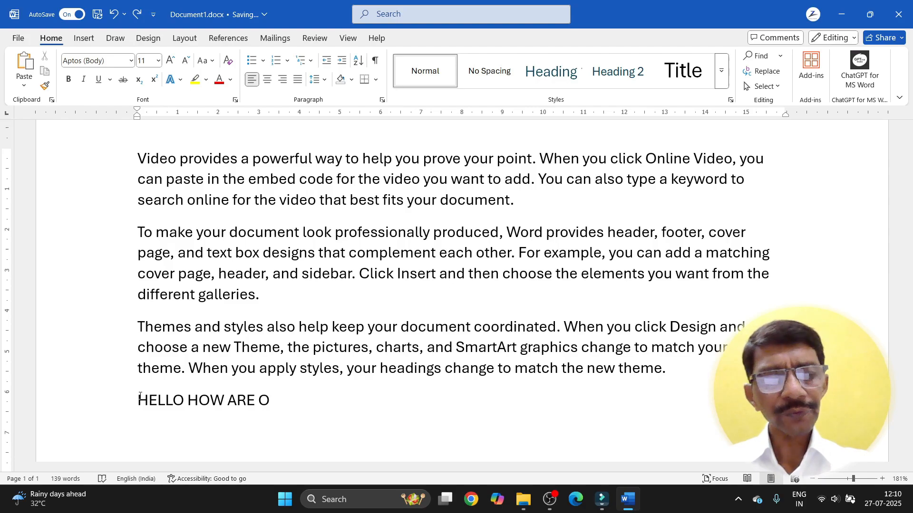
key(ctrl+BackSpace)
key(ctrl+BackSpace)
key(ctrl+BackSpace)
key(ctrl+BackSpace)
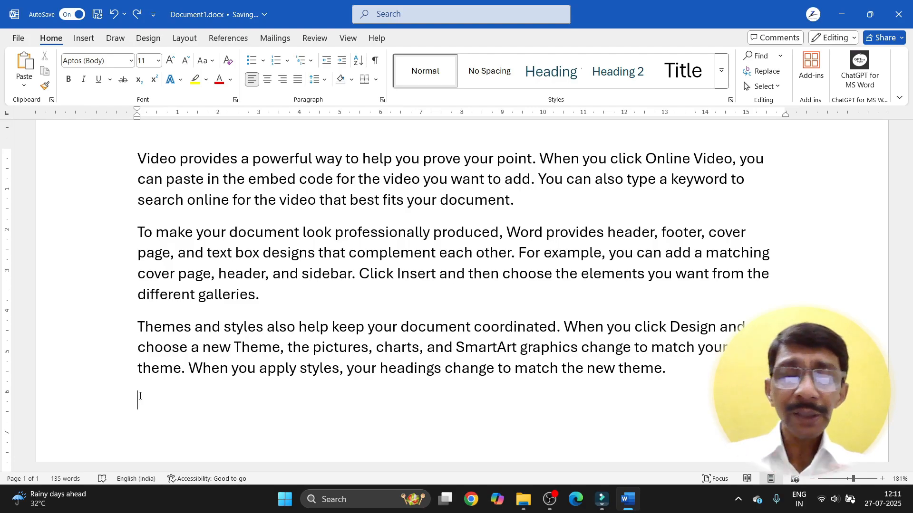
key(ctrl+z)
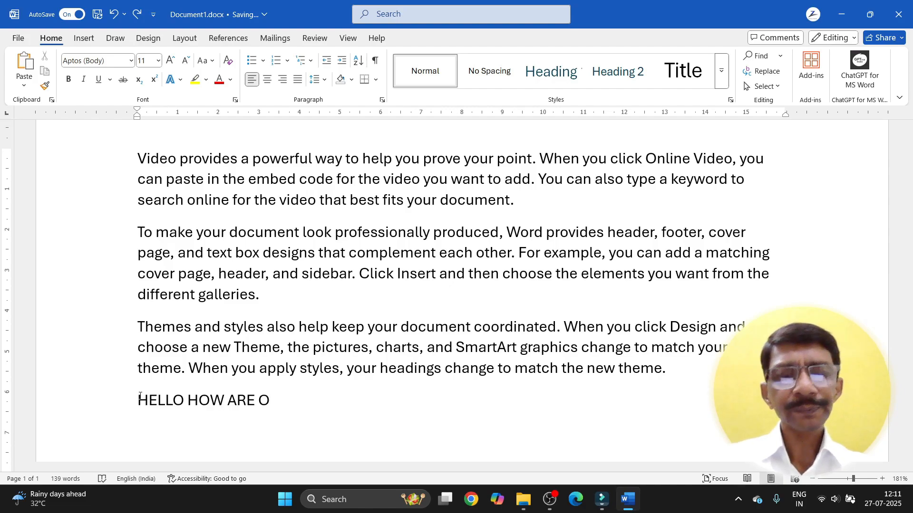
key(BackSpace)
text(YOU)
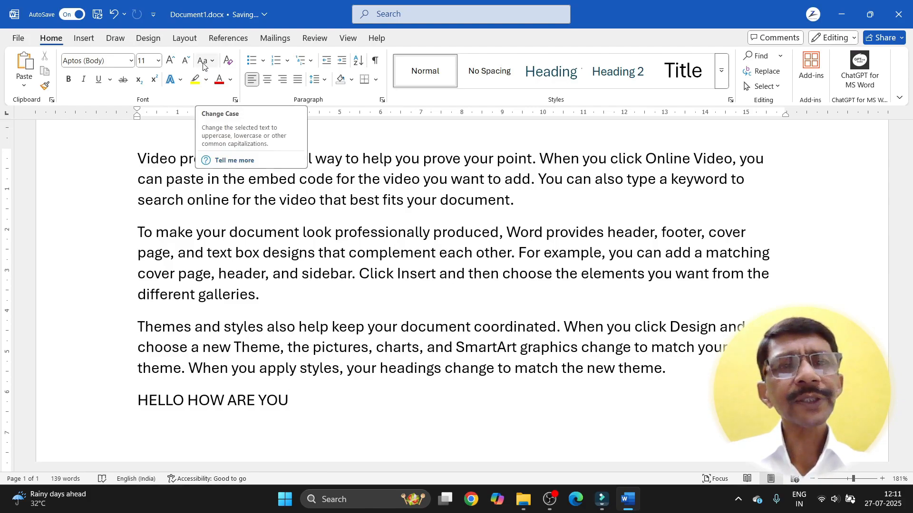
Step: Apply Sentence case to the first paragraph with Change Case
drag(138, 159, 517, 205)
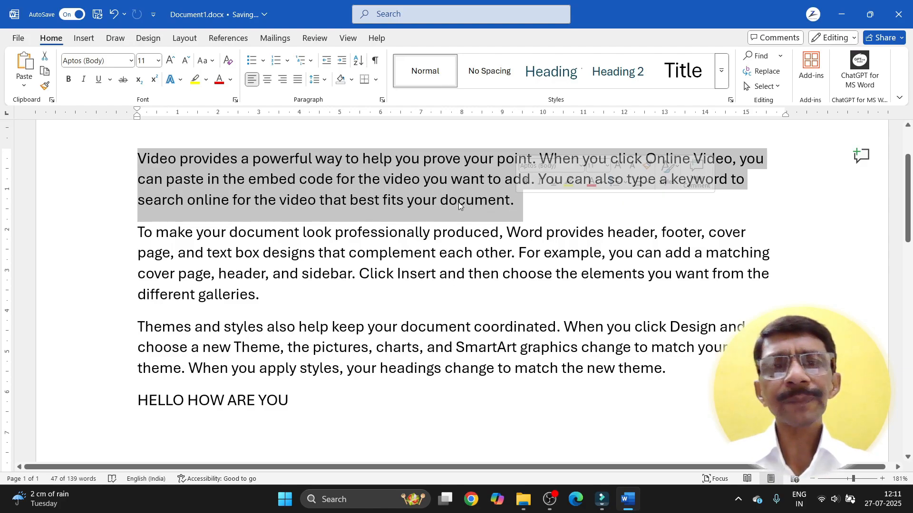
click(213, 62)
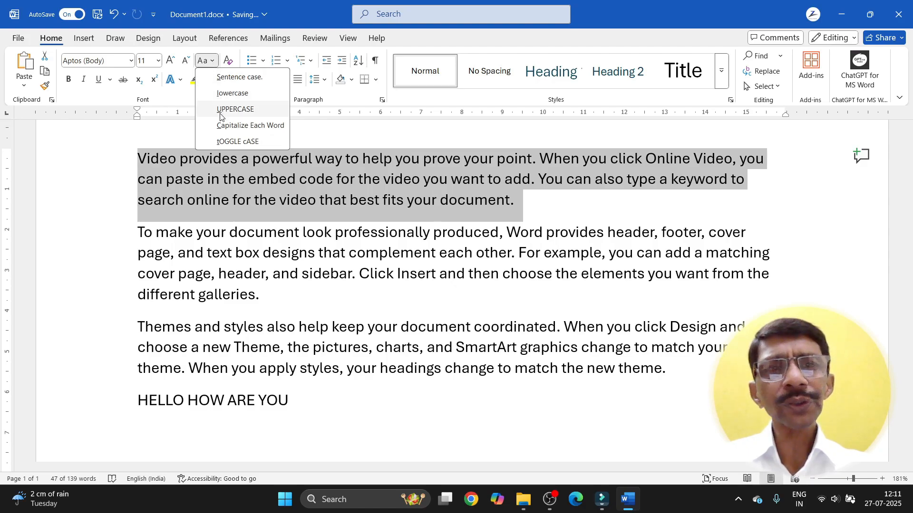
click(232, 78)
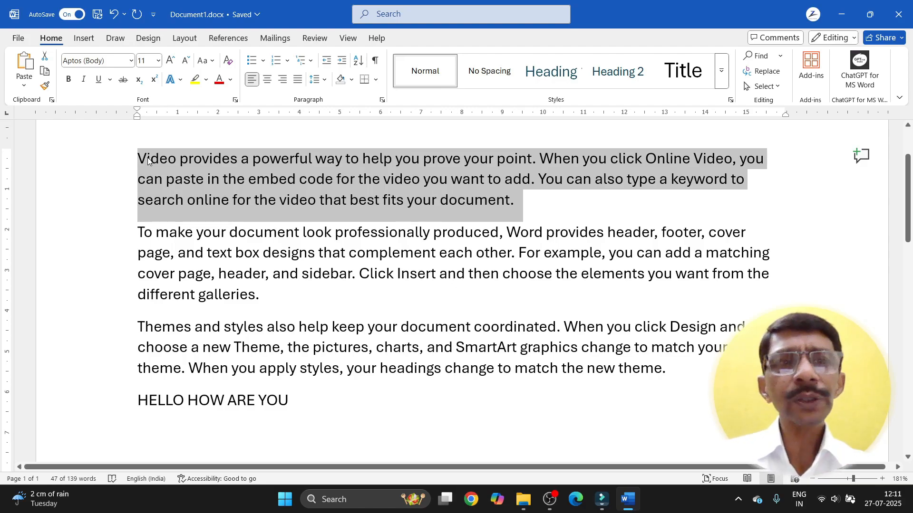
Step: Replace the capital Y of You and V of Video with lowercase y and v
click(540, 179)
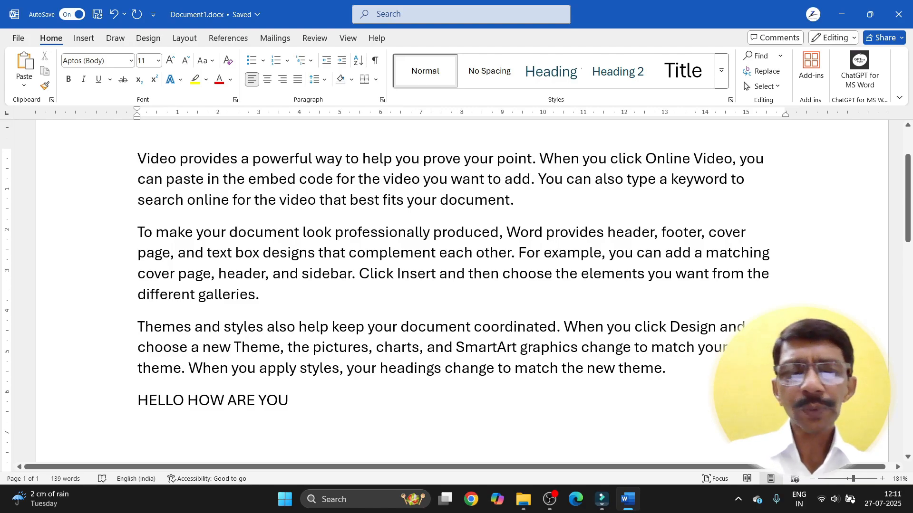
key(Delete)
text(y)
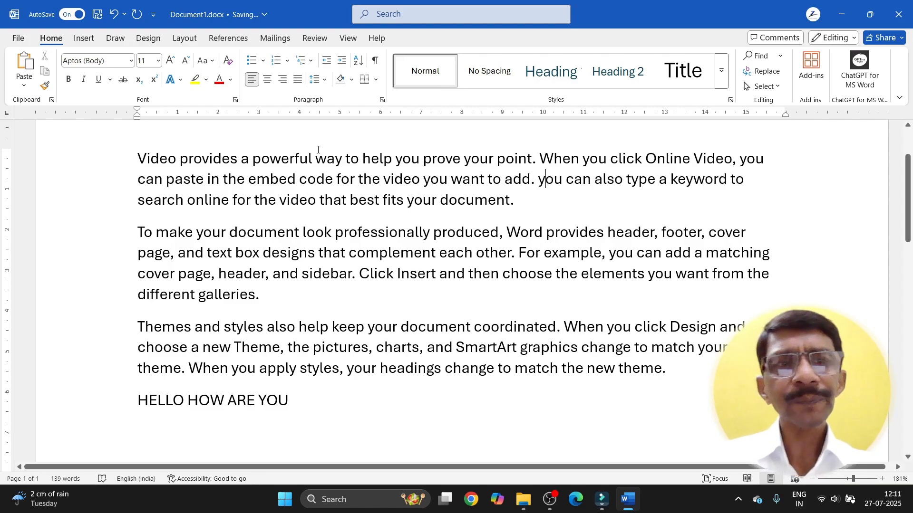
click(145, 160)
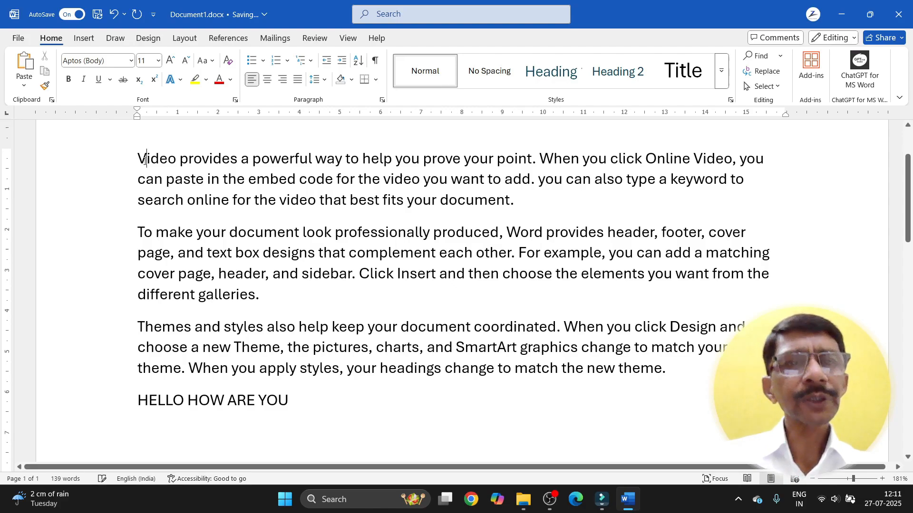
key(BackSpace)
text(v)
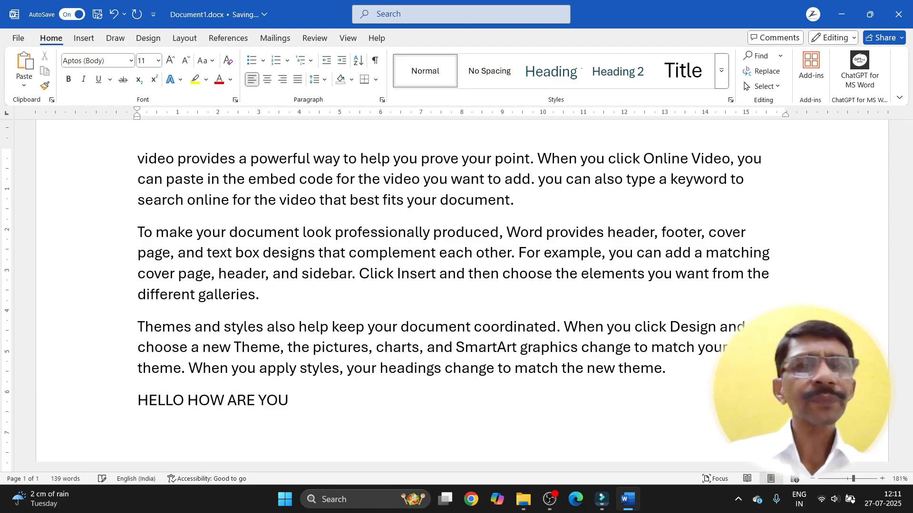
Step: Switch the selected first paragraph through Sentence case, lowercase, then UPPERCASE
drag(139, 159, 523, 210)
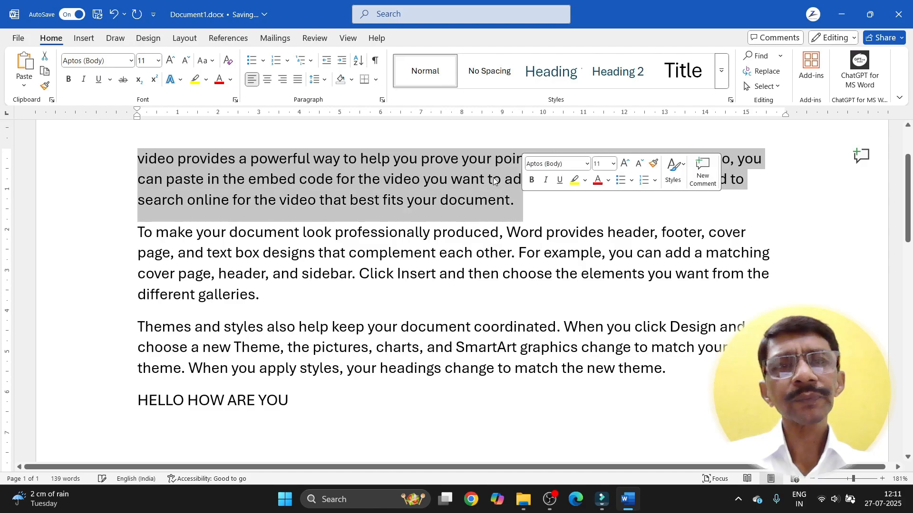
click(214, 61)
click(221, 77)
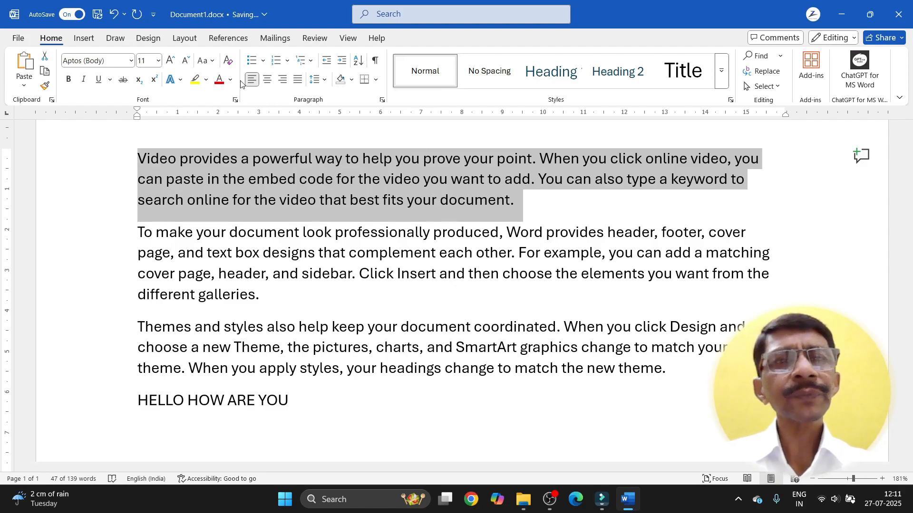
click(203, 61)
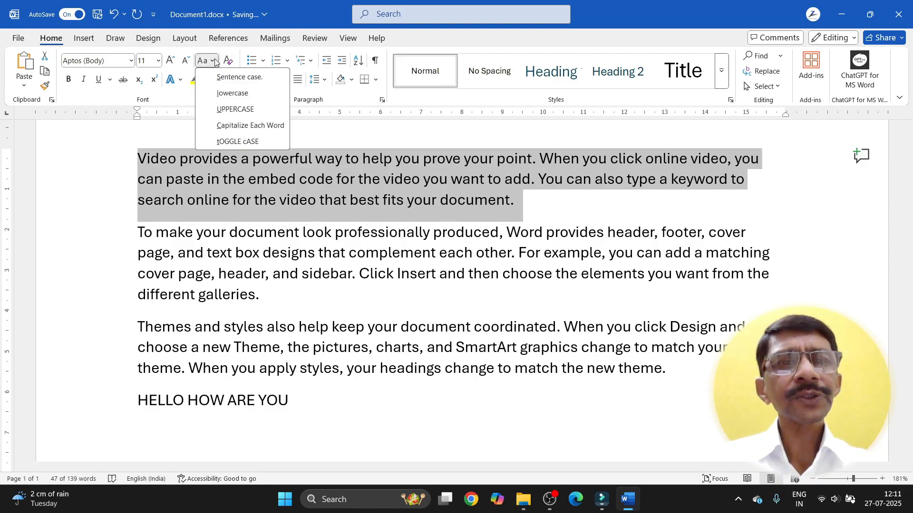
click(217, 93)
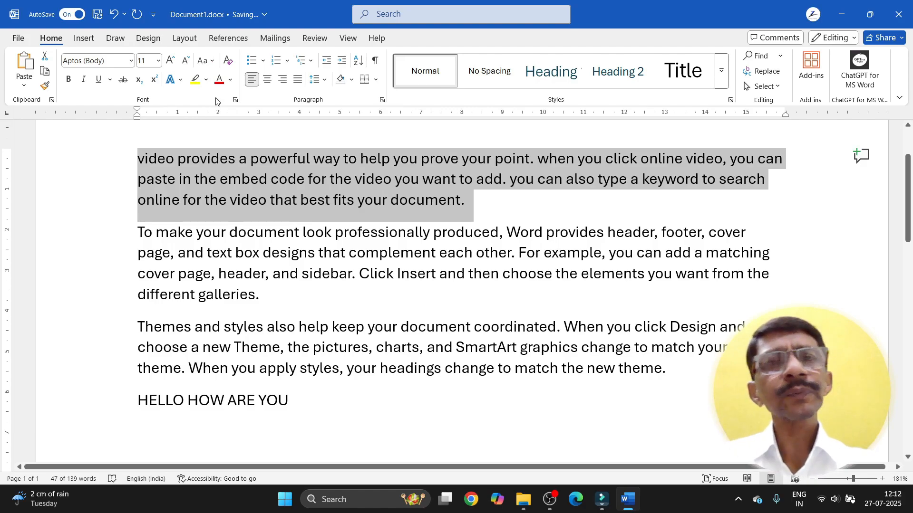
click(214, 62)
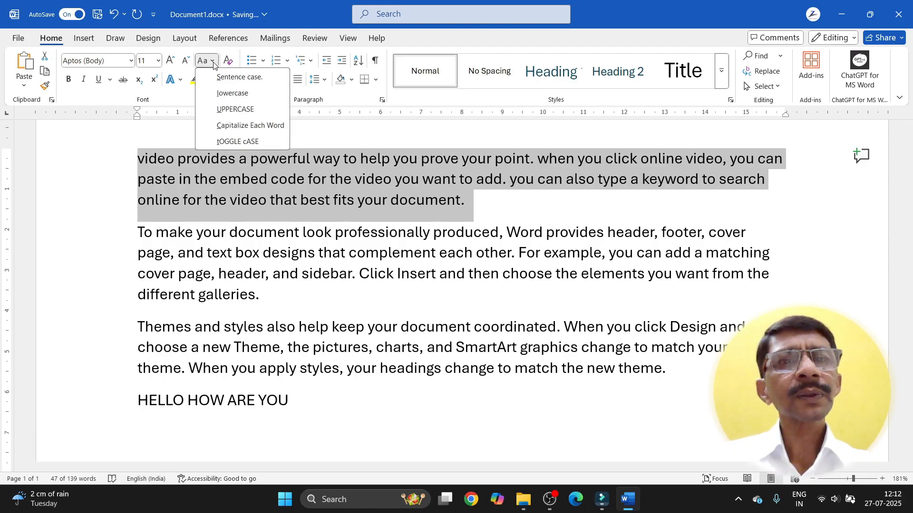
click(221, 111)
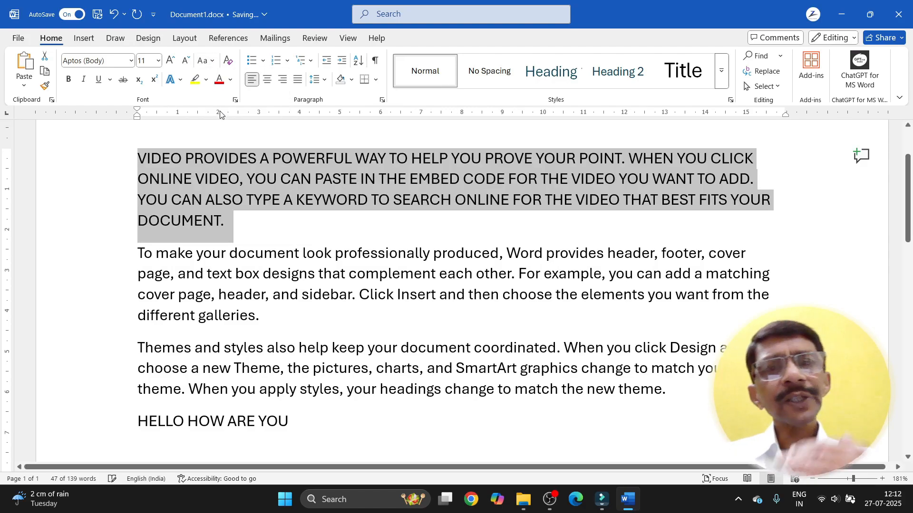
Step: Apply Capitalize Each Word, then tOGGLE cASE, and finish with Sentence case
click(212, 61)
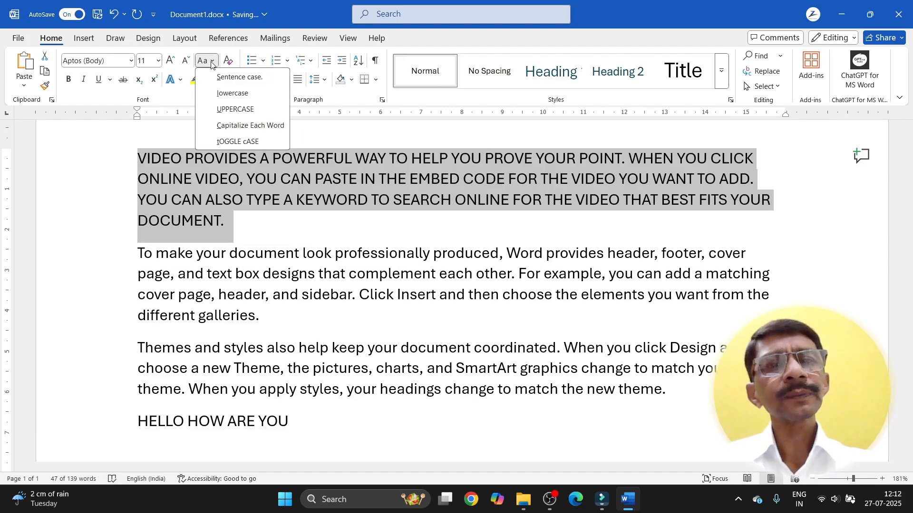
click(213, 125)
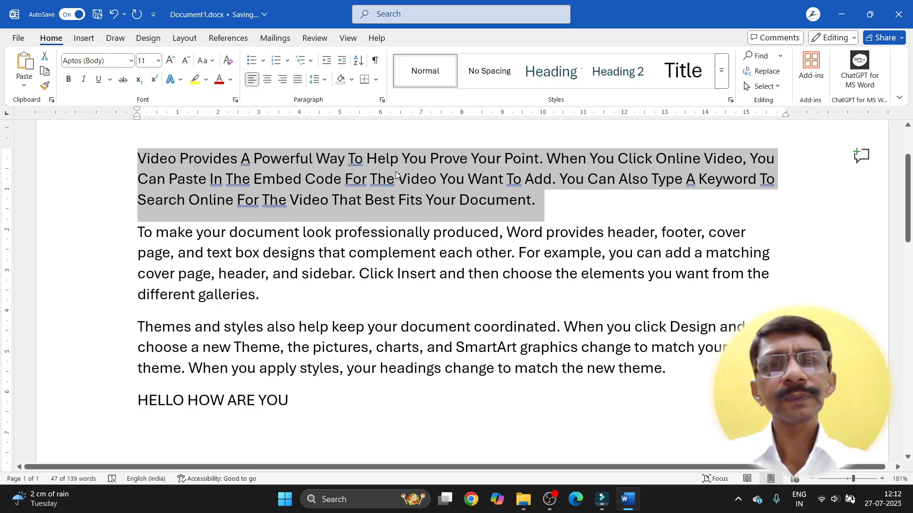
click(214, 64)
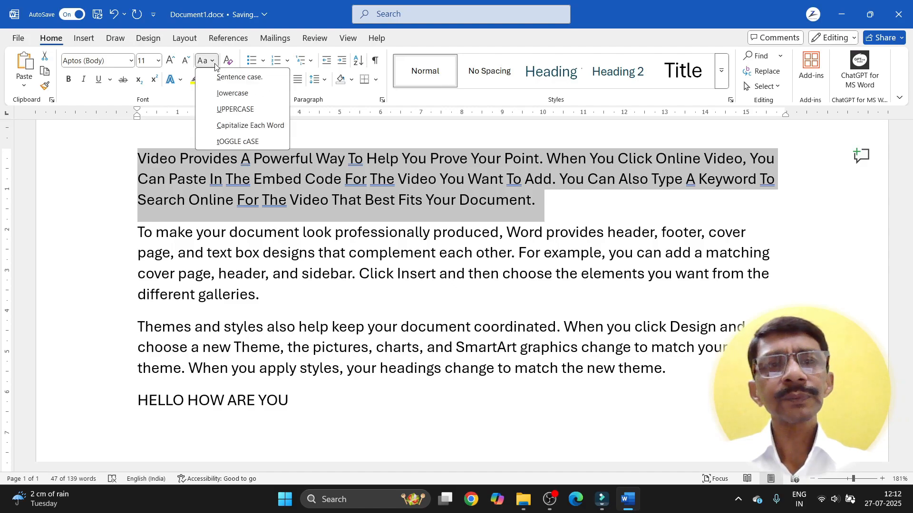
click(222, 142)
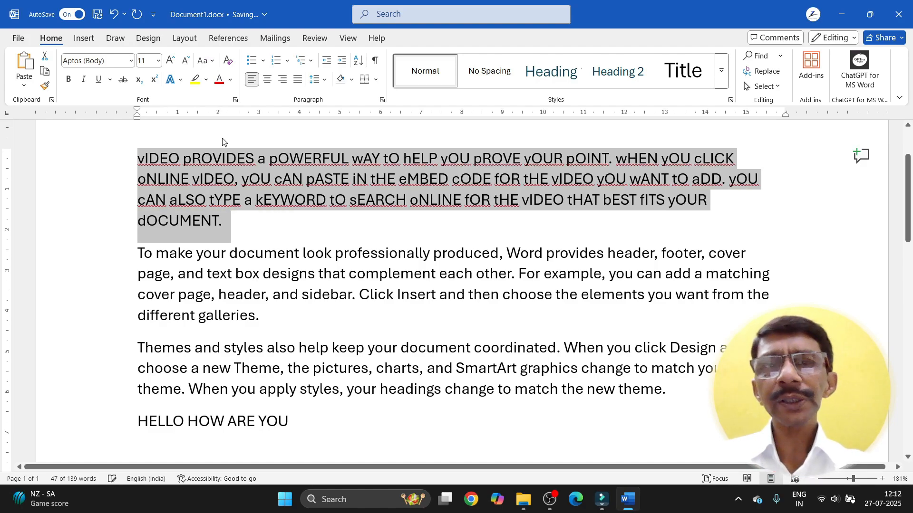
click(208, 61)
click(213, 82)
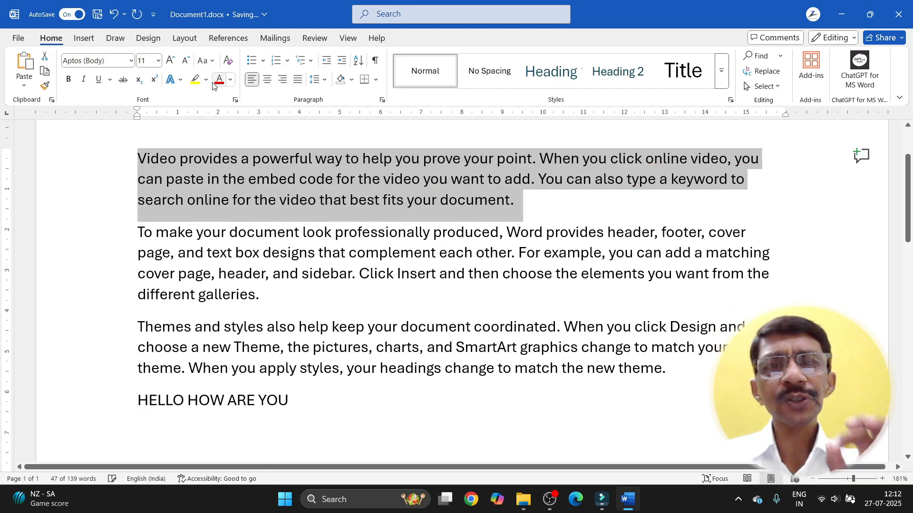
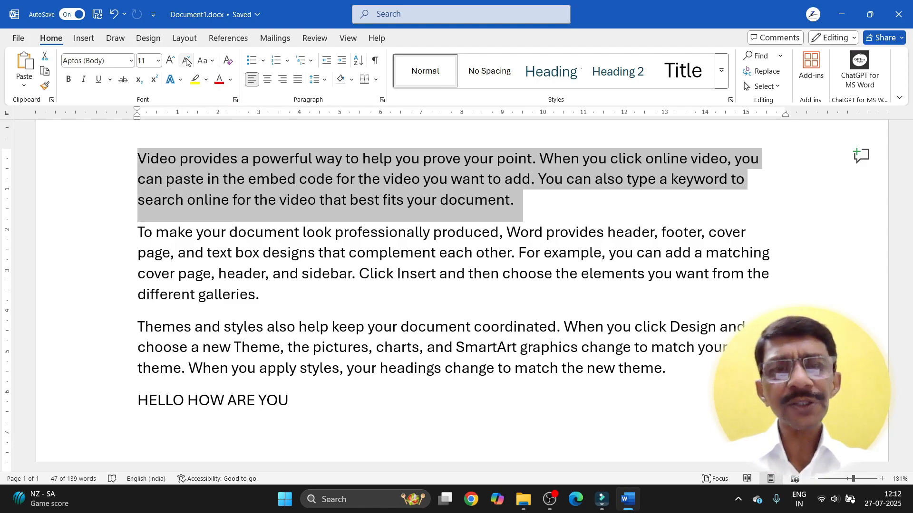
Step: Shrink and enlarge the first paragraph's font size, return it to 11 pt, and bring up the text effects gallery
click(186, 61)
click(185, 61)
click(186, 61)
click(185, 61)
click(186, 61)
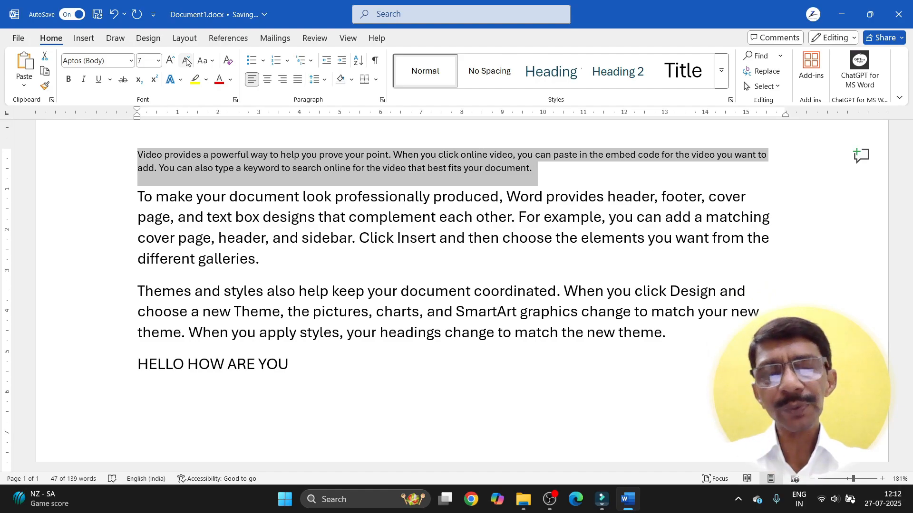
key(ctrl+bracketright)
key(ctrl+bracketright)
key(ctrl+bracketright)
key(ctrl+bracketright)
key(ctrl+bracketright)
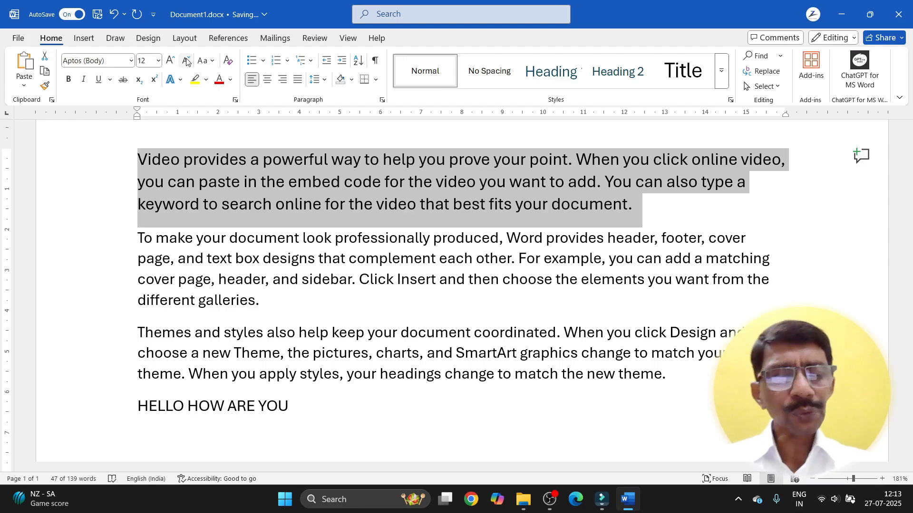
click(187, 61)
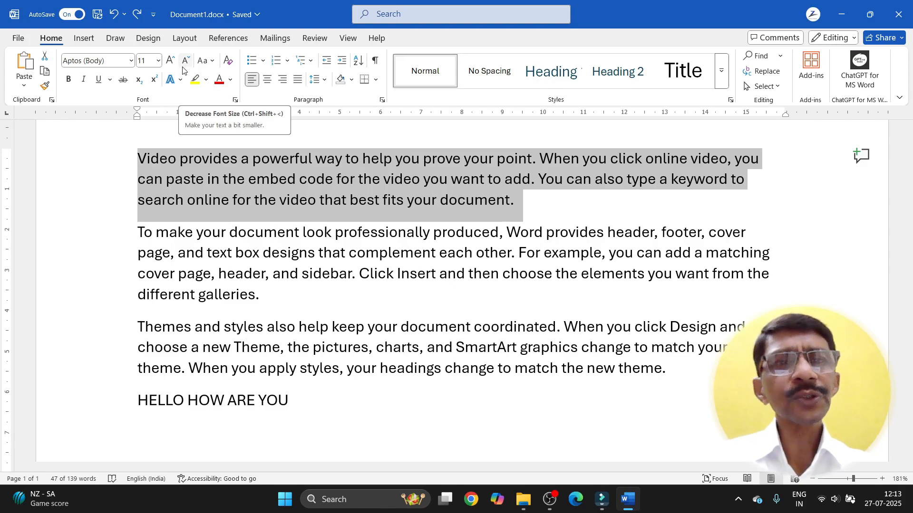
click(180, 81)
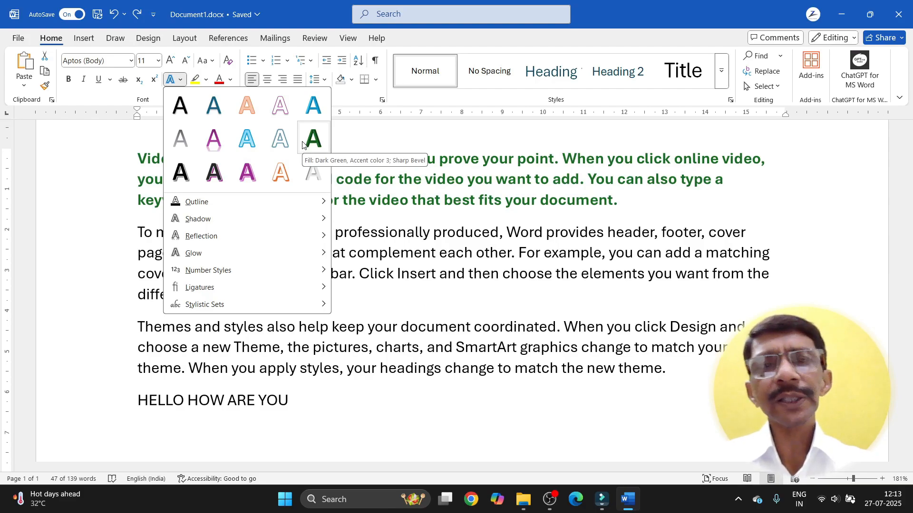
Step: Apply the orange outlined, hard-shadow text effect to the first paragraph
click(281, 172)
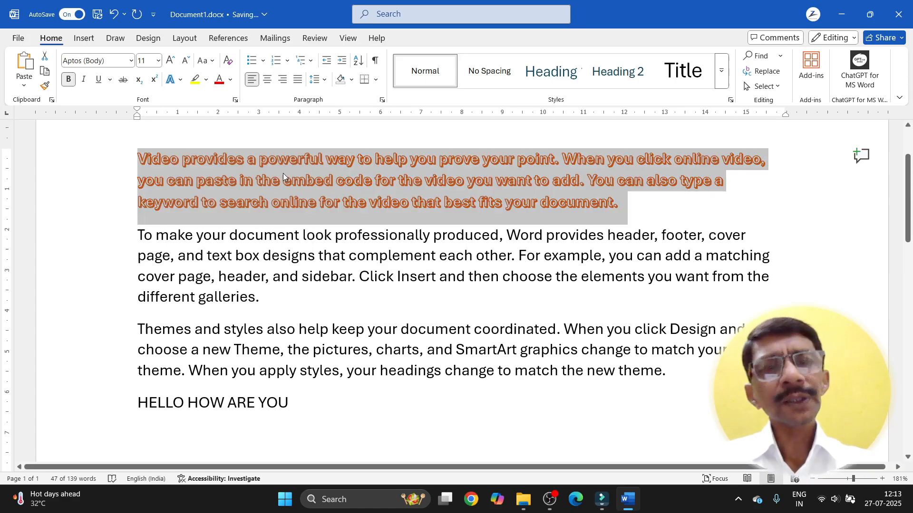
scroll(283, 176, up, 3)
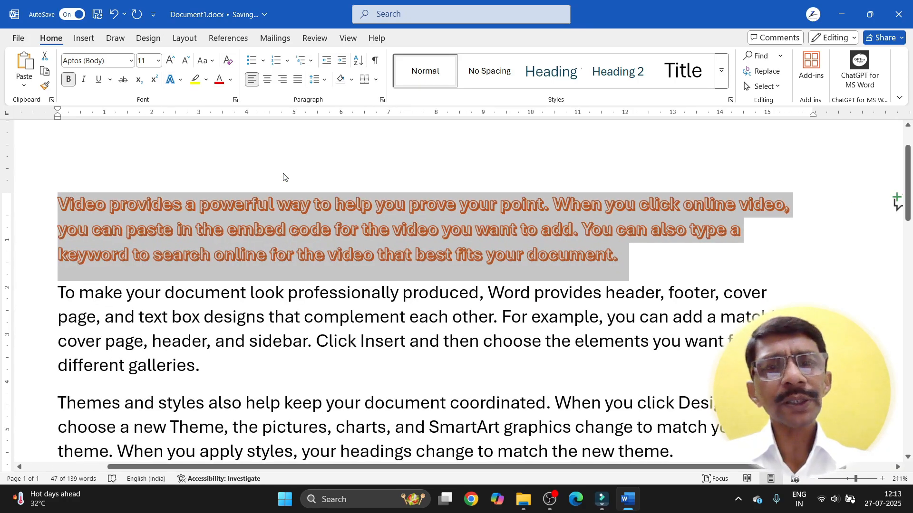
click(286, 239)
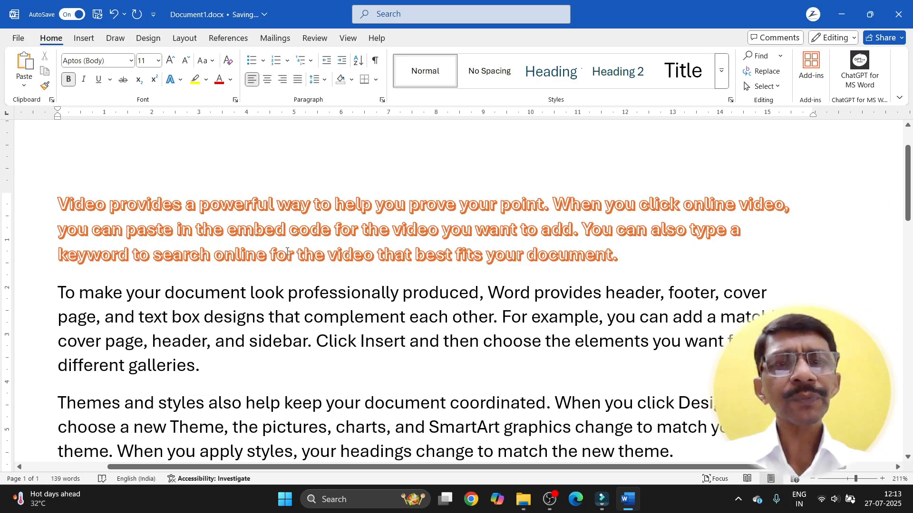
Step: Give the phrase 'Video provides a powerful way to help you' a green outline and first Perspective shadow
drag(63, 204, 395, 207)
click(181, 80)
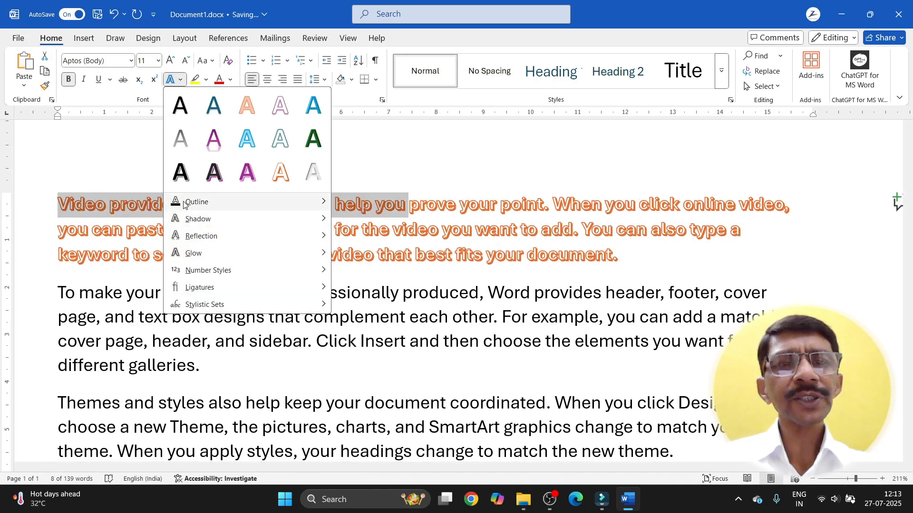
mouse_move(184, 204)
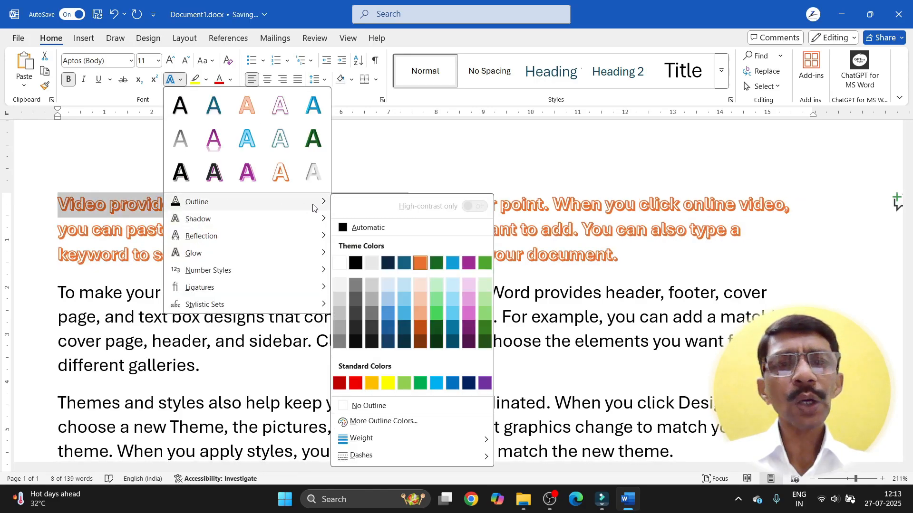
click(437, 302)
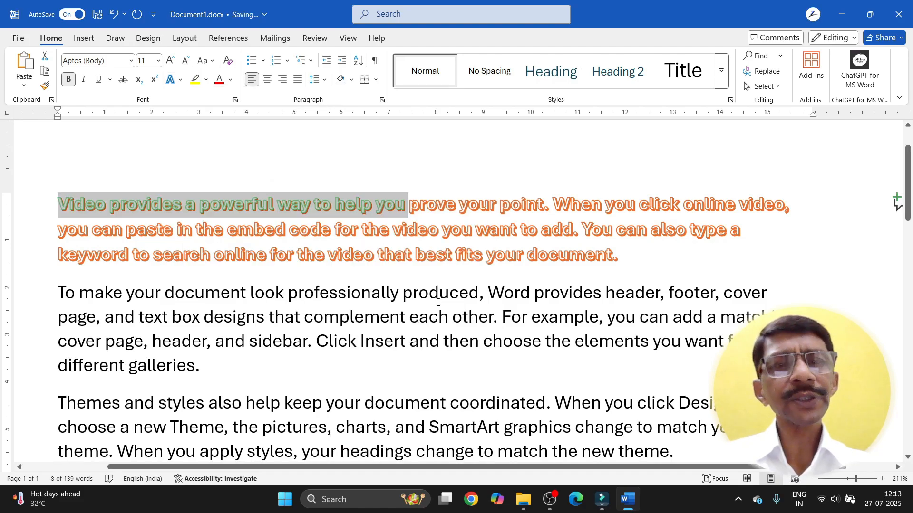
click(175, 80)
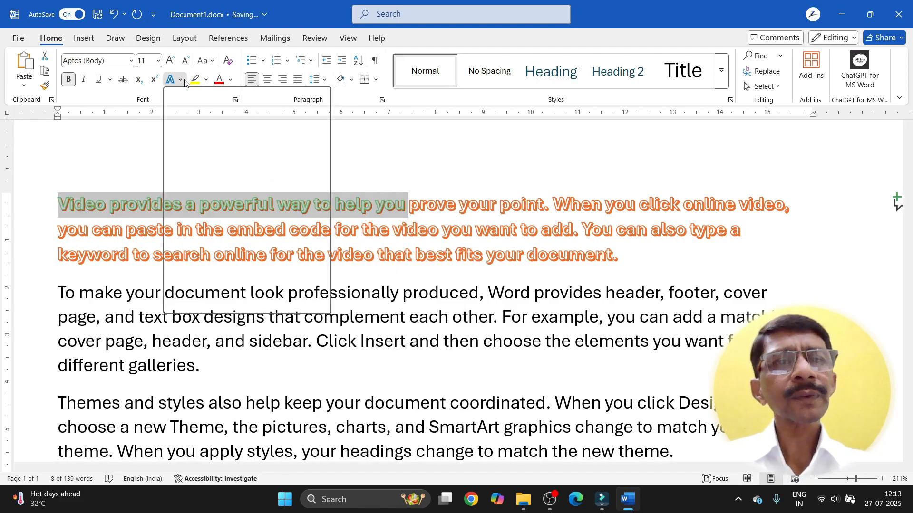
mouse_move(304, 219)
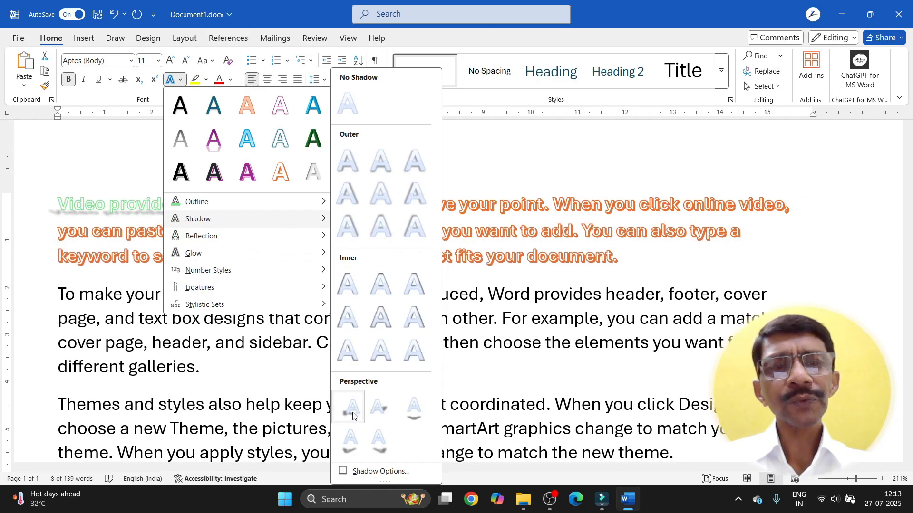
click(352, 408)
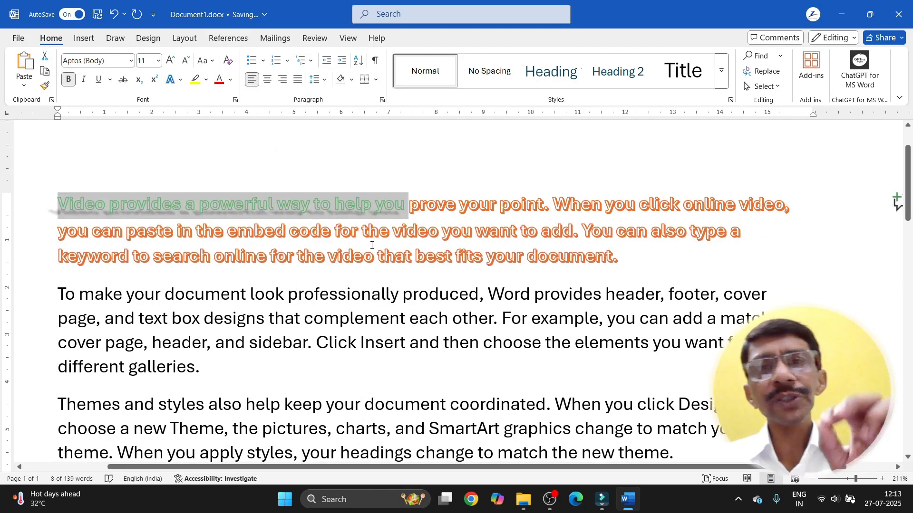
click(393, 234)
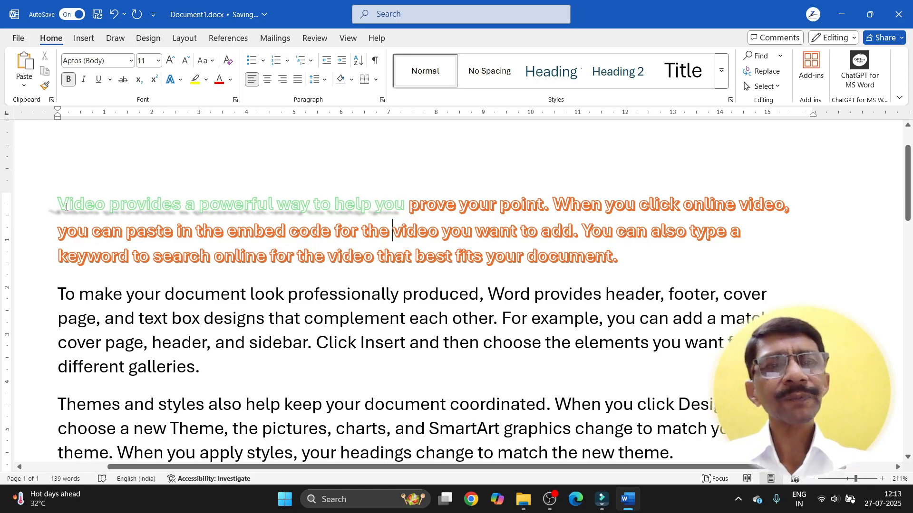
drag(58, 205, 407, 210)
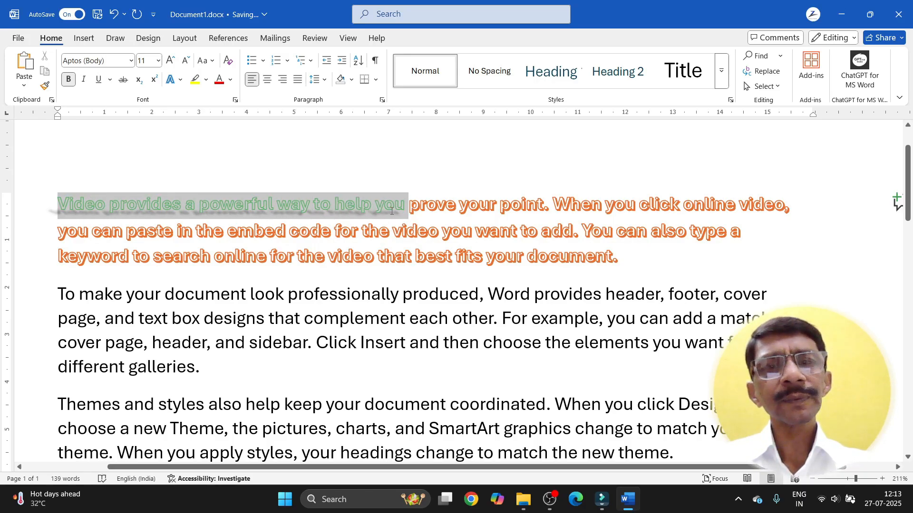
Step: After browsing Reflection, Glow and Number Styles, apply the dark shadowed third-row preset to the opening phrase
click(184, 80)
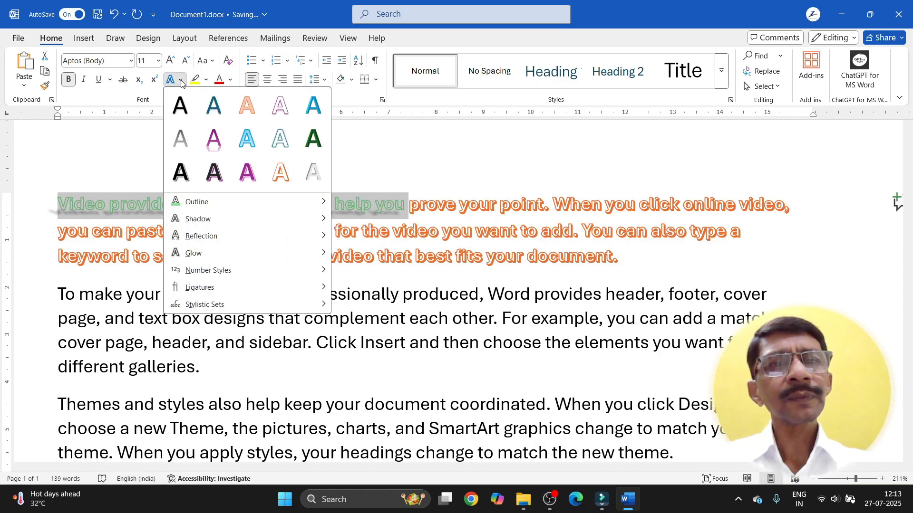
mouse_move(189, 242)
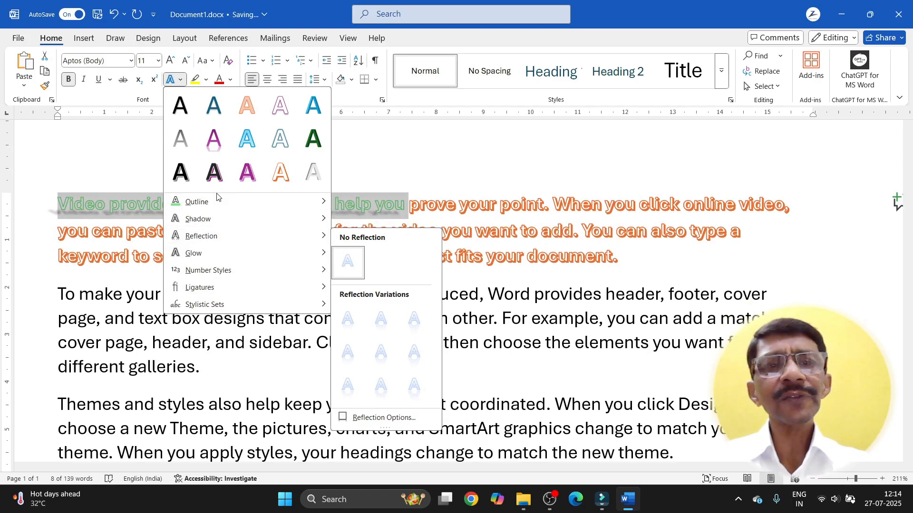
mouse_move(216, 205)
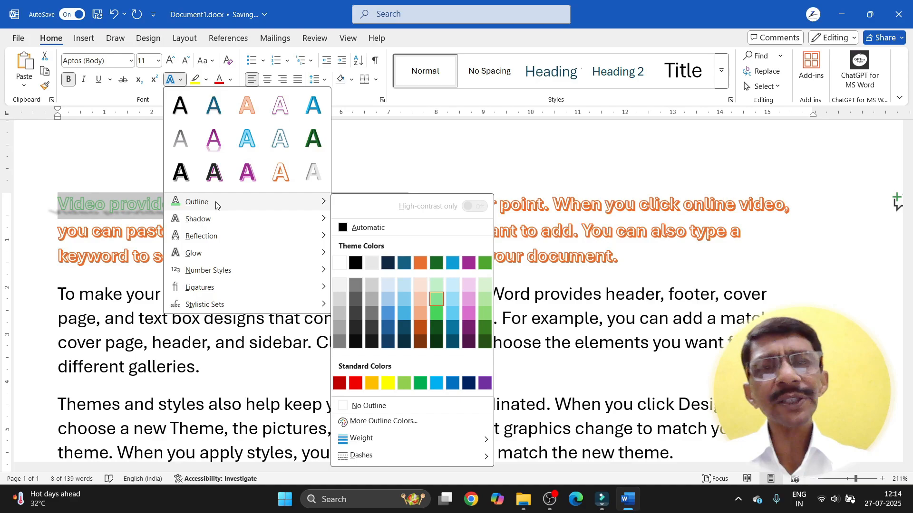
key(Escape)
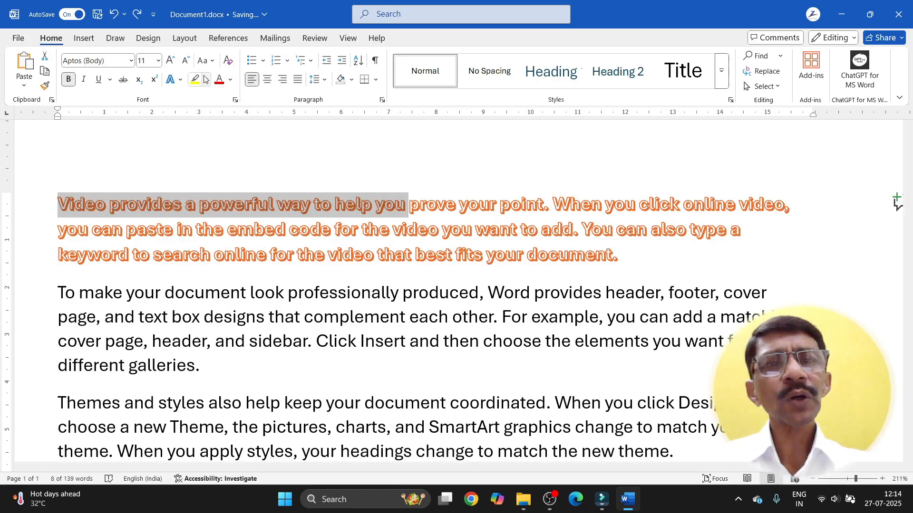
click(181, 81)
mouse_move(193, 224)
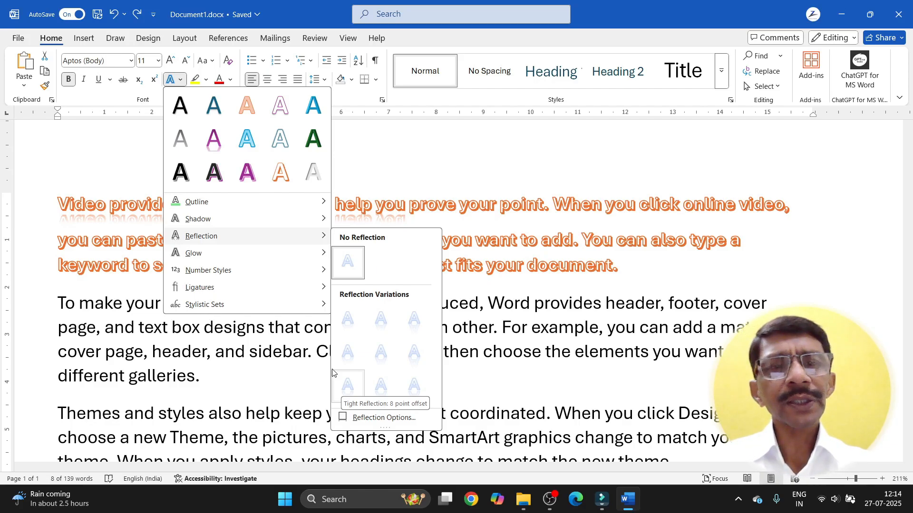
mouse_move(221, 257)
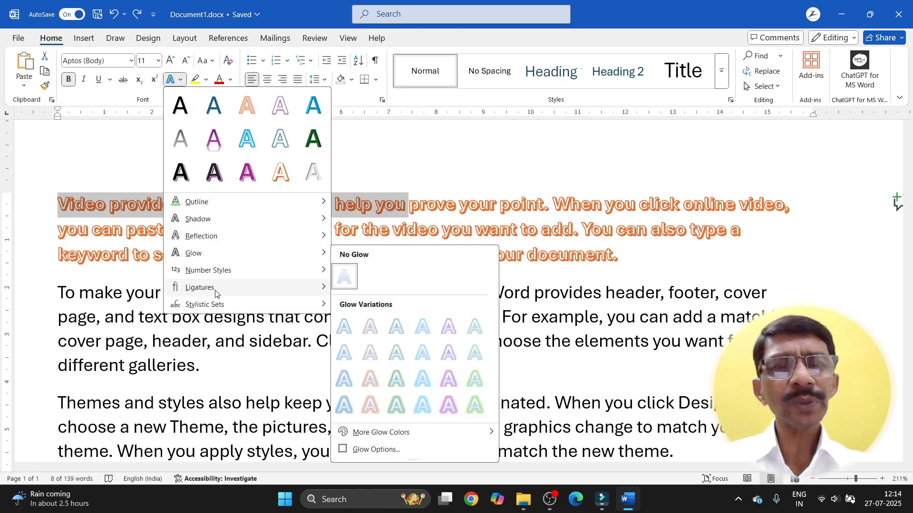
mouse_move(215, 272)
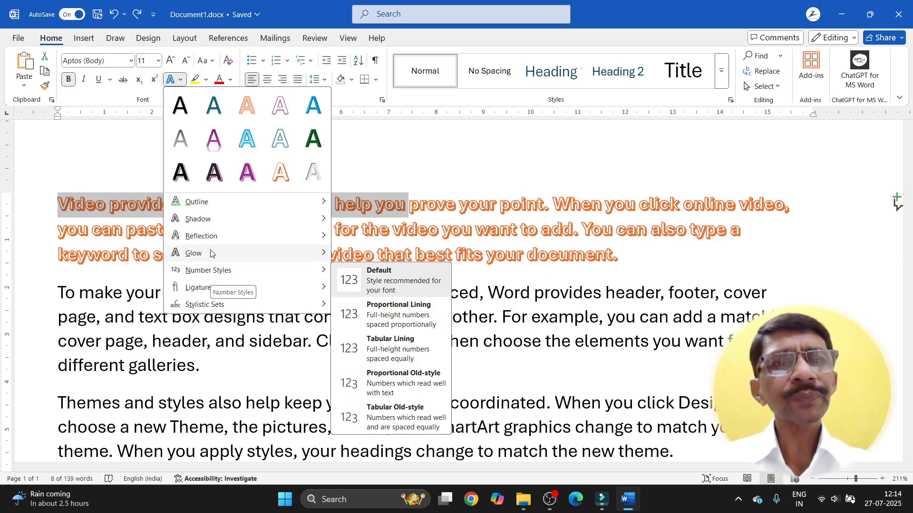
click(215, 176)
click(331, 238)
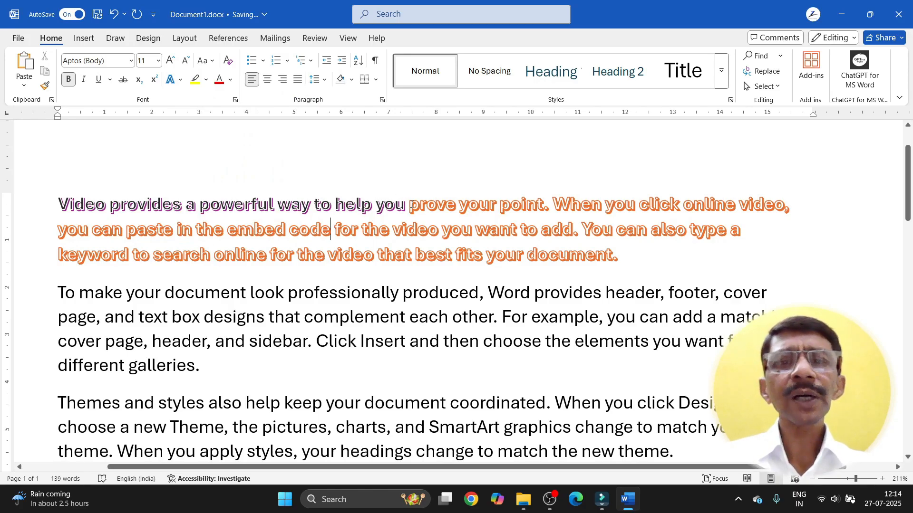
Step: Break the first paragraph after 'help you', type 'next' there and after the orange paragraph, and turn bold off
click(407, 206)
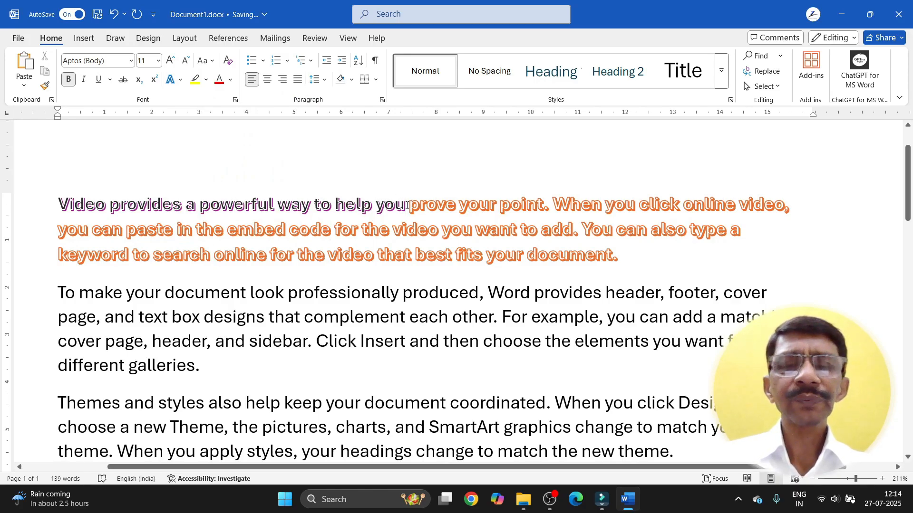
key(Return)
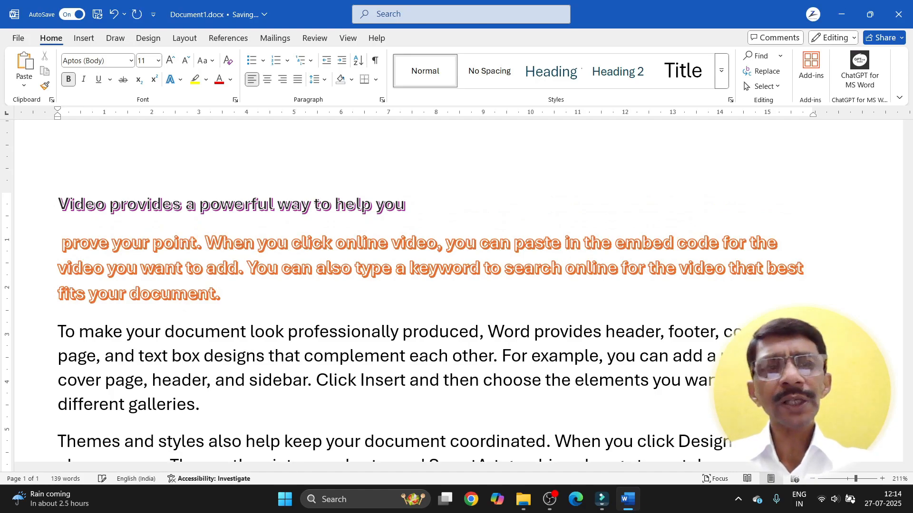
key(Return)
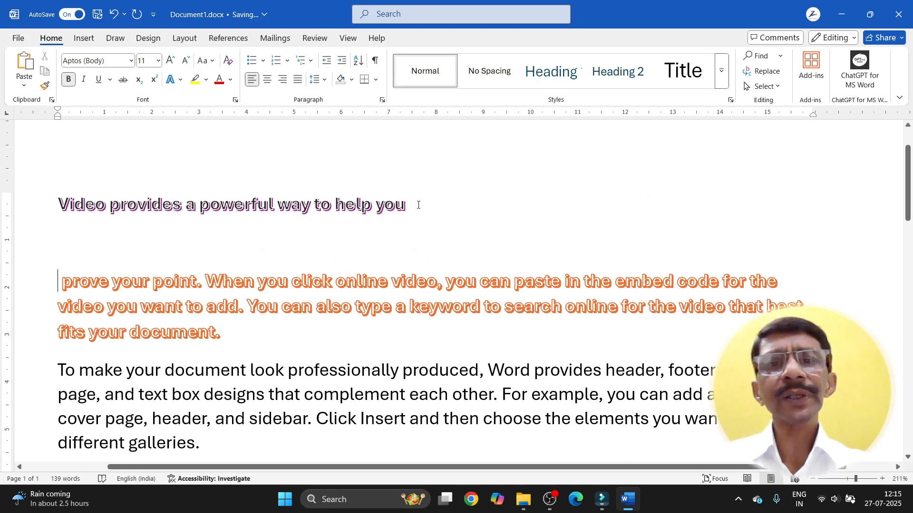
click(407, 205)
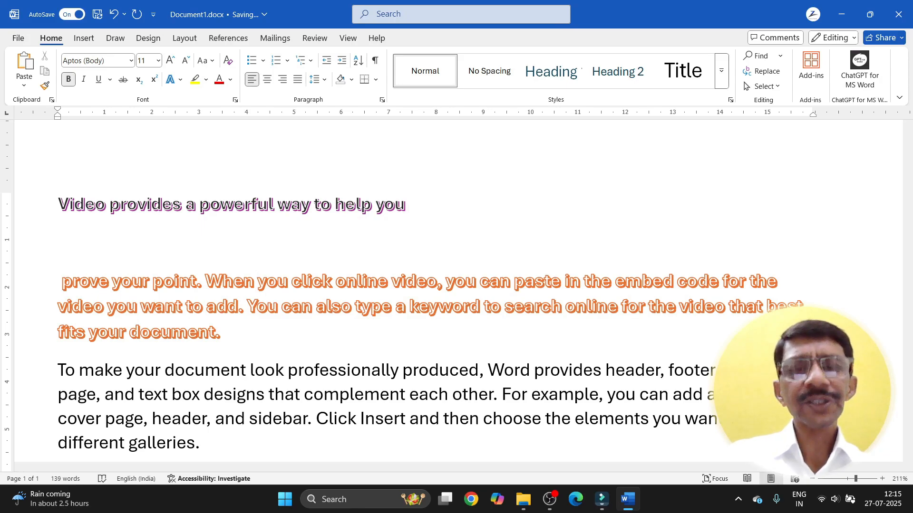
text(next)
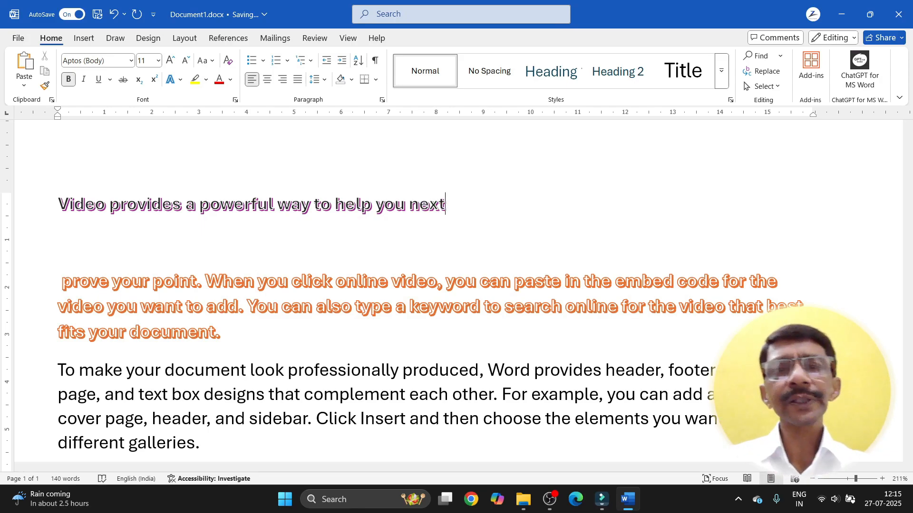
click(220, 335)
text(next)
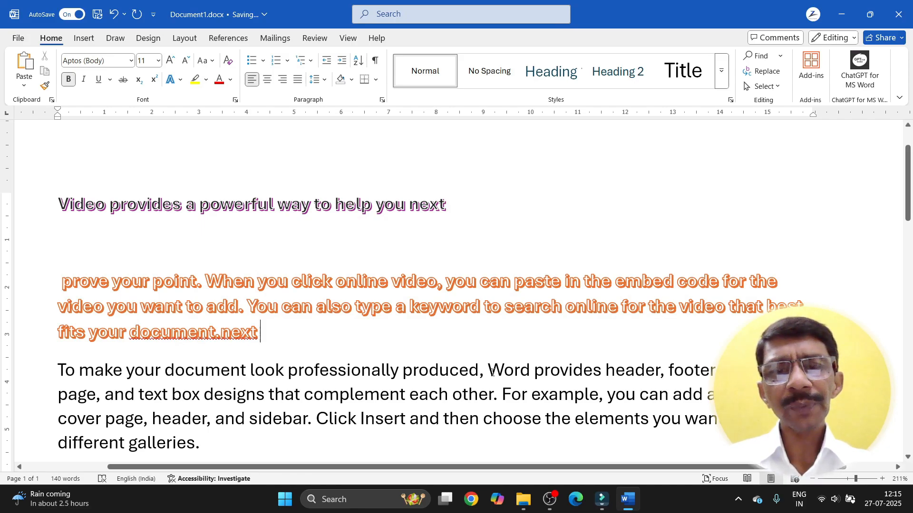
key(ctrl+b)
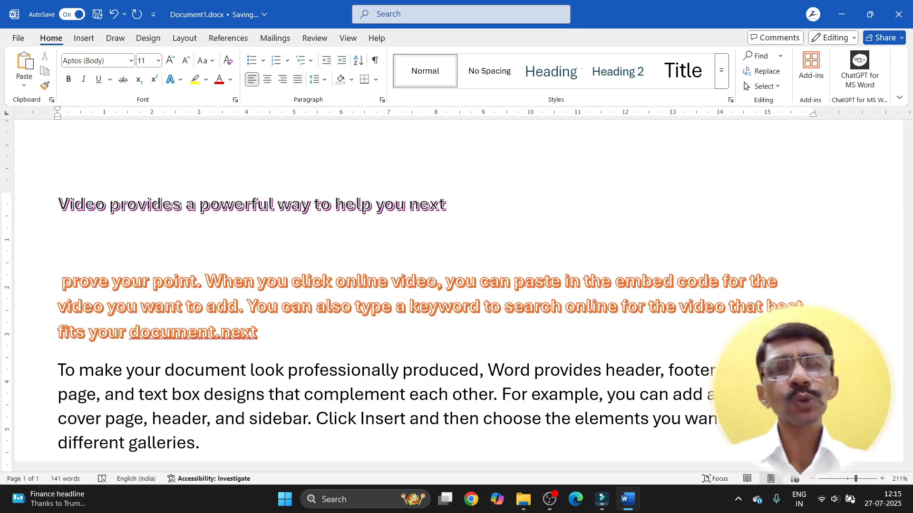
Step: Add a 'Next' line under the heading and a 'next' line below the orange paragraph
click(452, 204)
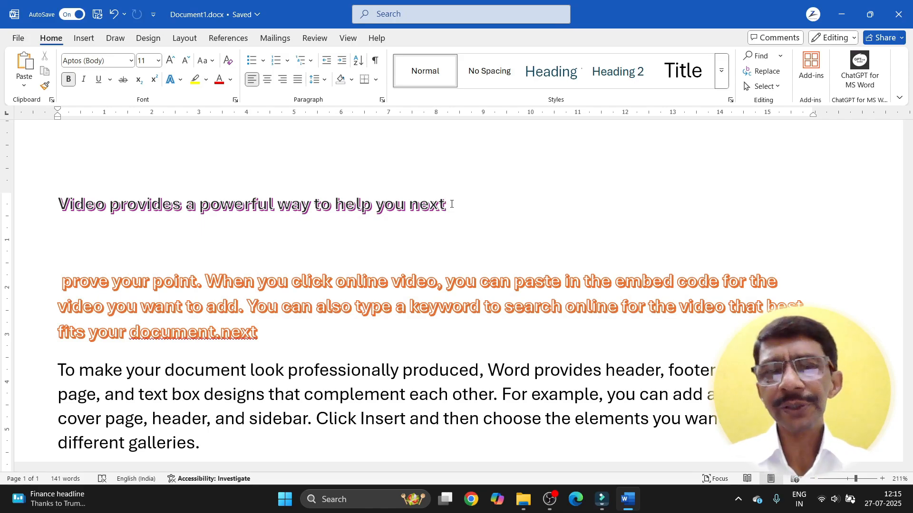
key(Return)
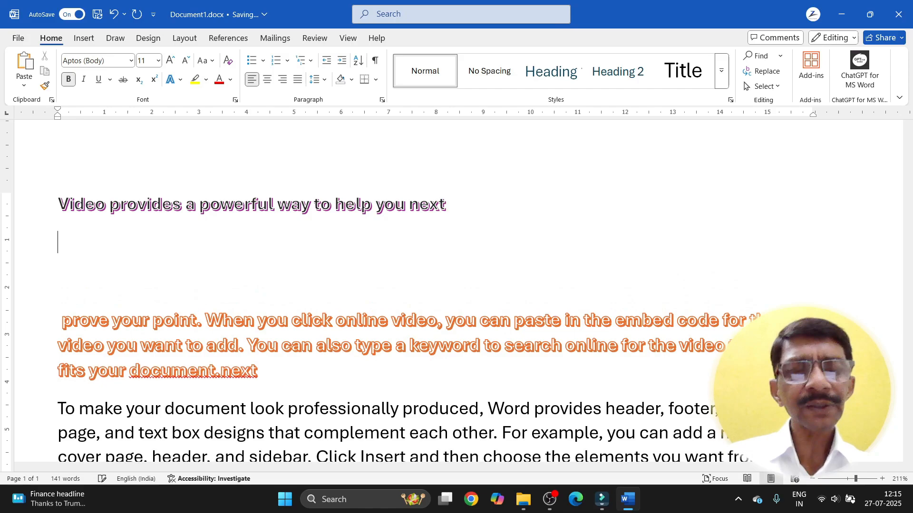
text(next)
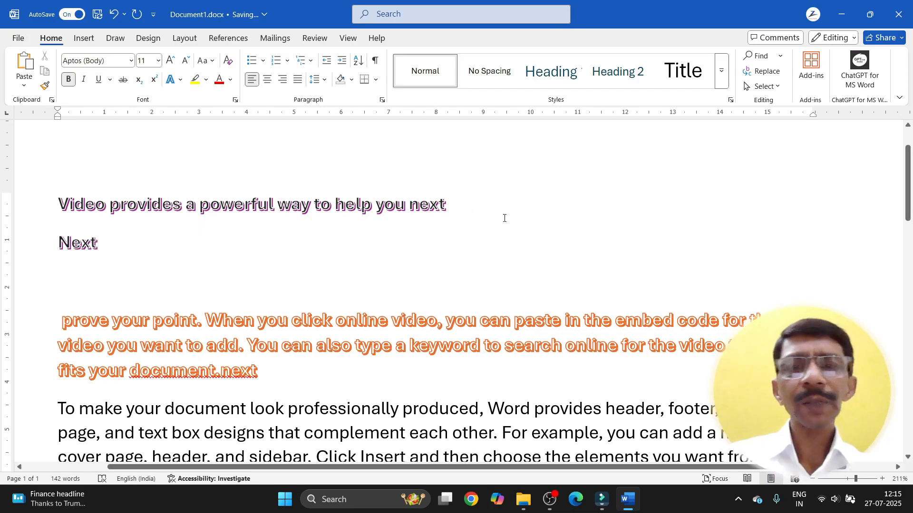
click(268, 379)
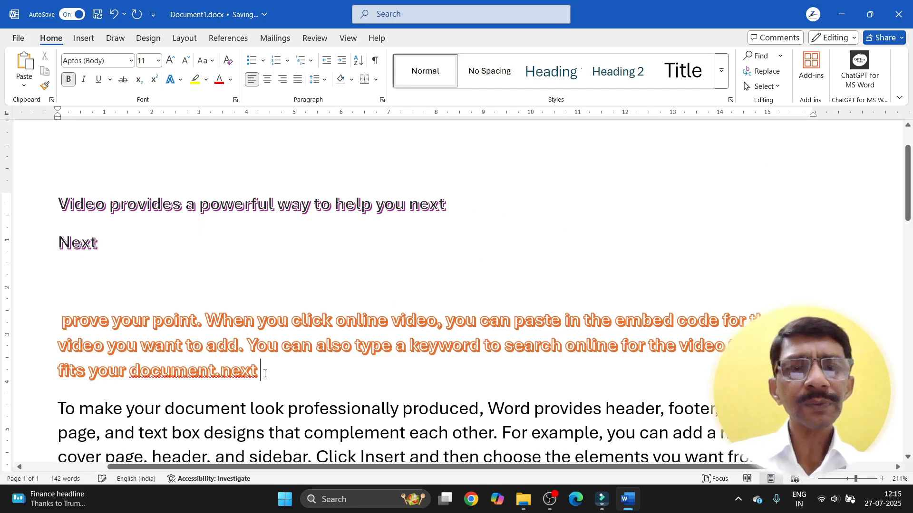
key(Return)
text(next)
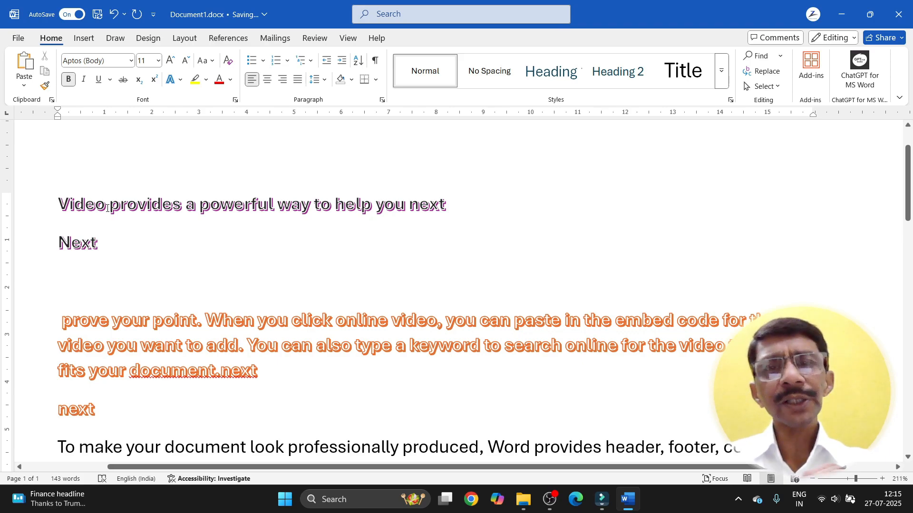
drag(109, 208, 112, 244)
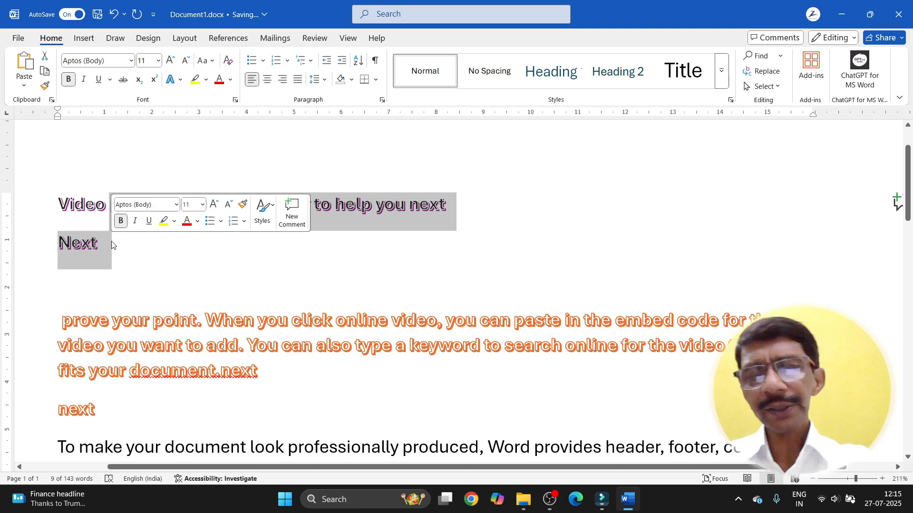
Step: Replace the text from 'provides' through 'Next' with 'next', deleting stray letters so the line reads 'Video next'
key(BackSpace)
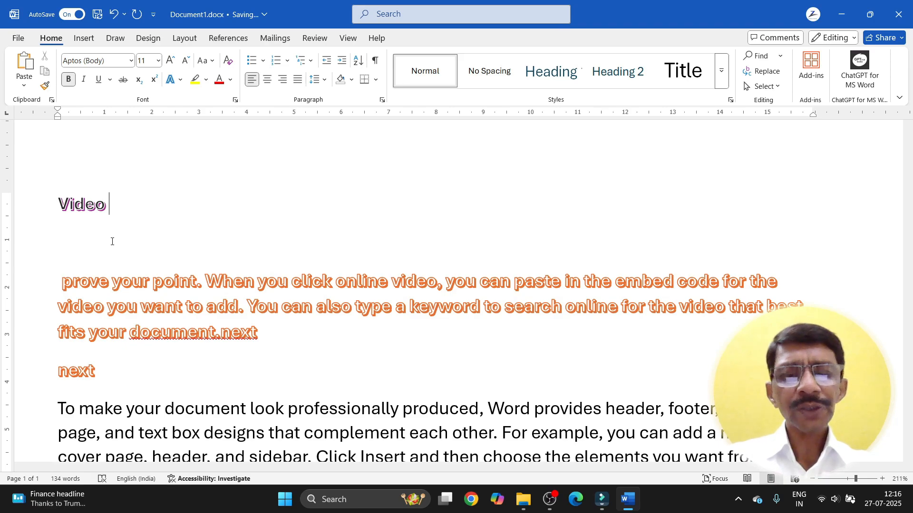
text(next k)
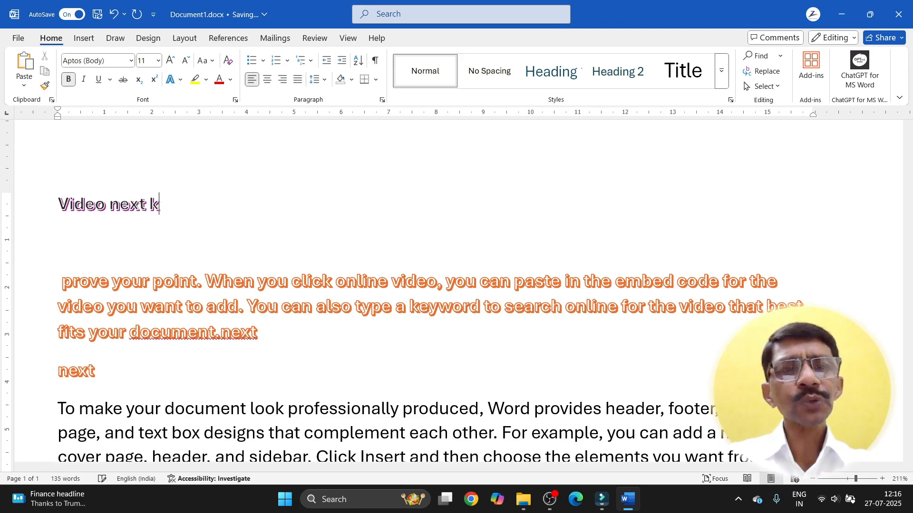
text(jdkslsla)
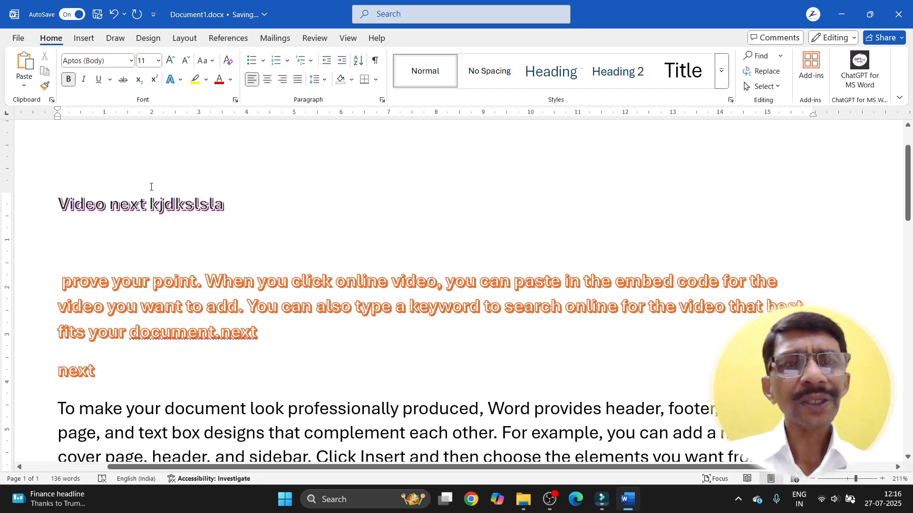
drag(149, 204, 235, 202)
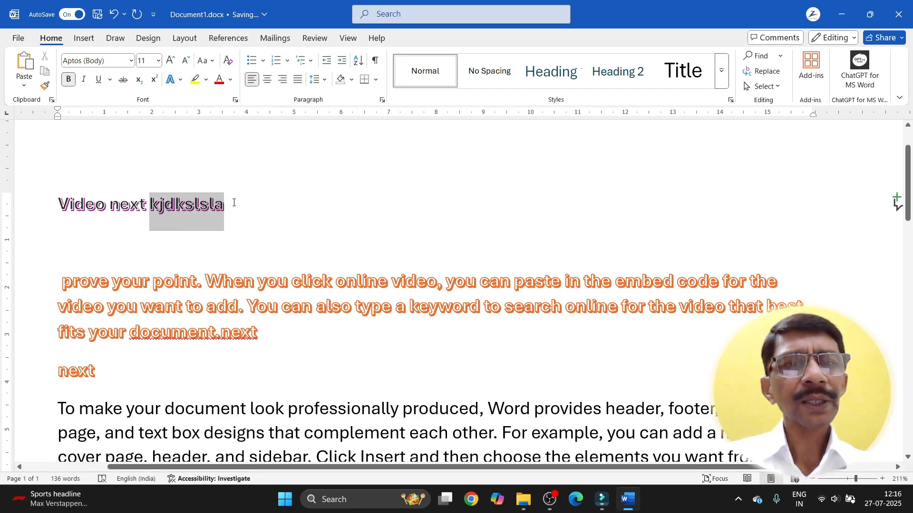
key(BackSpace)
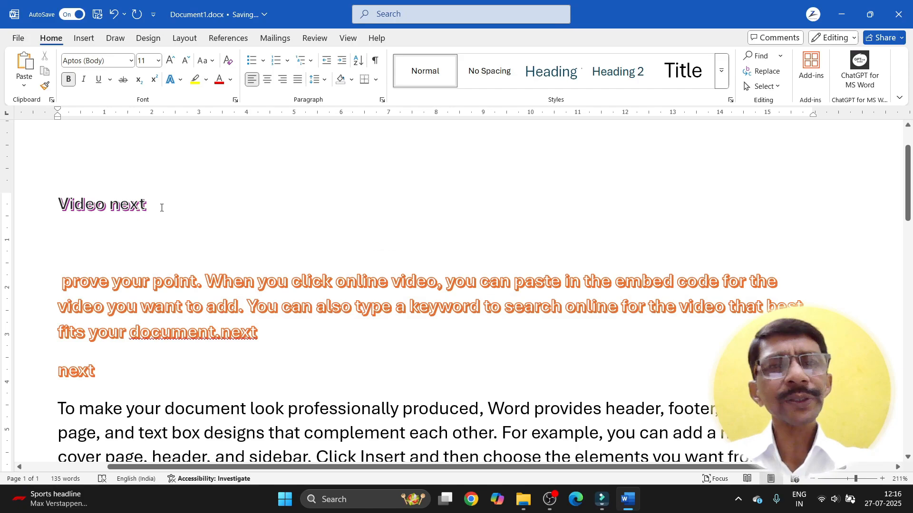
drag(57, 204, 146, 205)
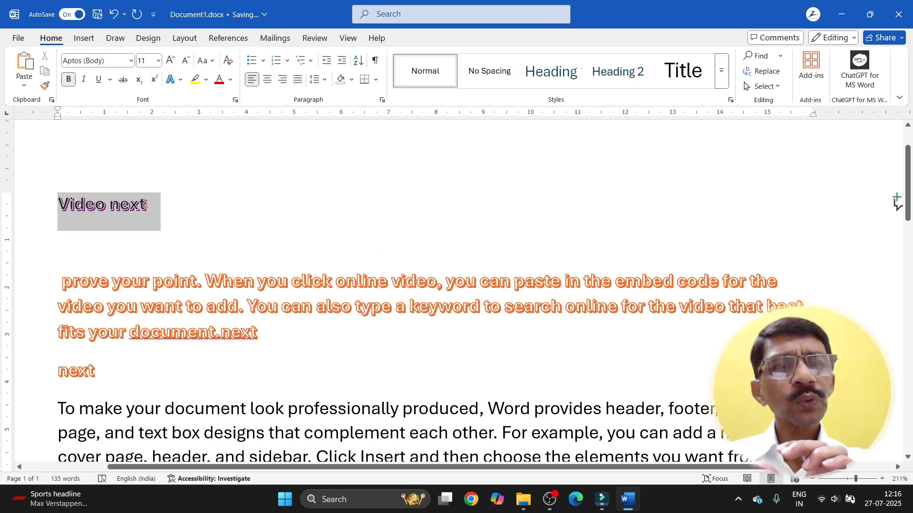
Step: Highlight 'Video next' in yellow, then type and delete an extra 'next' after it
click(206, 81)
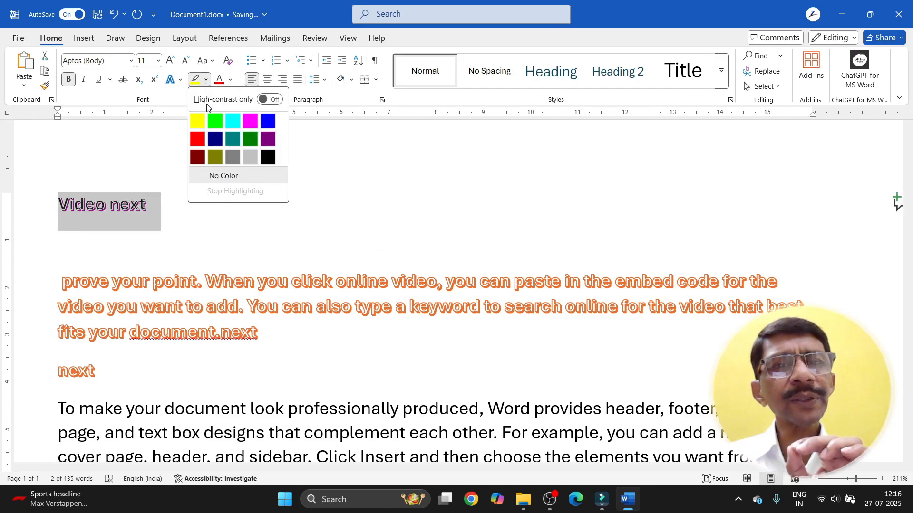
click(196, 122)
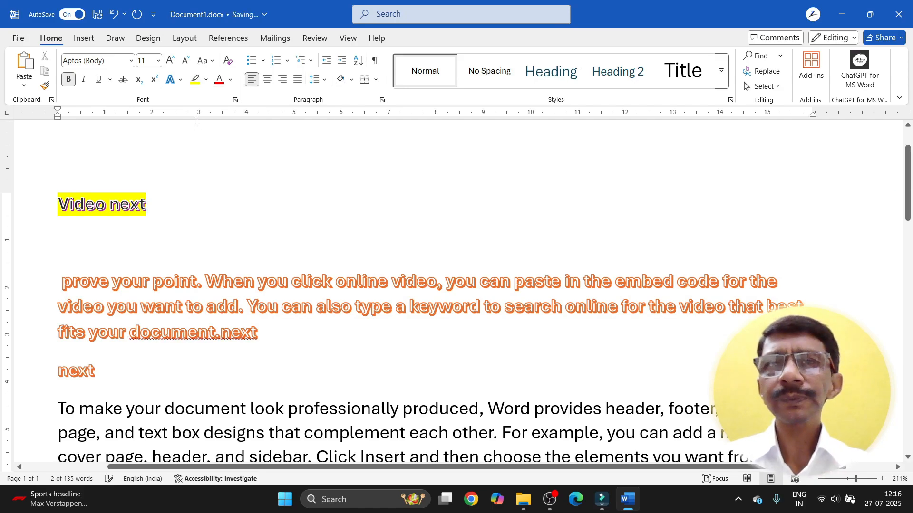
click(185, 132)
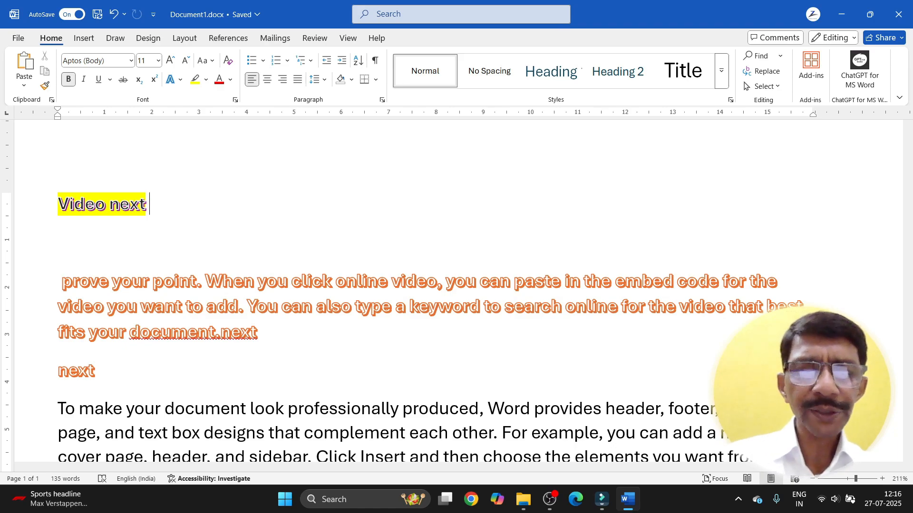
text(next)
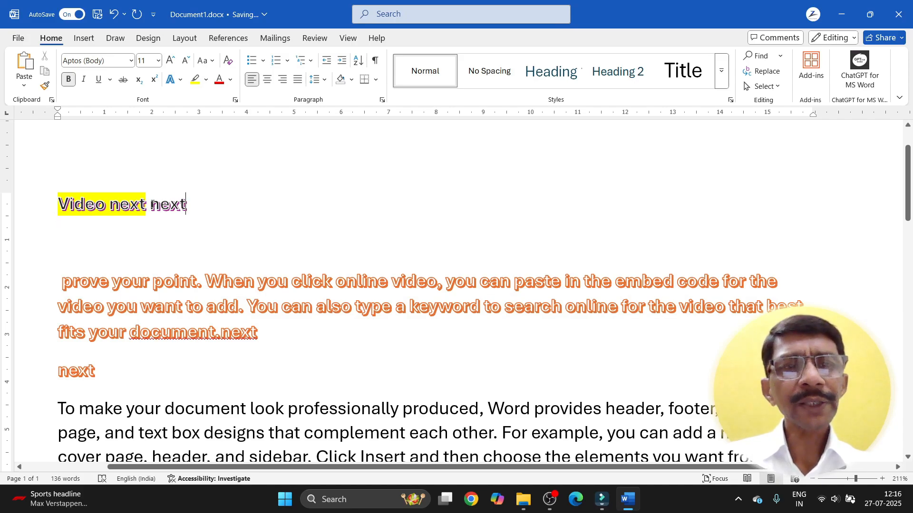
drag(152, 204, 200, 205)
key(BackSpace)
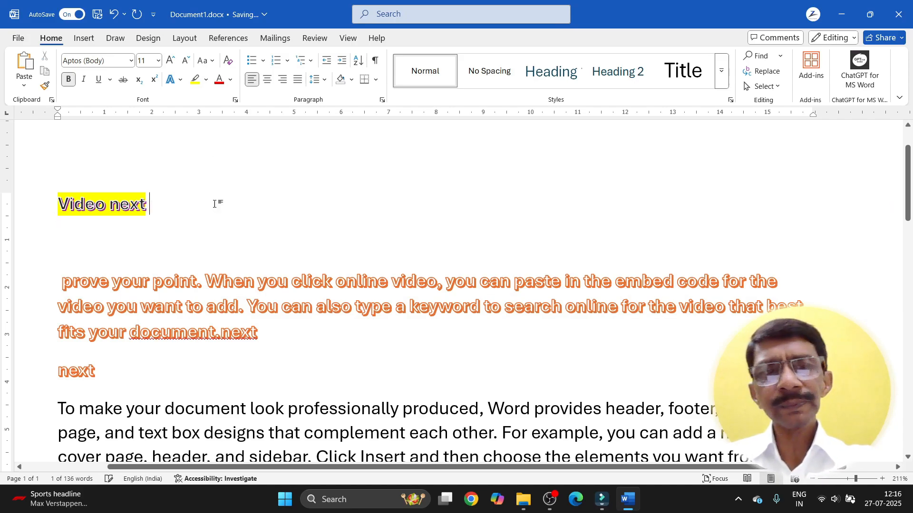
Step: Try No Color highlight and undo it, then clear the outline and shadow effects from 'Video next'
drag(160, 209, 68, 209)
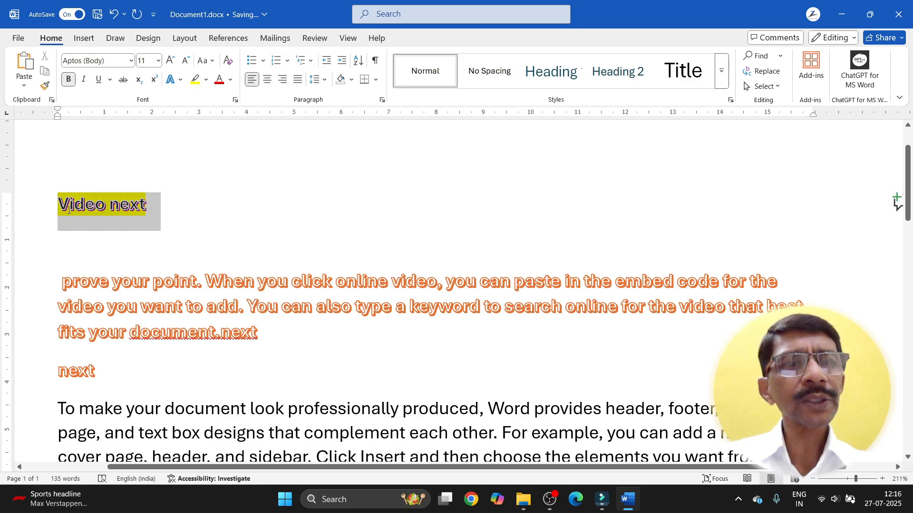
click(205, 79)
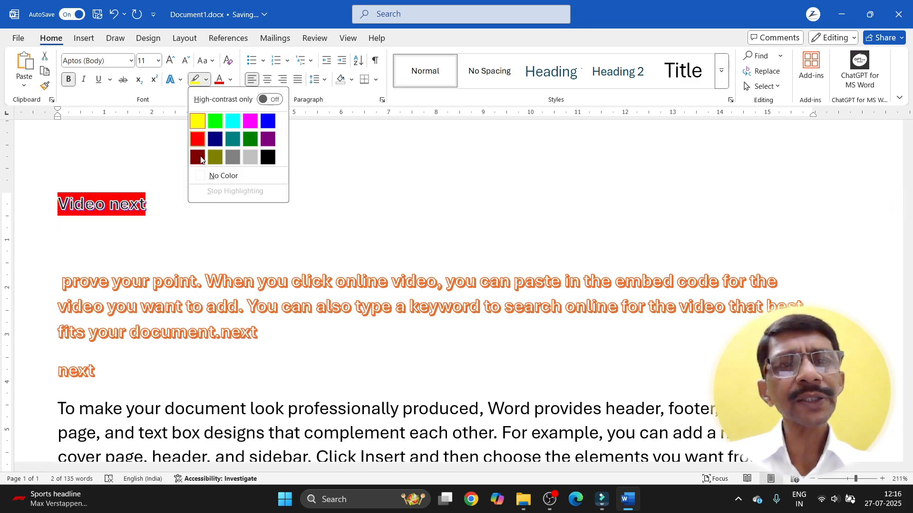
click(200, 179)
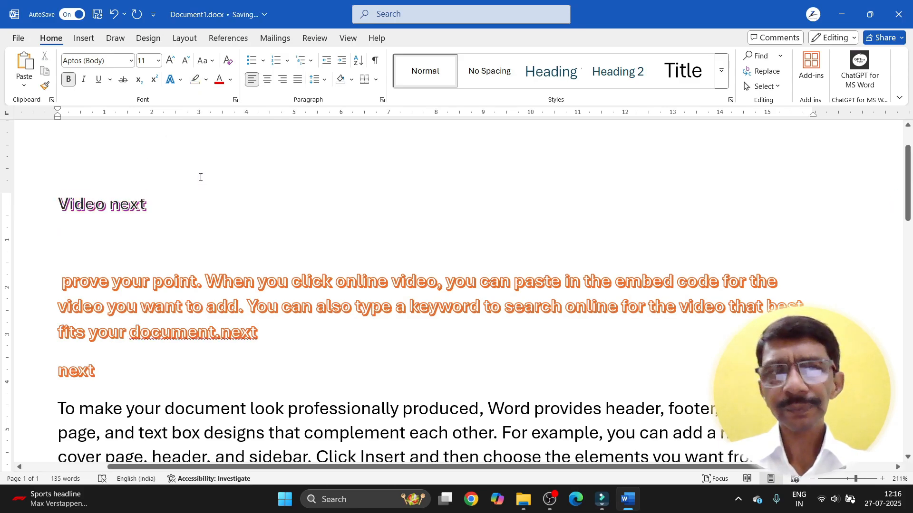
key(shift+End)
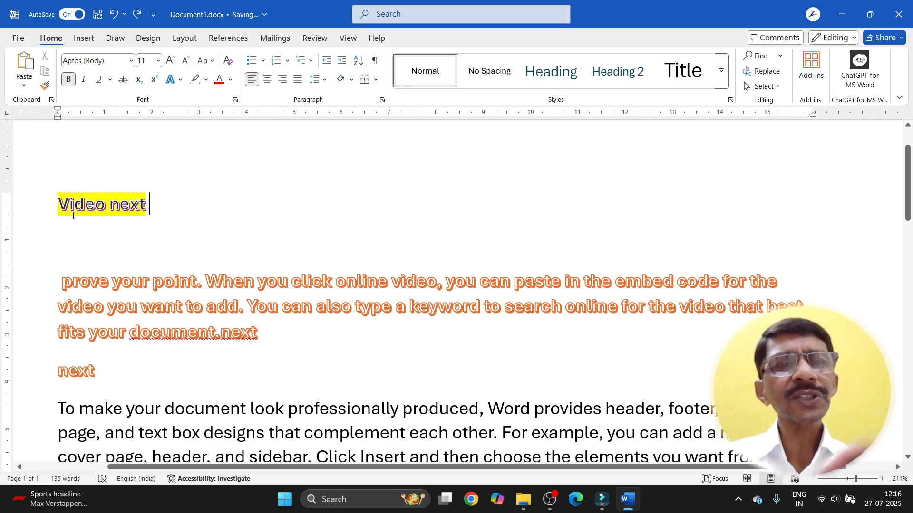
drag(55, 208, 152, 214)
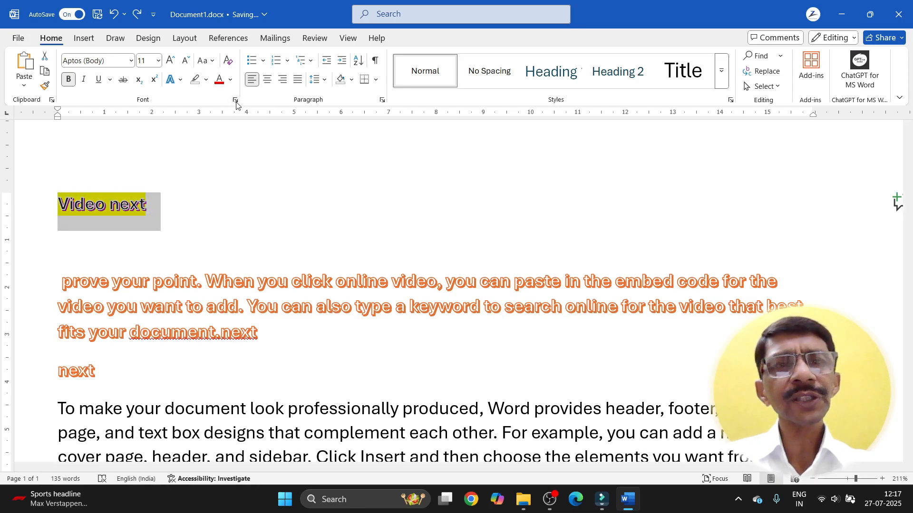
click(229, 66)
click(176, 241)
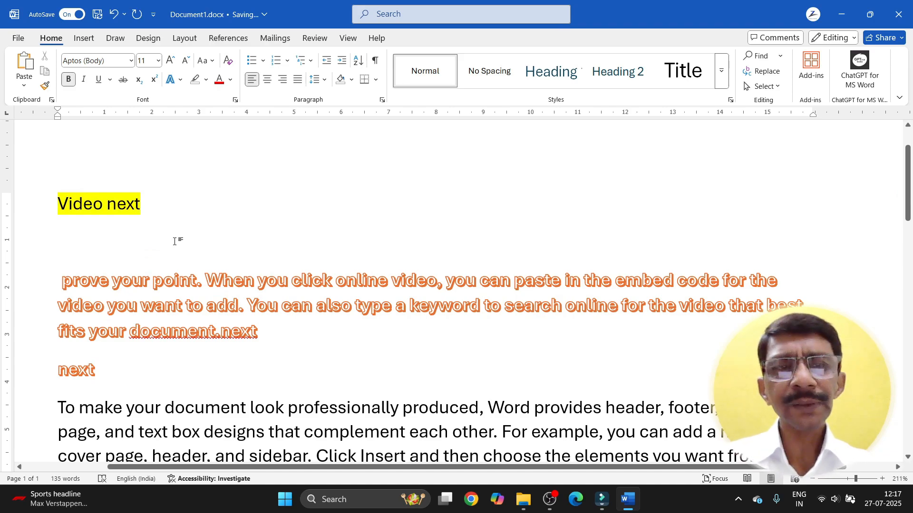
key(Down)
Step: Clear the orange styling from the paragraph ending 'document.next' and highlight it in turquoise
drag(242, 350, 224, 373)
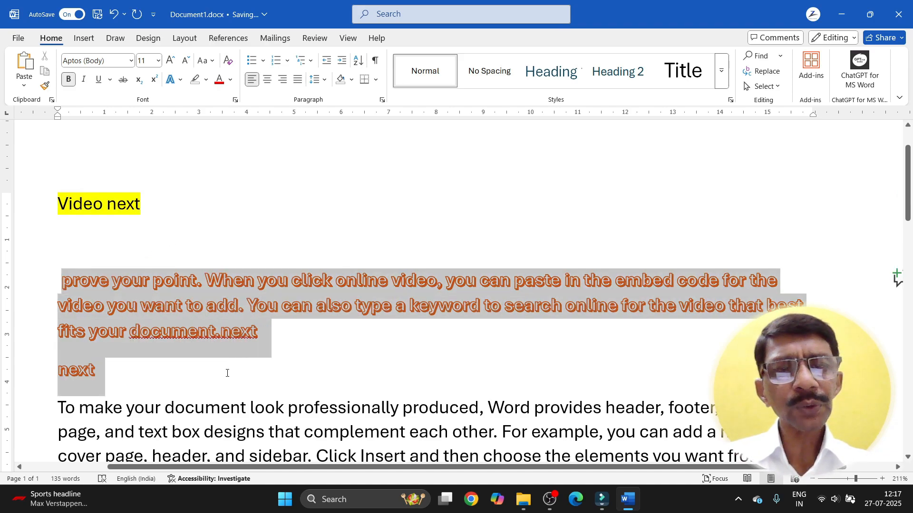
click(226, 62)
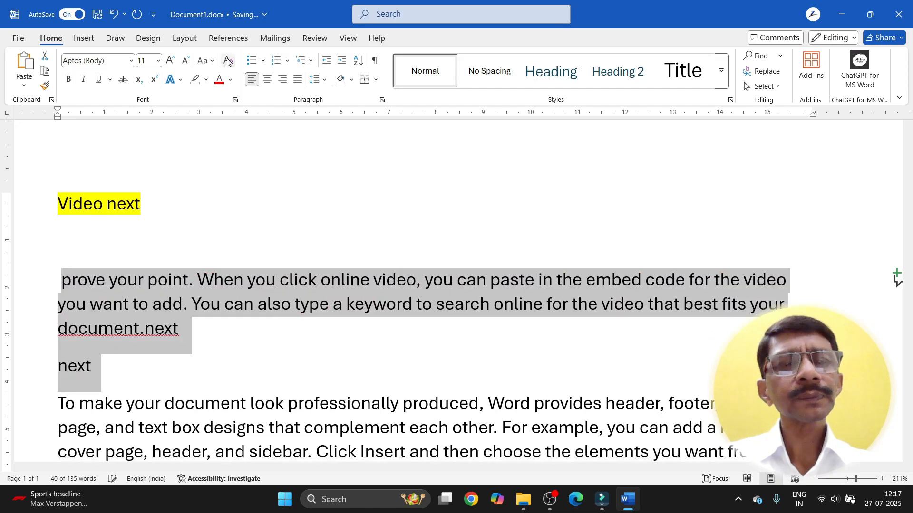
click(206, 80)
click(230, 123)
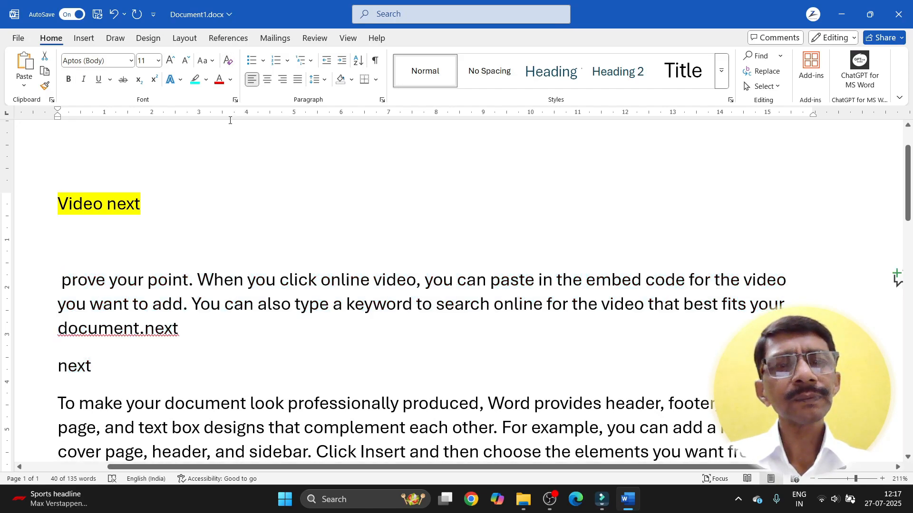
click(205, 326)
drag(53, 290, 97, 376)
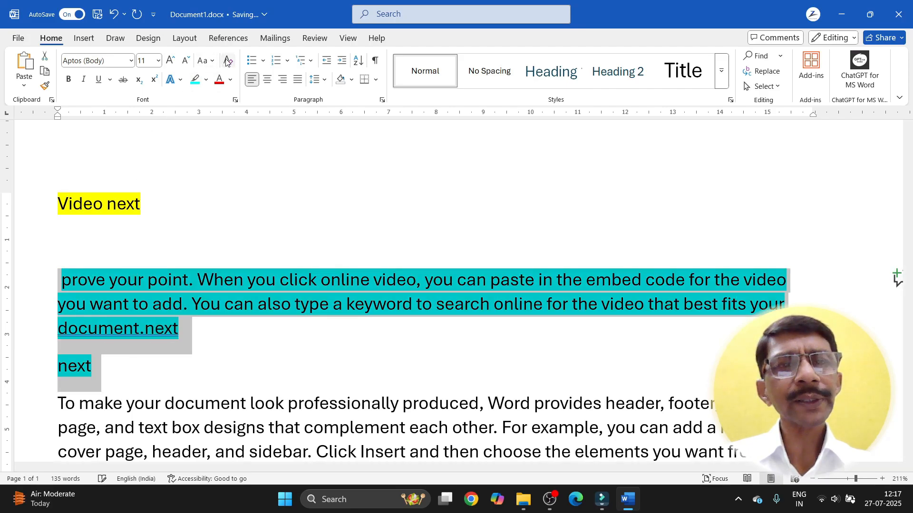
click(243, 344)
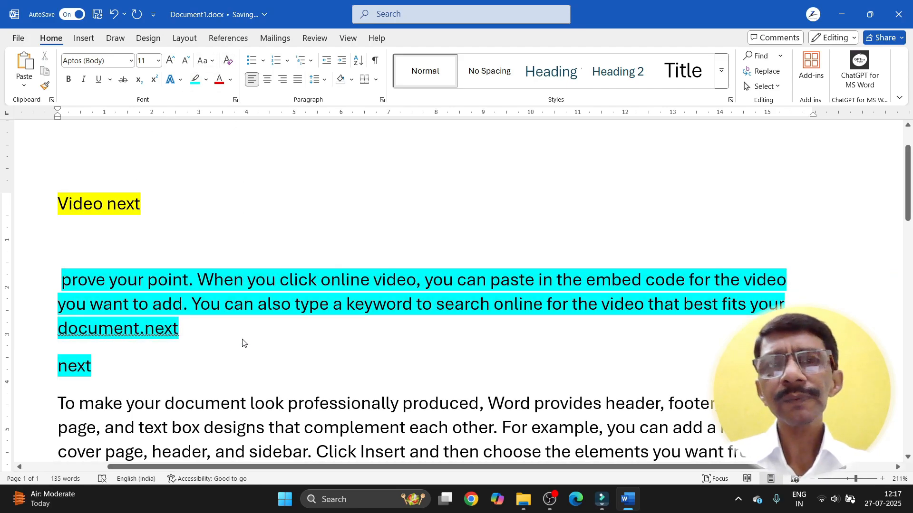
Step: Set No Color highlight on everything from 'Video next' through the last 'next' line
drag(57, 202, 119, 365)
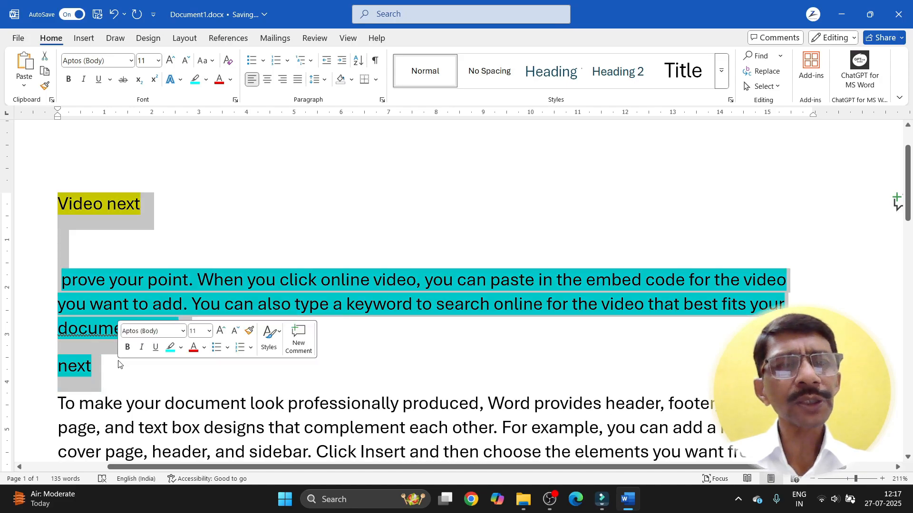
click(206, 80)
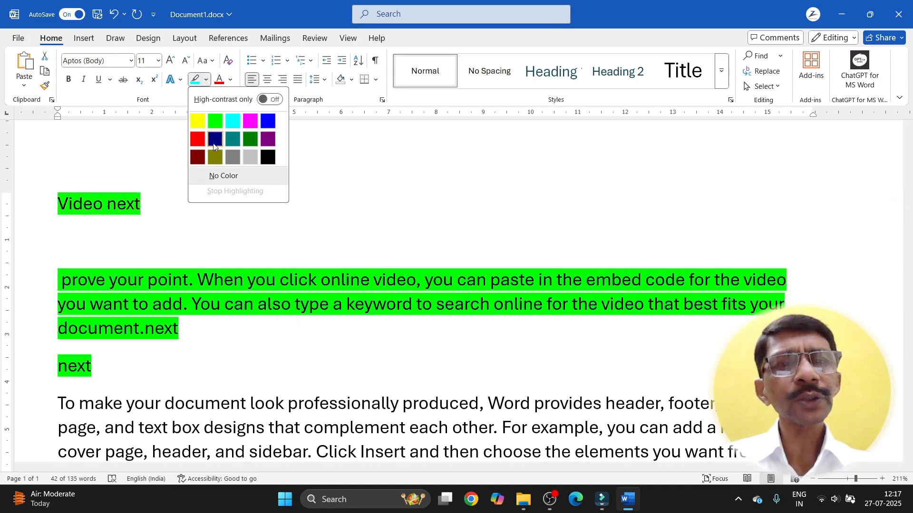
click(218, 177)
click(214, 341)
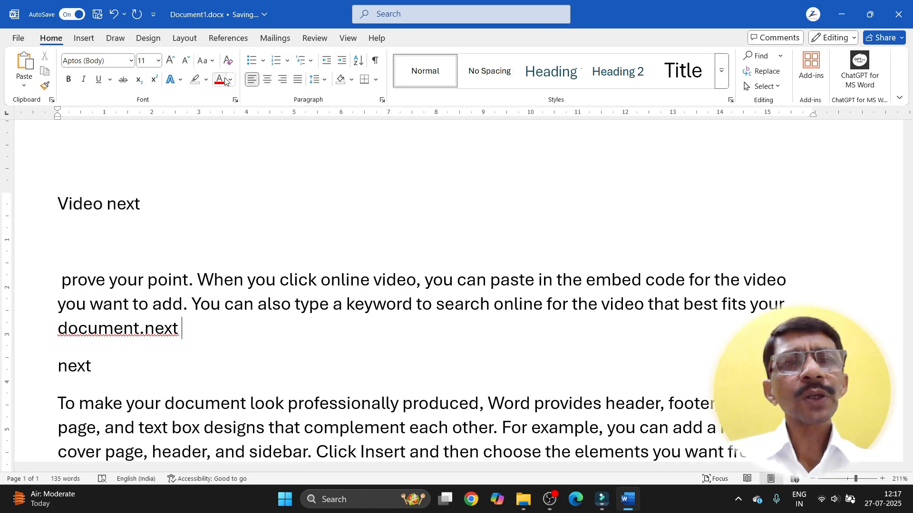
Step: Color the text from 'When you click online video' to 'document.next' green, then apply a light green gradient
drag(197, 281, 183, 335)
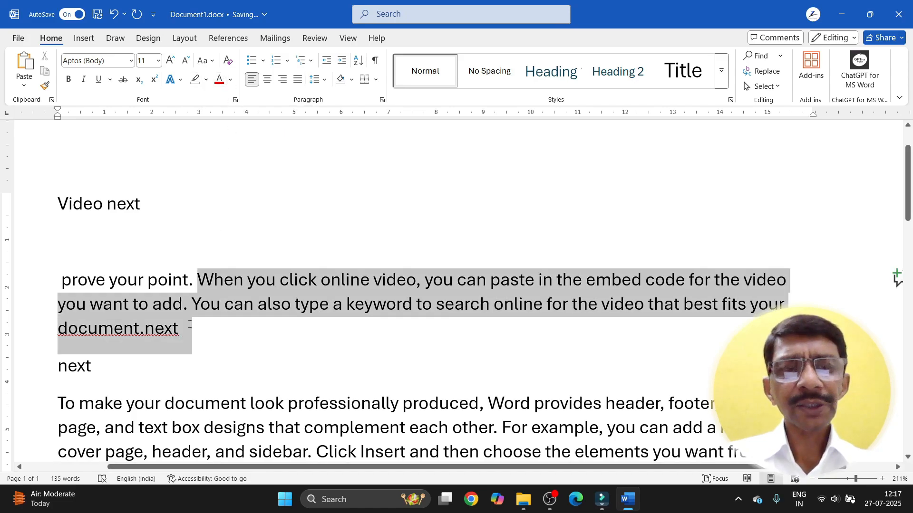
click(231, 79)
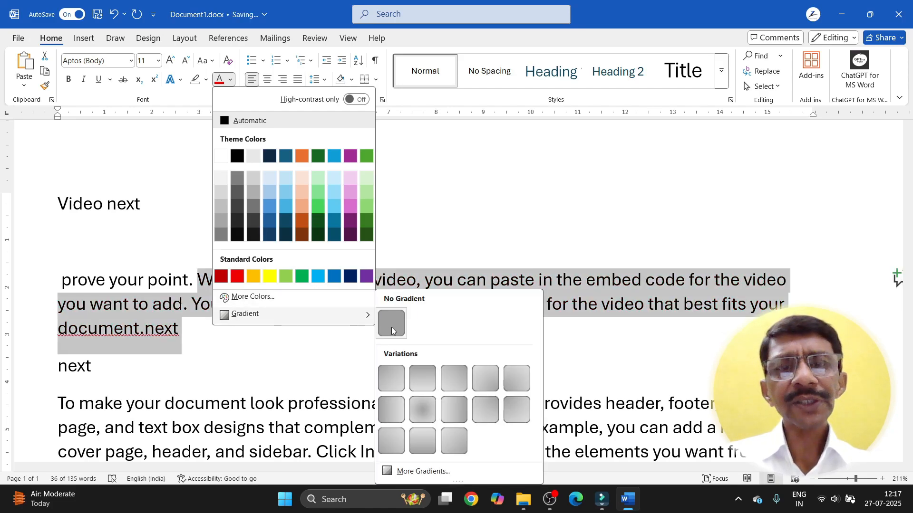
click(318, 205)
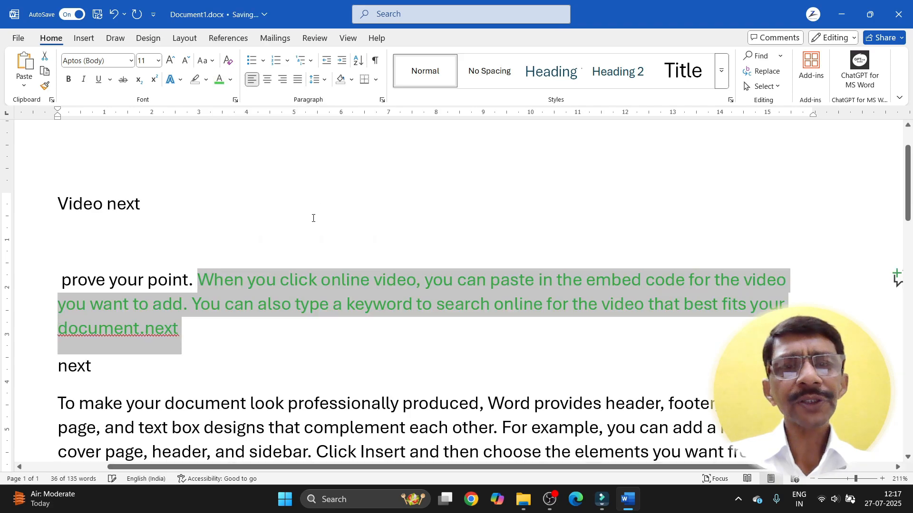
click(230, 79)
mouse_move(368, 315)
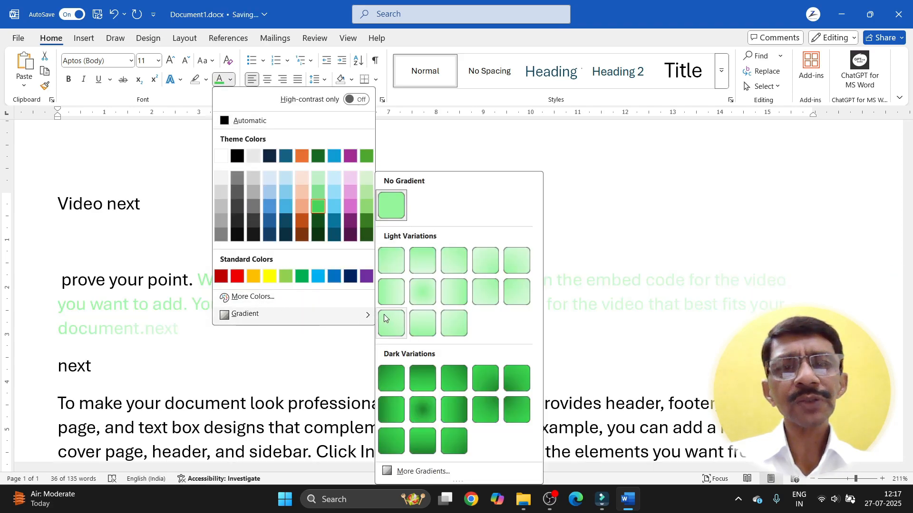
click(390, 327)
click(392, 354)
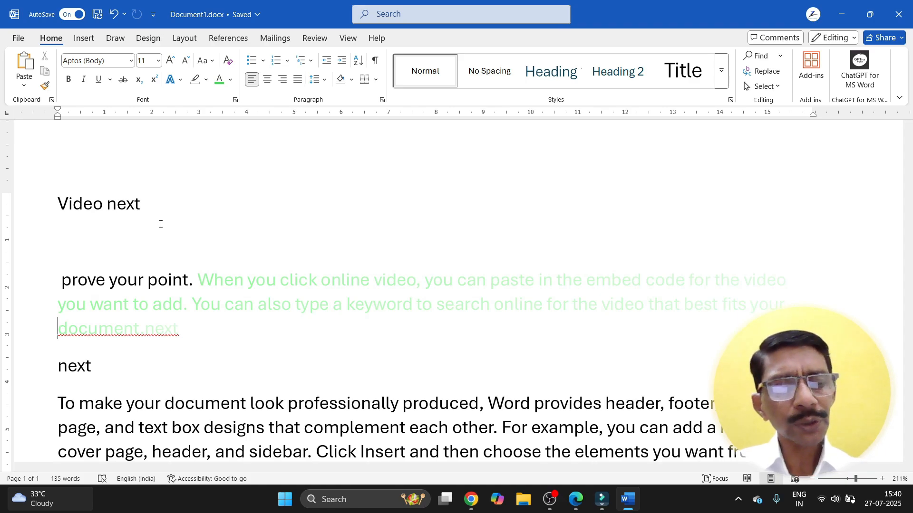
Step: Select the whole document and delete everything, leaving an empty page with 0 words
key(ctrl+a)
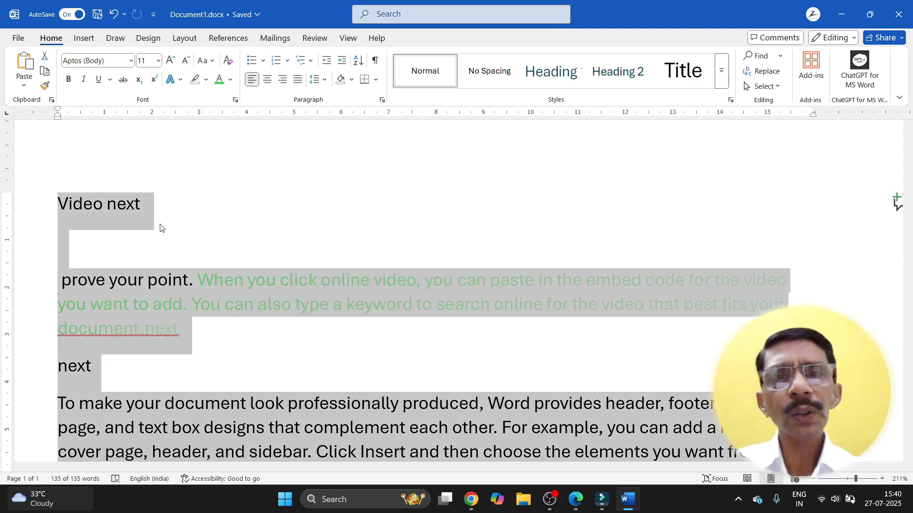
key(BackSpace)
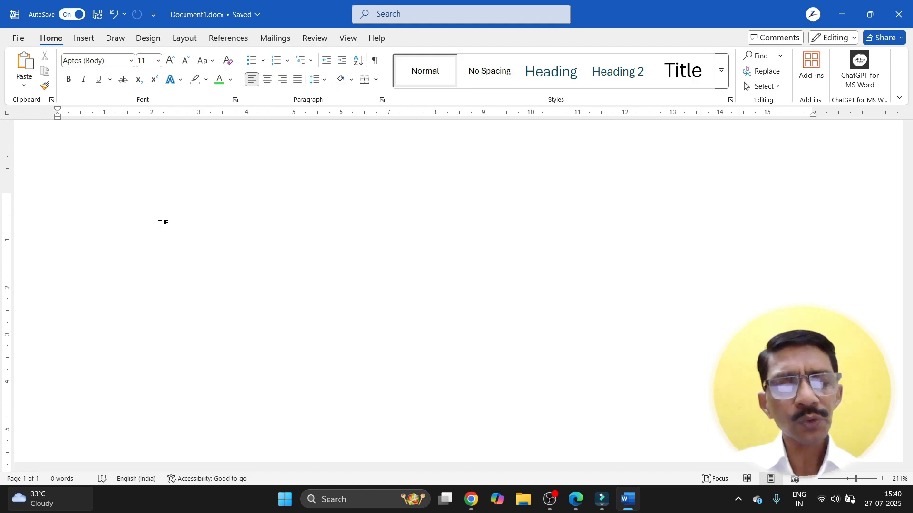
ctrl+scroll(160, 224, down, 5)
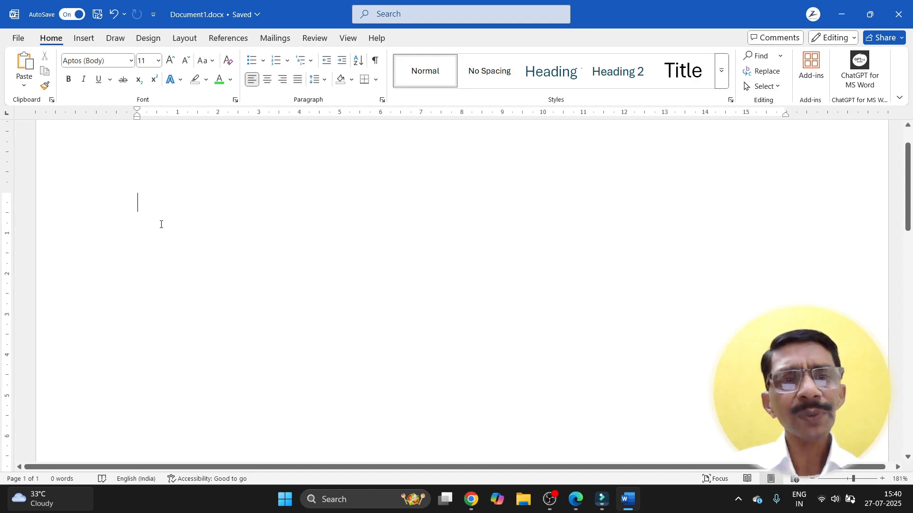
ctrl+scroll(158, 225, down, 1)
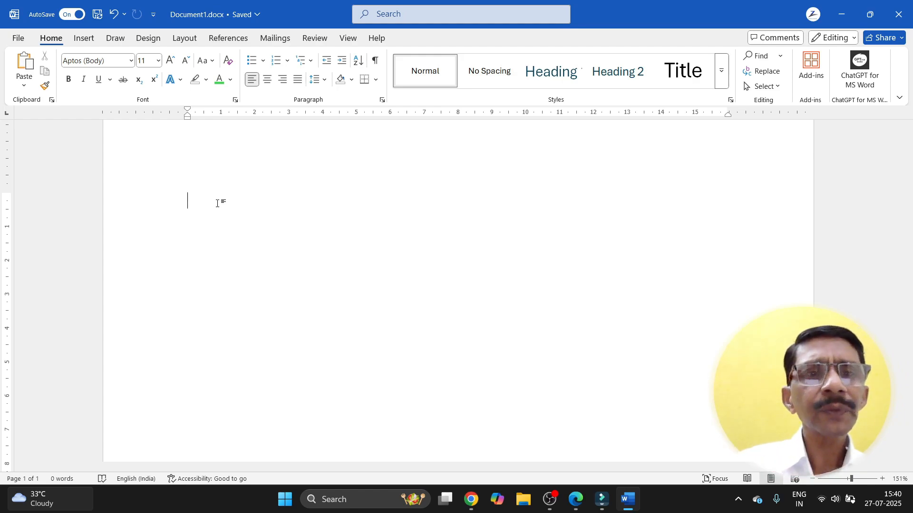
Step: Type COMPUTER TUTORIAL, FUNDAMENTAL, DESKTOP ICONS and FILING COMMAND on separate lines
text(COMPUTR)
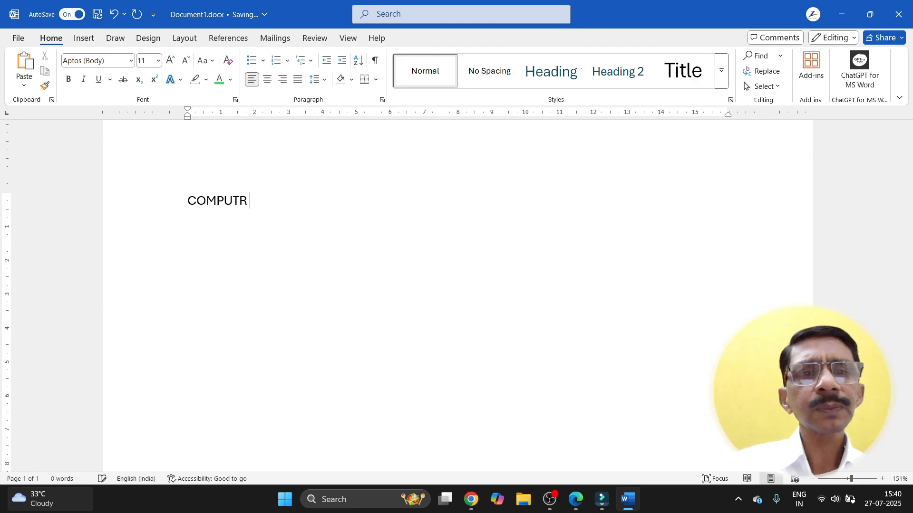
key(BackSpace)
text(ER TURO)
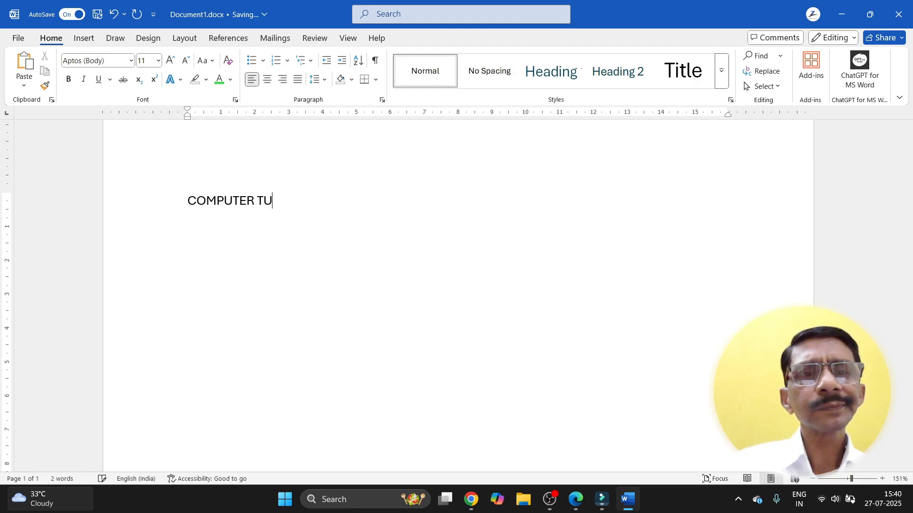
key(BackSpace)
key(BackSpace)
text(TORIAL)
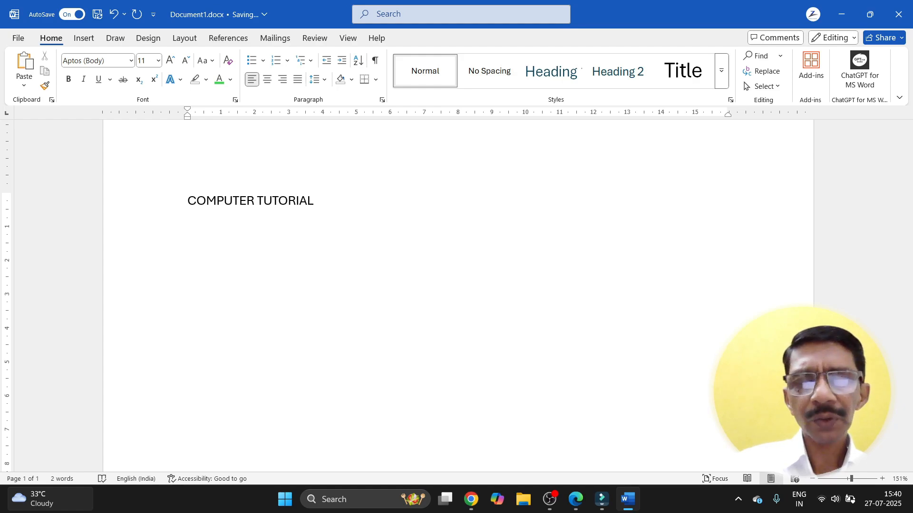
key(Return)
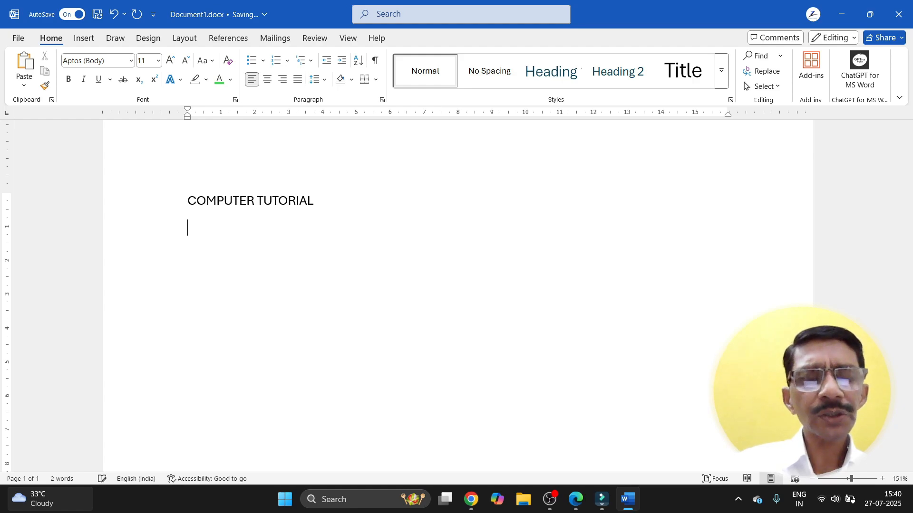
text(FUNDAM)
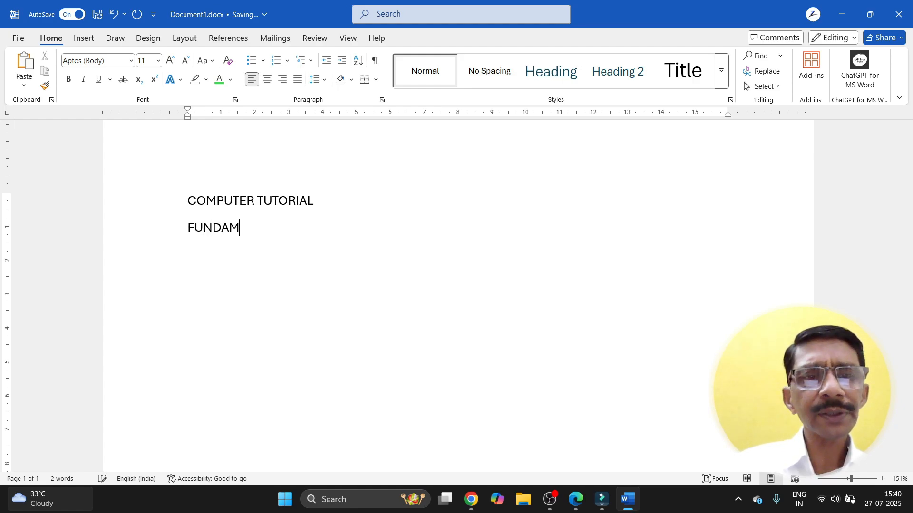
text(ENTAL)
key(Return)
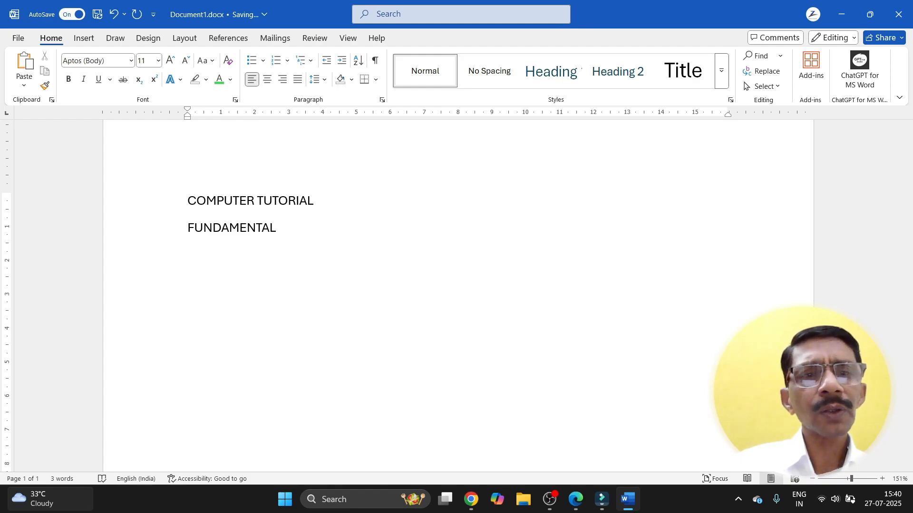
text(DESK)
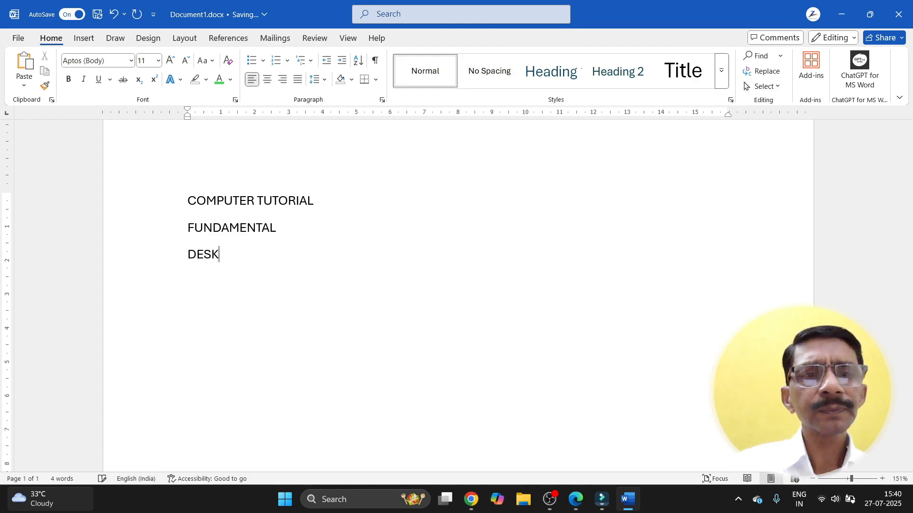
text(TOP)
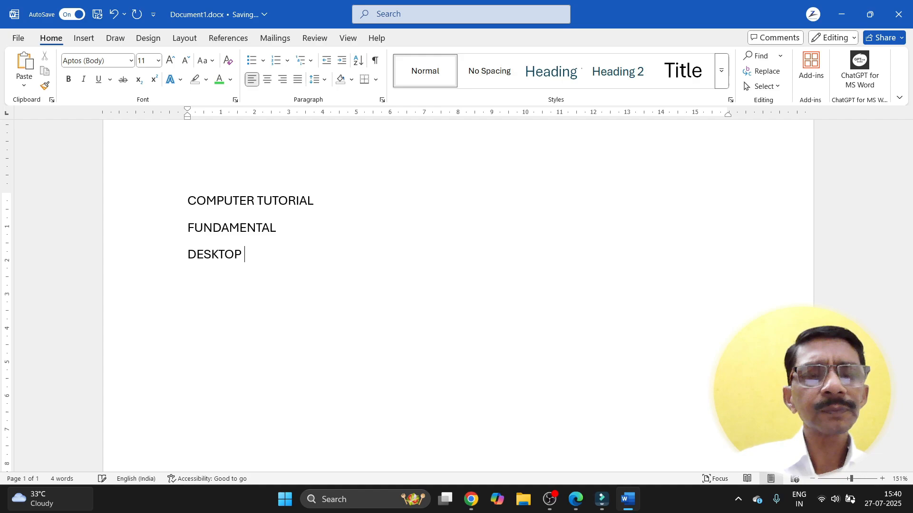
text( ICON)
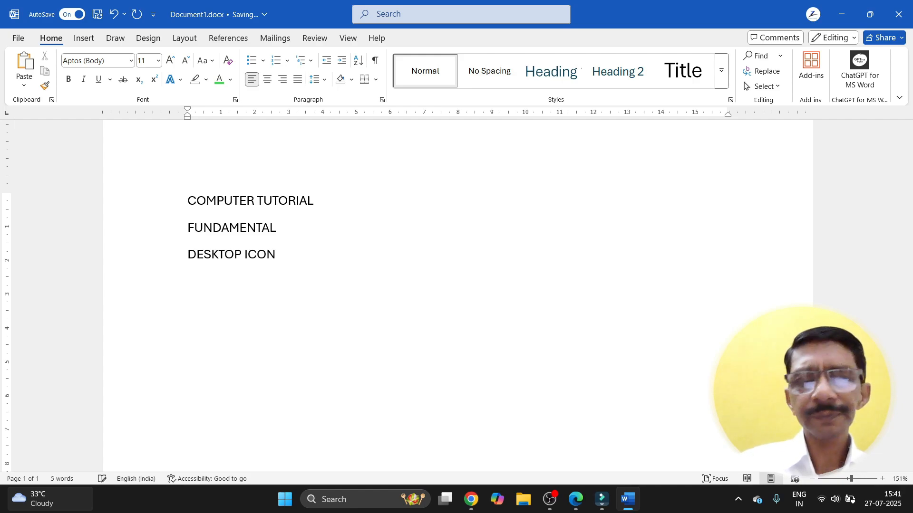
text(S)
key(Return)
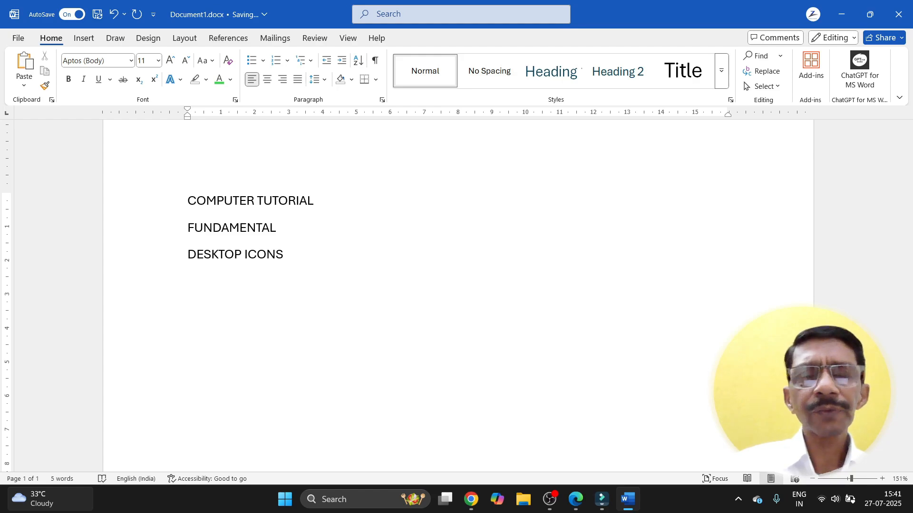
text(FILING)
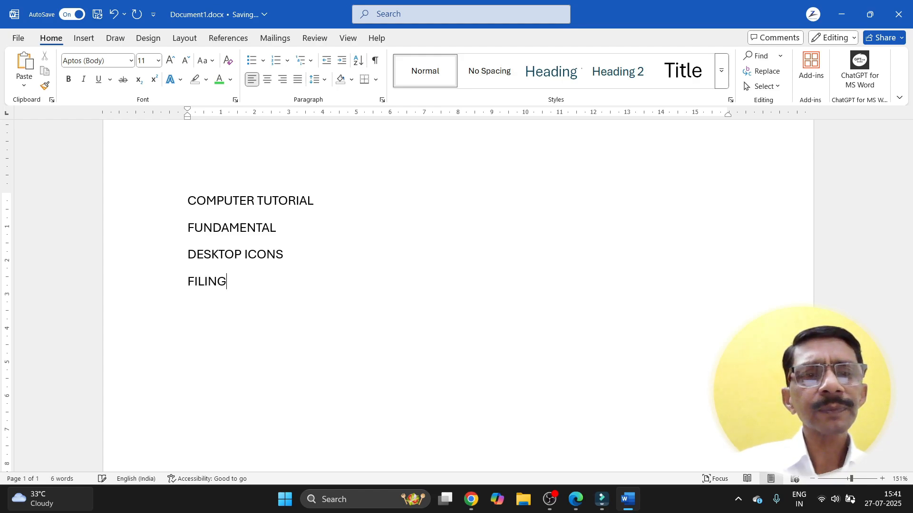
text( COMMAND)
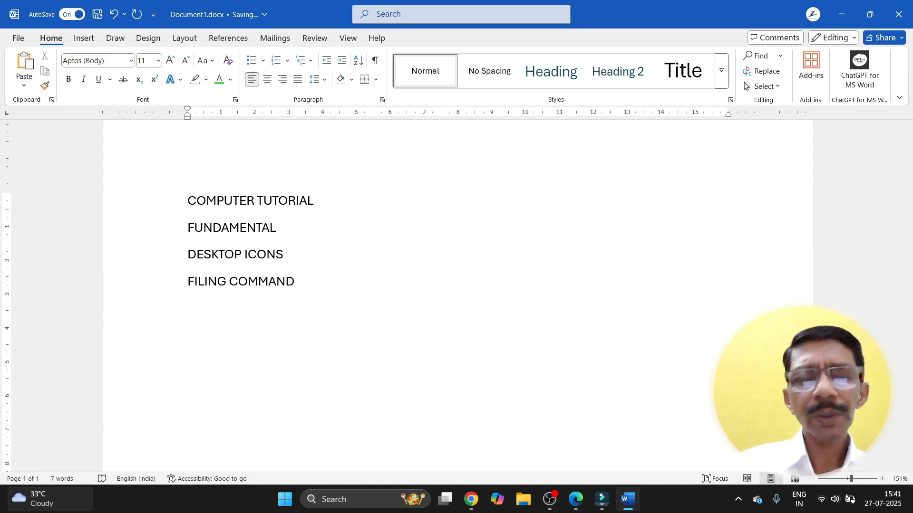
key(Return)
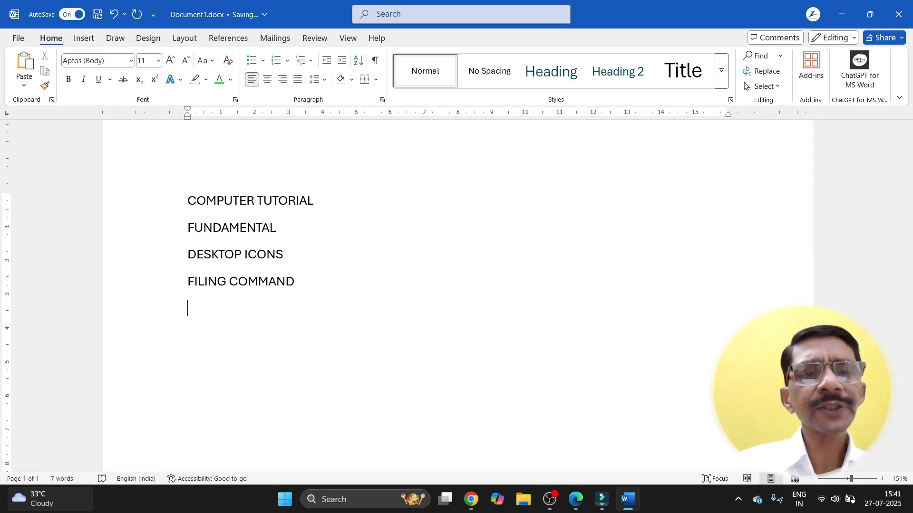
Step: Add the lines MS OFFICE, MS WOD, MS EXCEL and MS POWERPOINT
text(MS OFF)
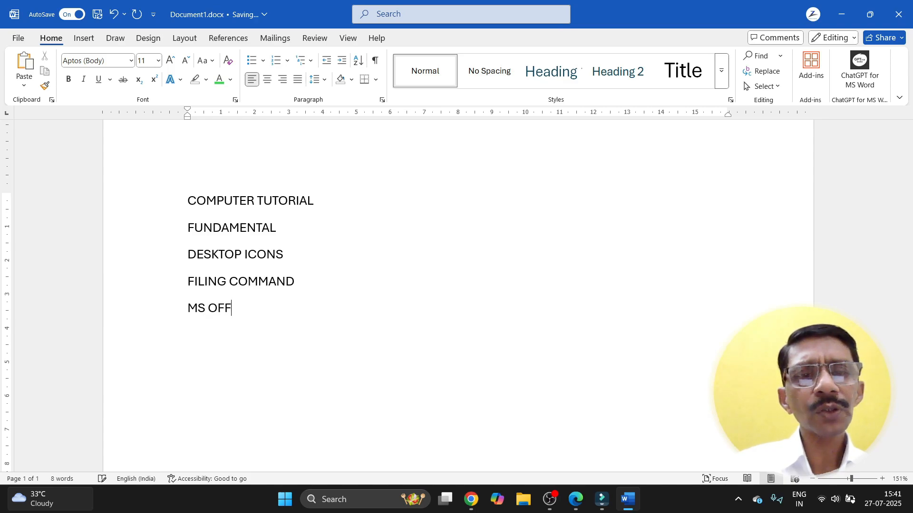
text(ICE )
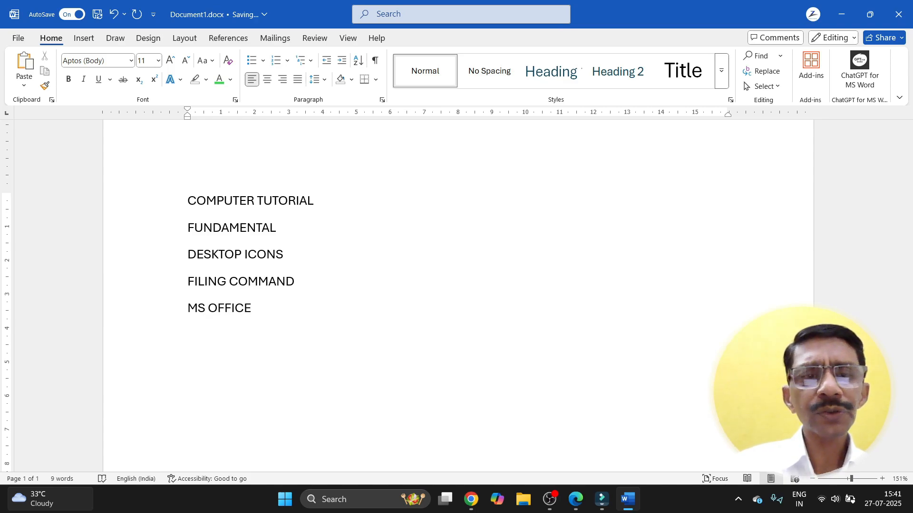
text(MS WOD)
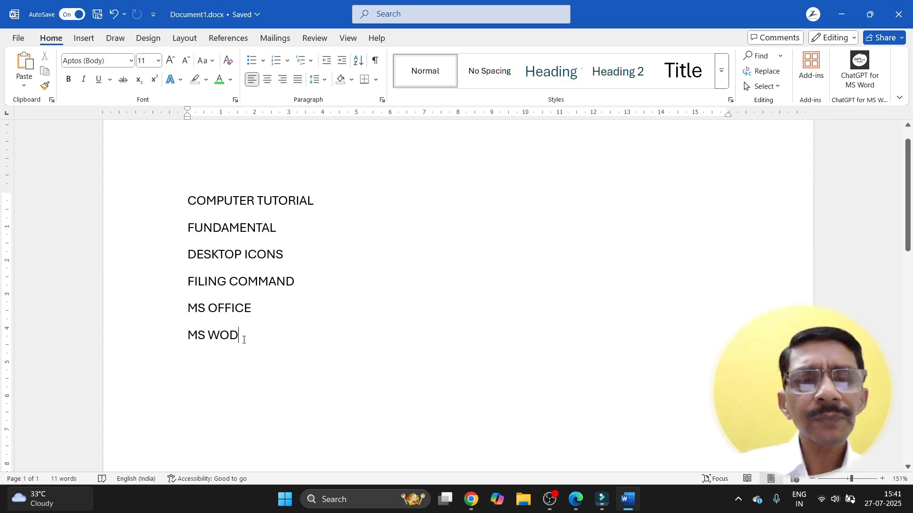
key(Return)
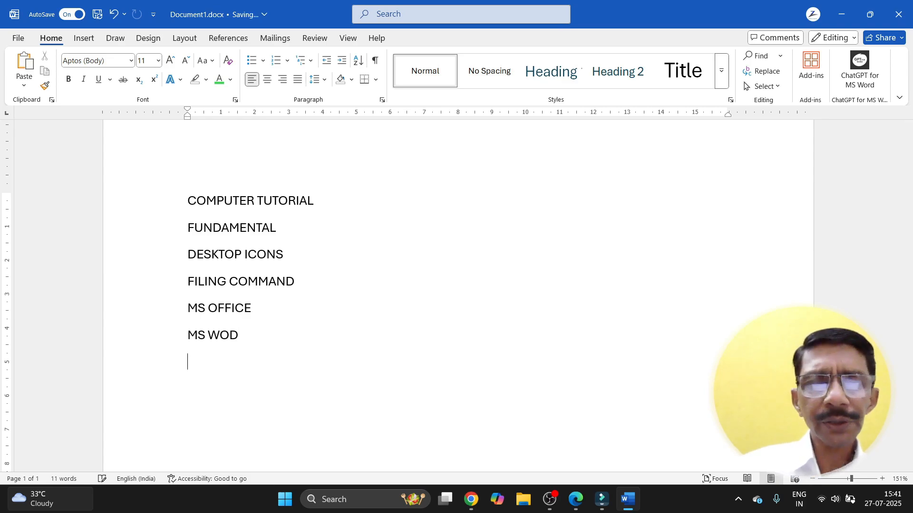
text(MS W)
key(BackSpace)
text(E)
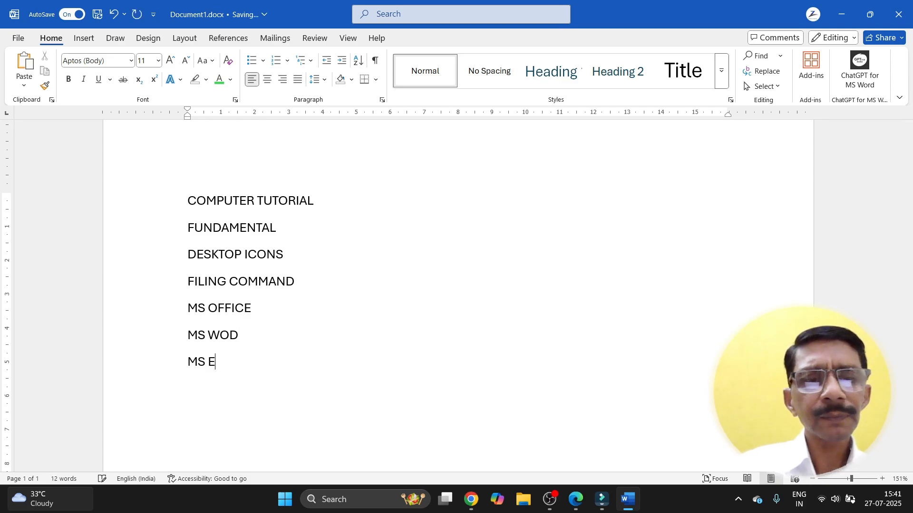
text(XCEL)
key(Return)
text(M)
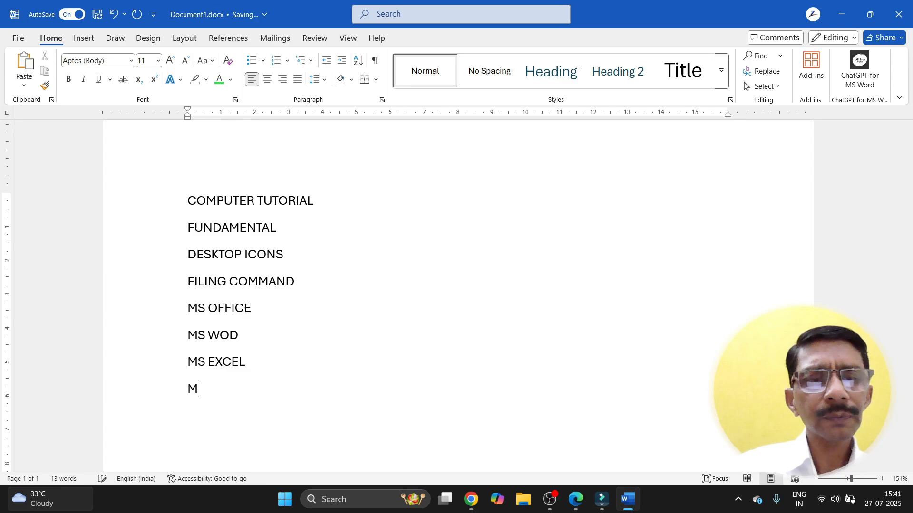
text(S POWER)
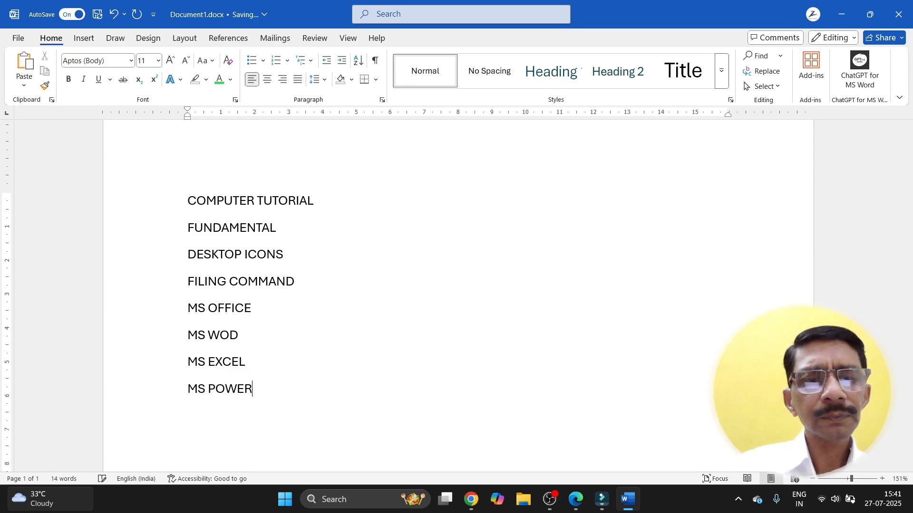
text(POINT)
key(Return)
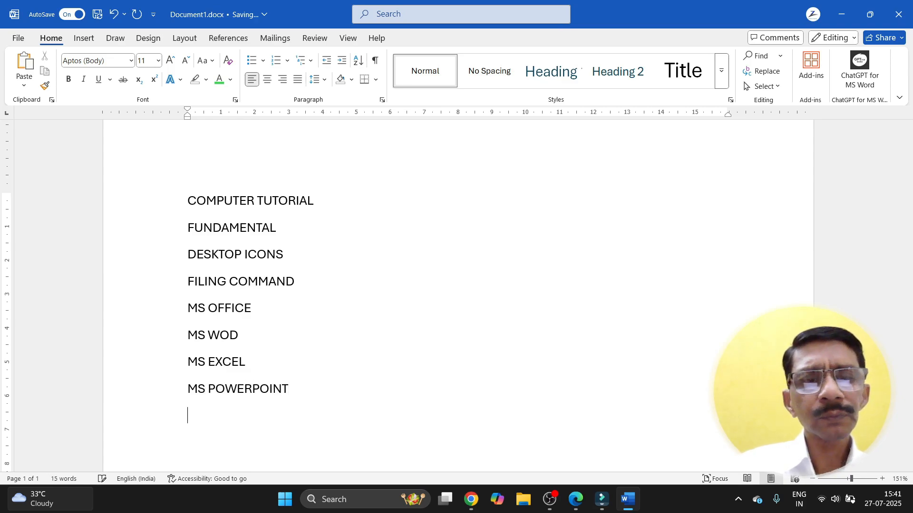
Step: Add INTERNET, BROWSING, LOADING, UPLOADING and MAILING, each on its own line
text(INTERN)
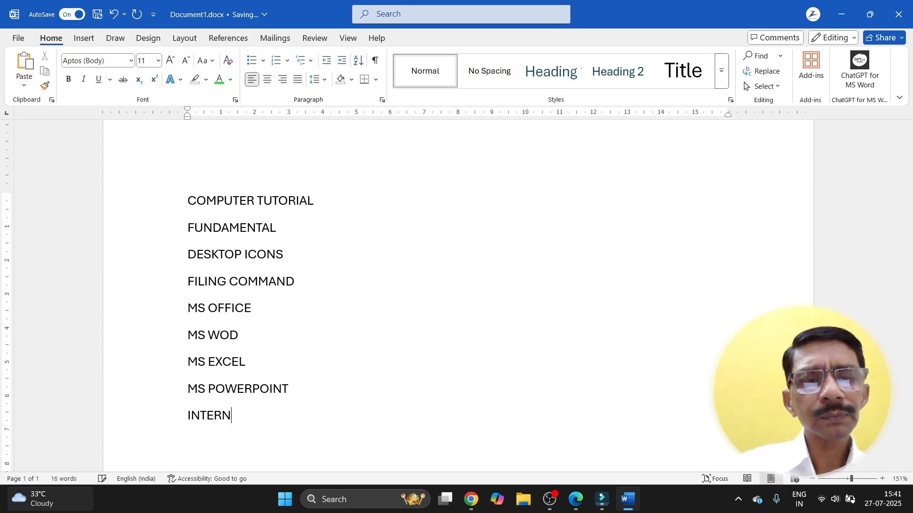
text(ET)
key(Return)
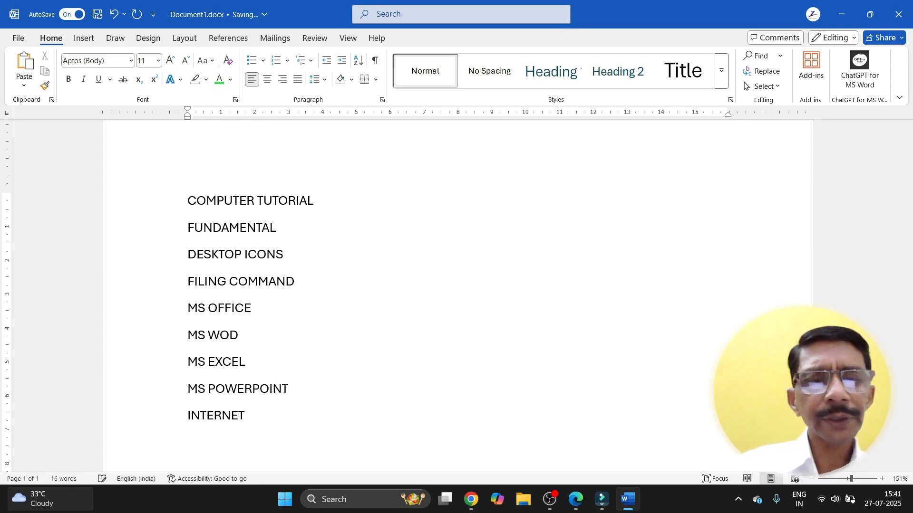
text(BROSWIN)
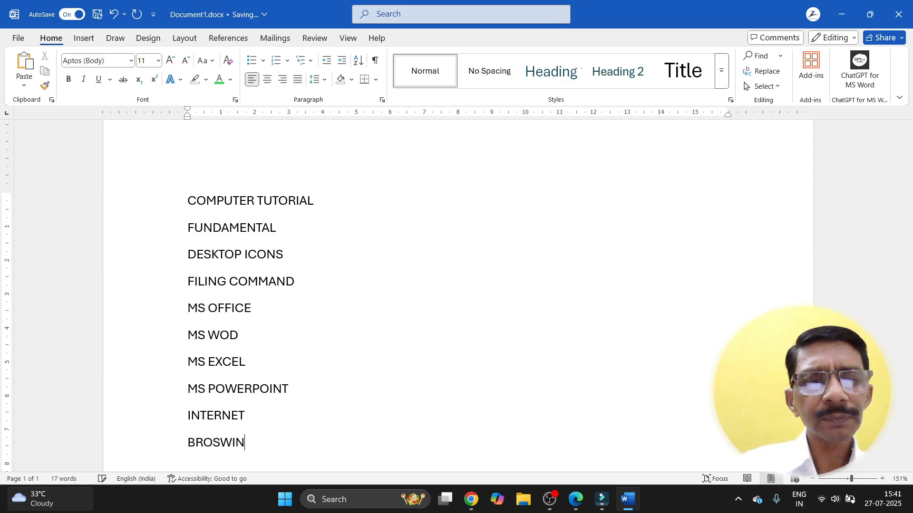
key(BackSpace)
key(BackSpace)
key(BackSpace)
key(BackSpace)
text(W)
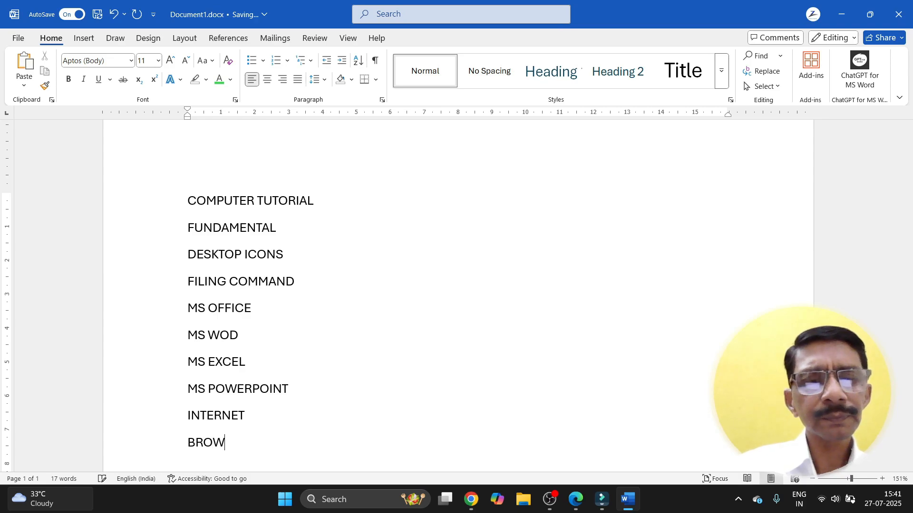
text(SING)
key(Return)
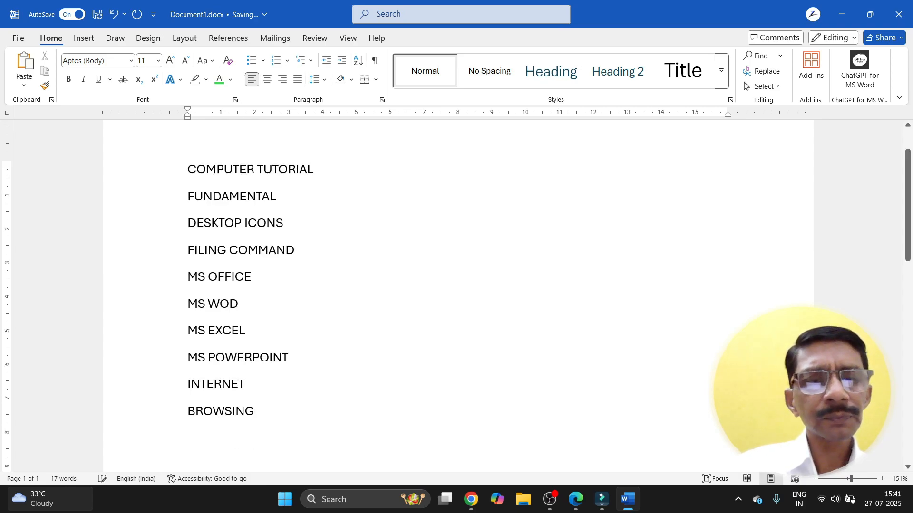
text(SU)
key(BackSpace)
key(BackSpace)
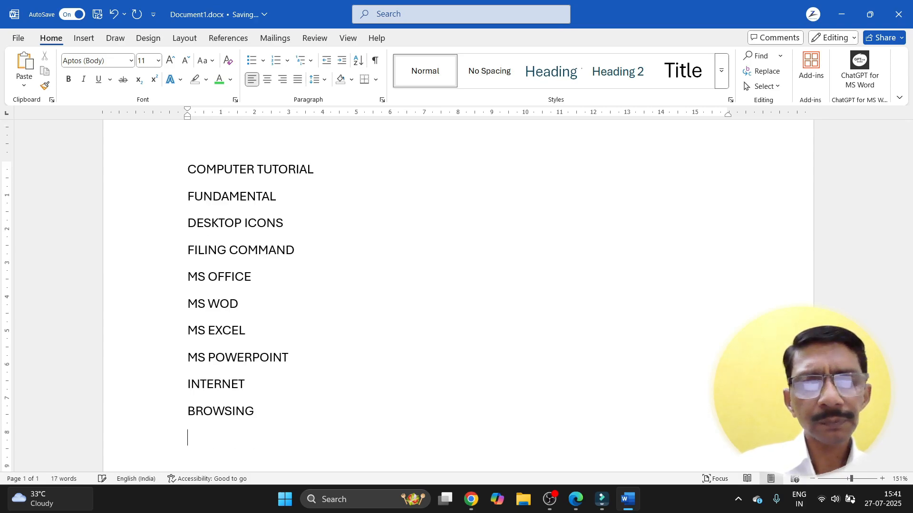
text(LOADING)
key(Return)
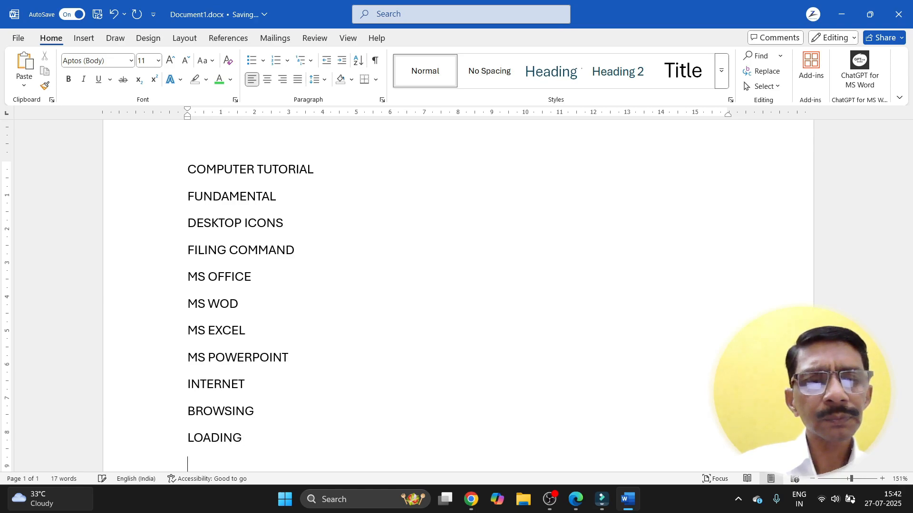
text(UPLOADING)
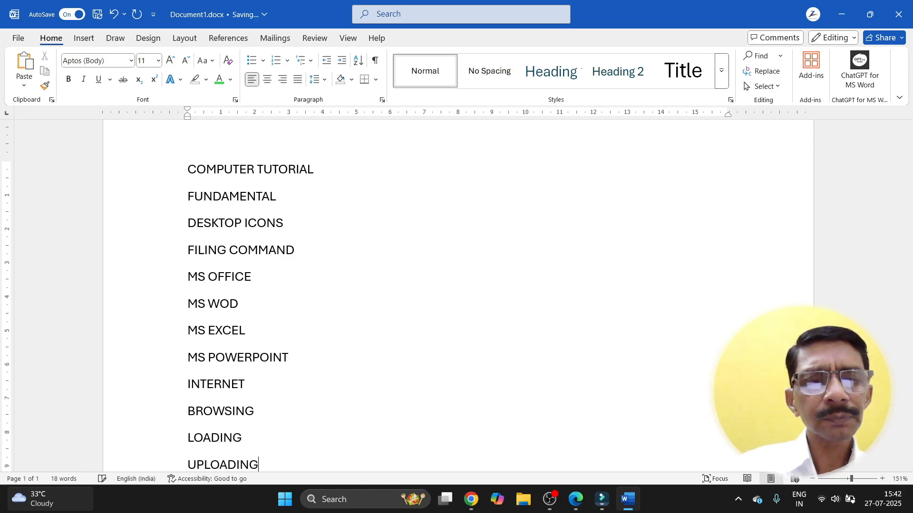
key(Return)
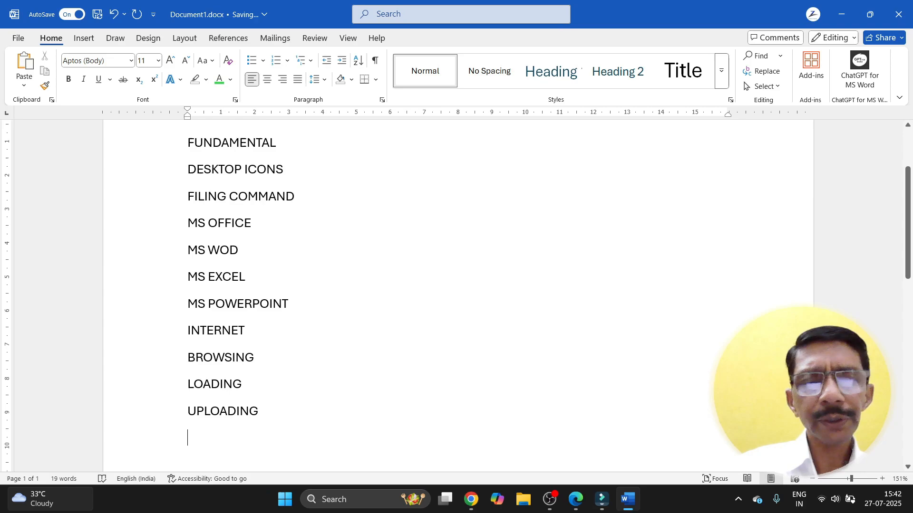
text(MAILING)
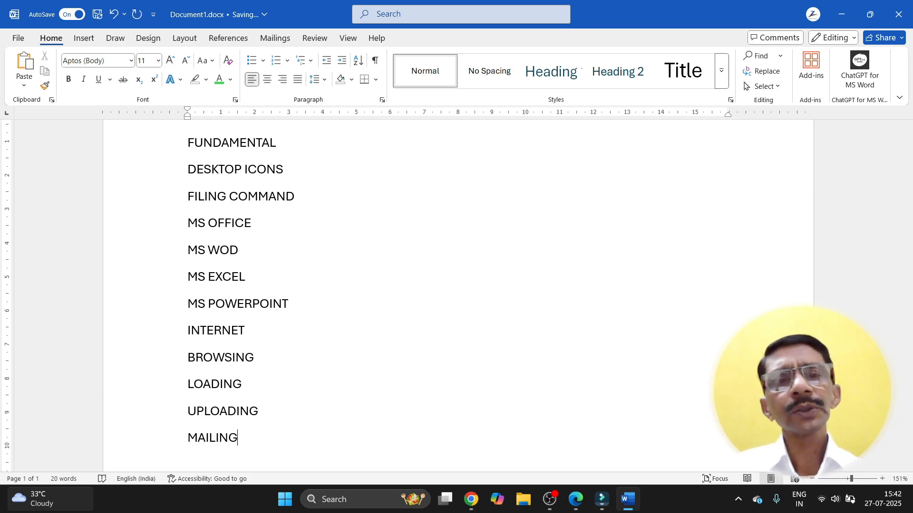
scroll(456, 295, up, 3)
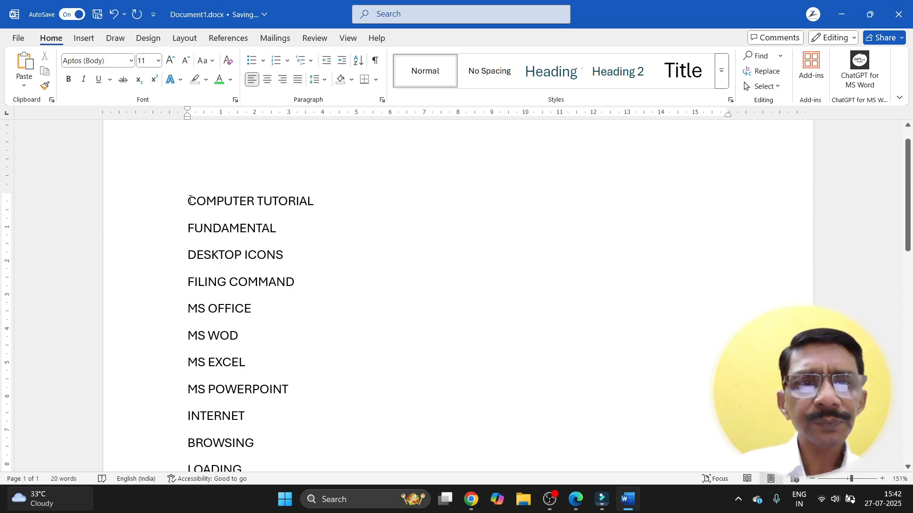
Step: Make the COMPUTER TUTORIAL title bold with a thick underline
drag(190, 195, 319, 202)
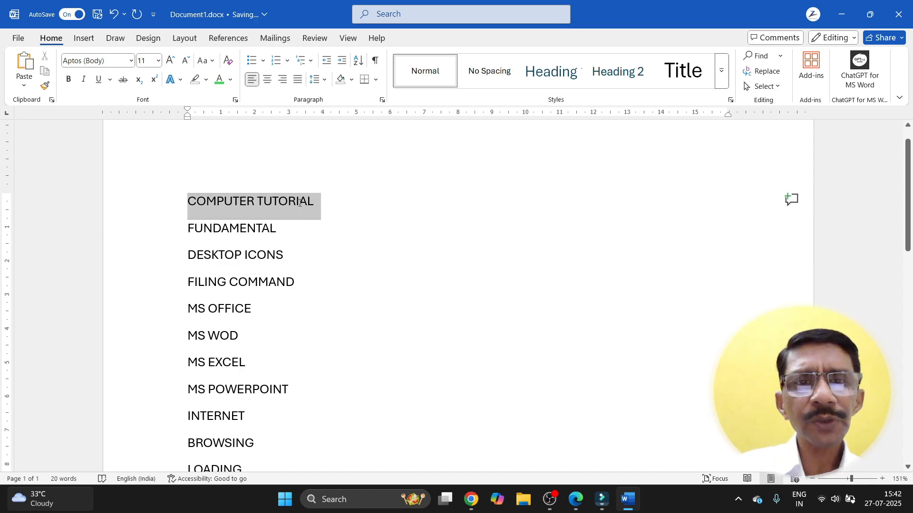
click(69, 80)
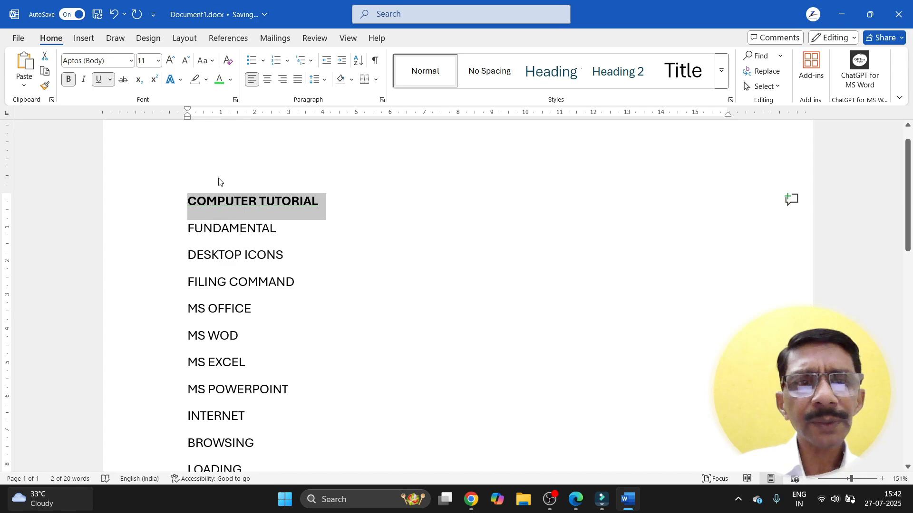
click(110, 81)
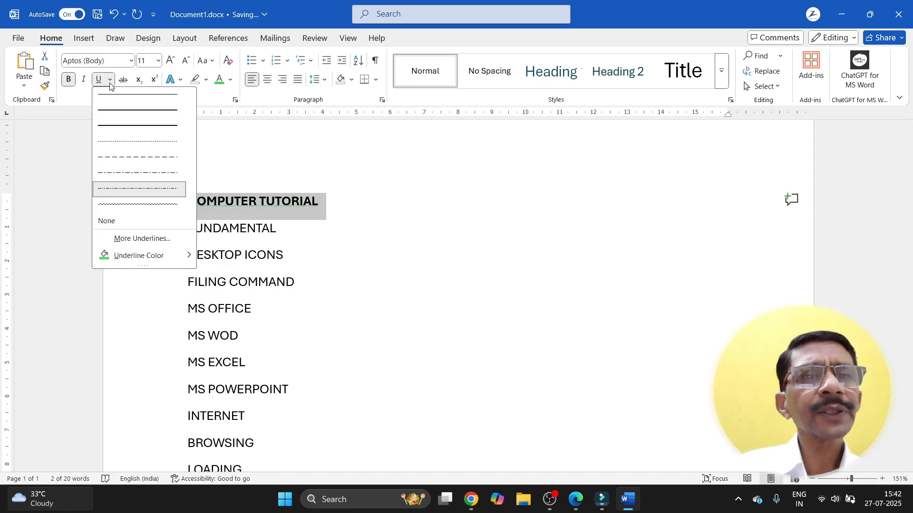
click(117, 126)
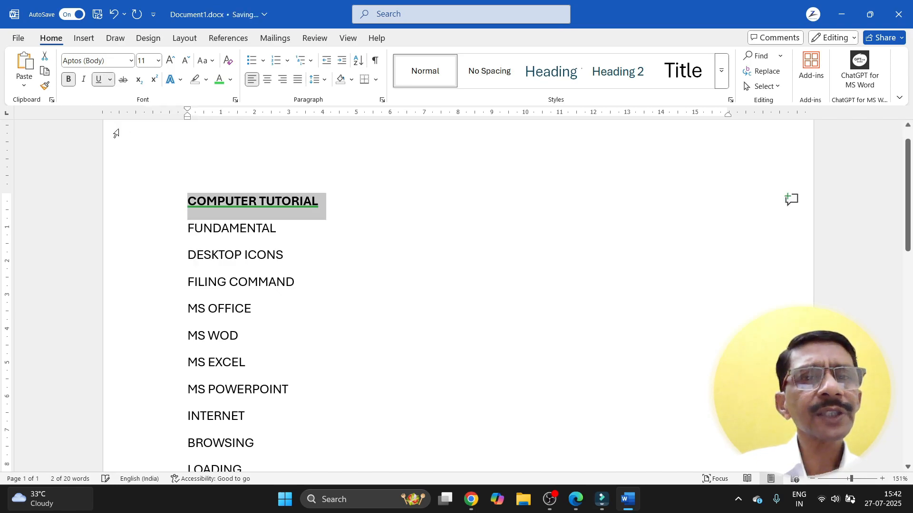
Step: Change the title's underline to black and switch it to a thin single line
click(110, 81)
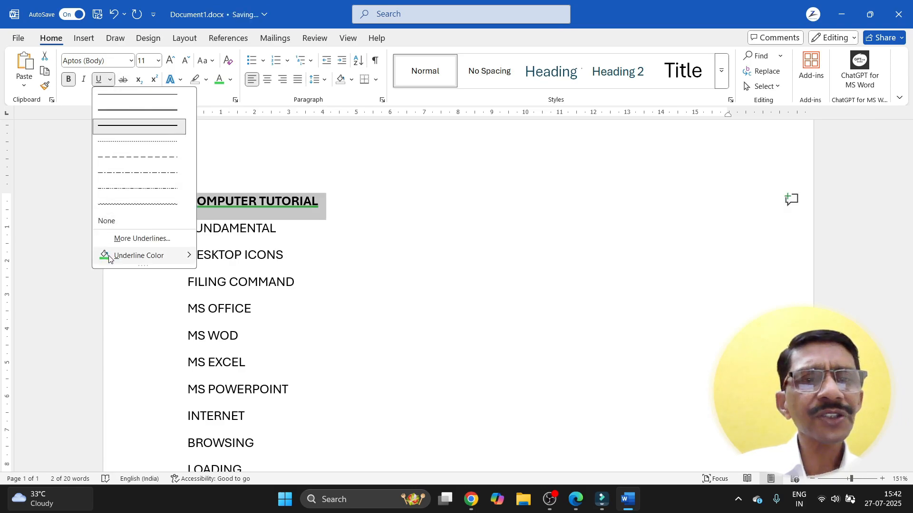
mouse_move(109, 259)
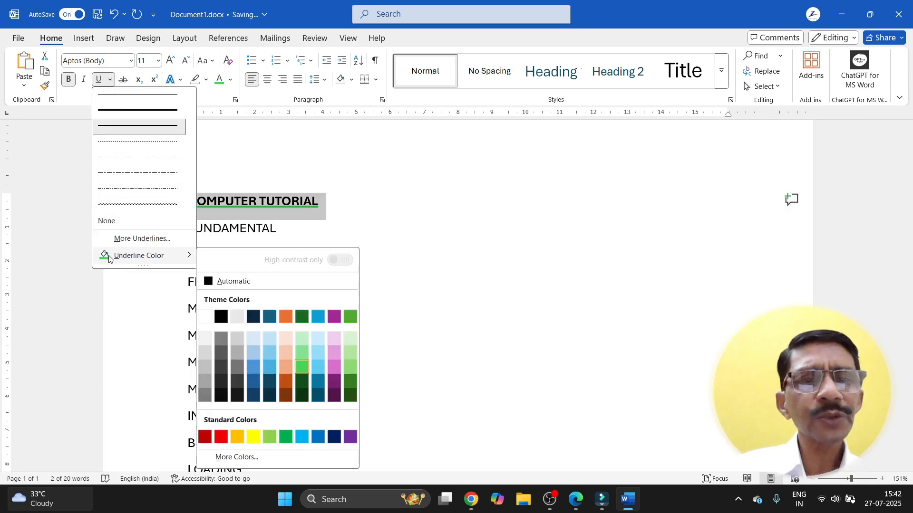
click(220, 317)
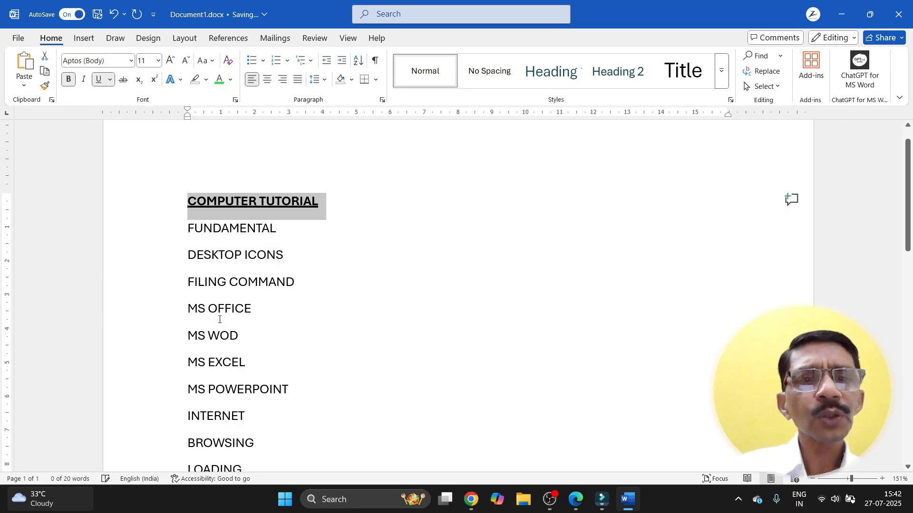
click(112, 80)
click(114, 95)
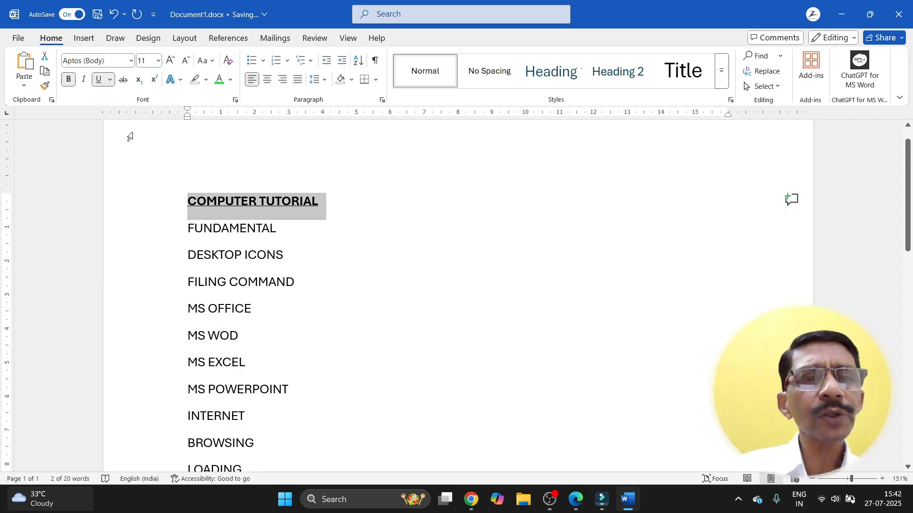
click(296, 243)
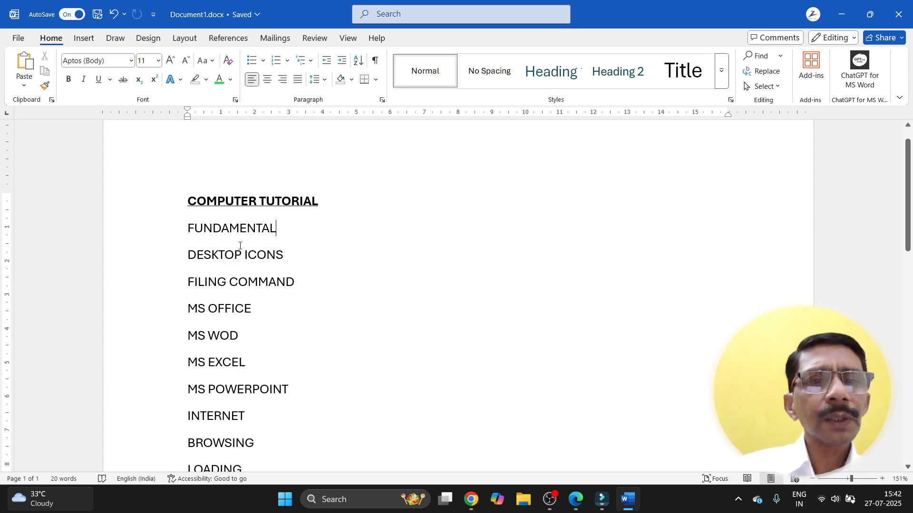
Step: Apply solid round bullets from the Bullet Library to FUNDAMENTAL, DESKTOP ICONS and FILING COMMAND
drag(187, 227, 287, 284)
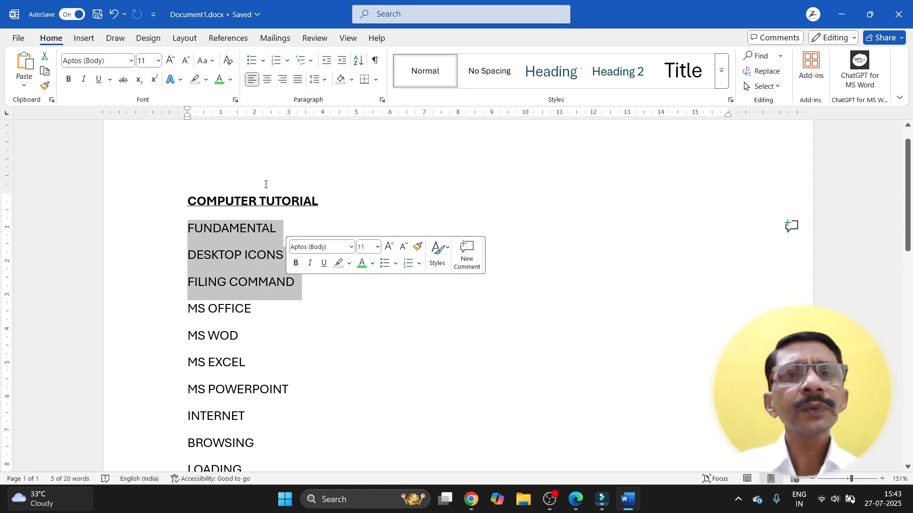
click(264, 61)
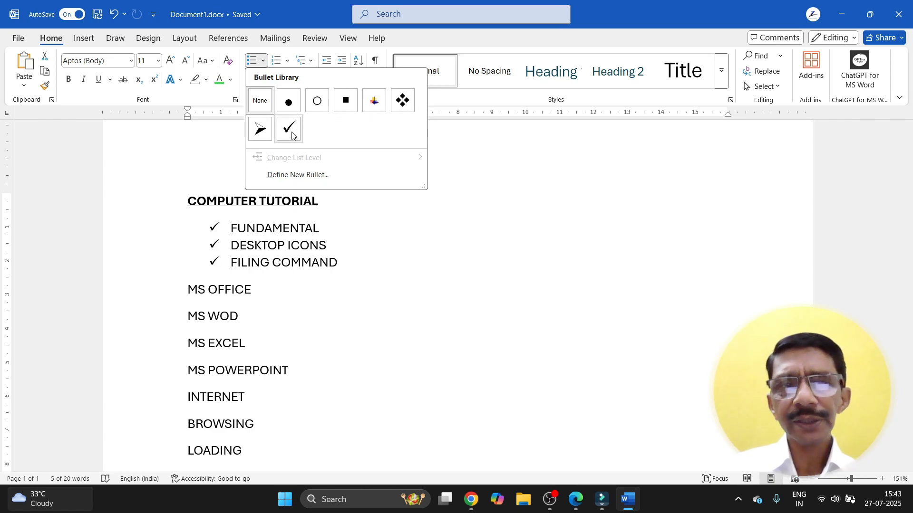
click(288, 104)
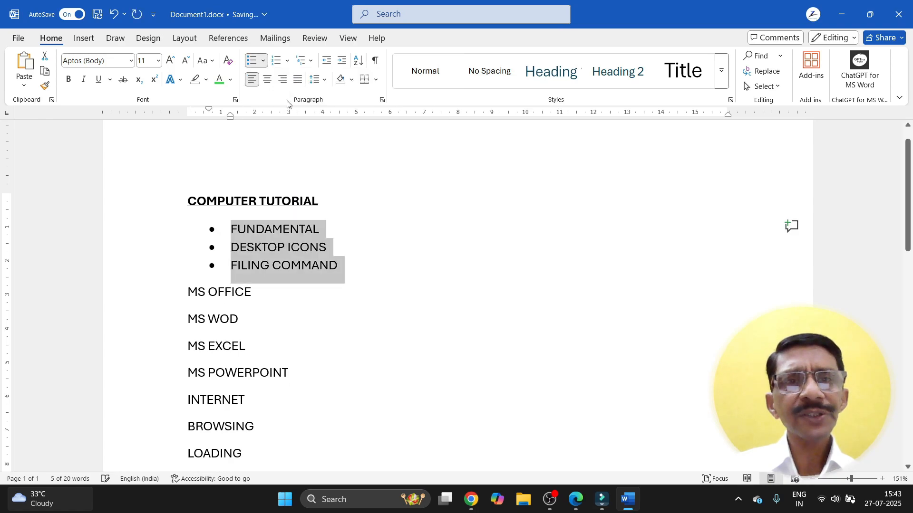
click(279, 298)
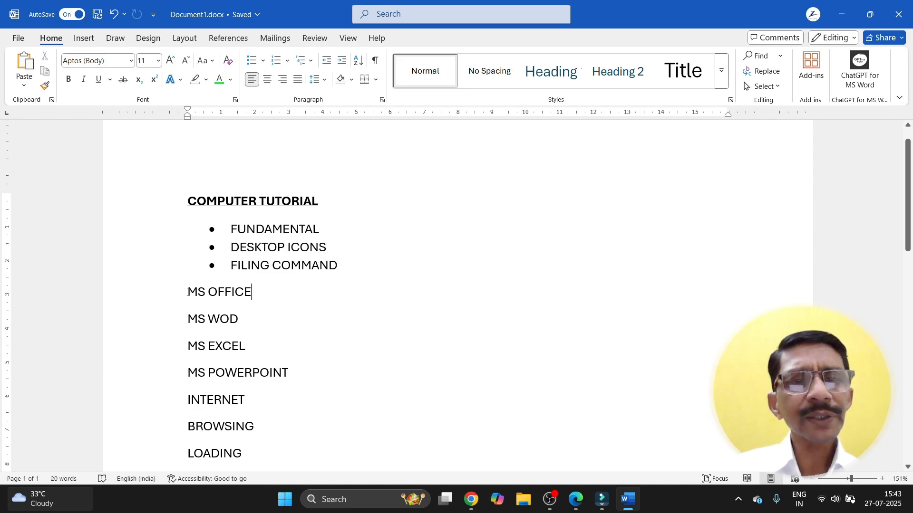
drag(190, 293, 250, 298)
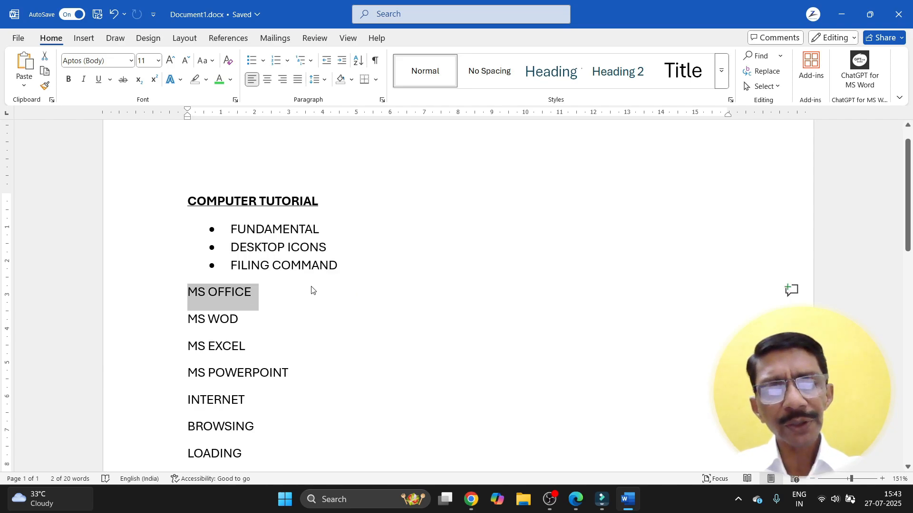
Step: Make the MS OFFICE line bold and underlined
key(ctrl+b)
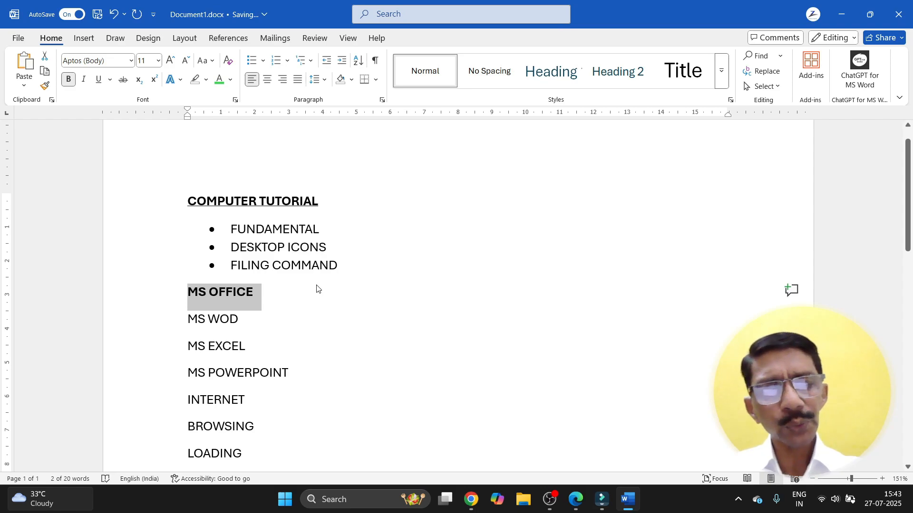
key(ctrl+u)
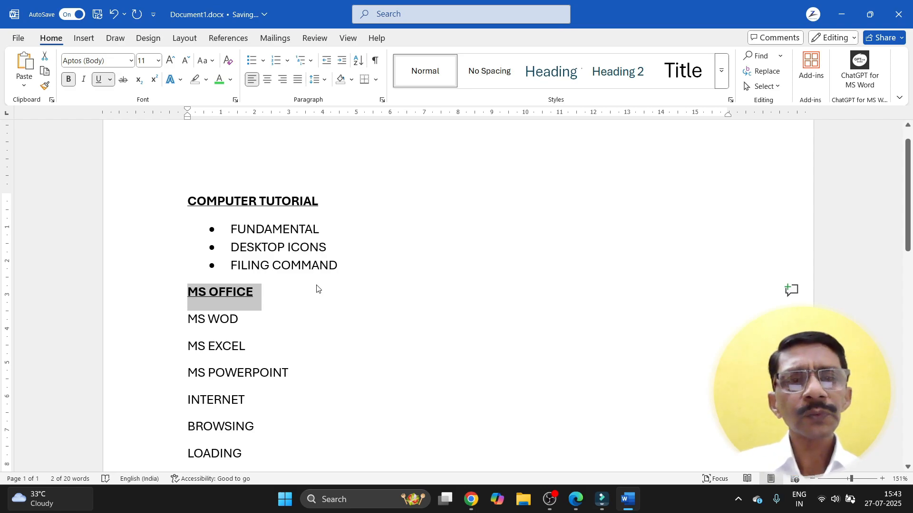
click(317, 288)
Step: Give MS WOD, MS EXCEL and MS POWERPOINT round filled bullets
scroll(304, 280, down, 2)
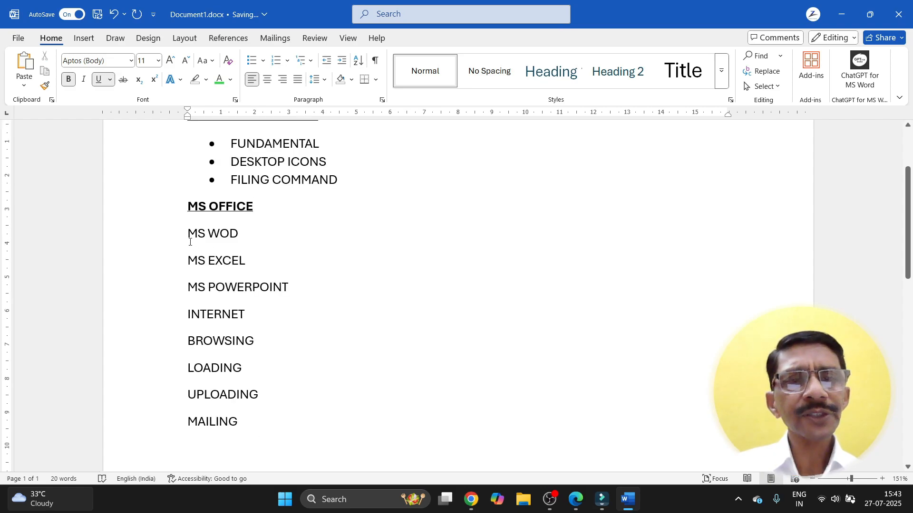
drag(190, 240, 232, 261)
drag(284, 281, 290, 284)
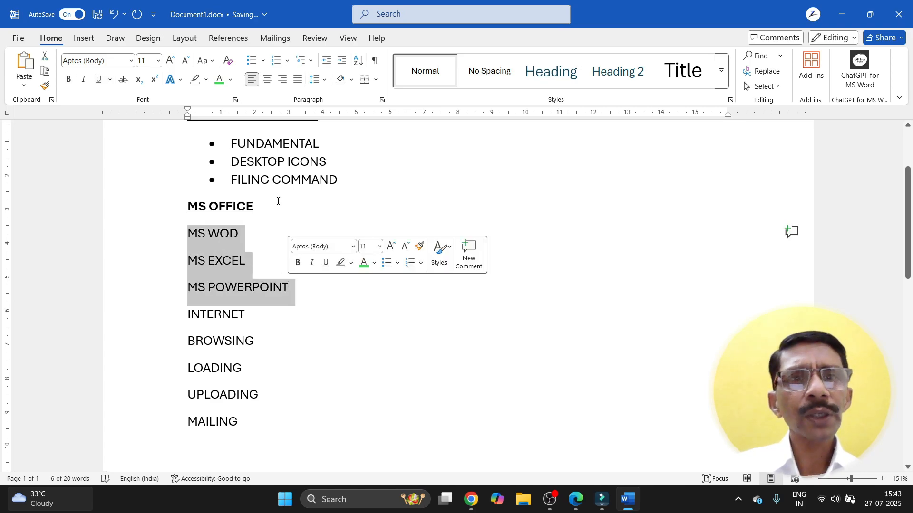
click(263, 60)
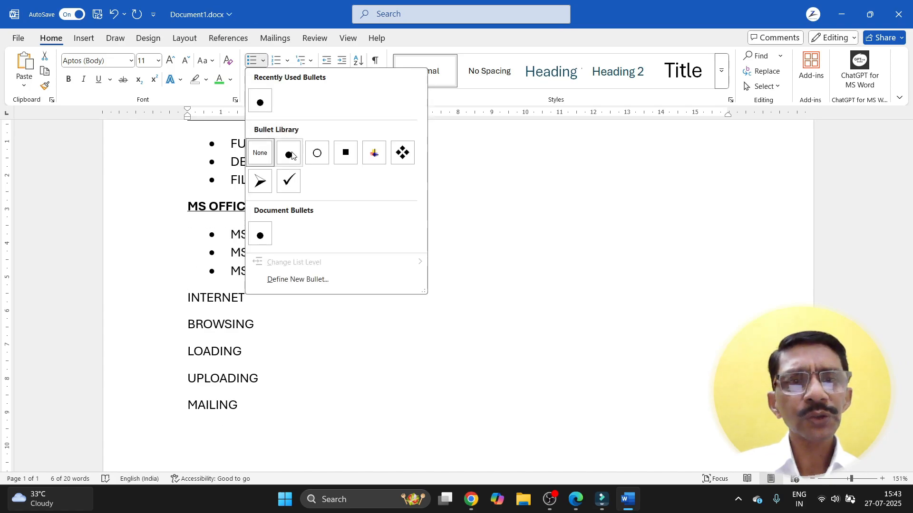
click(292, 155)
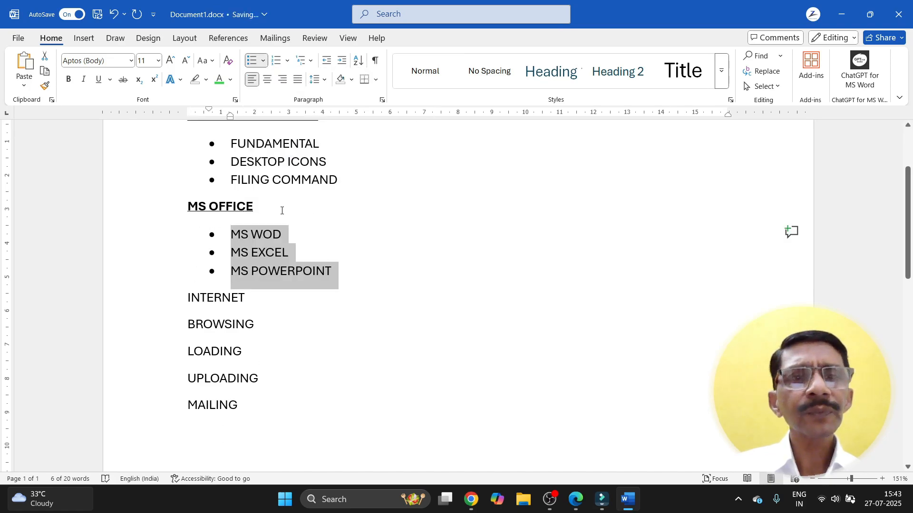
click(309, 215)
scroll(309, 215, up, 1)
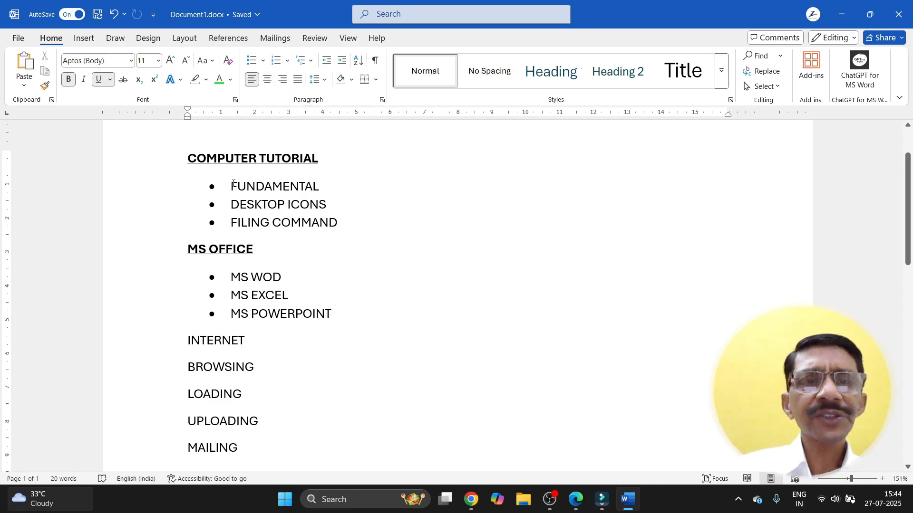
Step: Replace the bullets on FUNDAMENTAL, DESKTOP ICONS and FILING COMMAND with 1. 2. 3. numbering
drag(233, 185, 321, 224)
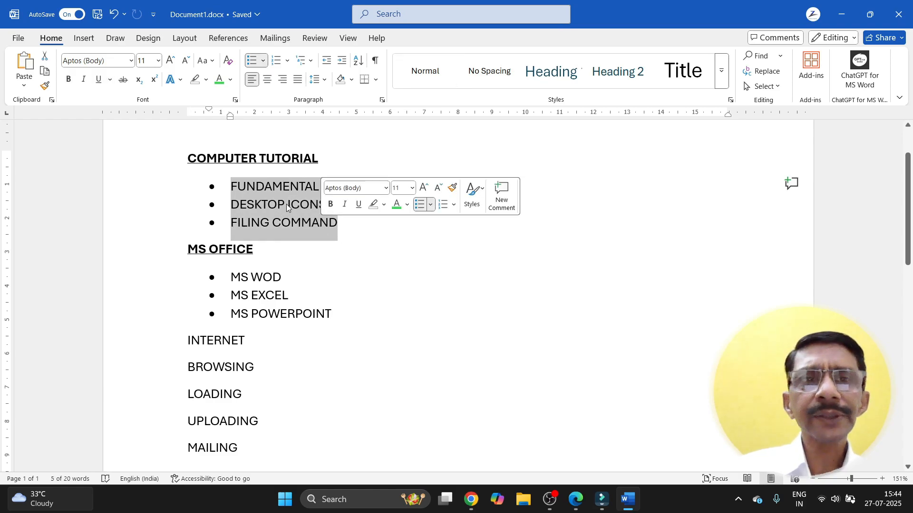
click(288, 61)
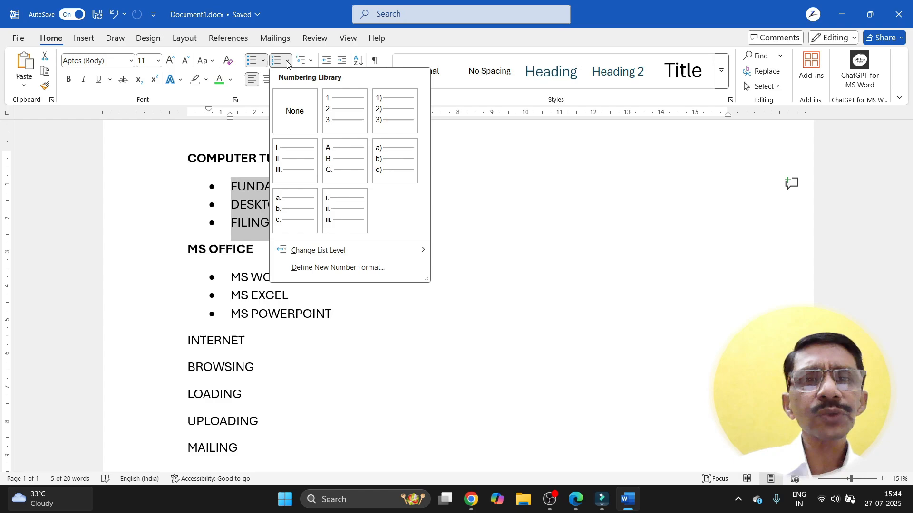
click(336, 113)
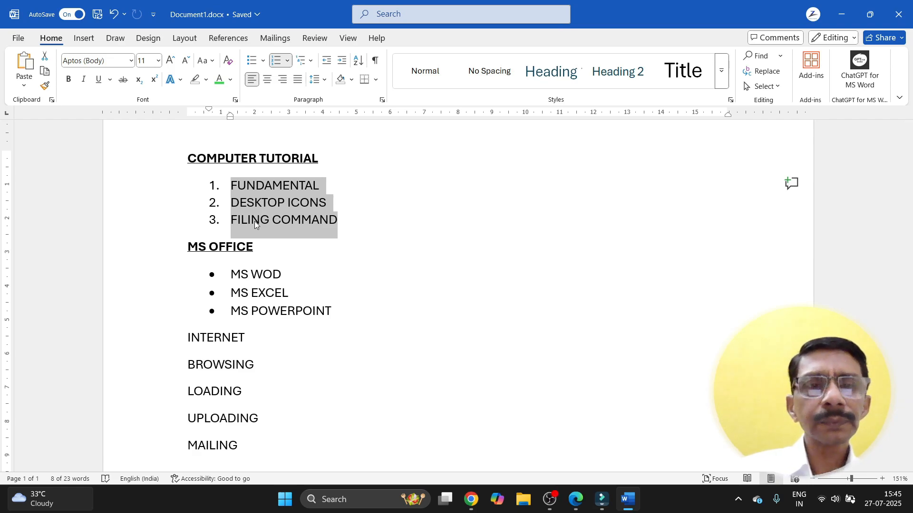
click(271, 255)
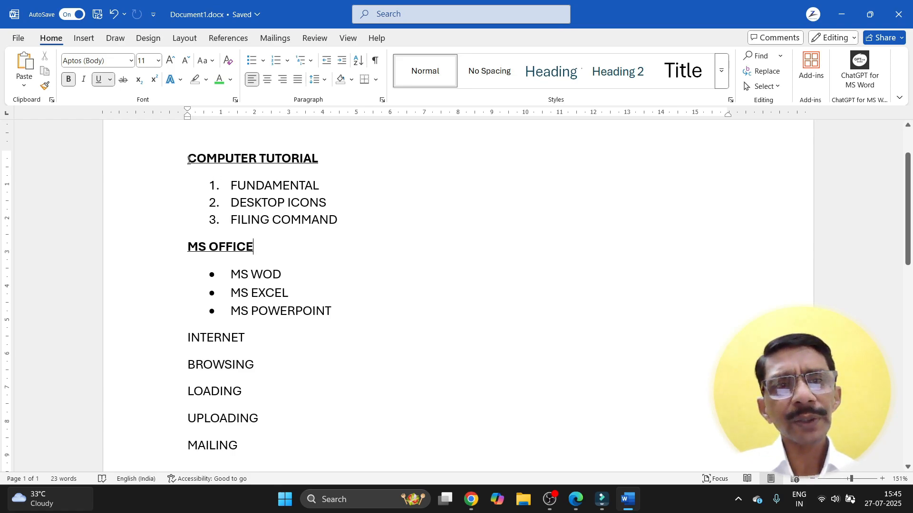
Step: Reselect the three numbered items FUNDAMENTAL through FILING COMMAND
drag(189, 161, 256, 258)
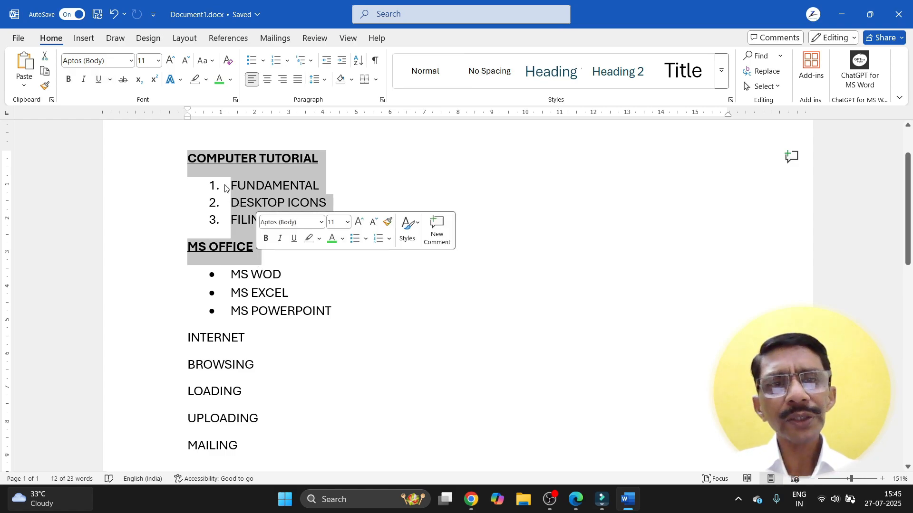
click(296, 255)
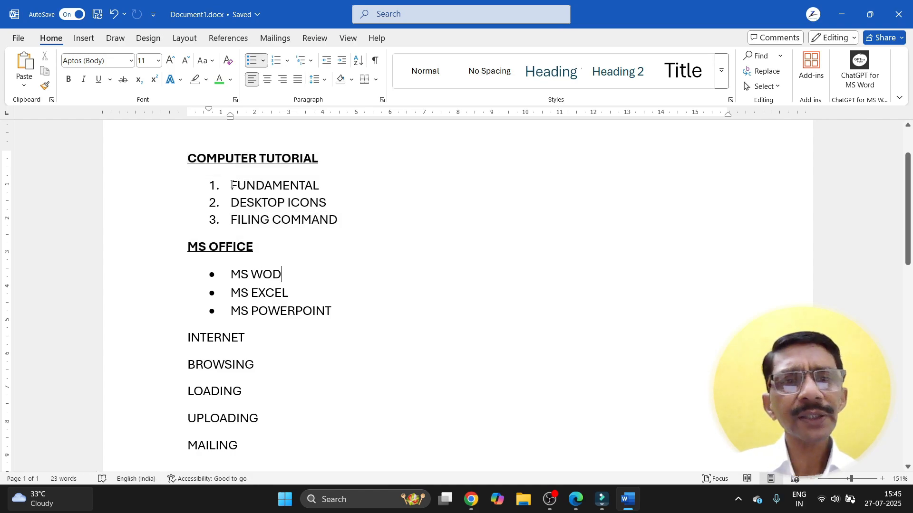
drag(232, 185, 329, 222)
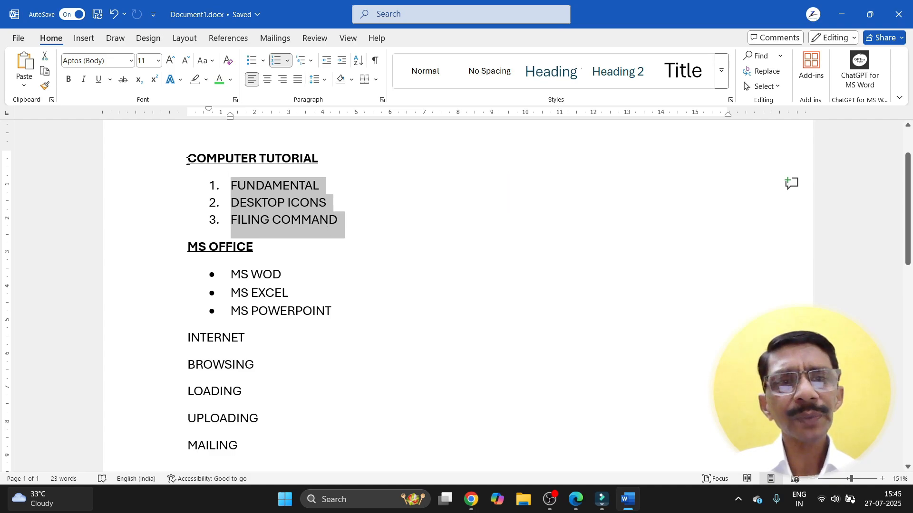
drag(188, 159, 340, 312)
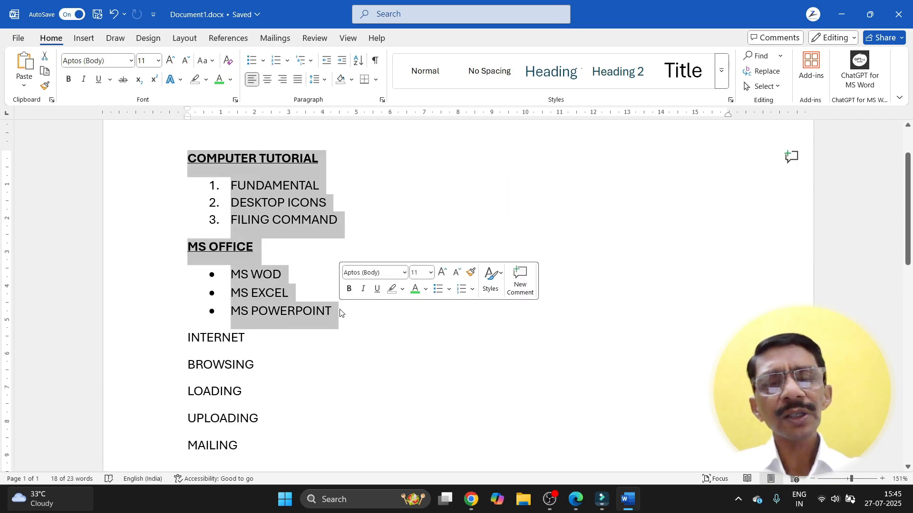
click(271, 249)
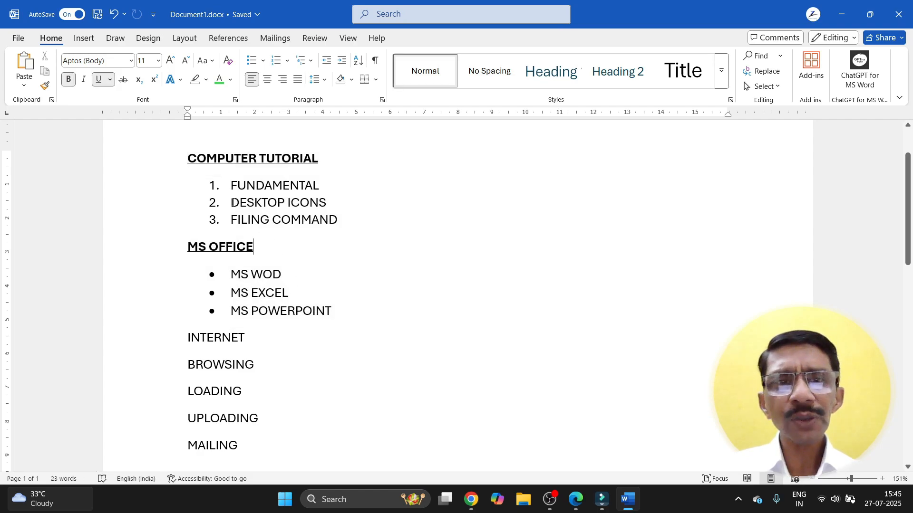
drag(230, 185, 304, 218)
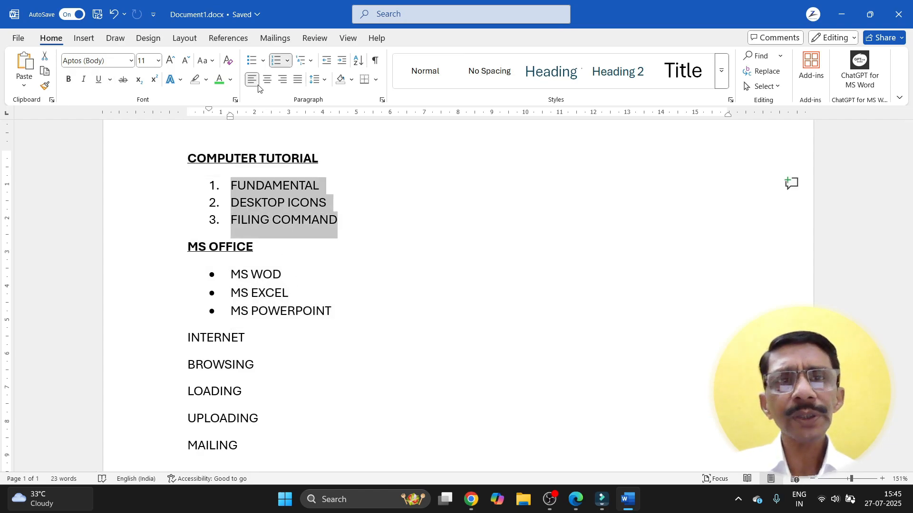
Step: Set Numbering to None on the three topics and Bullets to None on the MS lines
click(288, 61)
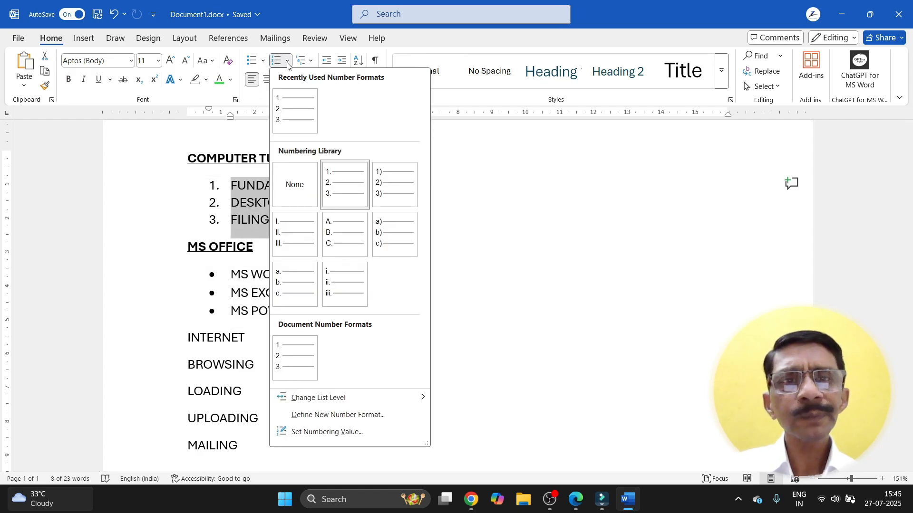
click(286, 195)
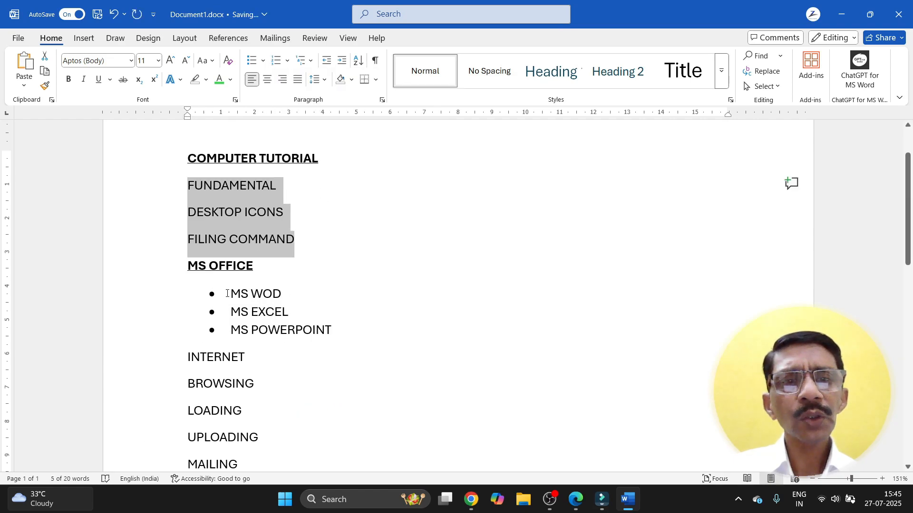
drag(227, 294, 335, 338)
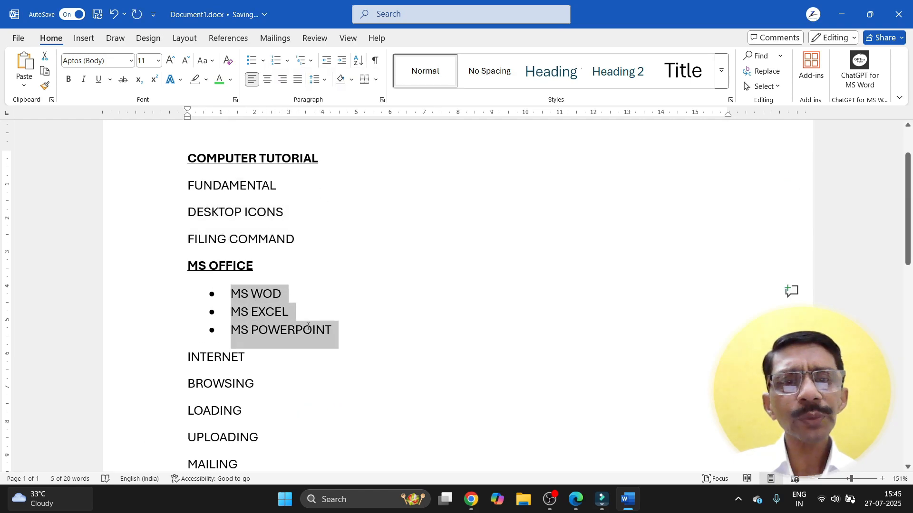
click(262, 60)
click(265, 152)
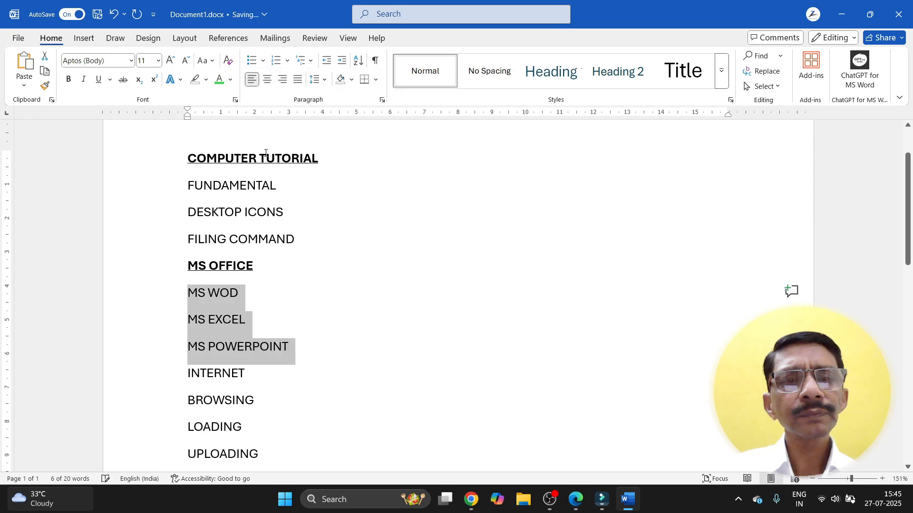
click(304, 293)
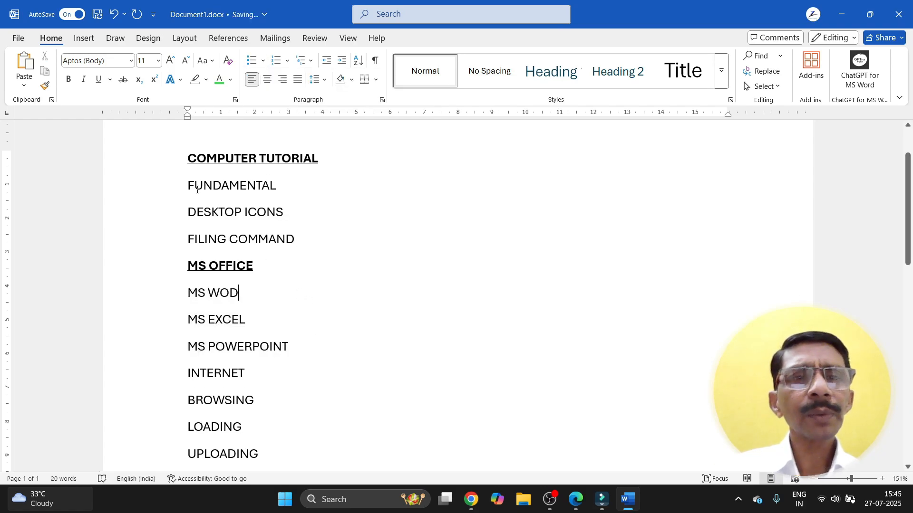
drag(189, 156, 295, 346)
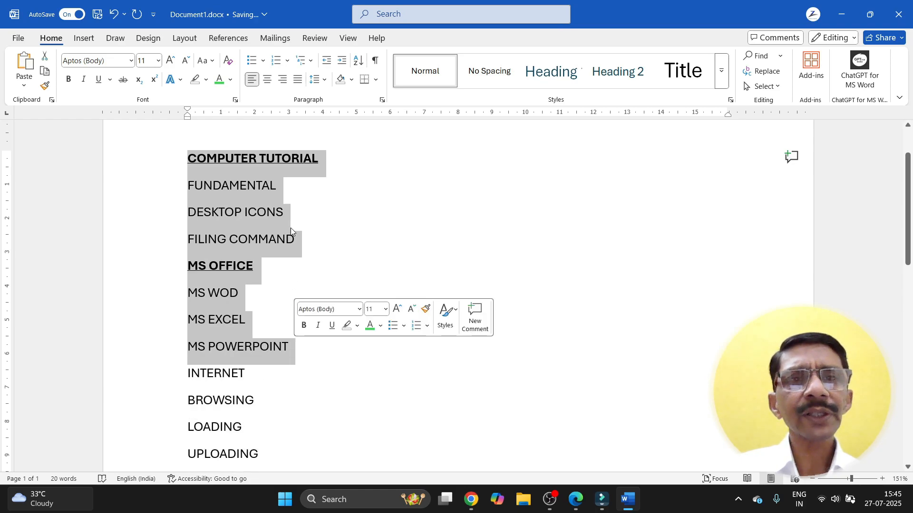
Step: Number the eight lines COMPUTER TUTORIAL through MS POWERPOINT 1. to 8
click(289, 61)
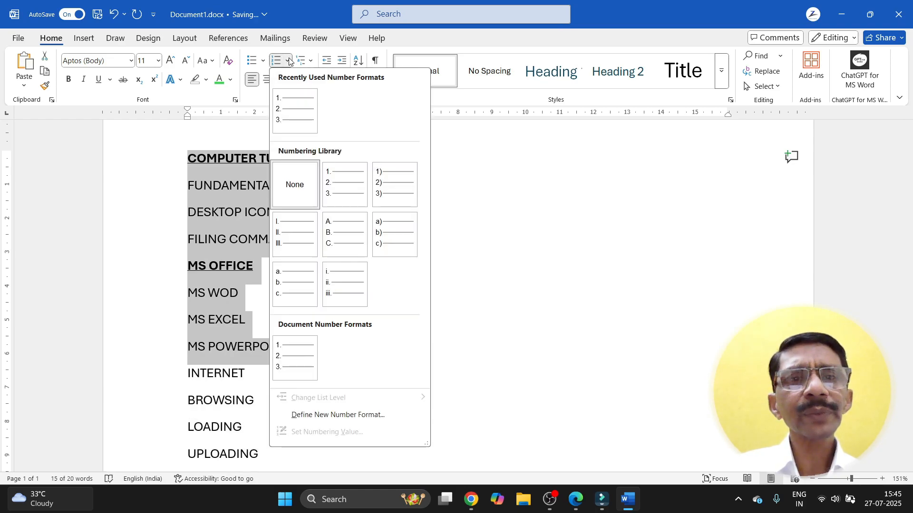
click(289, 103)
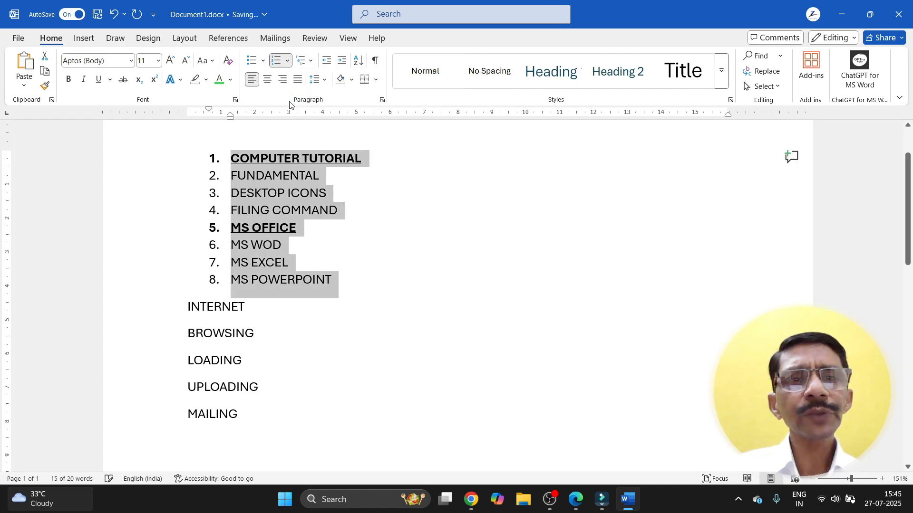
click(334, 246)
Step: Indent FUNDAMENTAL, DESKTOP ICONS and FILING COMMAND into a nested a–c sublist
drag(230, 176, 325, 209)
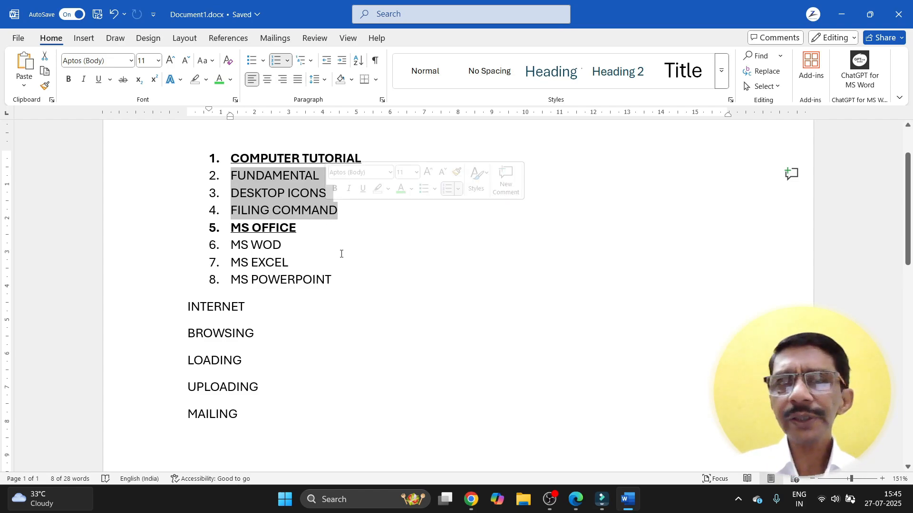
key(Tab)
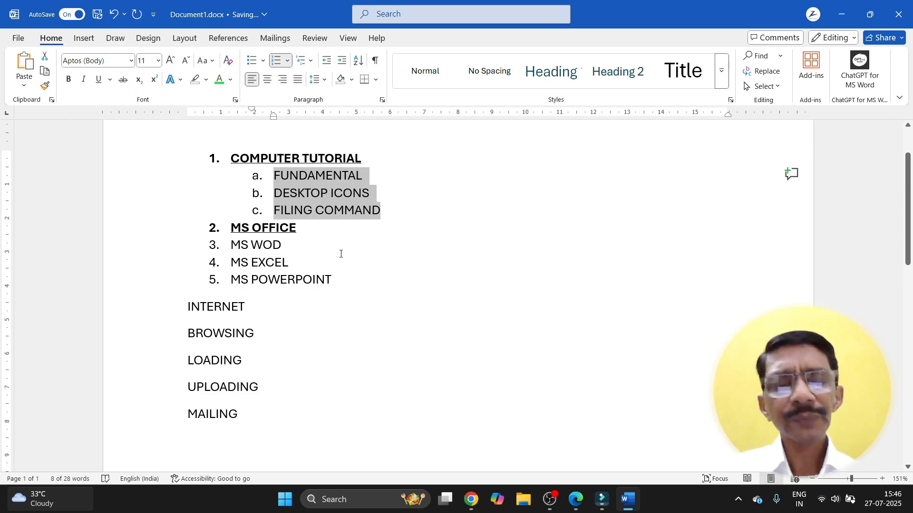
key(shift+Tab)
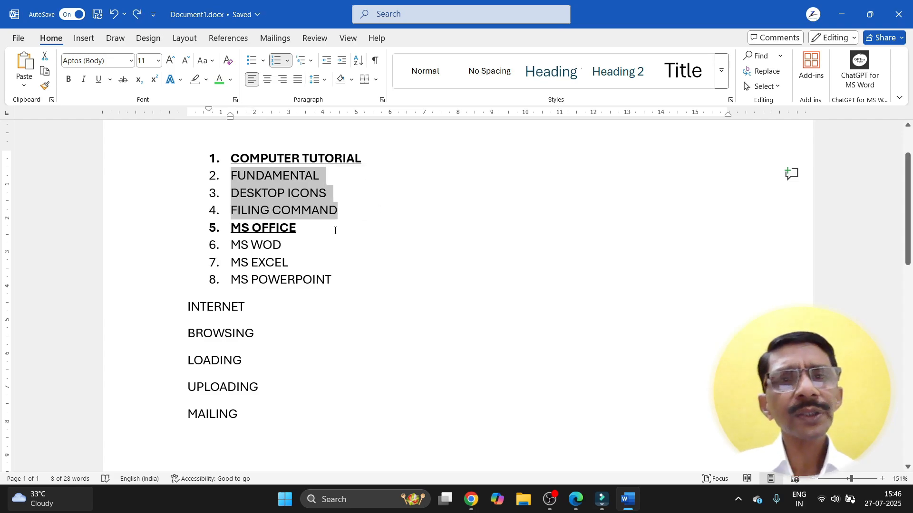
click(342, 61)
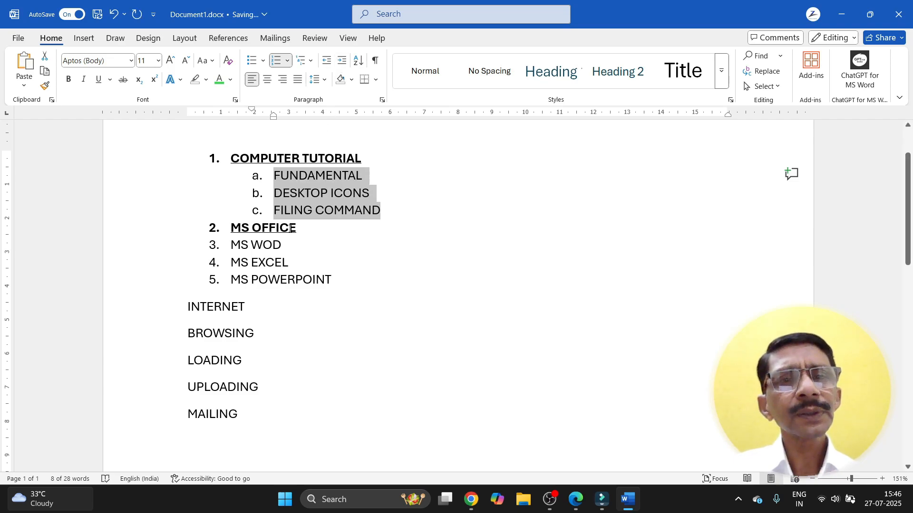
key(ctrl+z)
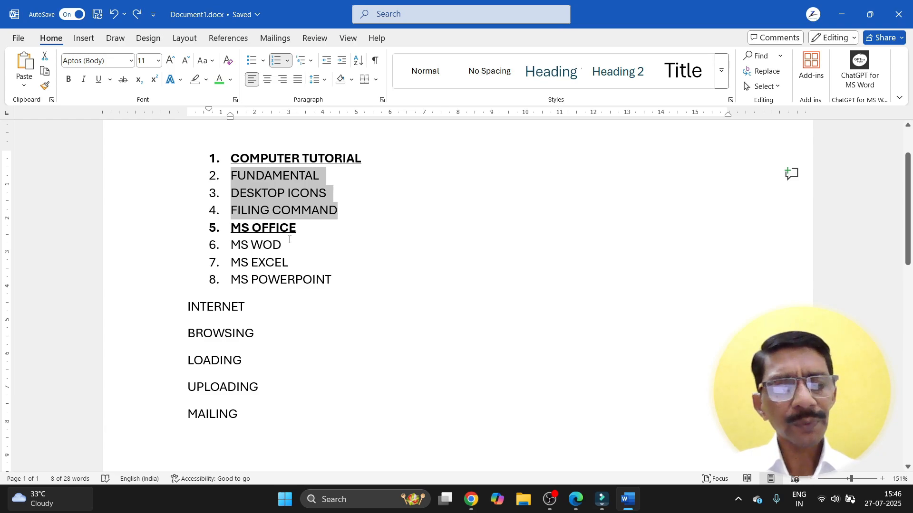
key(ctrl+y)
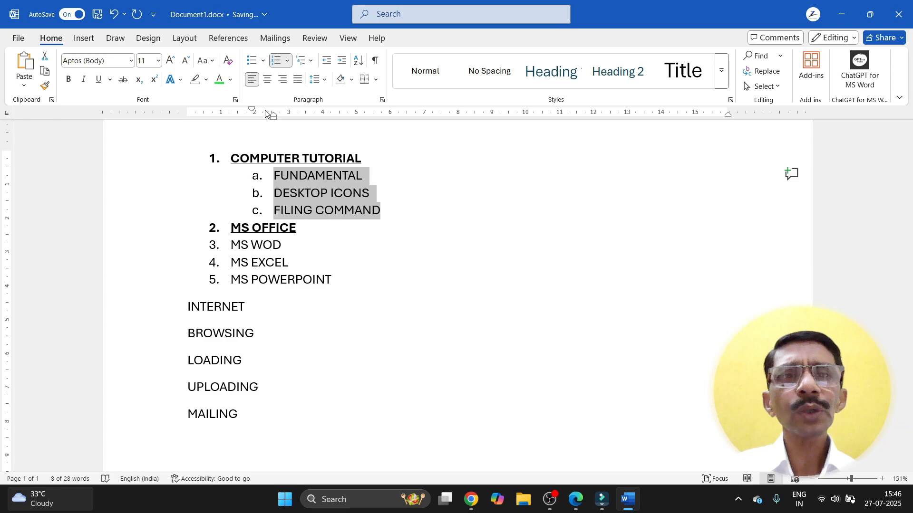
click(288, 61)
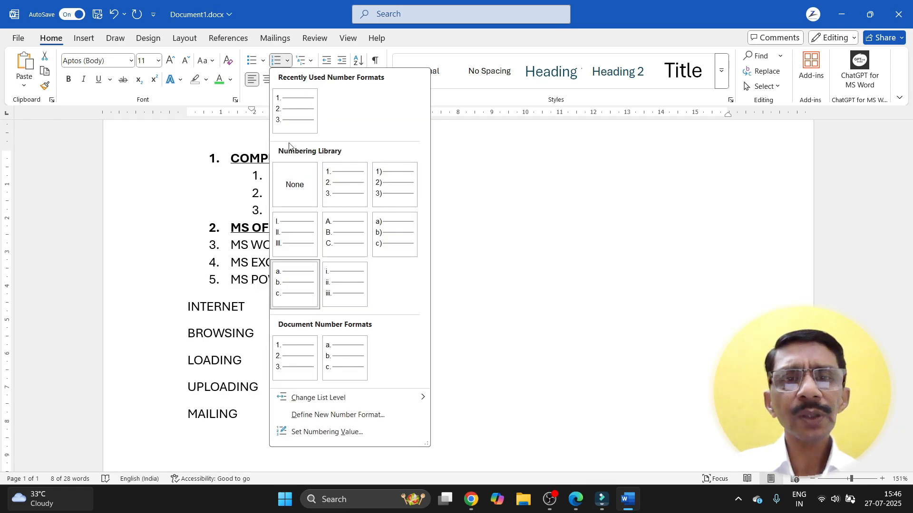
Step: Number the sublist i.–iii., add UNIT DIAGRAMS as item iv., then an unnumbered blank line
click(331, 286)
click(330, 260)
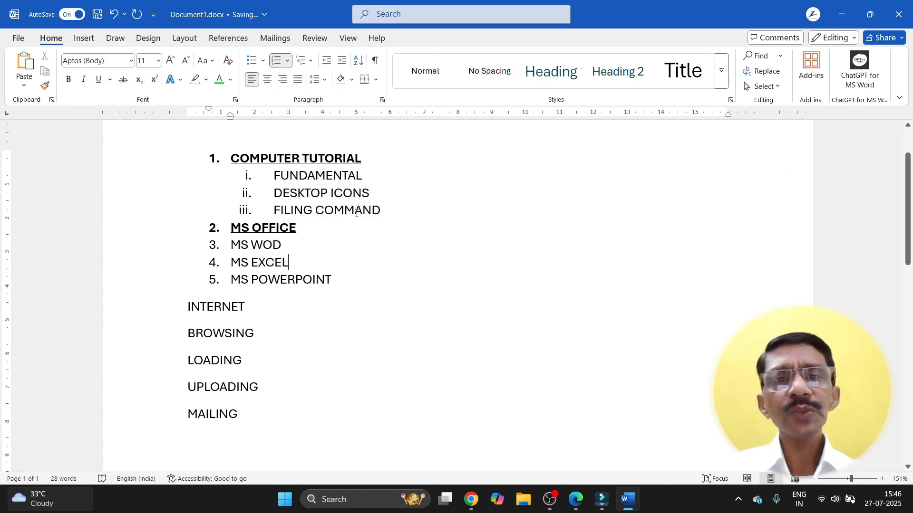
click(385, 208)
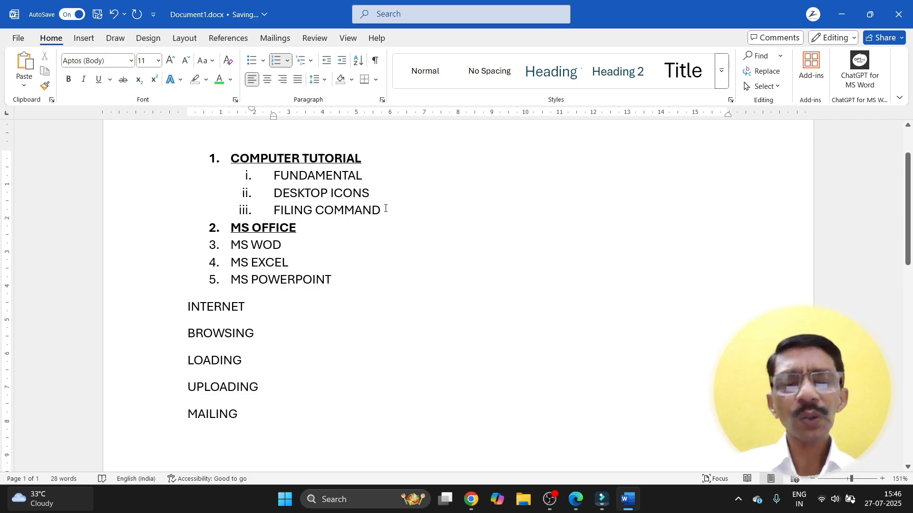
key(Return)
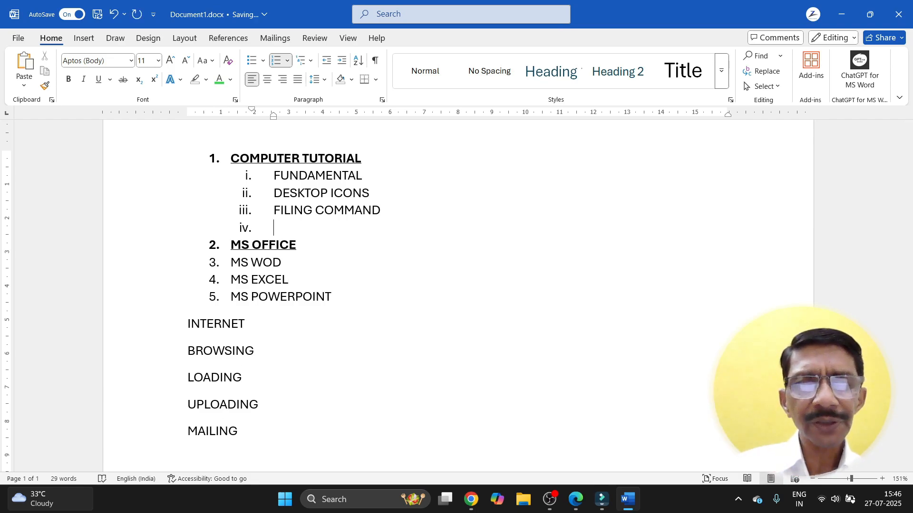
text(UNIT)
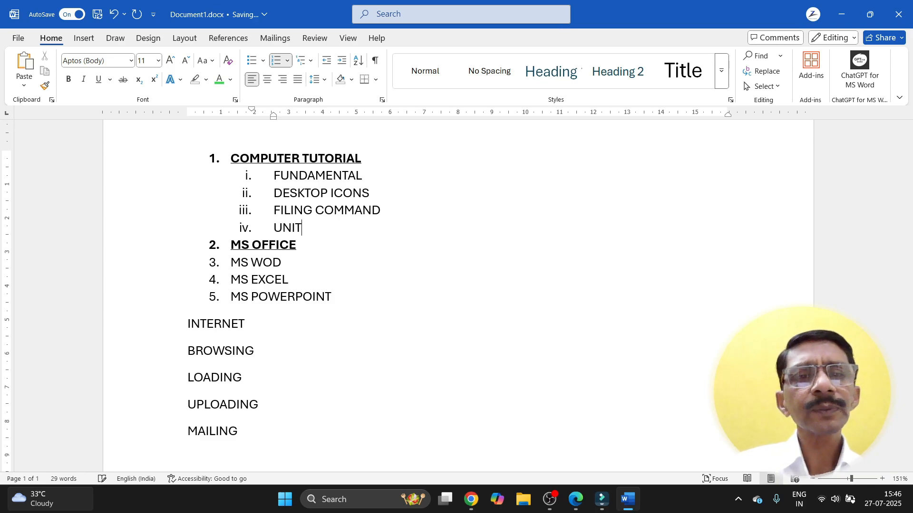
key(BackSpace)
text(T )
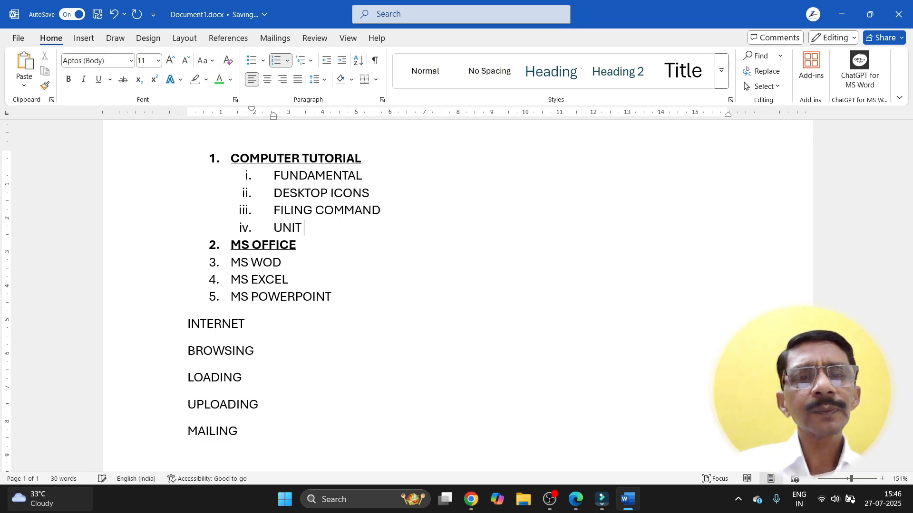
text(DIAGRAMS)
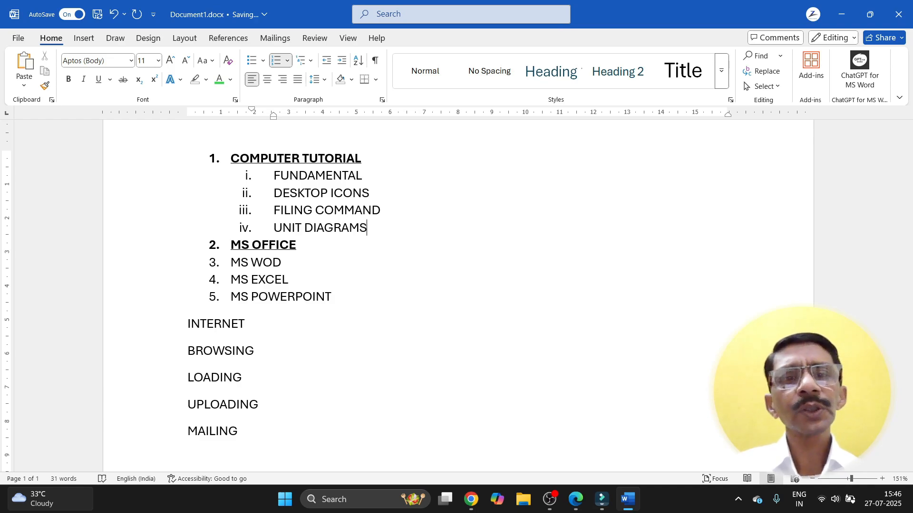
key(Return)
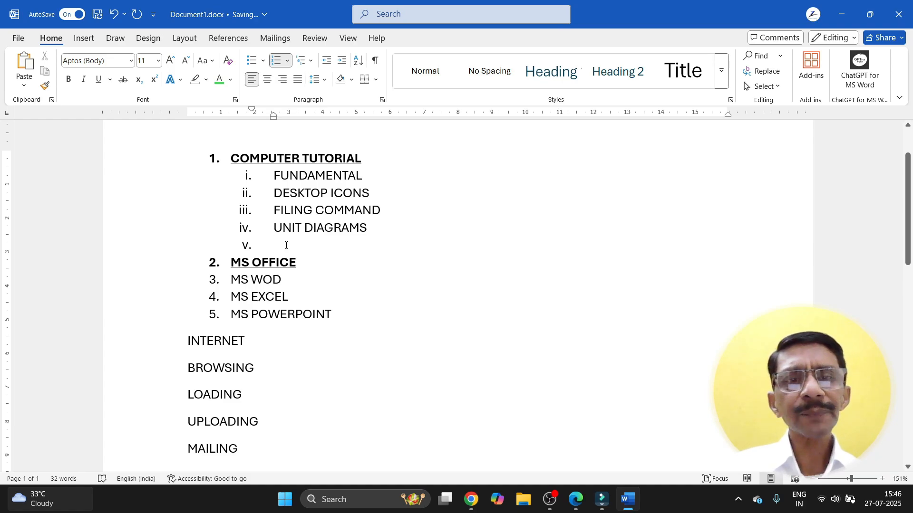
key(BackSpace)
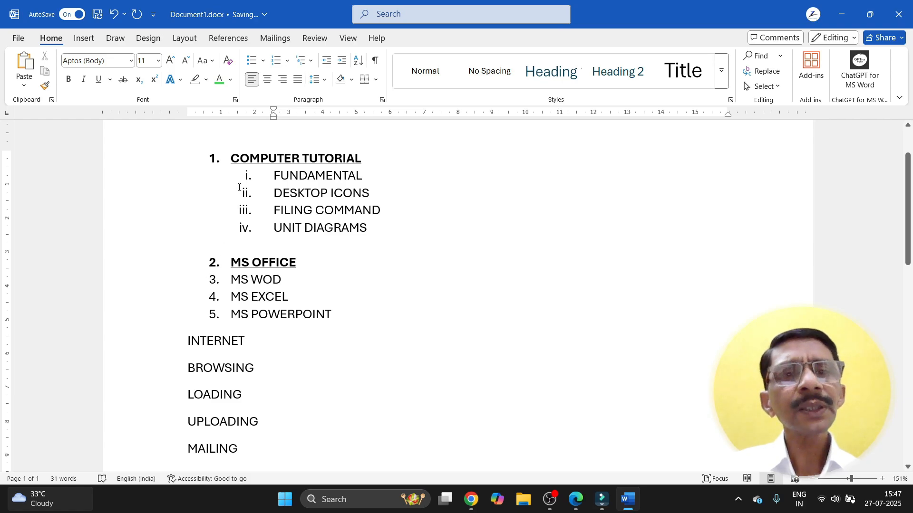
Step: Select all the top-level list numbers 1–5
click(211, 280)
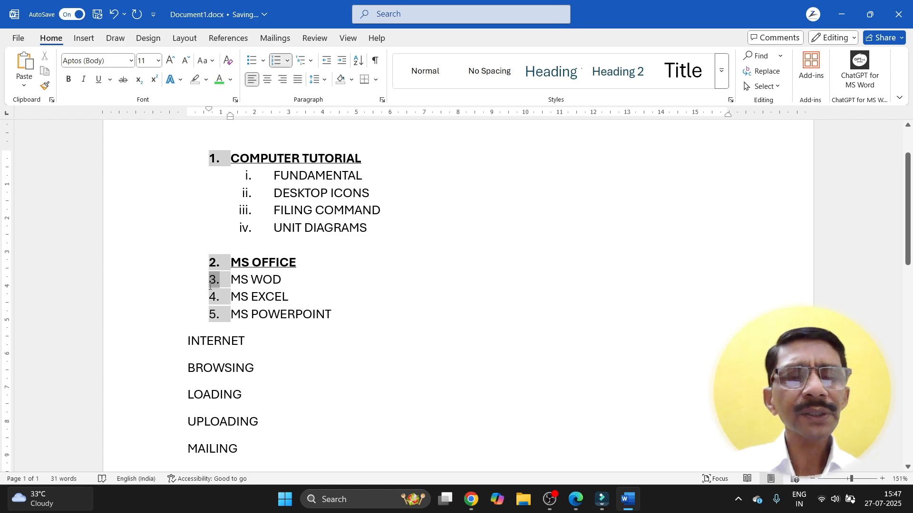
click(347, 306)
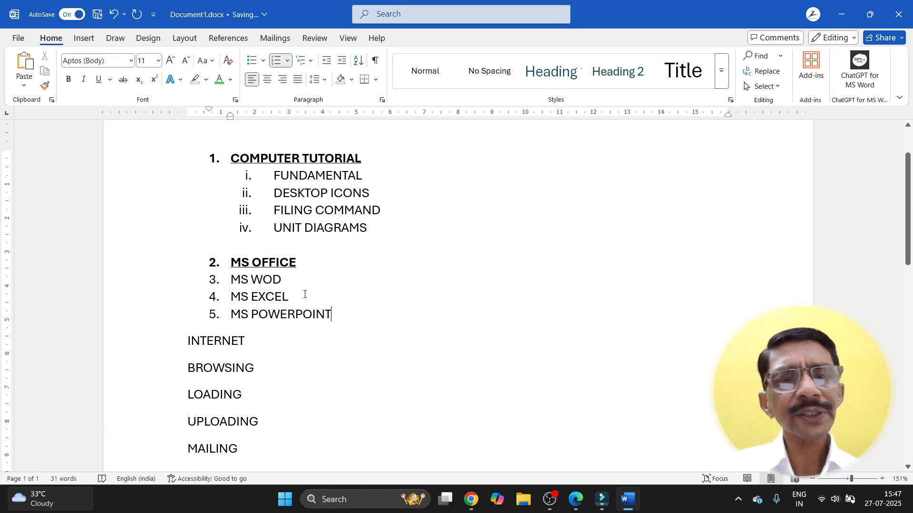
click(213, 280)
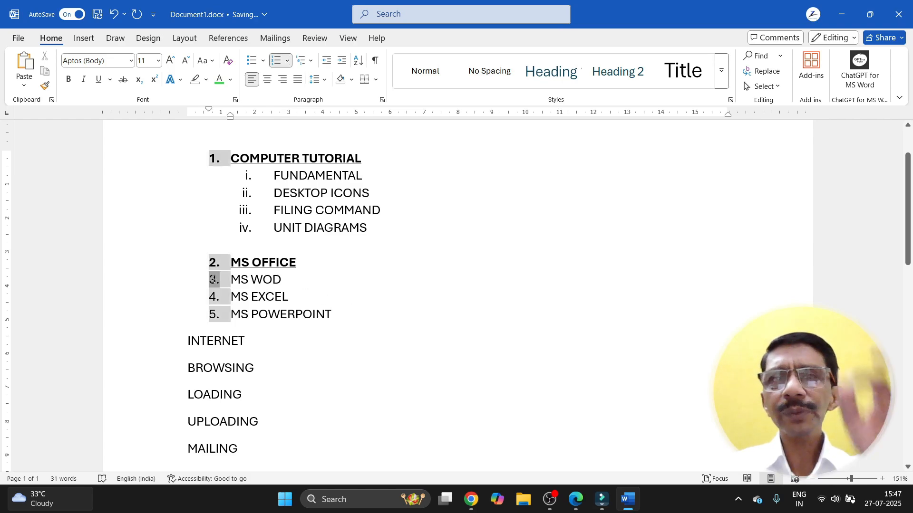
click(213, 280)
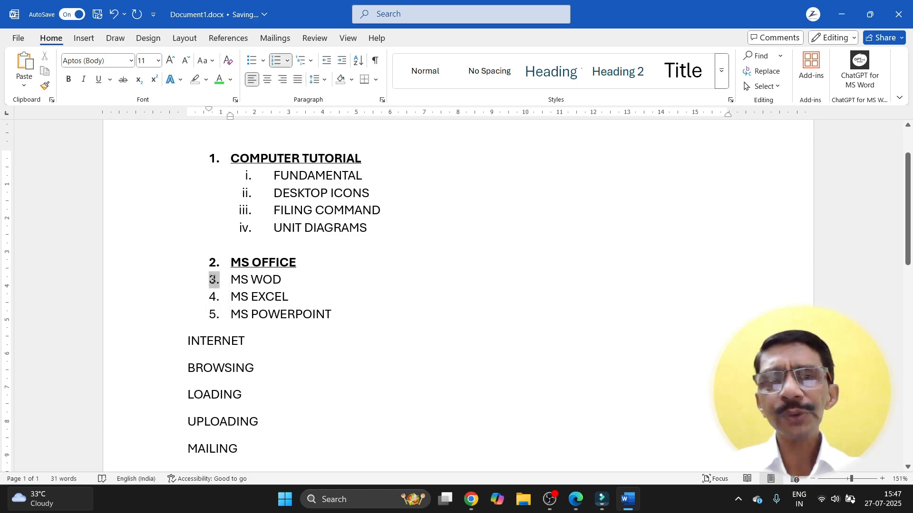
click(214, 158)
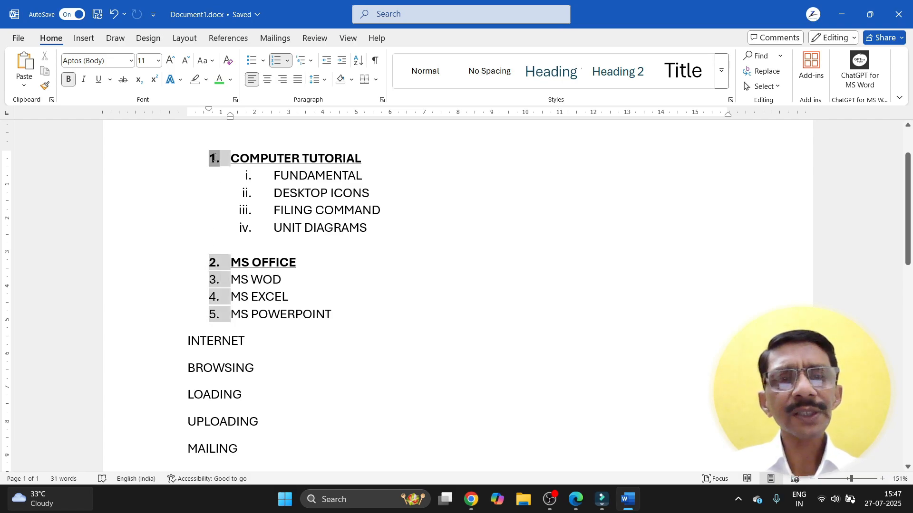
click(316, 314)
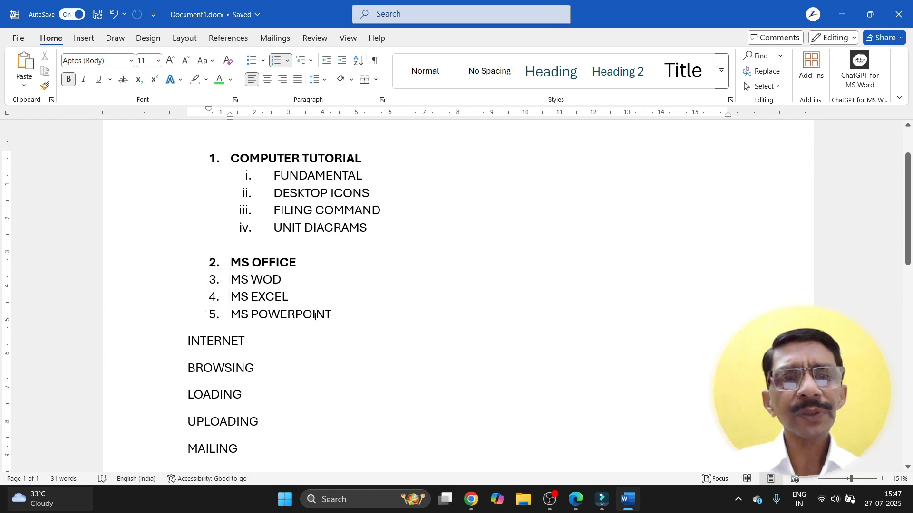
click(213, 279)
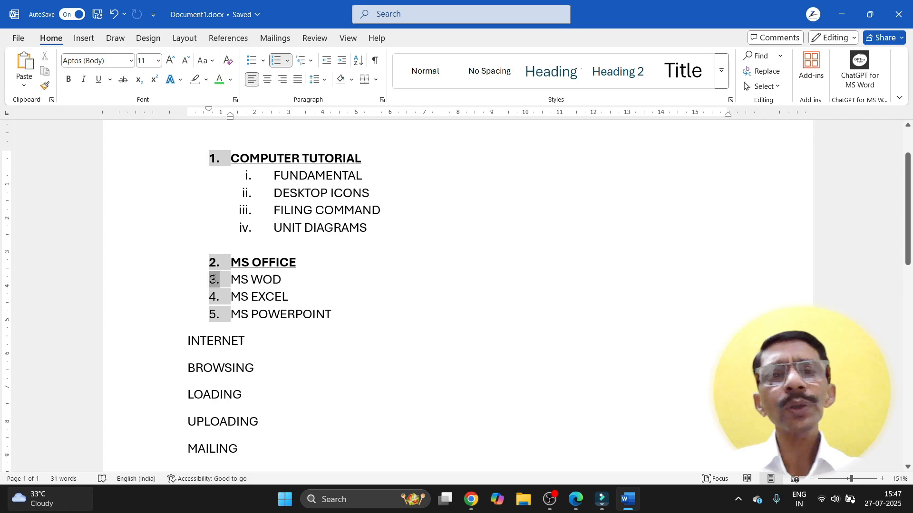
Step: Toggle bold on the list numbers and grow them to 20 pt, then back to 11 pt
click(70, 76)
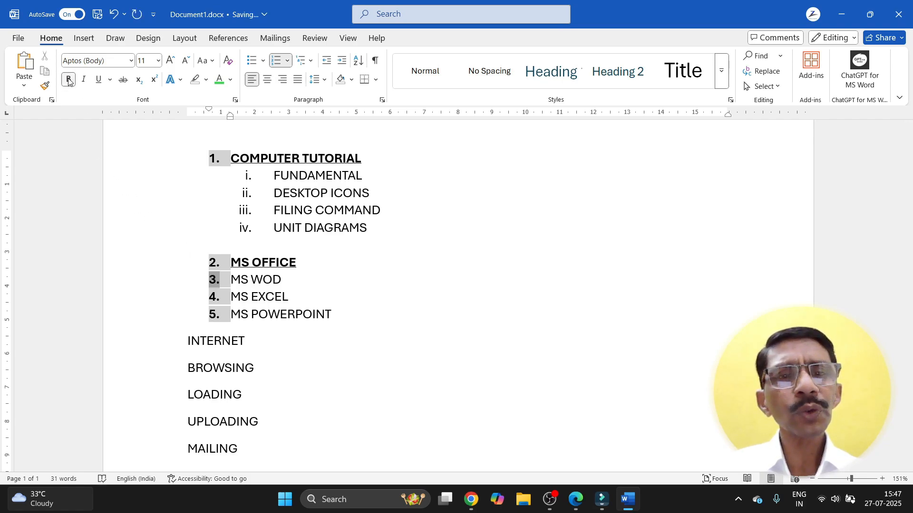
click(69, 78)
click(69, 81)
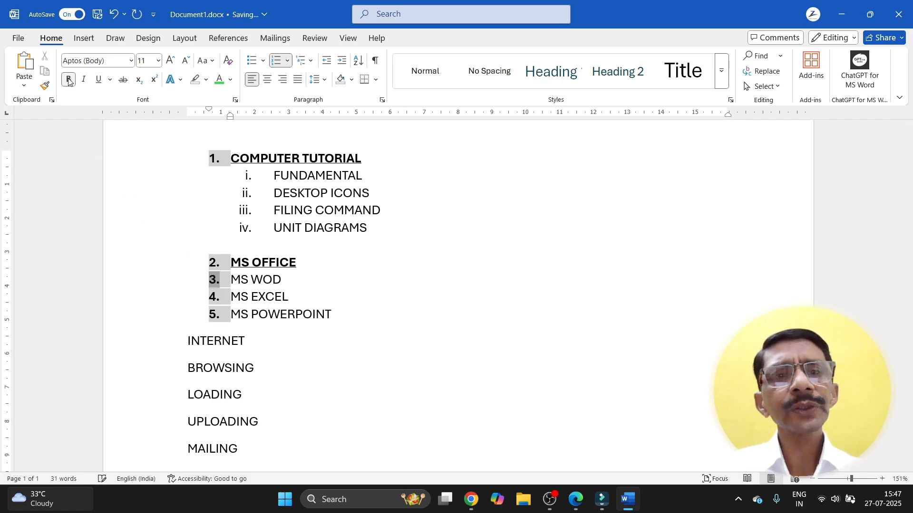
click(68, 81)
click(68, 81)
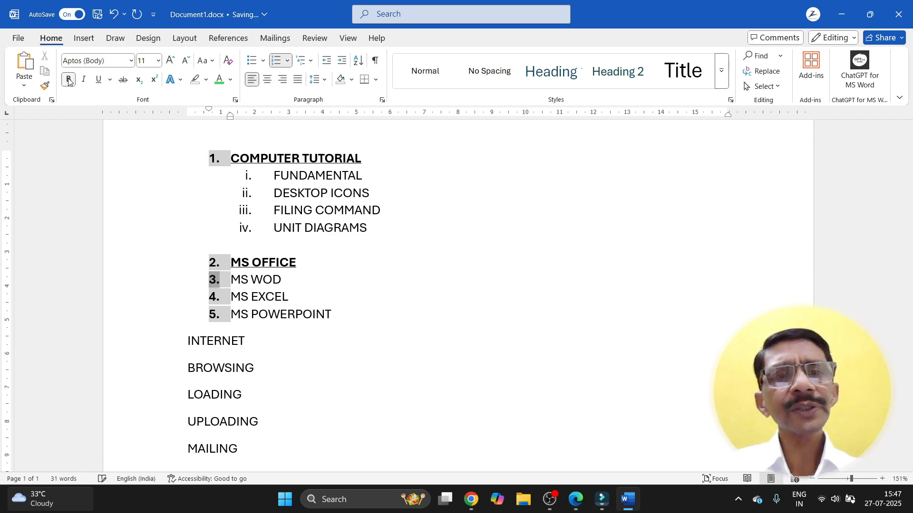
click(170, 62)
click(171, 62)
click(170, 62)
click(171, 62)
click(170, 62)
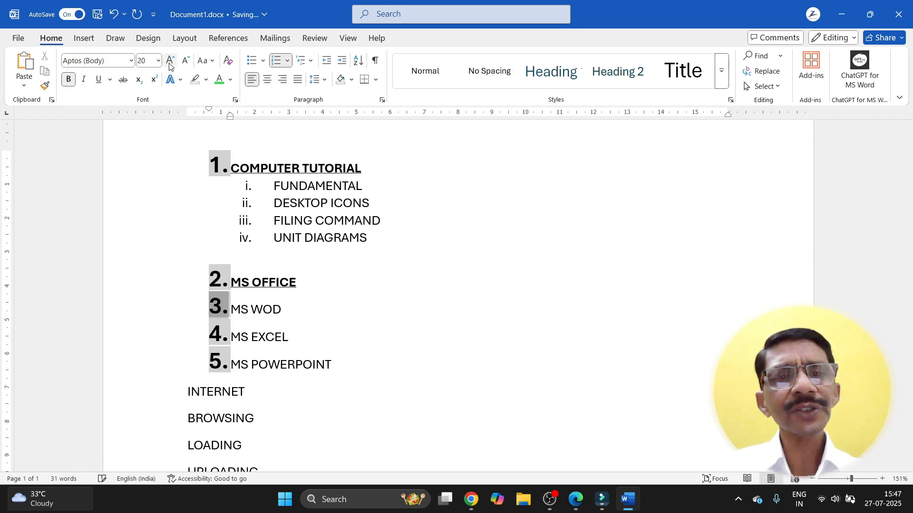
click(185, 63)
click(186, 64)
click(185, 63)
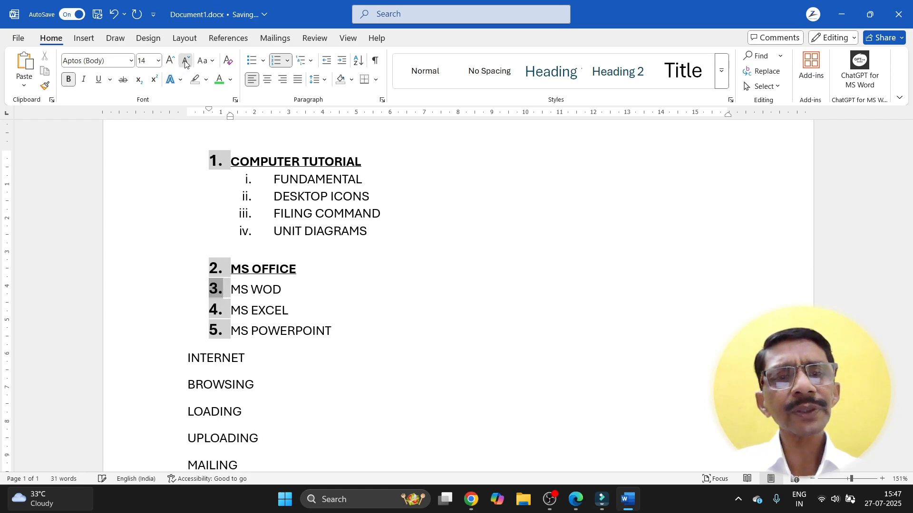
click(186, 63)
click(186, 64)
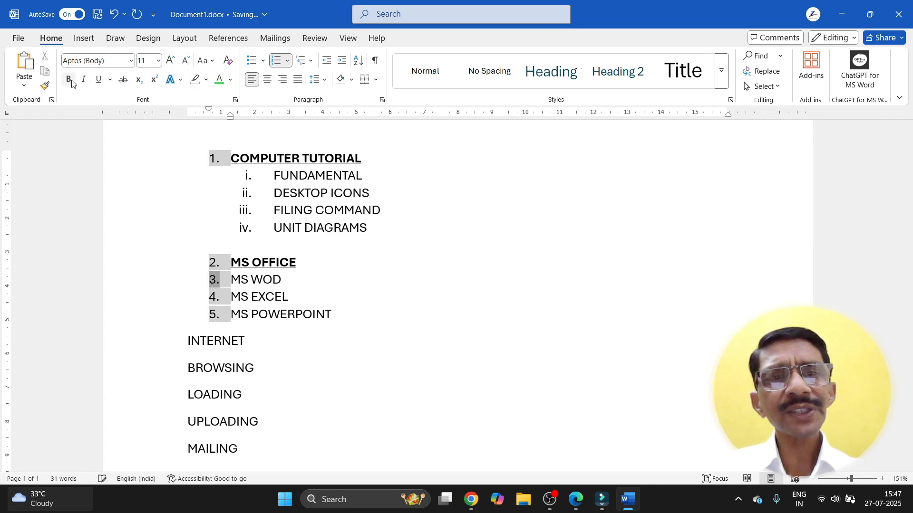
Step: Try indenting the top-level list further right, then undo to keep its original indent
click(331, 316)
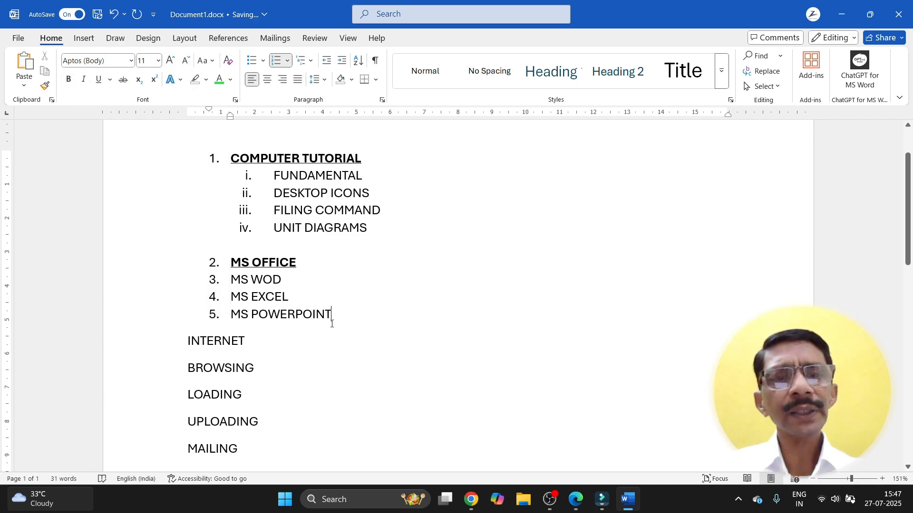
click(212, 157)
click(361, 262)
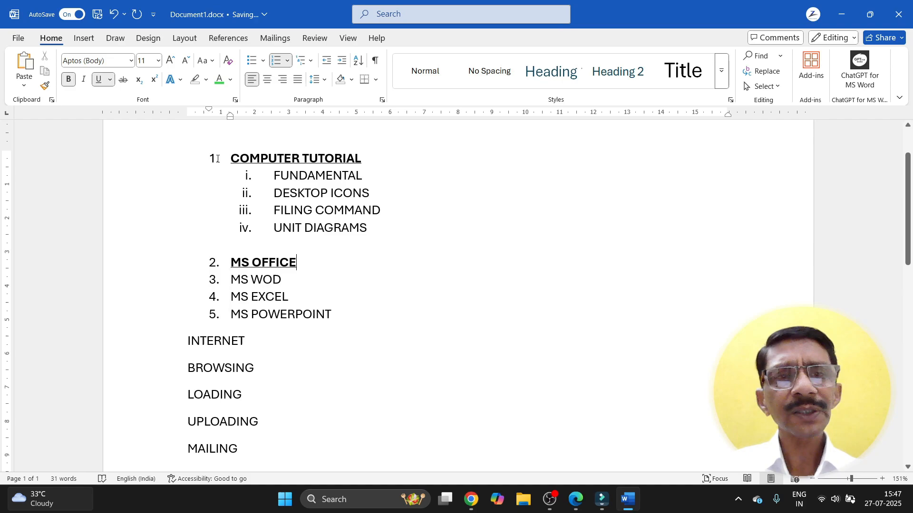
click(213, 157)
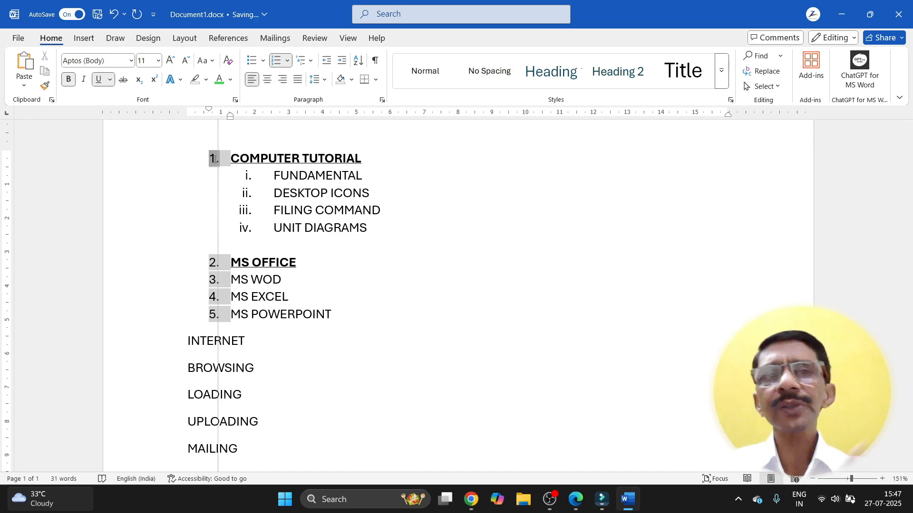
drag(215, 159, 215, 159)
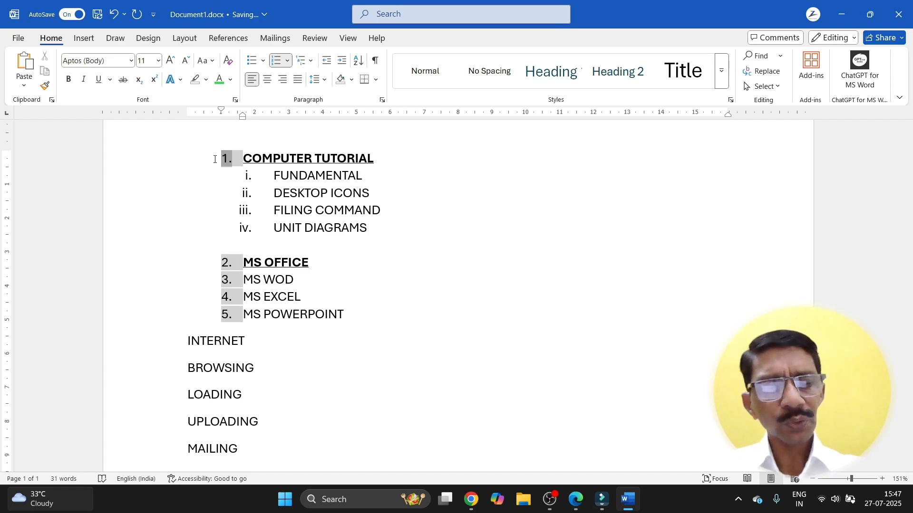
key(ctrl+z)
click(344, 259)
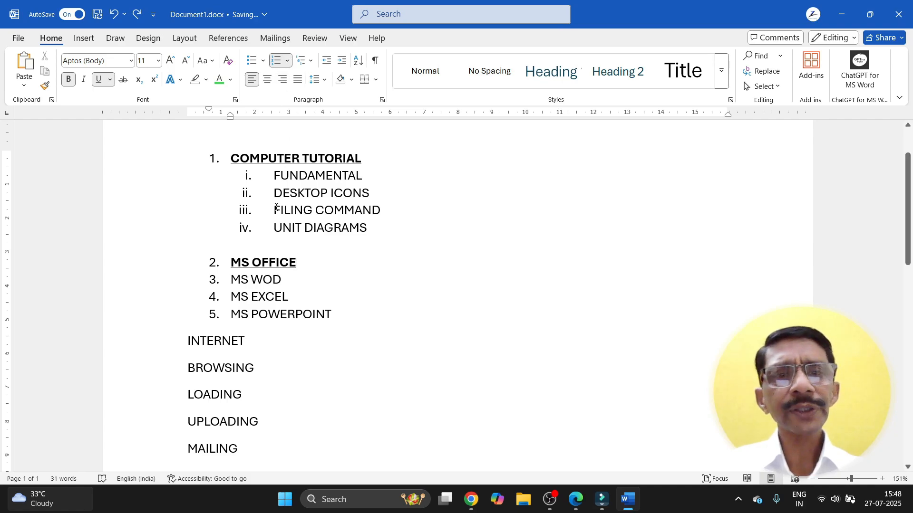
Step: Define a new ordinal 1st, 2nd, 3rd number format for FUNDAMENTAL through UNIT DIAGRAMS
click(286, 65)
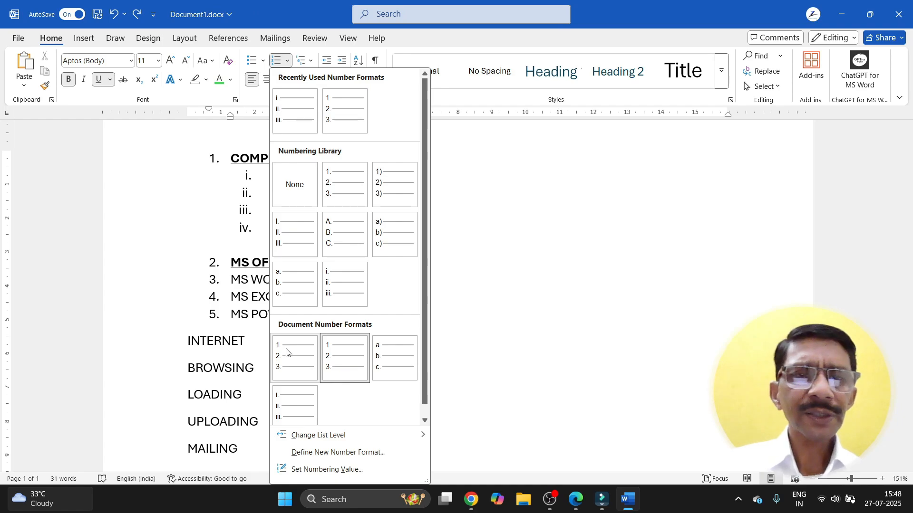
click(441, 260)
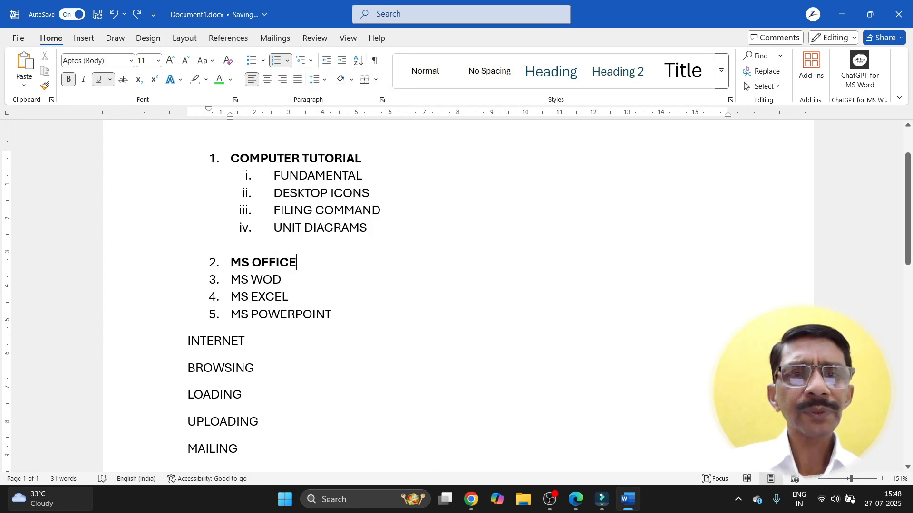
drag(272, 174, 366, 233)
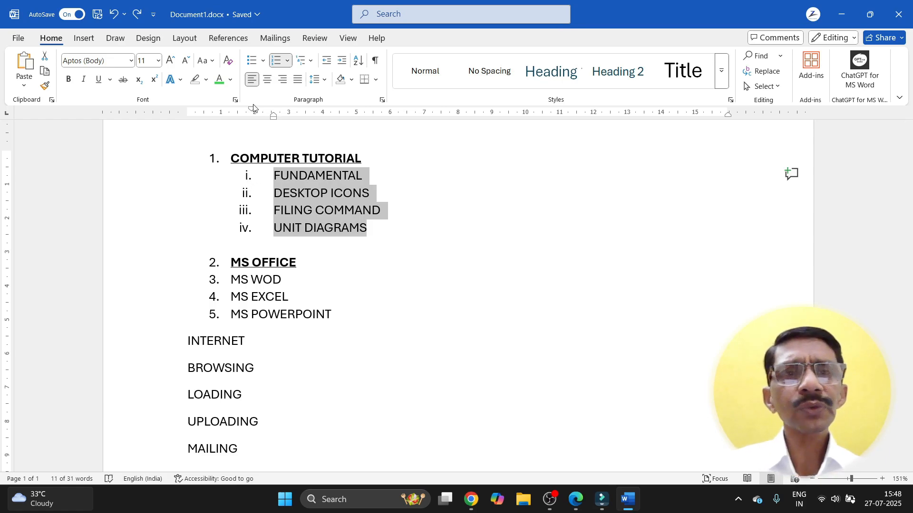
click(287, 62)
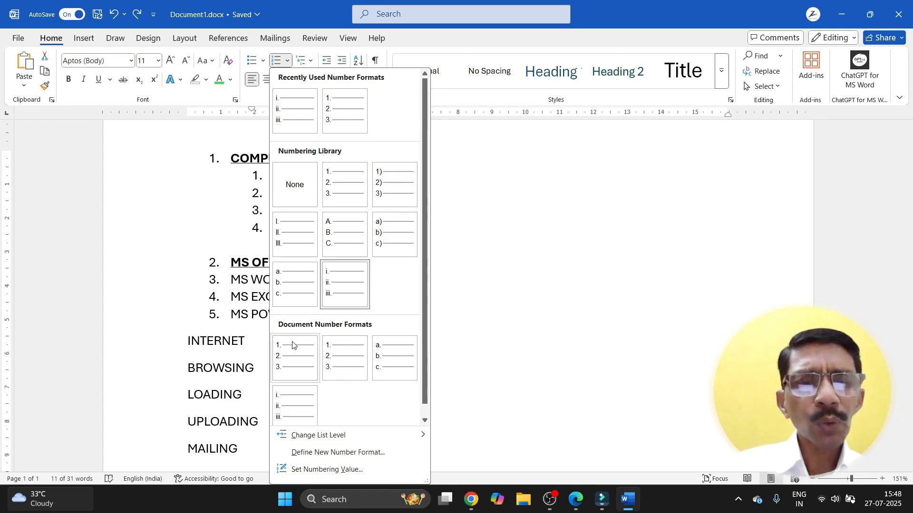
click(294, 454)
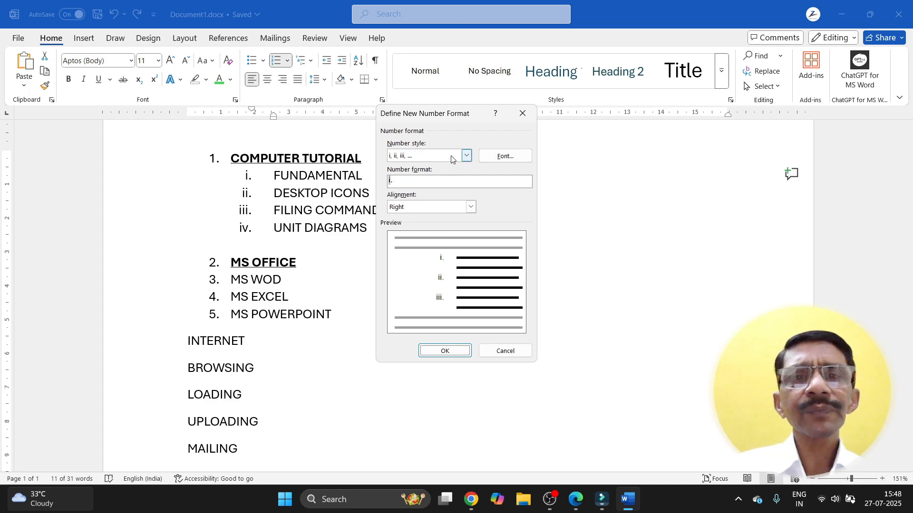
click(466, 157)
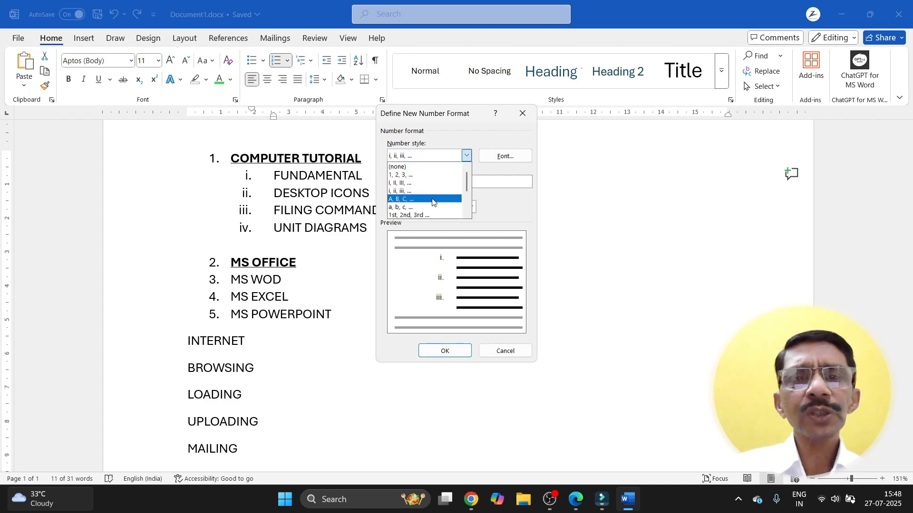
click(407, 216)
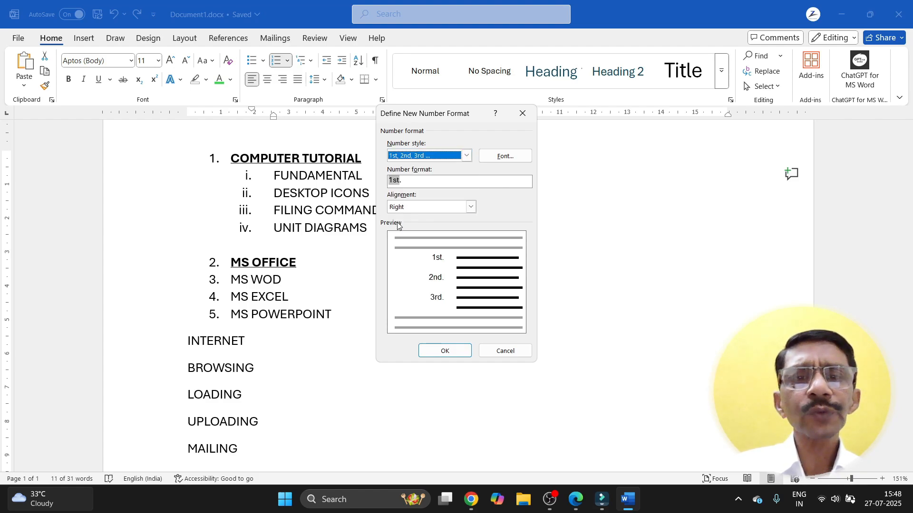
click(443, 351)
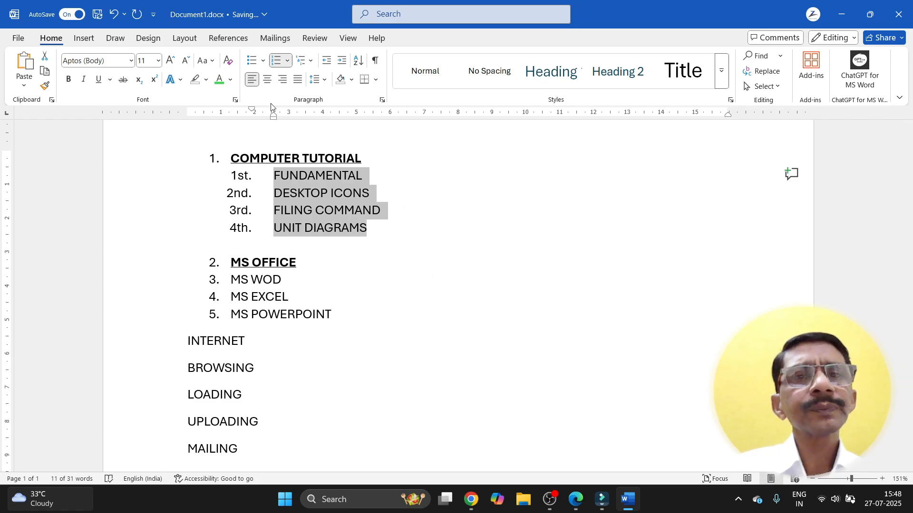
Step: Switch the four subtopics to lowercase roman numerals i. to iv
click(287, 60)
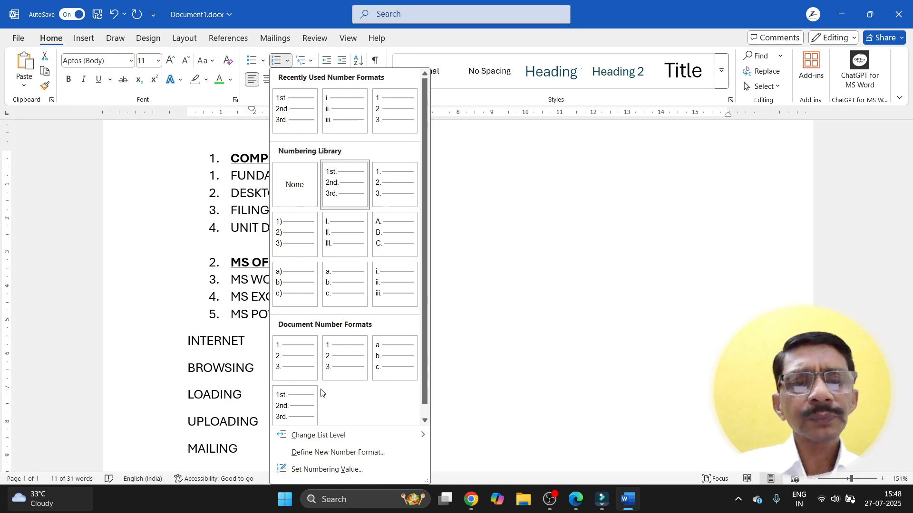
mouse_move(309, 437)
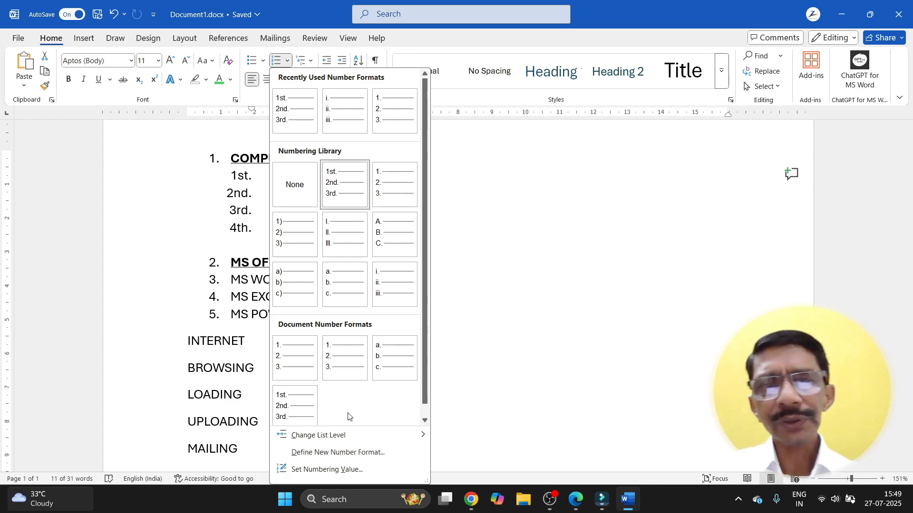
click(450, 209)
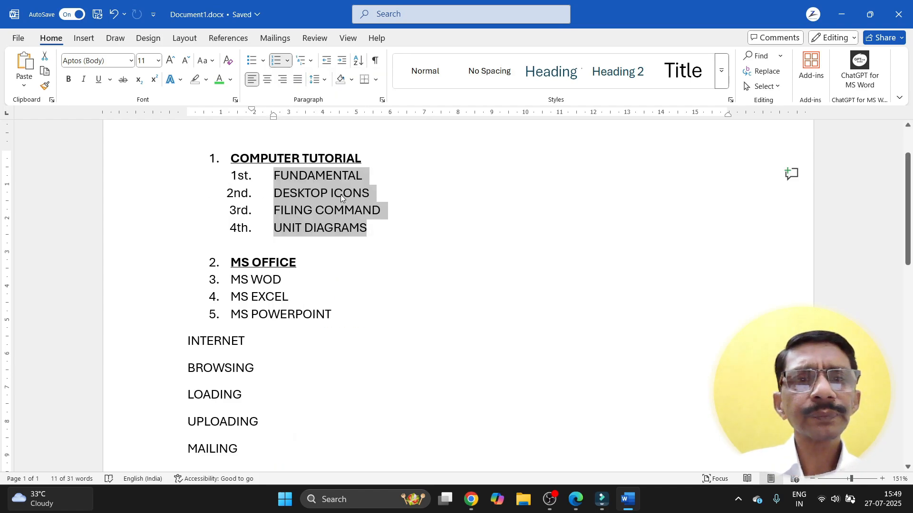
click(288, 60)
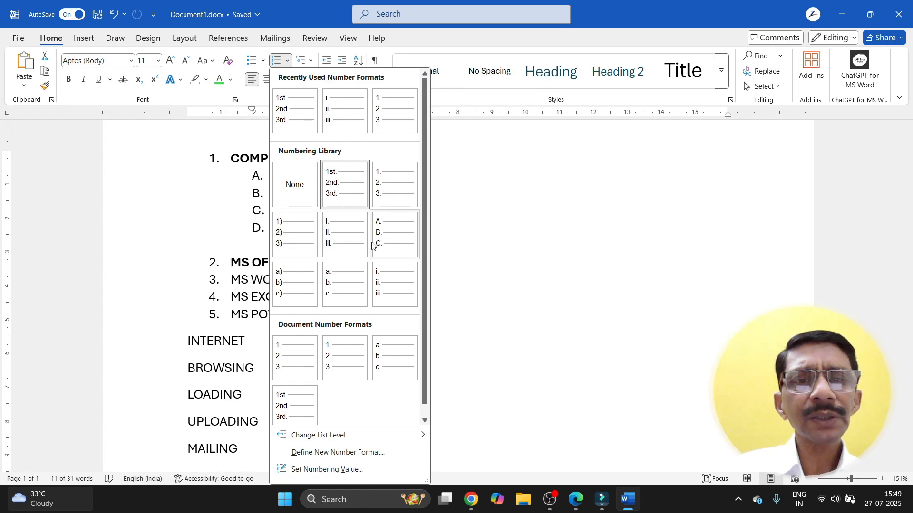
click(378, 291)
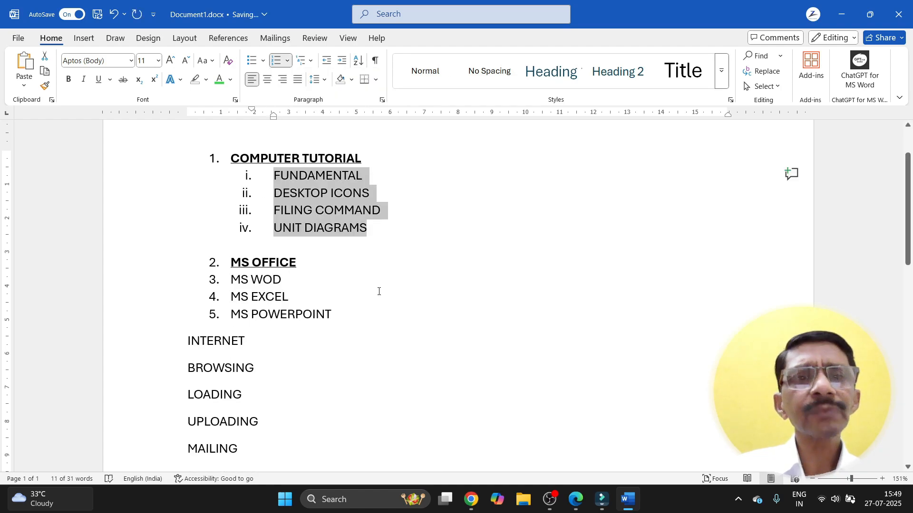
click(379, 291)
drag(230, 279, 336, 319)
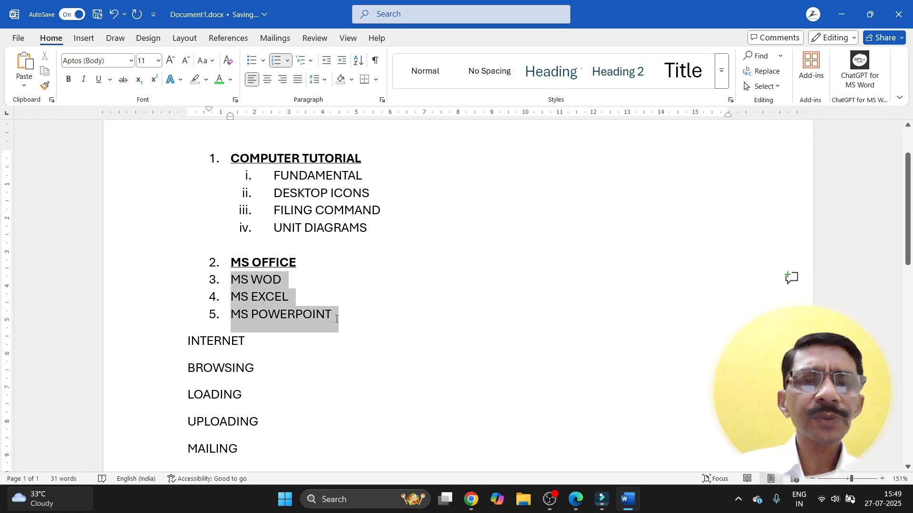
Step: Number MS WOD, MS EXCEL and MS POWERPOINT i.–iii. and indent them under MS OFFICE
click(288, 61)
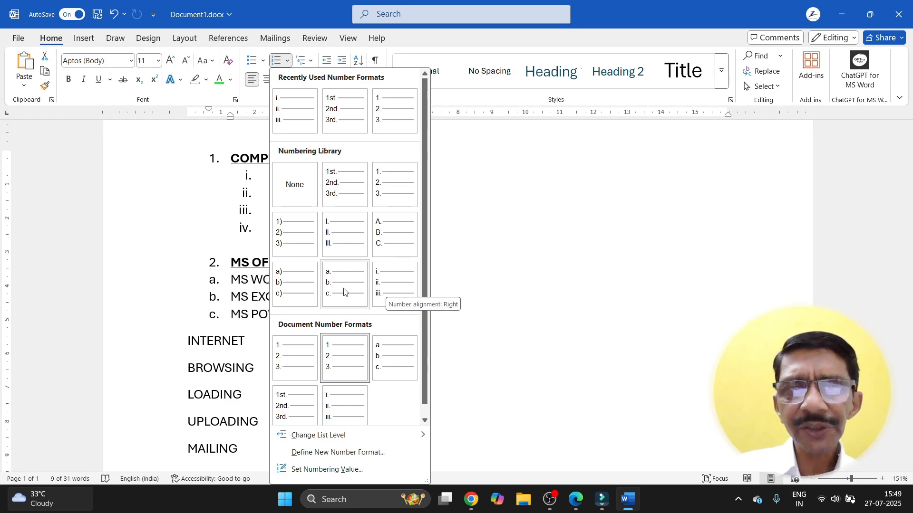
click(388, 292)
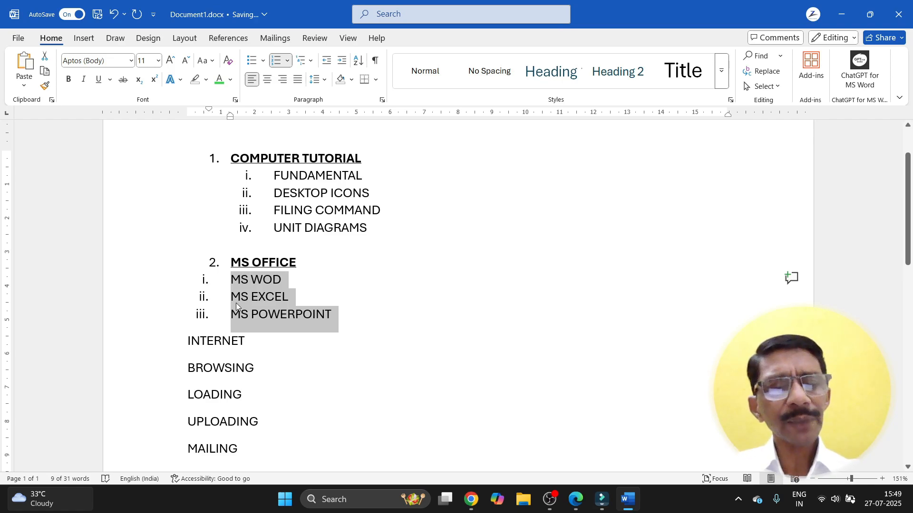
key(Tab)
key(Tab)
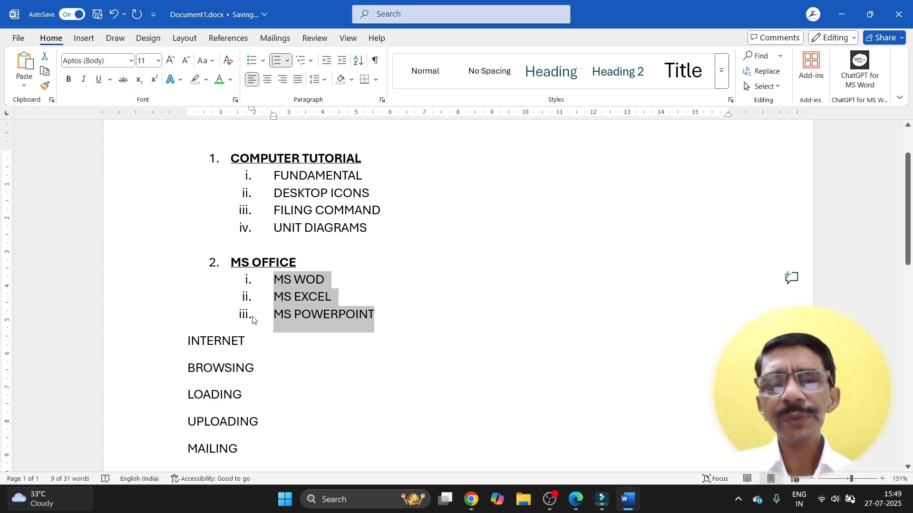
click(385, 315)
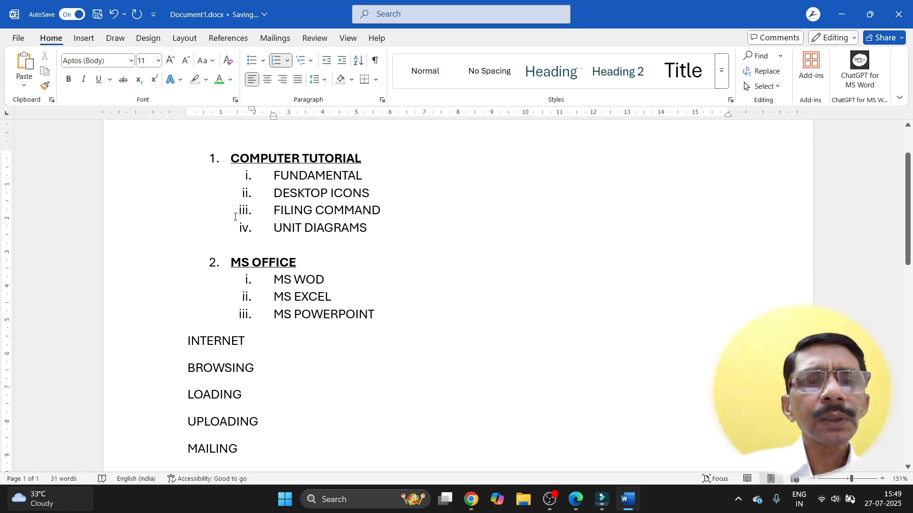
Step: Insert an empty line above COMPUTER TUTORIAL at the top of the list
scroll(240, 188, up, 2)
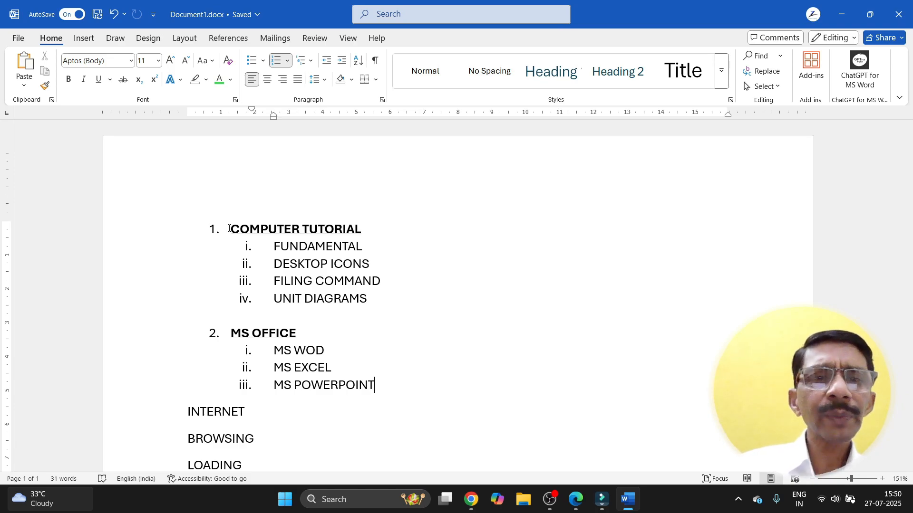
click(230, 229)
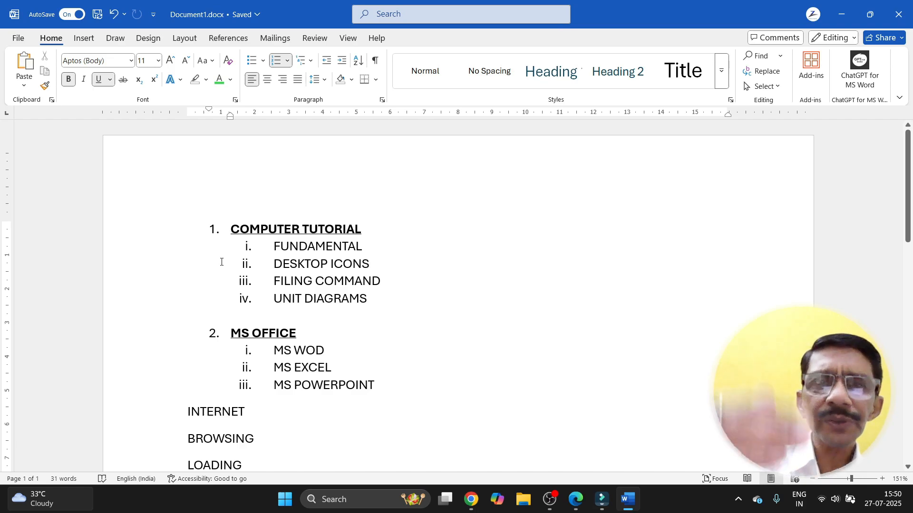
key(Return)
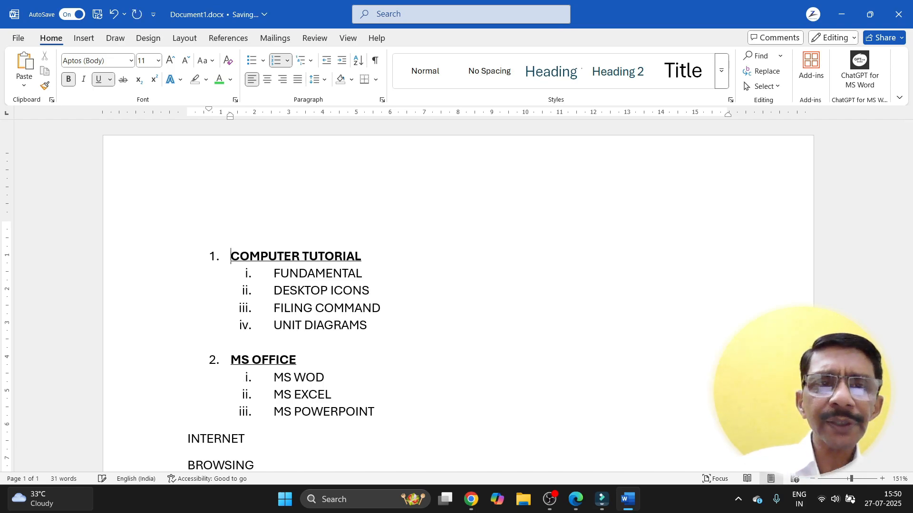
Step: Type the title 'COMPUTER BASICS TUTORIAL' on the empty line above the list
click(237, 219)
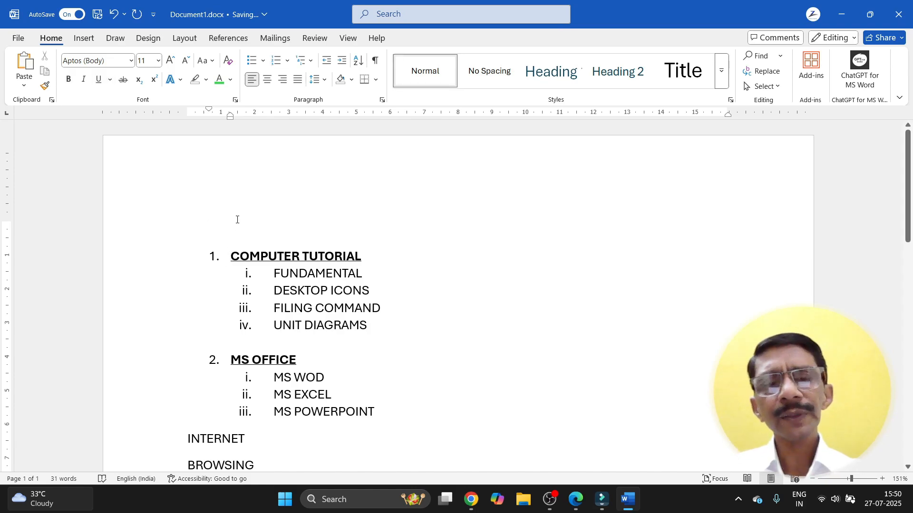
text(C)
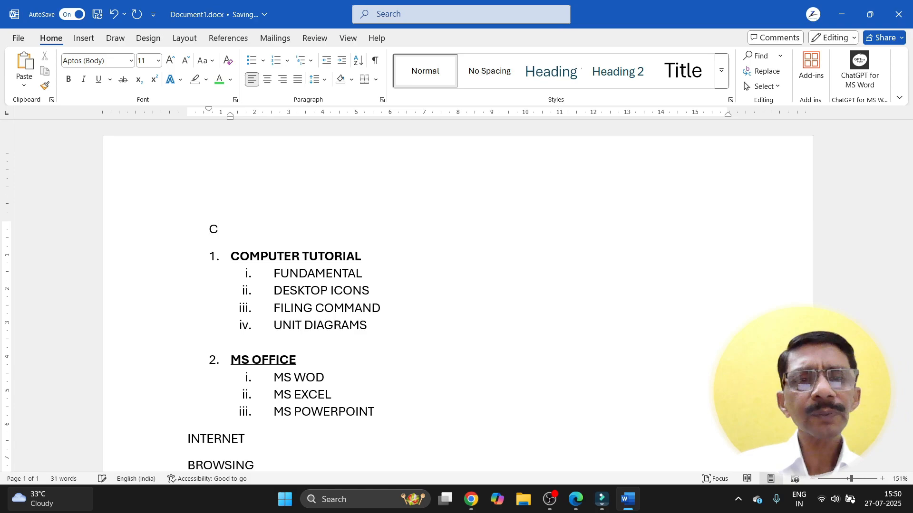
text(OMPUTER B)
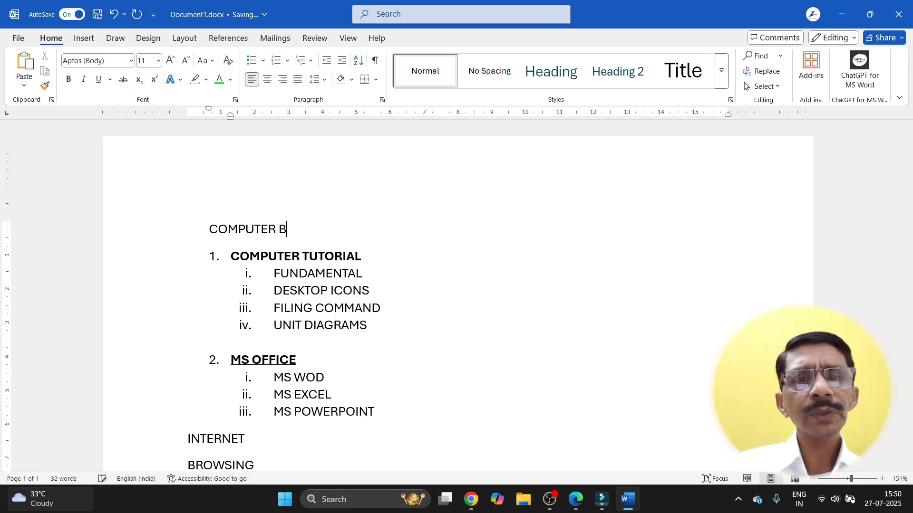
text(ASIC)
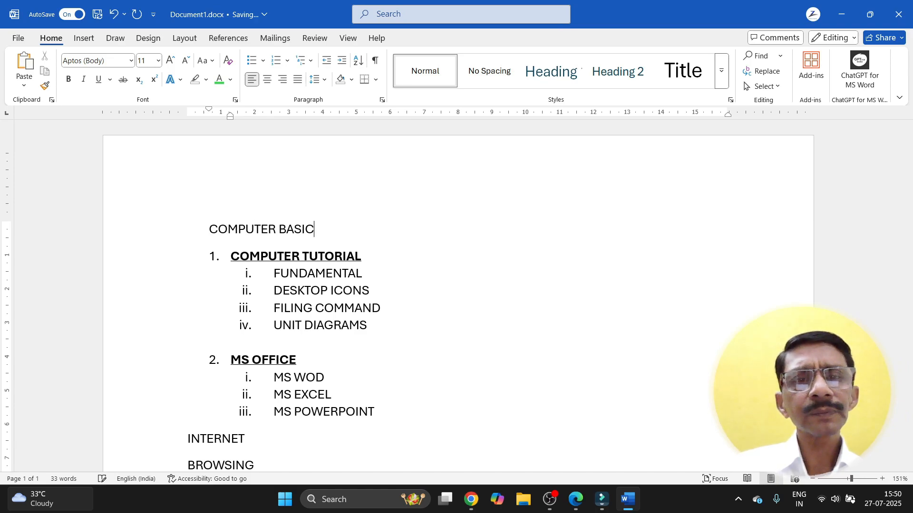
text(S TUT)
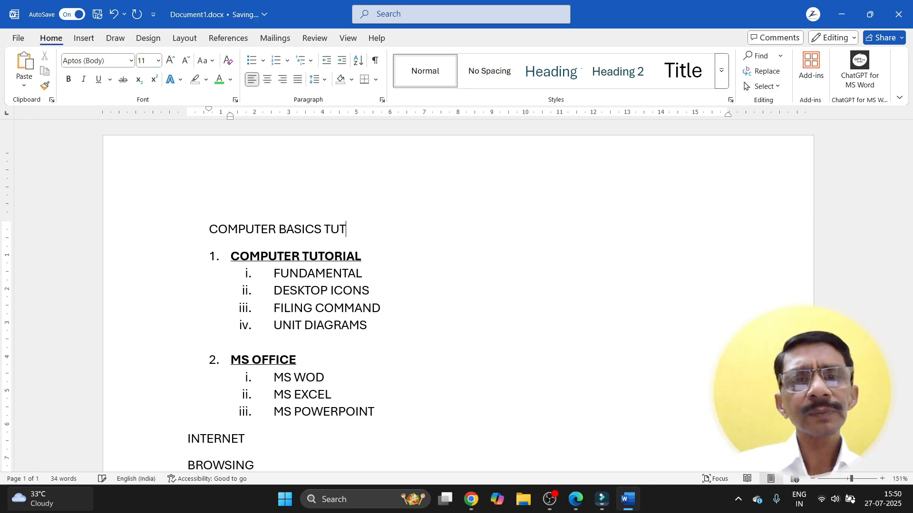
text(ORIAL)
key(BackSpace)
text(AL)
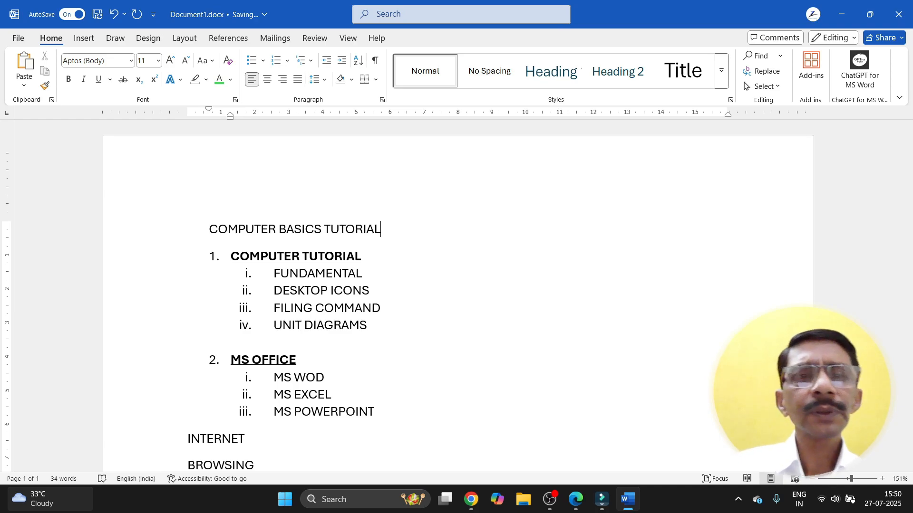
Step: Make the title bold, underlined, centered and 14 point
drag(208, 230, 371, 232)
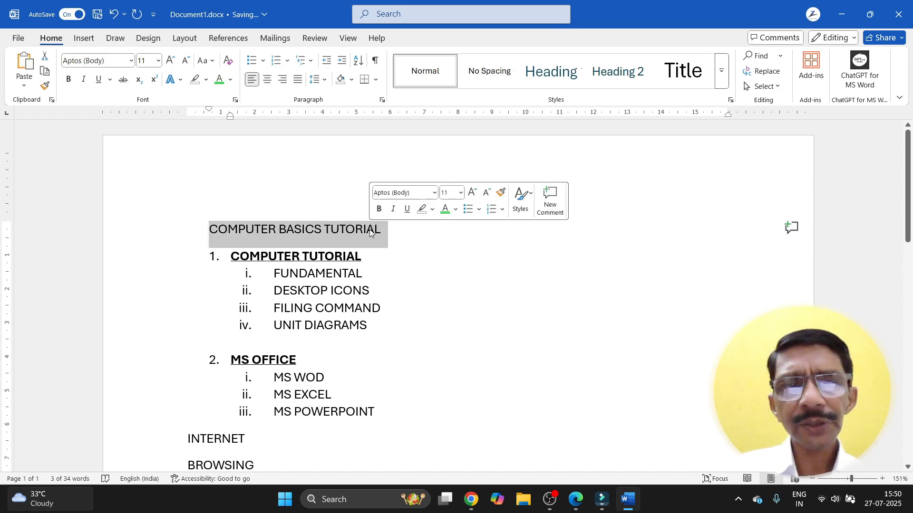
click(379, 214)
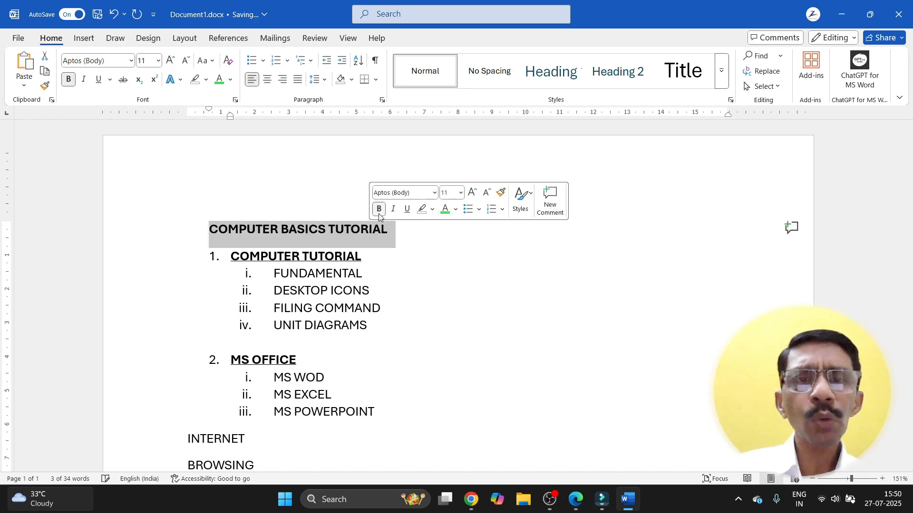
click(407, 209)
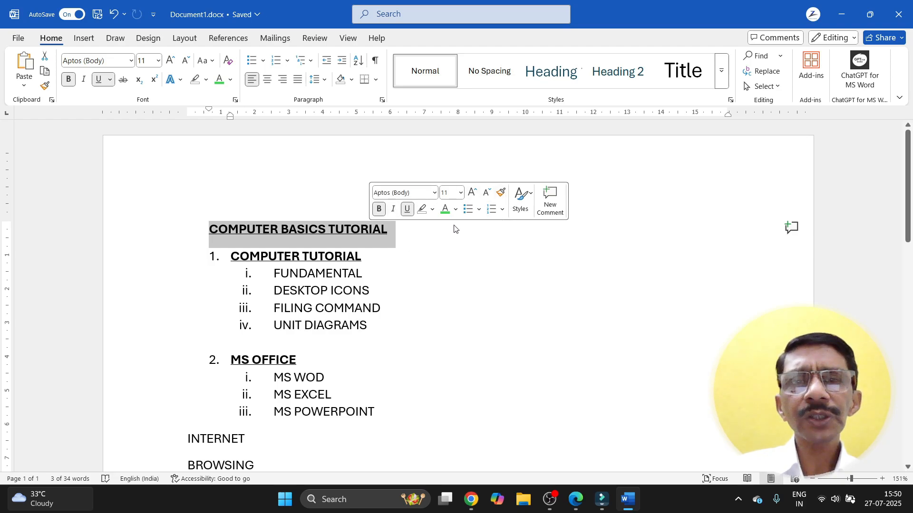
click(394, 231)
drag(391, 231, 209, 231)
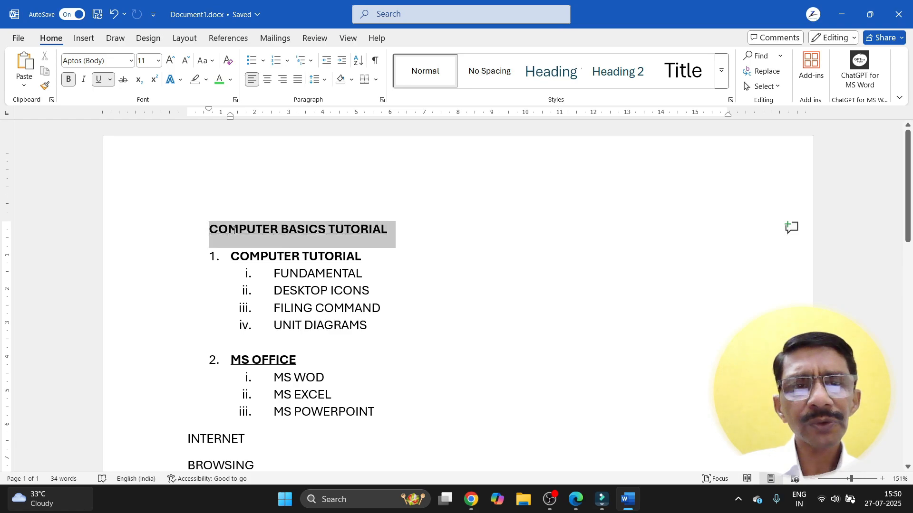
click(267, 80)
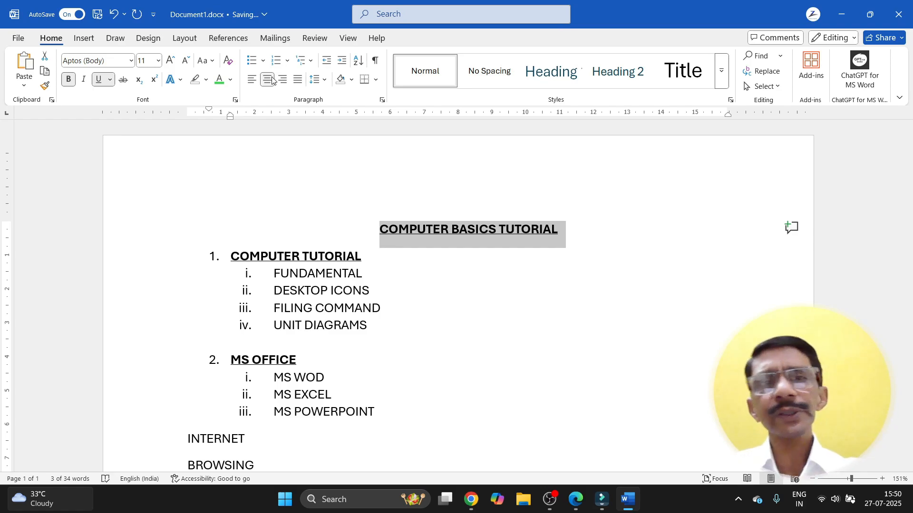
click(172, 62)
click(172, 64)
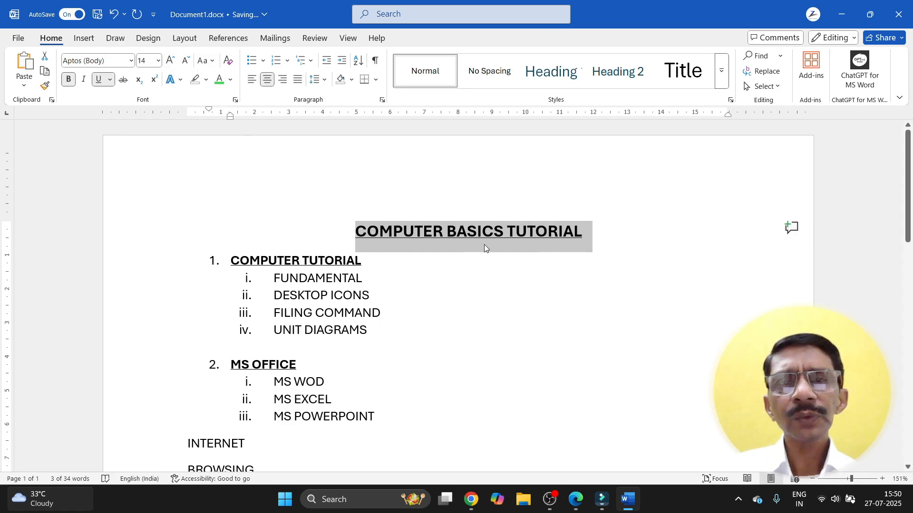
Step: Add a blank line after the title
click(602, 245)
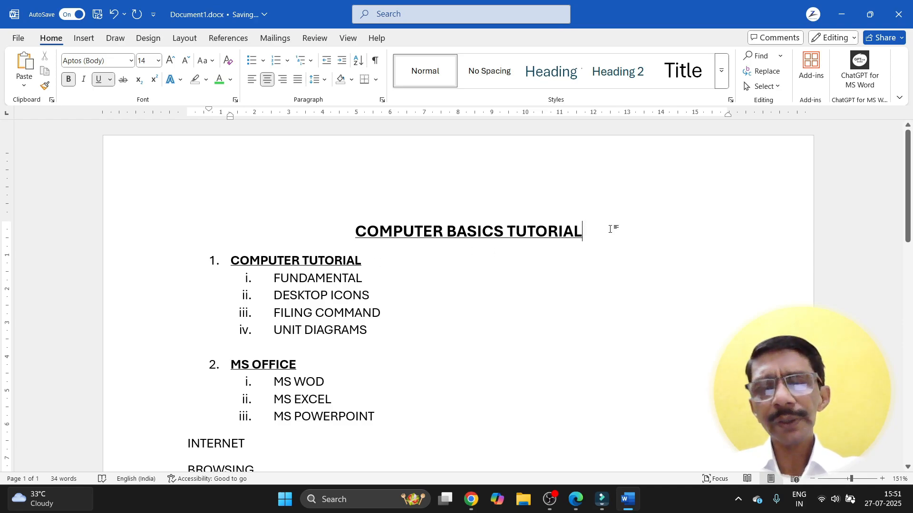
key(Return)
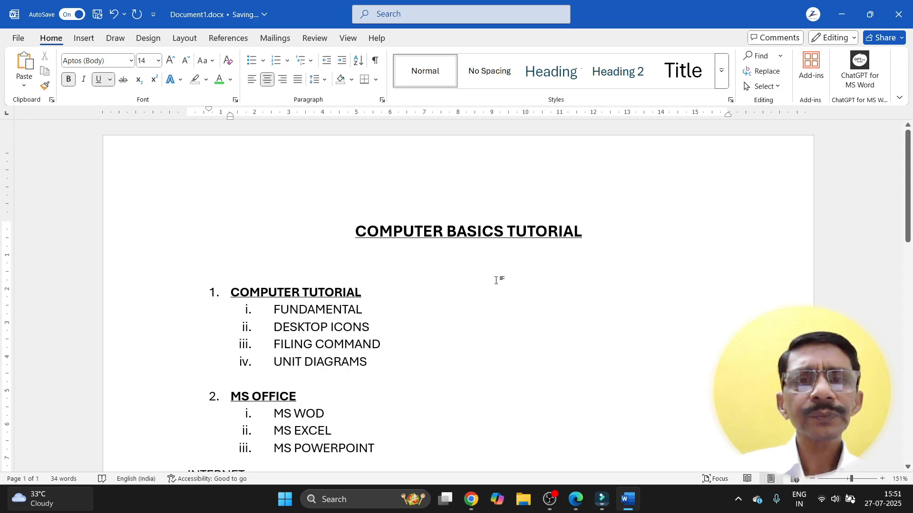
ctrl+scroll(496, 281, down, 4)
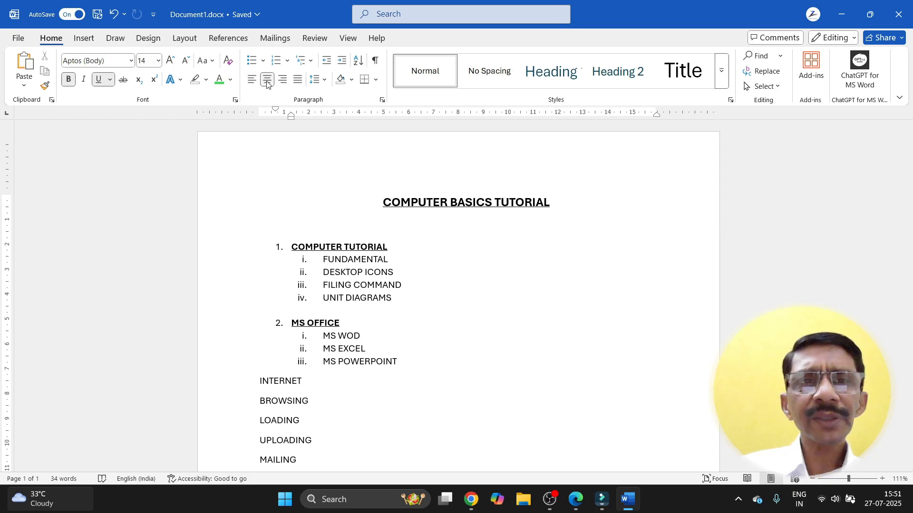
Step: Try the title right-aligned, return it to centered, then start a new blank document with Ctrl+N
drag(383, 203, 558, 206)
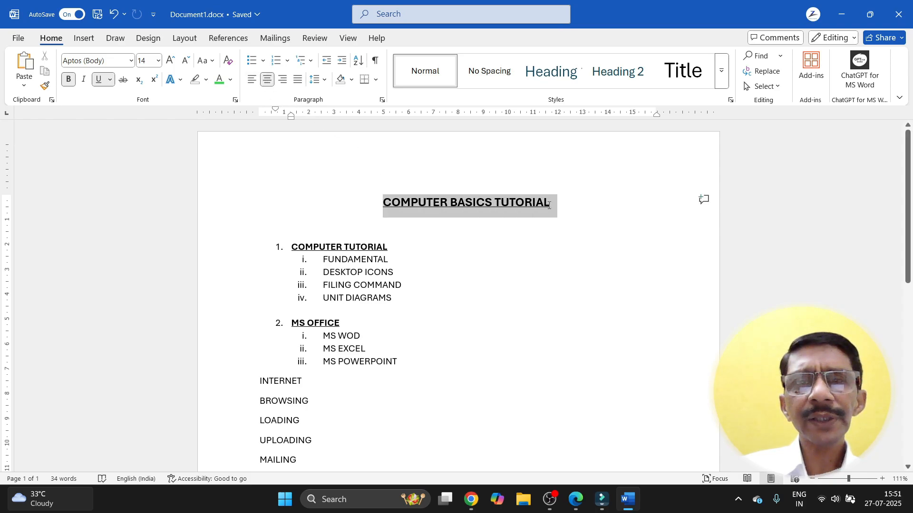
click(284, 80)
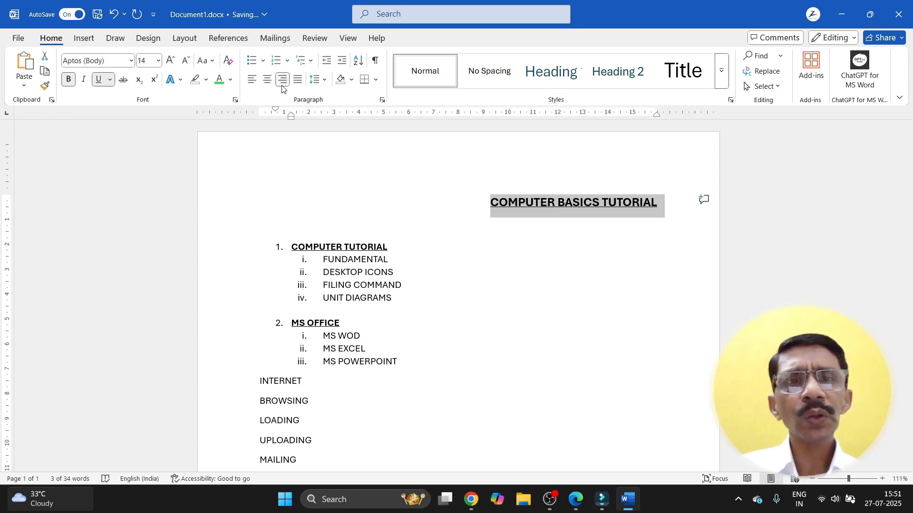
click(268, 85)
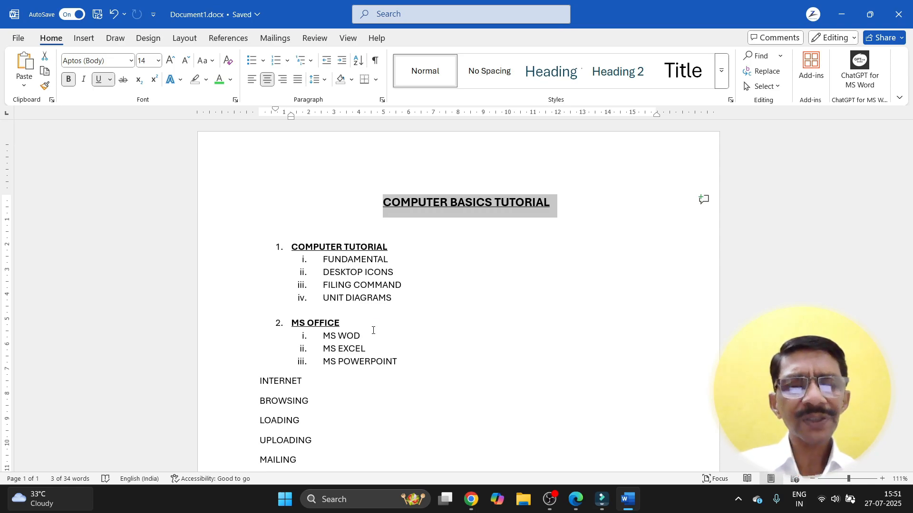
key(ctrl+n)
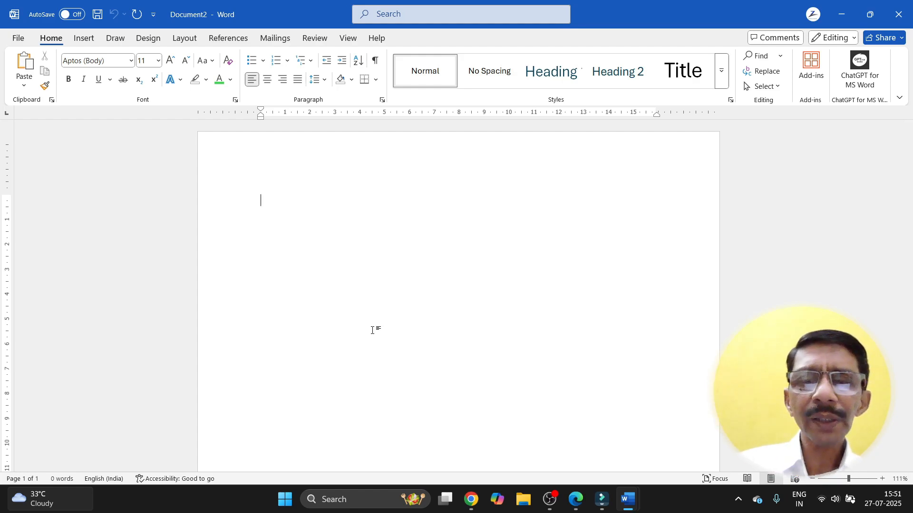
Step: In Document2, generate sample paragraphs with =RAND()
click(842, 15)
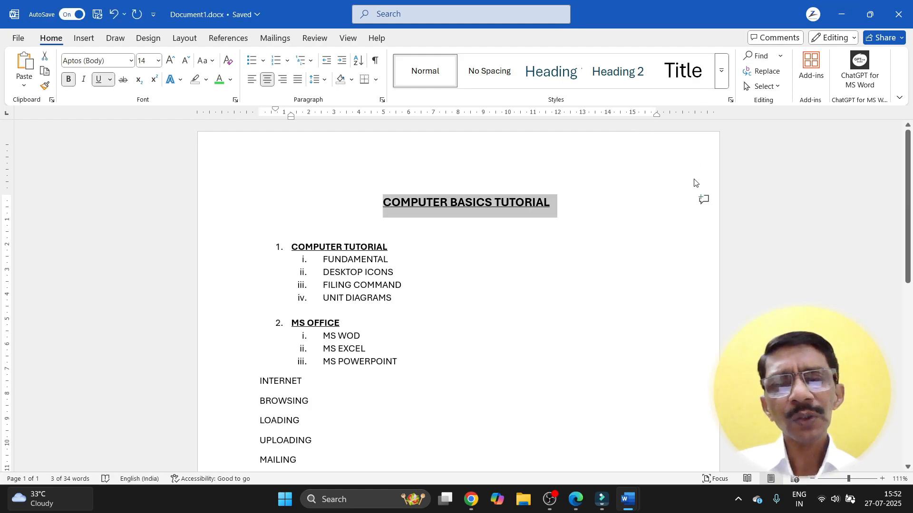
mouse_move(633, 510)
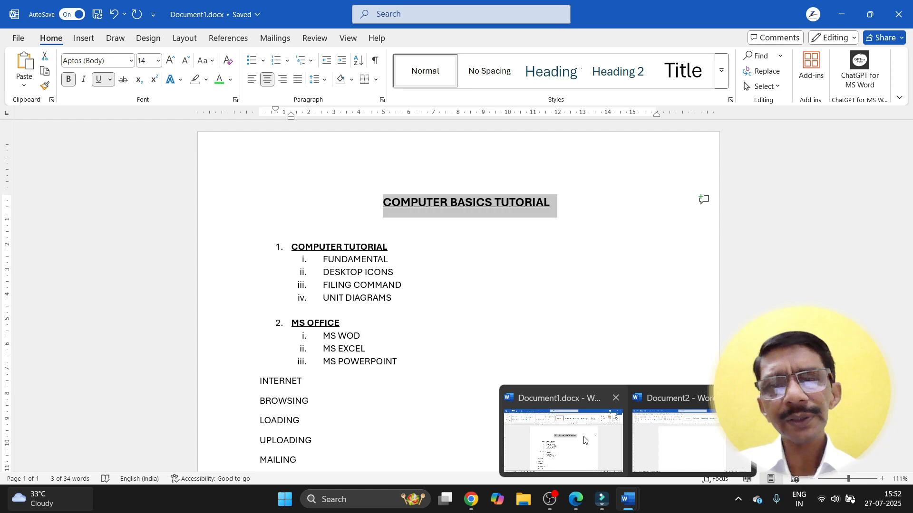
click(666, 429)
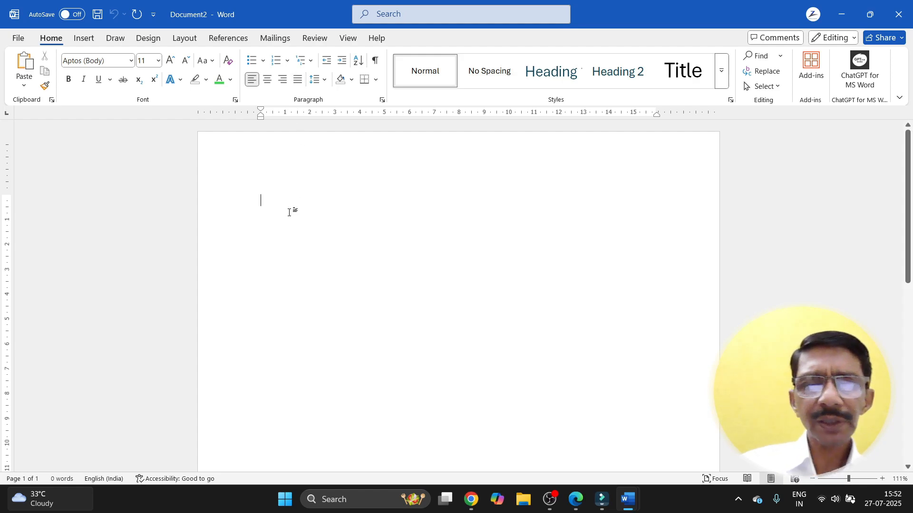
text(=)
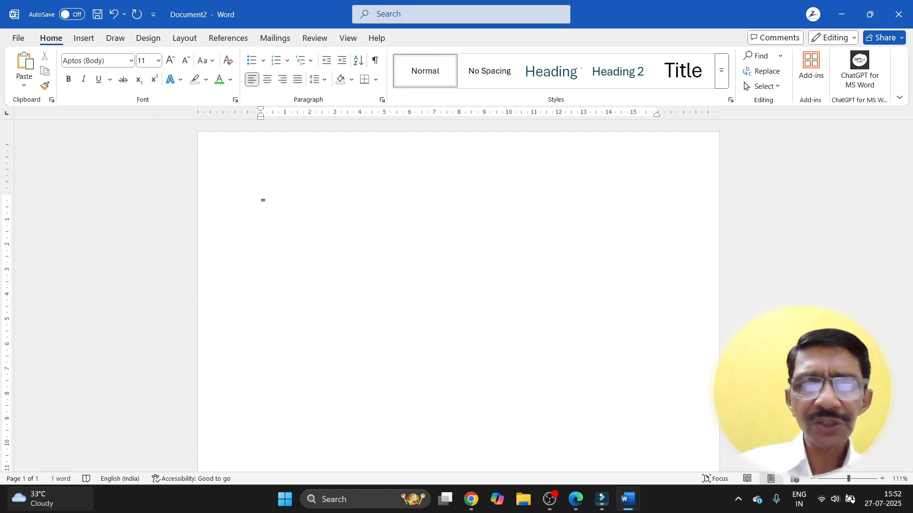
text(RAND)
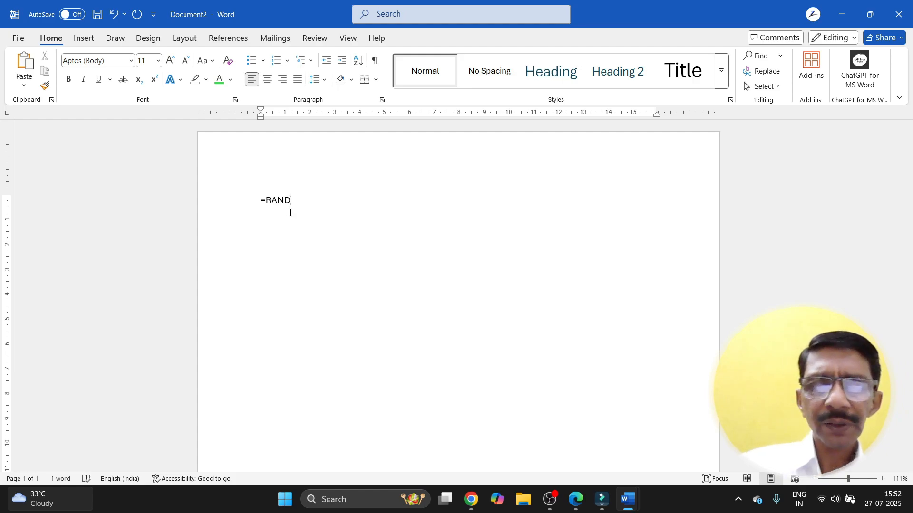
text(())
key(Return)
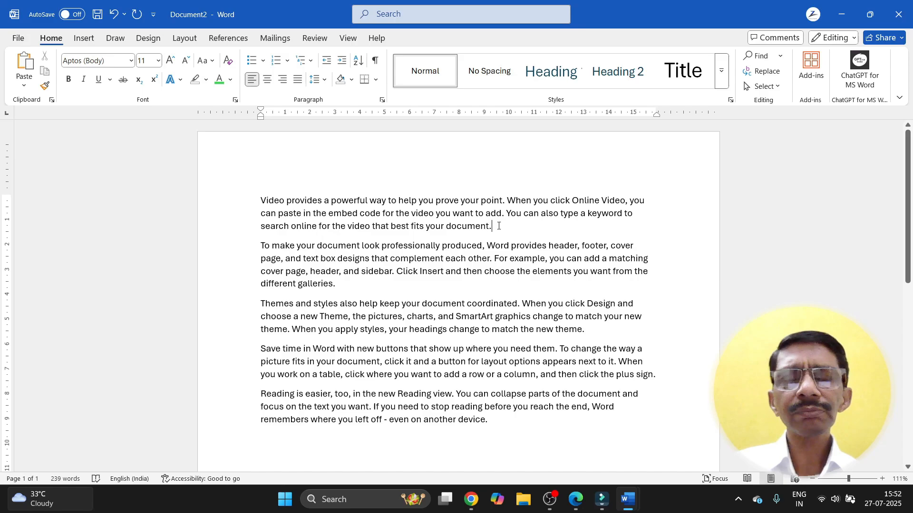
Step: Merge the sample paragraphs into one and delete the closing words 'another device.'
key(Delete)
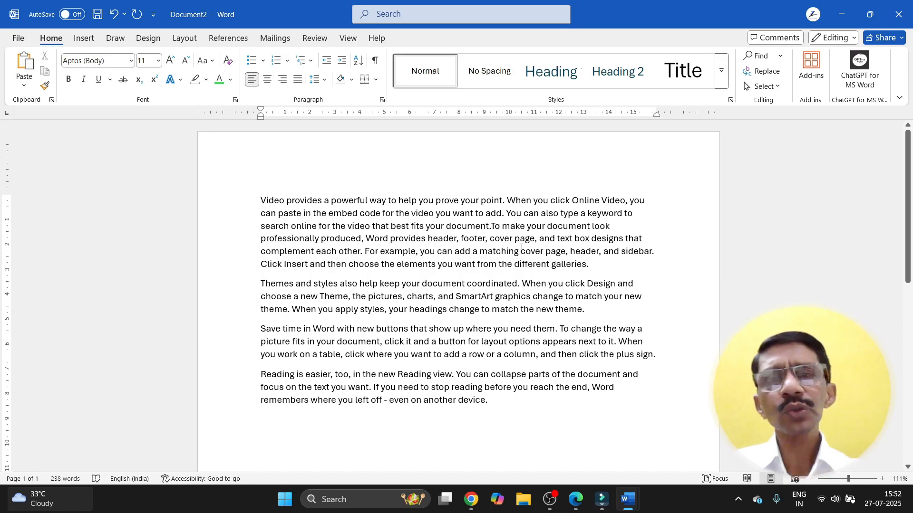
click(597, 267)
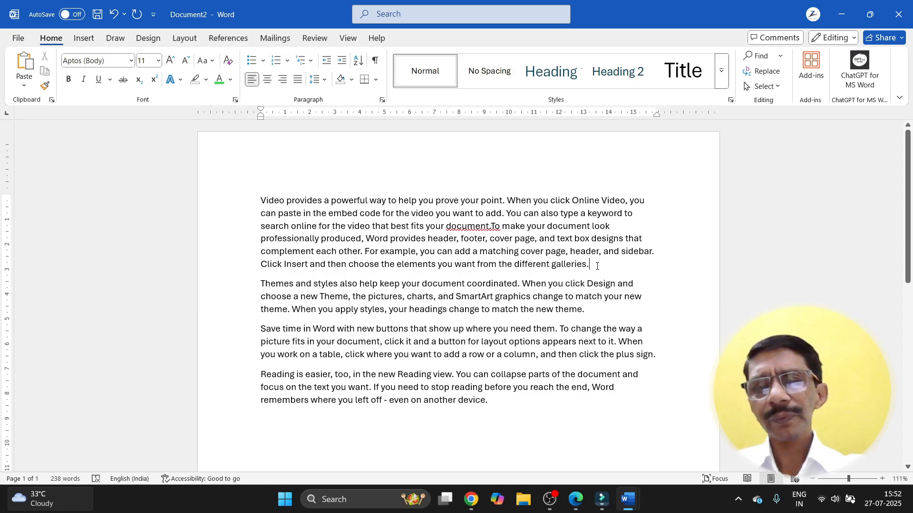
key(Delete)
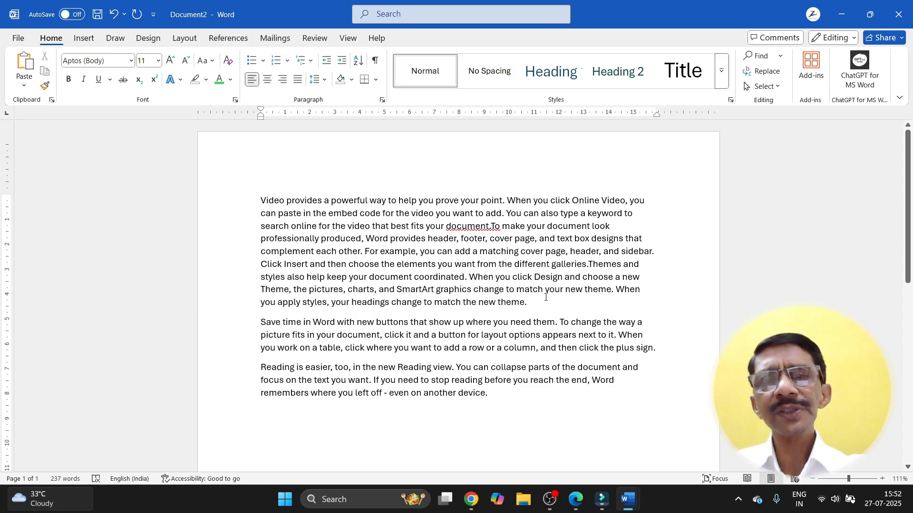
click(533, 304)
key(Delete)
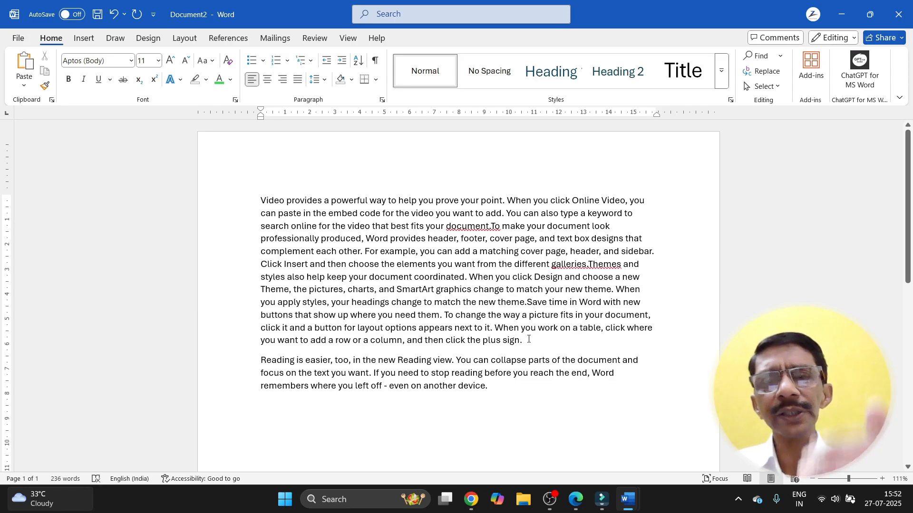
click(528, 340)
key(Delete)
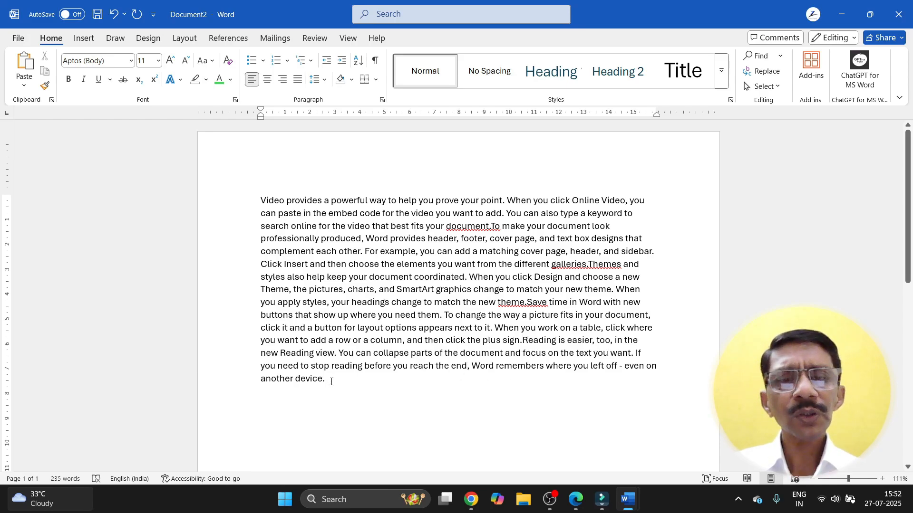
drag(331, 381, 261, 382)
key(Delete)
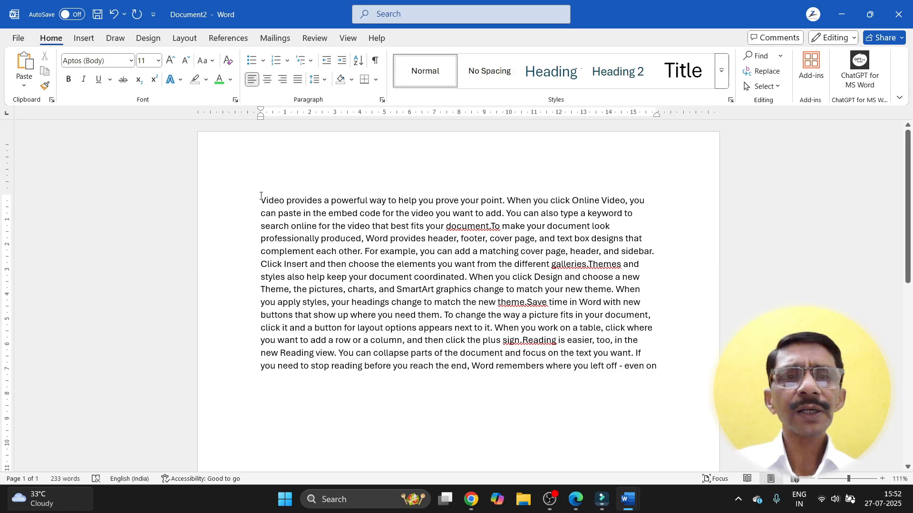
Step: Justify the merged paragraph between both margins
drag(261, 200, 658, 371)
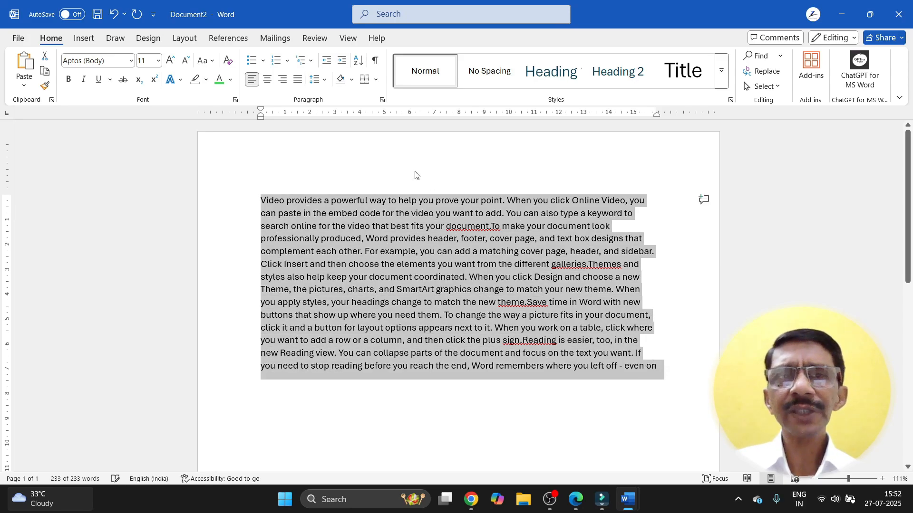
click(297, 80)
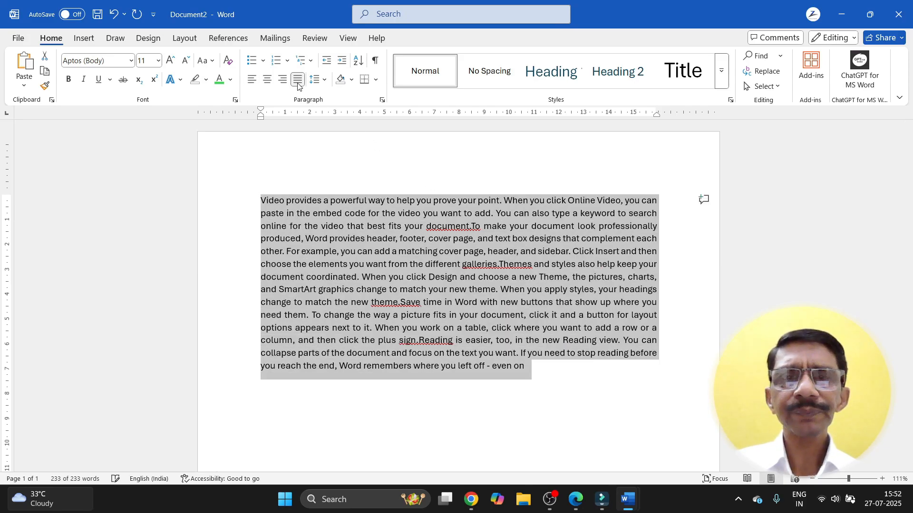
click(522, 387)
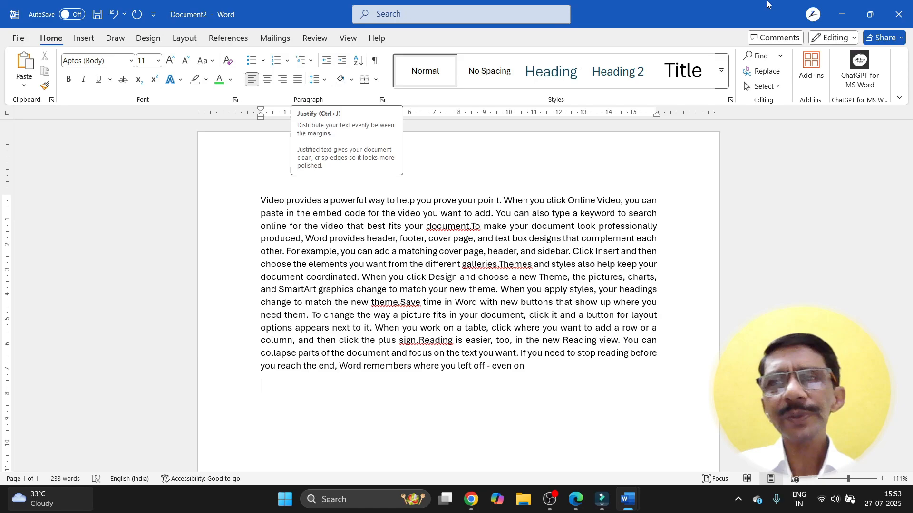
Step: In Document1, set INTERNET, BROWSING, LOADING, UPLOADING and MAILING to 2.5 line spacing
click(840, 8)
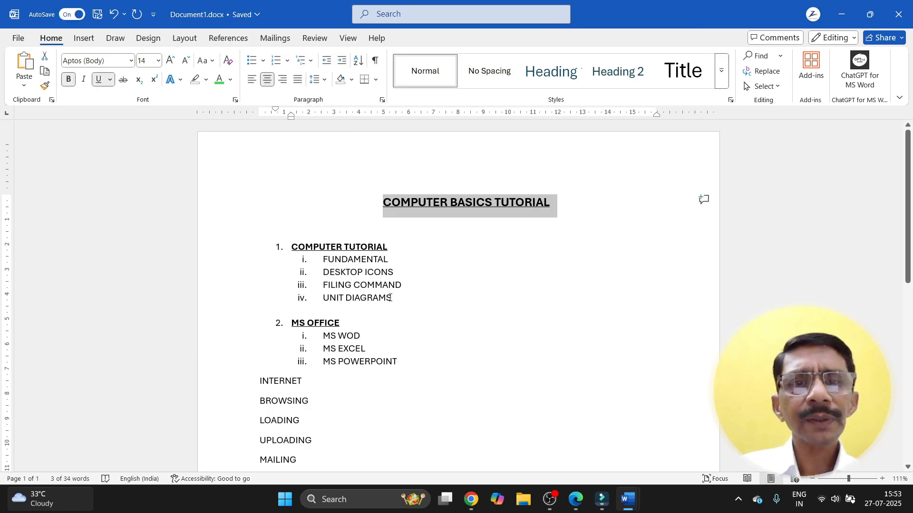
click(389, 331)
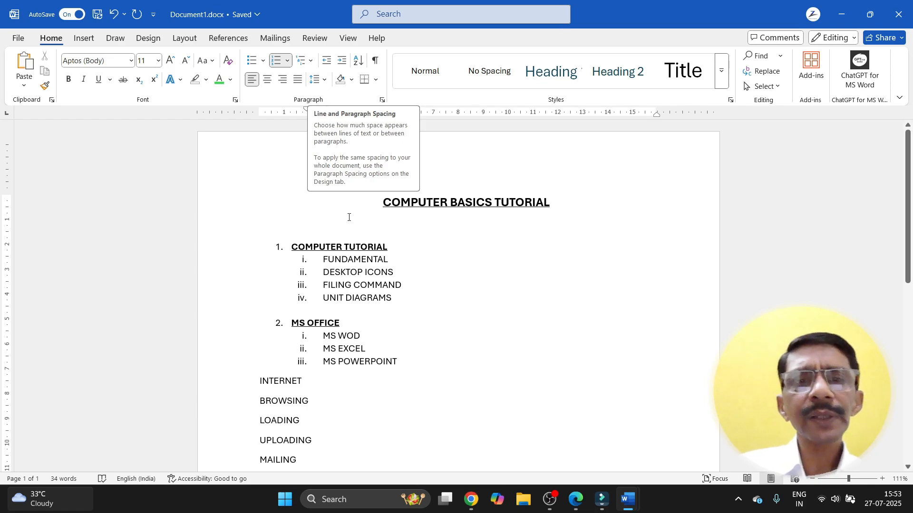
scroll(361, 283, down, 2)
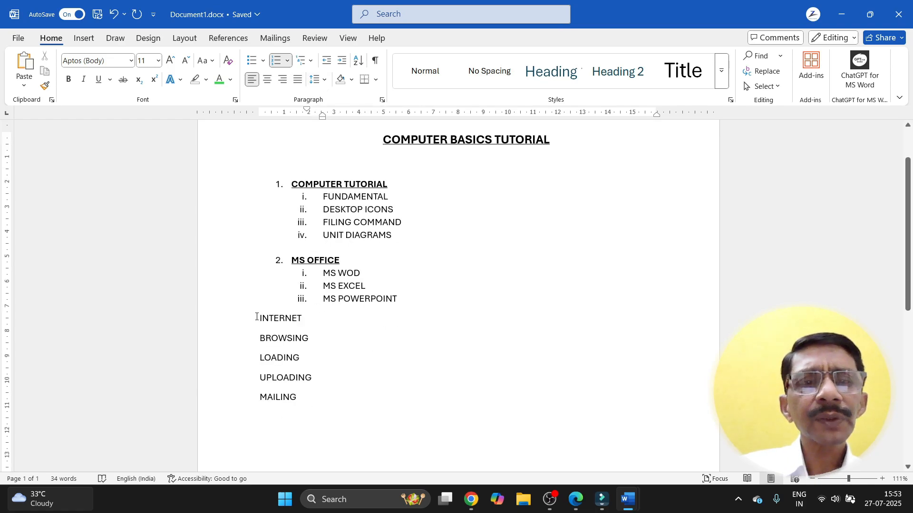
click(257, 317)
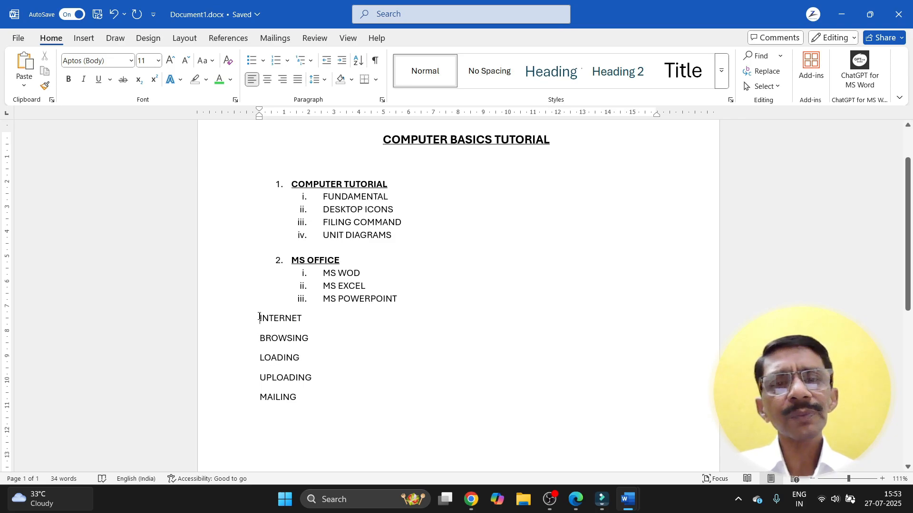
drag(259, 317, 293, 392)
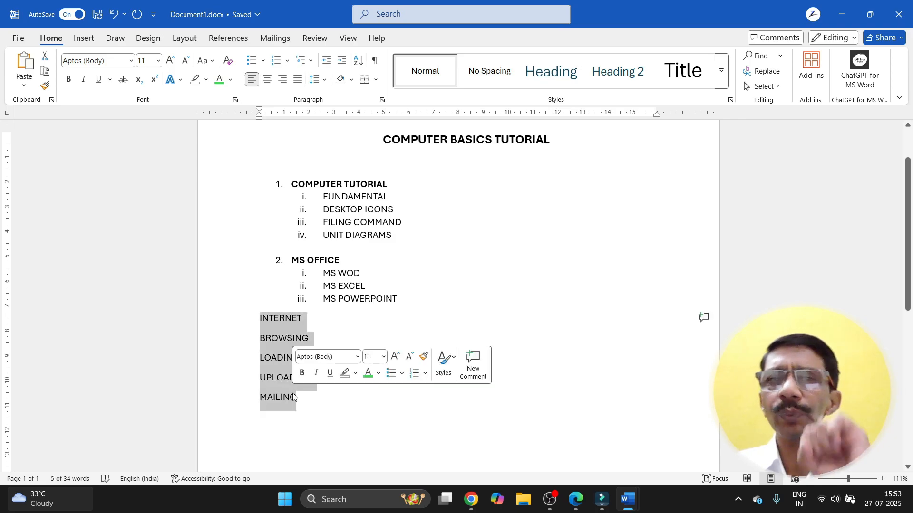
click(317, 79)
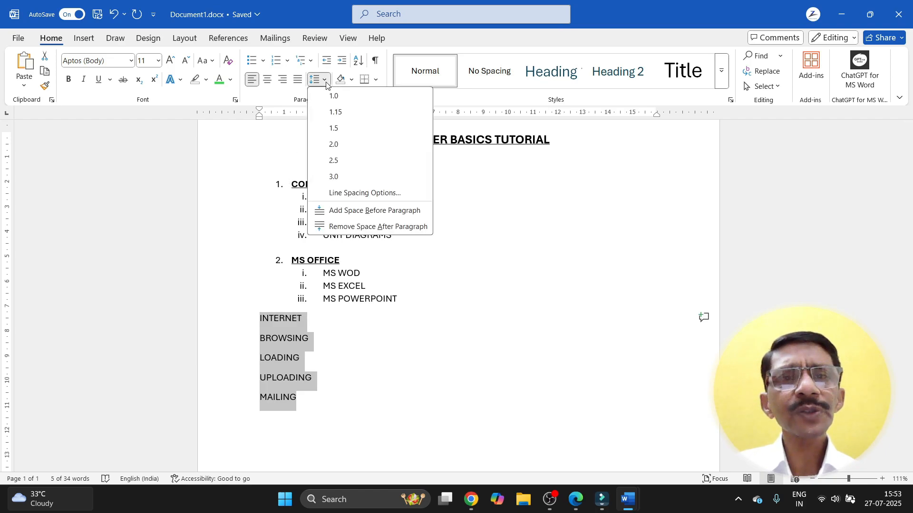
click(332, 161)
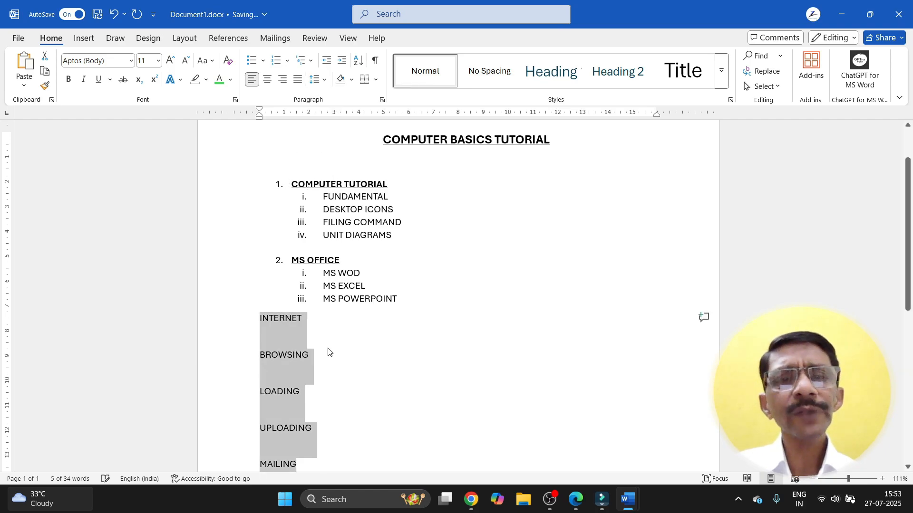
scroll(329, 375, down, 2)
click(330, 378)
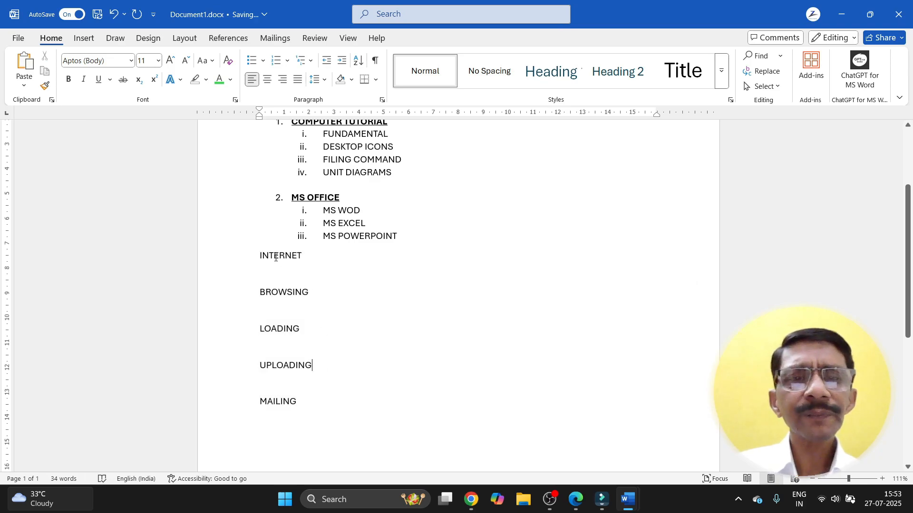
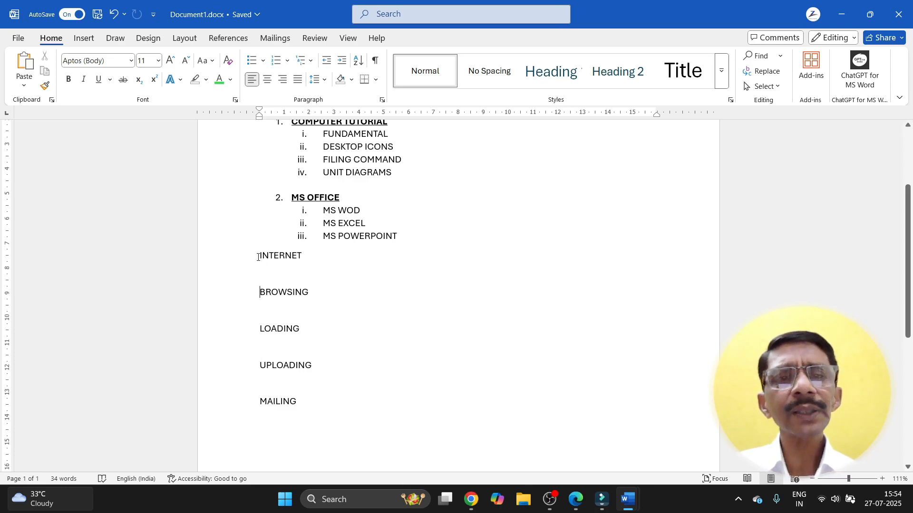
Step: Set the INTERNET through MAILING lines to 1.0 line spacing
drag(259, 257, 295, 407)
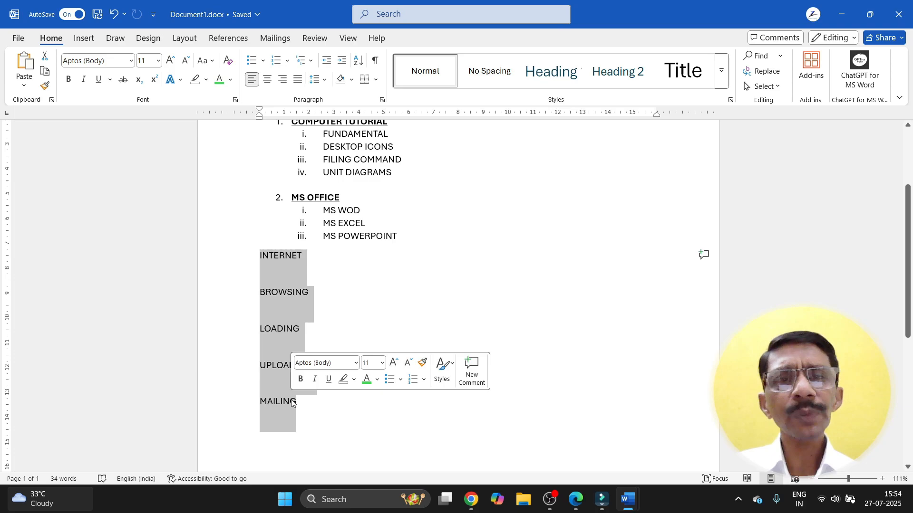
click(323, 80)
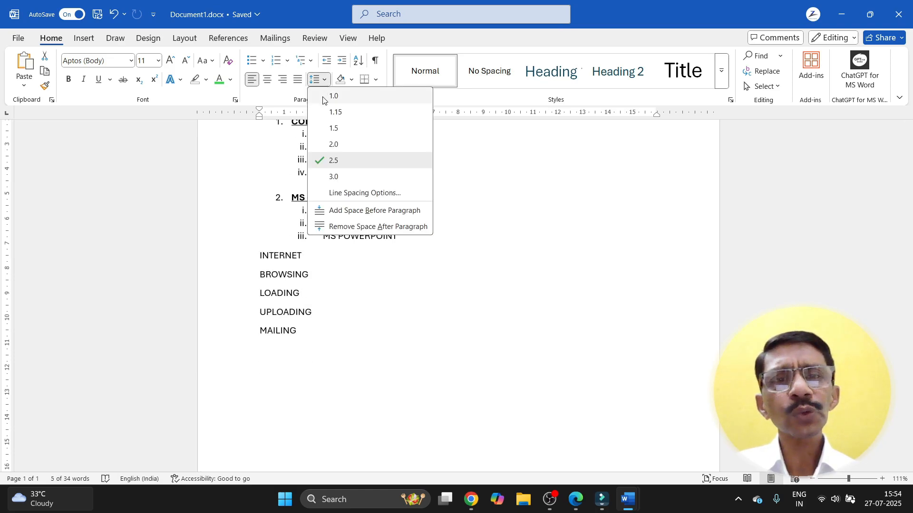
click(334, 97)
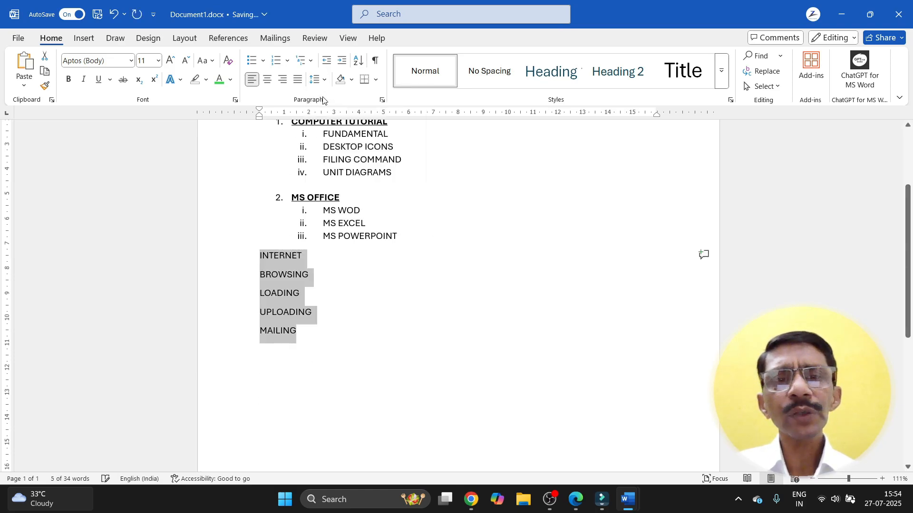
click(319, 332)
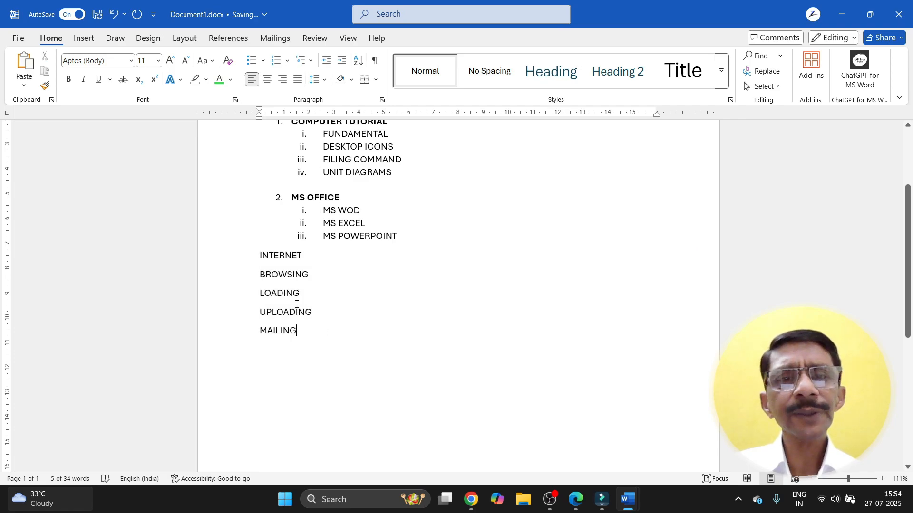
Step: Insert an empty line above BROWSING, LOADING, UPLOADING and MAILING
click(260, 275)
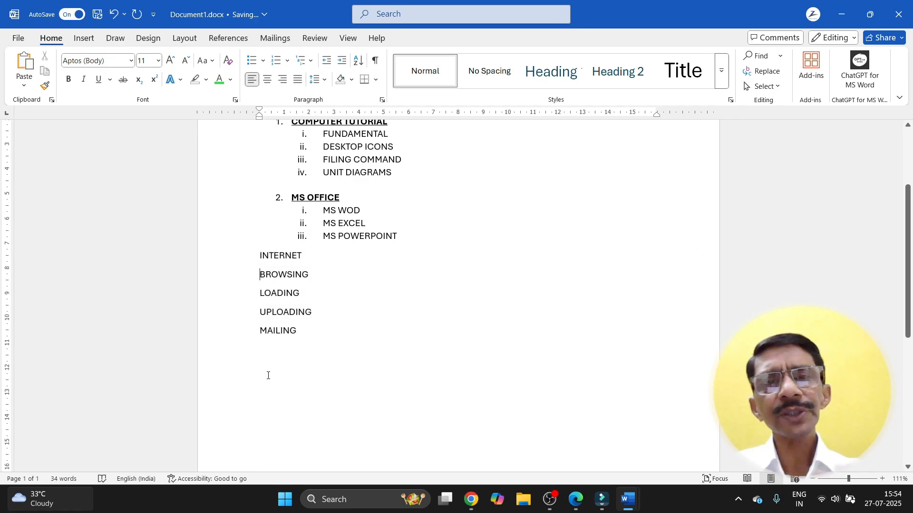
key(Return)
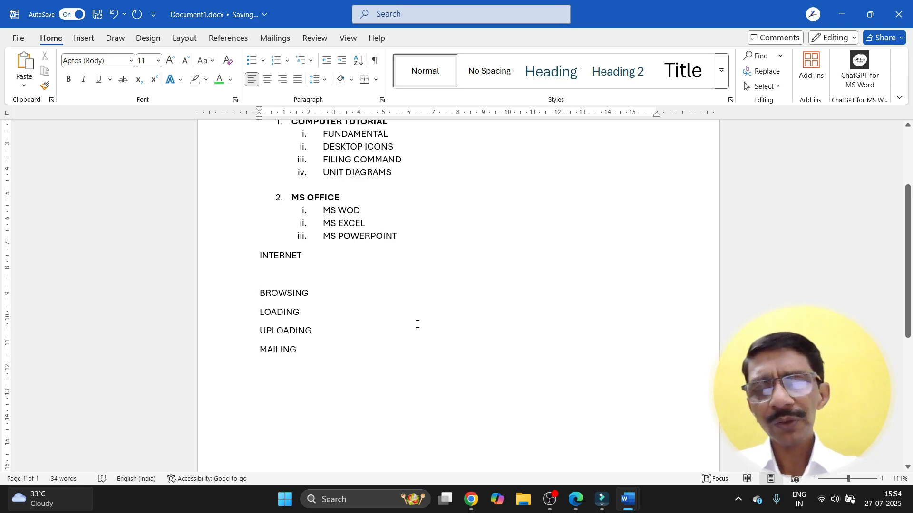
key(Down)
key(Return)
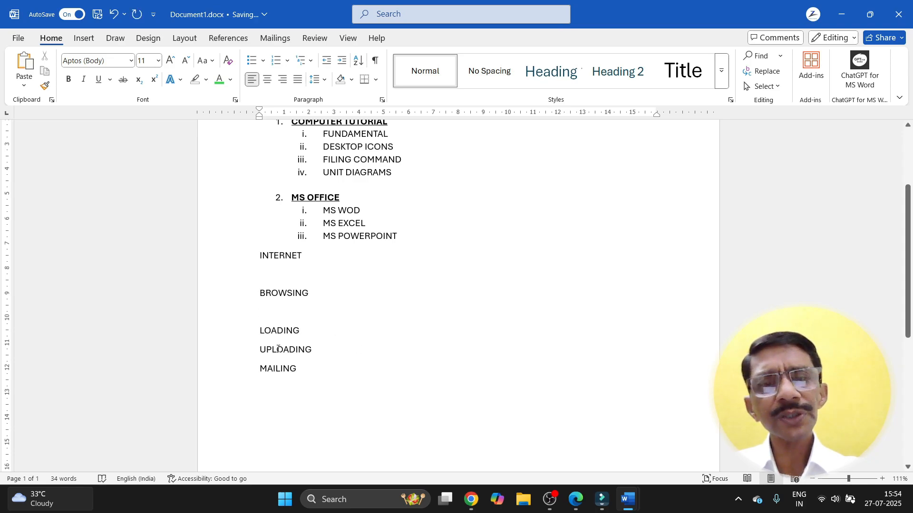
click(257, 350)
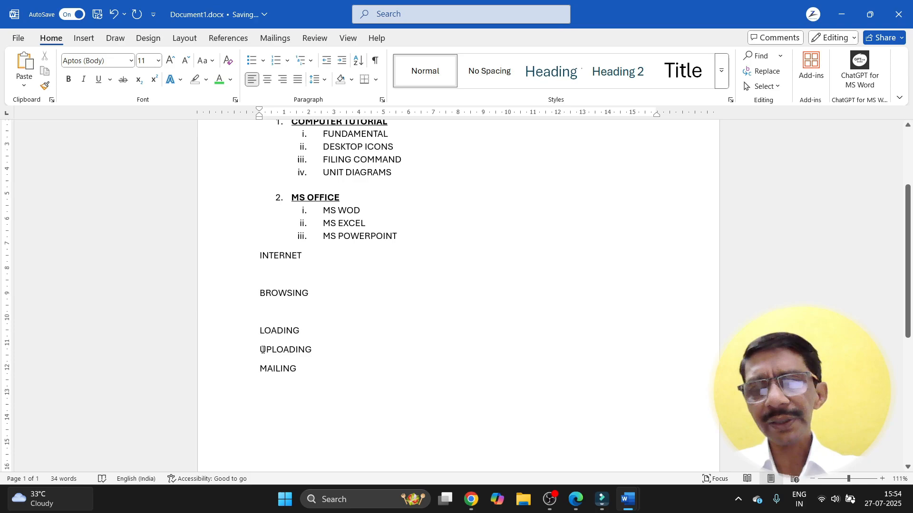
key(Return)
key(Down)
key(Return)
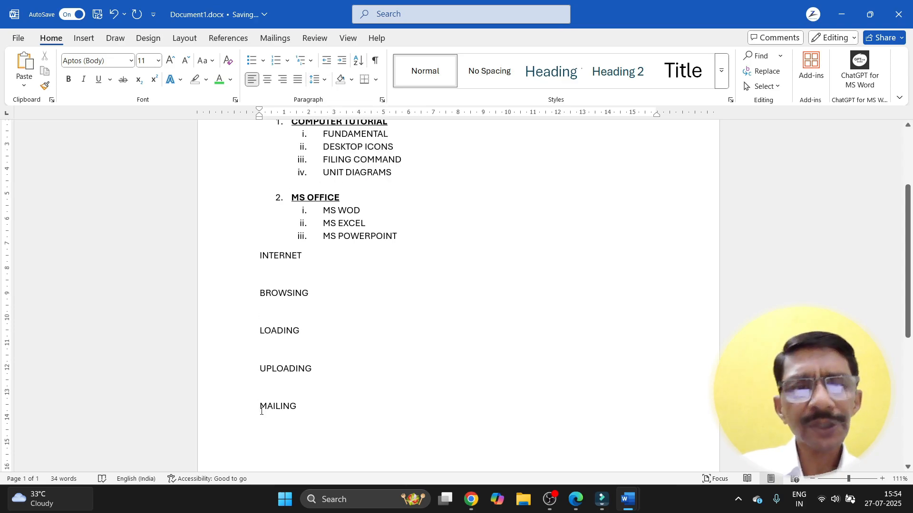
Step: Apply the No Spacing style from the Styles gallery to the INTERNET through MAILING lines
drag(260, 255, 301, 409)
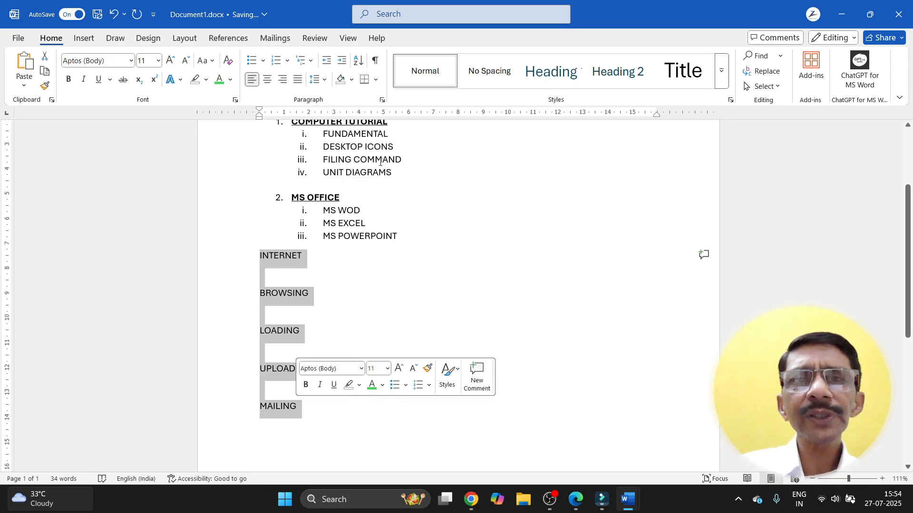
click(488, 78)
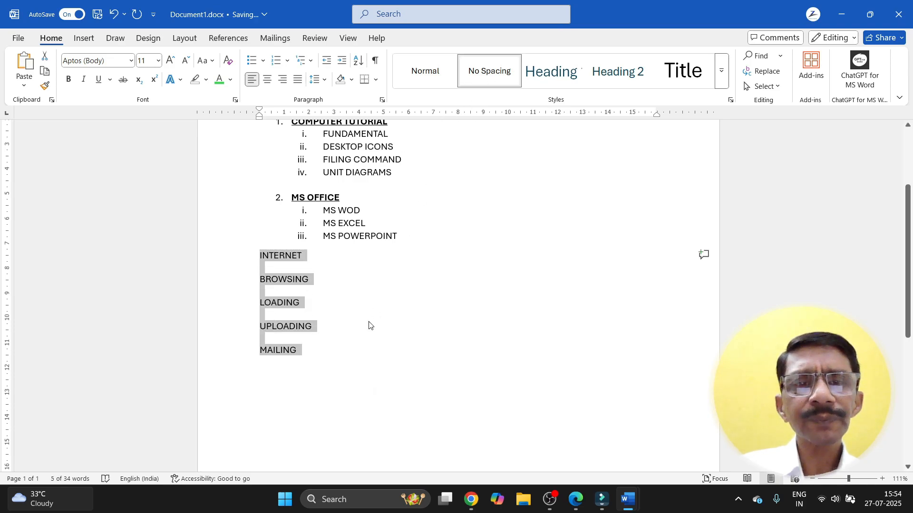
click(340, 378)
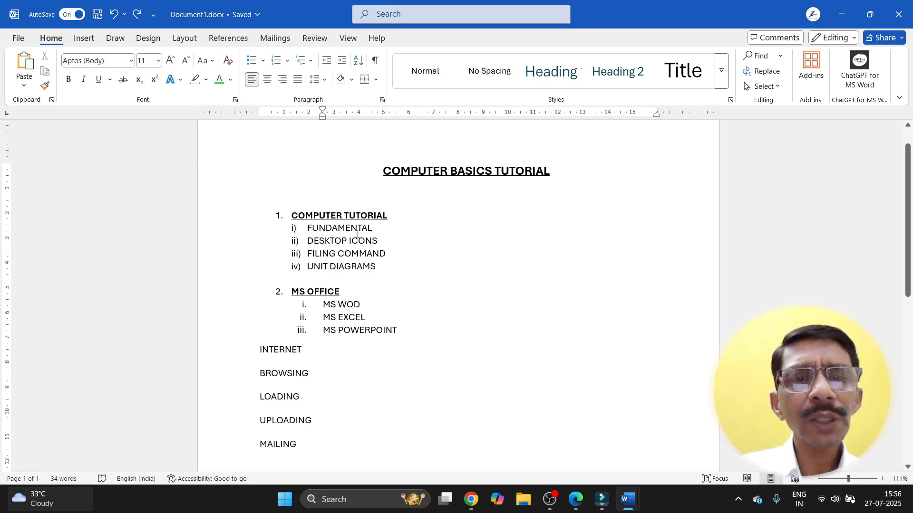
Step: Add BASIC DIAGRAM and MEMORY STRUCTURE as new sub-items after FUNDAMENTAL
click(373, 228)
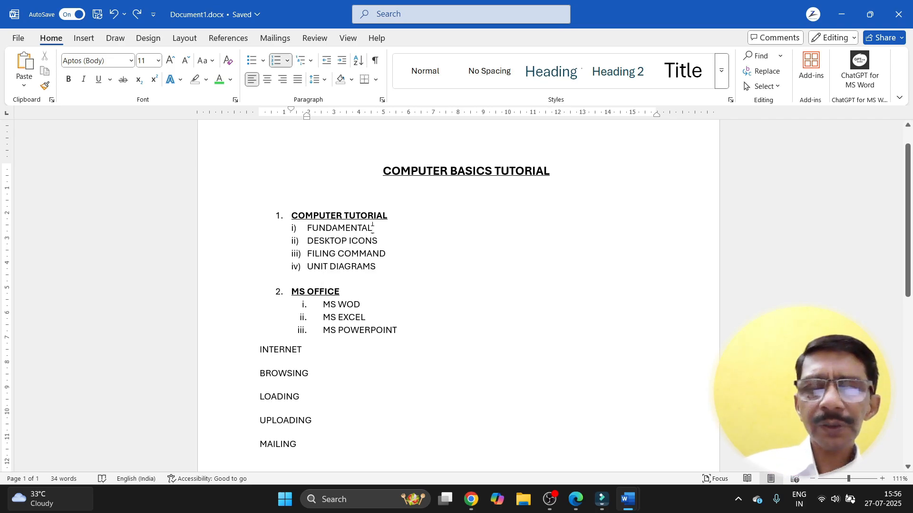
key(Return)
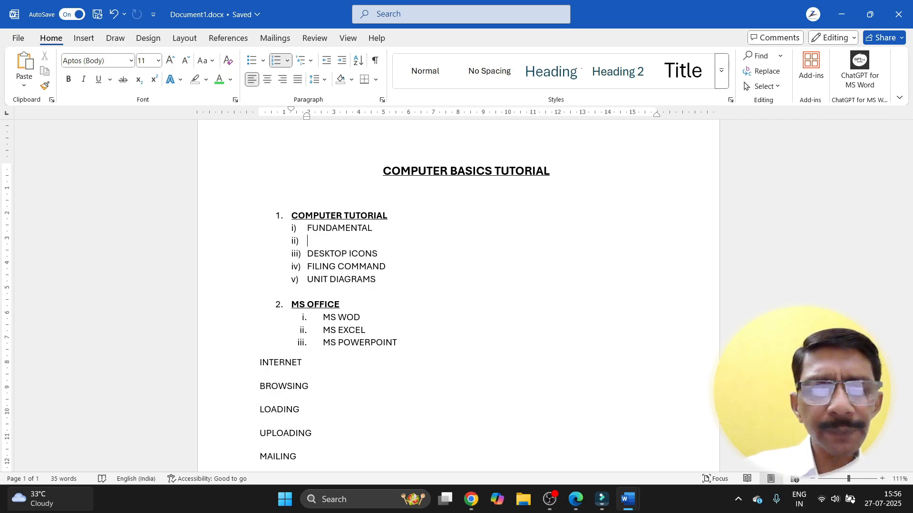
text(A)
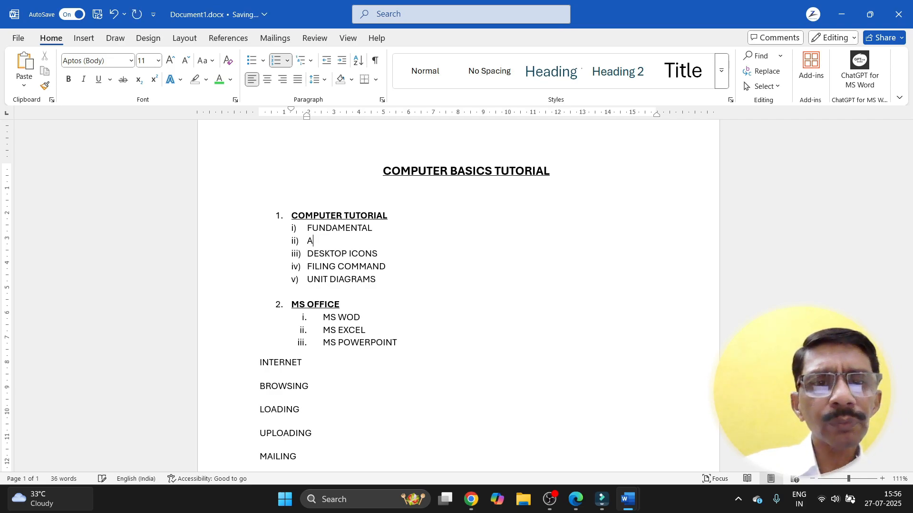
key(BackSpace)
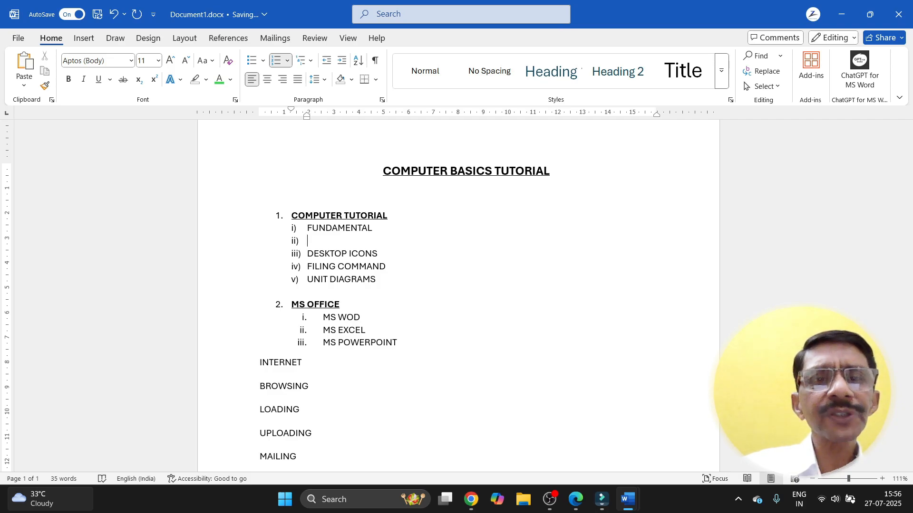
text(BASI)
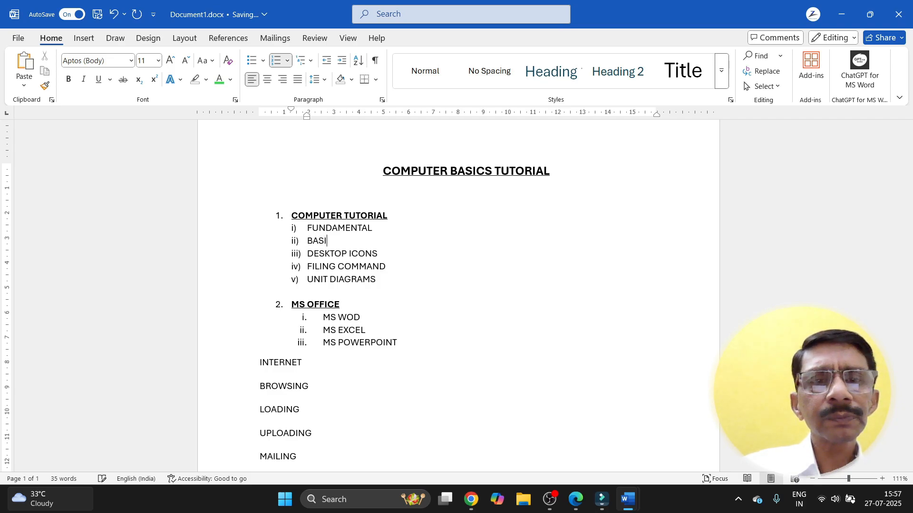
text(C DIAGRAM)
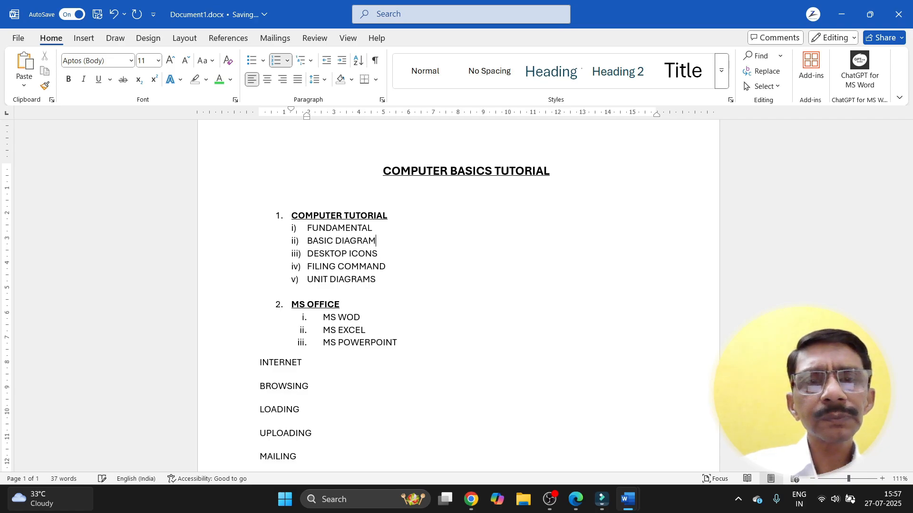
key(Return)
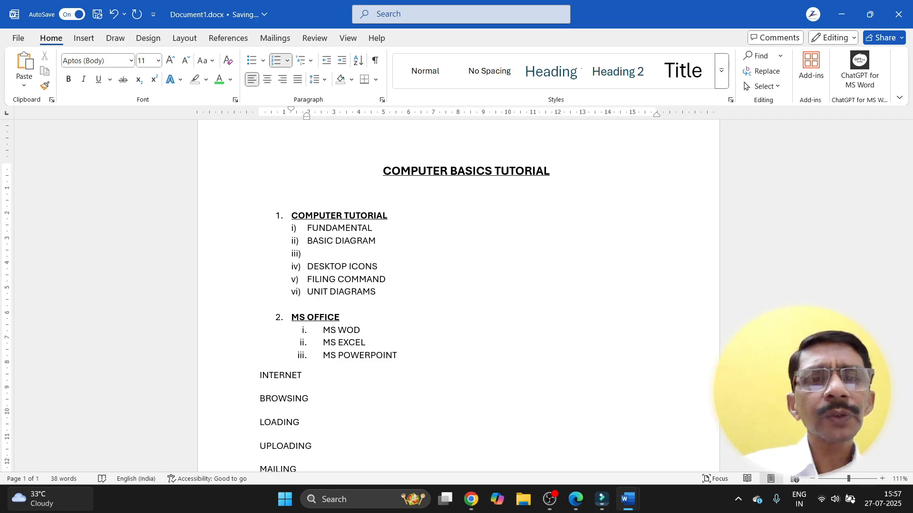
text(MEMORY)
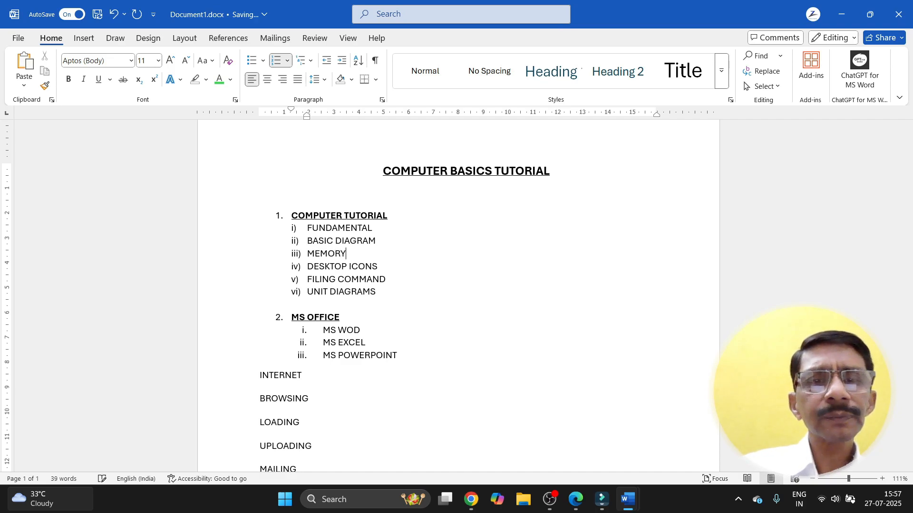
text( STRUC)
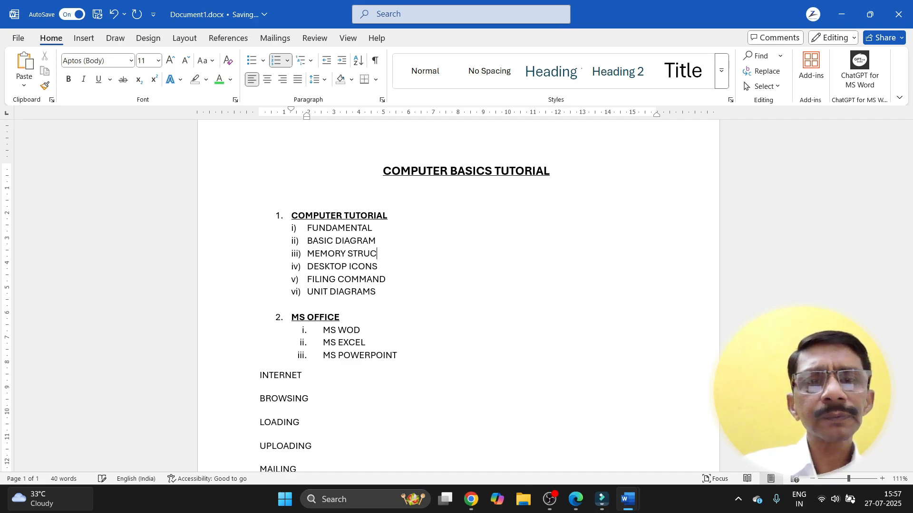
text(TURE)
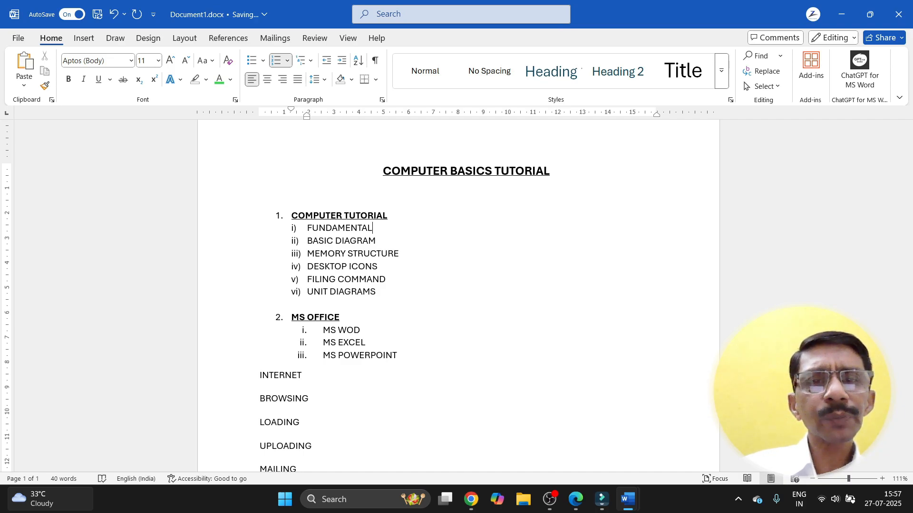
Step: Add HISTORY and GENERATION as further sub-items in the list
key(Return)
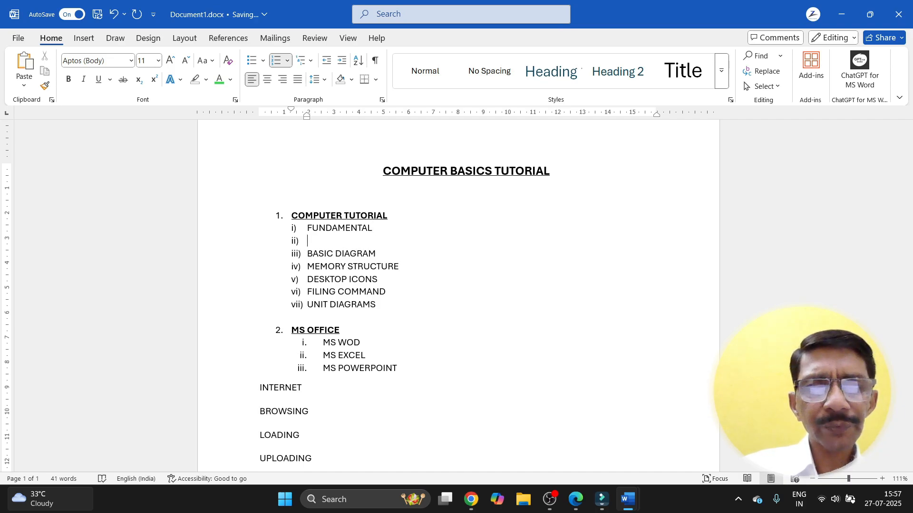
text(HISTORY)
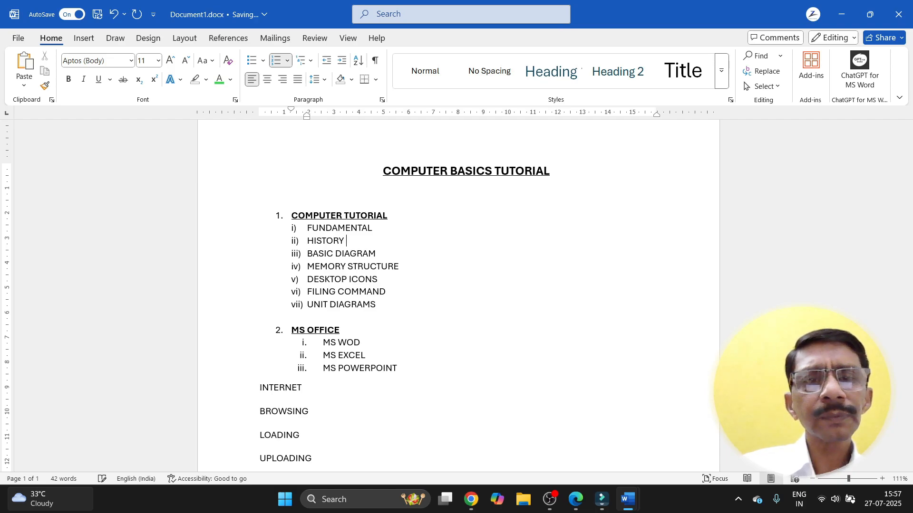
key(Return)
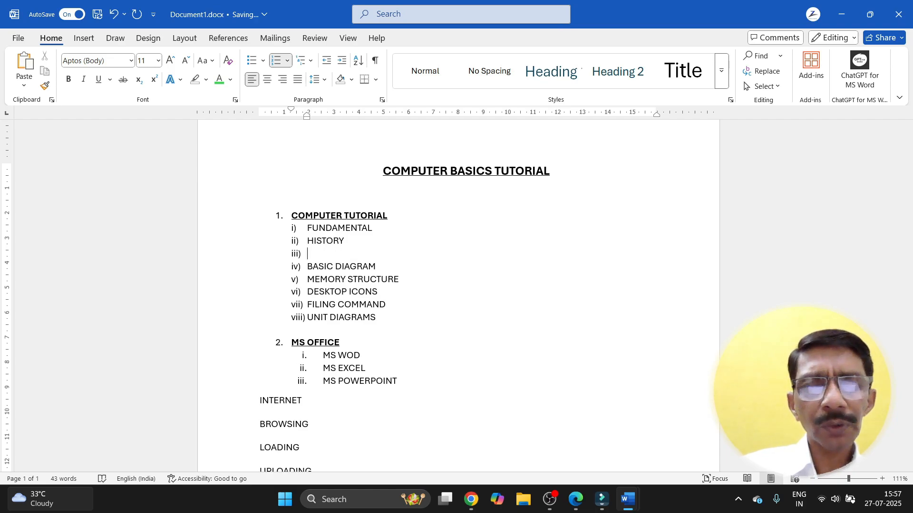
text(GENE)
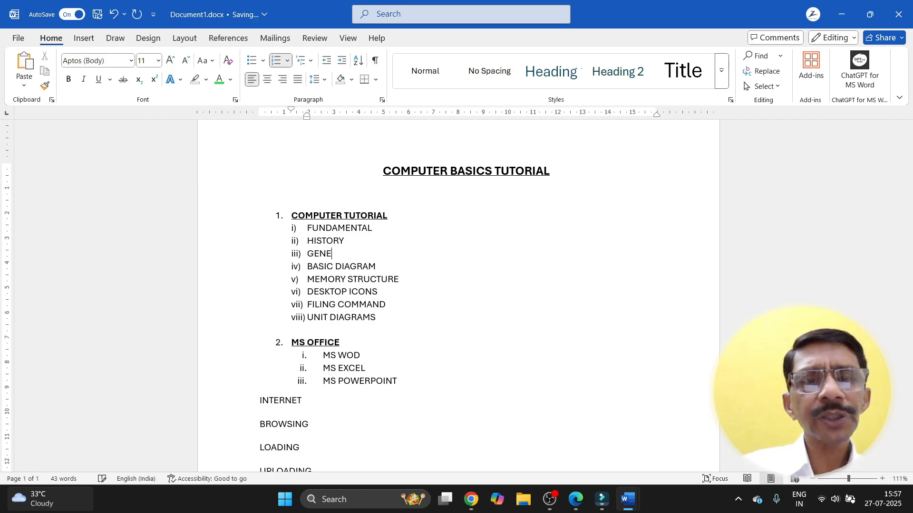
text(RATION)
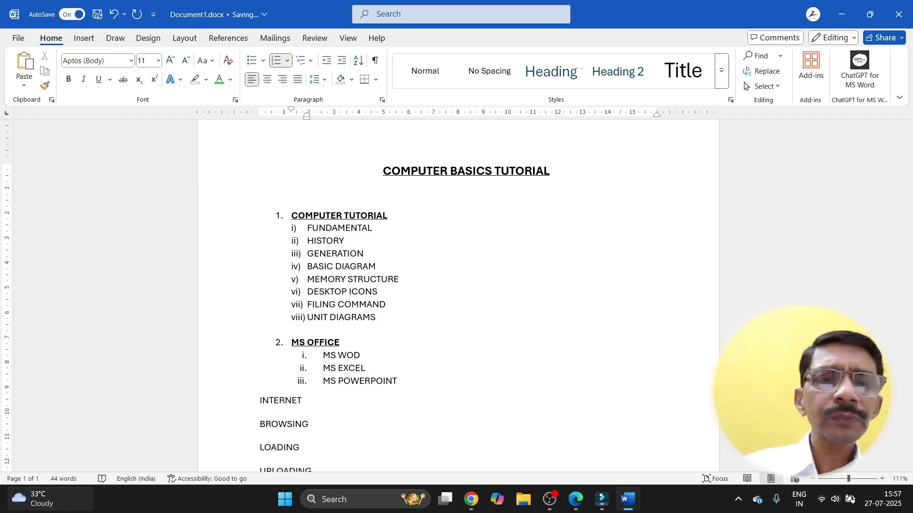
click(428, 323)
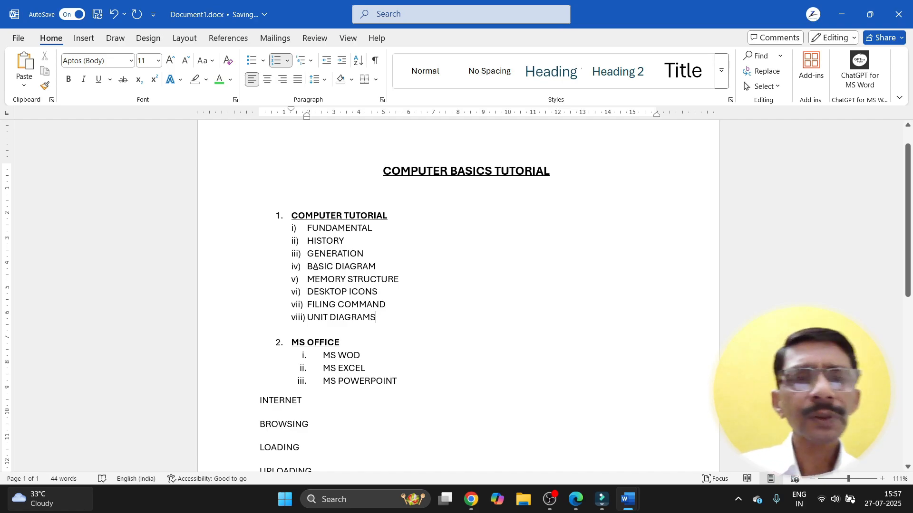
click(307, 242)
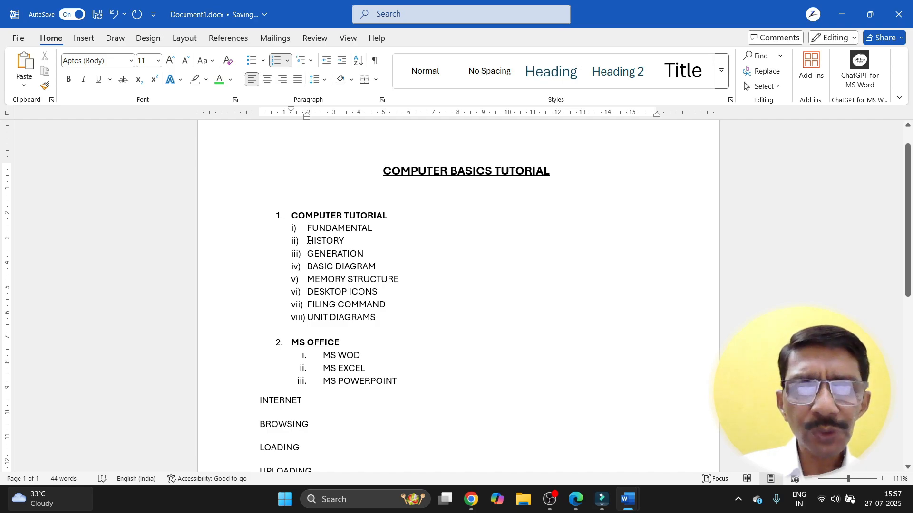
Step: Demote HISTORY through MEMORY STRUCTURE one list level with Tab
drag(308, 240, 390, 284)
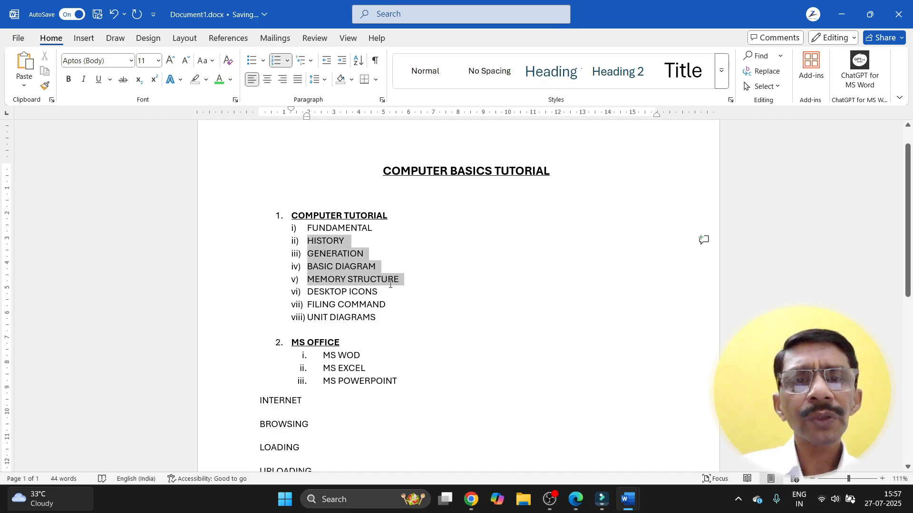
click(305, 61)
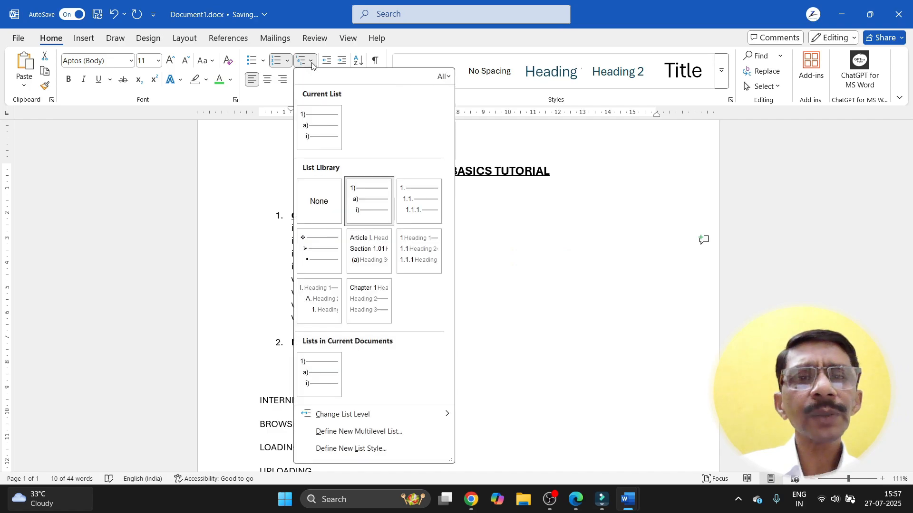
click(359, 199)
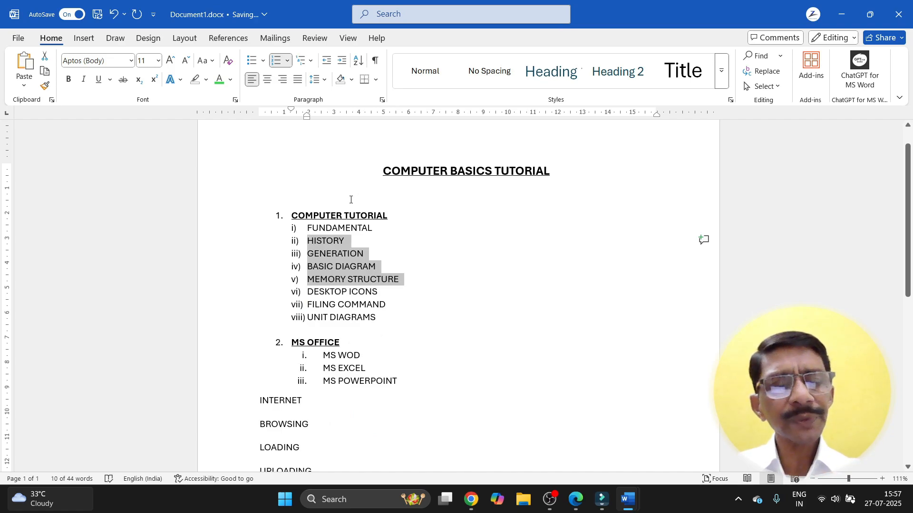
key(Tab)
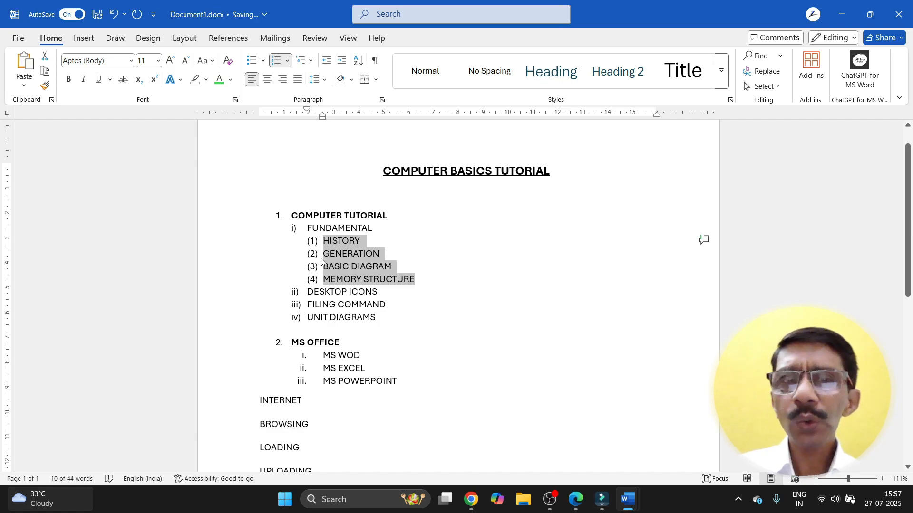
click(405, 283)
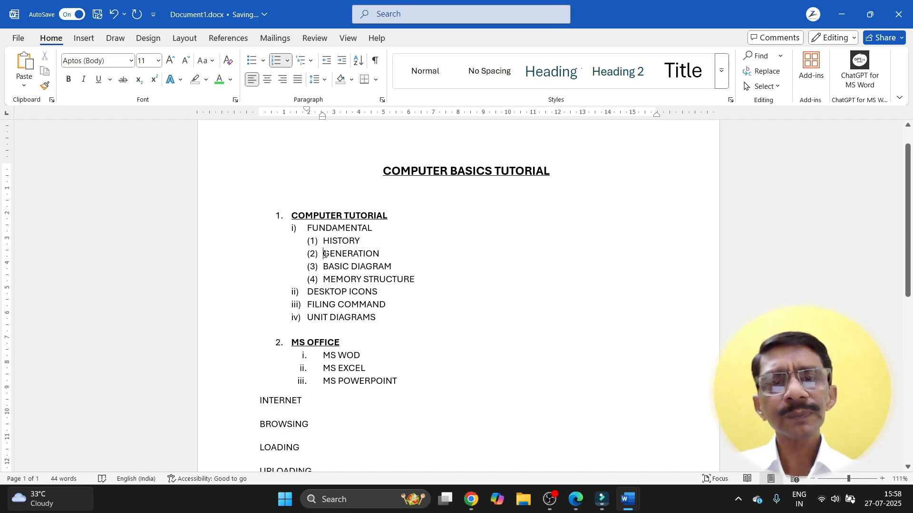
Step: Demote GENERATION, BASIC DIAGRAM and MEMORY STRUCTURE each one level deeper, forming a staircase
key(Tab)
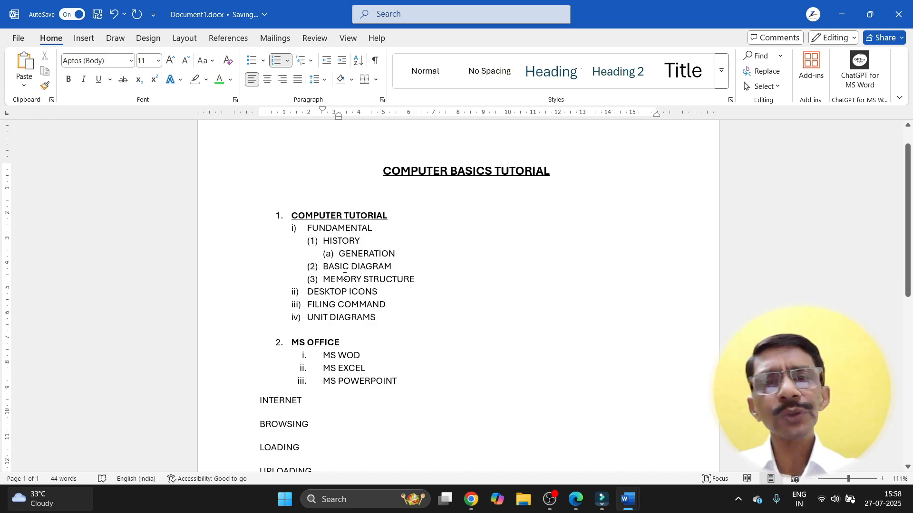
click(324, 267)
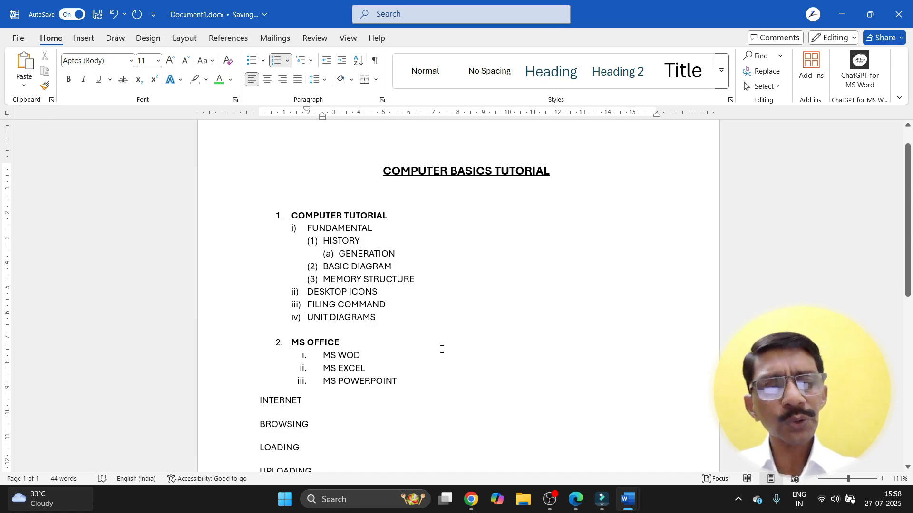
key(Tab)
key(Tab)
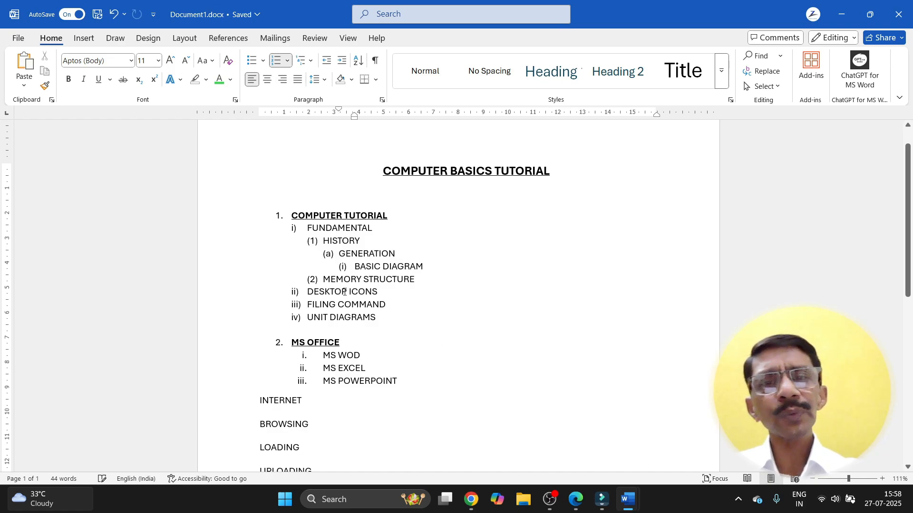
click(324, 280)
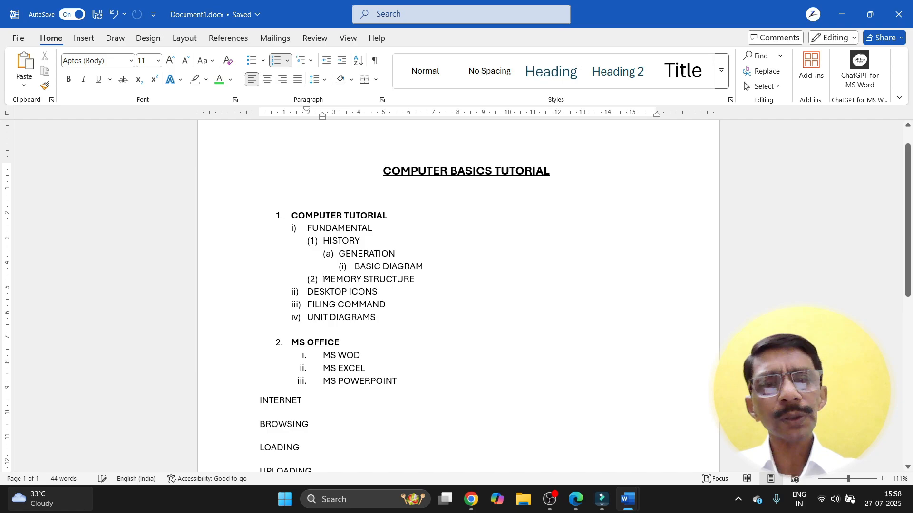
key(Tab)
key(Tab)
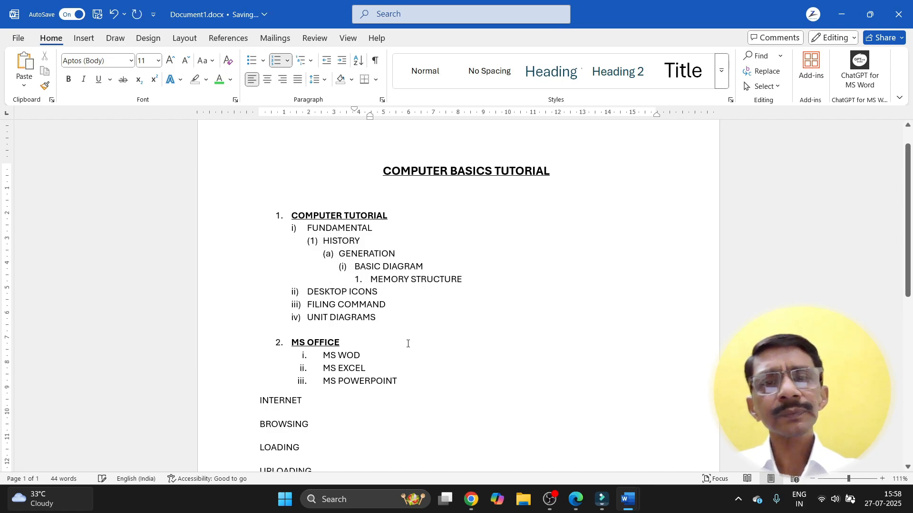
click(413, 352)
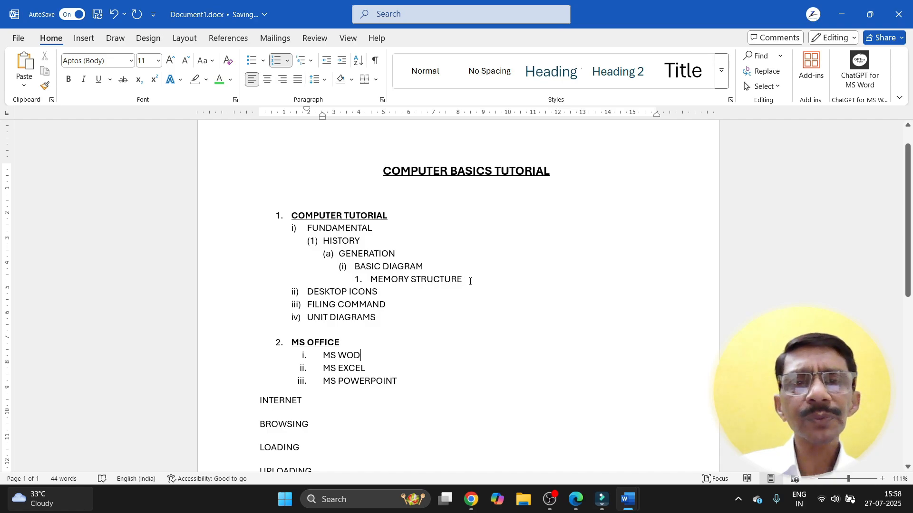
Step: Remove numbering and clear all formatting from FUNDAMENTAL through MEMORY STRUCTURE
drag(470, 281, 312, 227)
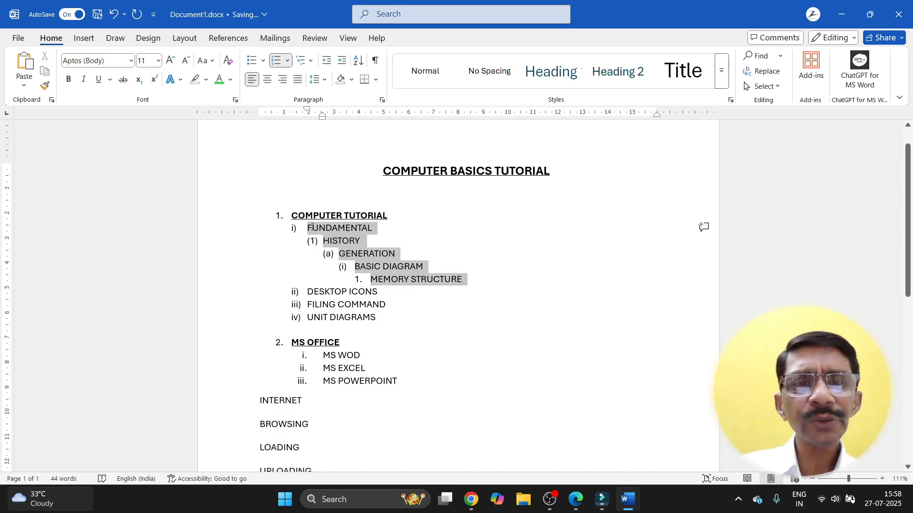
click(288, 61)
click(296, 189)
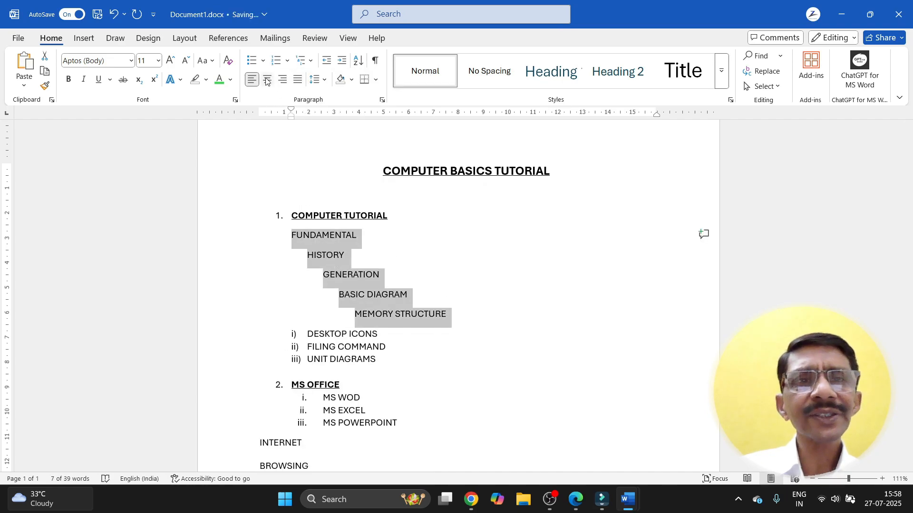
click(231, 63)
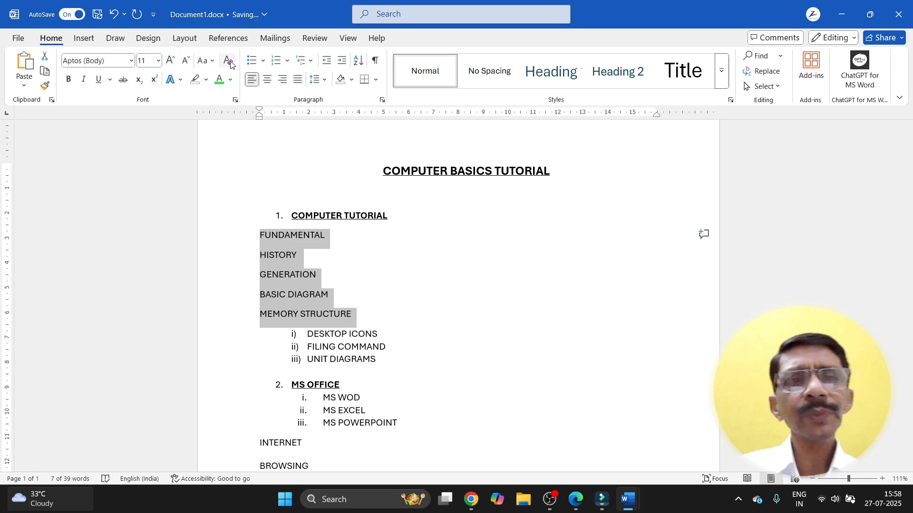
Step: Number the items with lowercase Roman numerals and adjust their indent under COMPUTER TUTORIAL
click(288, 61)
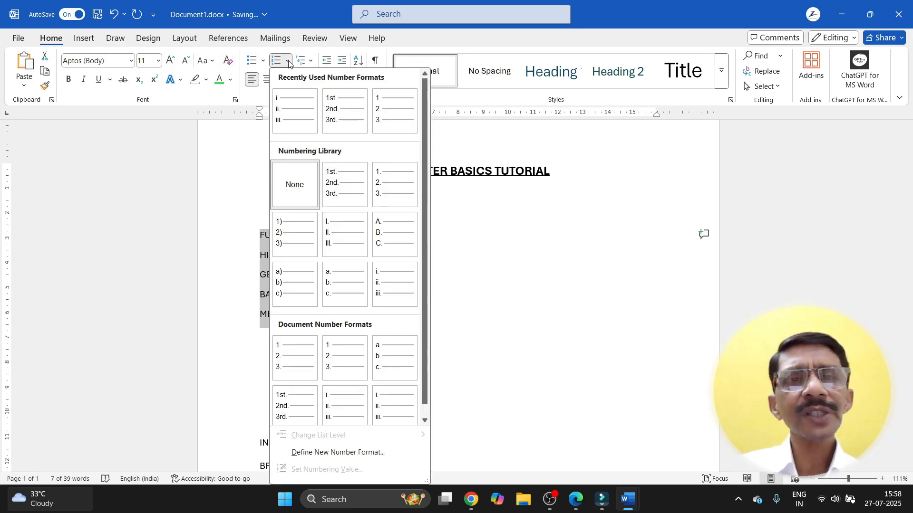
click(383, 284)
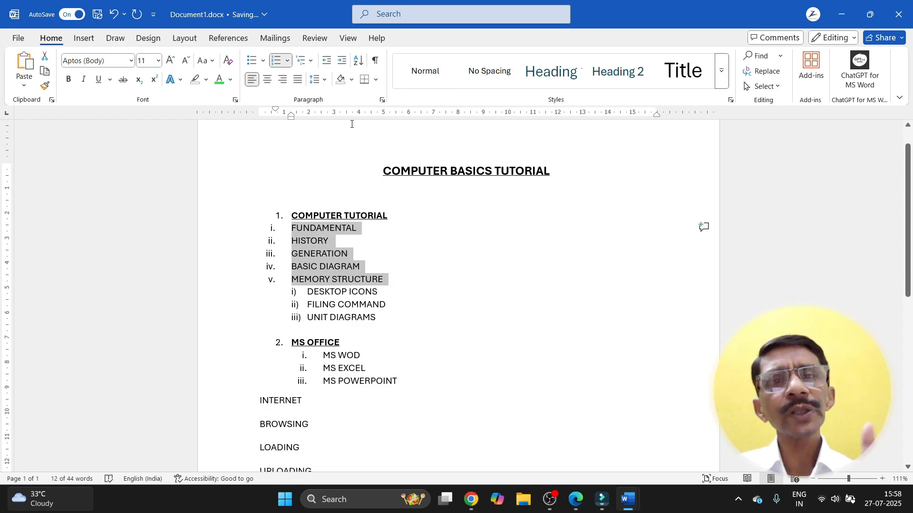
click(343, 62)
click(343, 61)
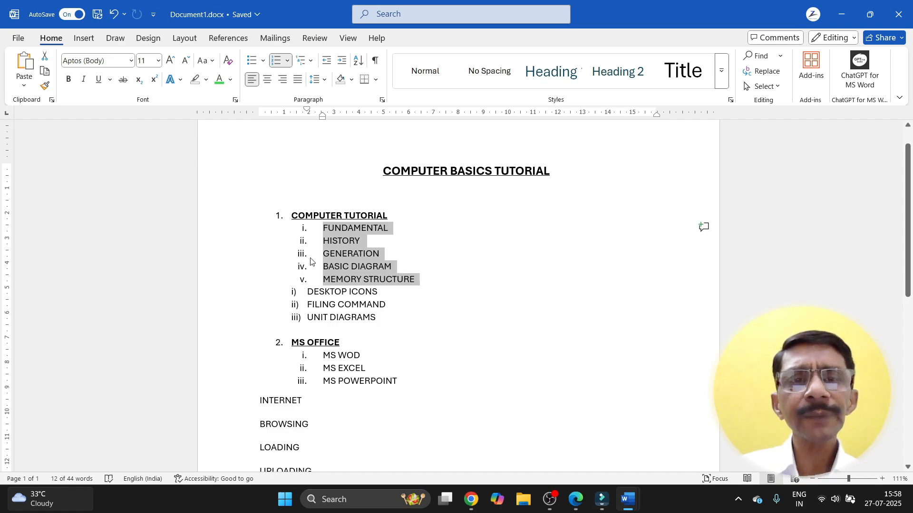
click(328, 62)
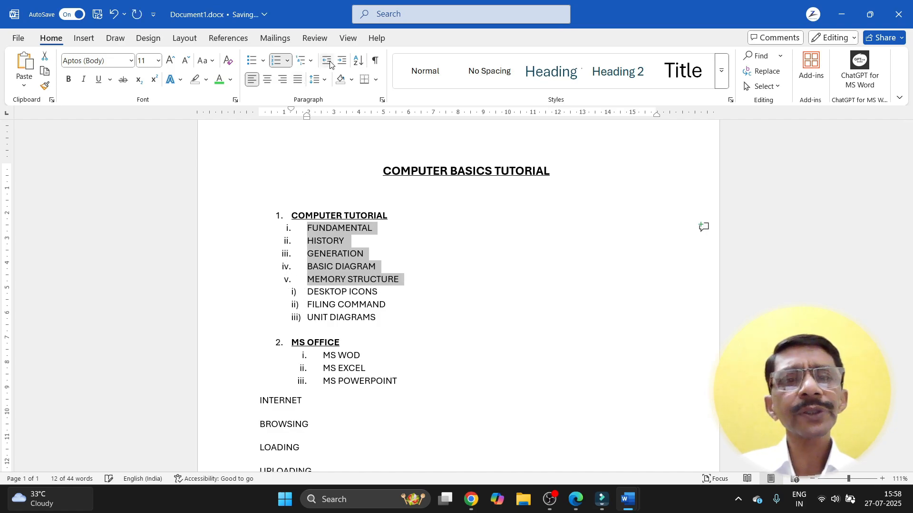
click(341, 62)
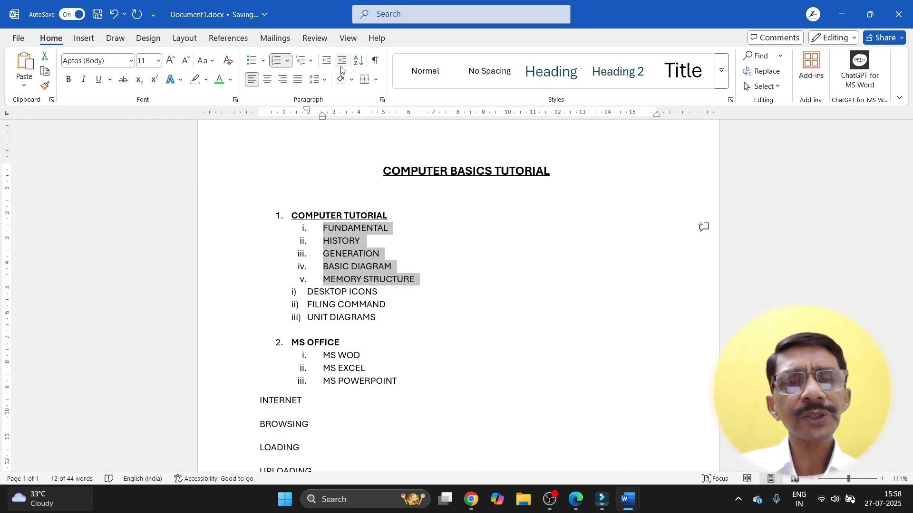
click(380, 318)
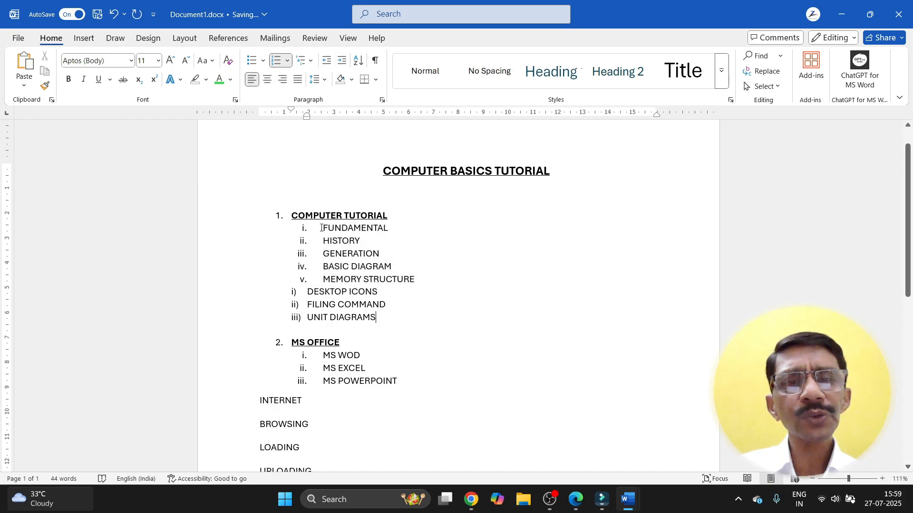
drag(321, 228, 387, 318)
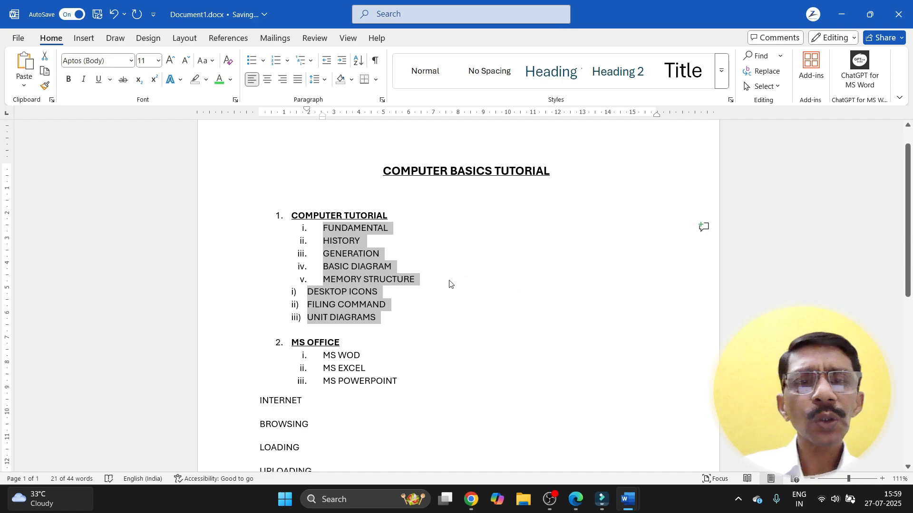
Step: Remove the sub-items' numbering and reapply i. ii. iii. format as one continuous list i–viii
click(286, 63)
click(295, 189)
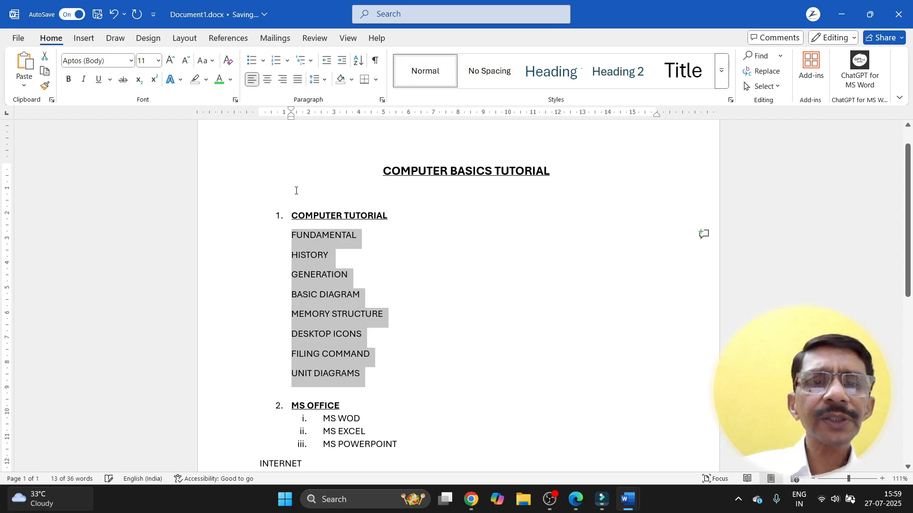
click(287, 60)
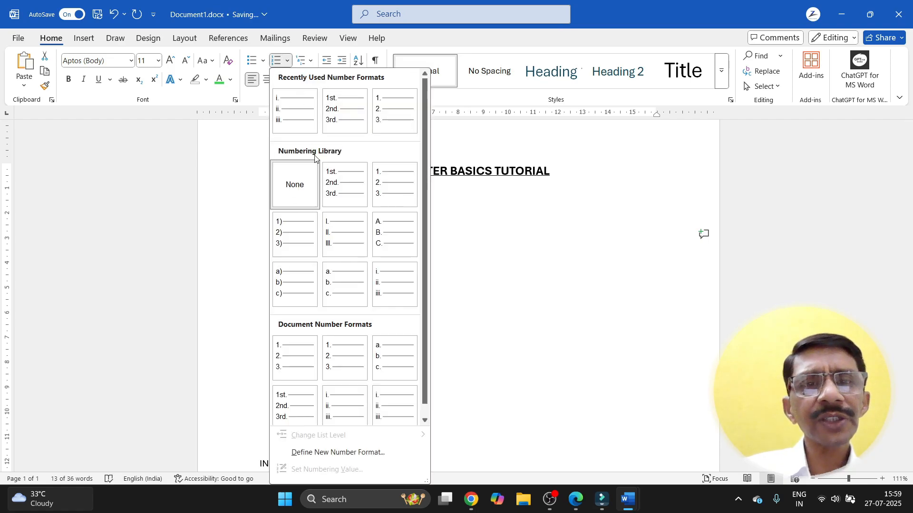
click(385, 285)
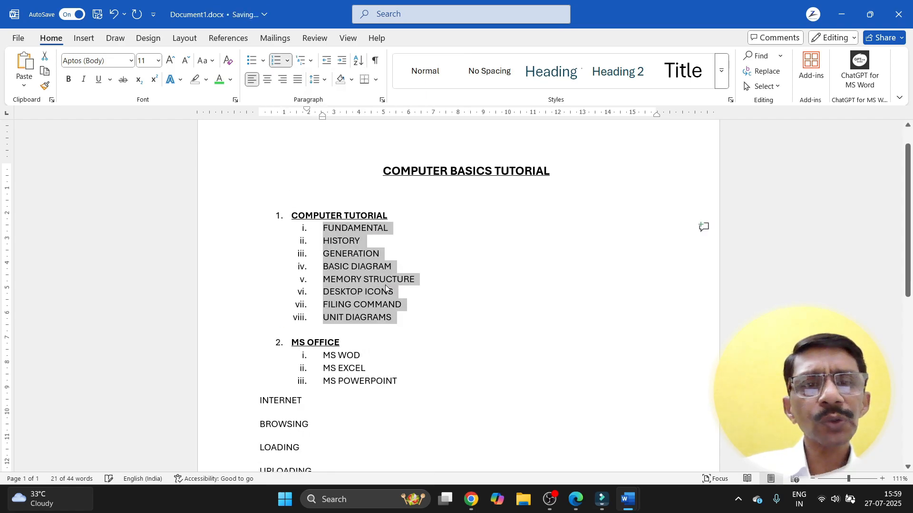
click(413, 329)
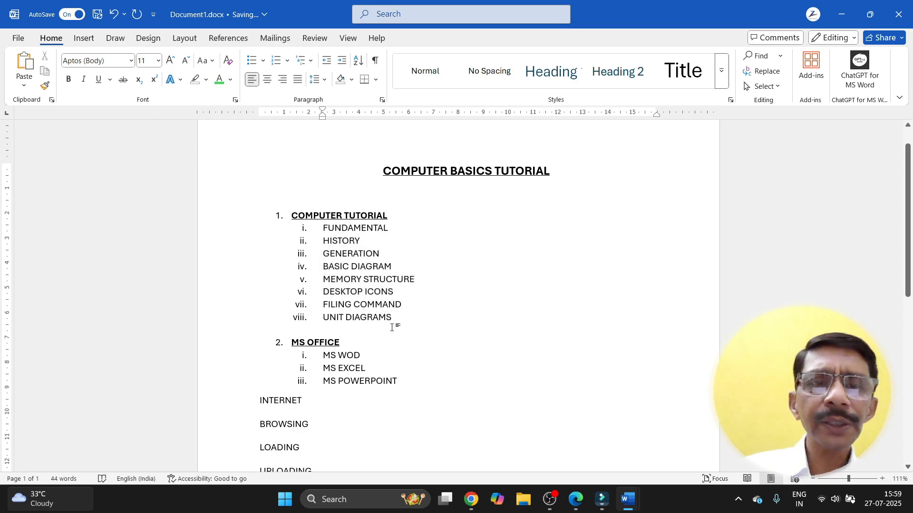
scroll(391, 329, down, 2)
scroll(390, 329, up, 1)
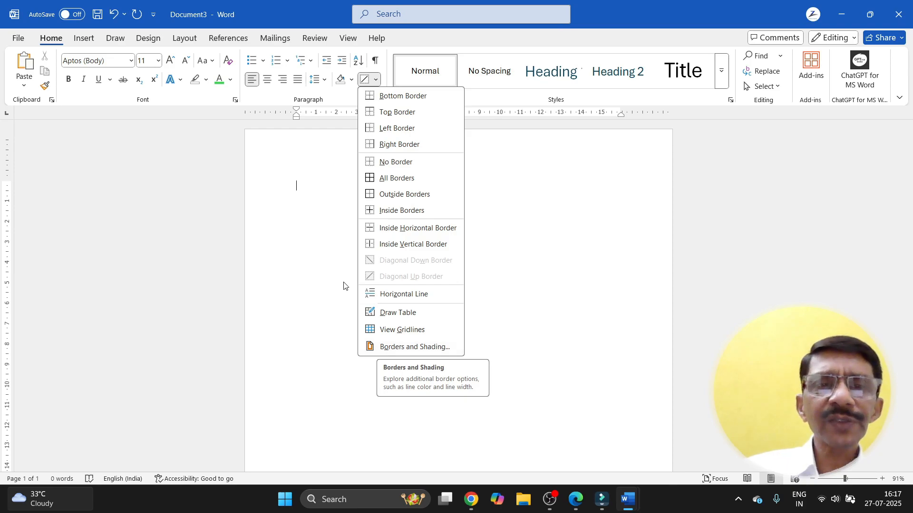
Step: Generate sample paragraphs in Document3 by entering =RAND(10,10)
click(311, 183)
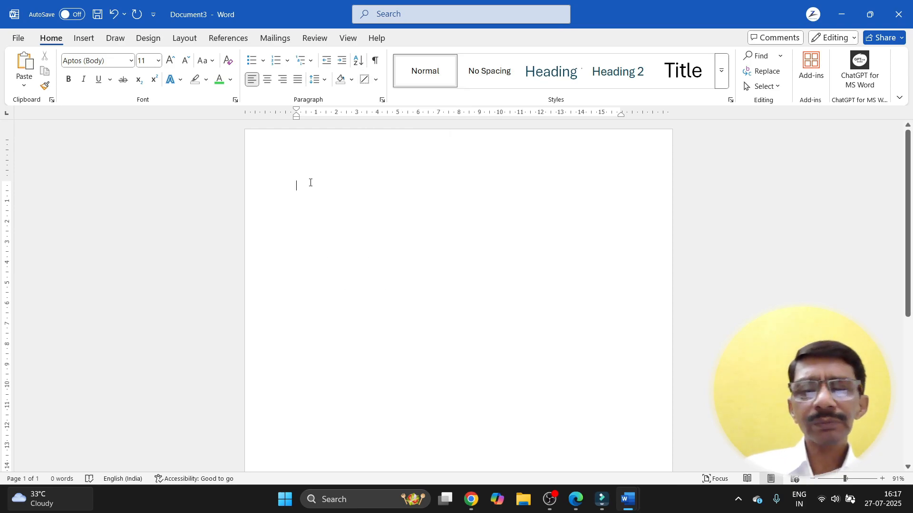
text(=RAND)
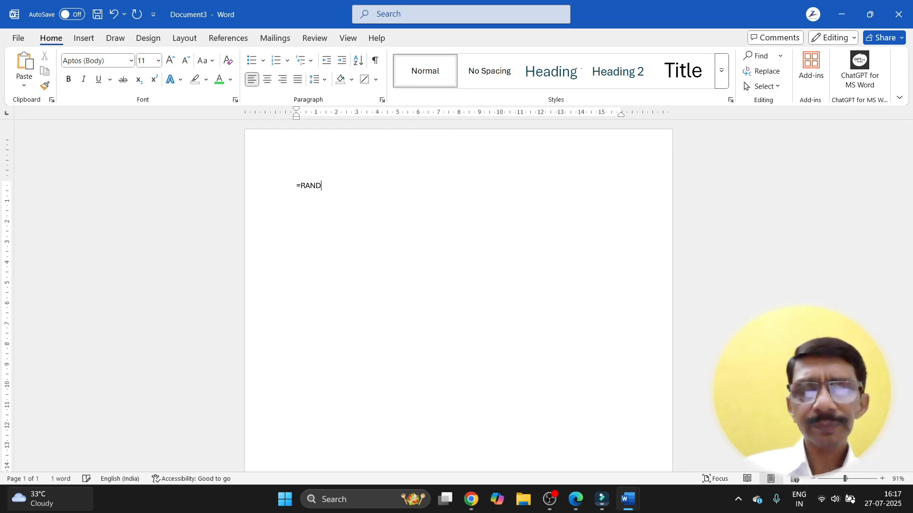
text(())
key(Return)
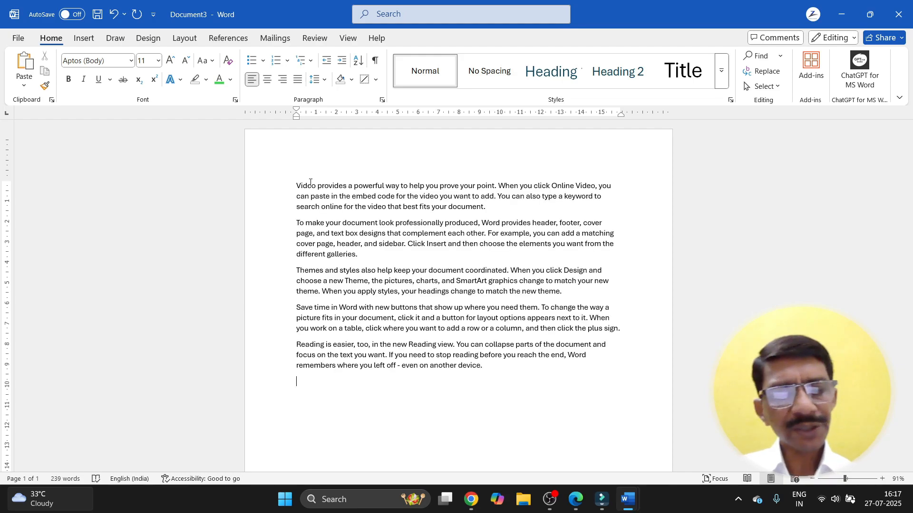
key(ctrl+z)
key(Left)
key(Left)
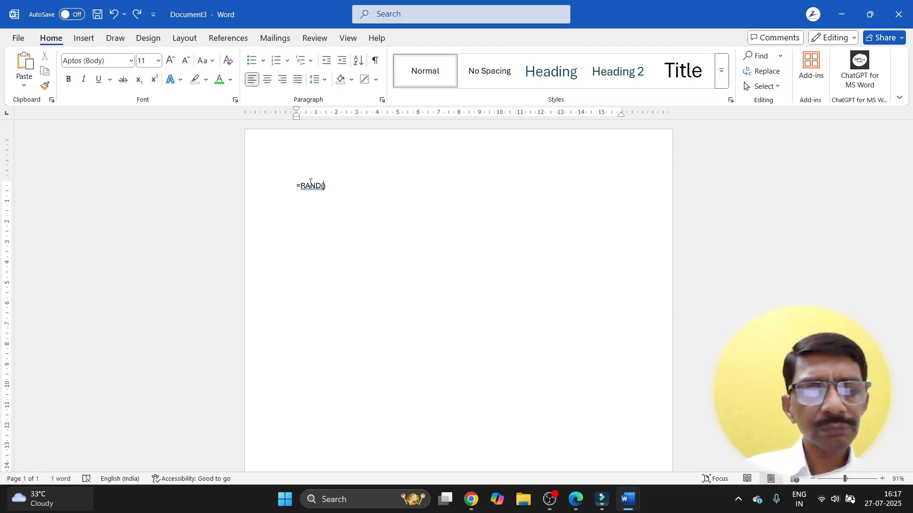
text(10,)
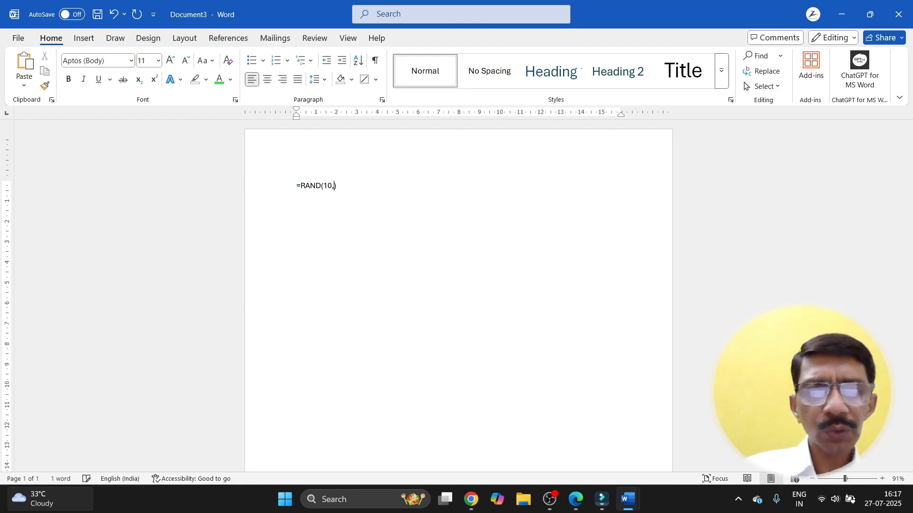
text(10)
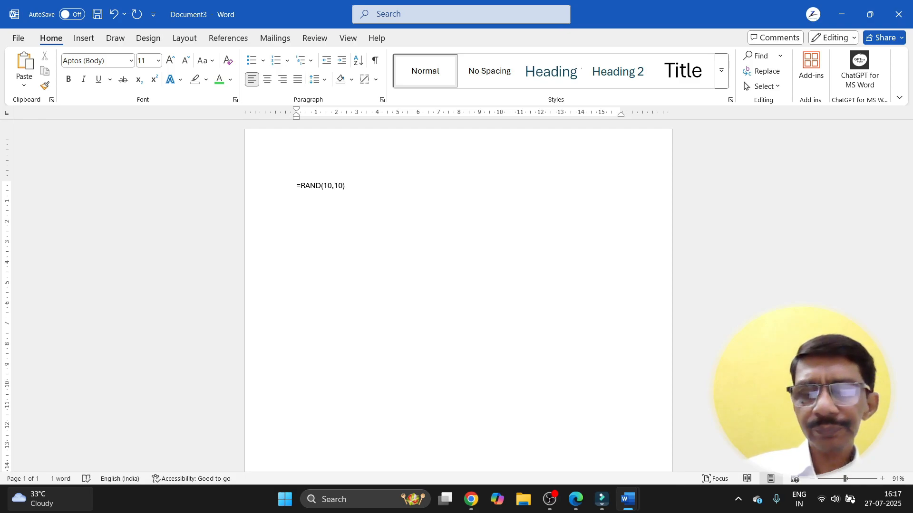
key(Return)
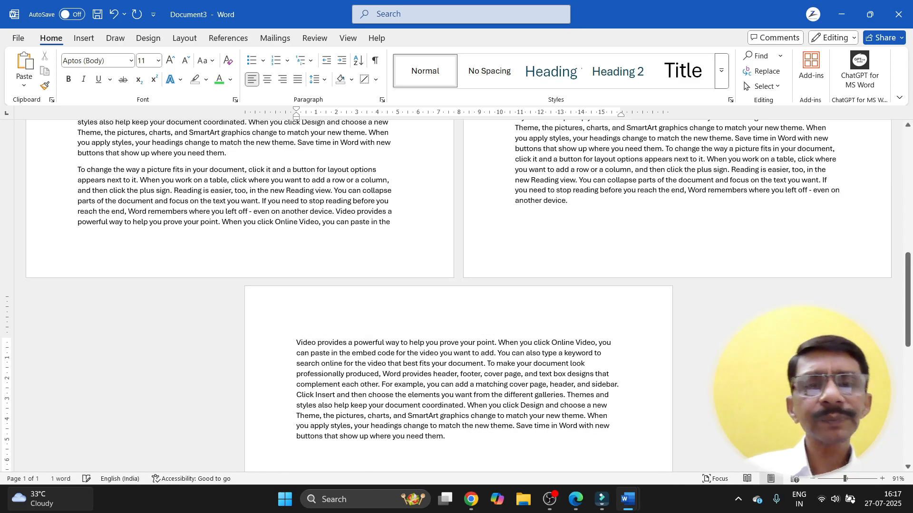
Step: Select from after 'you can paste in the' to the document end and delete it, leaving 738 words
scroll(309, 183, up, 10)
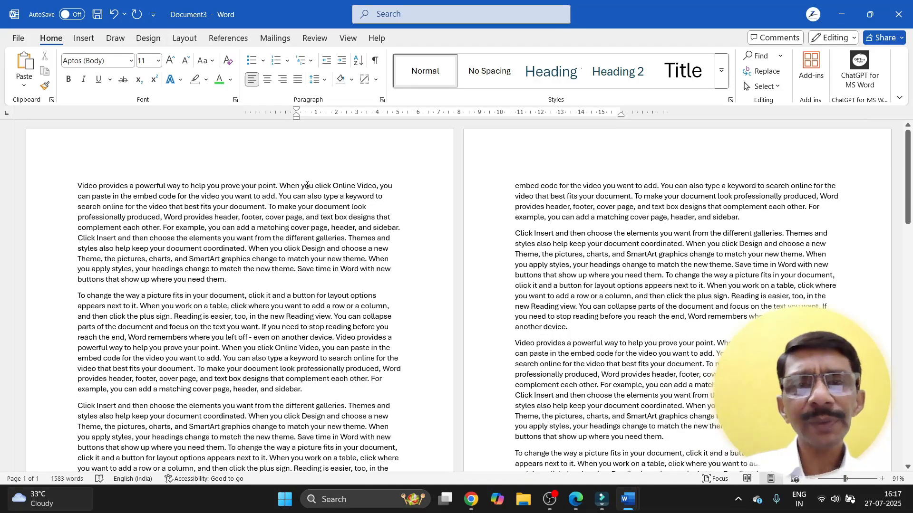
scroll(306, 188, down, 8)
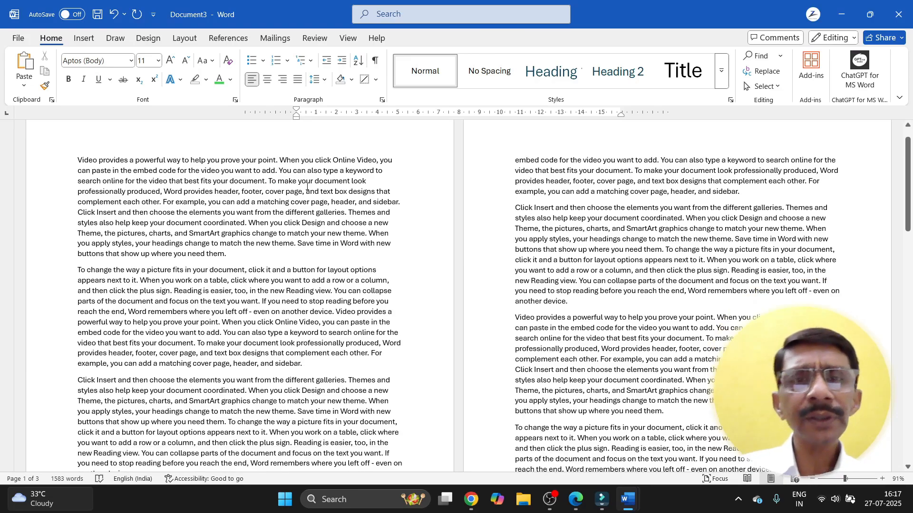
scroll(306, 192, down, 4)
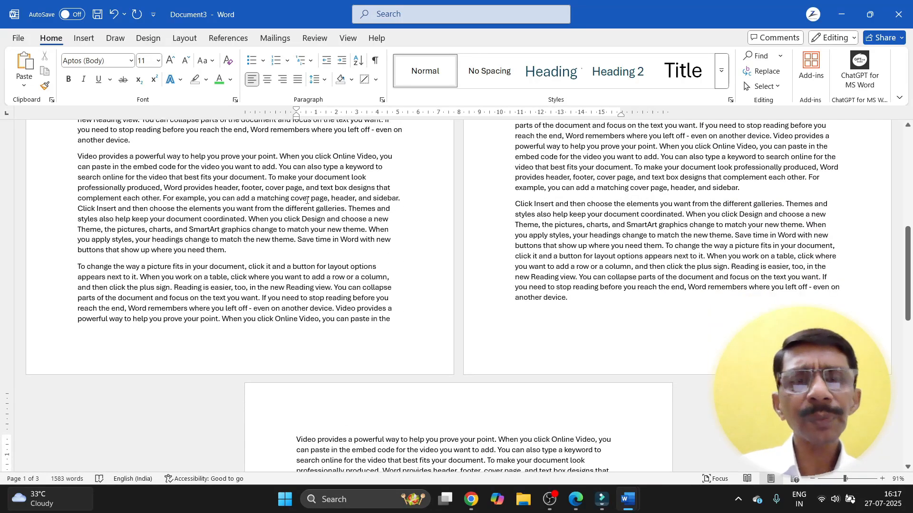
click(396, 320)
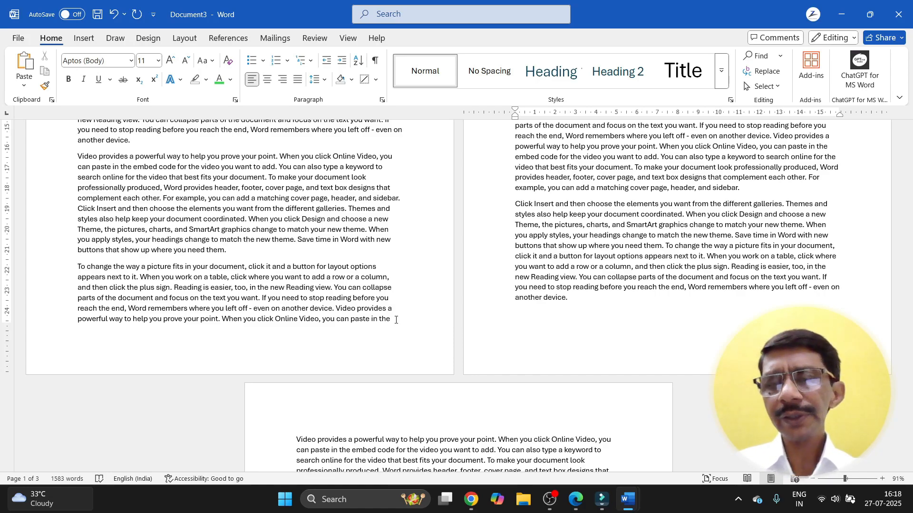
key(ctrl+shift+End)
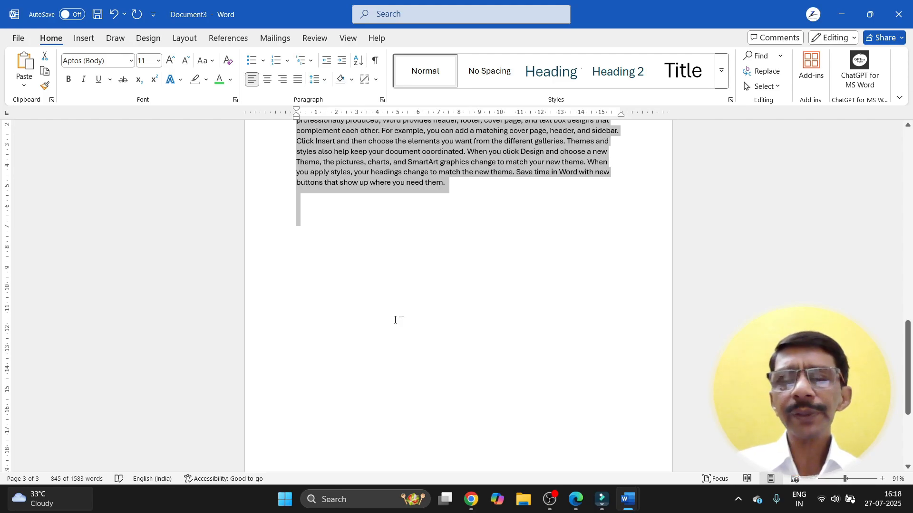
key(Delete)
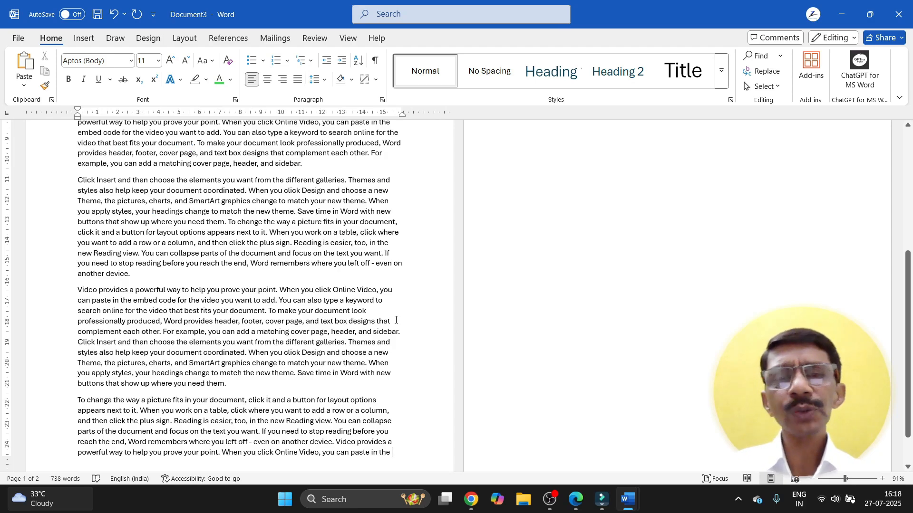
scroll(396, 320, down, 2)
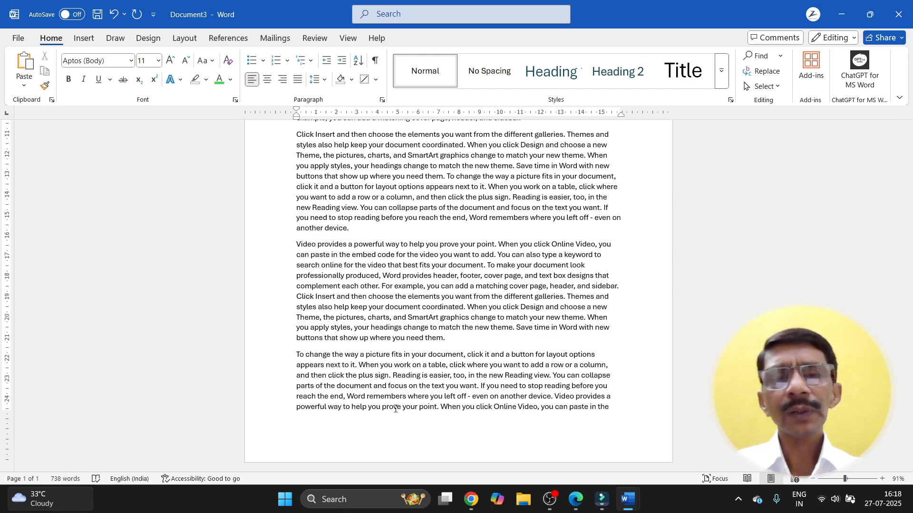
scroll(396, 409, up, 2)
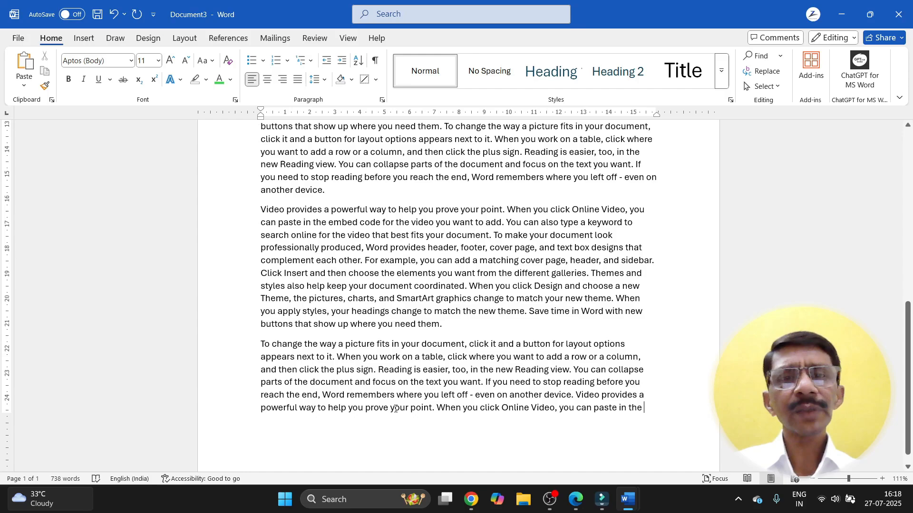
scroll(322, 229, up, 7)
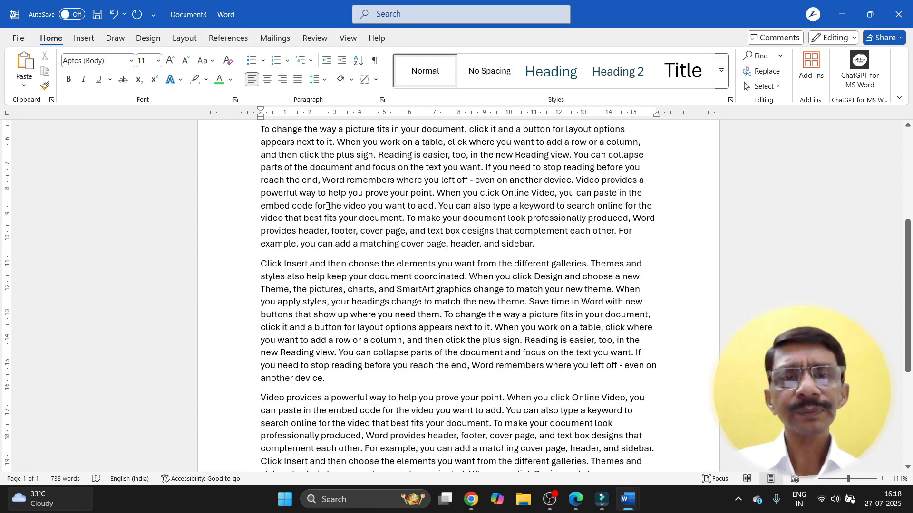
scroll(328, 205, down, 6)
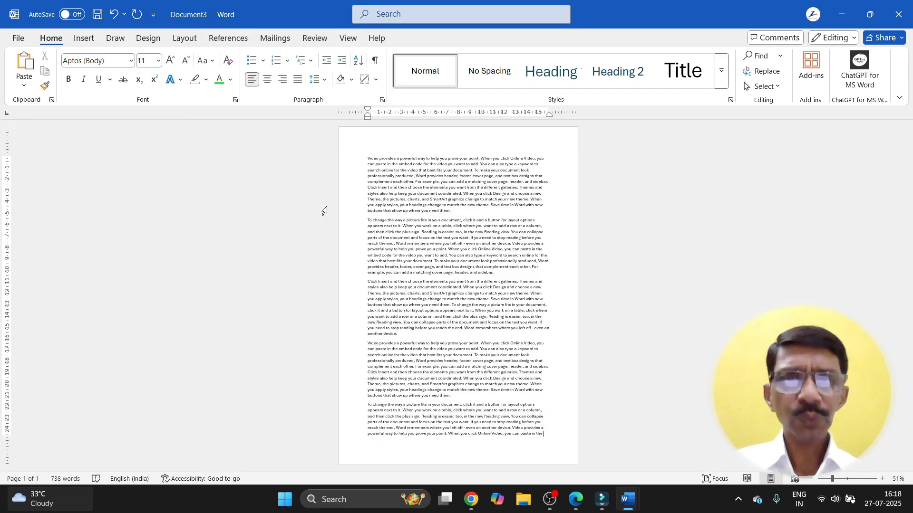
scroll(418, 216, up, 1)
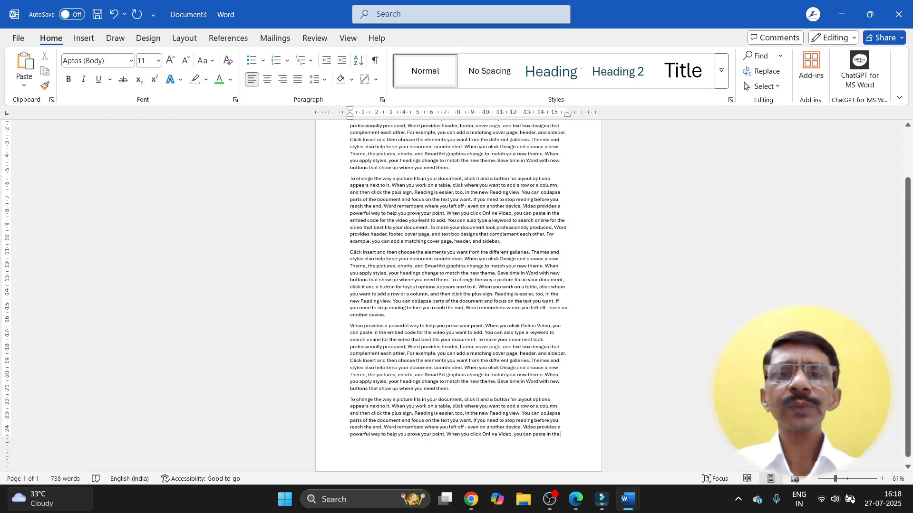
scroll(418, 217, up, 2)
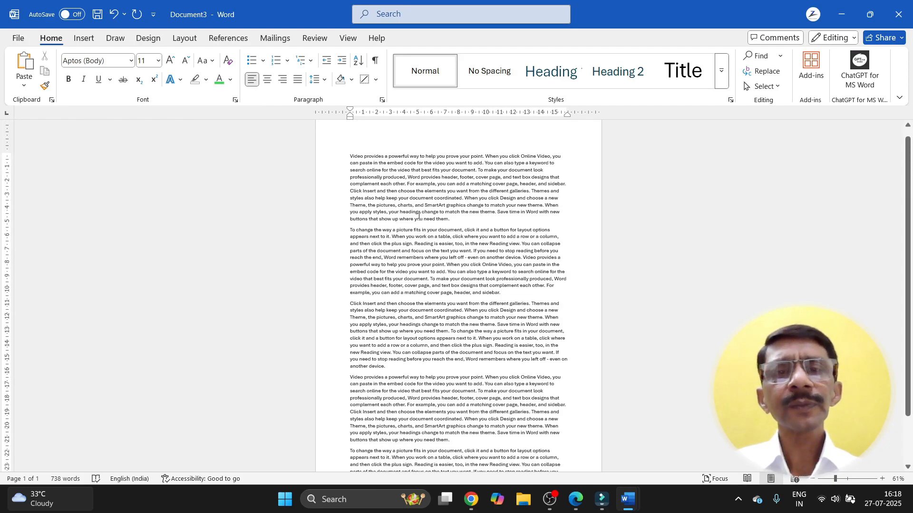
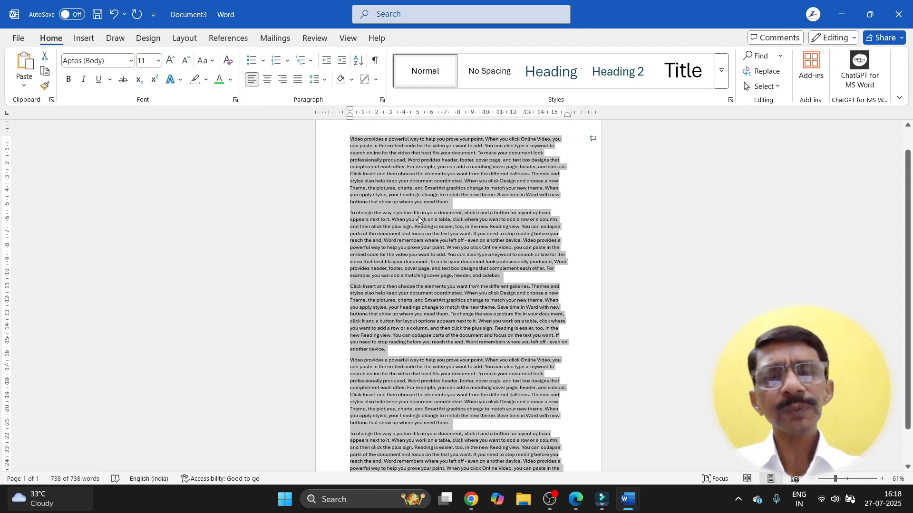
scroll(418, 219, down, 1)
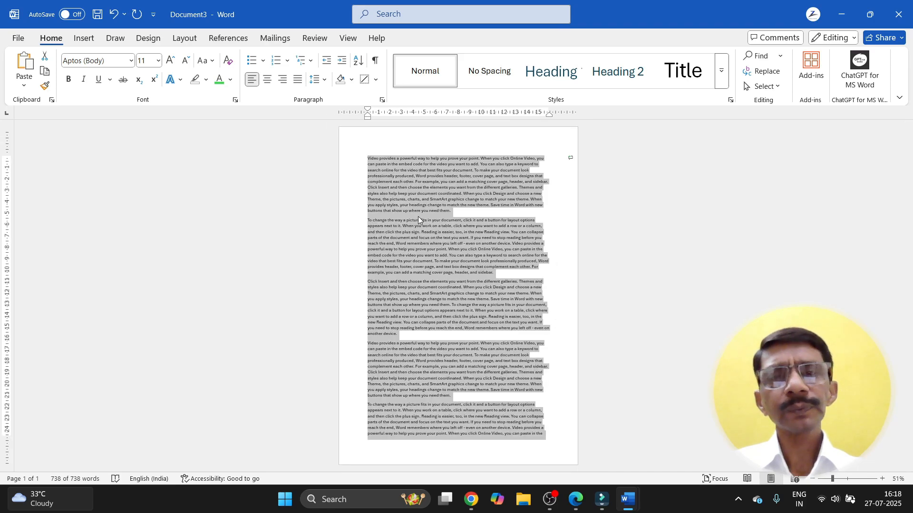
Step: In Borders and Shading, apply a Box border with a thick solid 3 pt line to the paragraphs
click(376, 80)
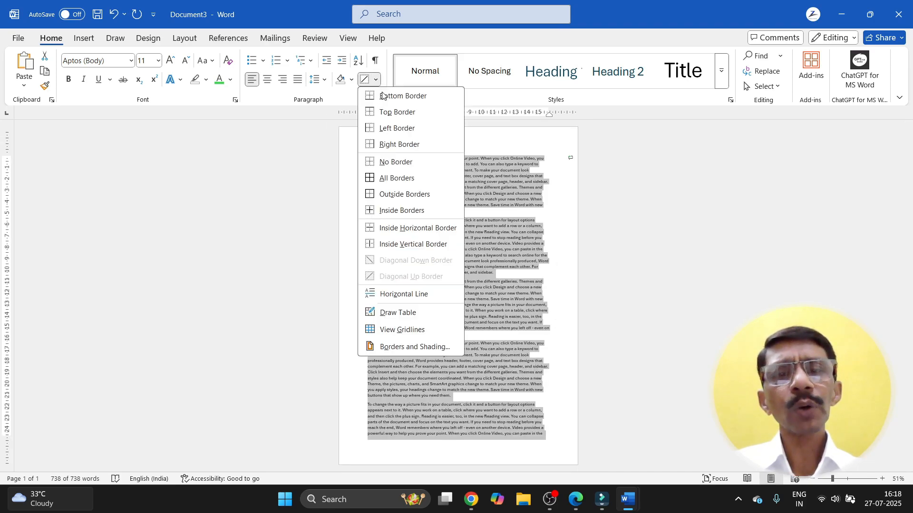
click(391, 347)
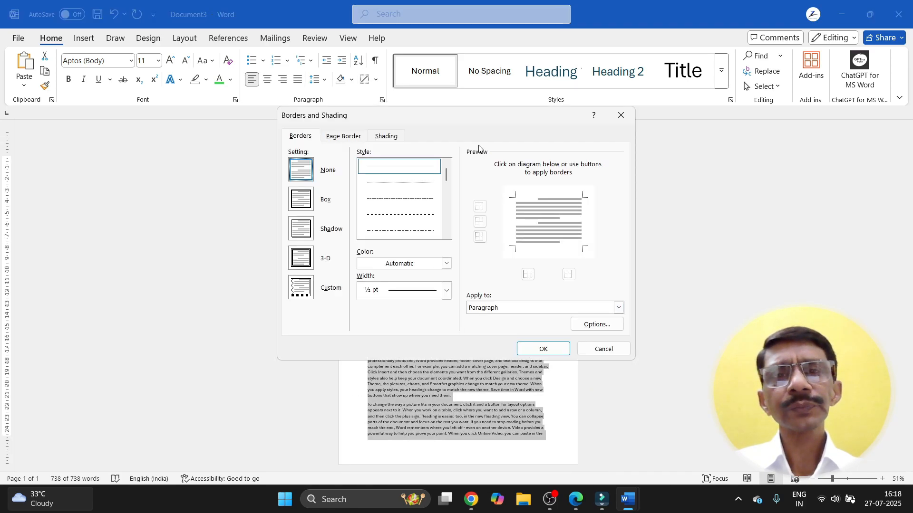
mouse_move(444, 119)
mouse_down()
mouse_move(731, 129)
mouse_move(56, 129)
mouse_move(187, 123)
mouse_move(259, 62)
mouse_move(258, 42)
mouse_move(183, 71)
mouse_up()
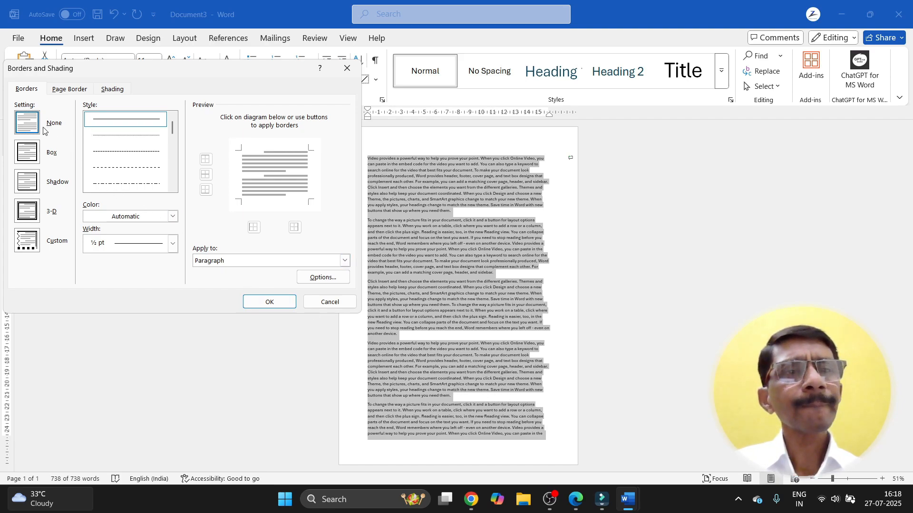
click(31, 159)
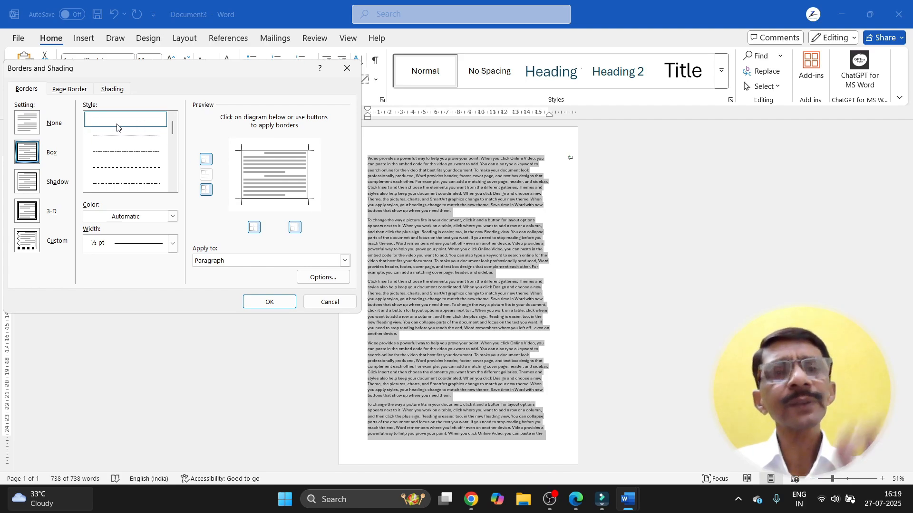
drag(172, 127, 172, 152)
click(143, 154)
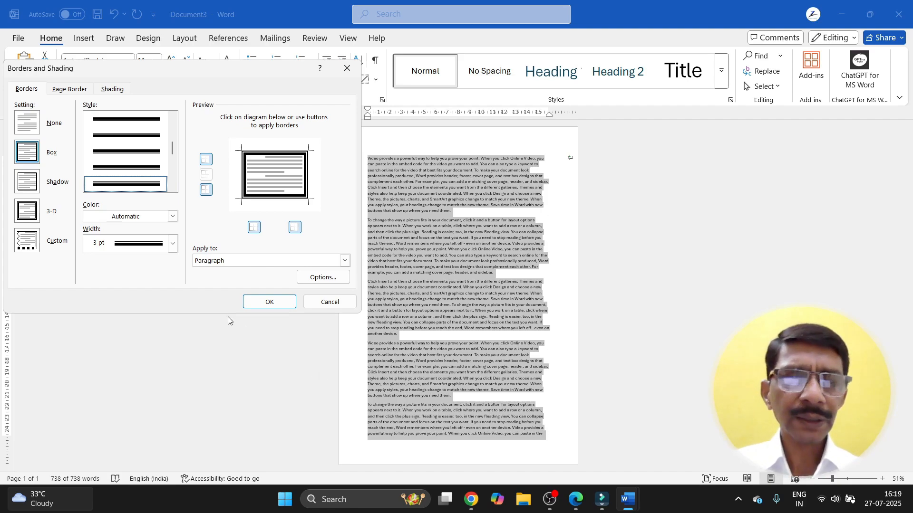
click(261, 309)
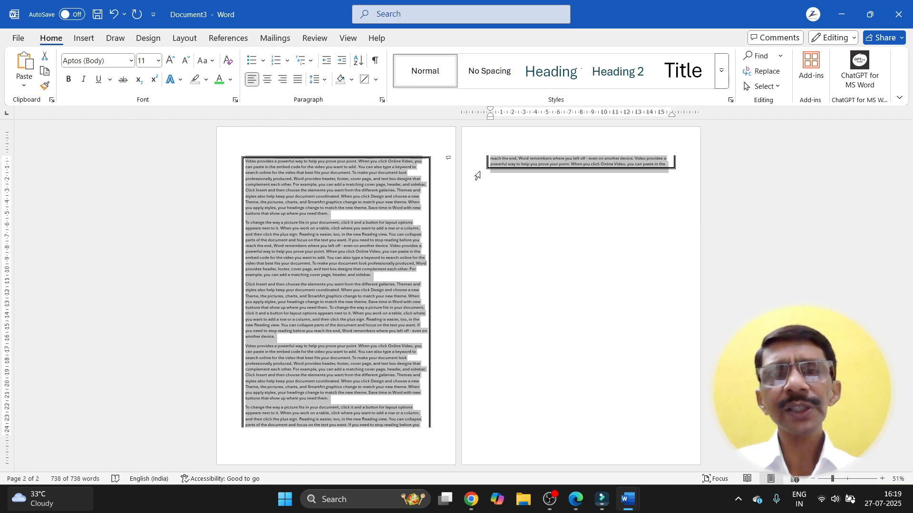
Step: Delete the two overflow lines on page 2, leaving one bordered page of 703 words
click(696, 185)
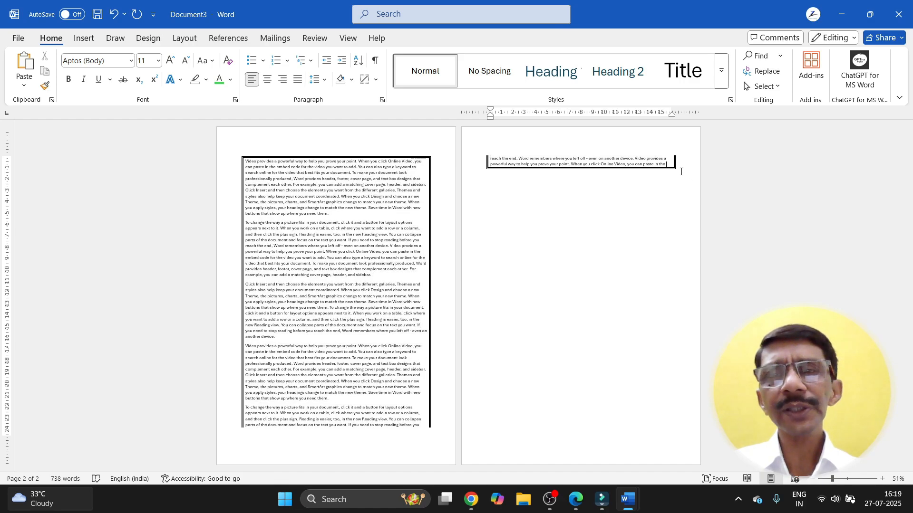
drag(668, 165, 496, 154)
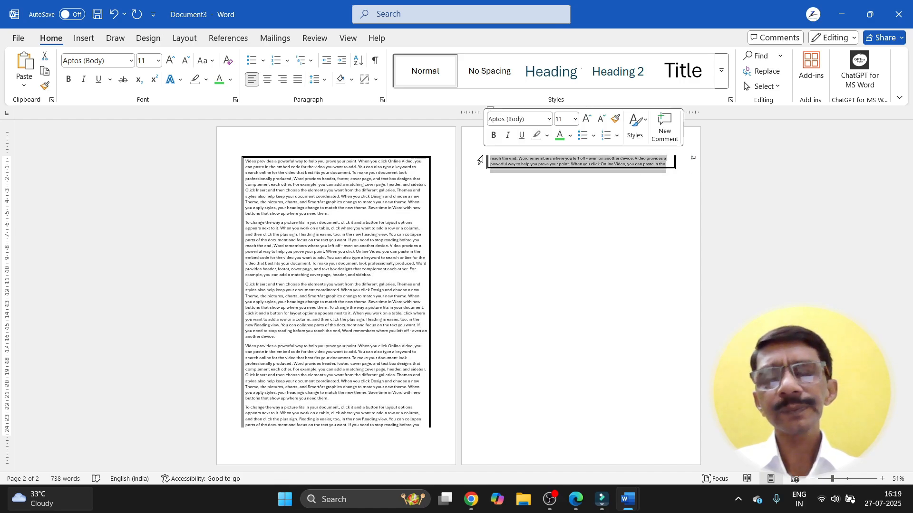
key(Delete)
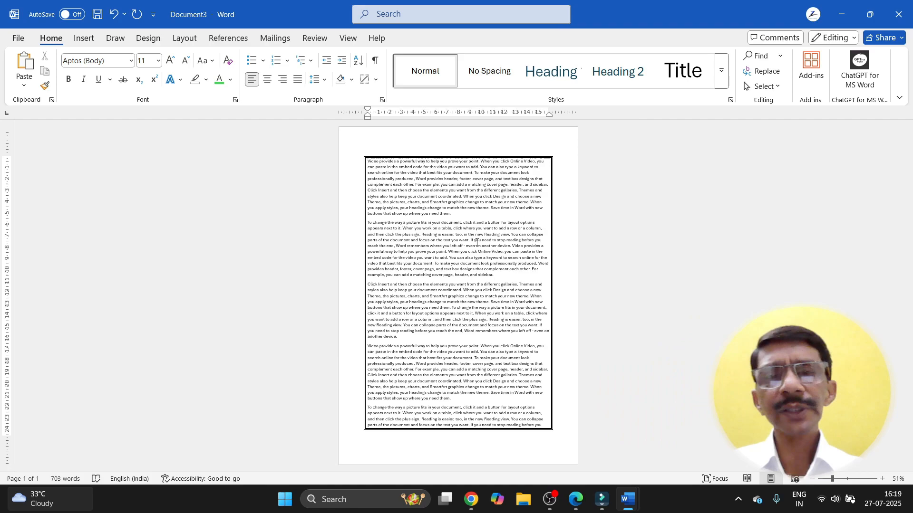
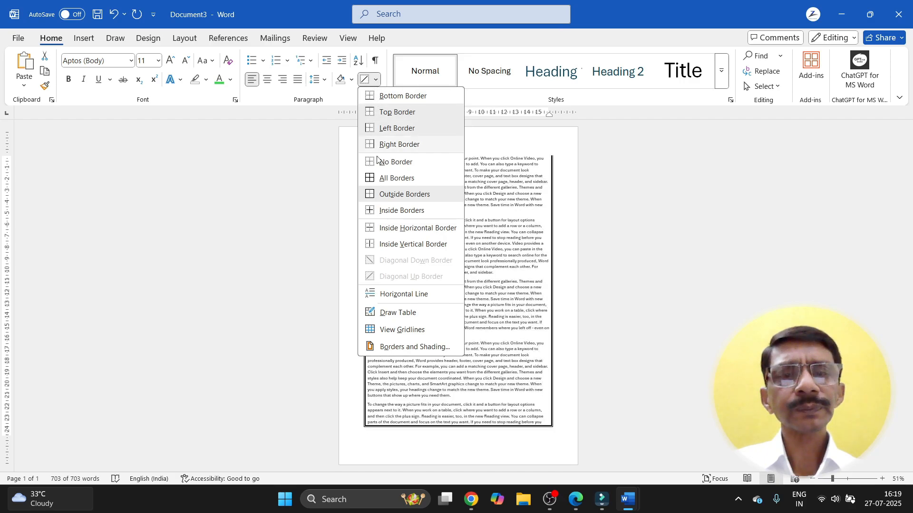
Step: Change the 3 pt box border colour to standard Blue and apply it to the paragraphs
click(383, 348)
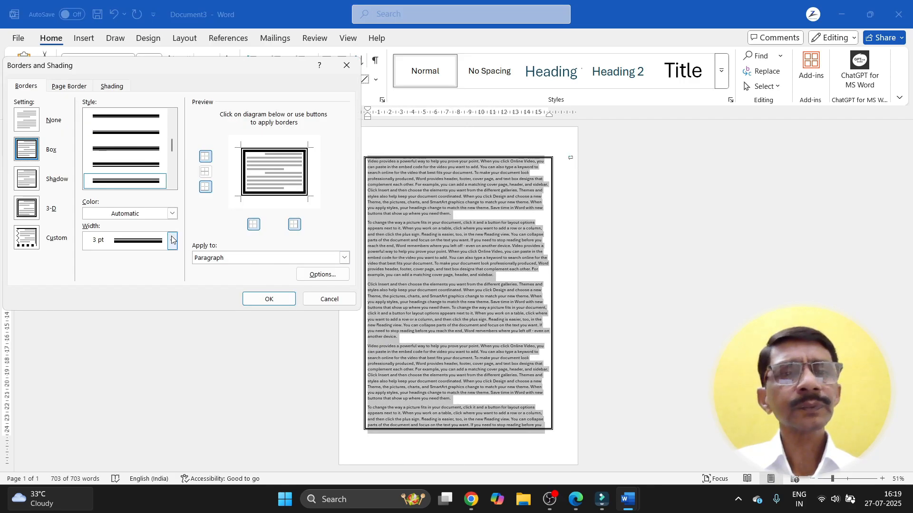
click(172, 213)
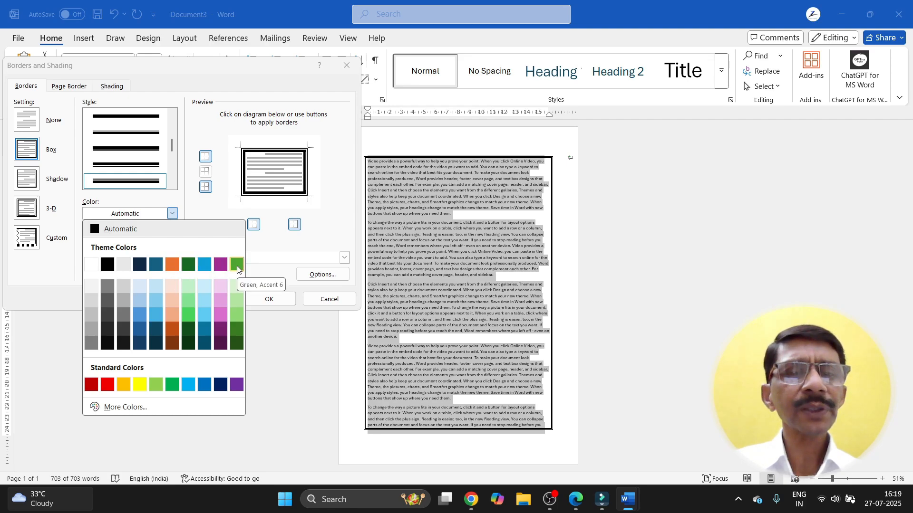
click(221, 385)
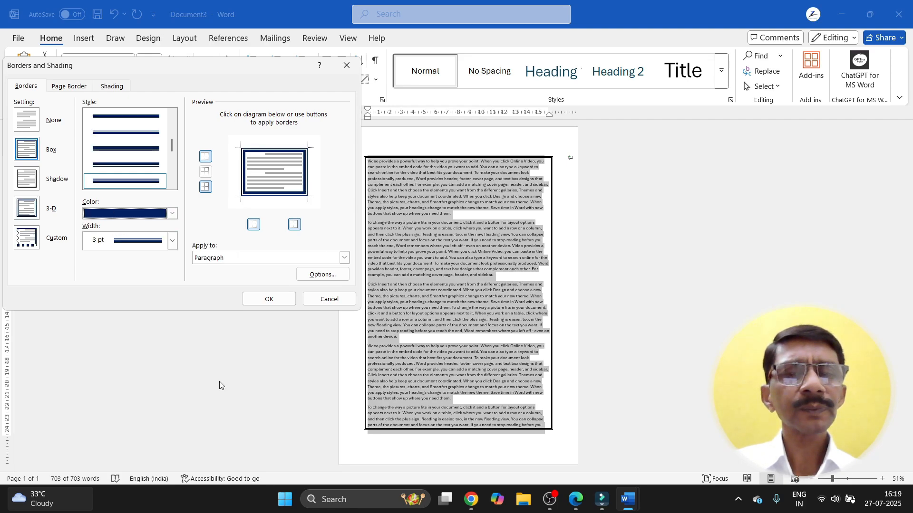
click(172, 213)
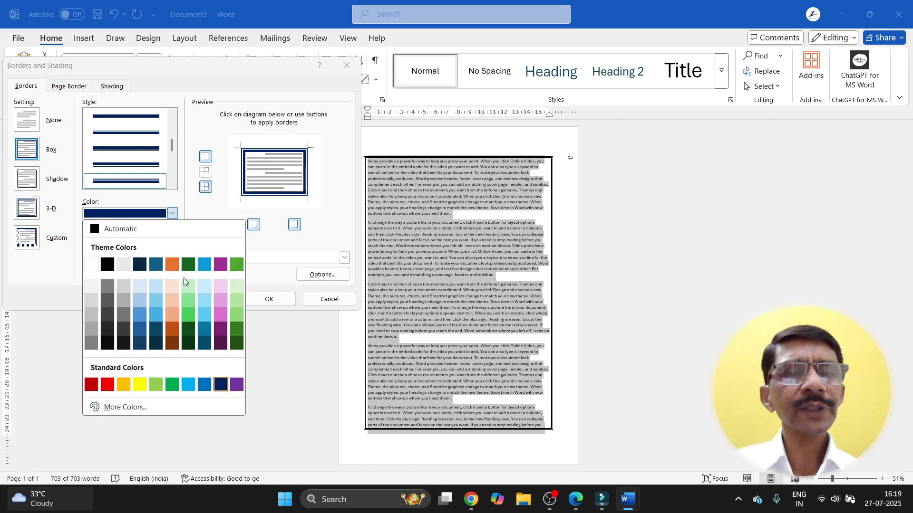
click(204, 384)
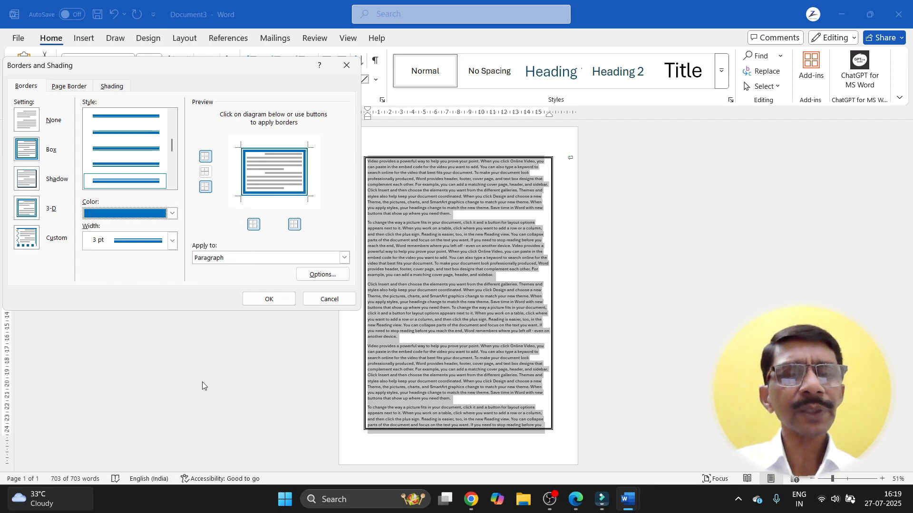
click(259, 299)
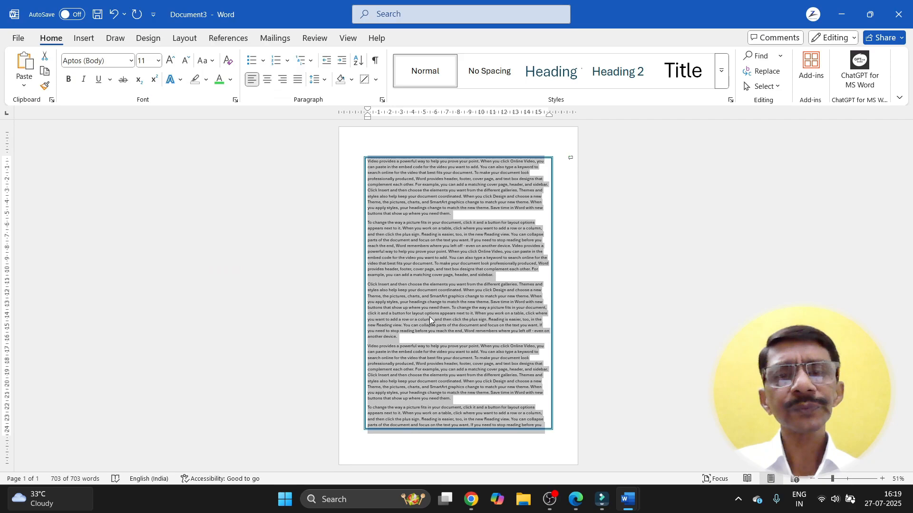
click(515, 266)
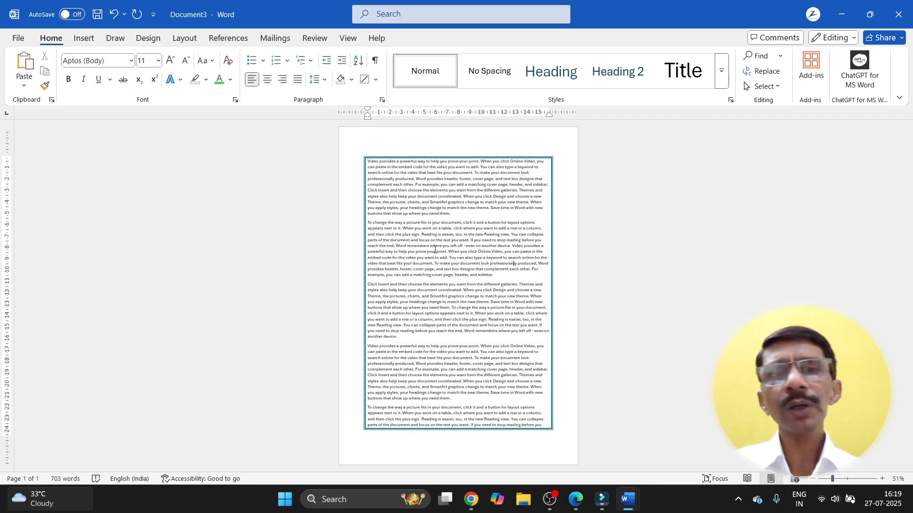
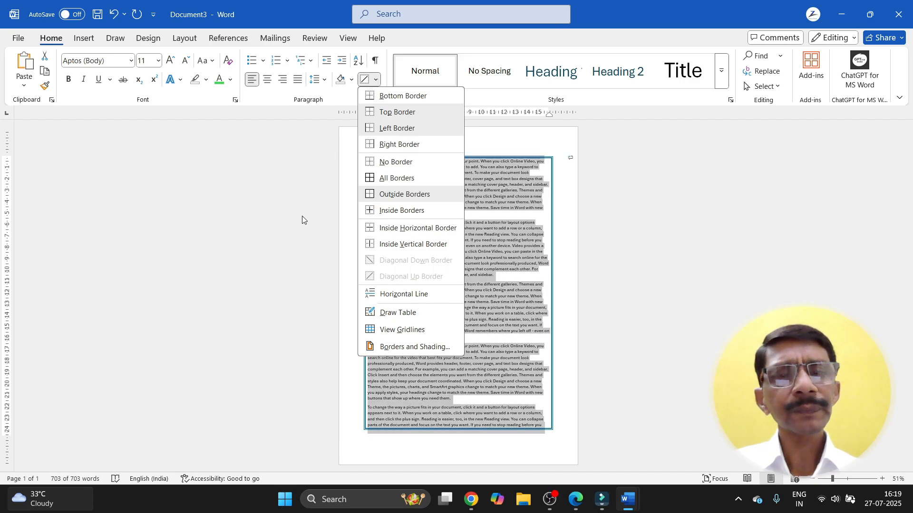
Step: Try a shadowed paragraph border, then undo it
click(385, 347)
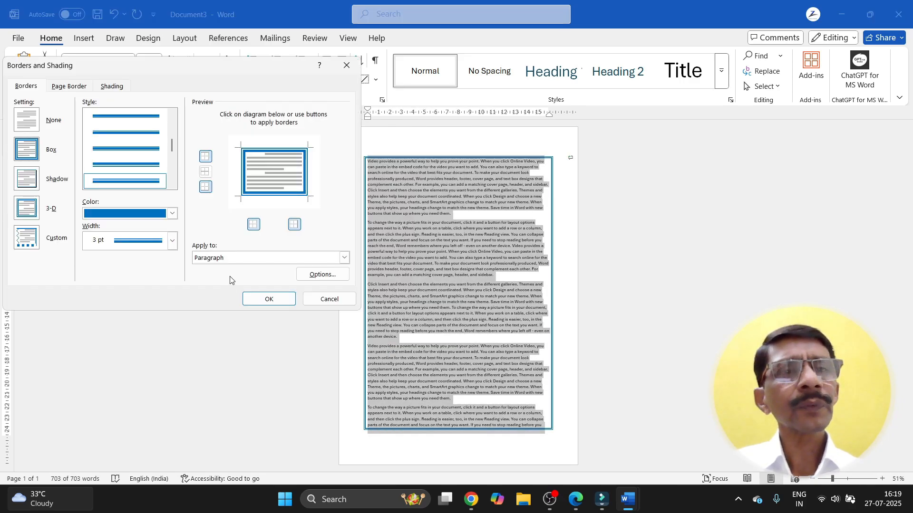
click(26, 183)
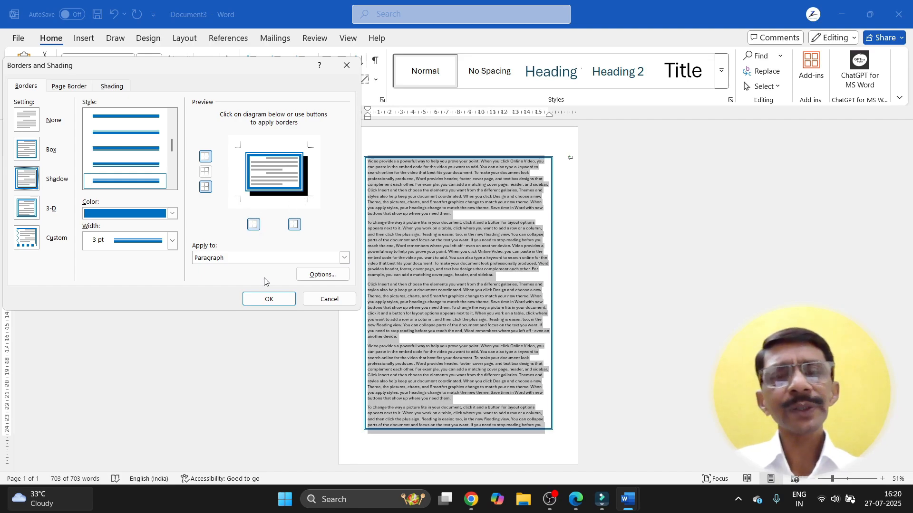
click(268, 299)
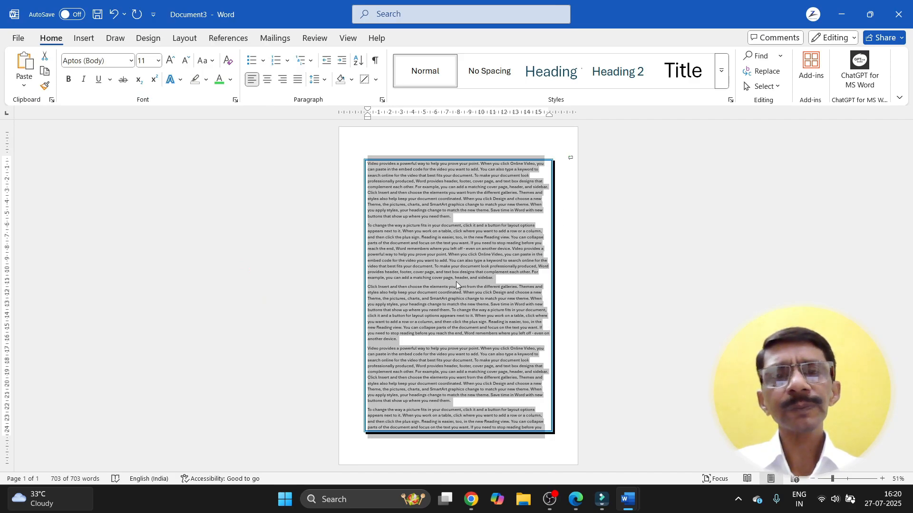
key(ctrl+z)
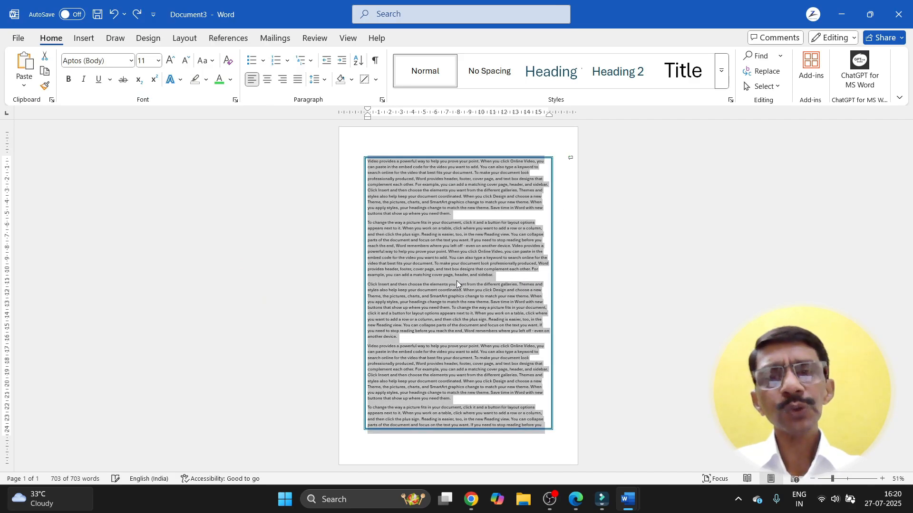
Step: Set the blue border width to 6 pt, after briefly picking 2 ¼ pt, and apply it
click(376, 80)
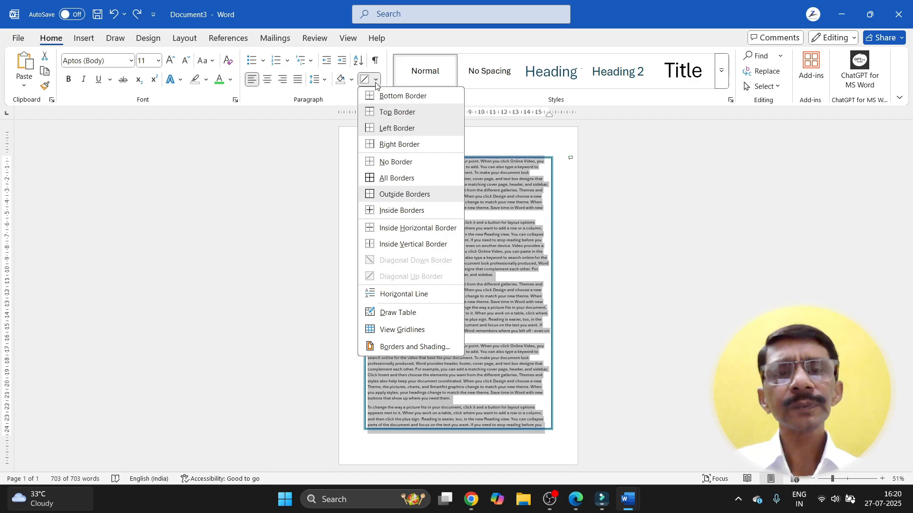
click(384, 347)
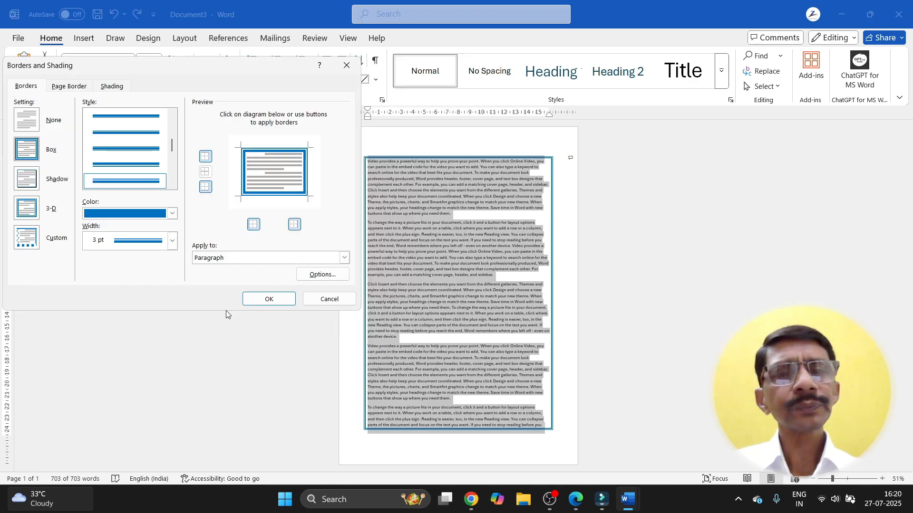
click(172, 241)
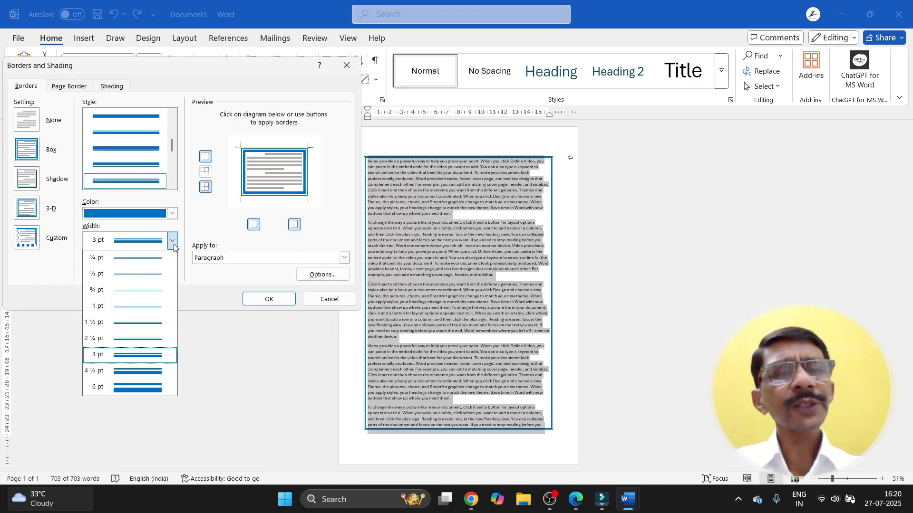
click(144, 340)
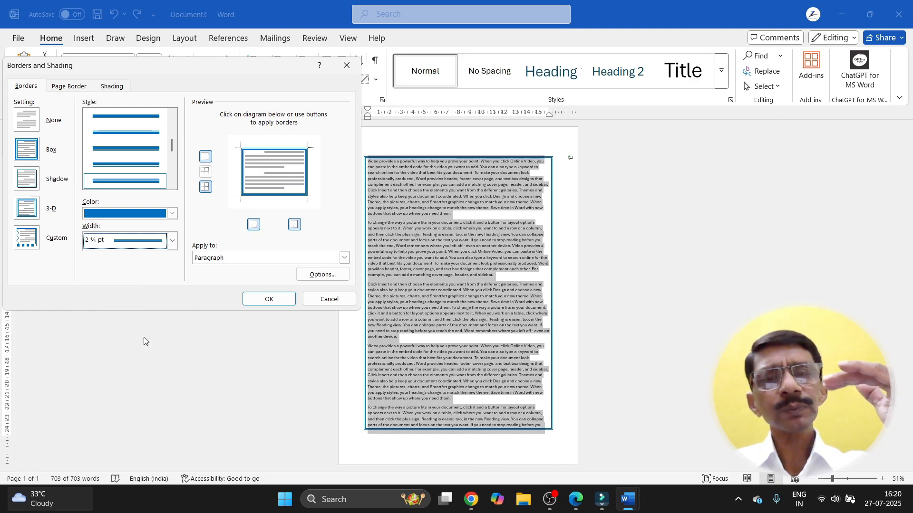
click(172, 240)
click(148, 376)
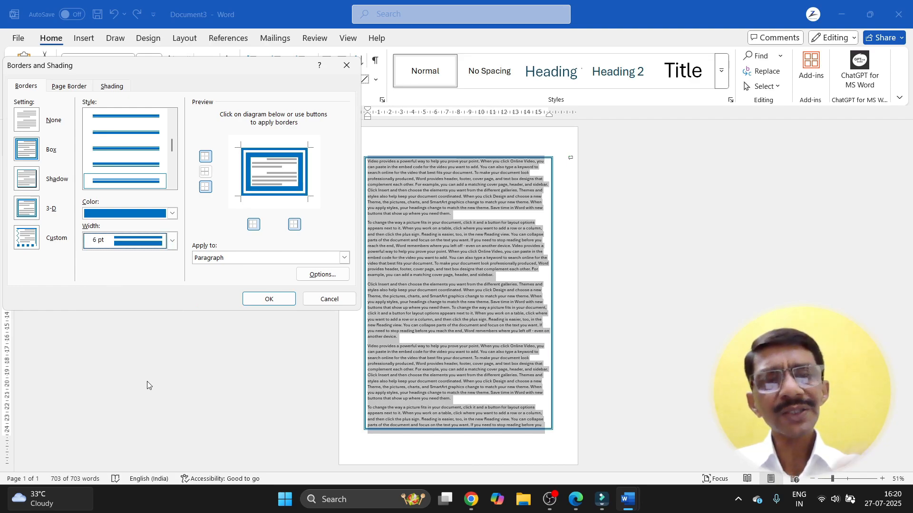
click(261, 300)
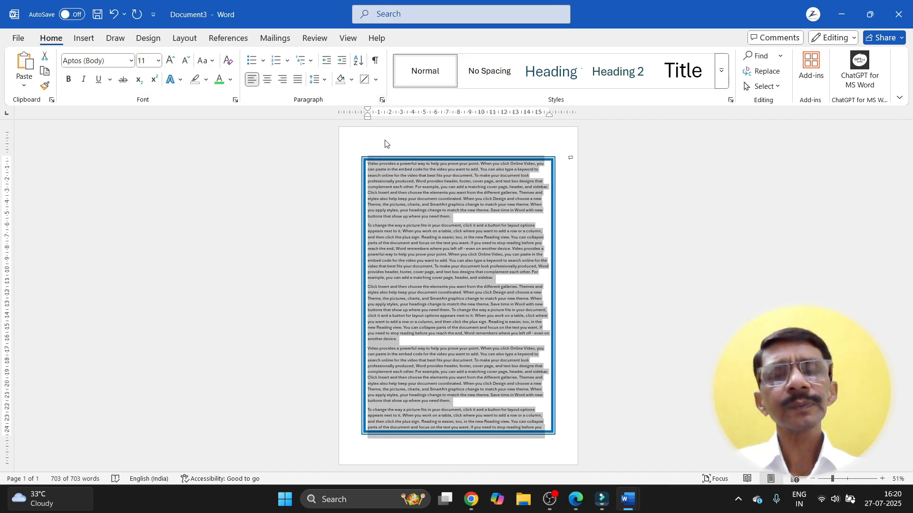
Step: Switch the 6 pt blue paragraph border to the 3-D setting and review the result
click(376, 79)
click(375, 352)
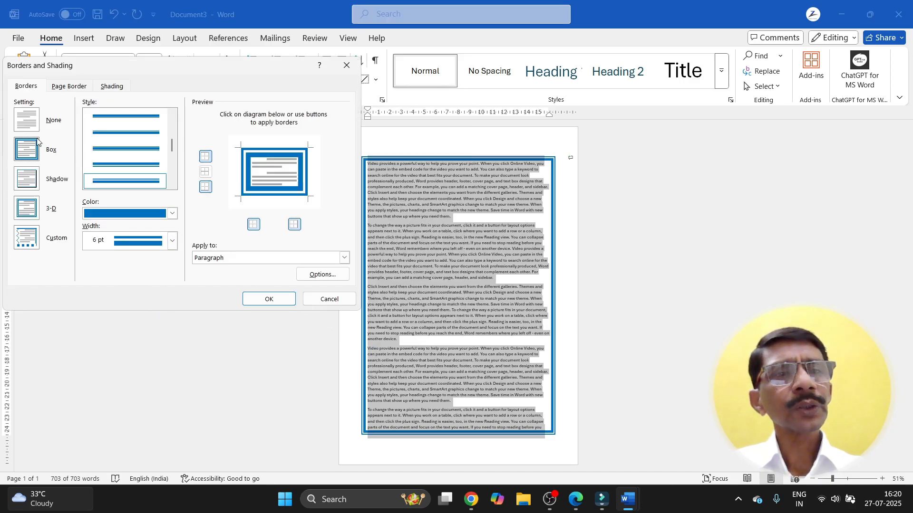
click(30, 213)
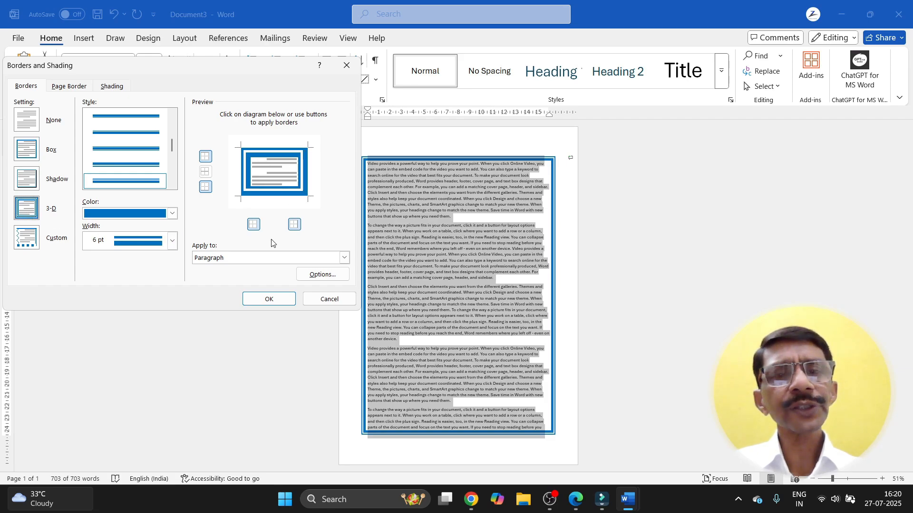
click(270, 300)
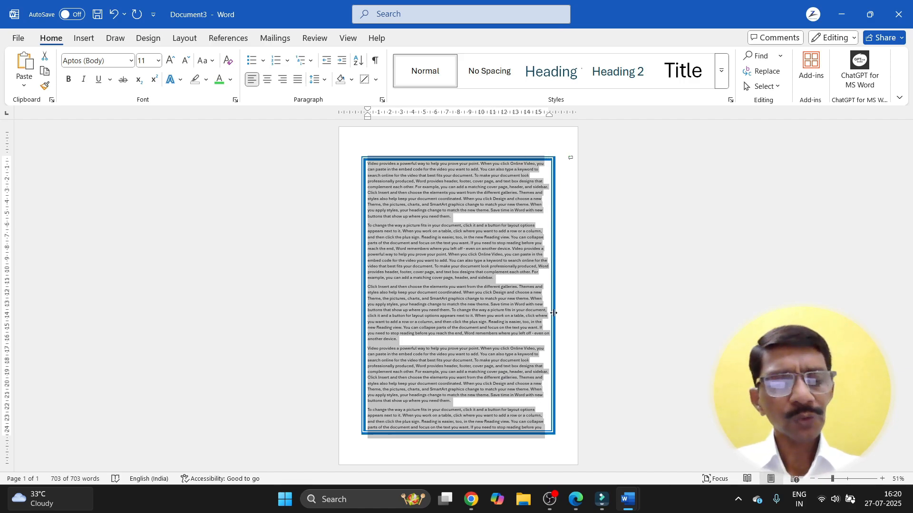
scroll(554, 313, up, 4)
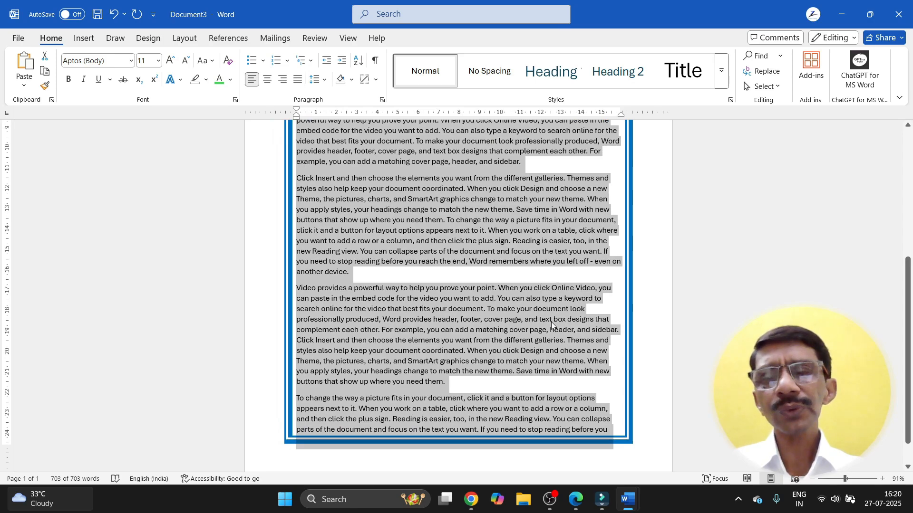
scroll(551, 322, down, 4)
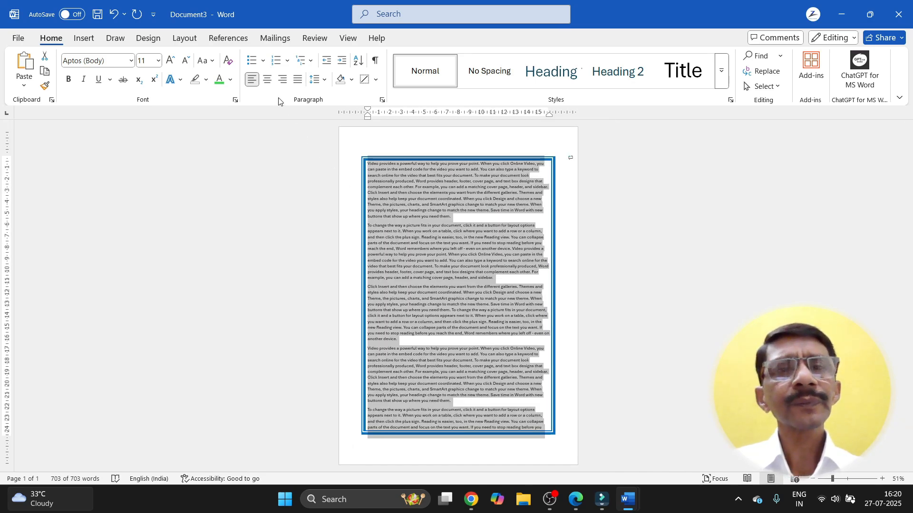
Step: Use the Custom setting to keep only top, left and right border edges, dropping the bottom
click(376, 79)
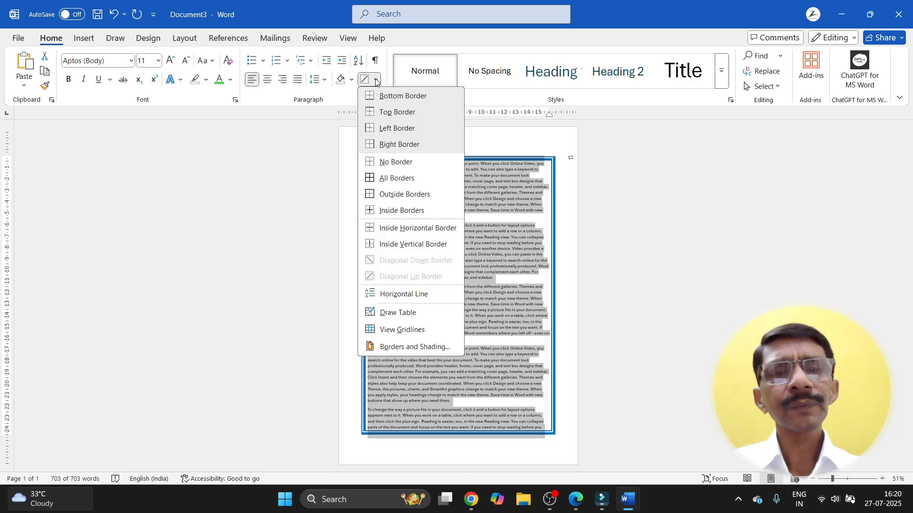
click(379, 350)
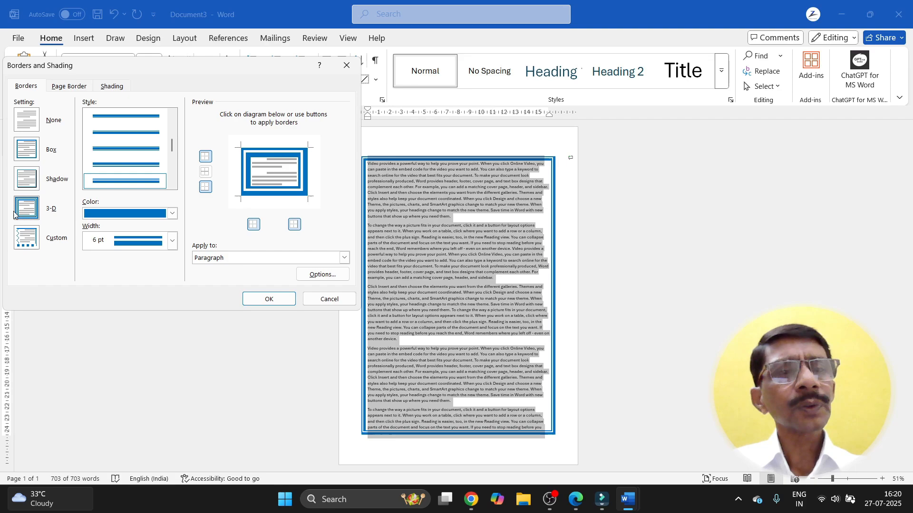
click(28, 238)
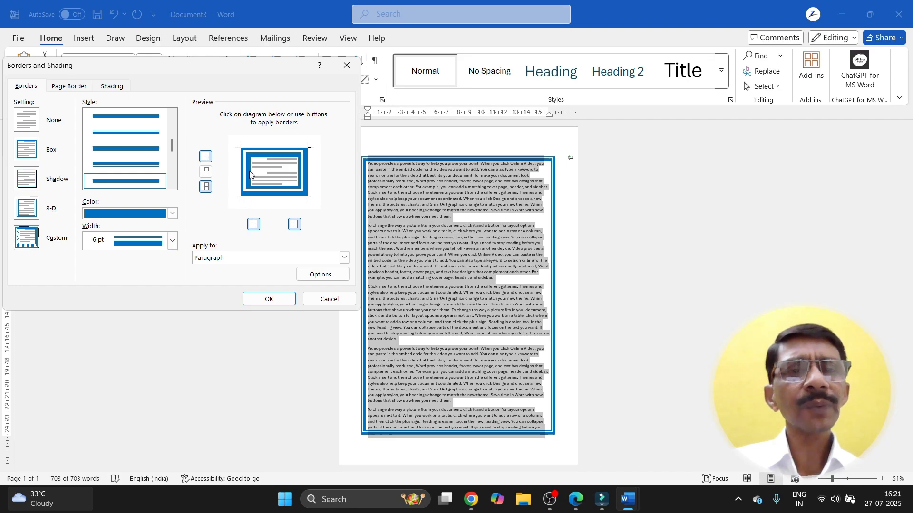
click(205, 157)
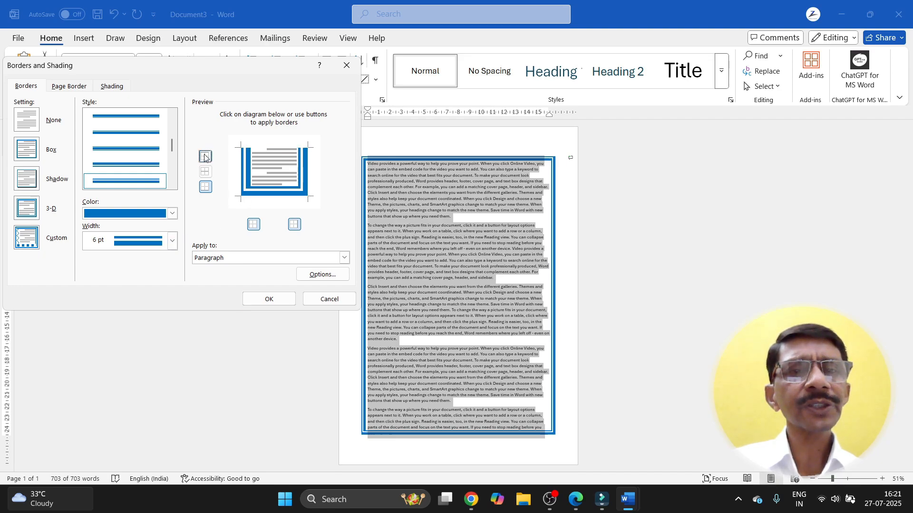
click(206, 187)
click(252, 224)
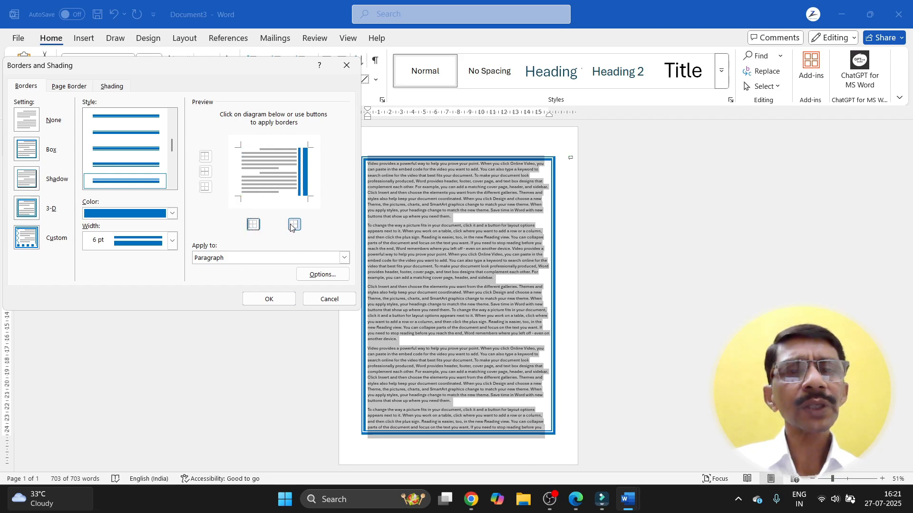
click(294, 225)
click(255, 228)
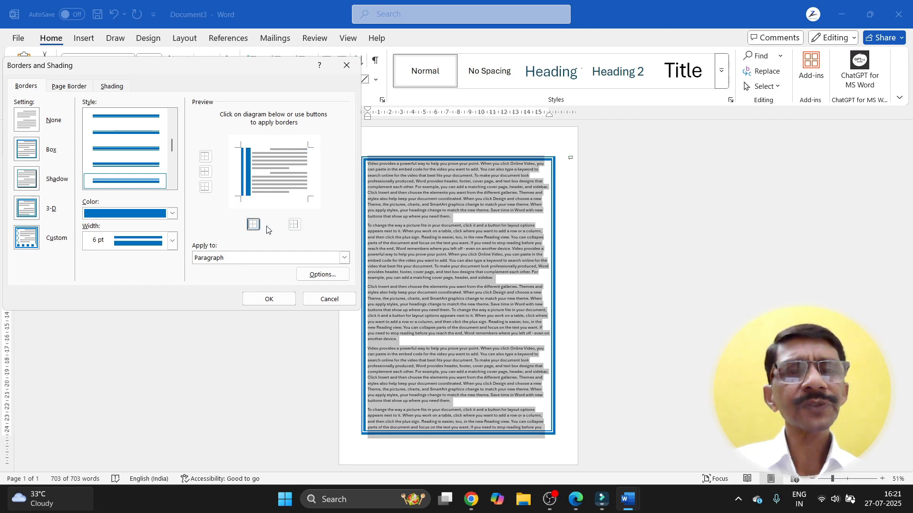
click(295, 227)
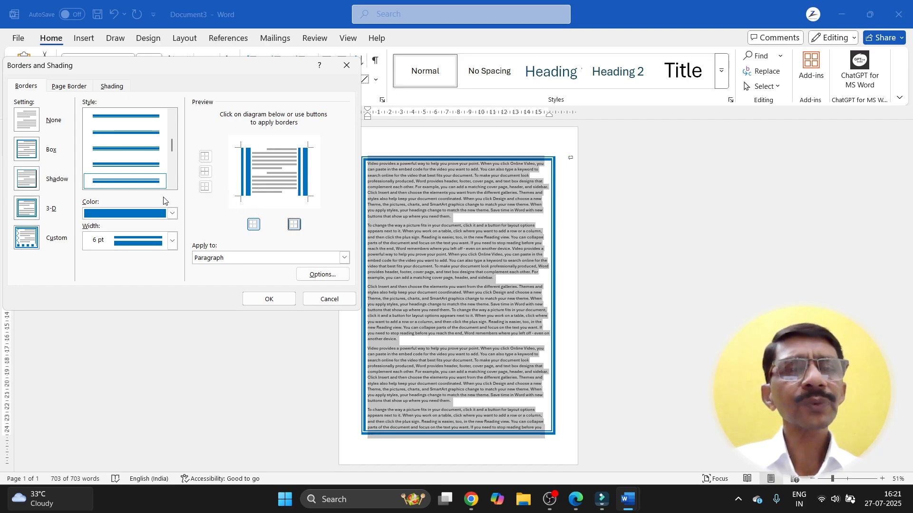
click(205, 157)
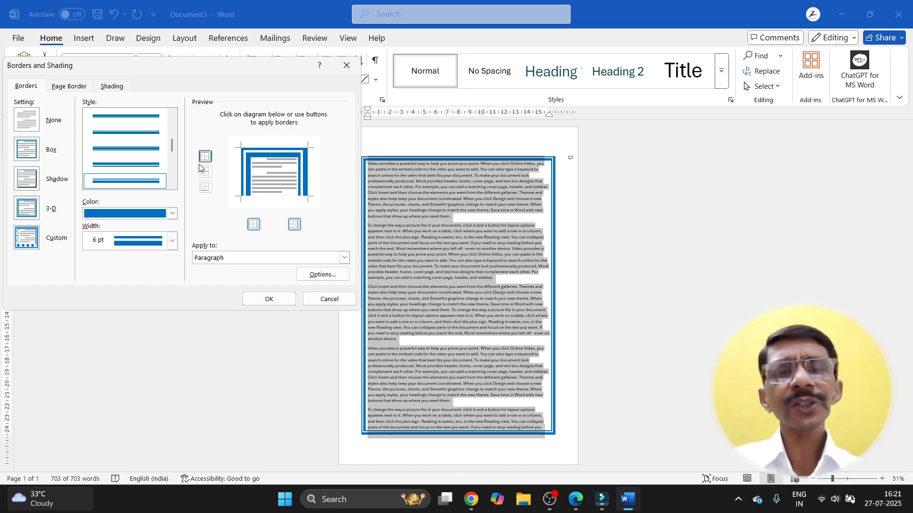
click(276, 300)
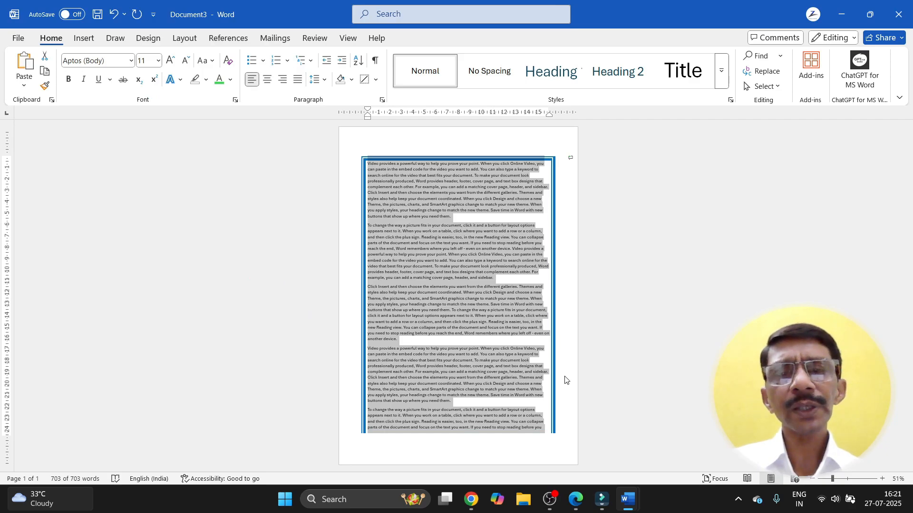
Step: Apply a plain Box border with Apply to: Text so each line gets its own frame
click(376, 80)
click(384, 346)
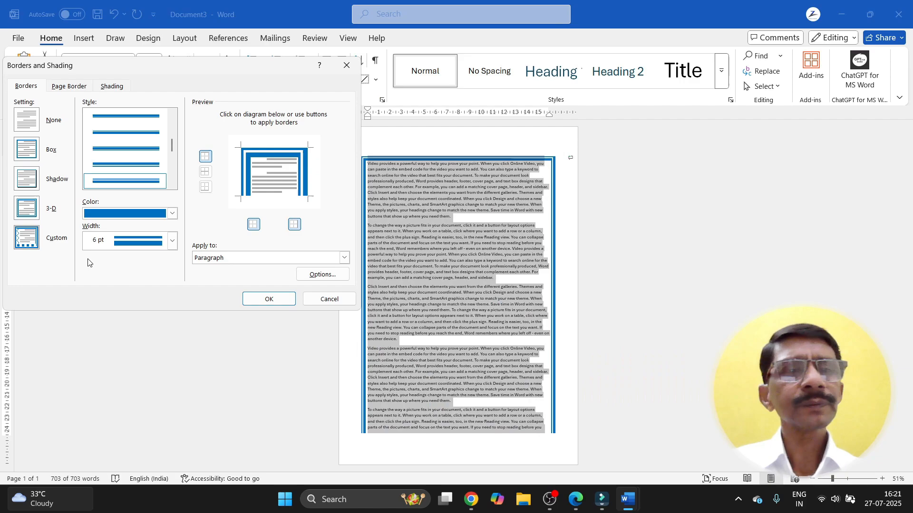
click(26, 176)
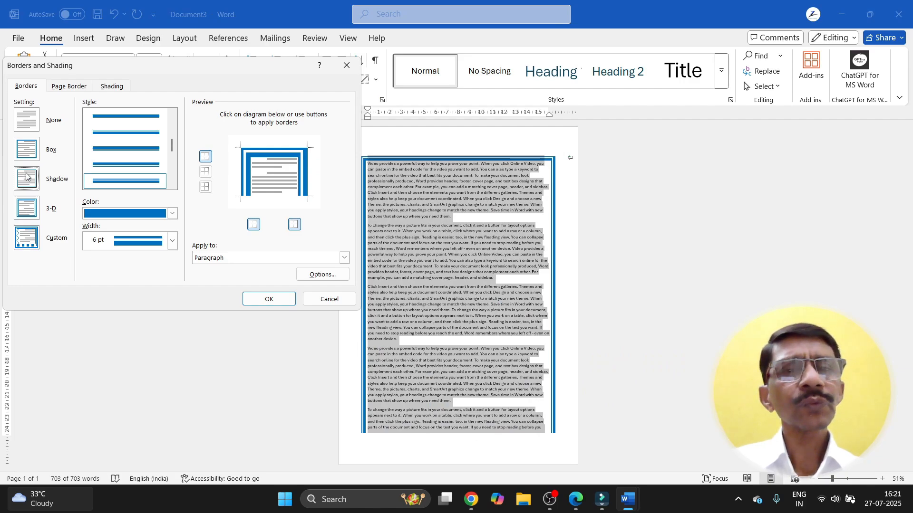
click(26, 148)
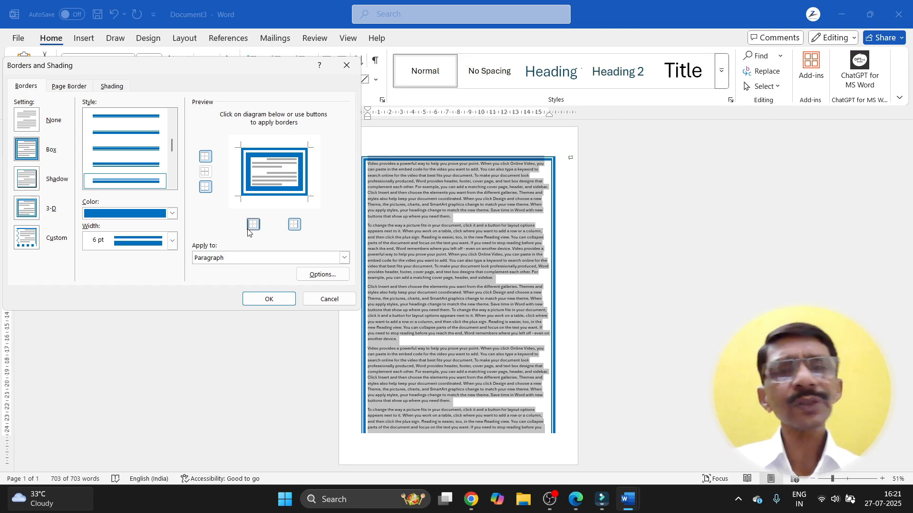
click(220, 260)
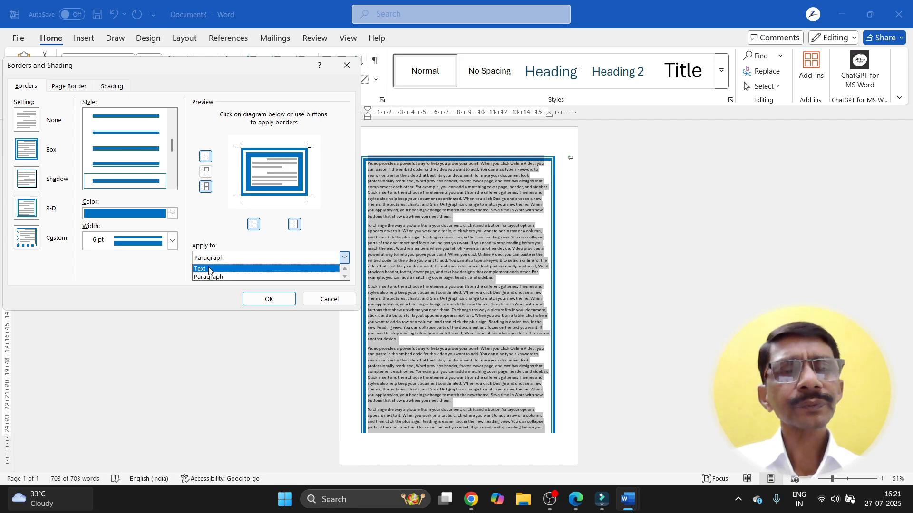
click(208, 269)
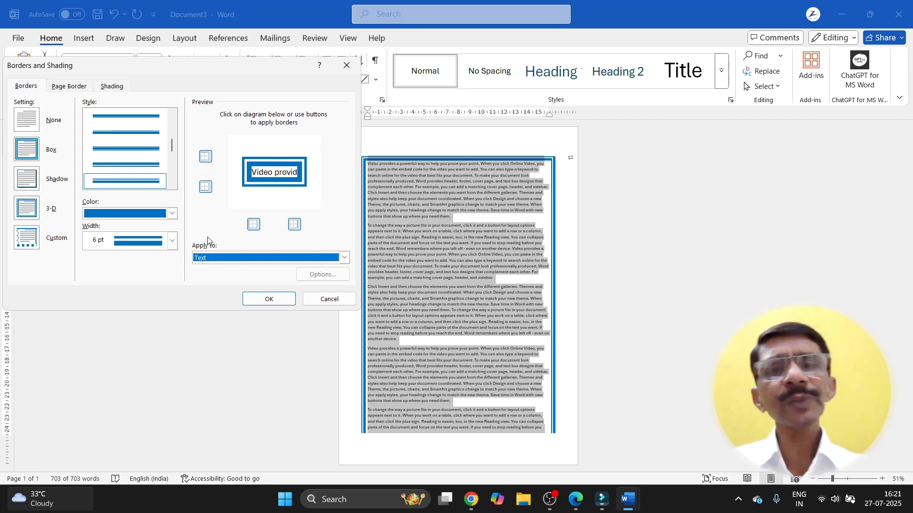
click(269, 299)
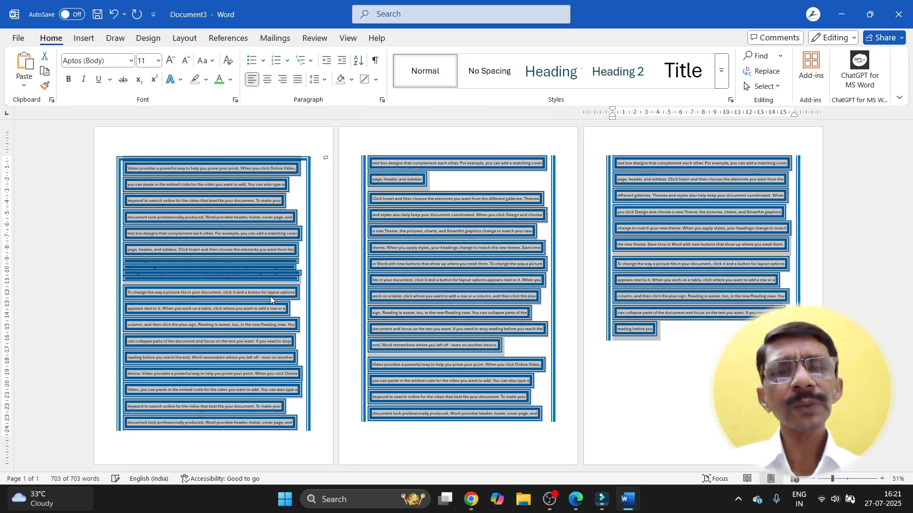
click(381, 270)
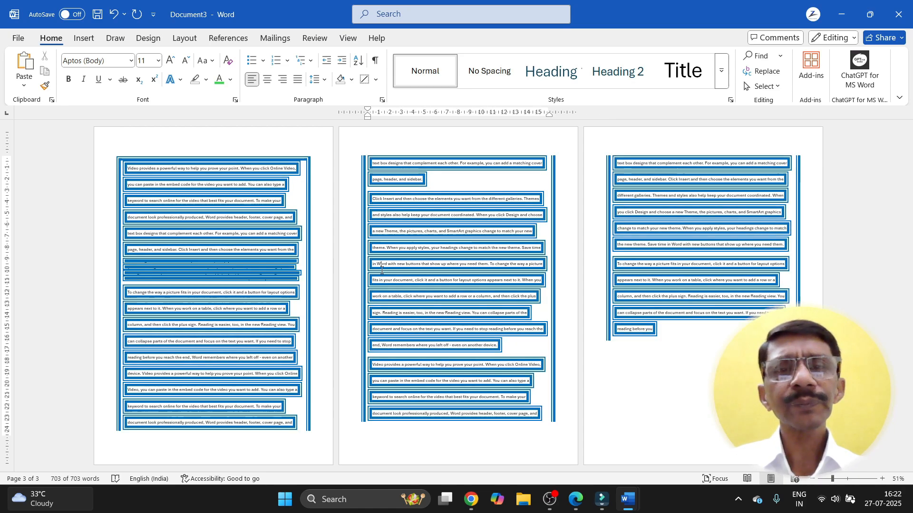
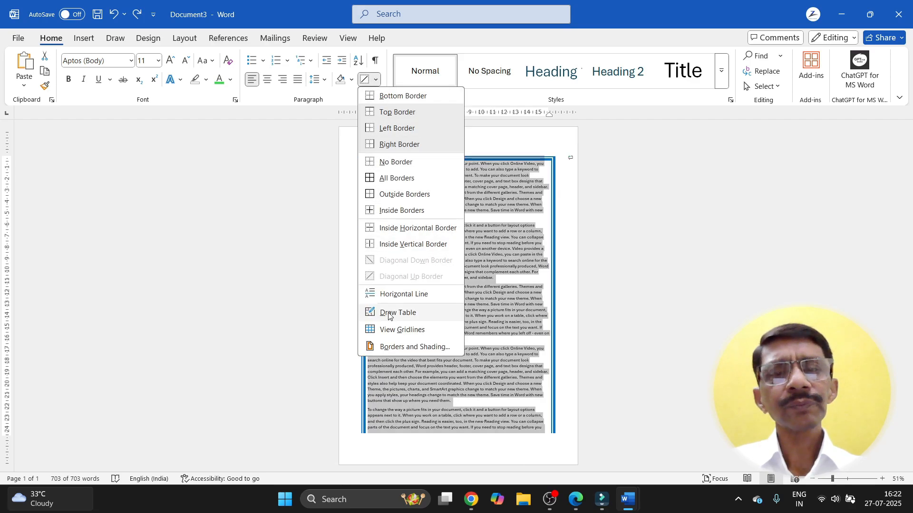
click(384, 348)
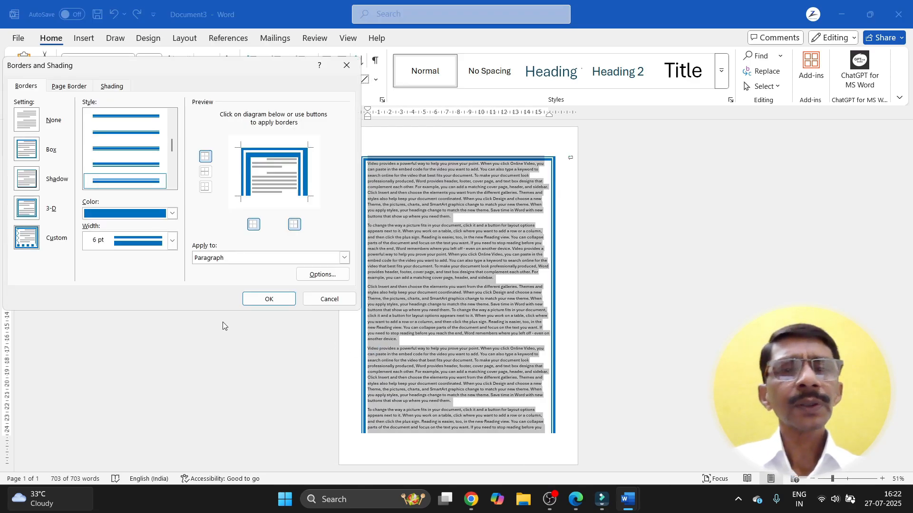
click(329, 300)
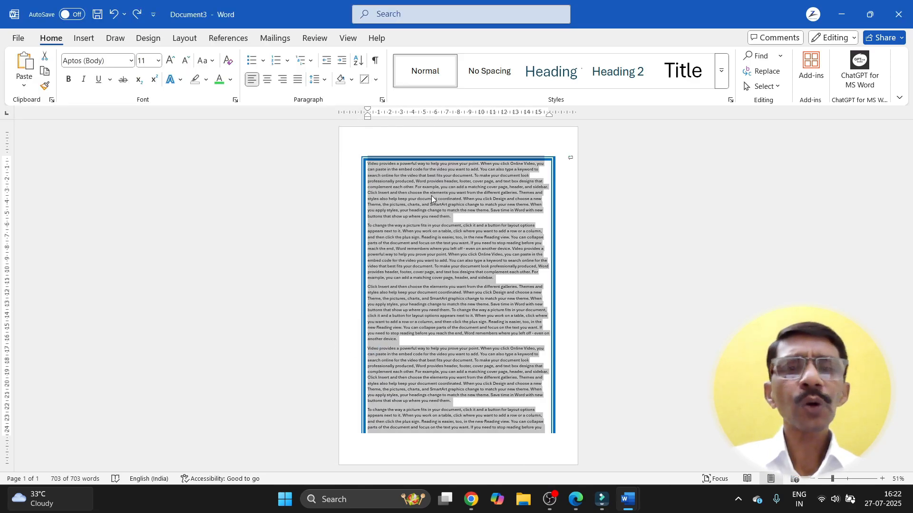
click(465, 219)
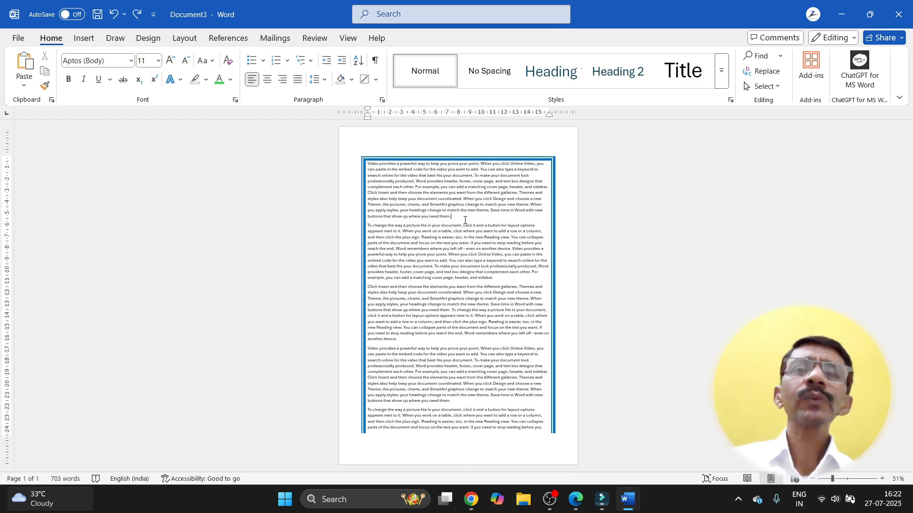
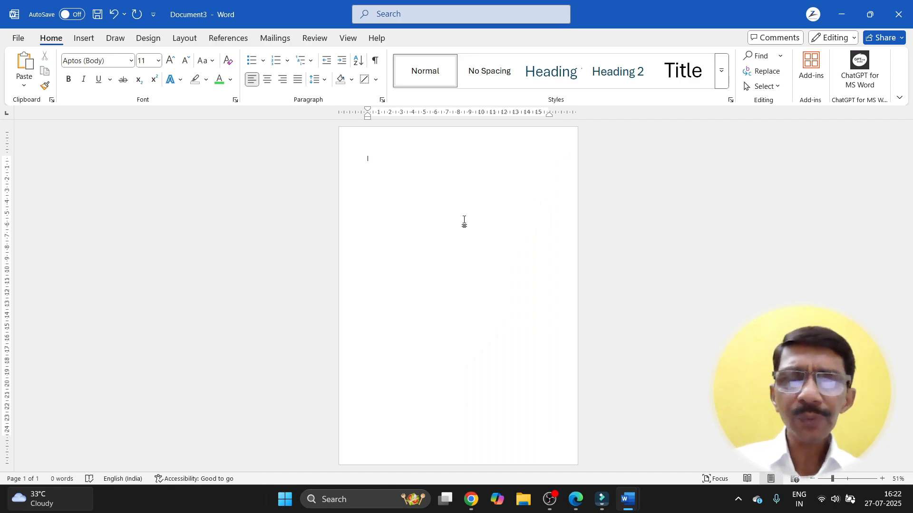
Step: Type the test words ONE and TWO on separate lines
text(ONE)
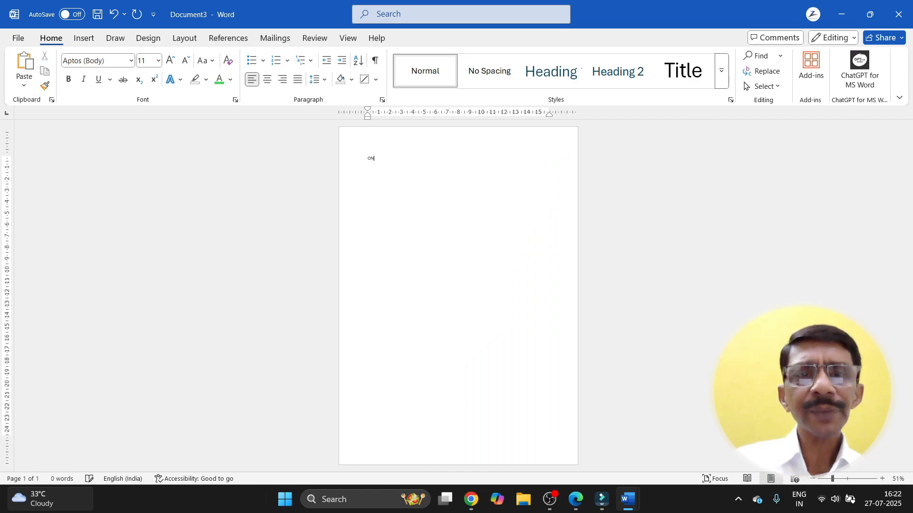
key(Return)
text(TWO)
key(Return)
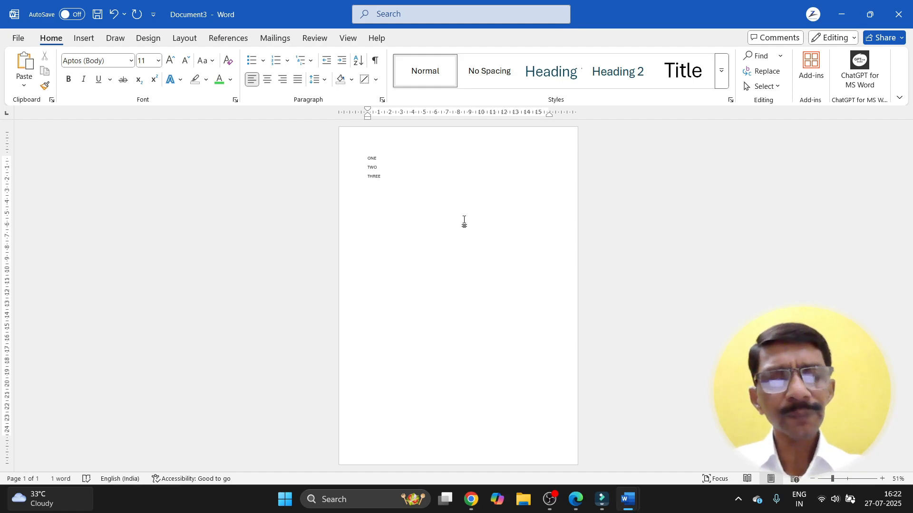
Step: Delete all the test words and fill the page with sample paragraphs
key(ctrl+a)
key(Delete)
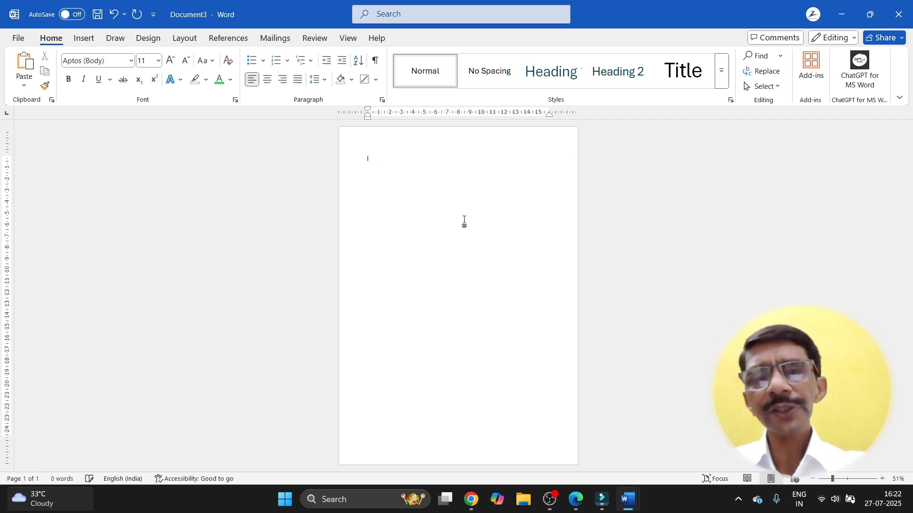
key(ctrl+v)
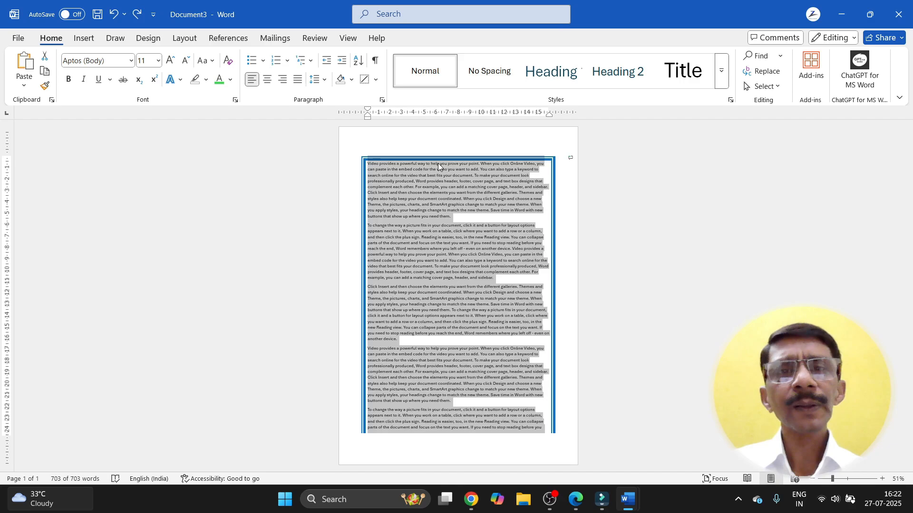
Step: In Borders and Shading, set paragraph borders to None and go to page border settings
click(376, 80)
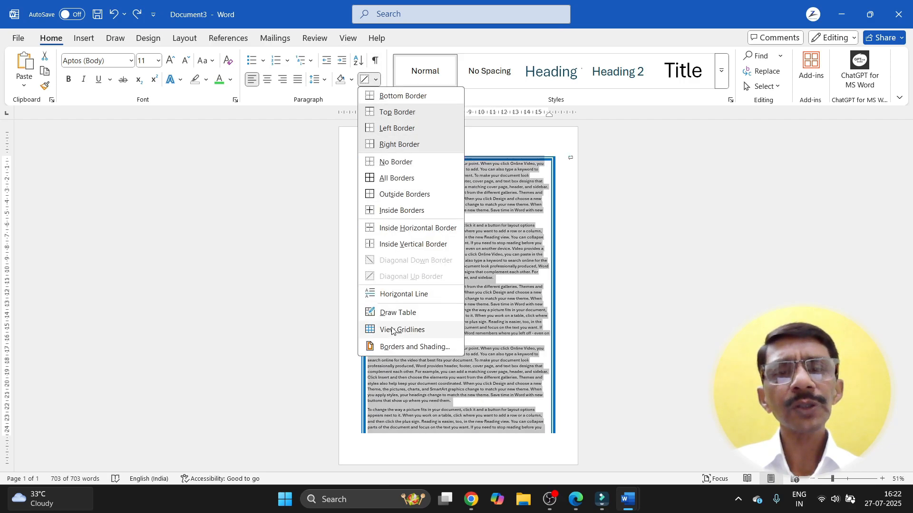
click(385, 347)
click(20, 117)
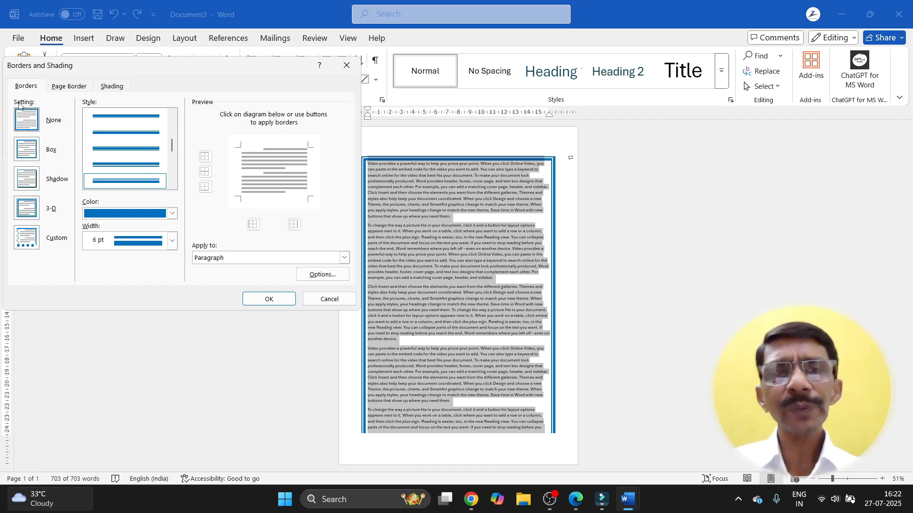
drag(103, 69, 138, 75)
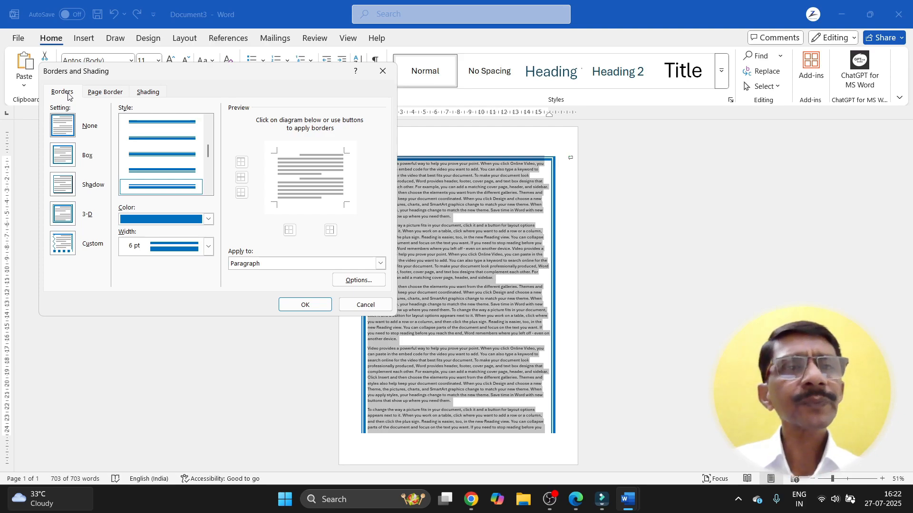
click(95, 92)
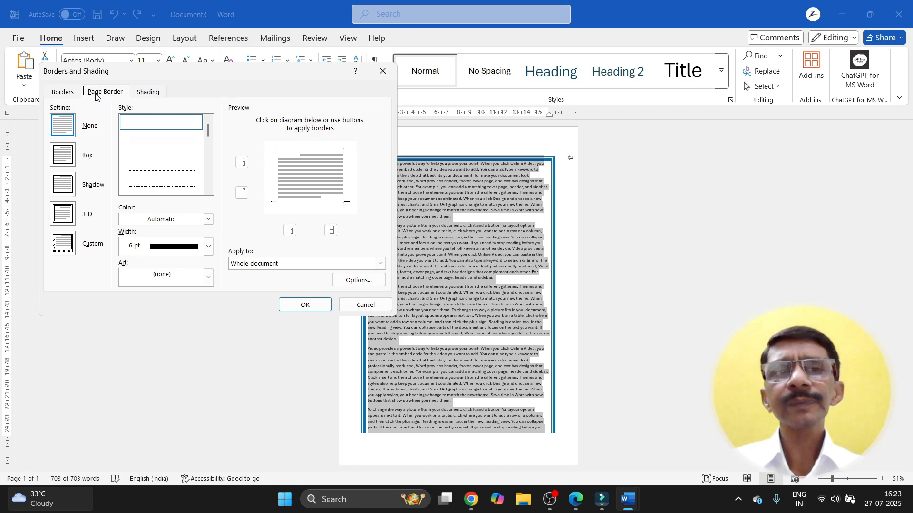
Step: Apply a 1½ pt Box page border to the document and deselect the text
click(63, 155)
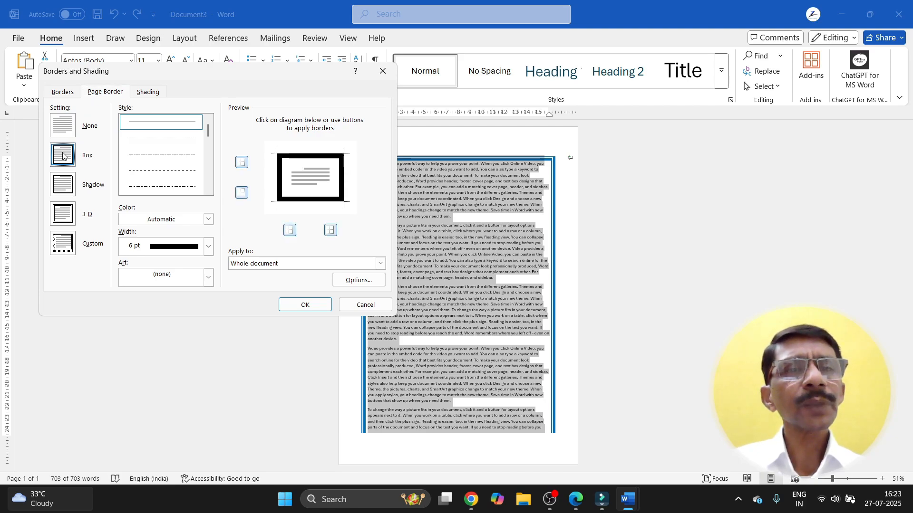
click(208, 247)
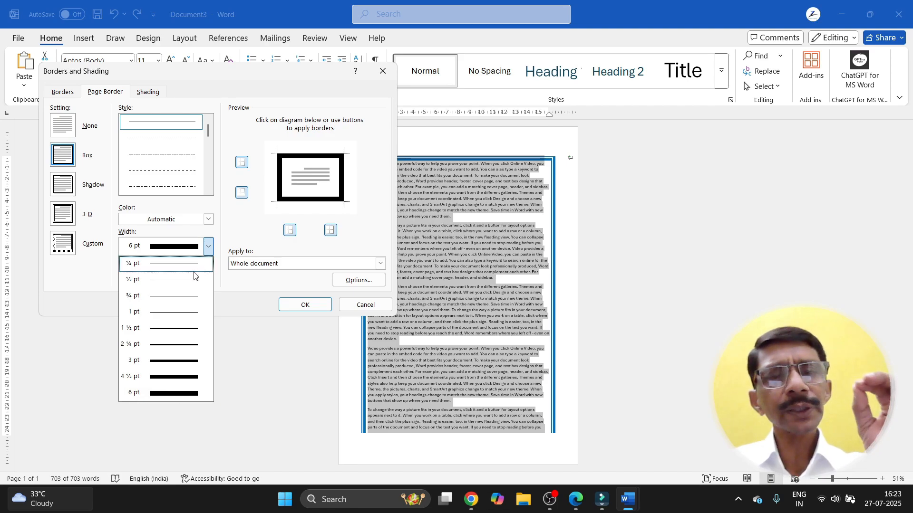
click(181, 328)
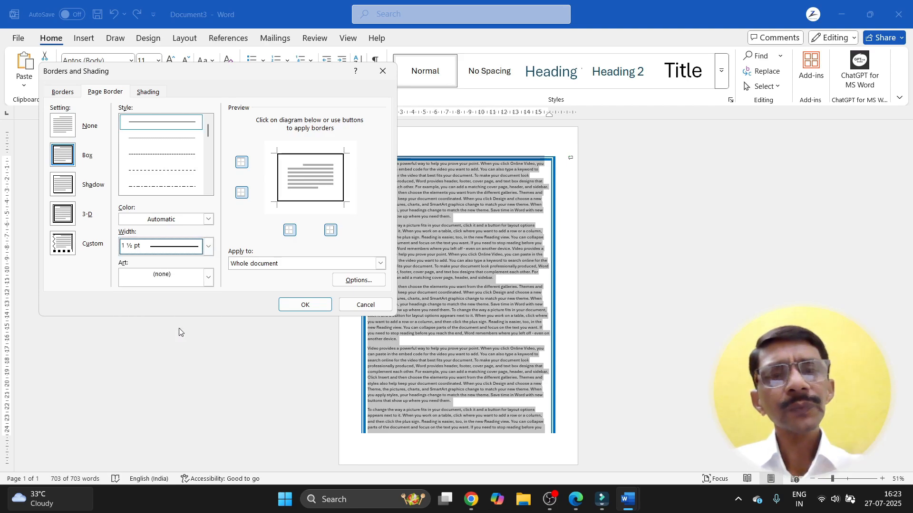
click(300, 305)
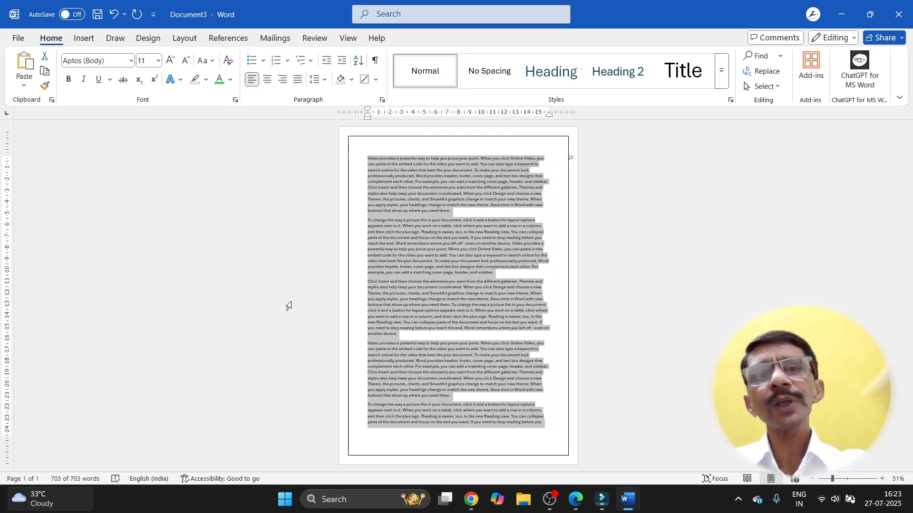
click(558, 259)
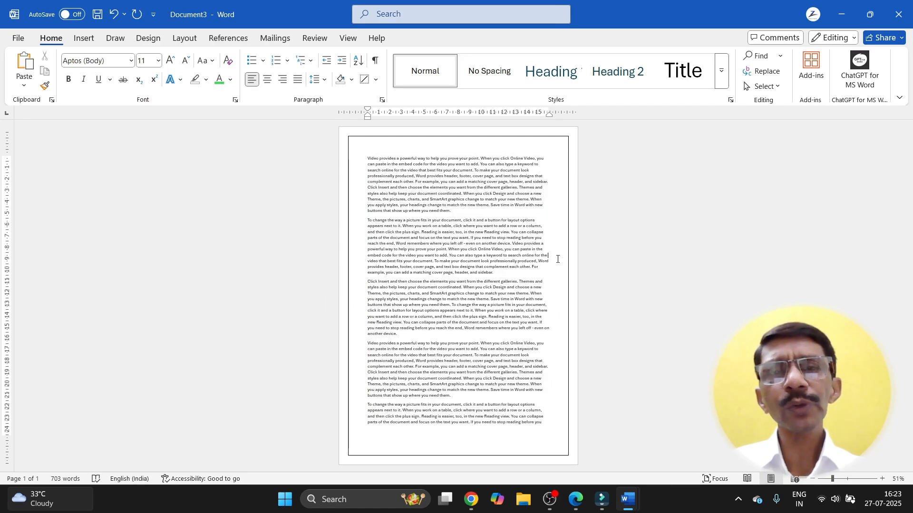
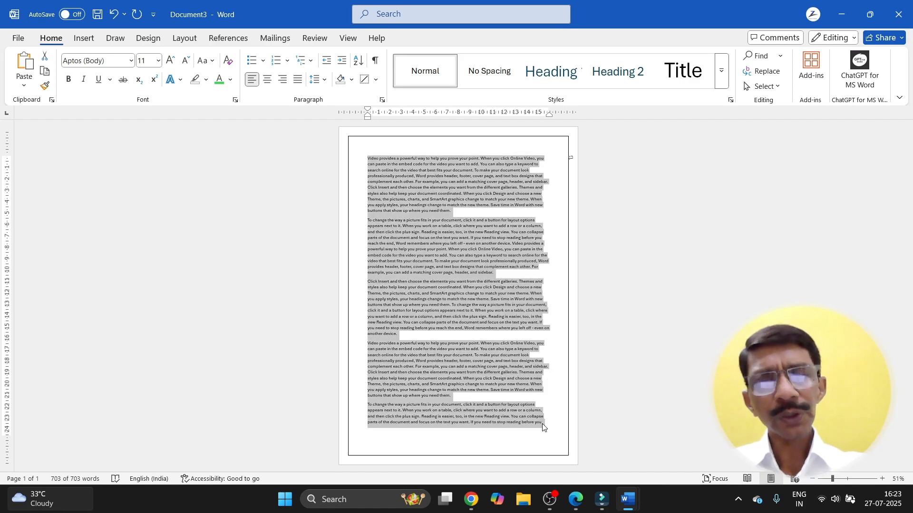
Step: Deselect the bordered sample text, leaving the insertion point at its end
click(542, 422)
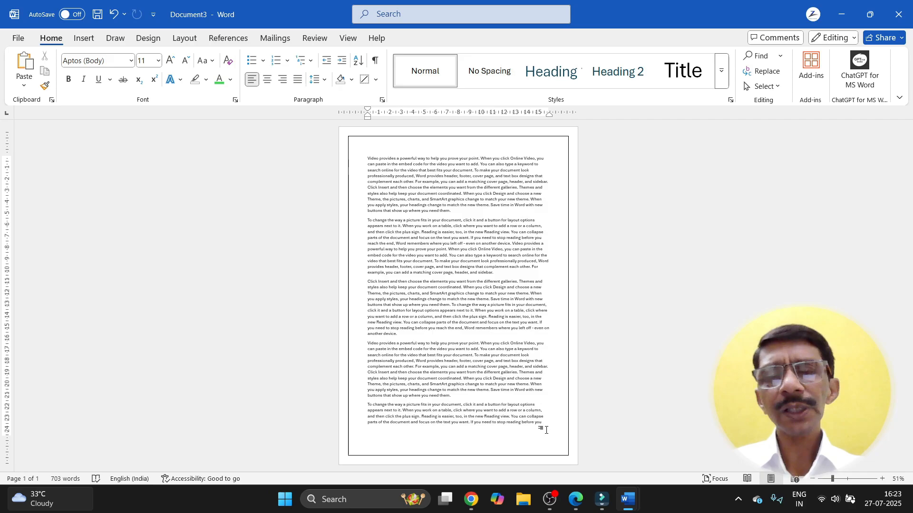
Step: Paste the copied sample text to extend the document to six pages of 4218 words
key(ctrl+v)
key(ctrl+v)
key(ctrl+v)
key(ctrl+v)
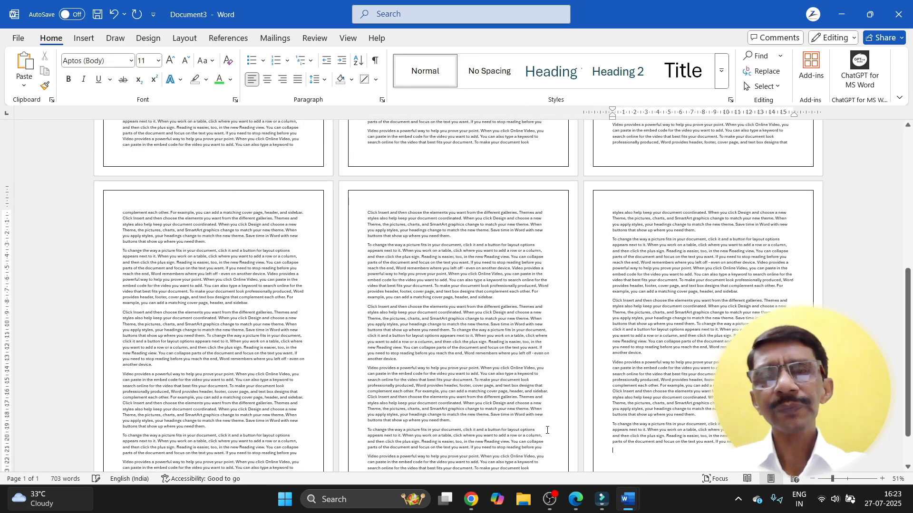
scroll(547, 430, up, 6)
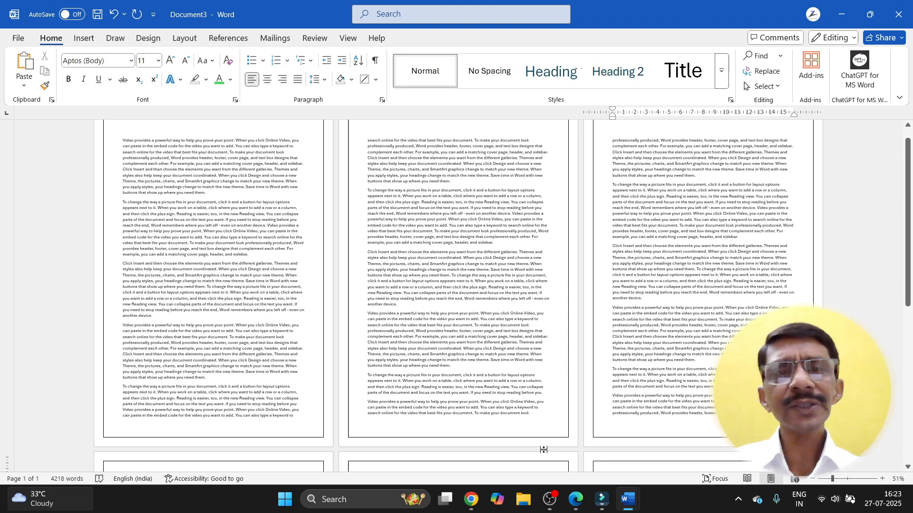
scroll(544, 450, up, 1)
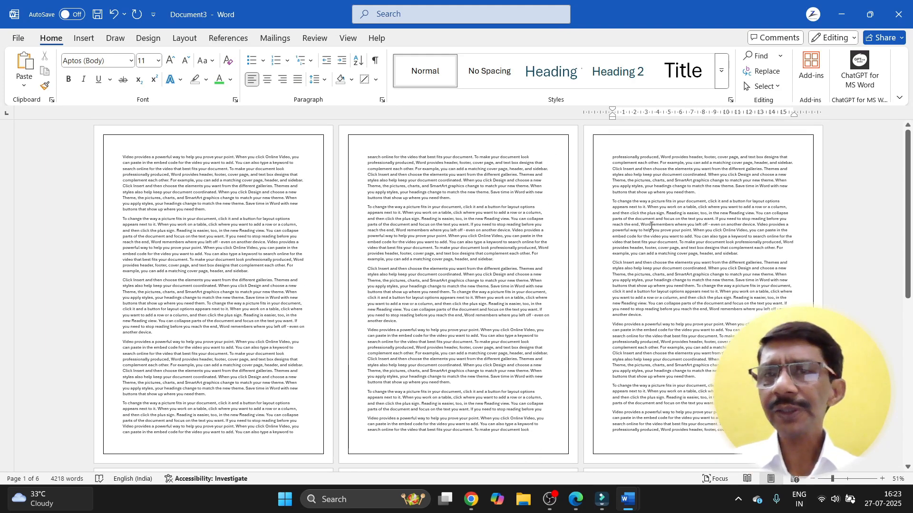
scroll(625, 278, down, 5)
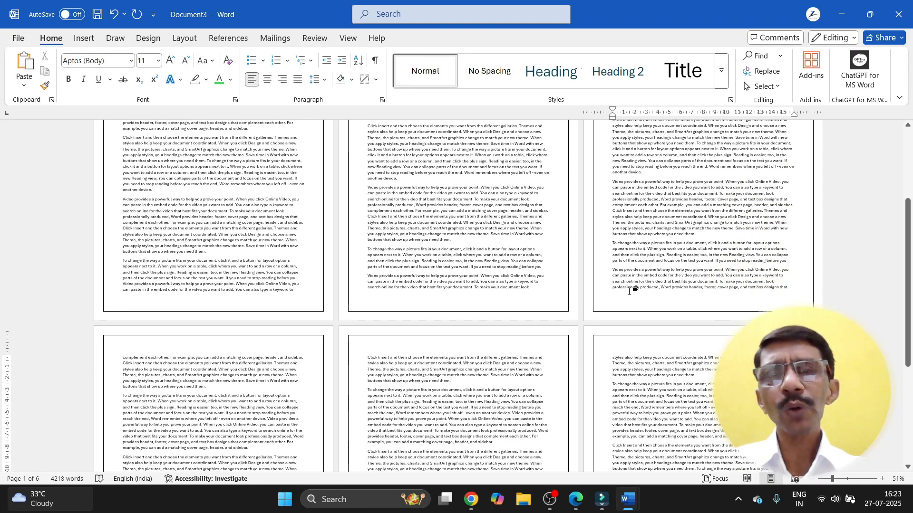
scroll(629, 291, down, 7)
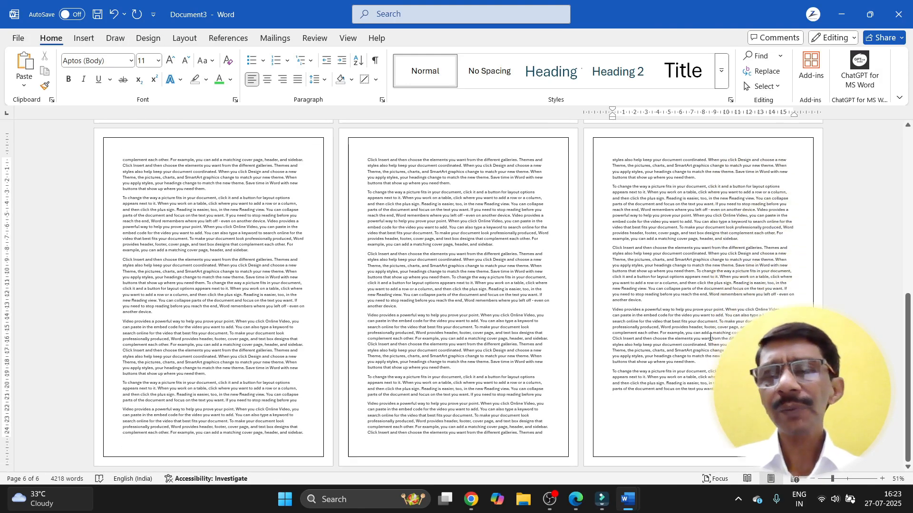
Step: Add empty paragraphs until a blank seventh page appears at the end
key(Return)
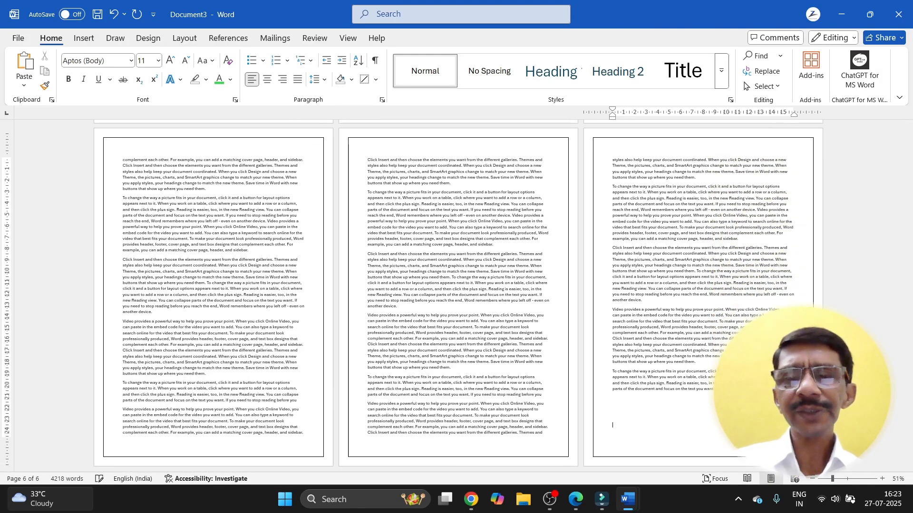
key(Return)
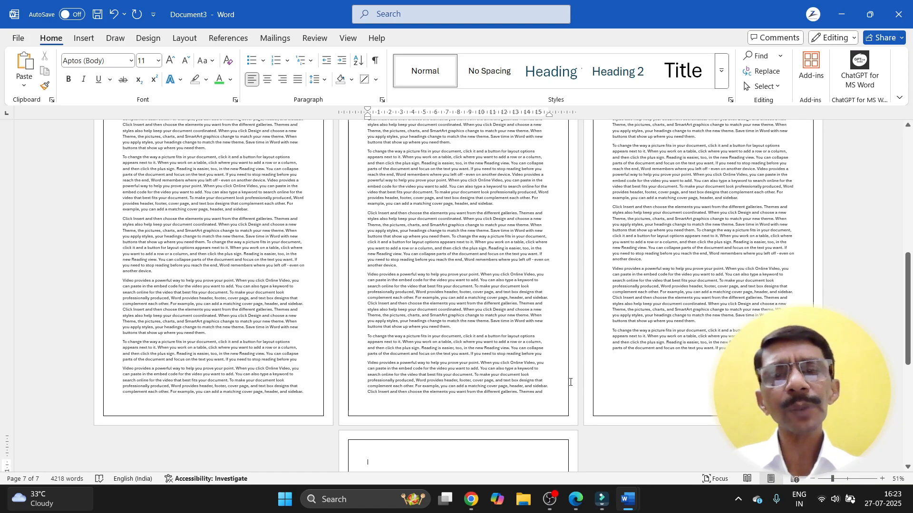
scroll(542, 364, down, 5)
scroll(545, 360, down, 1)
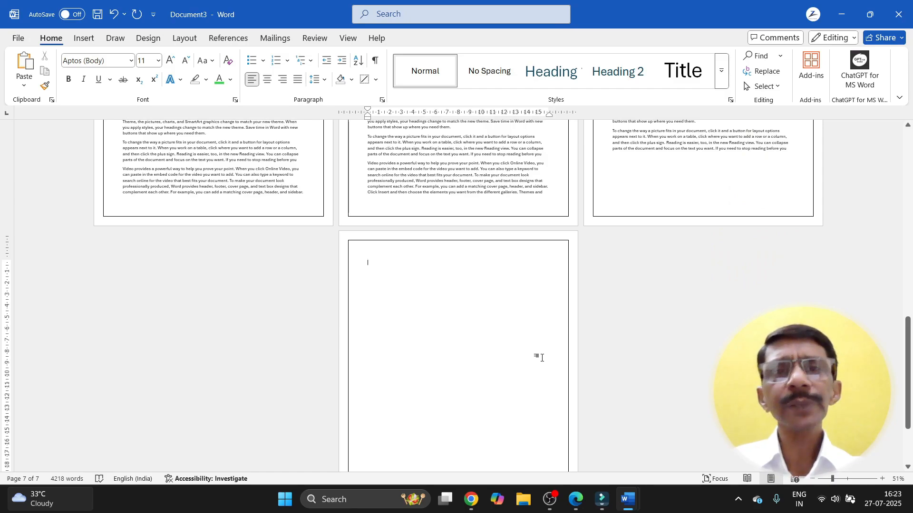
Step: Pick the green trees art page border and change its width from 31 pt to 10 pt
click(378, 88)
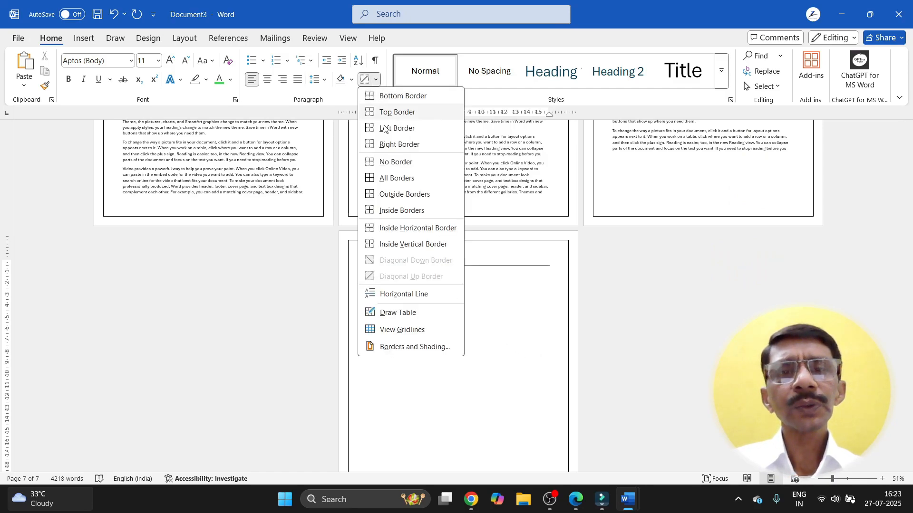
click(385, 347)
click(102, 94)
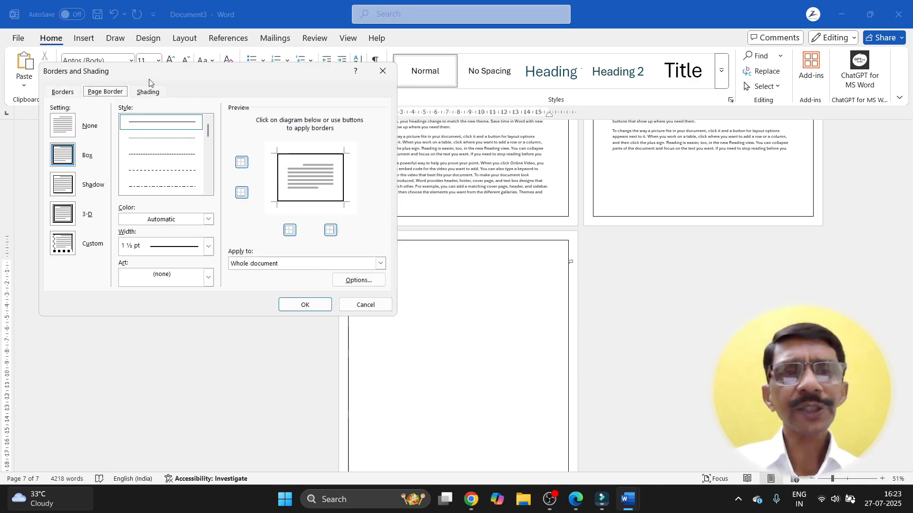
drag(189, 71, 281, 85)
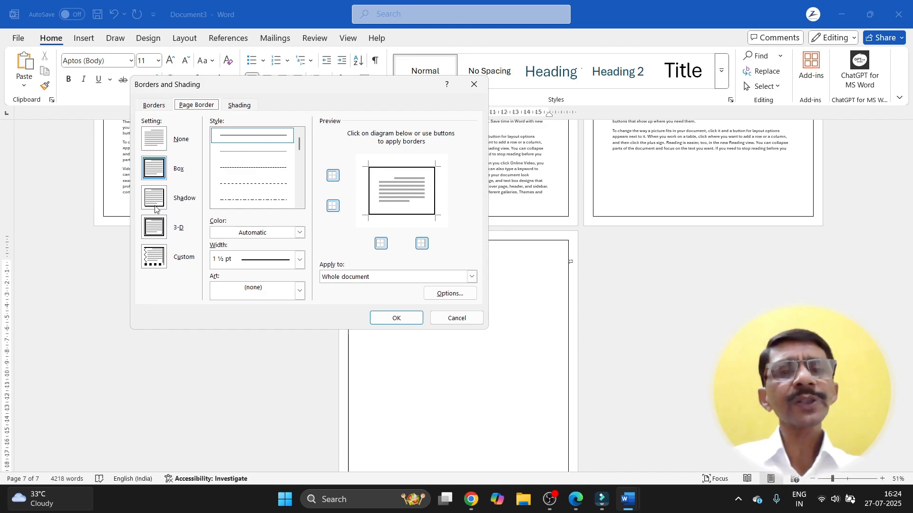
click(299, 292)
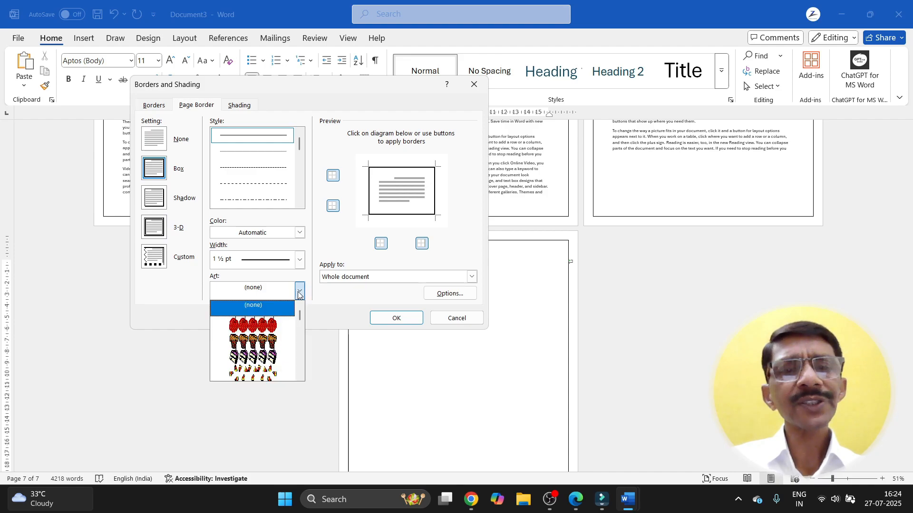
scroll(272, 339, down, 5)
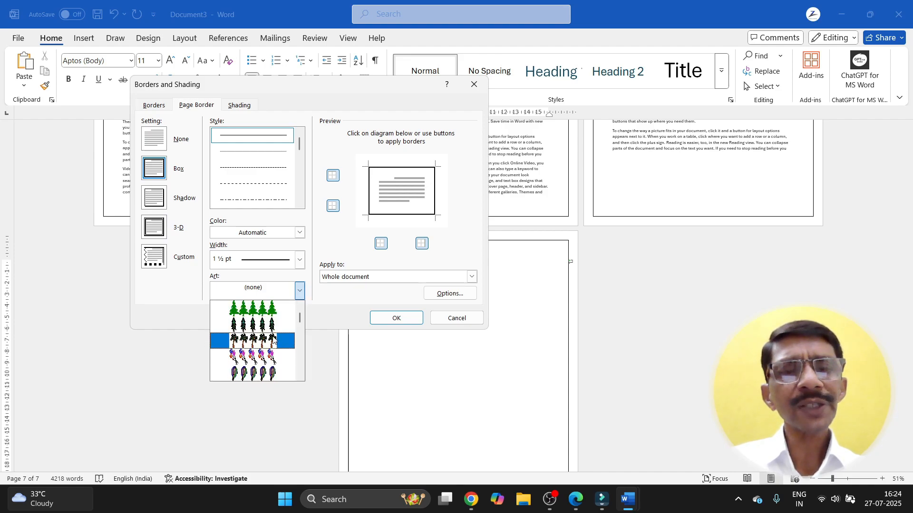
click(251, 311)
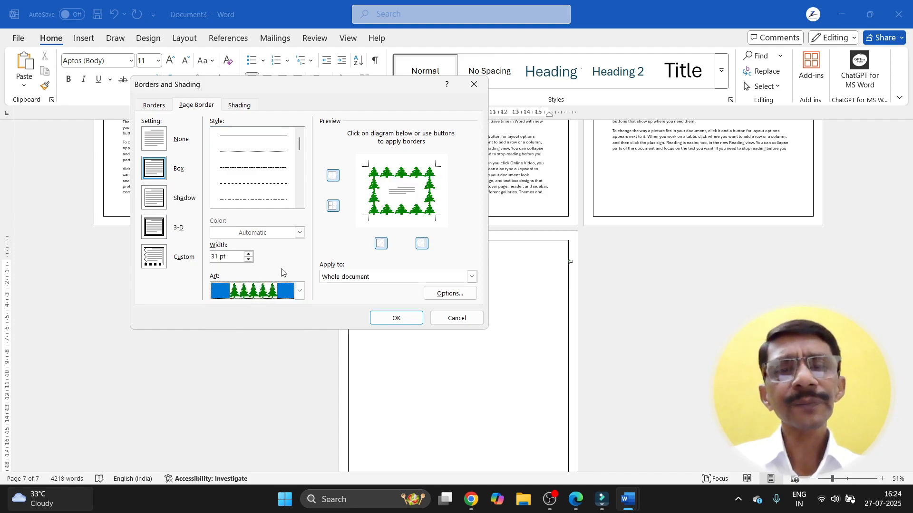
click(231, 258)
drag(231, 257, 197, 261)
text(10)
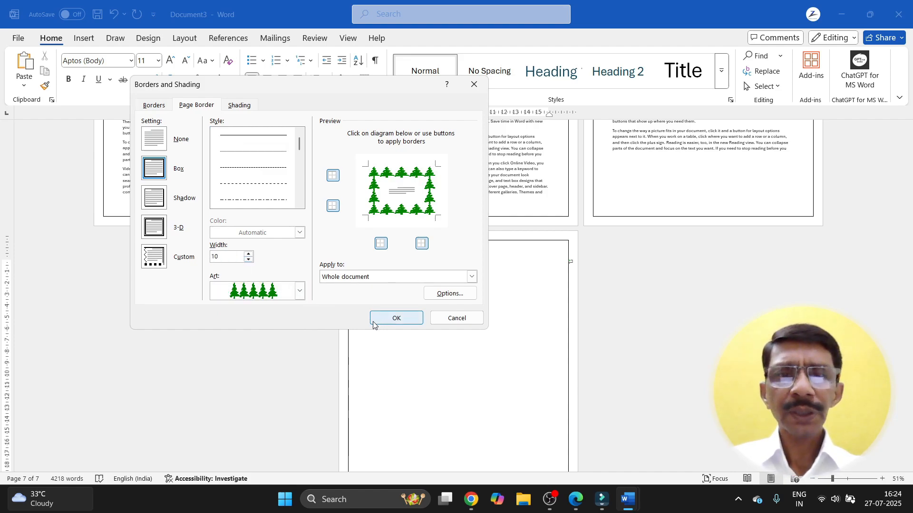
click(387, 319)
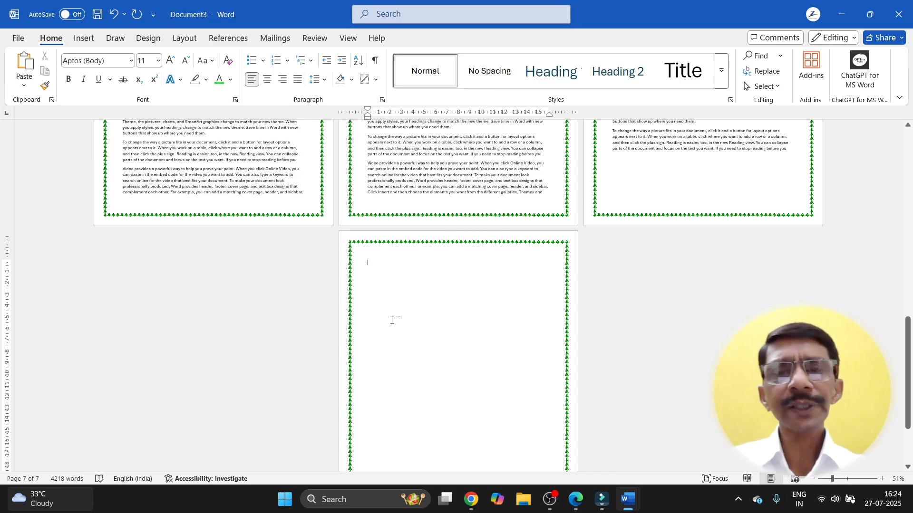
scroll(393, 319, up, 2)
scroll(395, 320, up, 10)
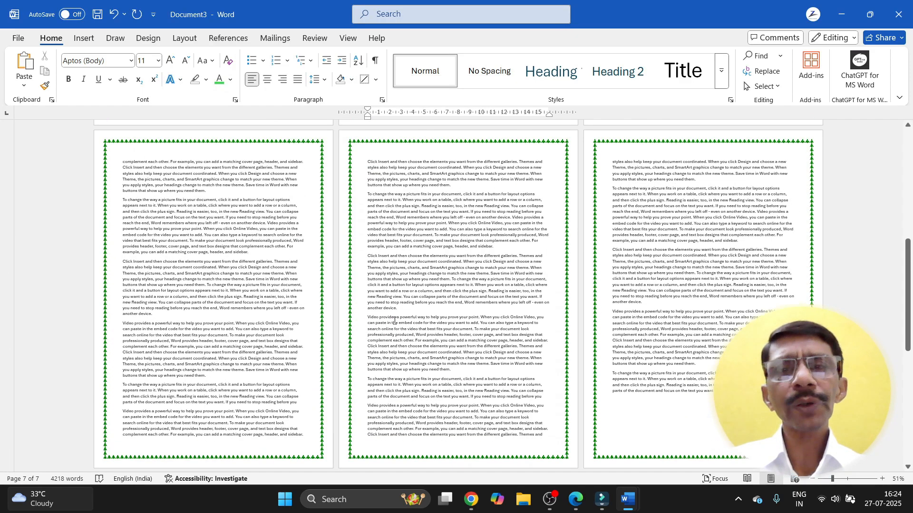
scroll(395, 321, up, 1)
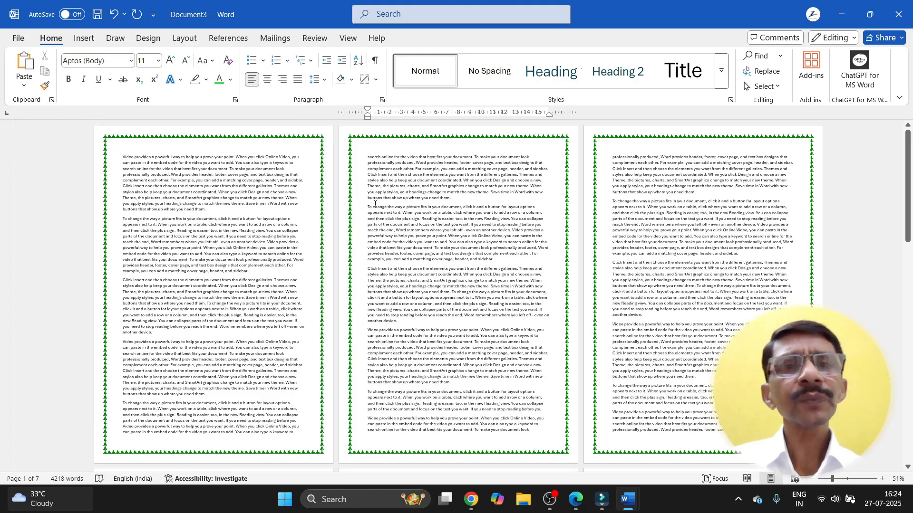
click(375, 79)
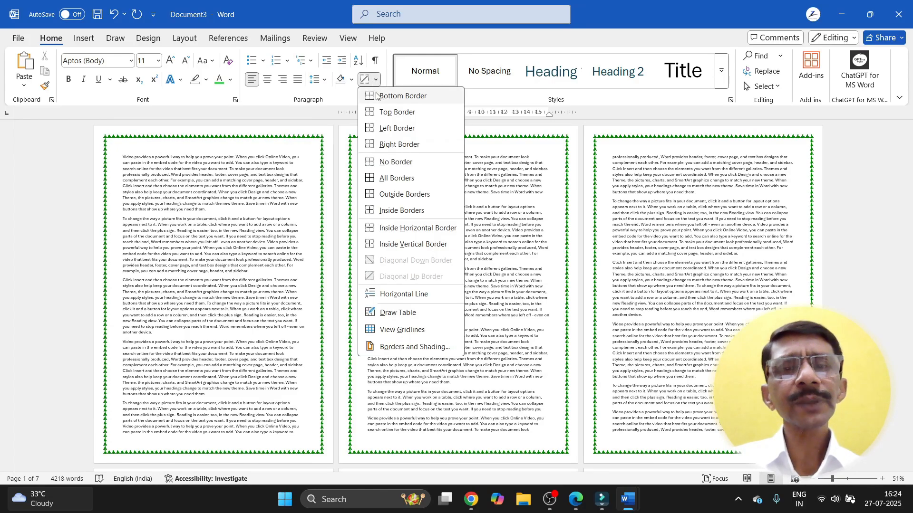
click(306, 190)
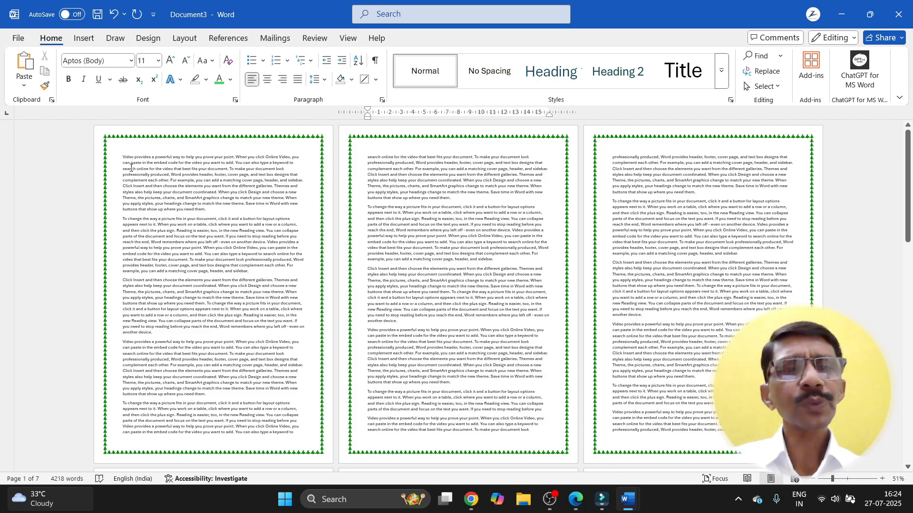
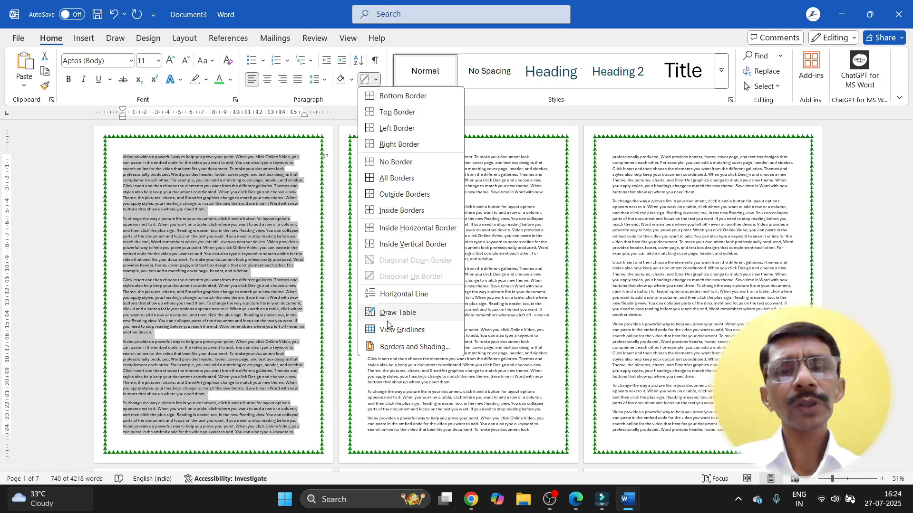
Step: Fill the selected first-page paragraphs with a light green theme shading colour
click(384, 348)
drag(294, 92, 531, 92)
click(475, 106)
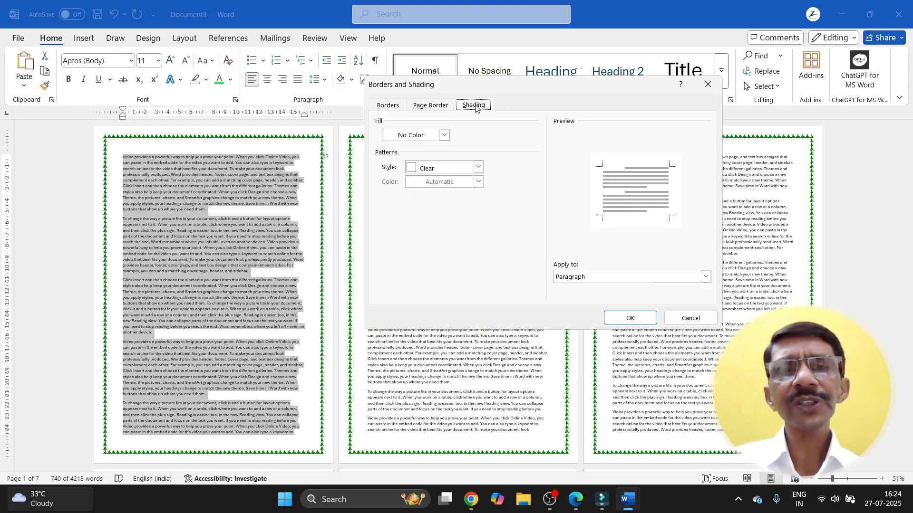
click(444, 136)
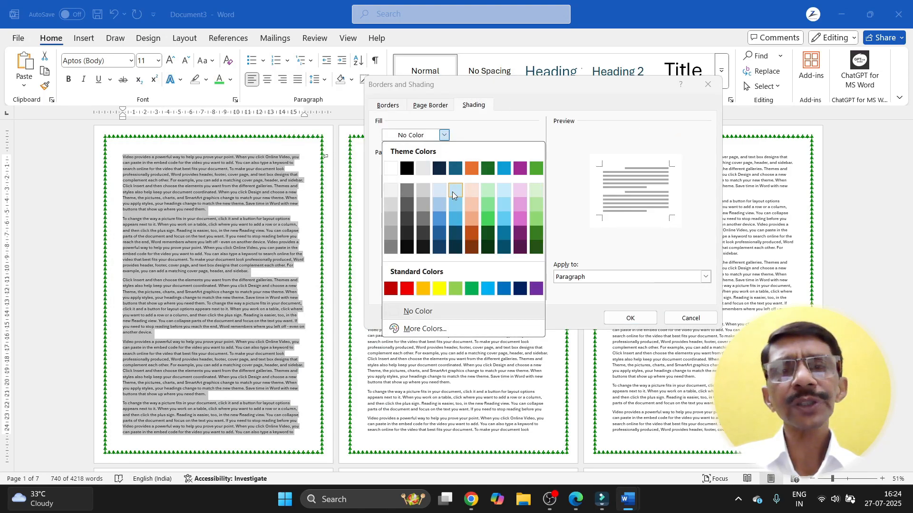
click(536, 211)
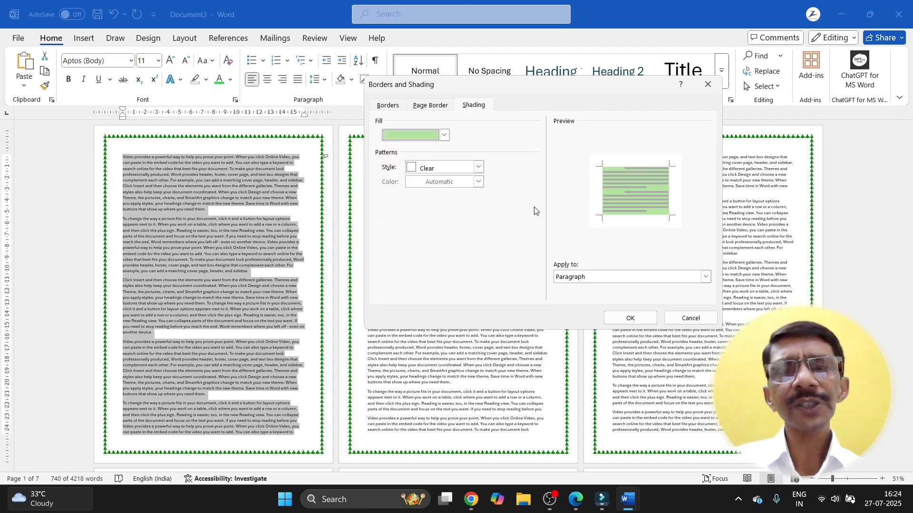
click(630, 317)
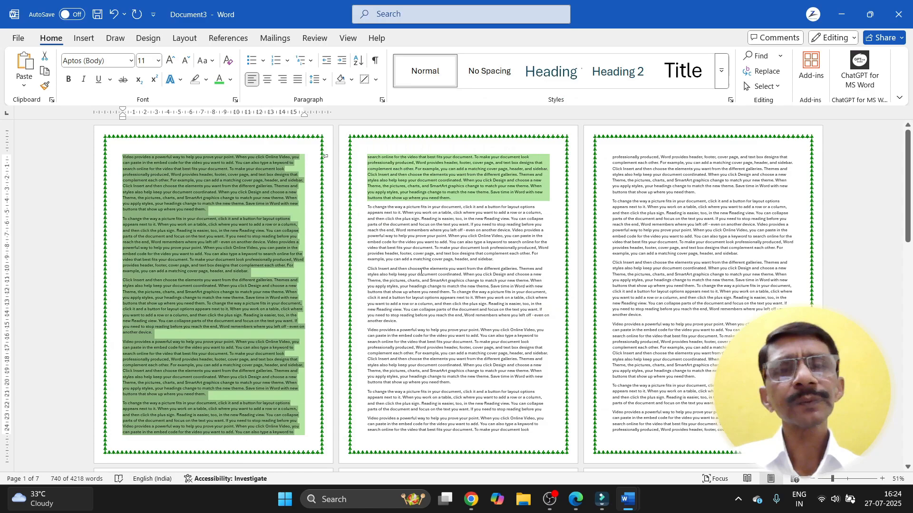
Step: Add a 10% dotted pattern over the light green shading, then deselect to view it
click(377, 80)
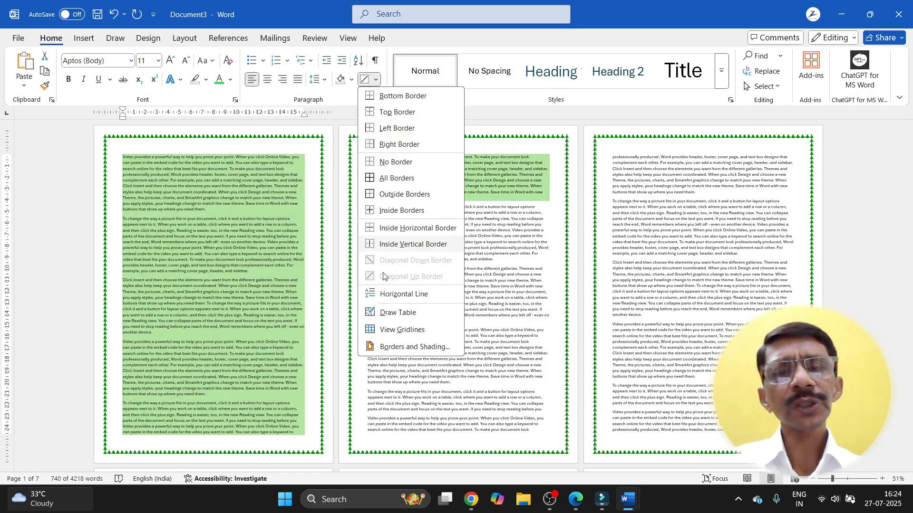
click(390, 348)
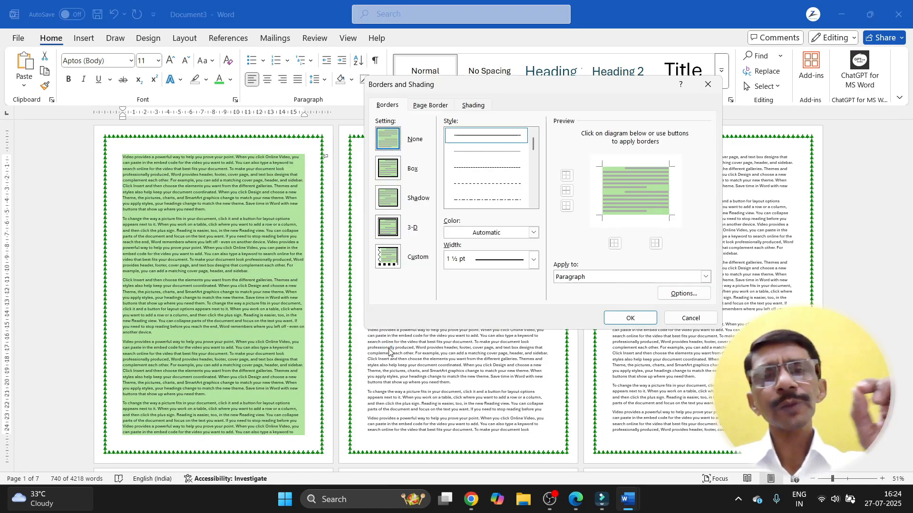
click(474, 106)
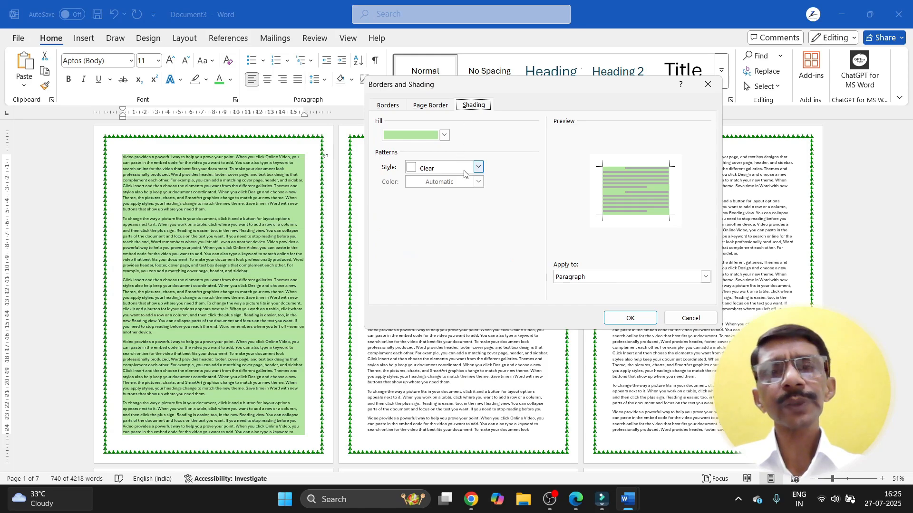
click(478, 167)
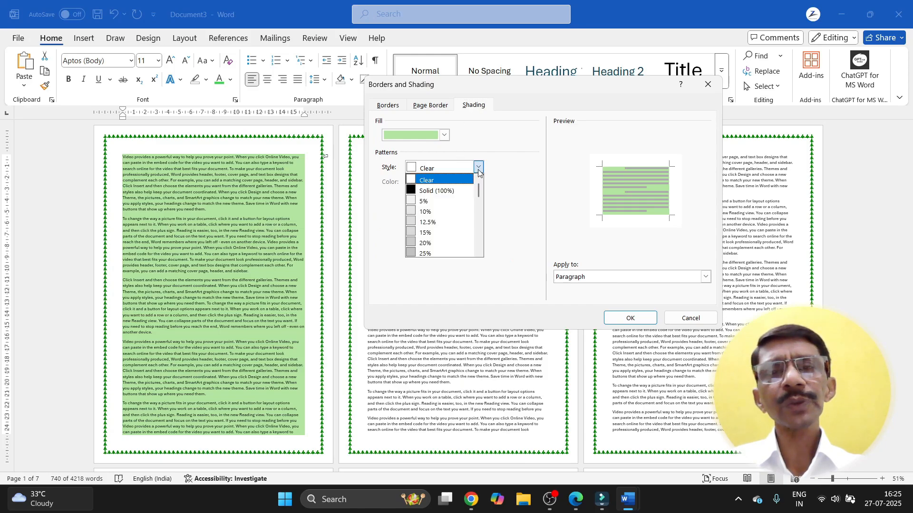
click(419, 212)
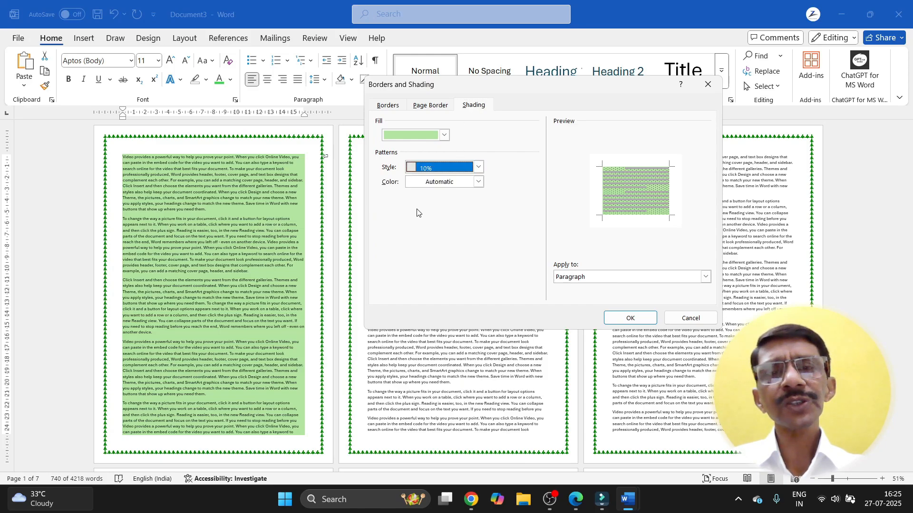
click(632, 316)
click(301, 304)
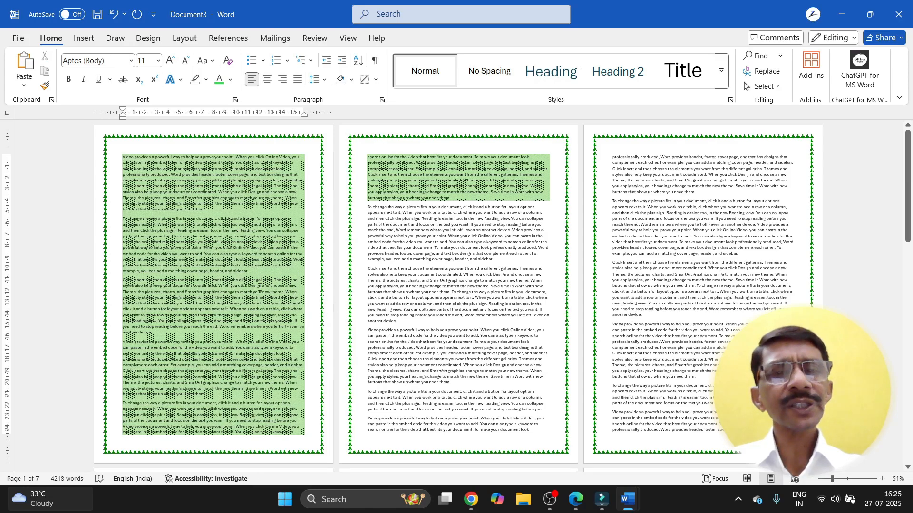
Step: Set the tree-art page border to apply to 'This section - First page only'
scroll(301, 305, up, 6)
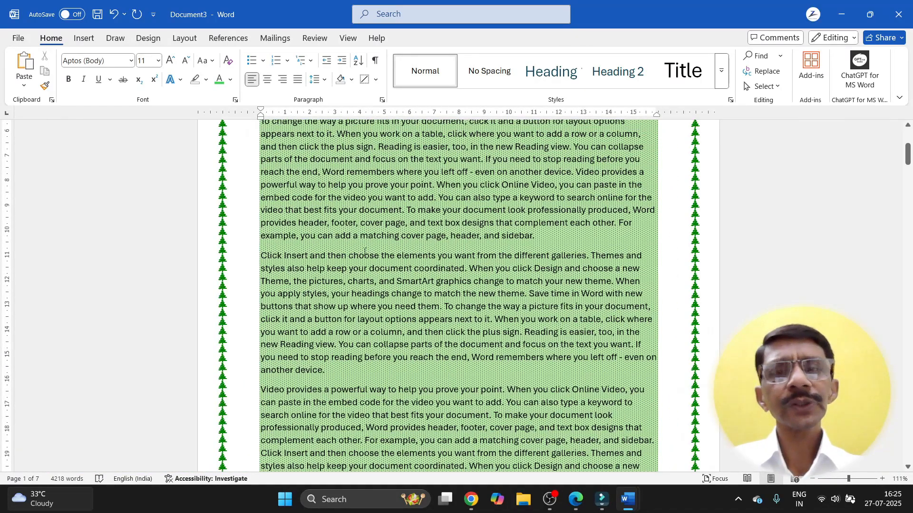
scroll(365, 252, up, 5)
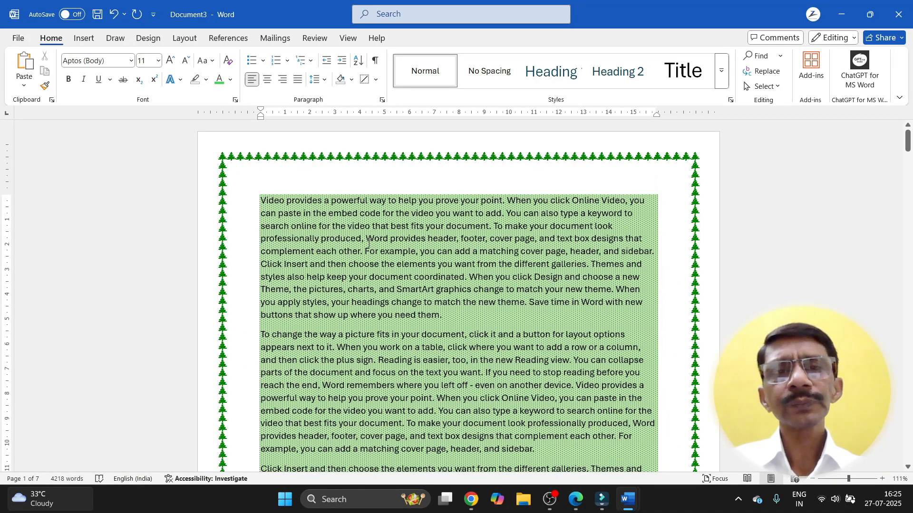
click(376, 80)
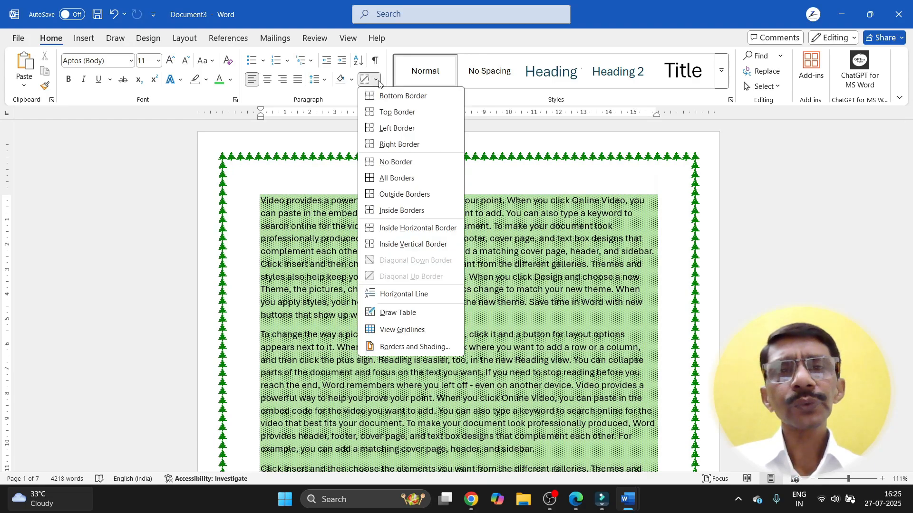
click(376, 345)
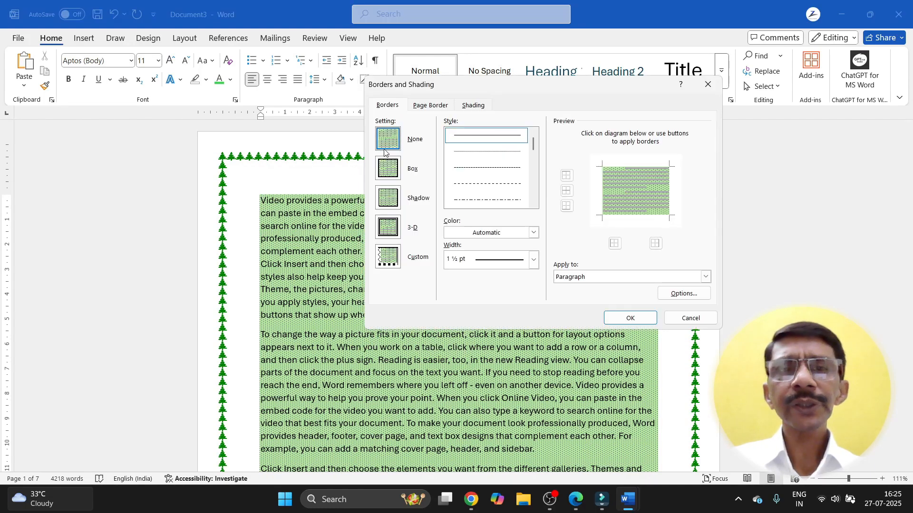
click(432, 106)
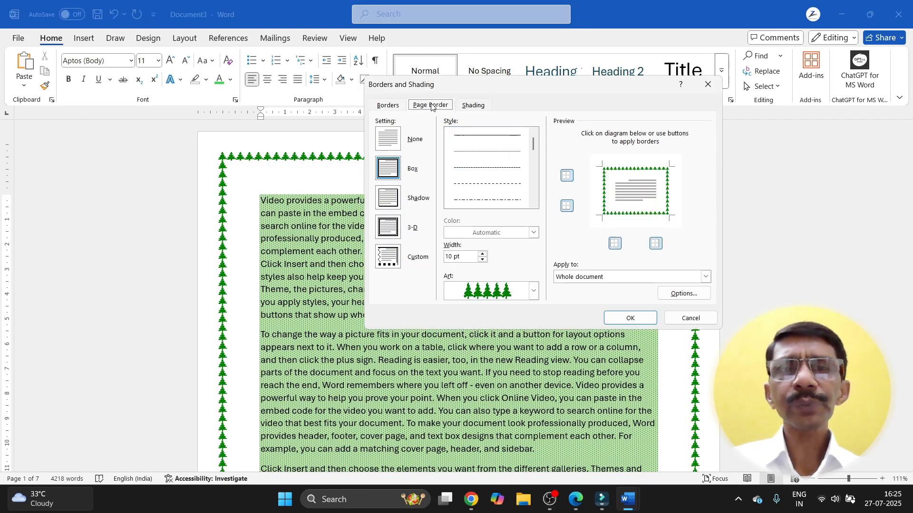
click(470, 106)
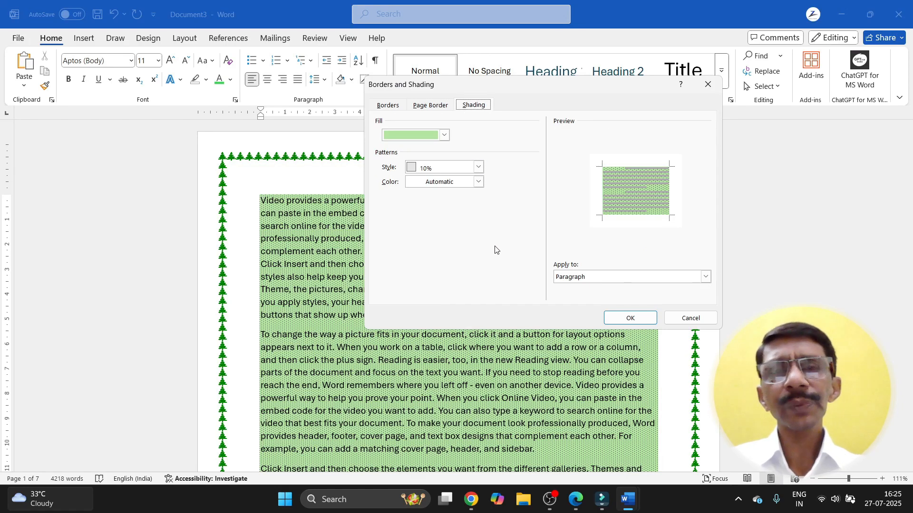
click(442, 105)
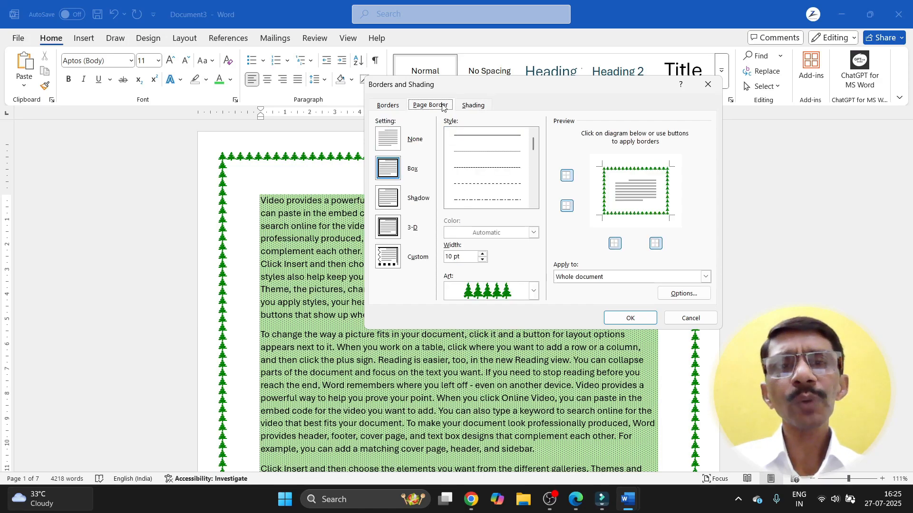
click(705, 278)
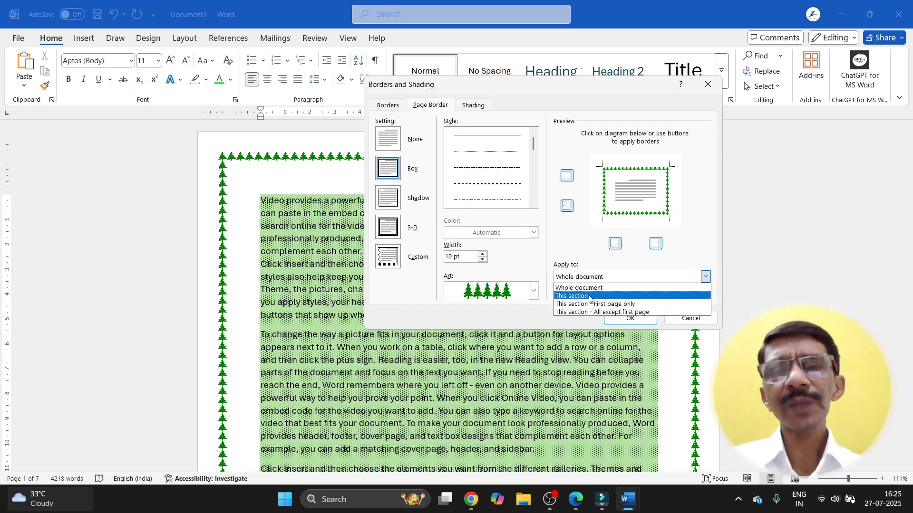
click(565, 305)
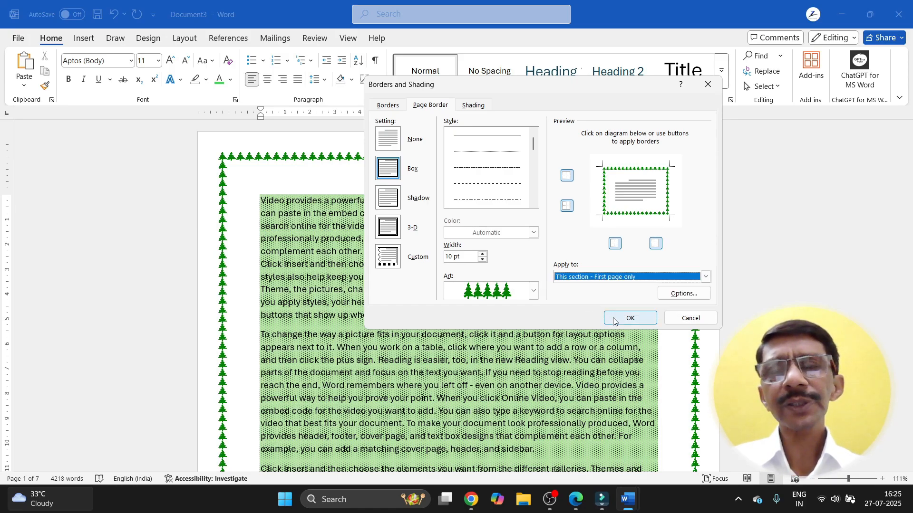
click(631, 318)
Step: Change the page border's Apply to setting to 'This section - All except first page'
scroll(468, 273, down, 4)
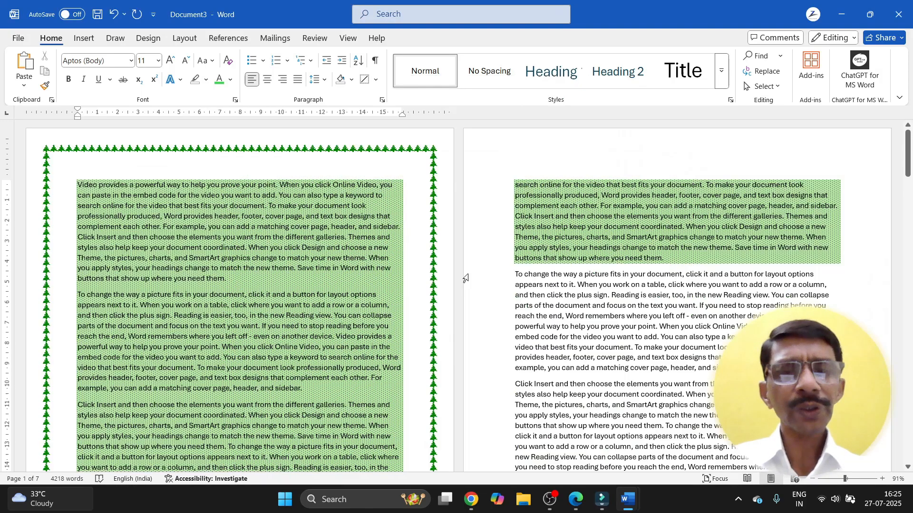
scroll(465, 278, down, 2)
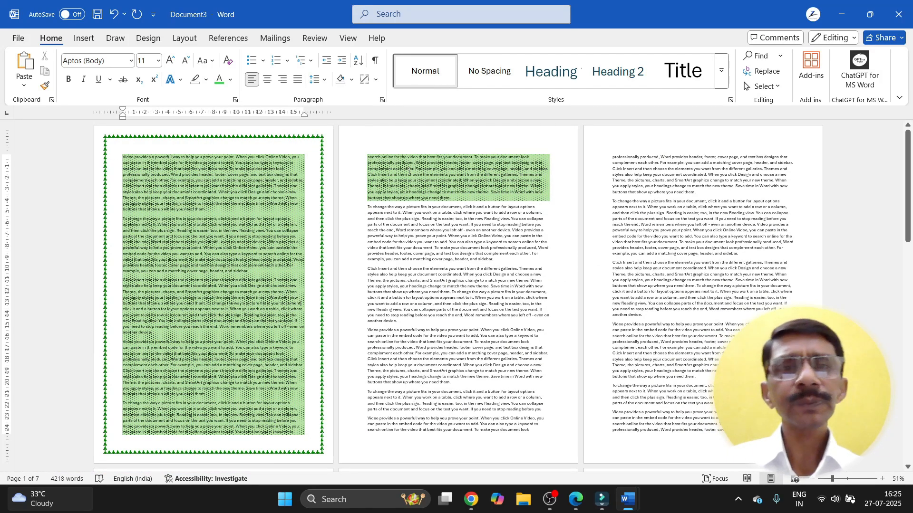
click(376, 80)
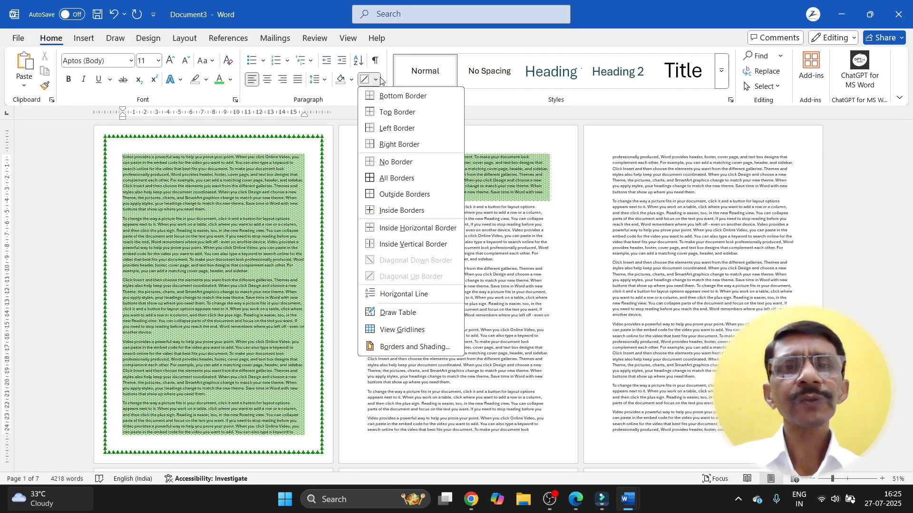
click(398, 350)
click(706, 278)
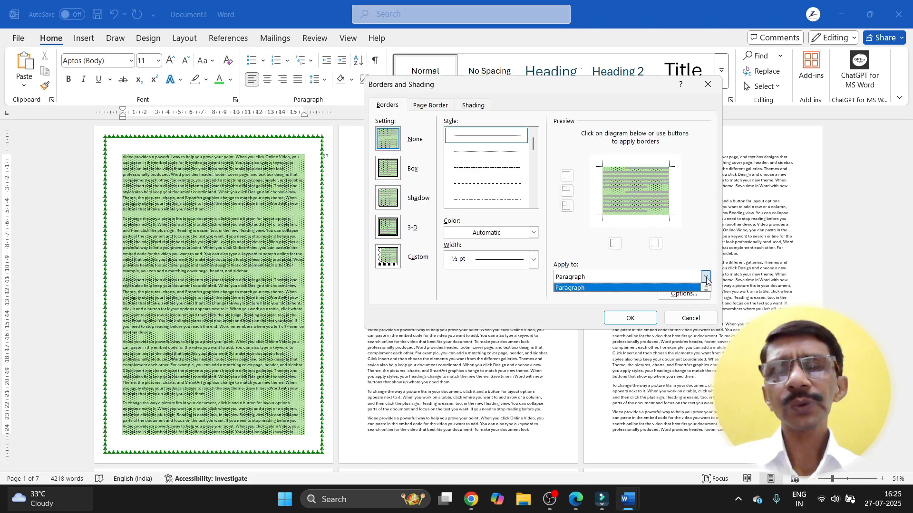
click(429, 105)
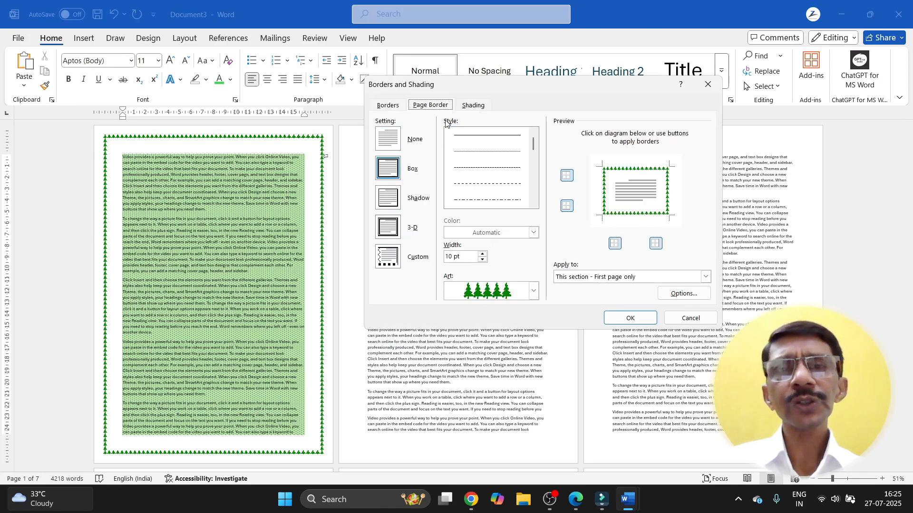
click(705, 277)
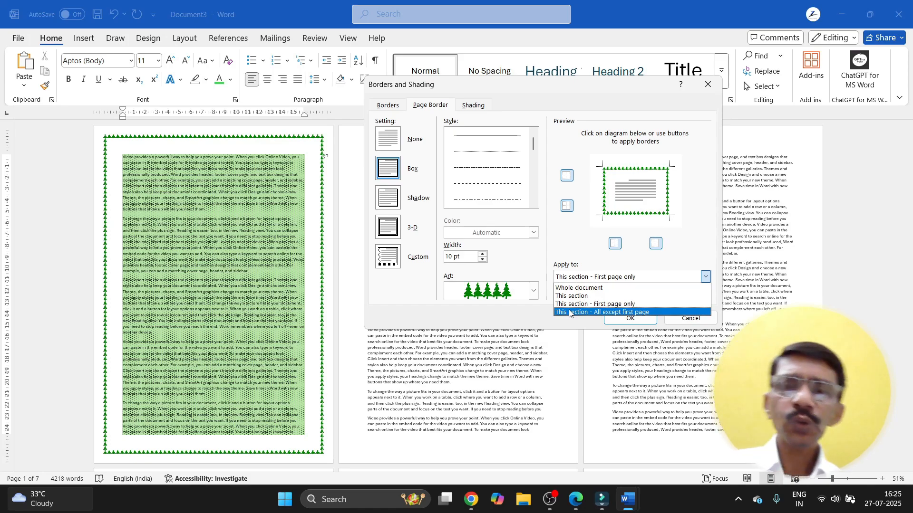
click(570, 312)
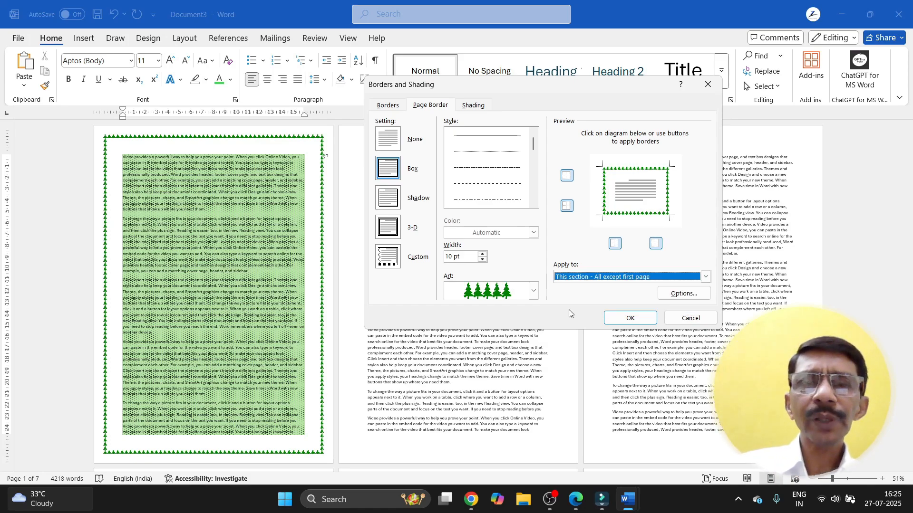
click(633, 318)
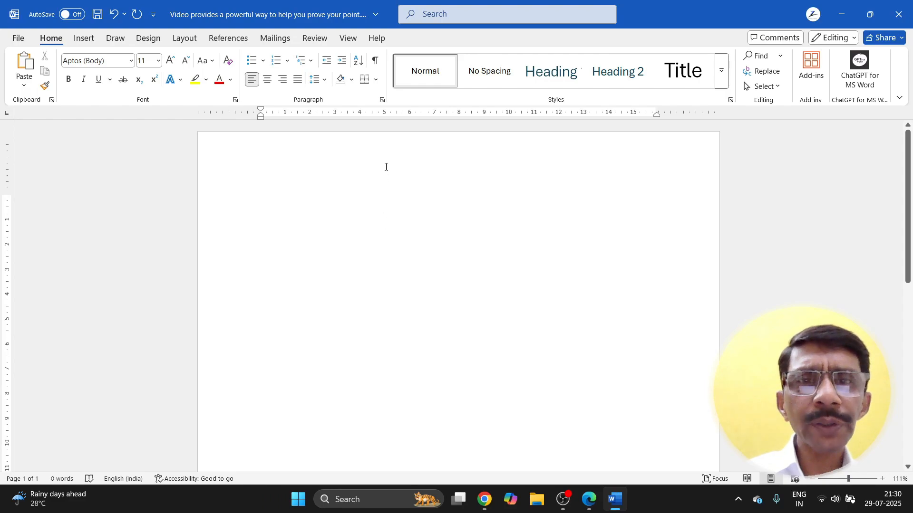
Step: Add a blank line and select the empty lines at the top of the blank page
click(376, 80)
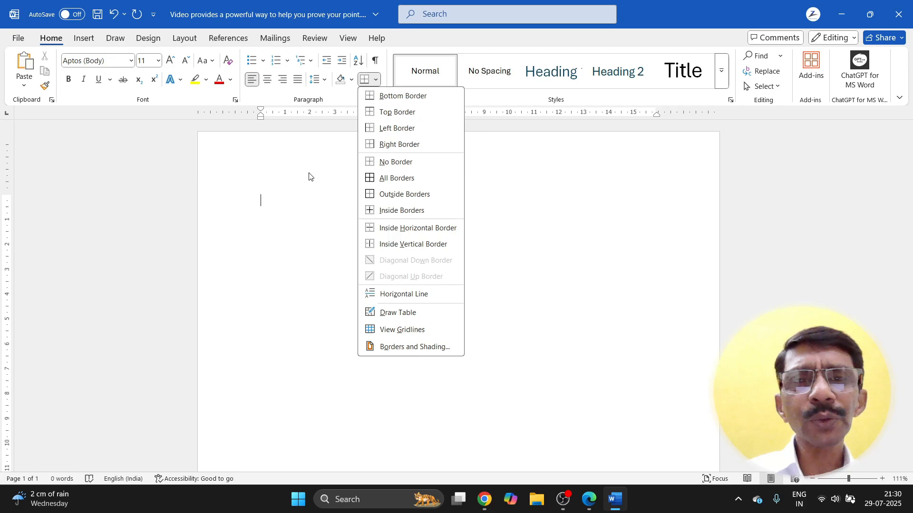
click(285, 205)
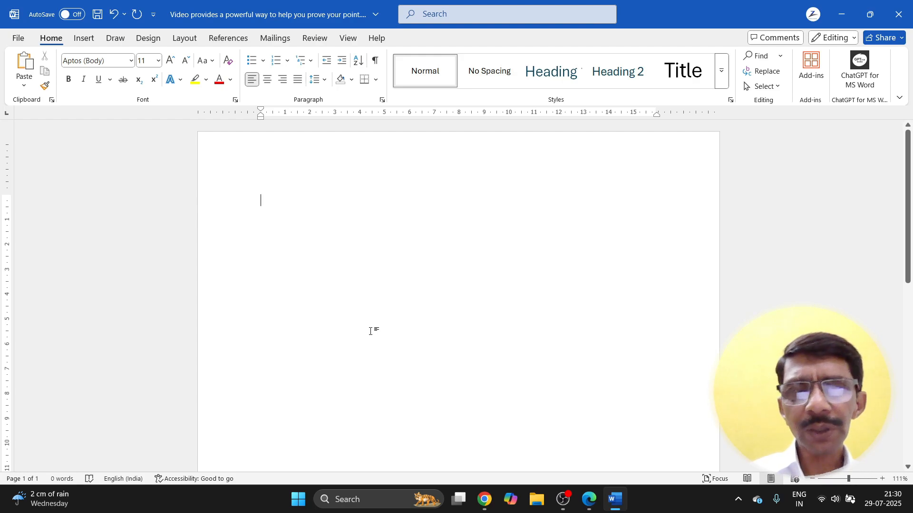
key(Return)
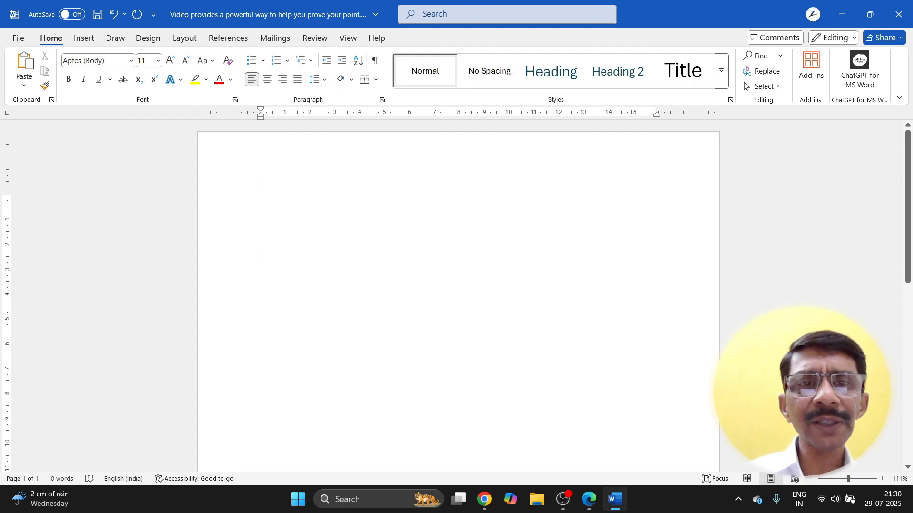
drag(261, 187, 321, 267)
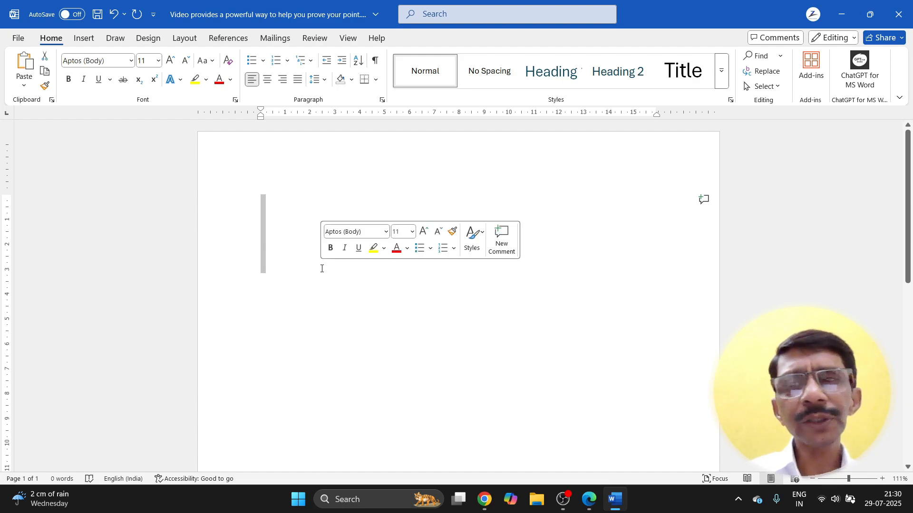
click(273, 205)
drag(272, 204, 282, 259)
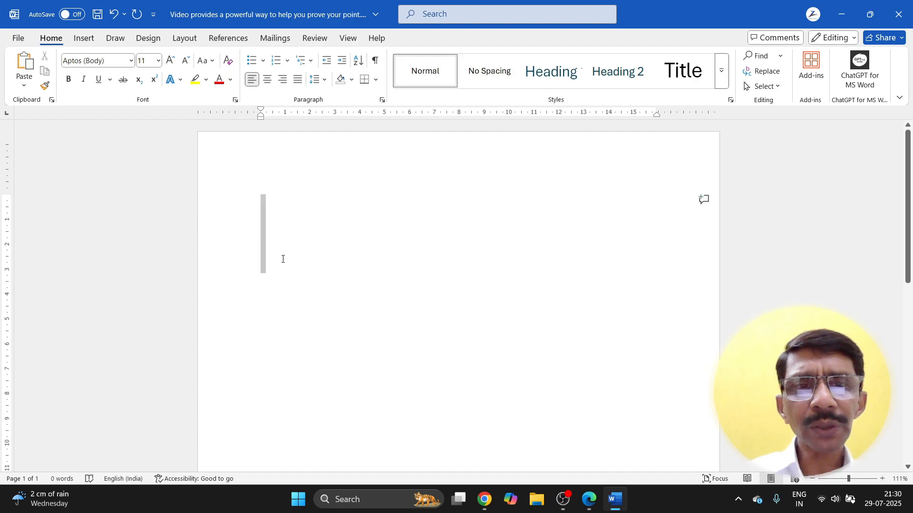
click(376, 80)
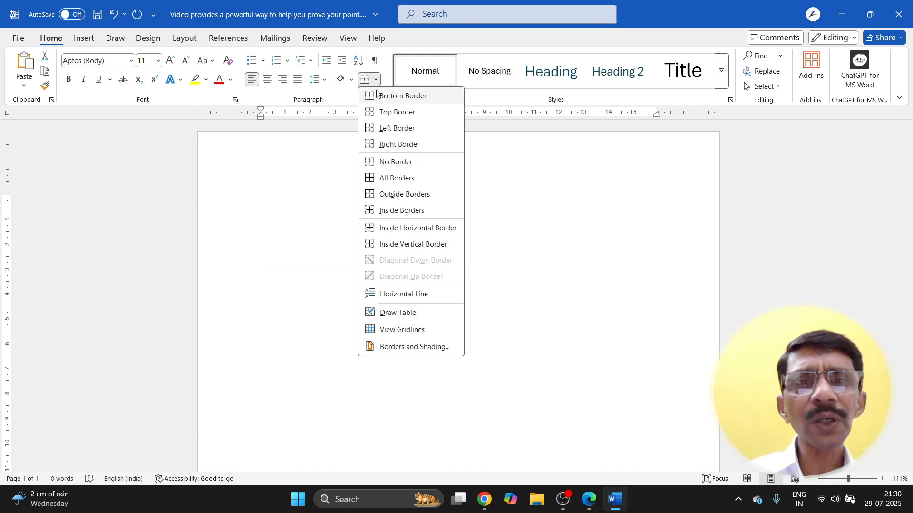
Step: Put an outside box border around the empty lines and adjust the lines inside it
click(369, 198)
click(304, 222)
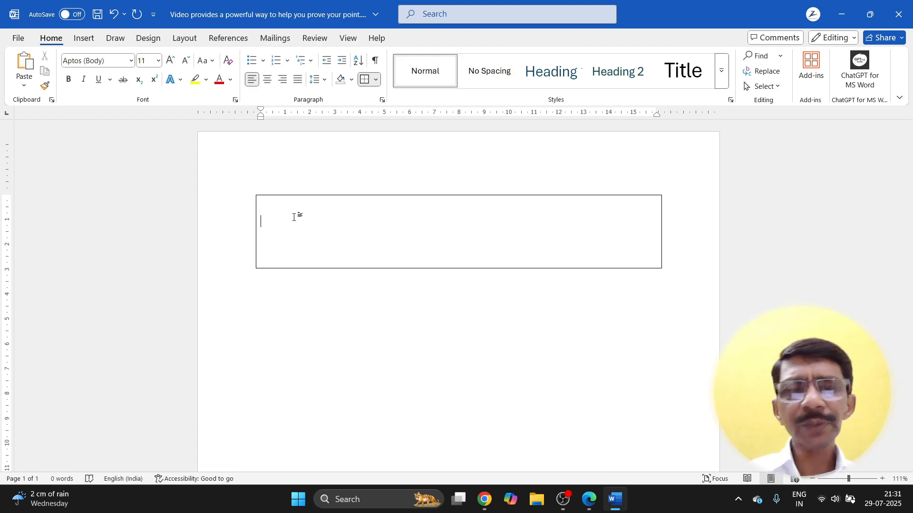
key(Delete)
key(Delete)
key(Delete)
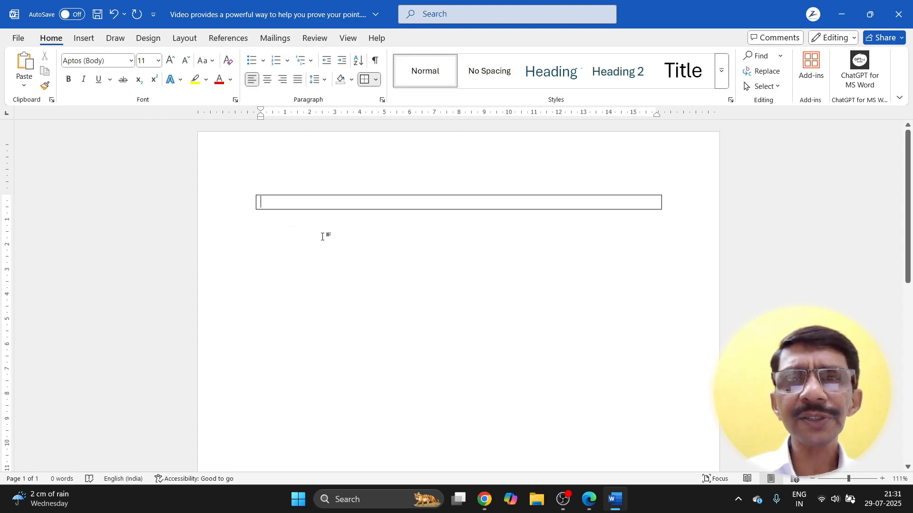
key(Return)
key(Return)
key(Return)
key(Return)
key(Return)
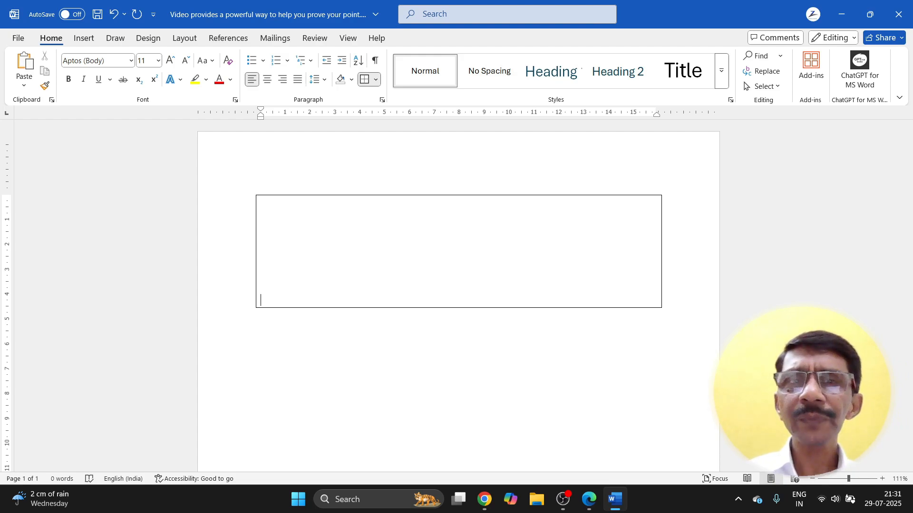
Step: Remove the box border and give the empty paragraph only left and right borders
click(377, 80)
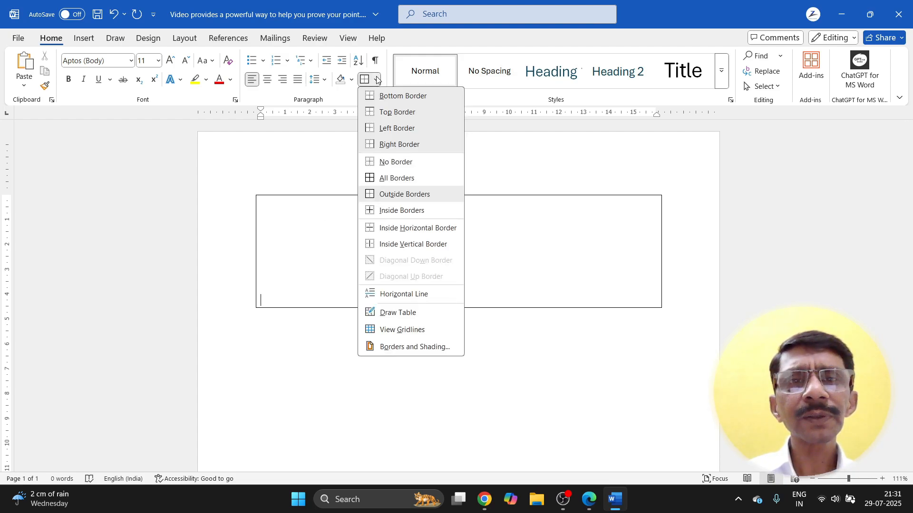
click(375, 161)
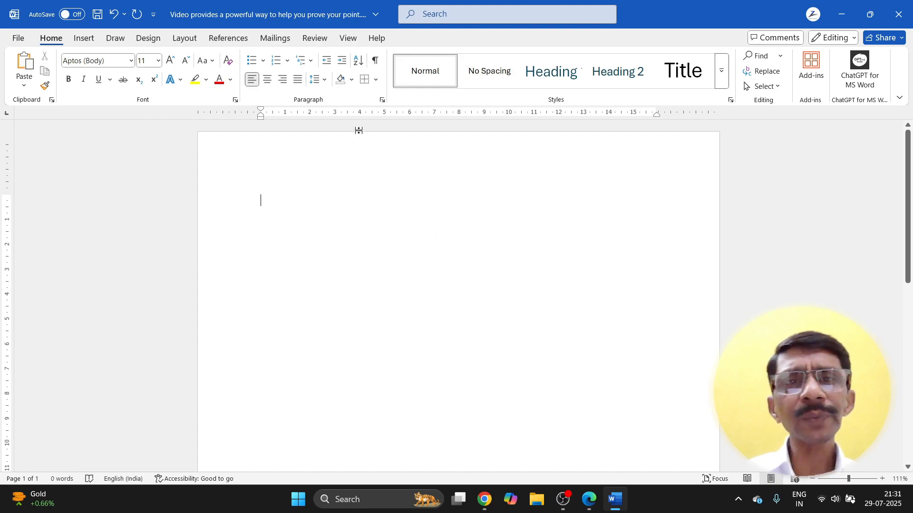
click(375, 80)
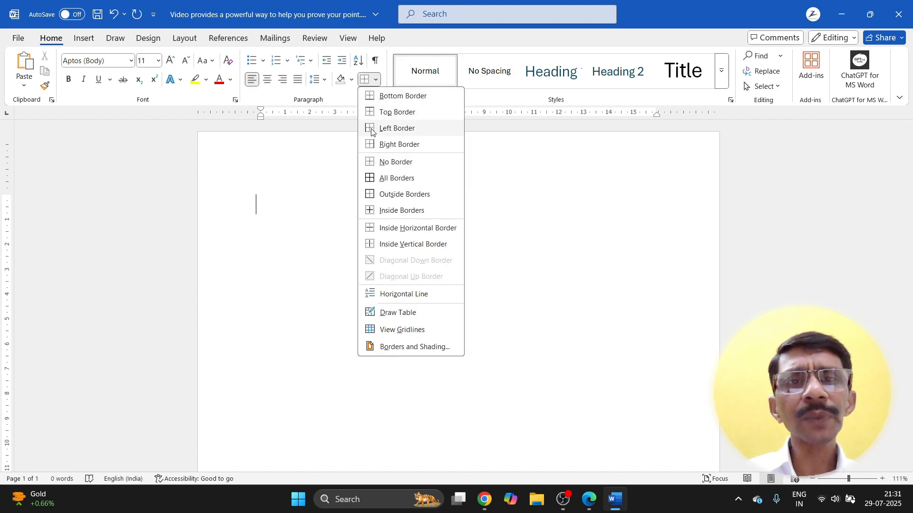
click(375, 127)
click(375, 80)
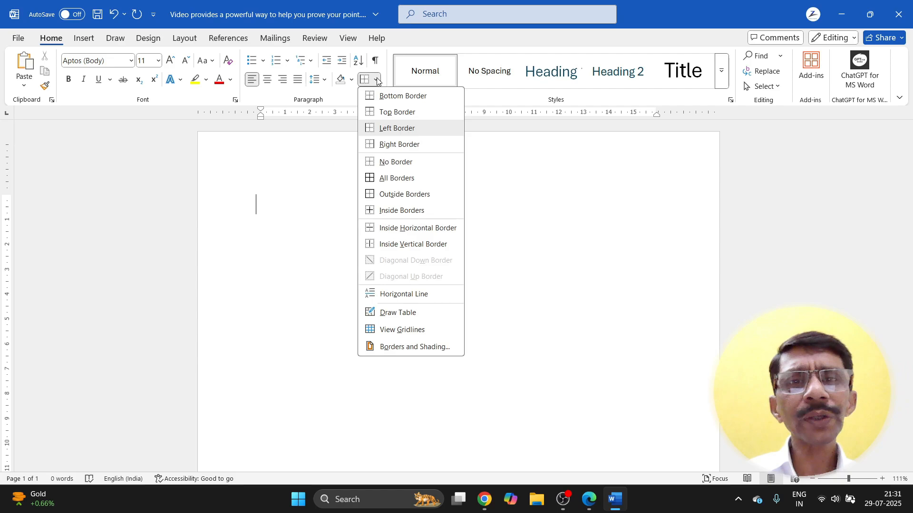
click(372, 145)
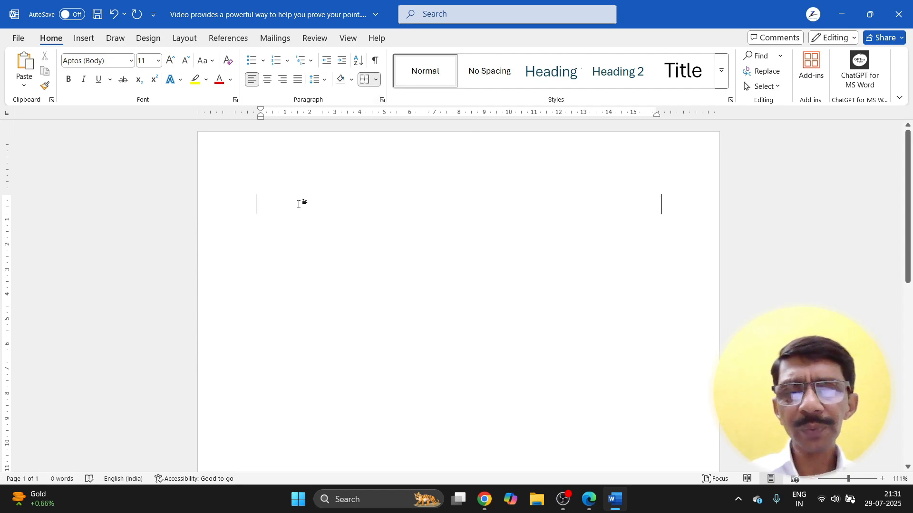
Step: Generate two sample paragraphs with =RAND(2,3) and select both of them
text(=RAND)
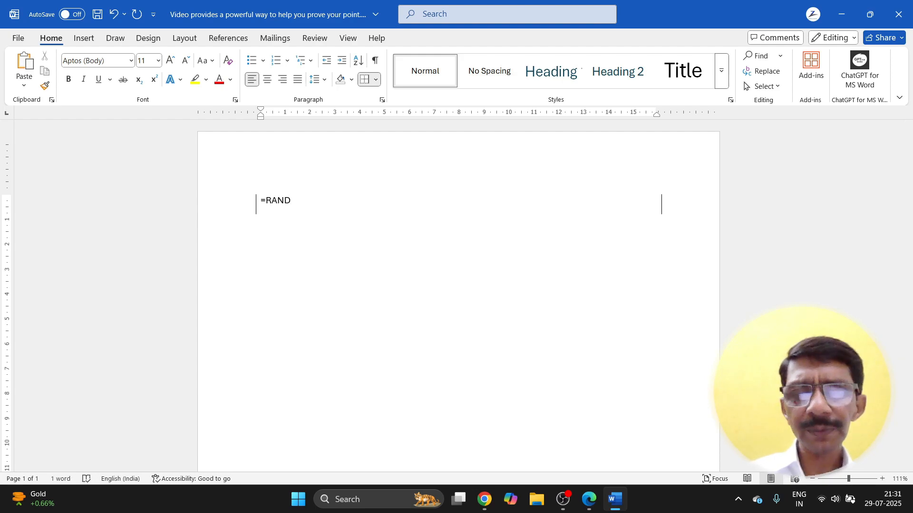
text(()
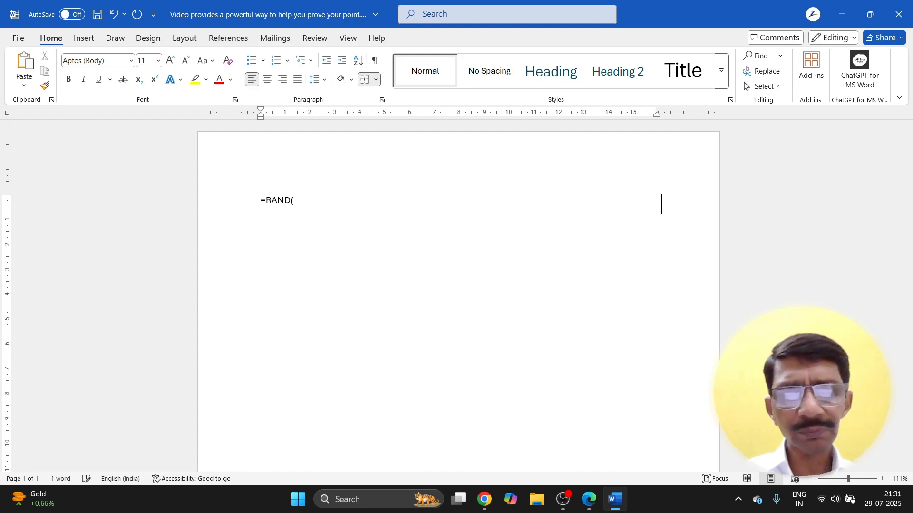
text(2,)
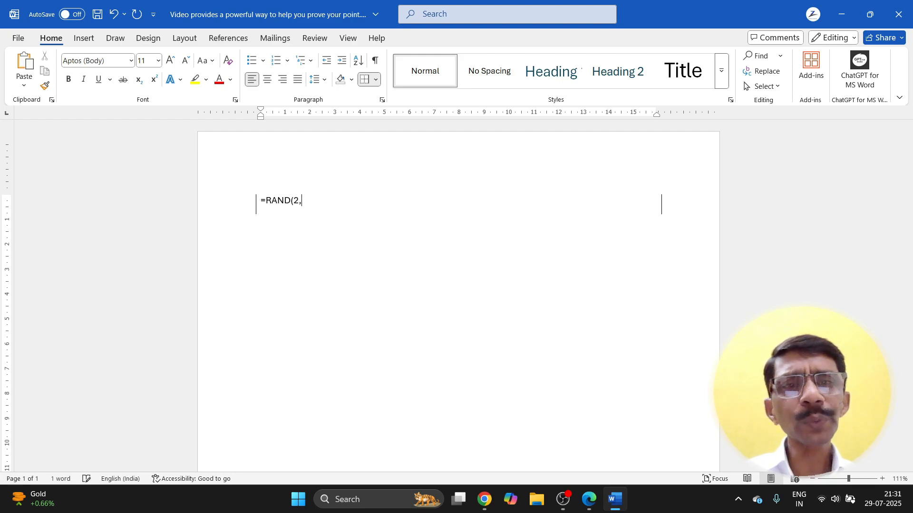
text(3)
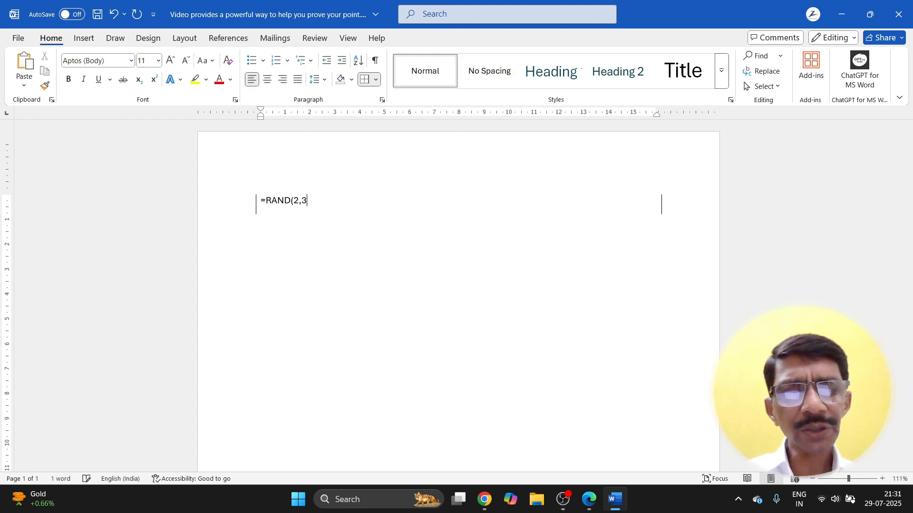
text())
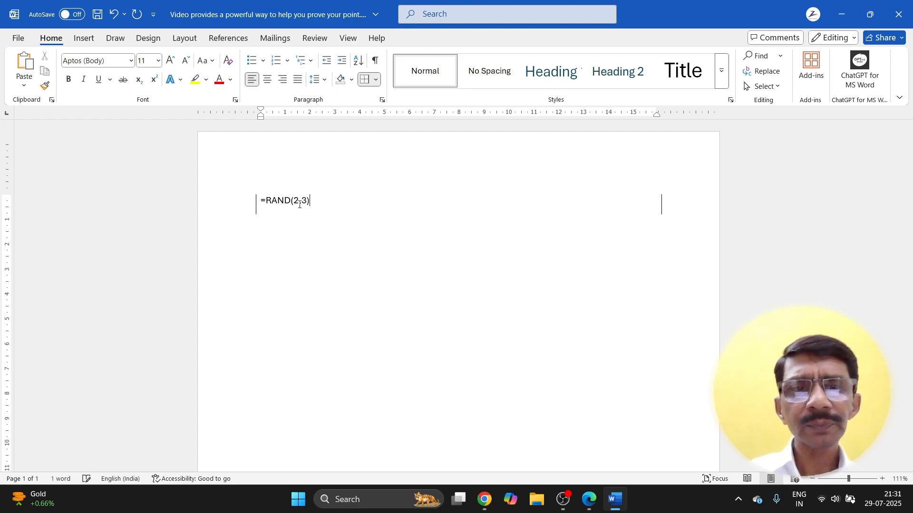
key(Return)
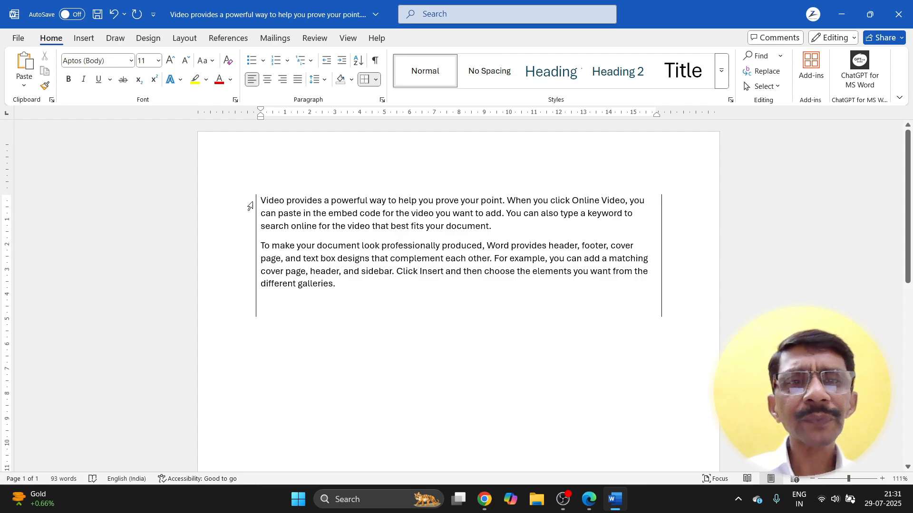
drag(262, 200, 337, 296)
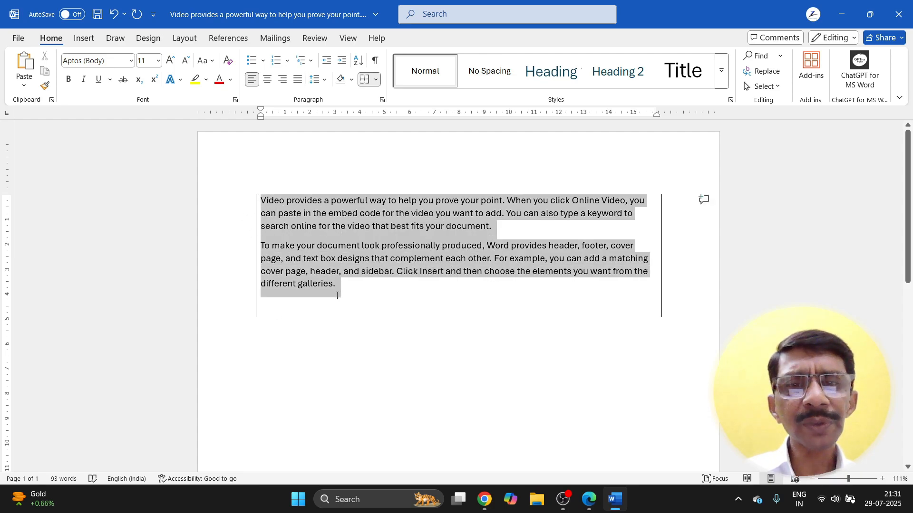
click(376, 80)
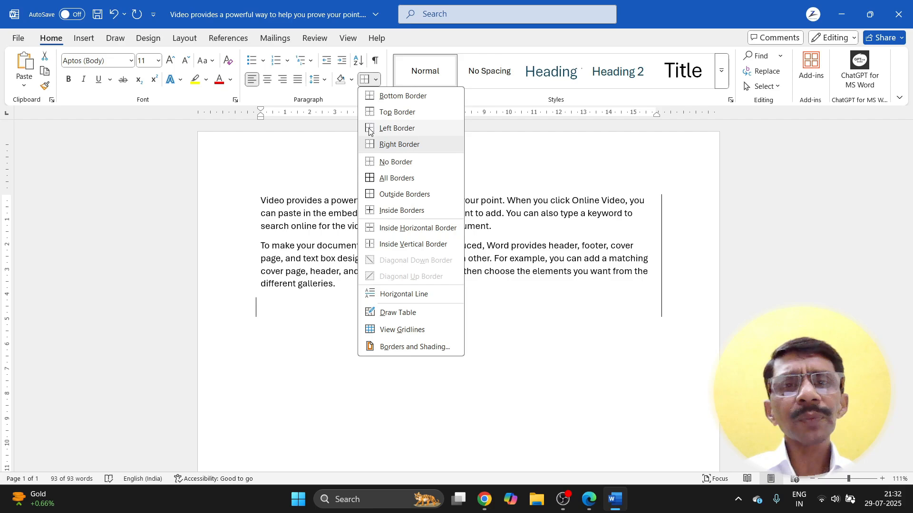
Step: Swap the paragraphs' left and right borders for a top border and a bottom border
click(369, 129)
key(ctrl+a)
click(376, 79)
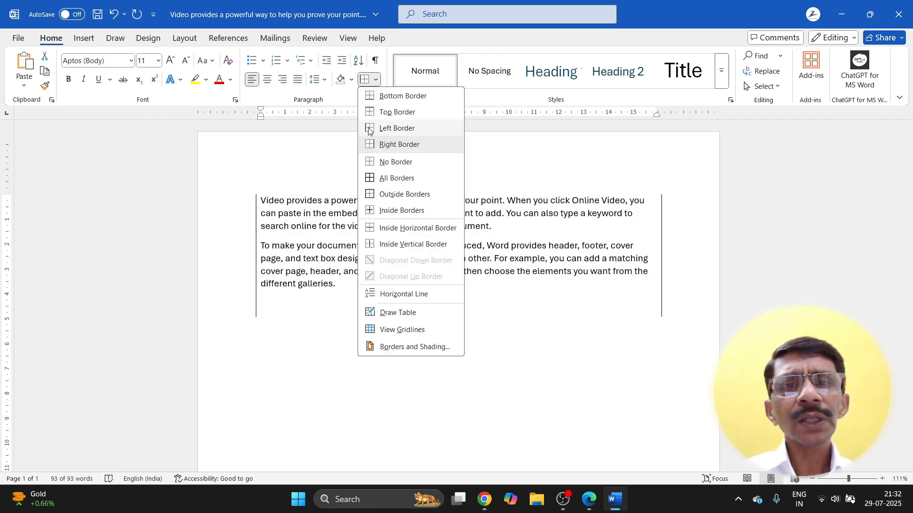
click(368, 147)
click(375, 79)
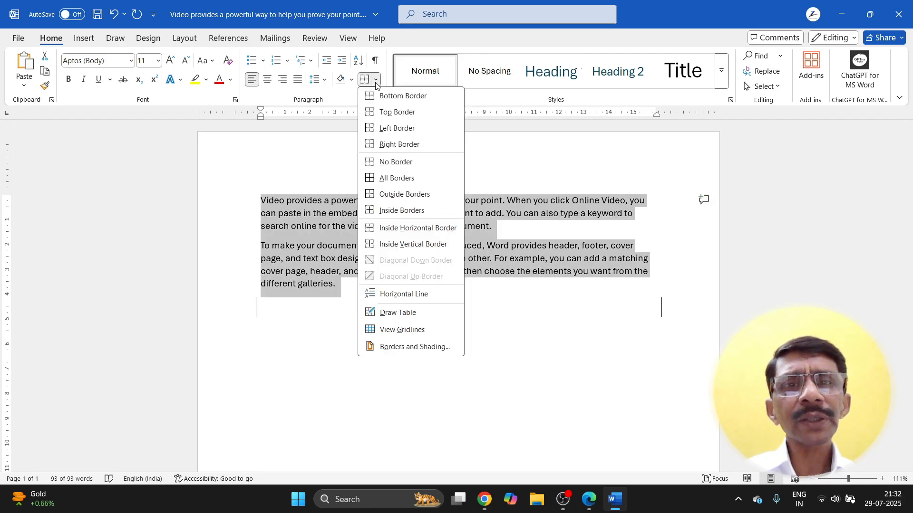
click(376, 112)
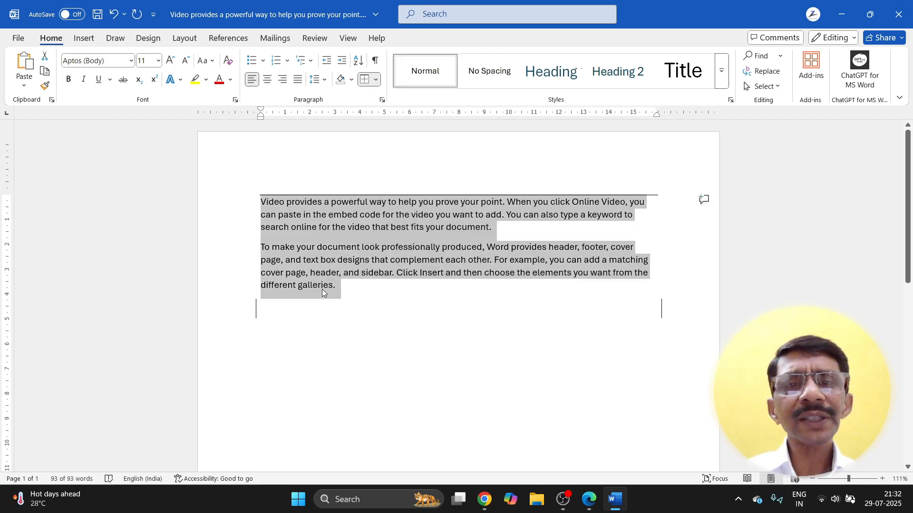
click(356, 289)
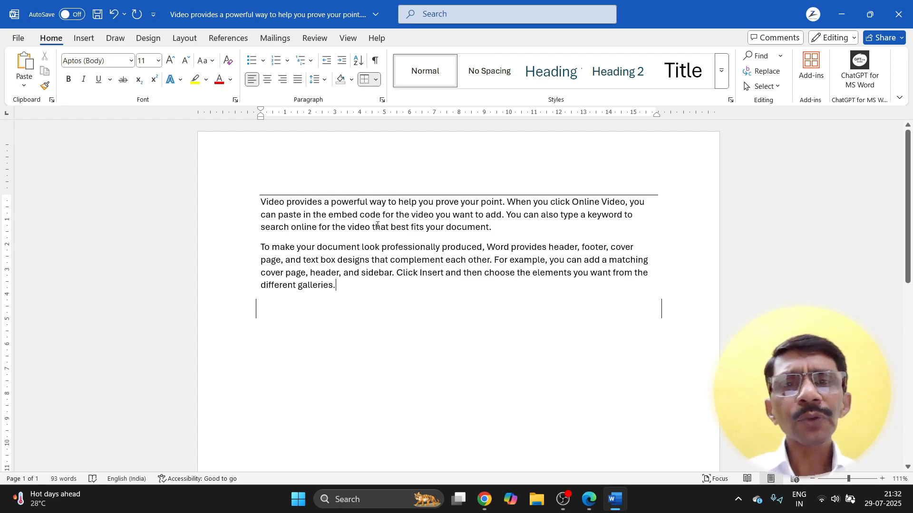
click(377, 79)
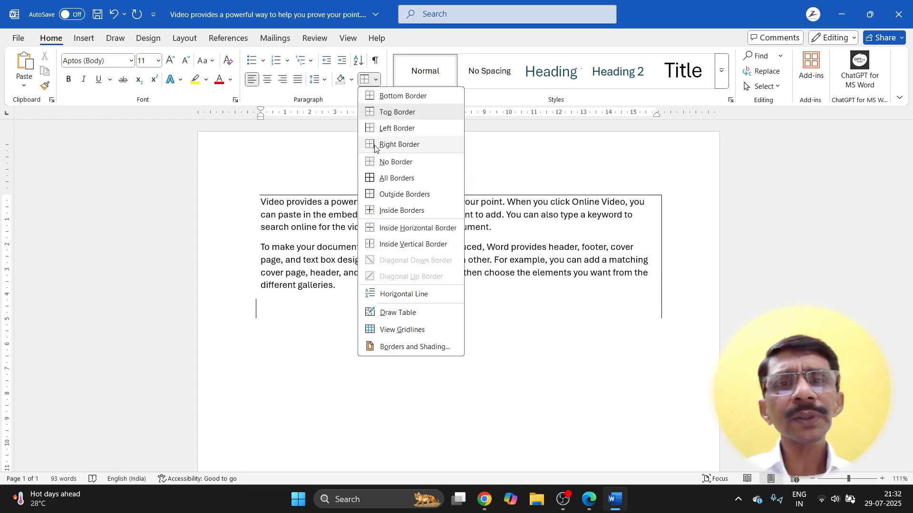
click(381, 98)
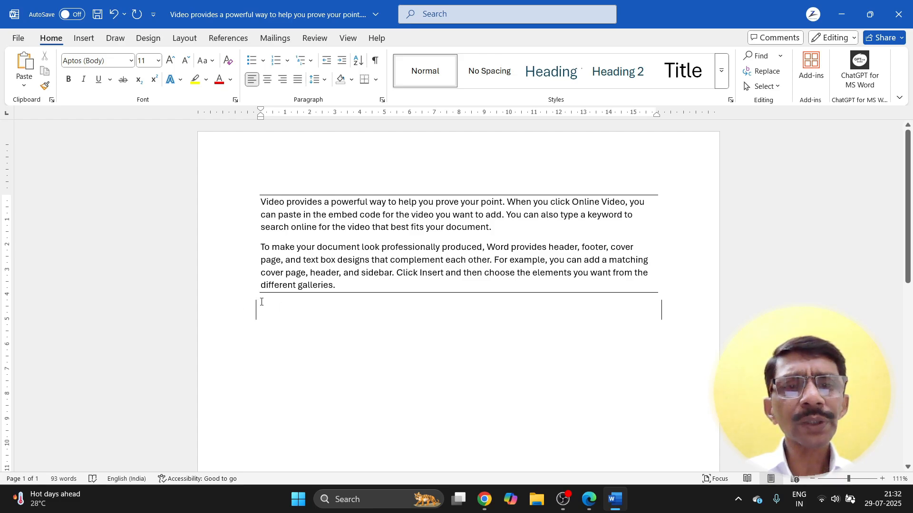
Step: Clear the side borders from the empty line and remove all borders from both paragraphs
click(376, 79)
click(393, 161)
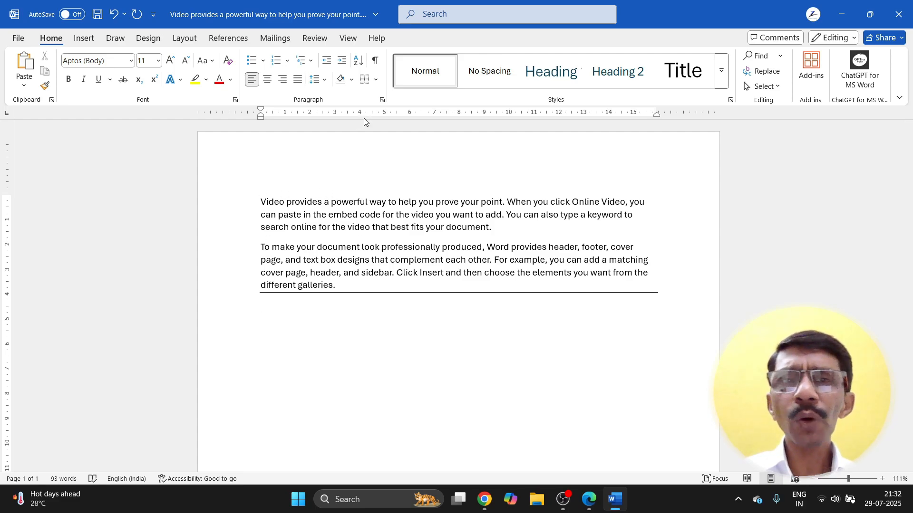
click(376, 80)
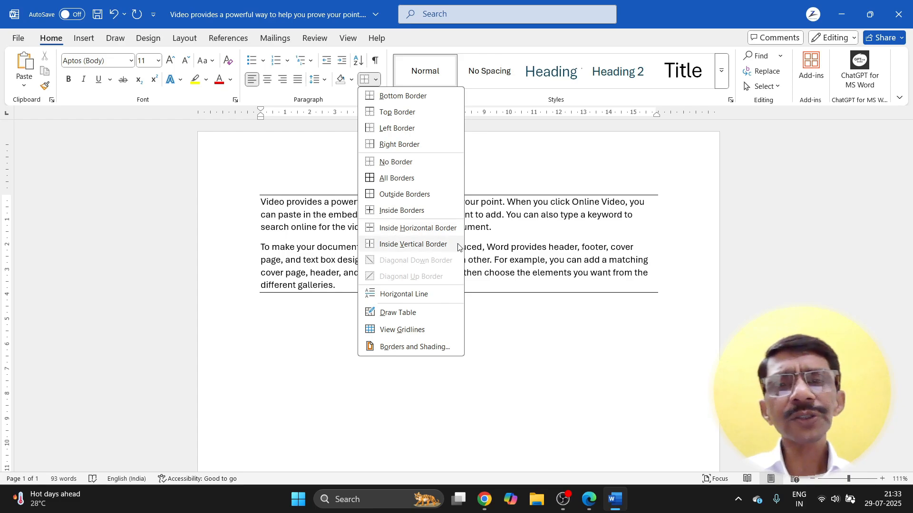
click(494, 227)
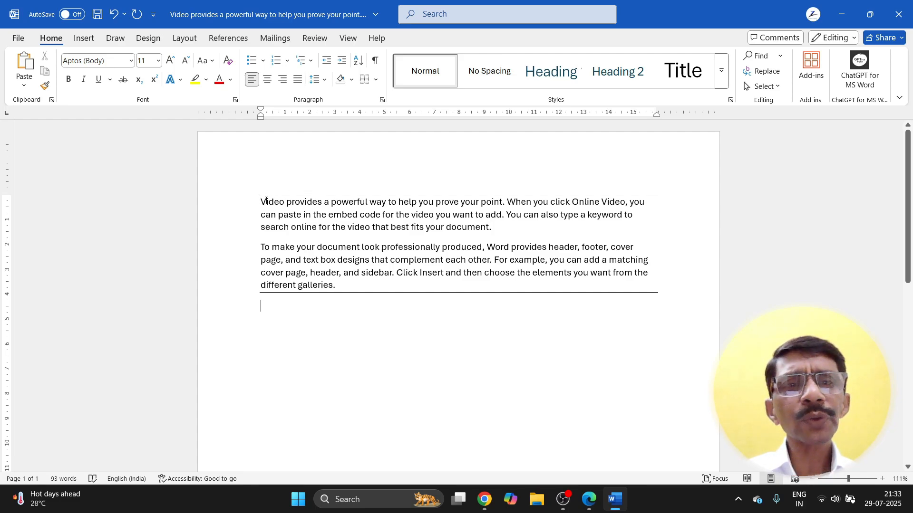
drag(264, 202, 342, 298)
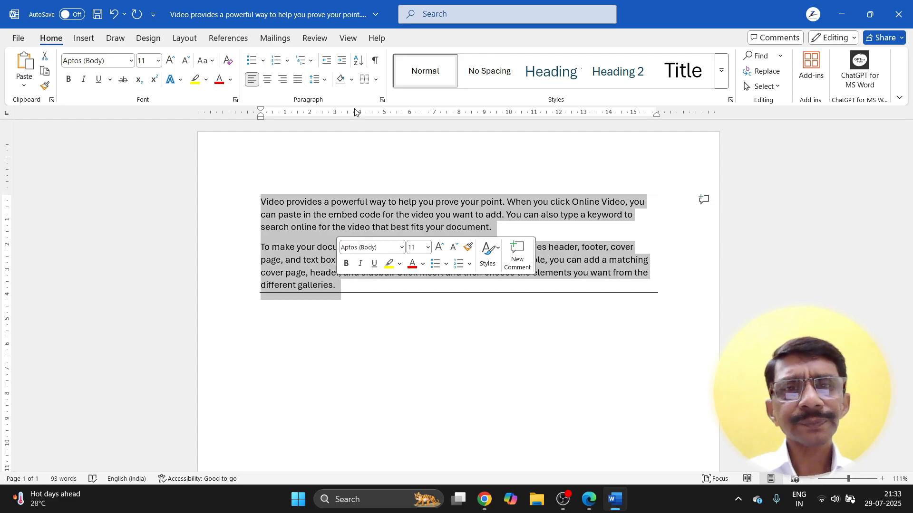
click(376, 80)
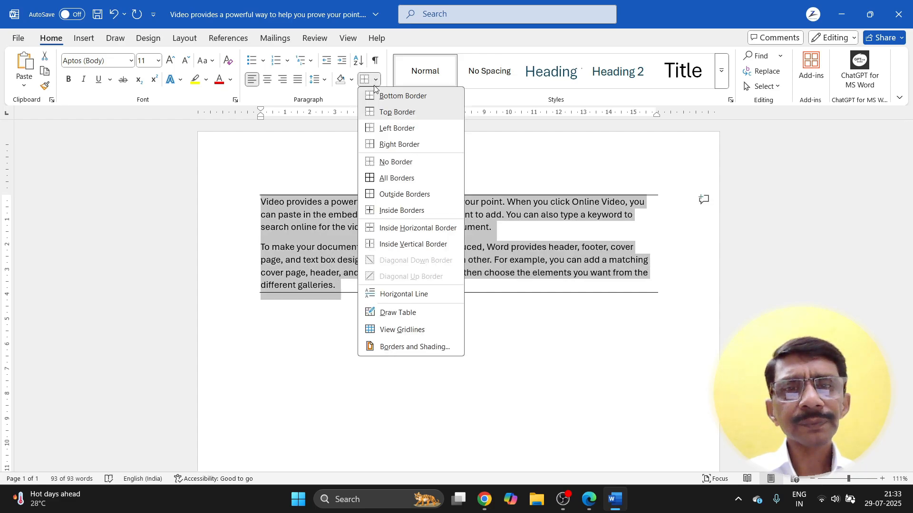
click(372, 162)
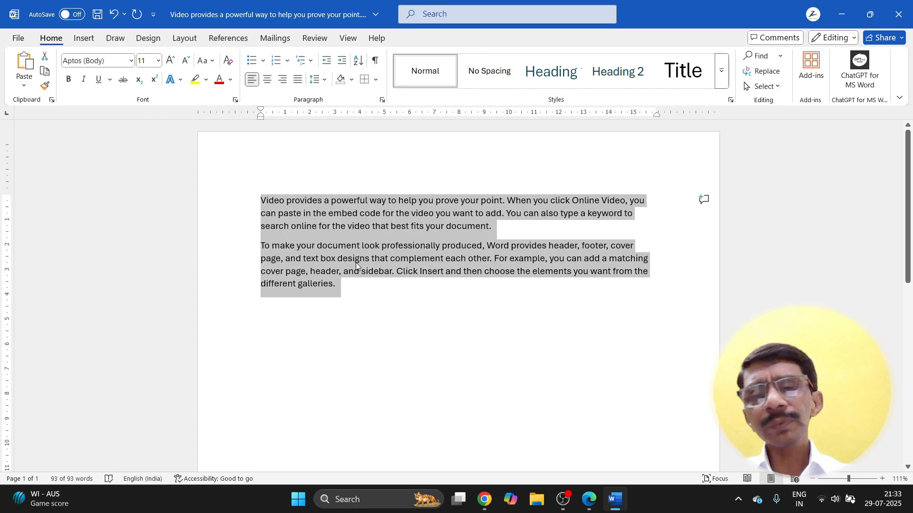
click(376, 80)
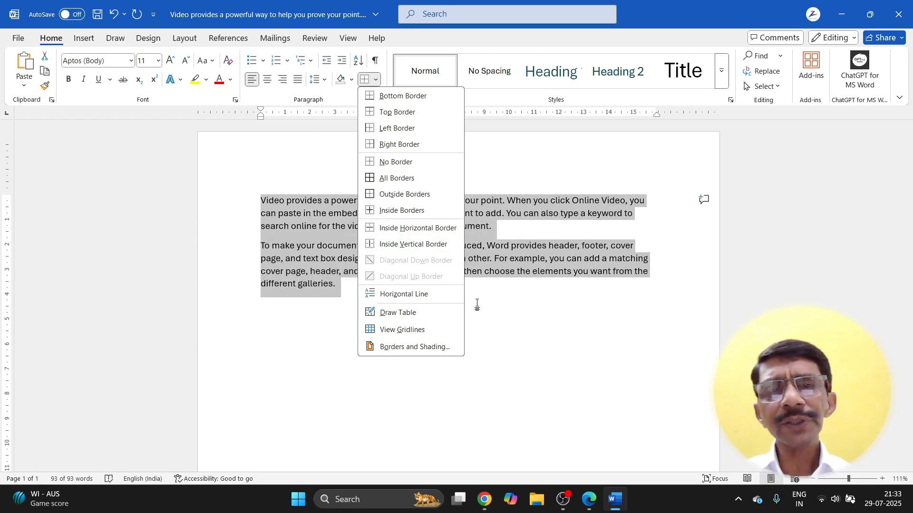
key(Escape)
Step: Replace the sample paragraphs with five lines reading 'SINGLE LINE.' and select them all
key(Delete)
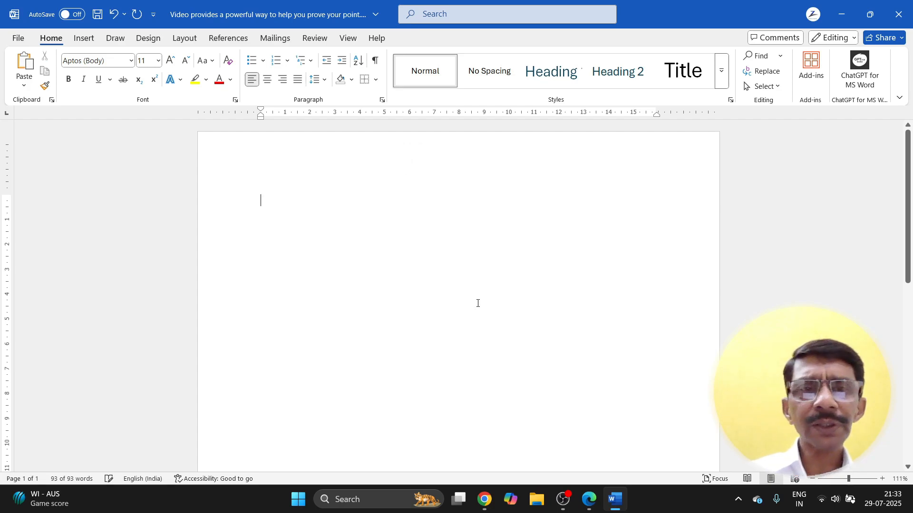
text(SIN)
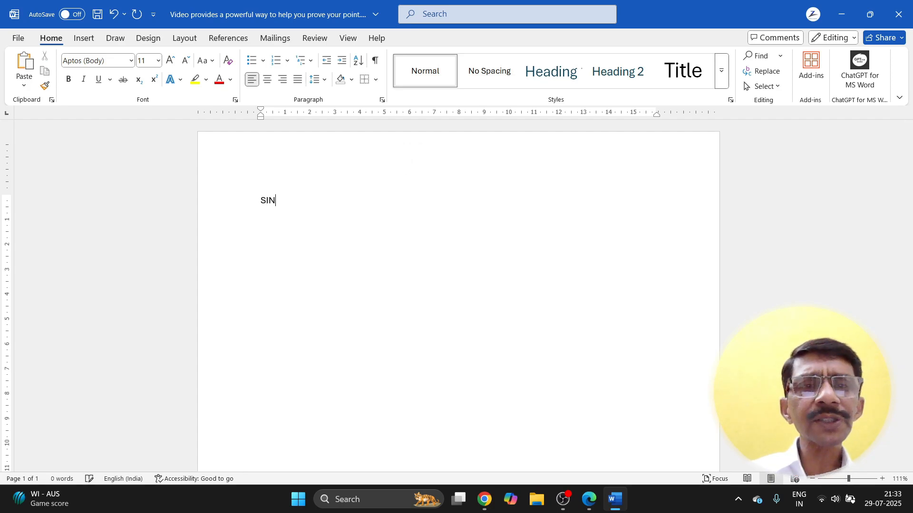
text(GLE LINE.)
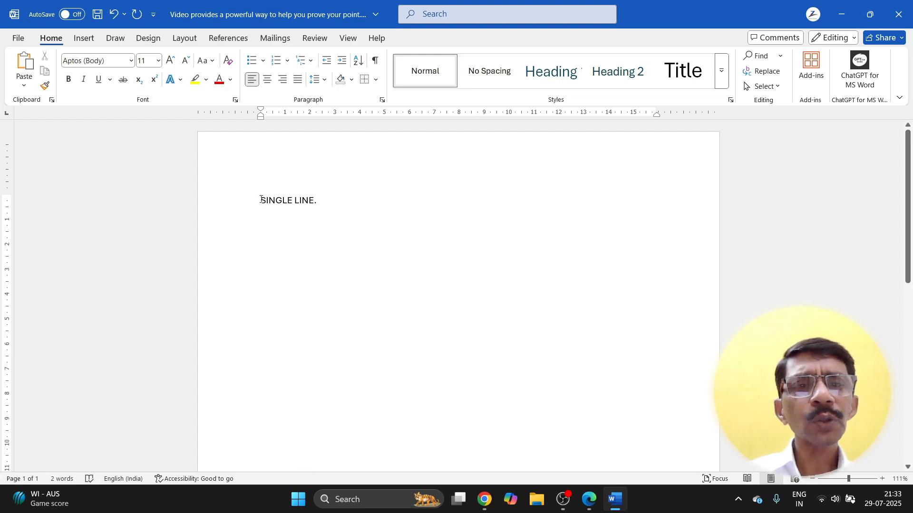
drag(261, 202, 319, 205)
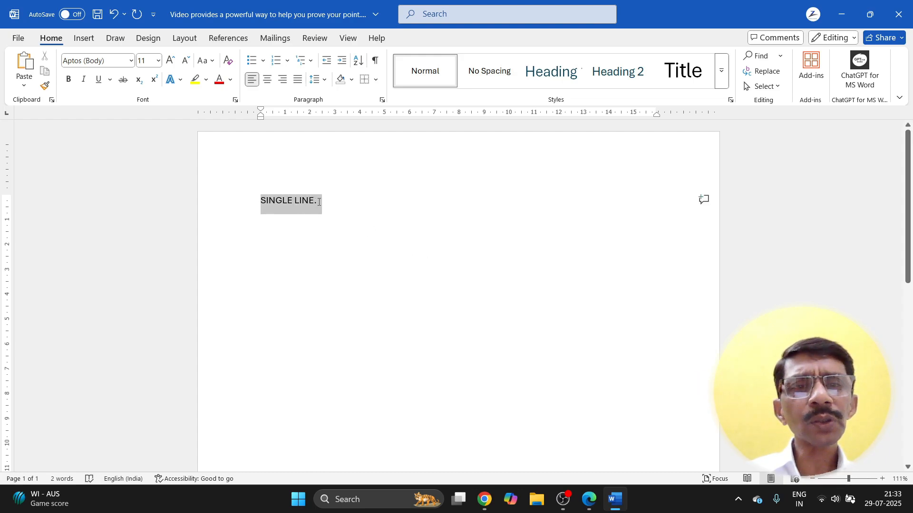
click(329, 245)
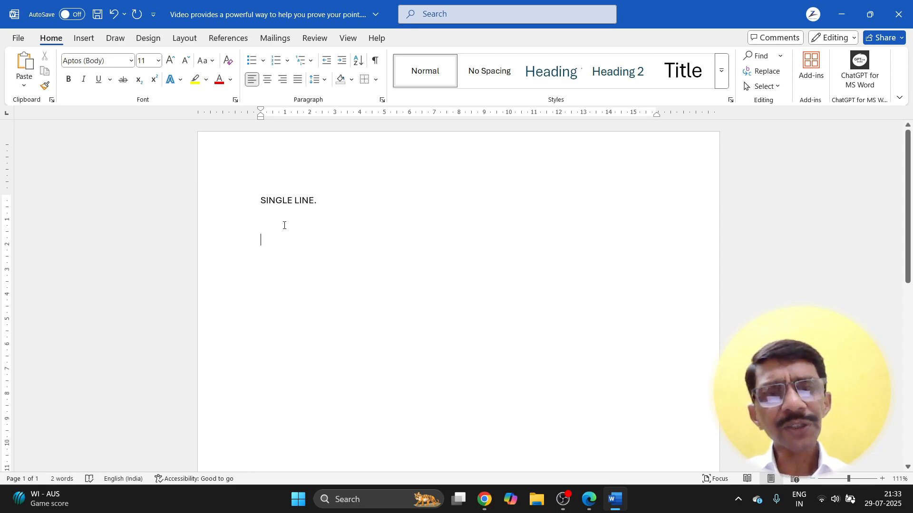
key(ctrl+v)
key(ctrl+v)
key(ctrl+v)
key(ctrl+v)
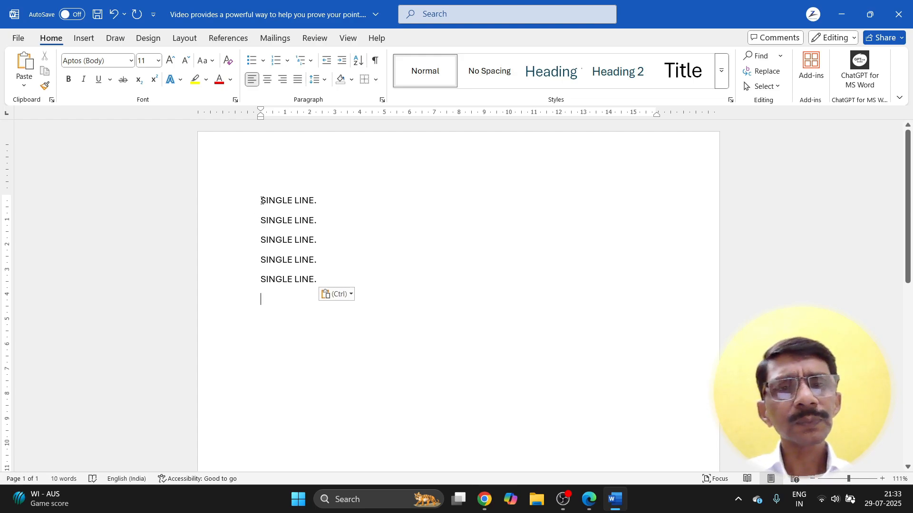
drag(260, 199, 324, 281)
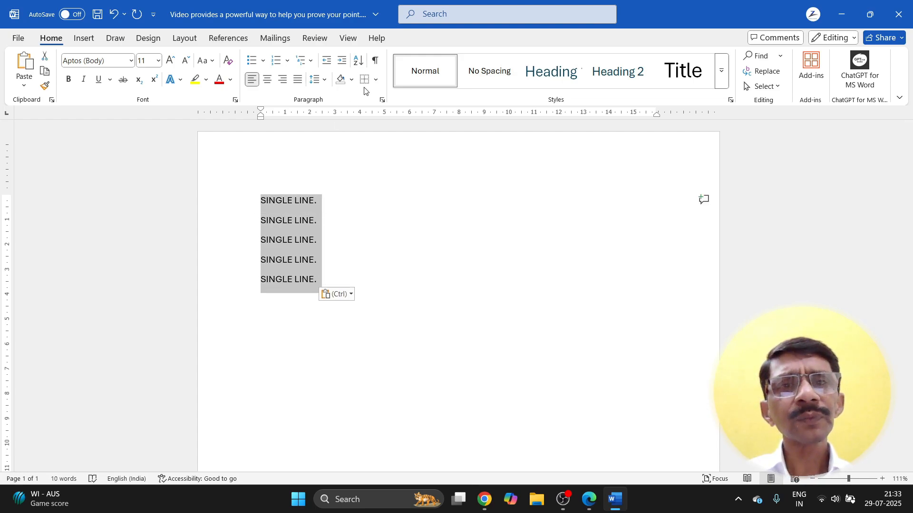
click(377, 81)
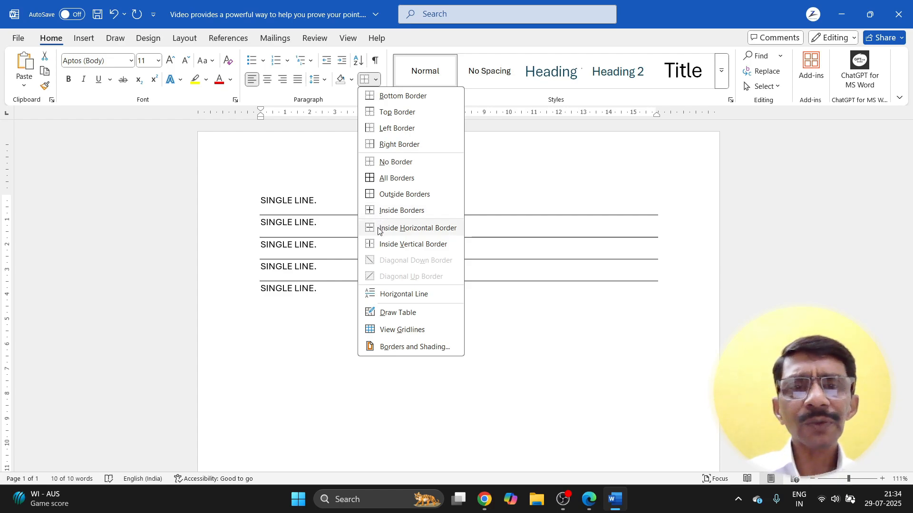
Step: Add inside borders between the five SINGLE LINE. lines, then an outside box around them
click(377, 212)
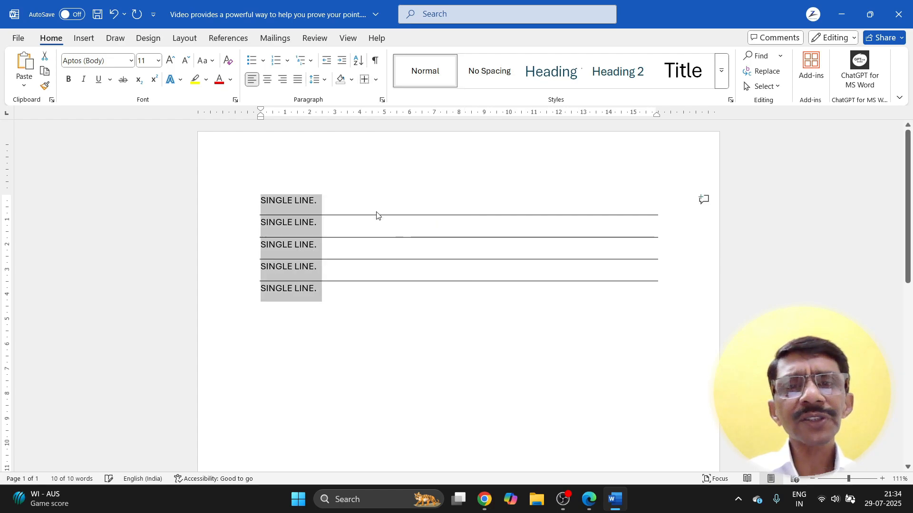
click(344, 296)
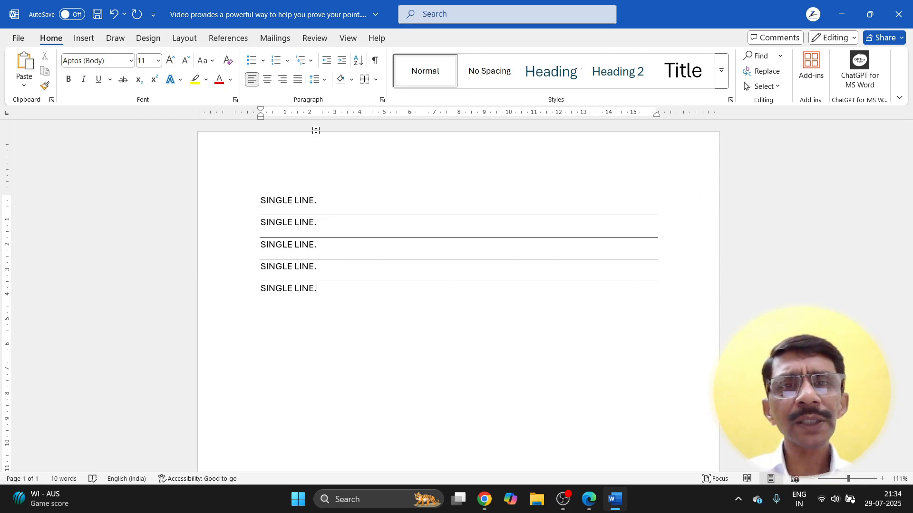
drag(261, 199, 316, 290)
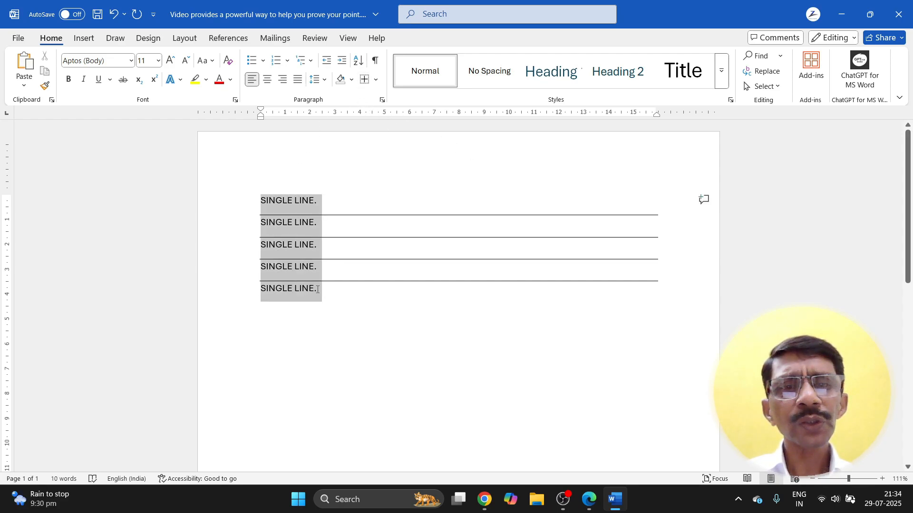
click(375, 81)
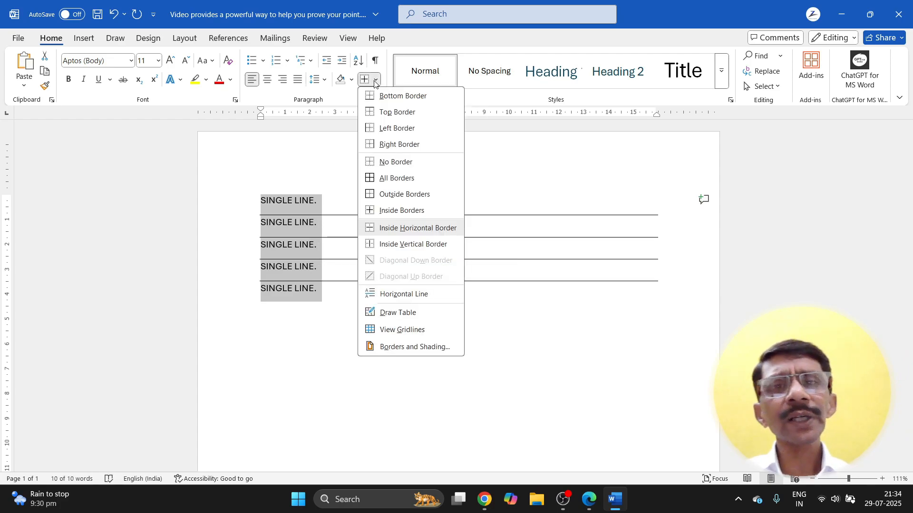
click(372, 195)
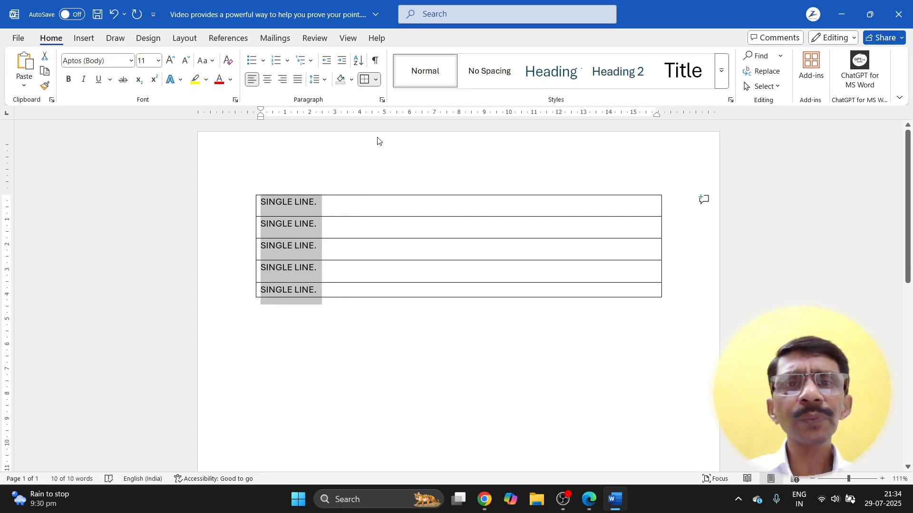
click(377, 79)
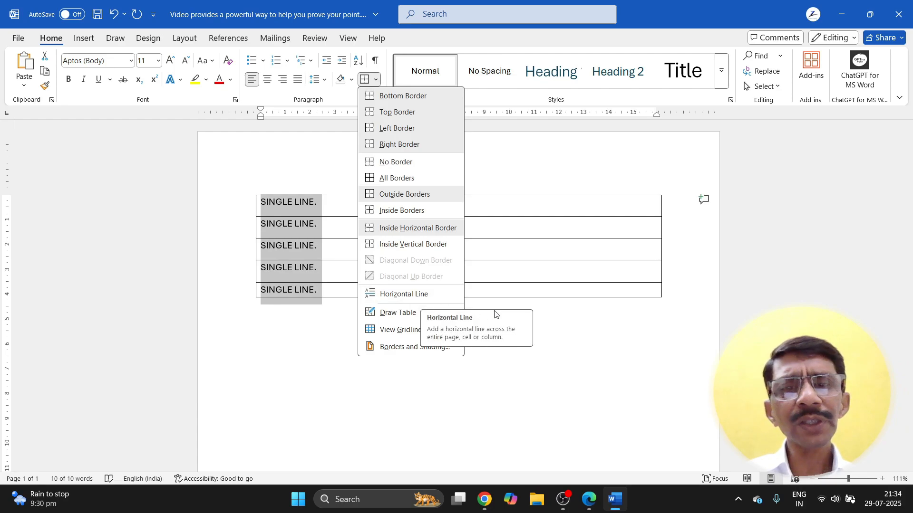
click(547, 314)
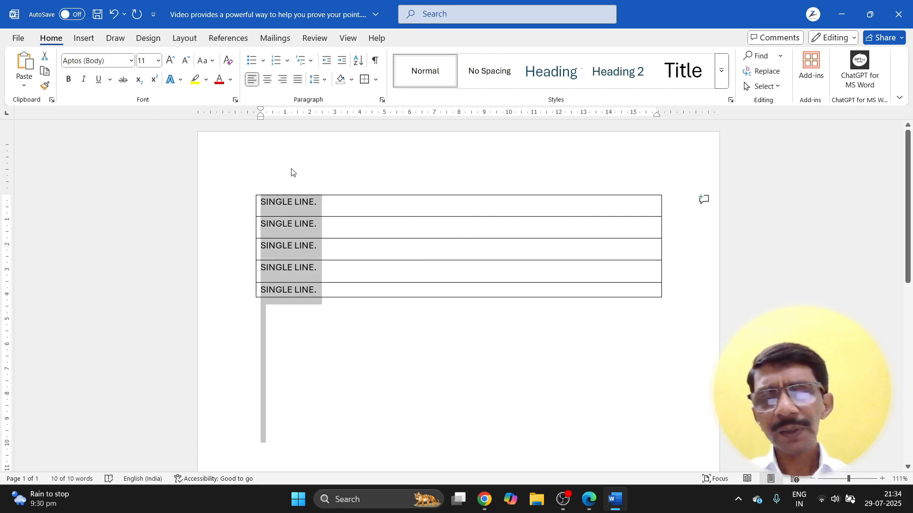
Step: Replace the bordered lines with three sample paragraphs generated by =RAND(3,3)
key(BackSpace)
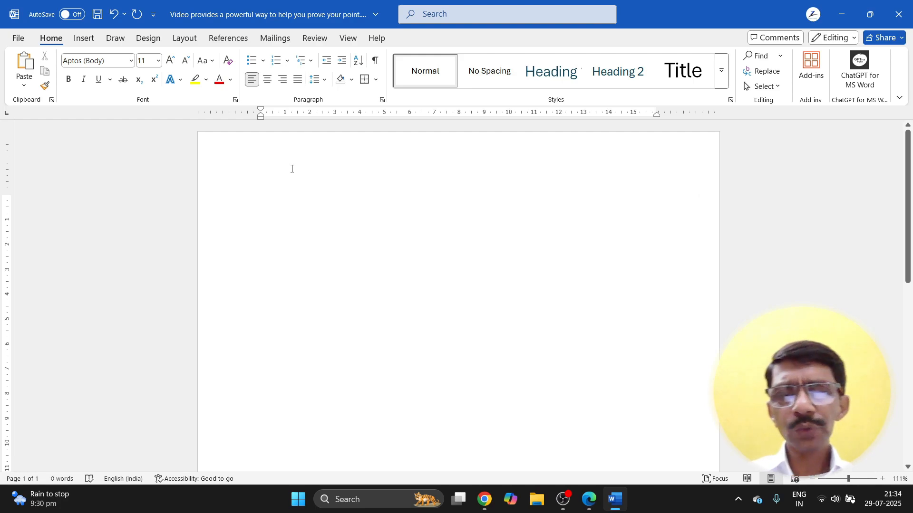
text(=RA)
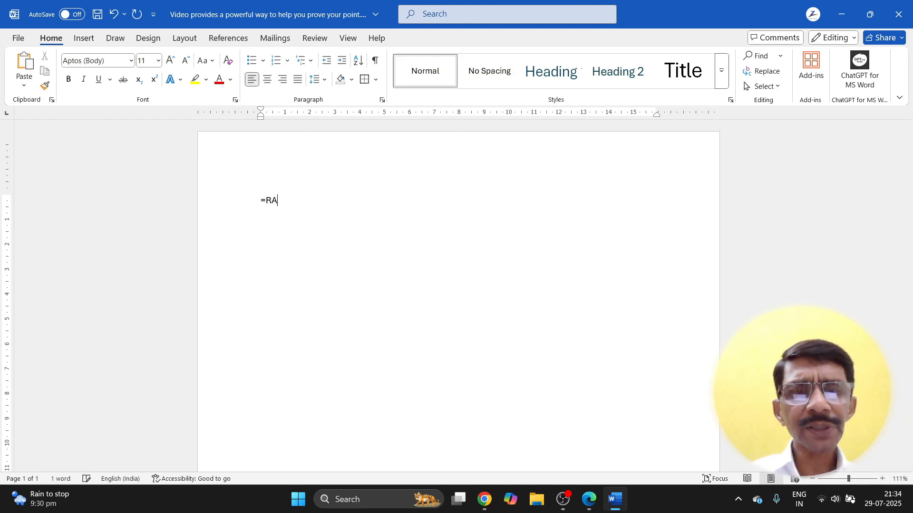
text(ND()
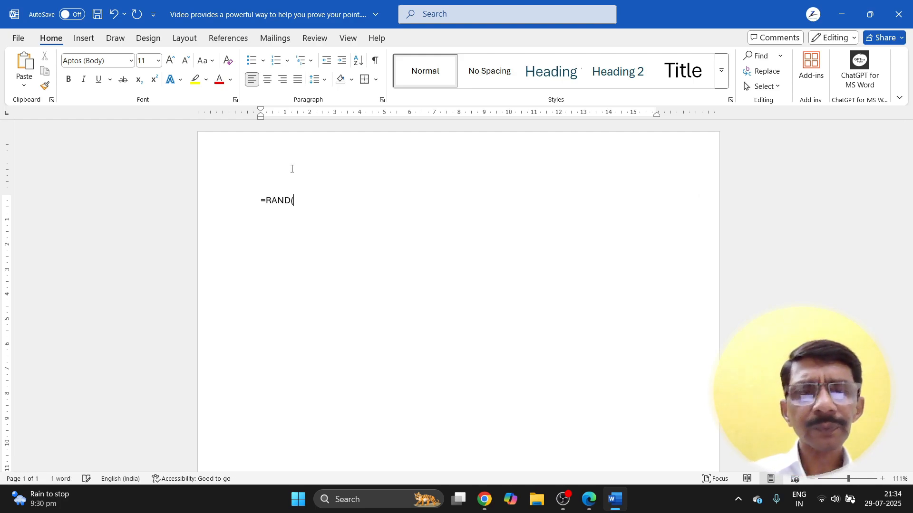
text(3,3))
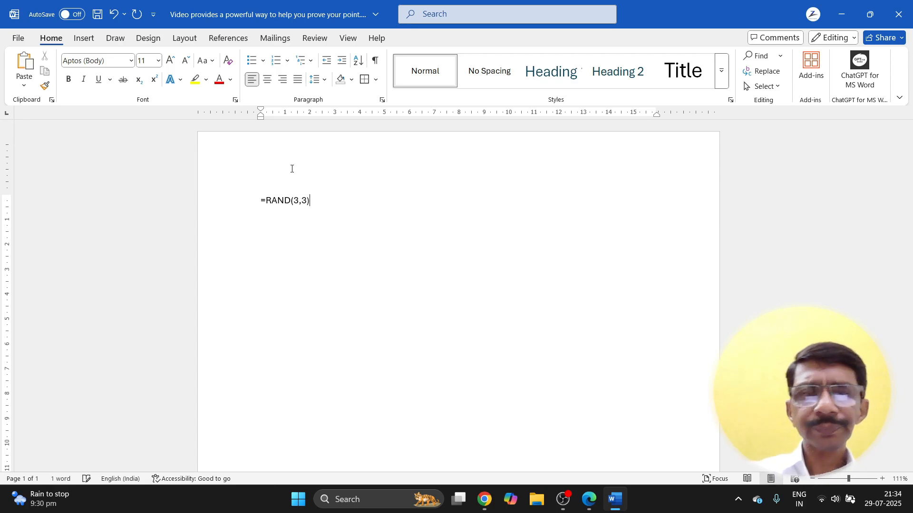
key(Return)
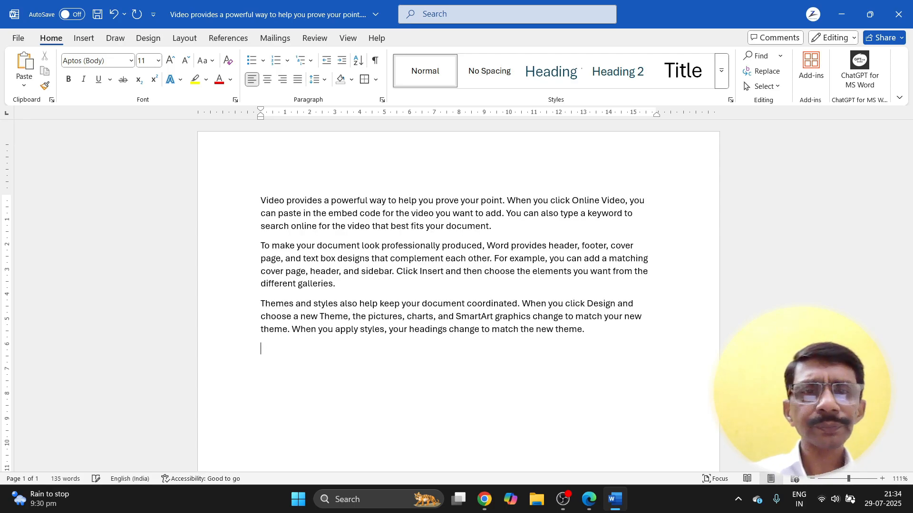
Step: Insert an empty line above the first paragraph and show the border choices
click(258, 200)
key(Return)
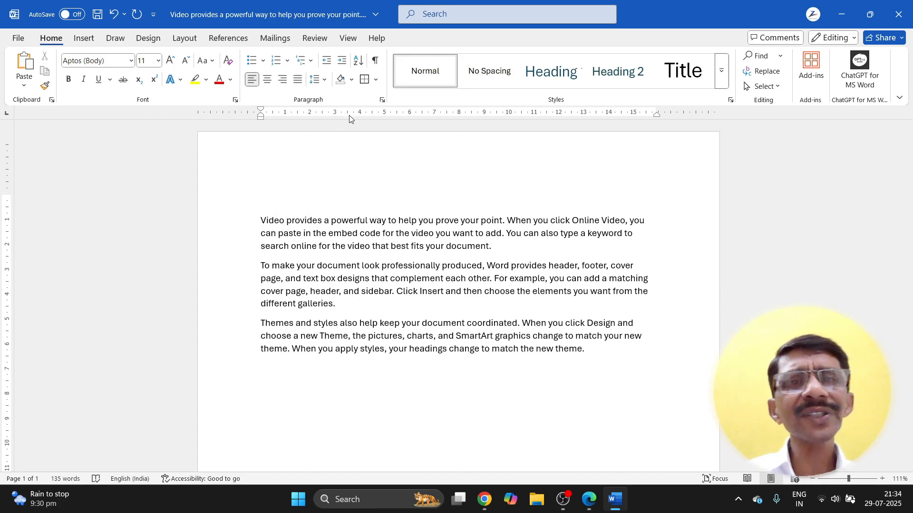
click(376, 79)
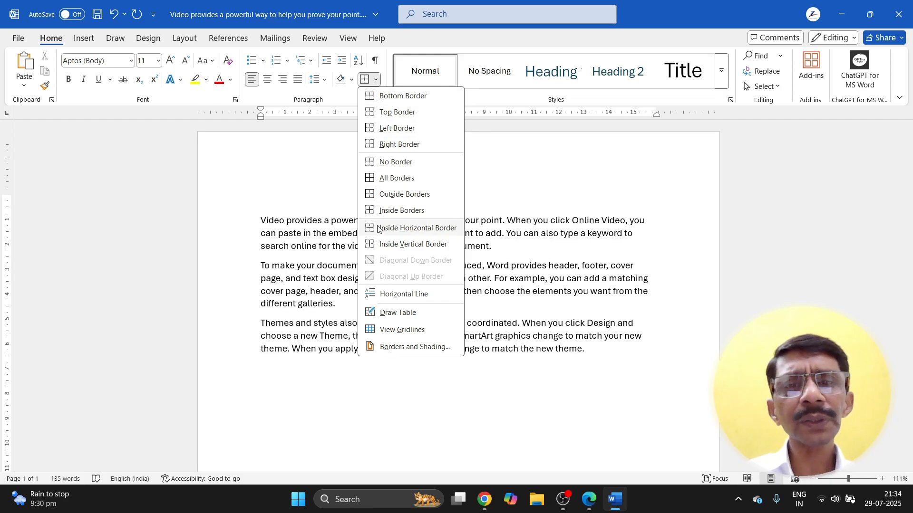
Step: Add a horizontal line above the first paragraph and another below the last one
click(404, 294)
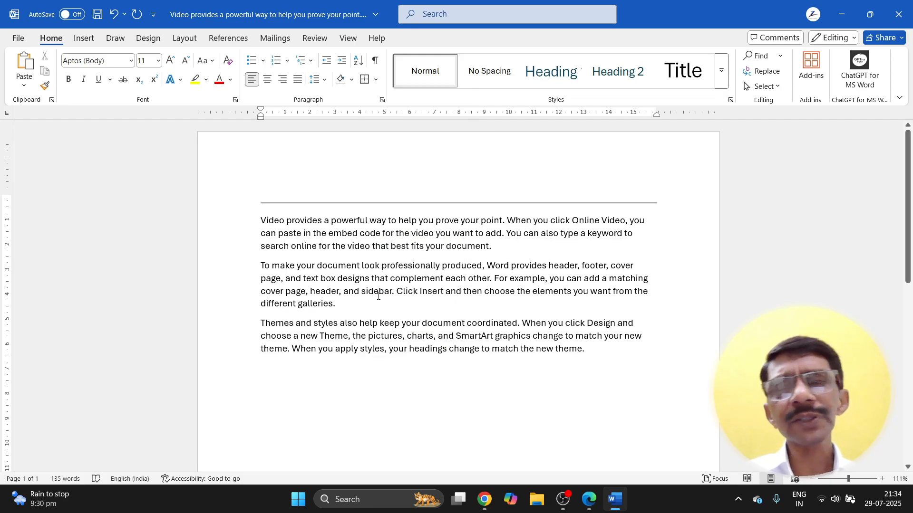
click(590, 353)
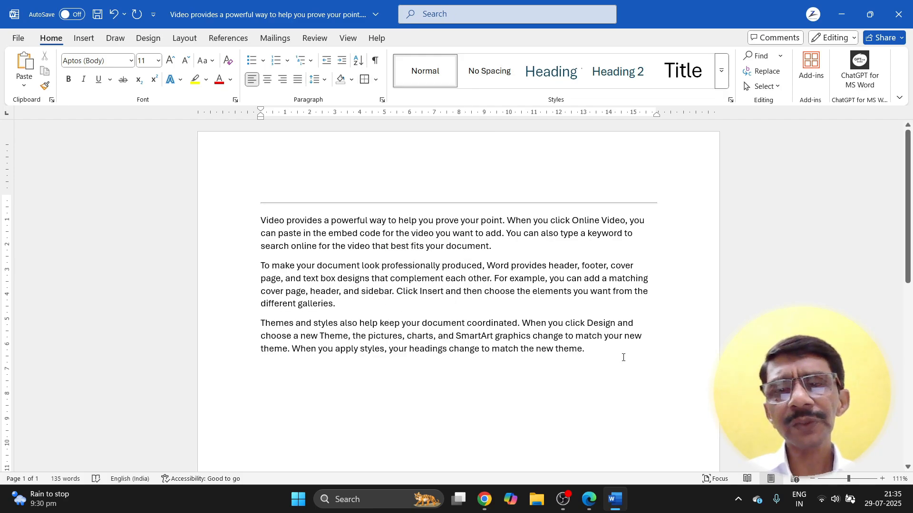
key(Return)
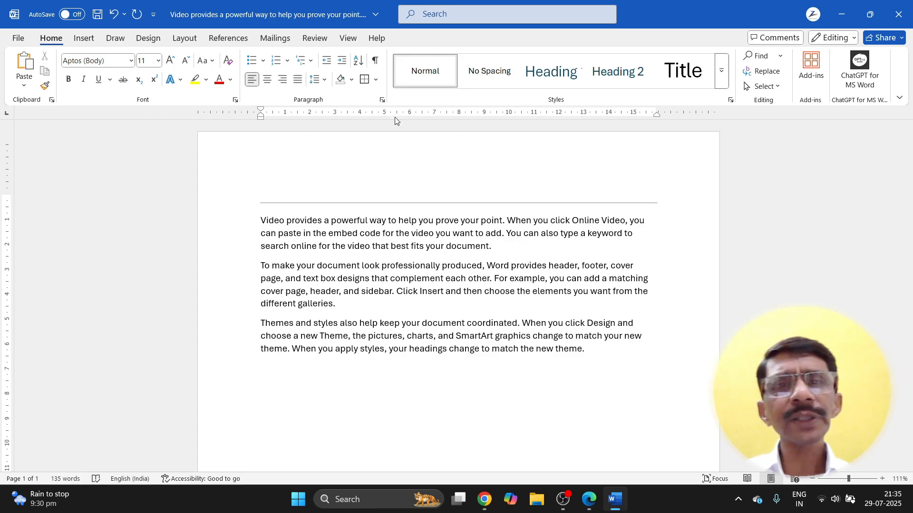
click(376, 80)
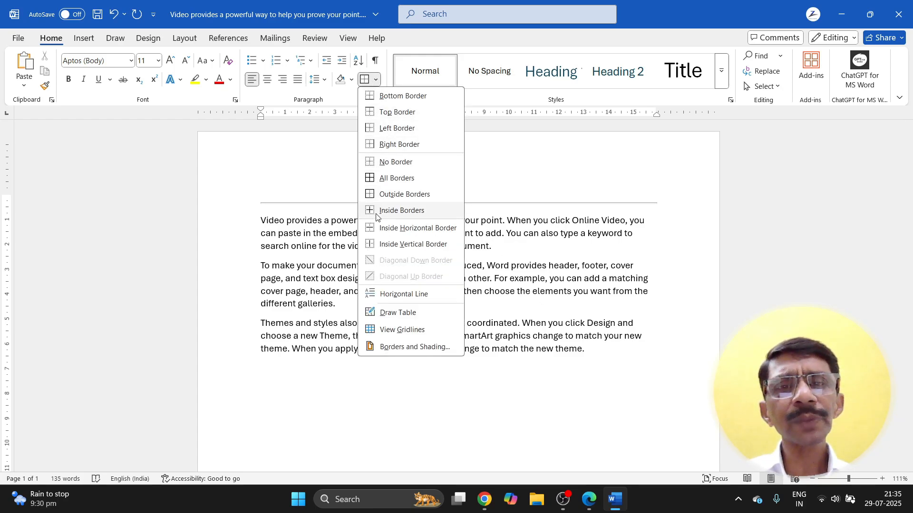
click(380, 295)
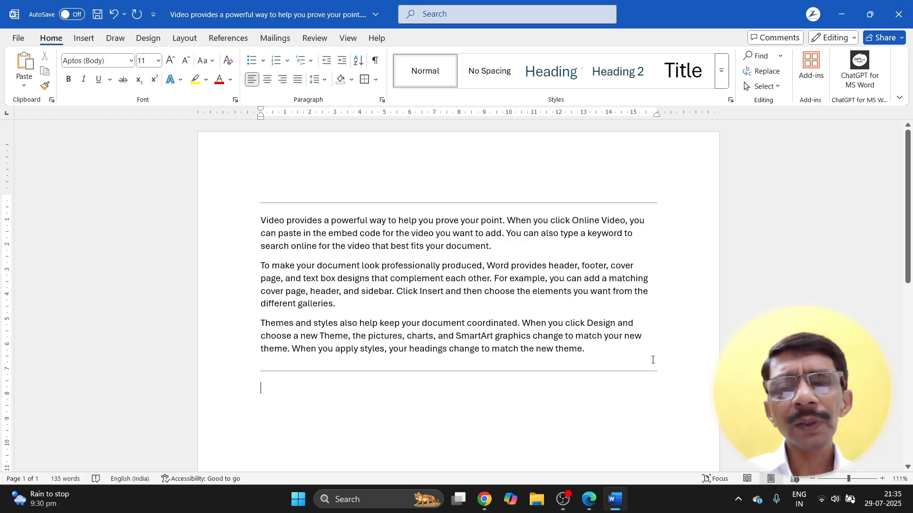
Step: Remove the extra empty paragraph after the last paragraph
click(598, 351)
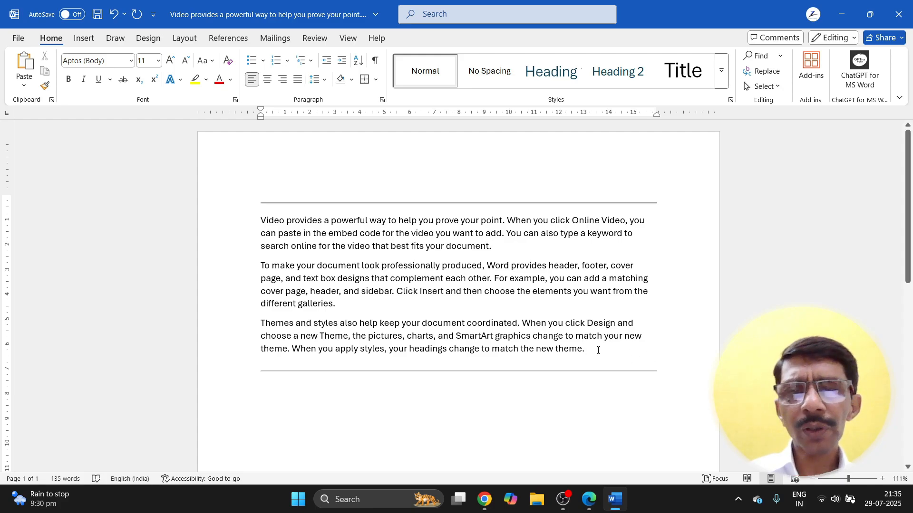
key(Return)
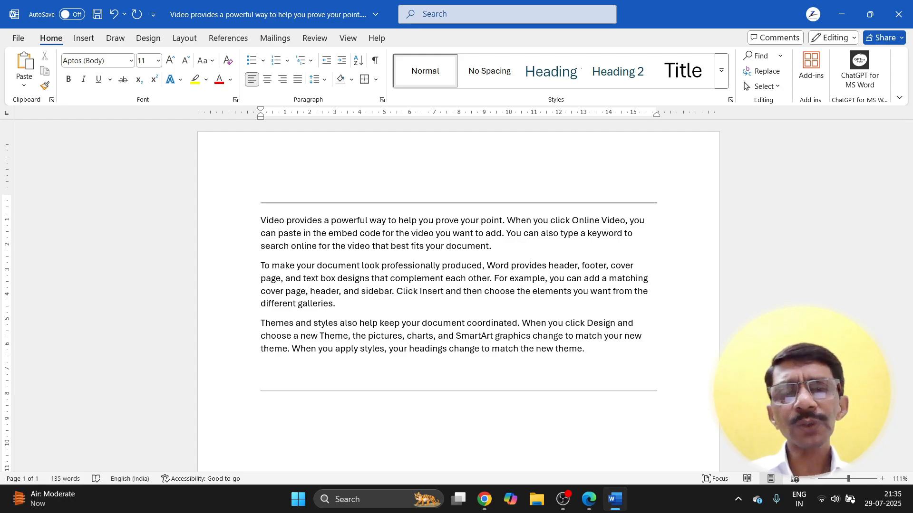
key(BackSpace)
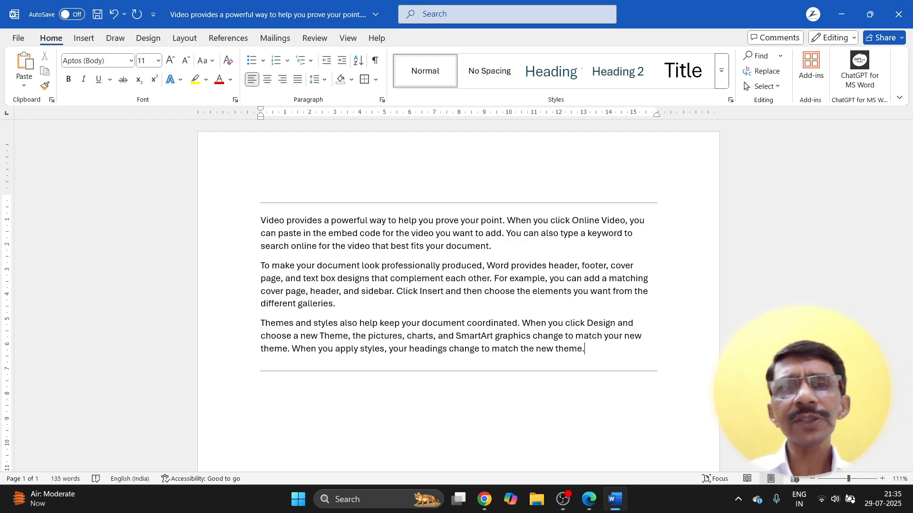
scroll(564, 373, down, 3)
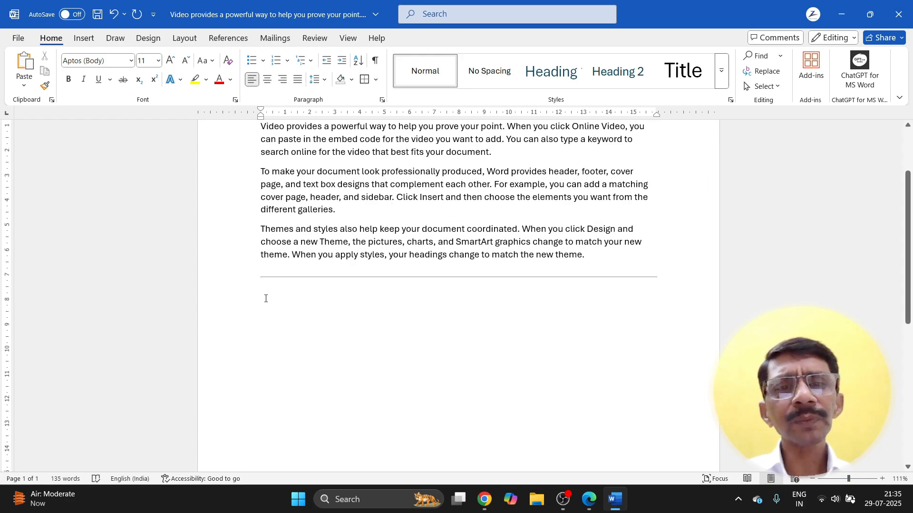
Step: Draw a table outline by hand below the lower horizontal line
click(266, 299)
click(375, 79)
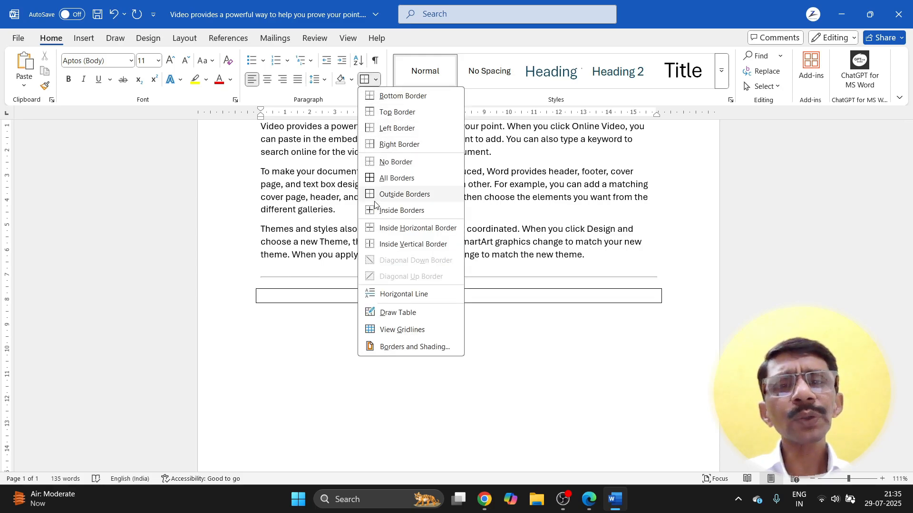
click(379, 313)
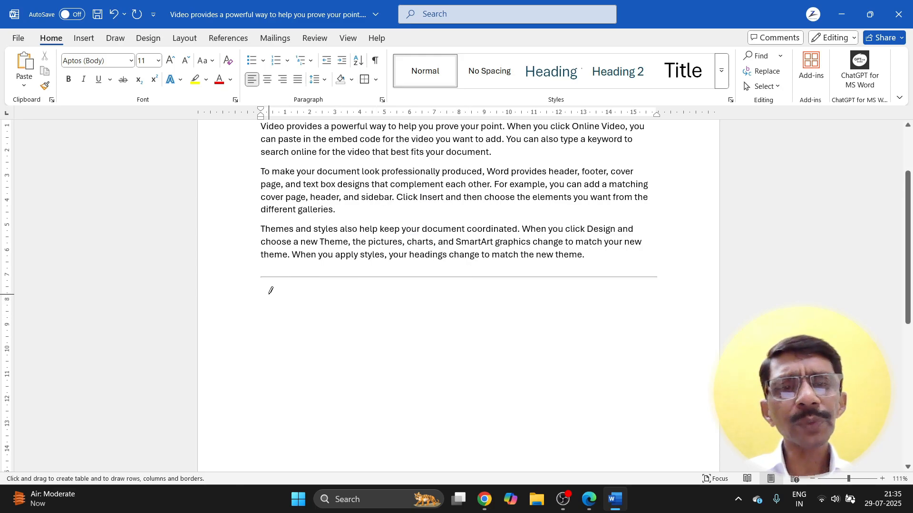
mouse_move(269, 293)
mouse_down()
mouse_move(287, 310)
mouse_move(483, 387)
mouse_move(658, 418)
mouse_up()
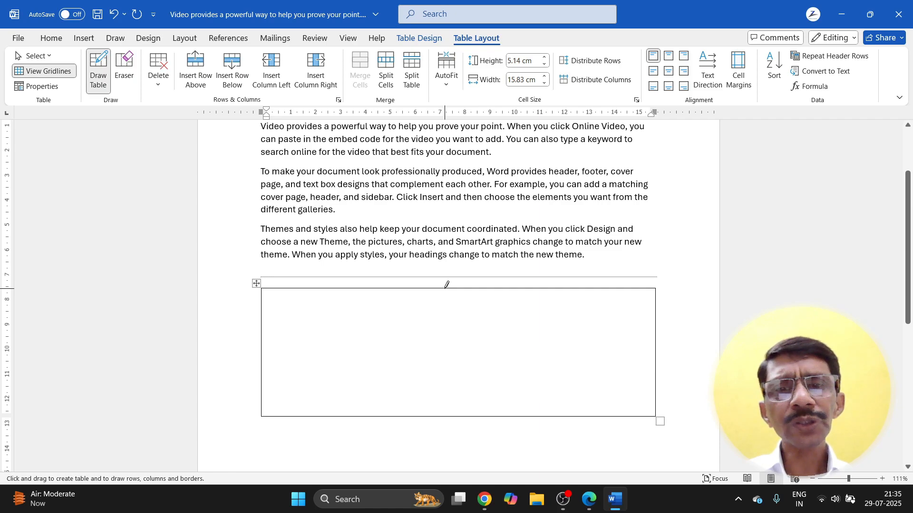
Step: Draw a column divider and row borders, undoing one mistaken line, for two left and five right cells
drag(446, 284, 441, 396)
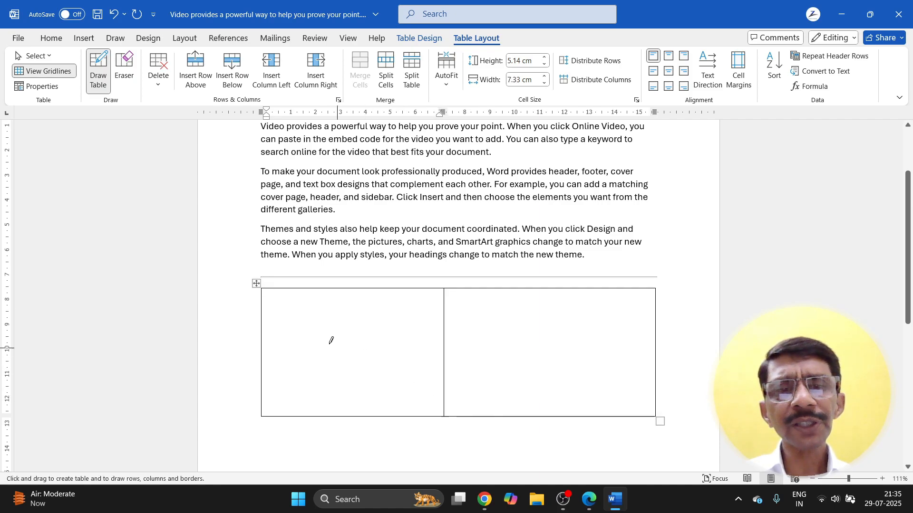
mouse_move(263, 344)
mouse_down()
mouse_move(414, 349)
mouse_move(413, 357)
mouse_up()
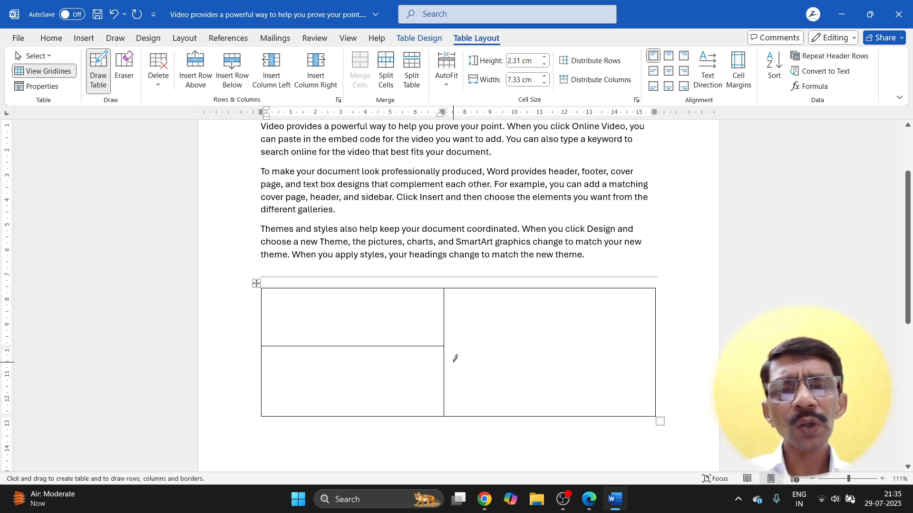
drag(447, 304, 600, 306)
drag(446, 331, 609, 332)
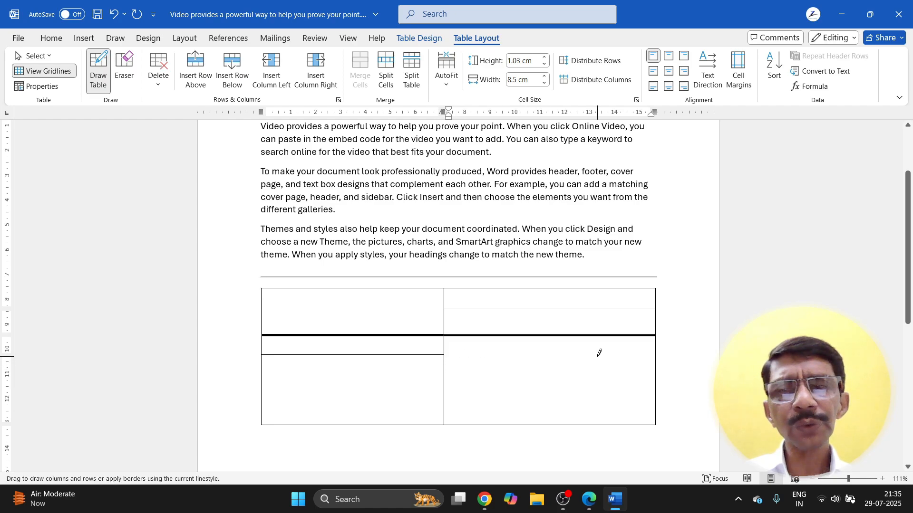
mouse_move(445, 357)
mouse_down()
mouse_move(518, 369)
mouse_move(658, 368)
mouse_up()
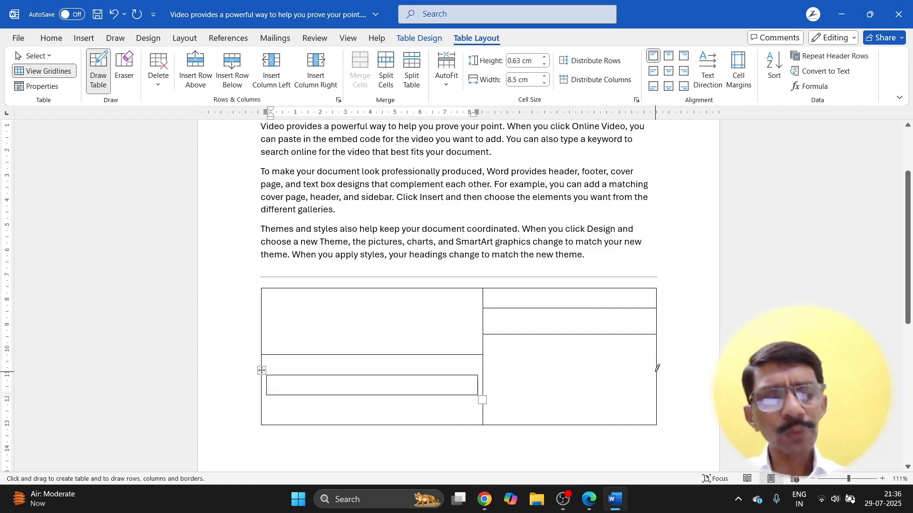
key(ctrl+z)
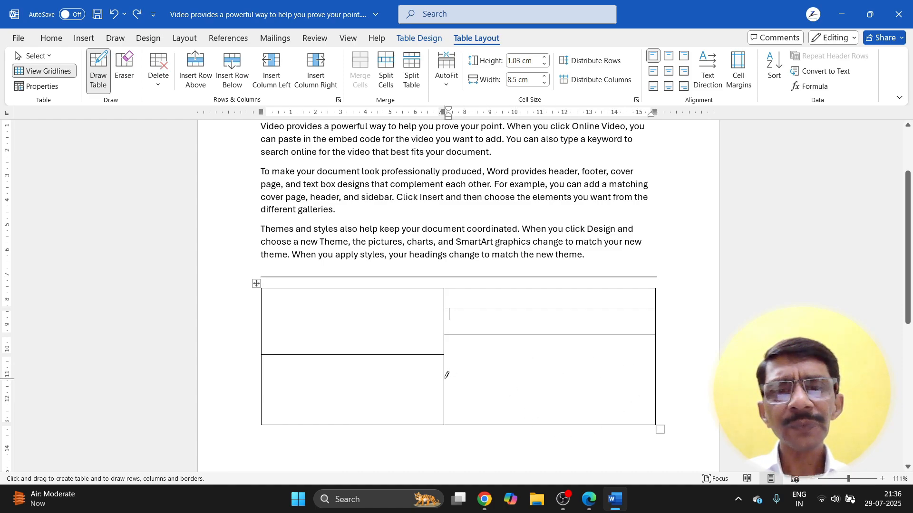
mouse_move(446, 364)
mouse_down()
mouse_move(616, 364)
mouse_move(587, 374)
mouse_up()
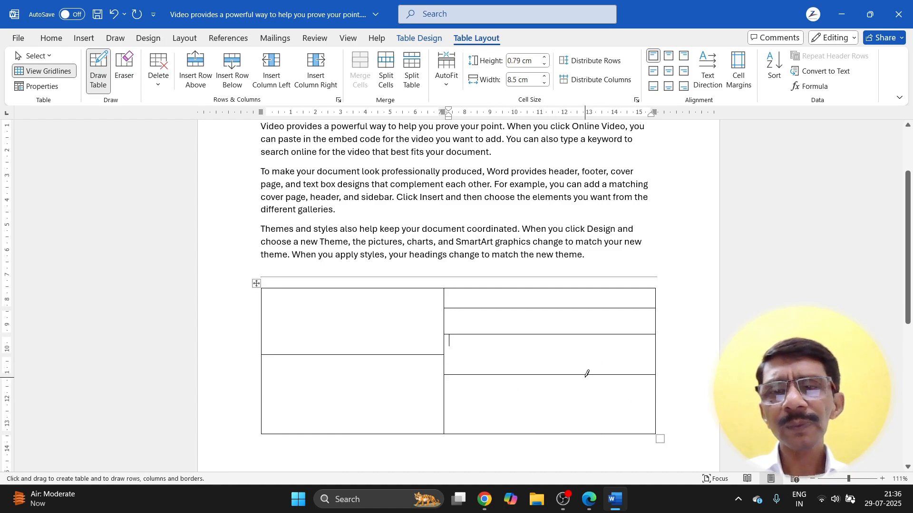
mouse_move(446, 395)
mouse_down()
mouse_move(616, 394)
mouse_move(579, 399)
mouse_up()
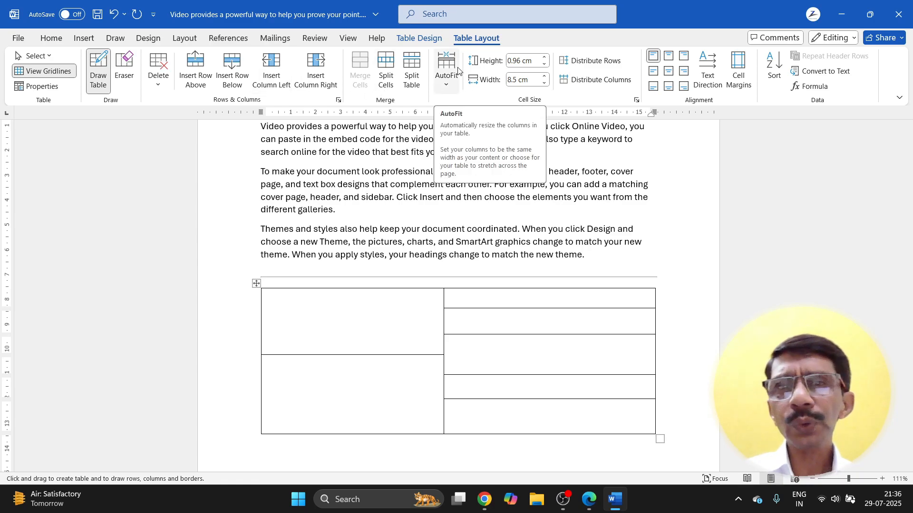
Step: Look through the Insert and Home ribbons and border choices without changing anything
click(76, 38)
click(51, 41)
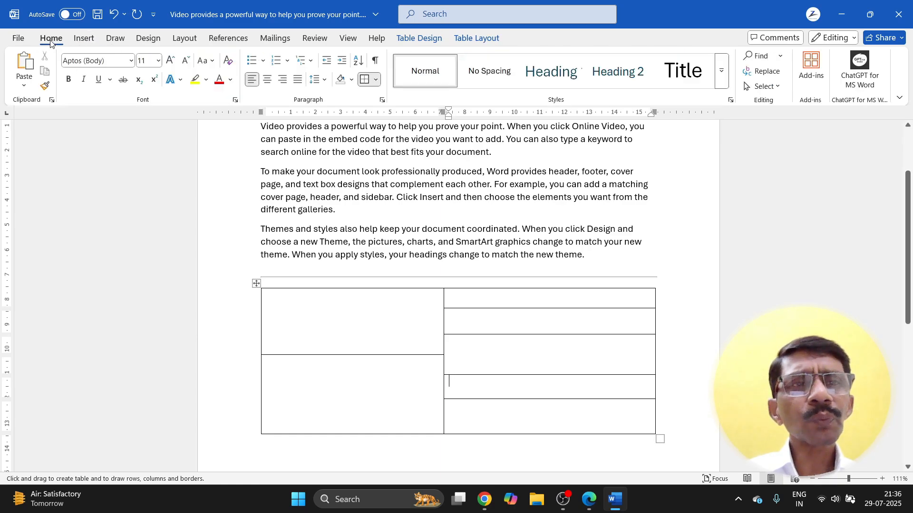
click(375, 80)
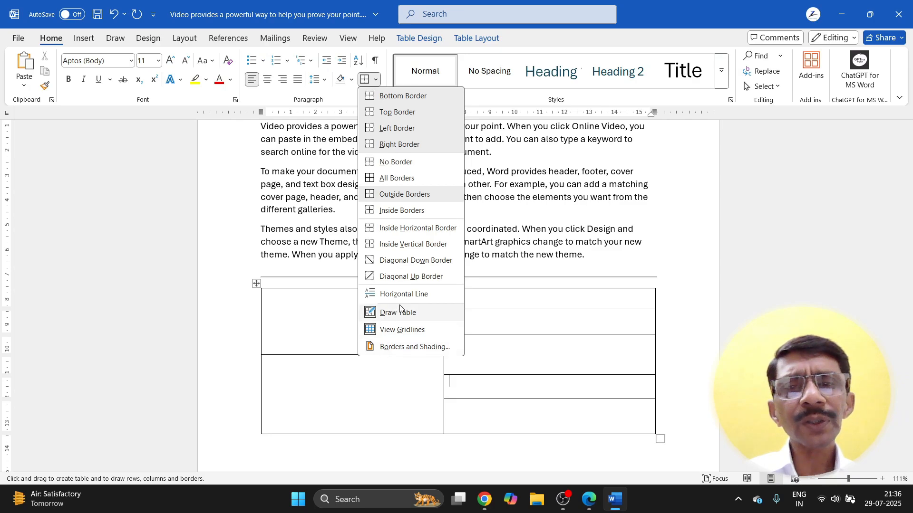
key(Escape)
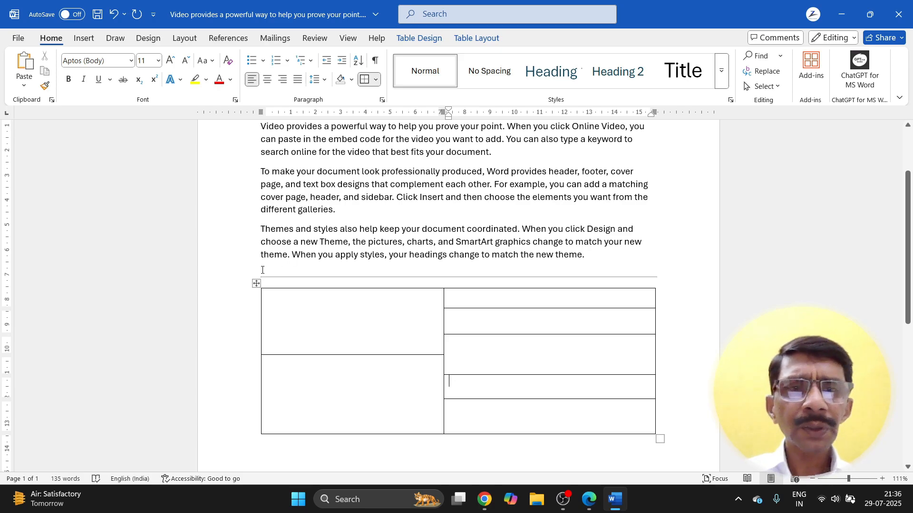
Step: Delete the entire hand-drawn table
click(256, 284)
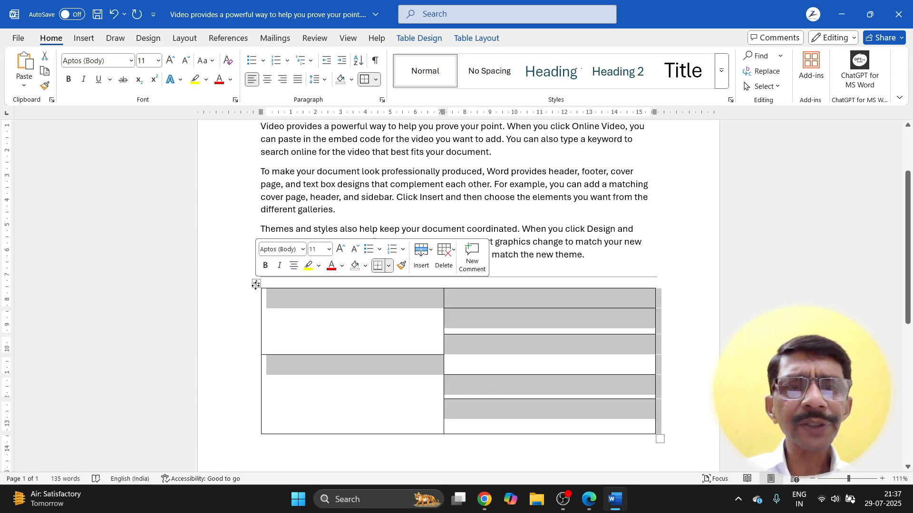
click(452, 257)
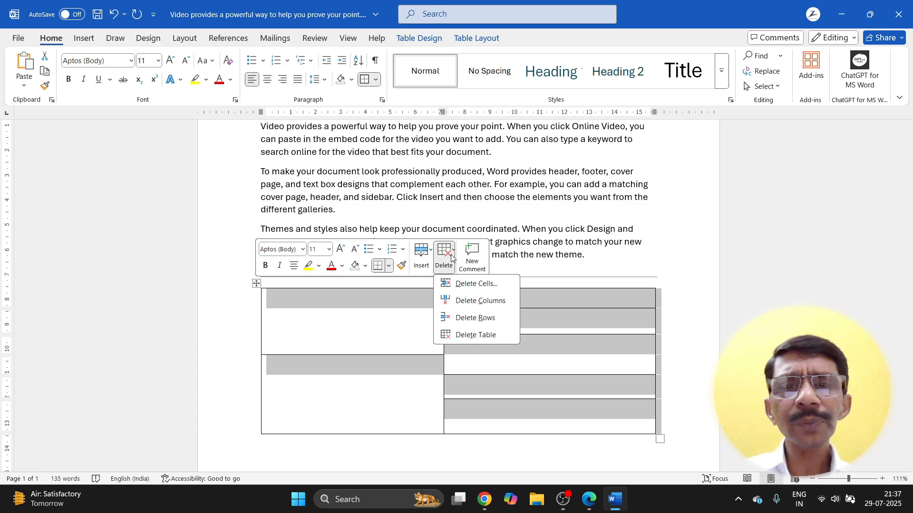
click(453, 334)
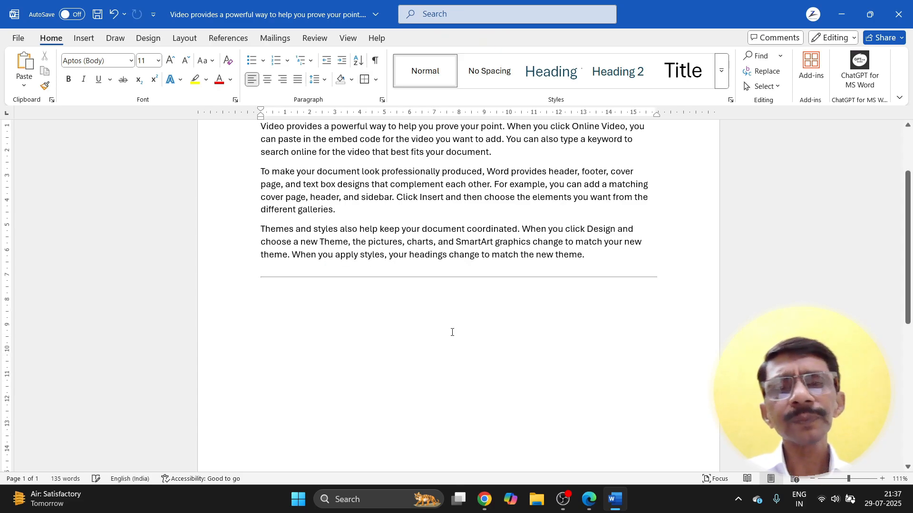
Step: Select all the remaining document text and erase it
scroll(452, 332, up, 2)
scroll(452, 332, up, 1)
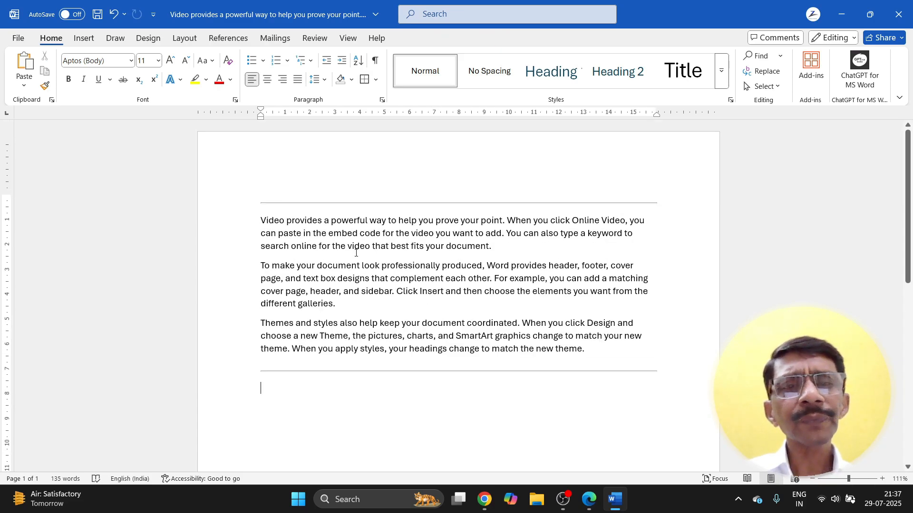
drag(257, 198, 565, 393)
key(Delete)
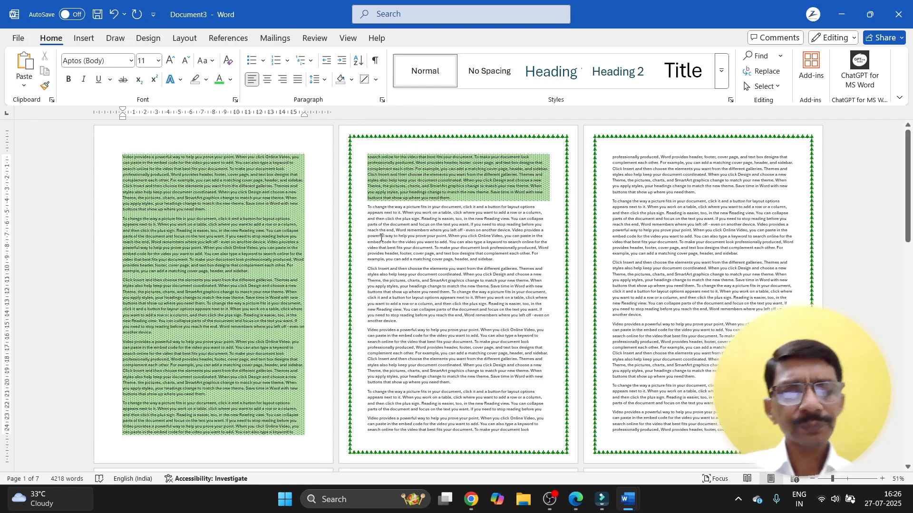
Step: Clear the whole document and generate five sample paragraphs with =RAND()
key(ctrl+a)
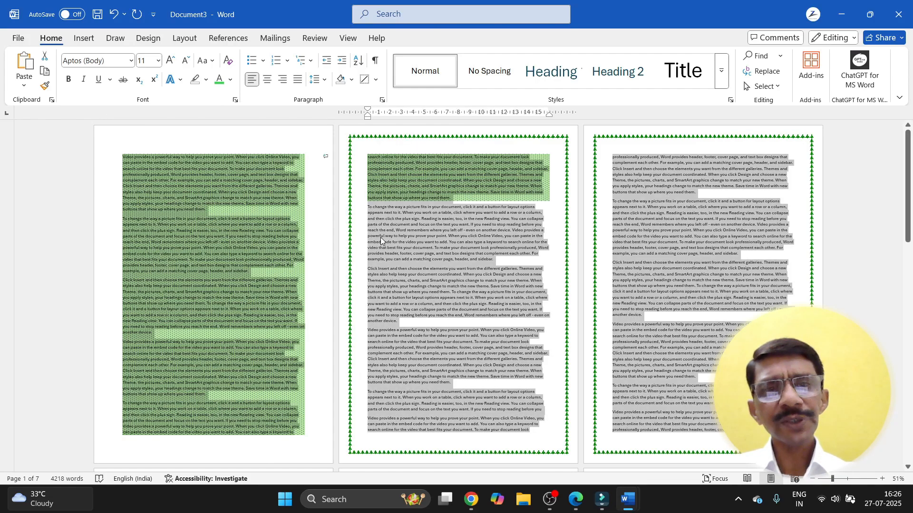
key(Delete)
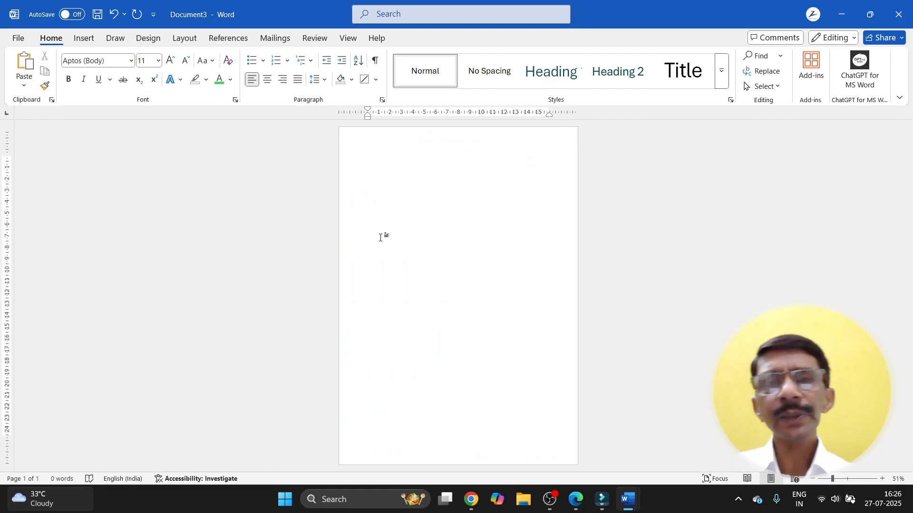
ctrl+scroll(381, 236, up, 6)
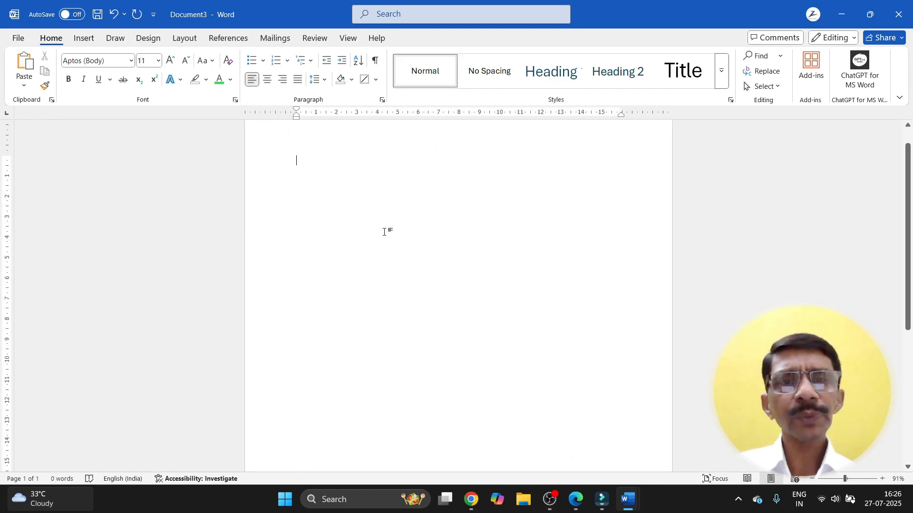
text(=)
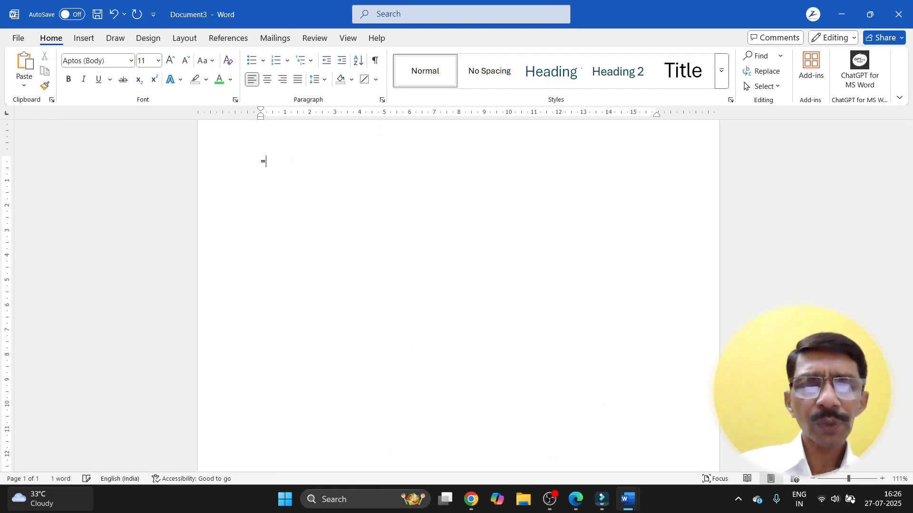
text(RAND())
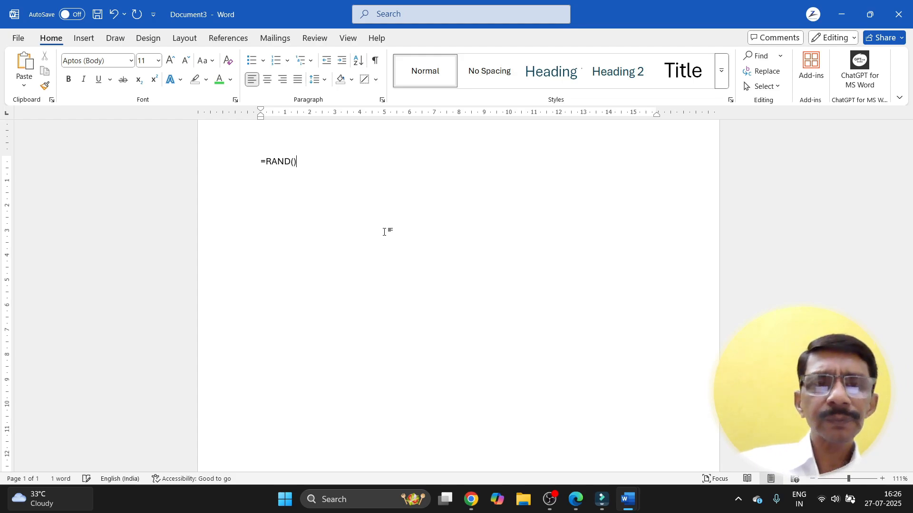
key(Return)
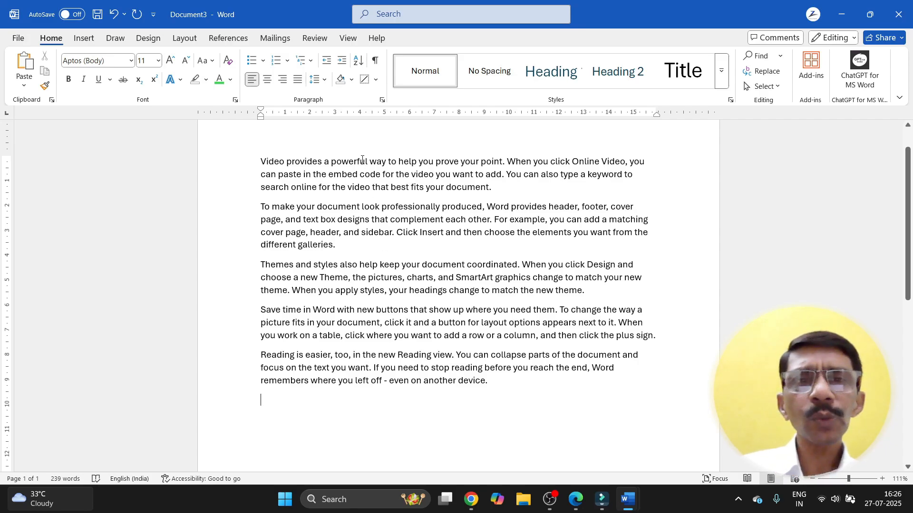
Step: Turn on Show/Hide ¶ so paragraph marks and space dots appear, then open the File start page
click(375, 61)
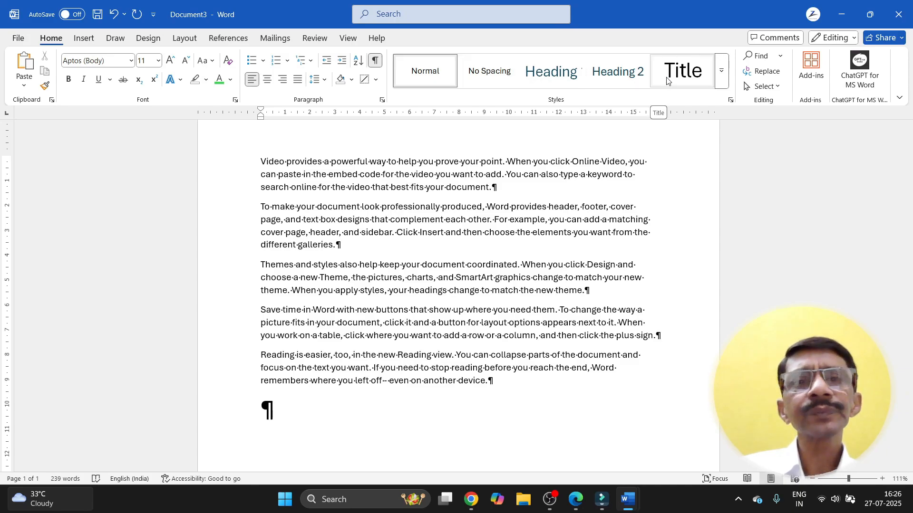
click(374, 62)
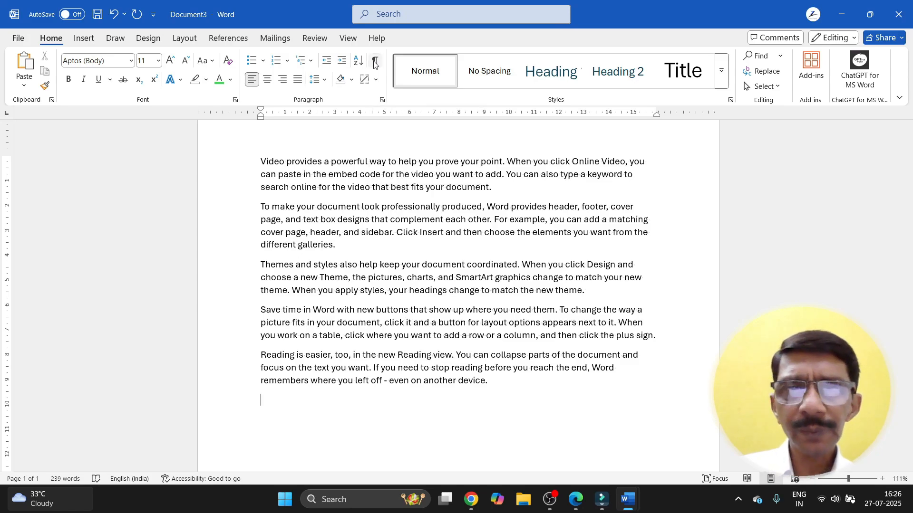
click(375, 63)
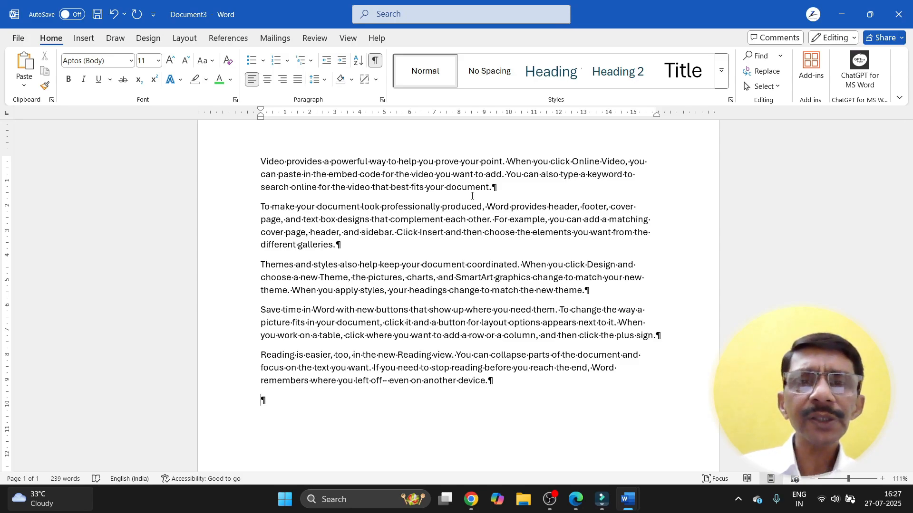
click(22, 41)
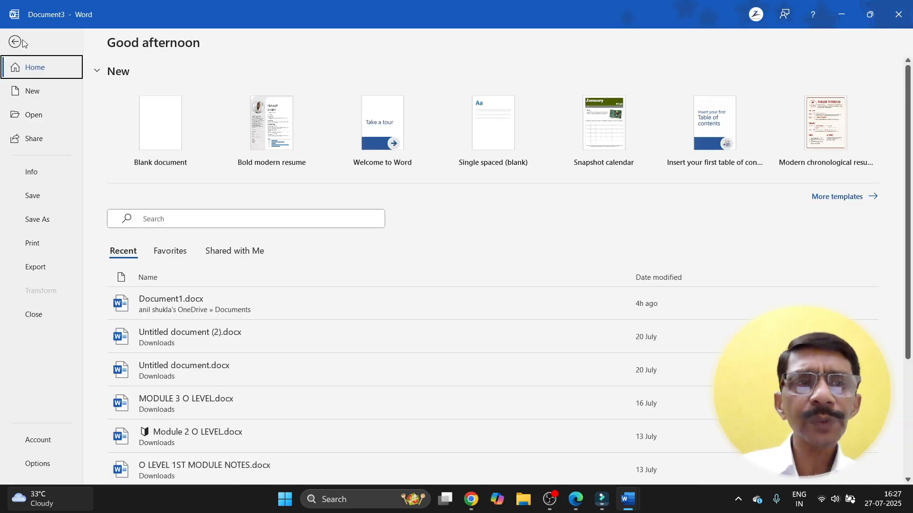
Step: Check the print preview, return to the document, and hide the formatting marks
click(26, 246)
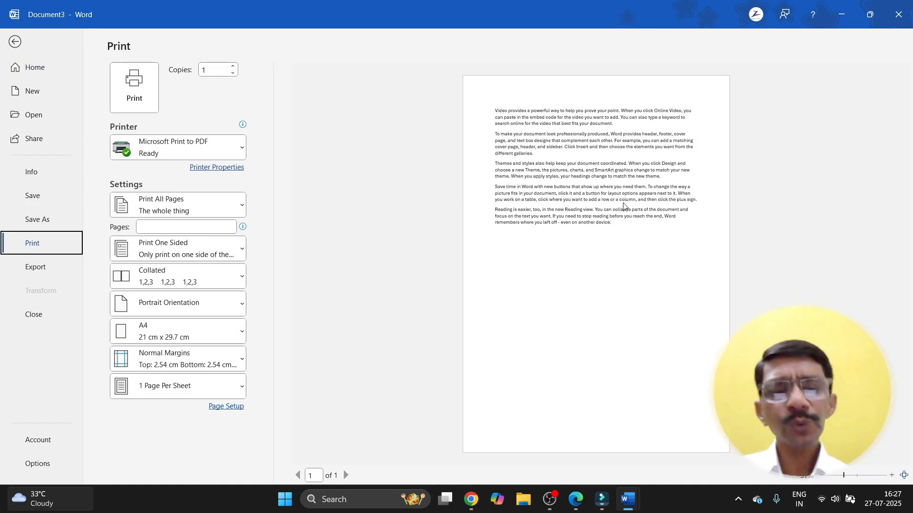
scroll(624, 207, up, 3)
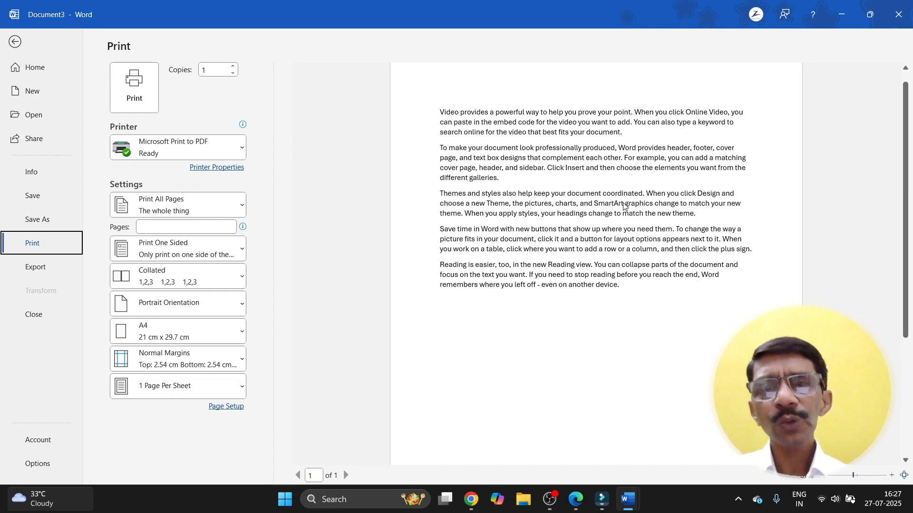
key(Escape)
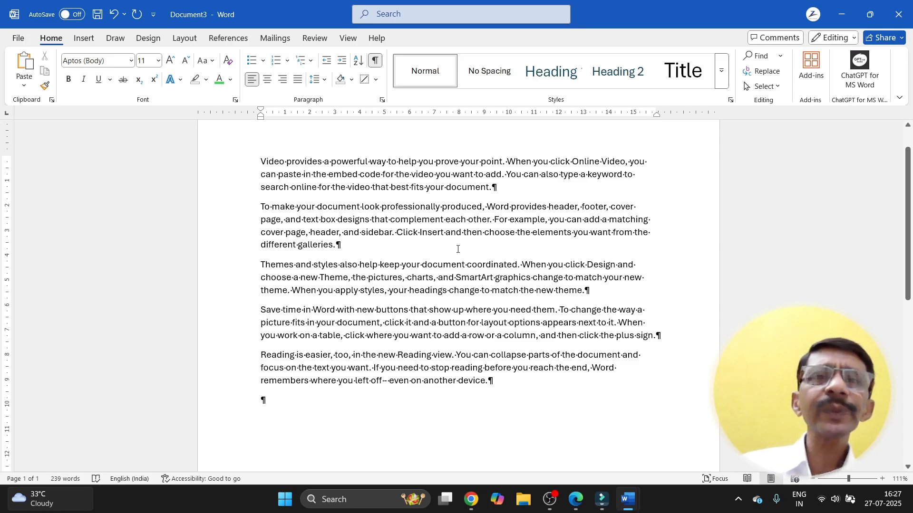
click(375, 60)
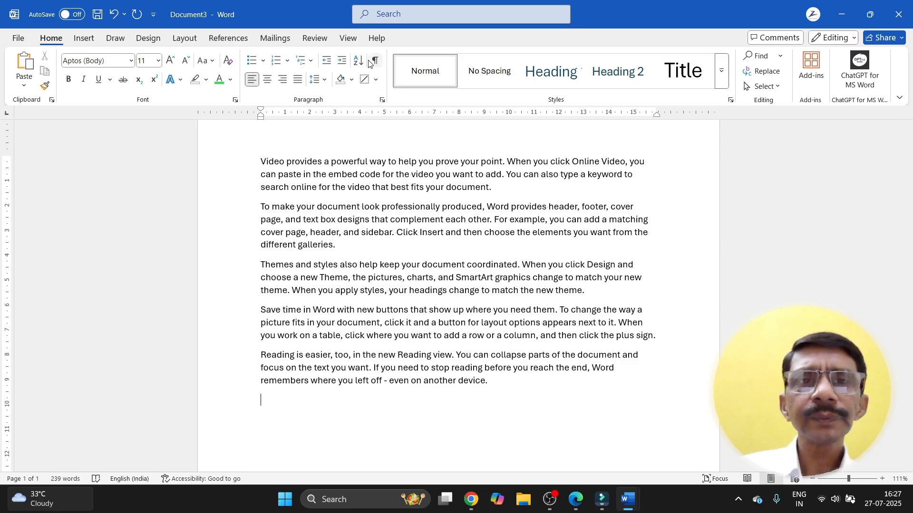
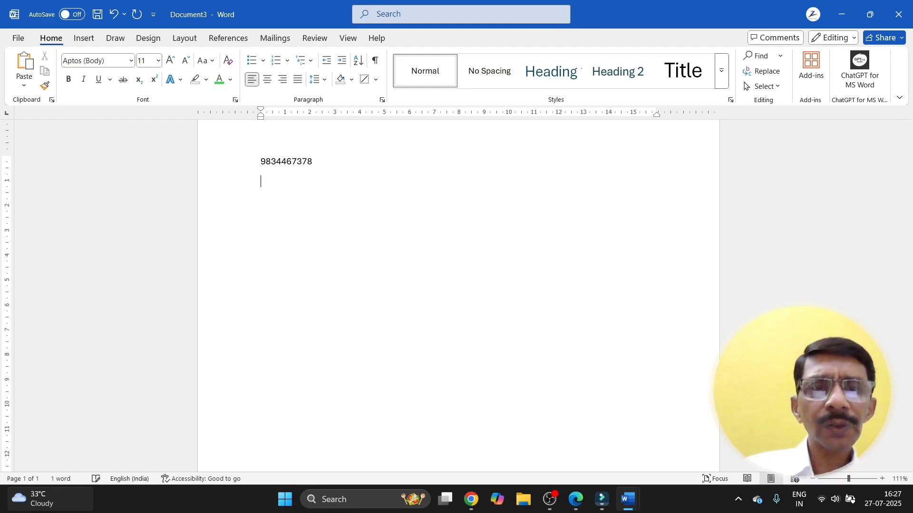
Step: Type four ten-digit numbers on separate lines, trimming an extra digit from the first
key(Return)
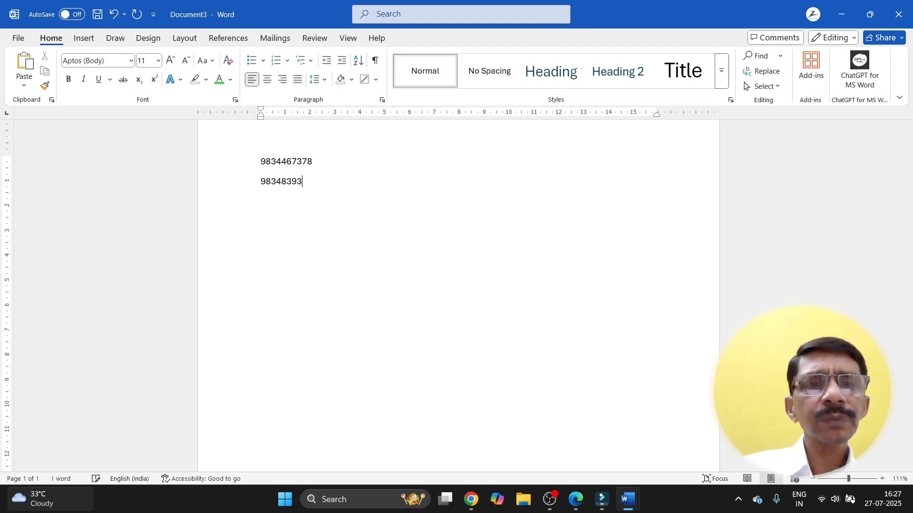
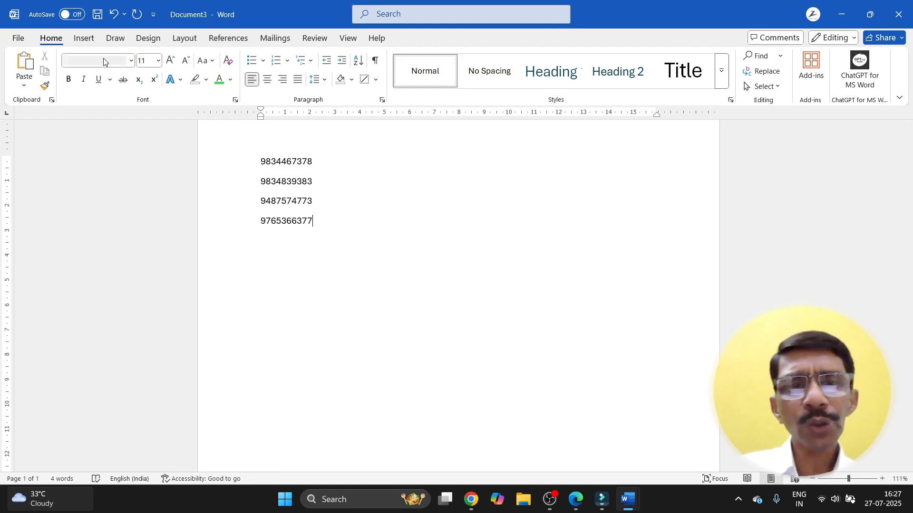
Step: Sort the four selected numbers numerically in ascending order
drag(258, 162, 328, 230)
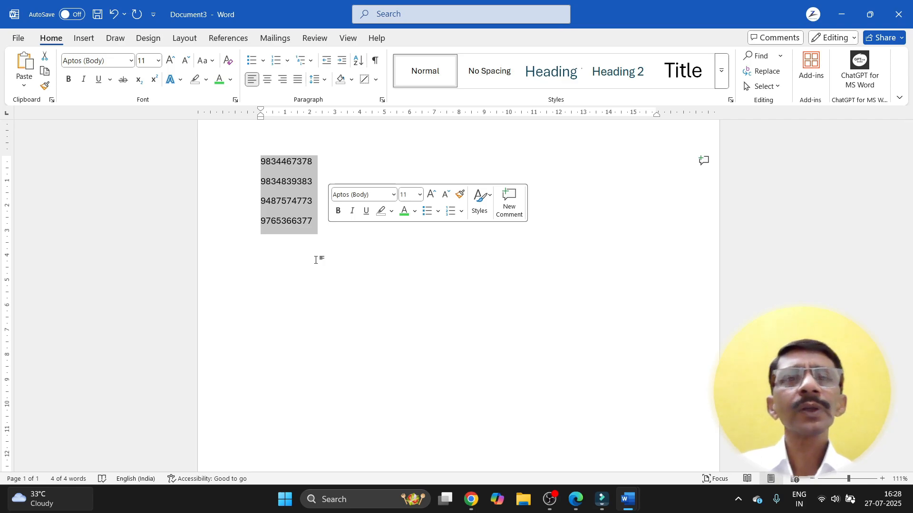
click(359, 60)
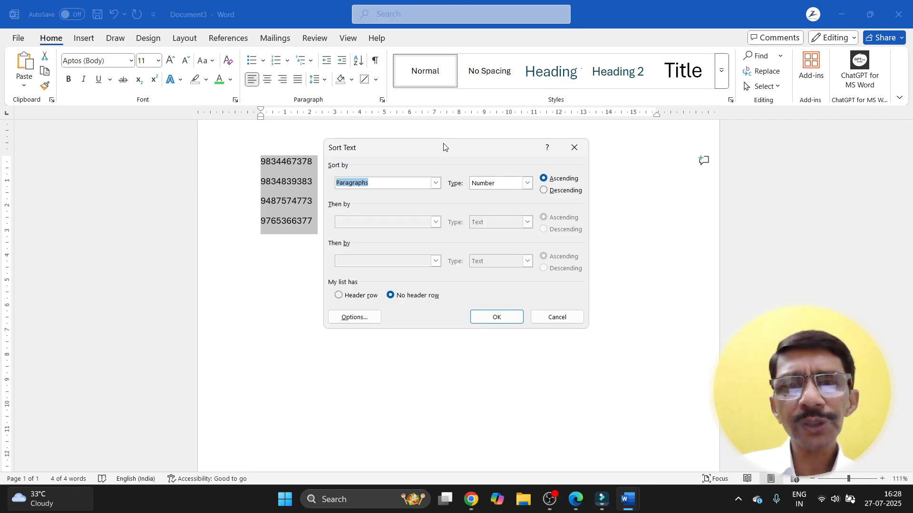
drag(444, 143, 535, 136)
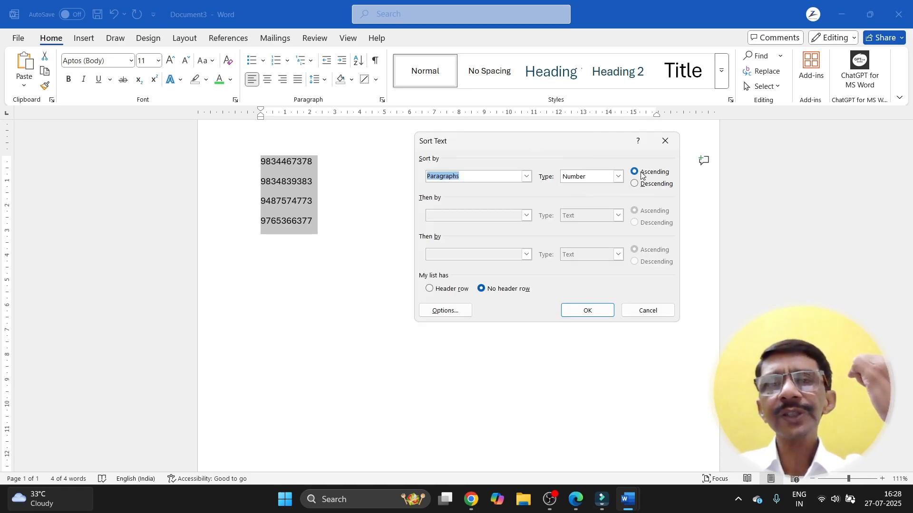
click(588, 311)
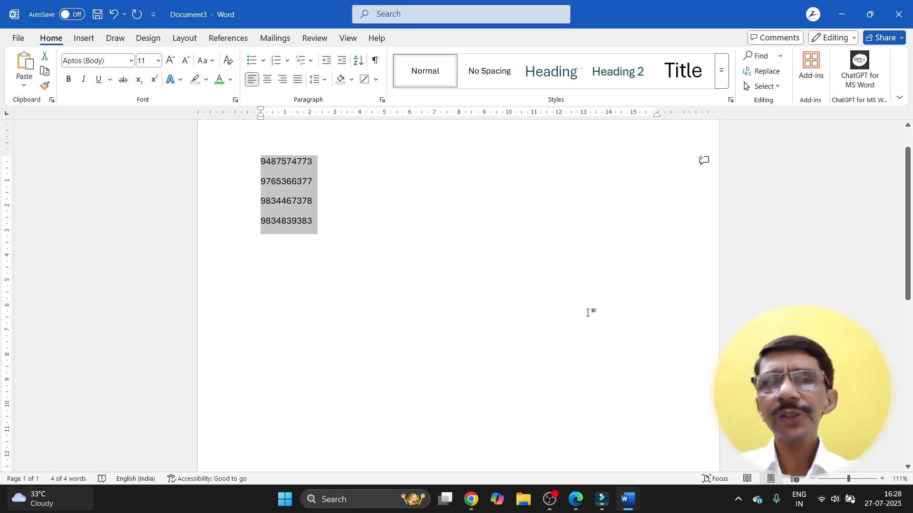
Step: Re-sort the numbers in descending order so the largest comes first
click(360, 63)
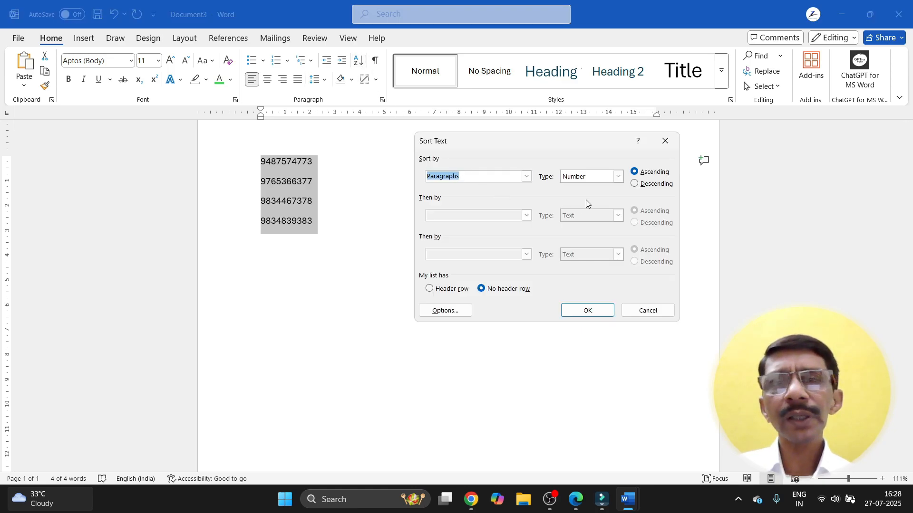
click(634, 184)
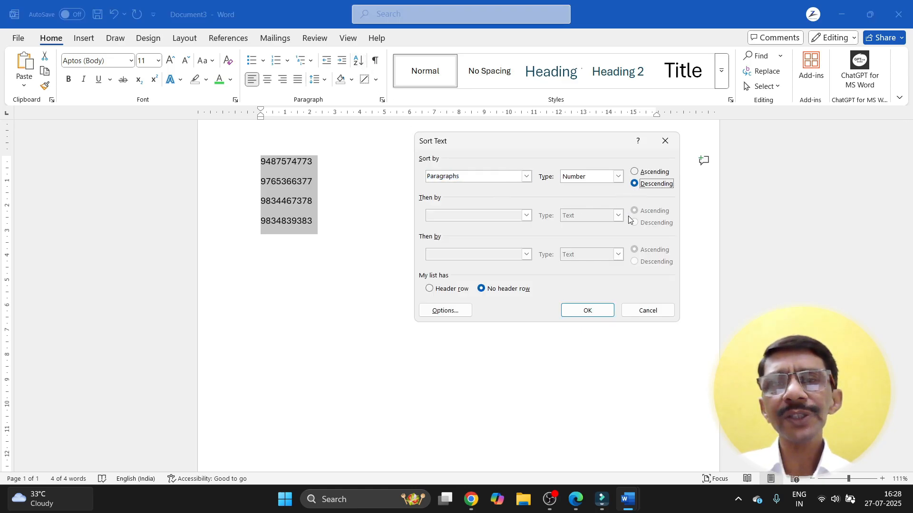
click(591, 310)
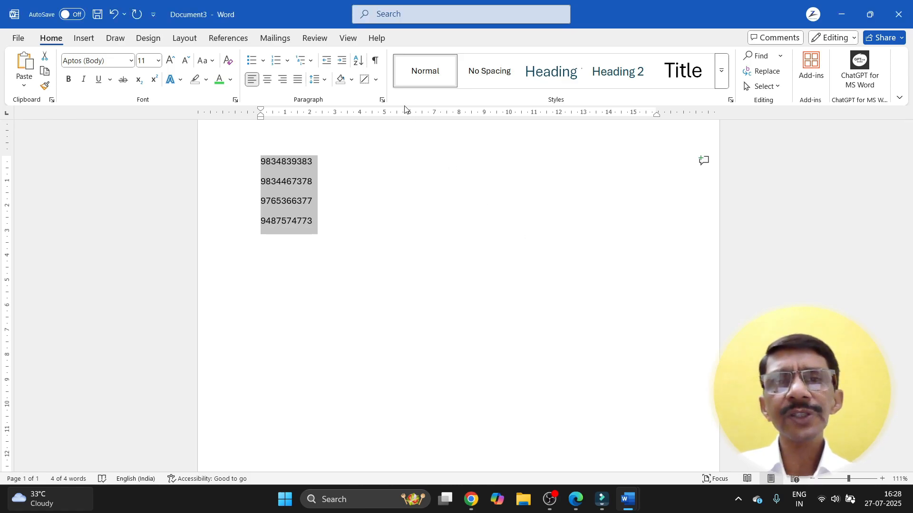
click(360, 61)
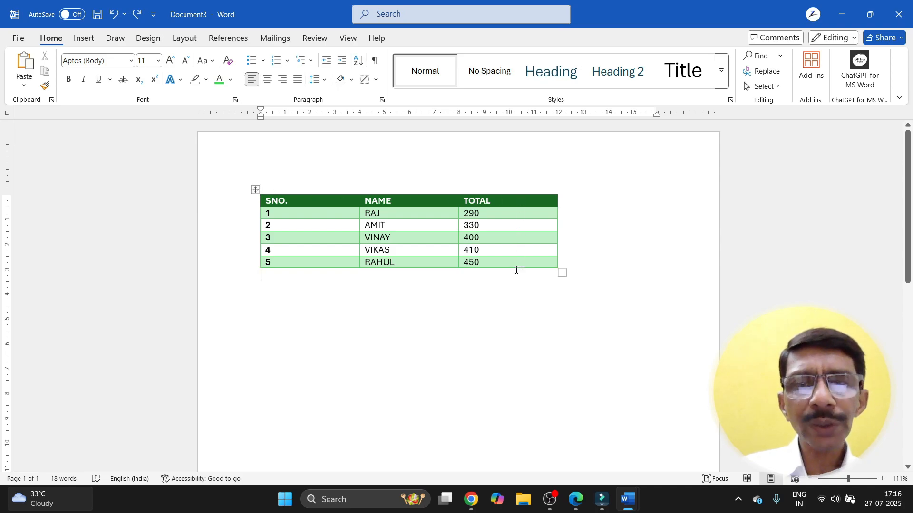
Step: Type SNO. and the numbers 1 to 4 below the table, then delete those lines
click(402, 298)
key(Return)
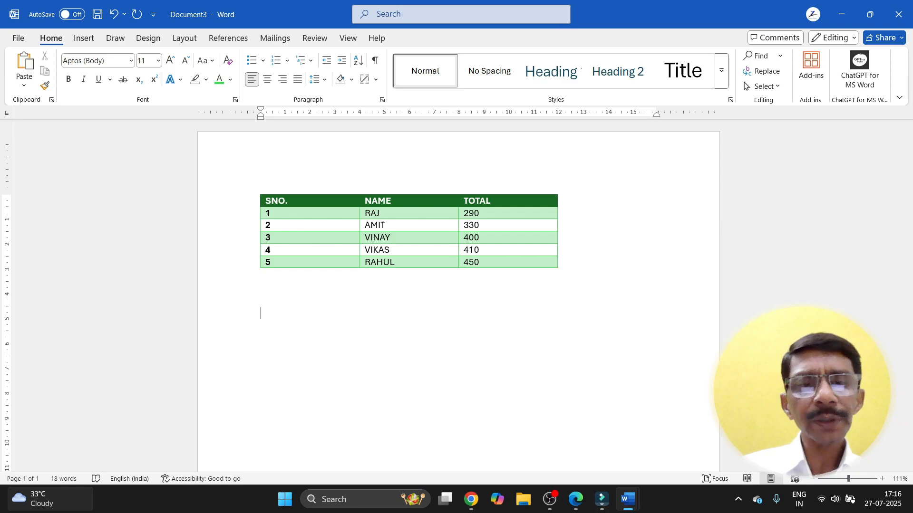
text(SNO.)
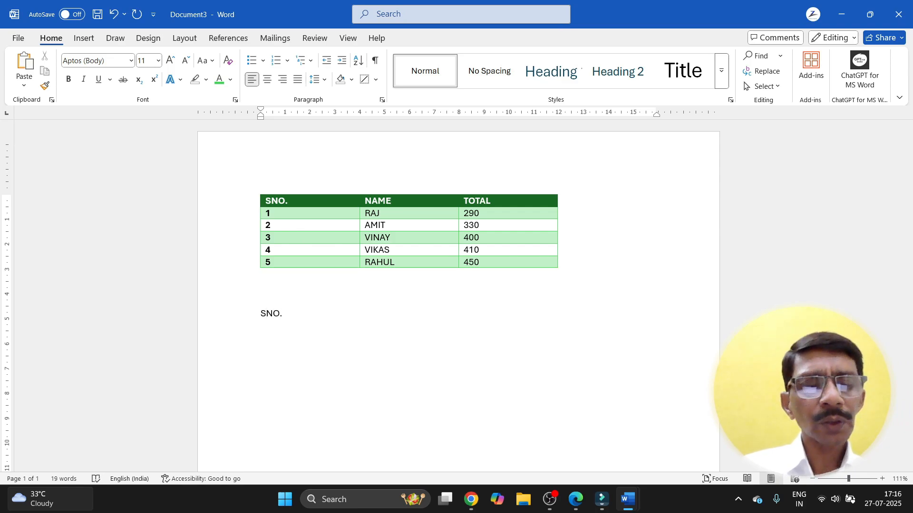
text( 1 2)
key(Return)
text(3)
key(Return)
text(4)
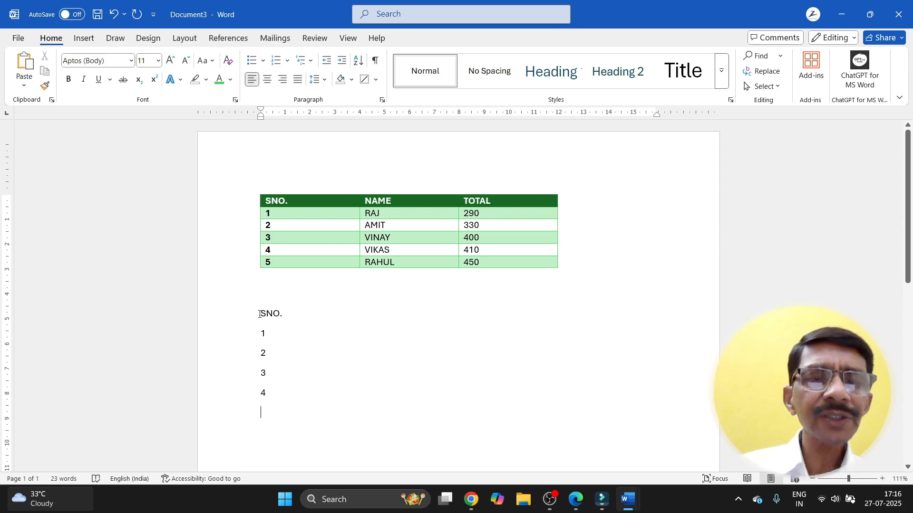
drag(259, 314, 279, 397)
key(Delete)
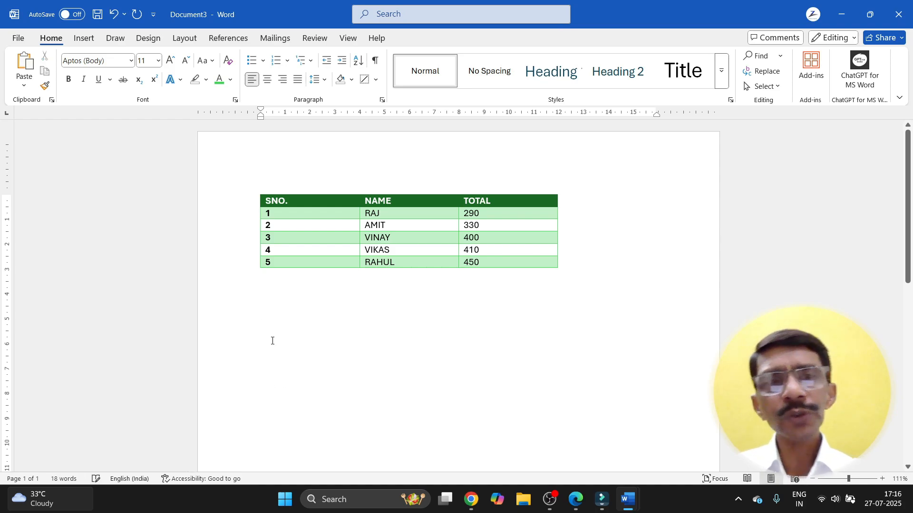
Step: Insert a 3-column by 5-row table and give it the blue banded grid style
click(84, 39)
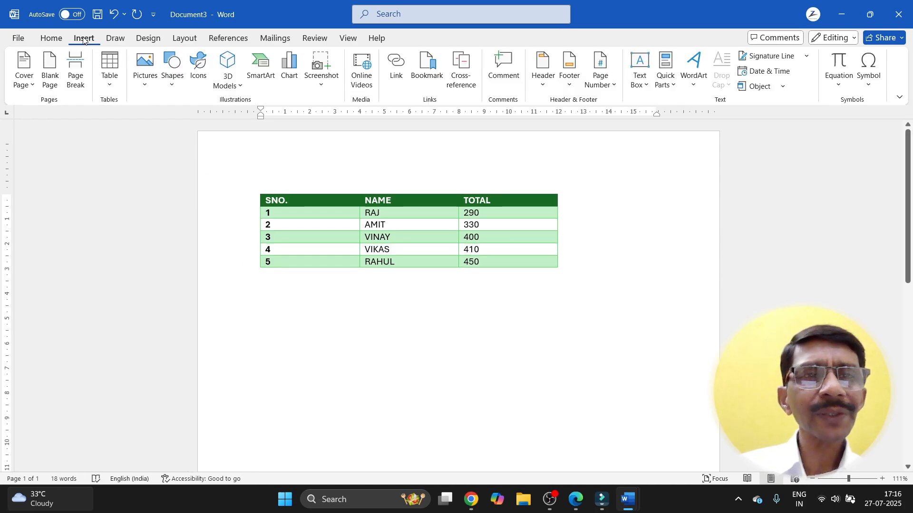
click(110, 76)
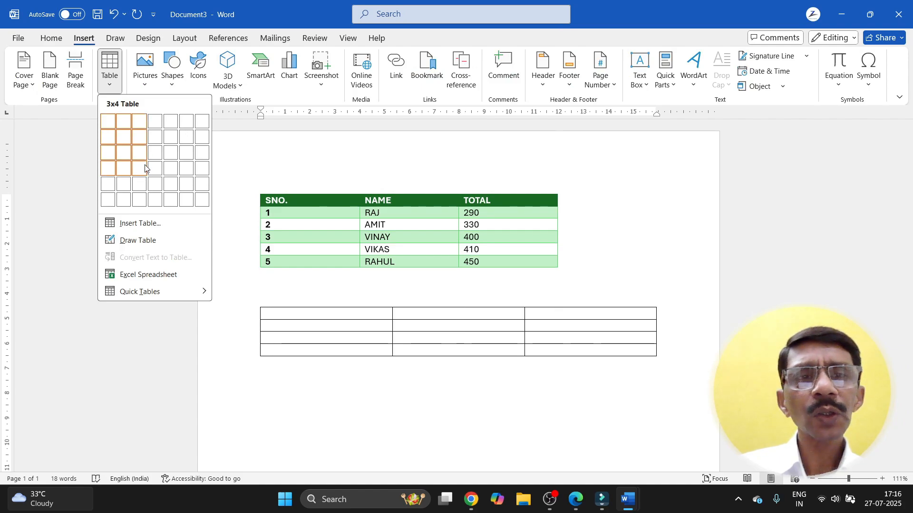
click(139, 184)
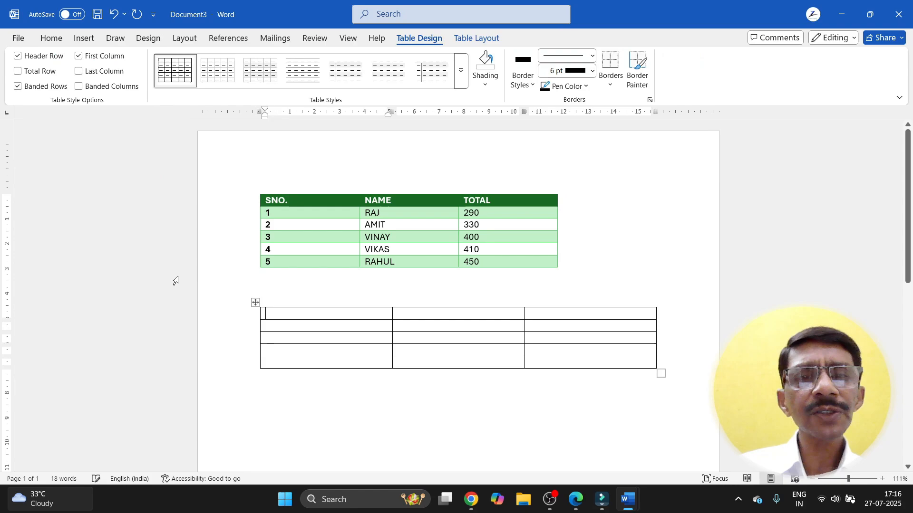
click(255, 302)
click(463, 77)
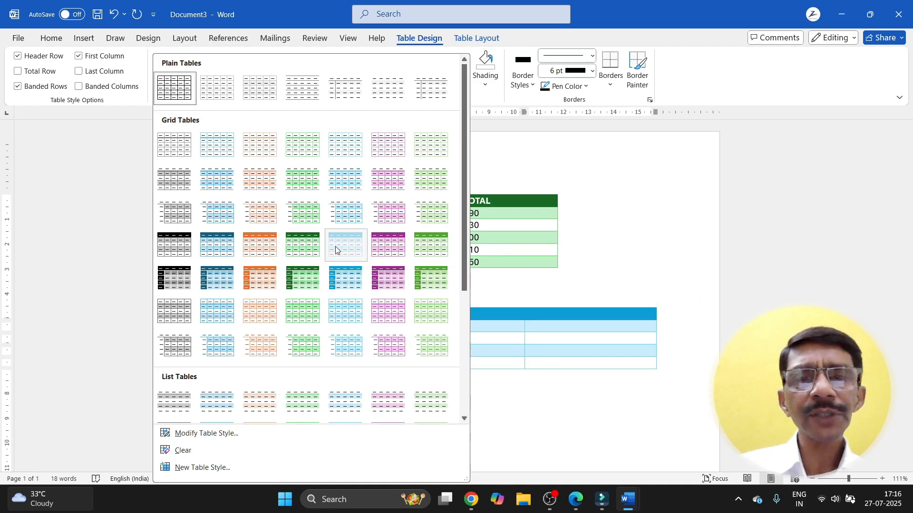
click(331, 250)
click(411, 363)
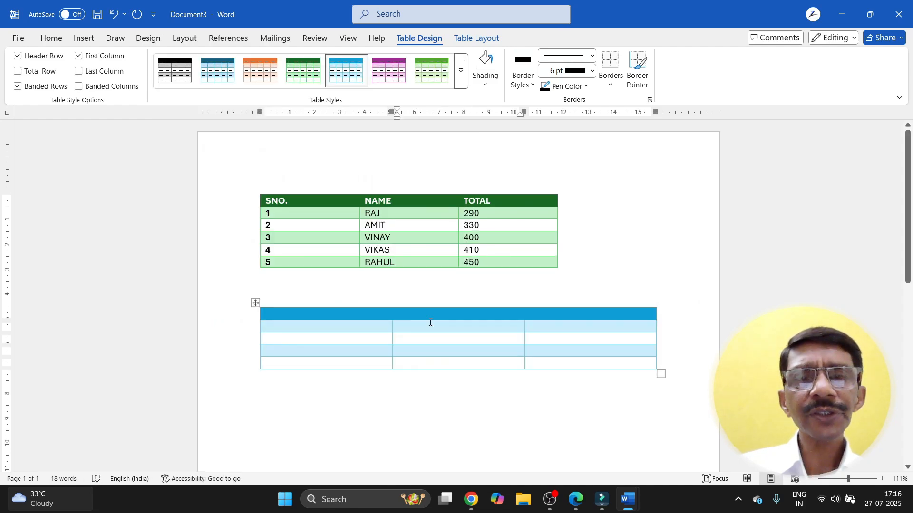
Step: Fill the header row with SNO., NAME and TOTAL
click(317, 312)
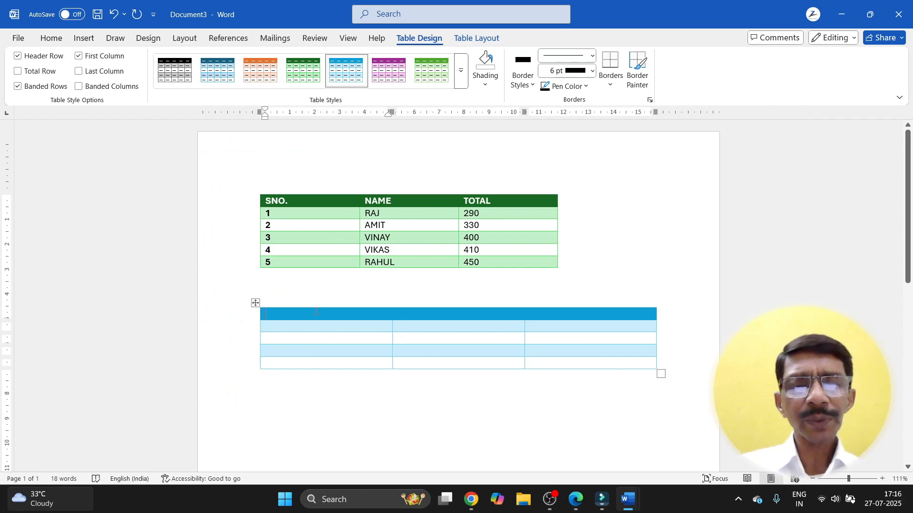
text(SNO.)
key(Tab)
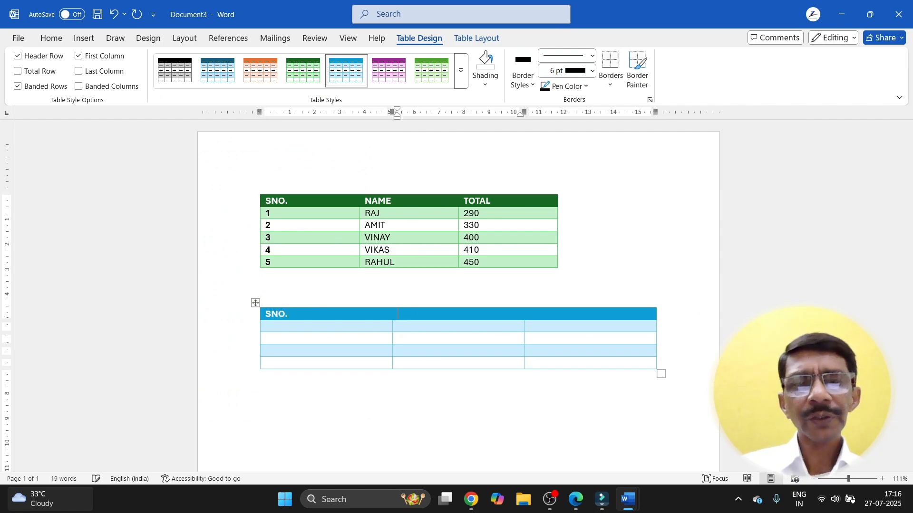
text(NAME)
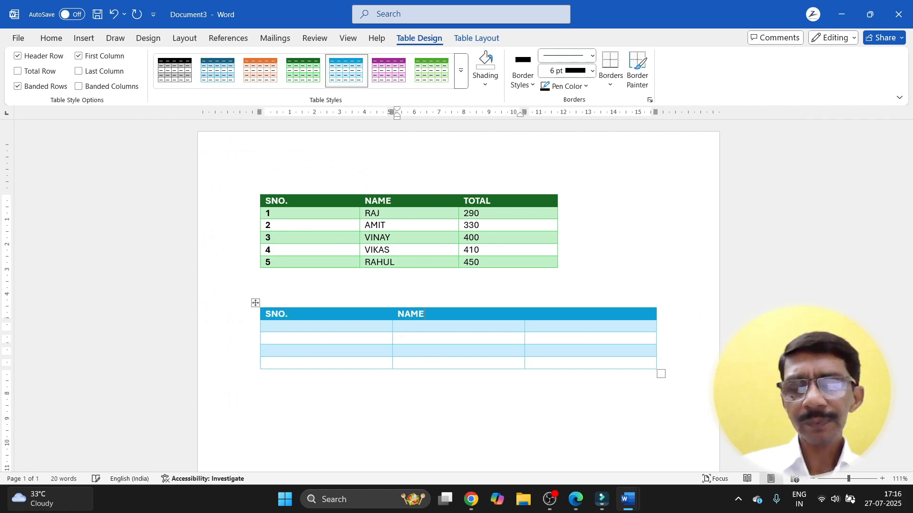
key(Tab)
text(TOTAL)
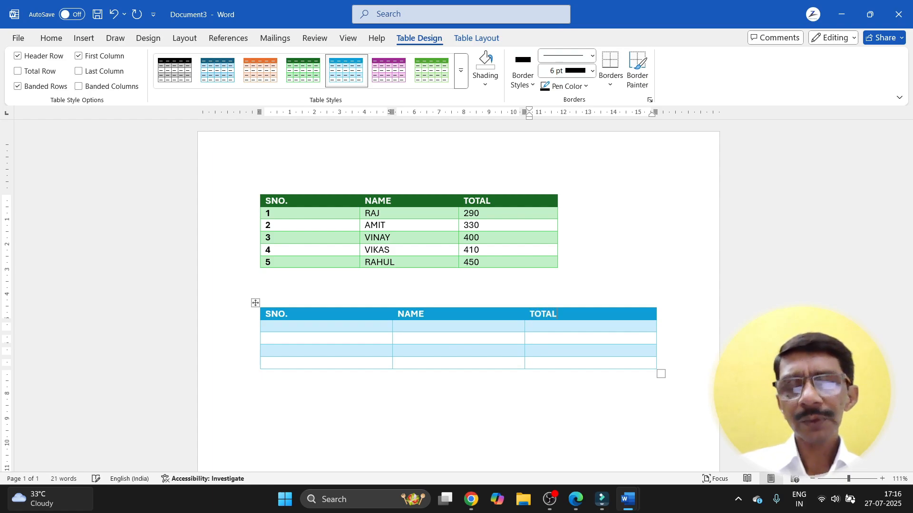
Step: Number the rows in the SNO. column down the blue table
click(303, 329)
text(1)
key(Down)
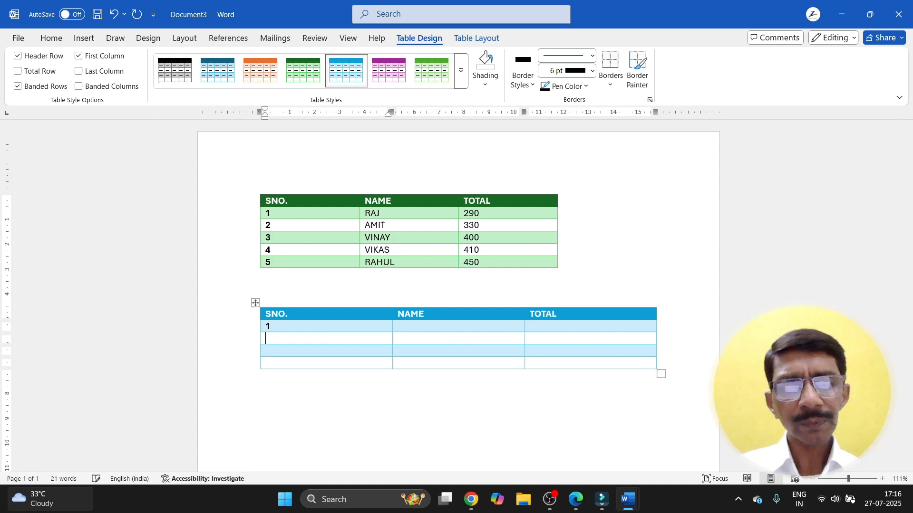
text(2)
key(Down)
text(3)
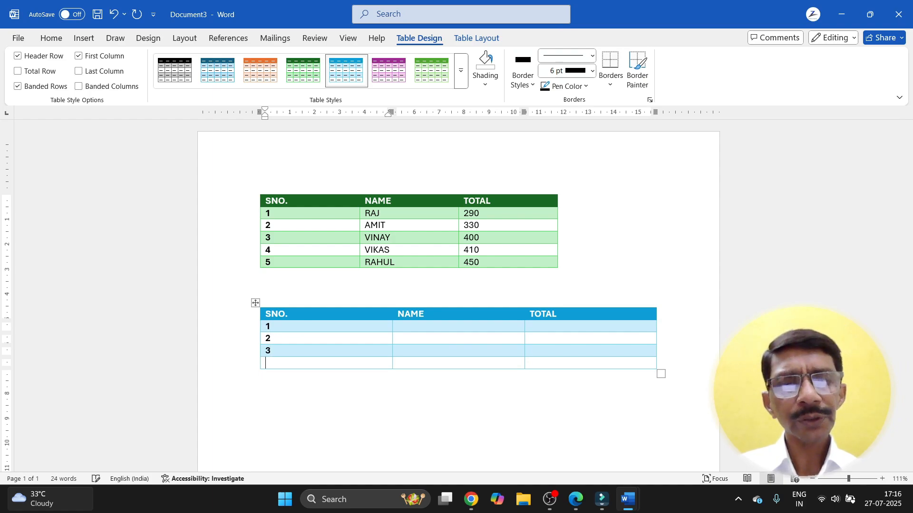
text(4)
key(Down)
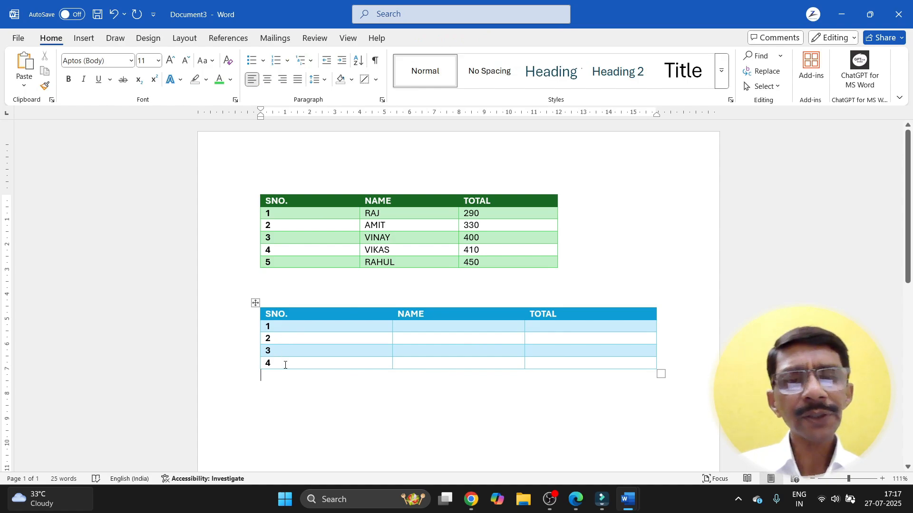
Step: Enter three names down the NAME column of the blue table
click(402, 328)
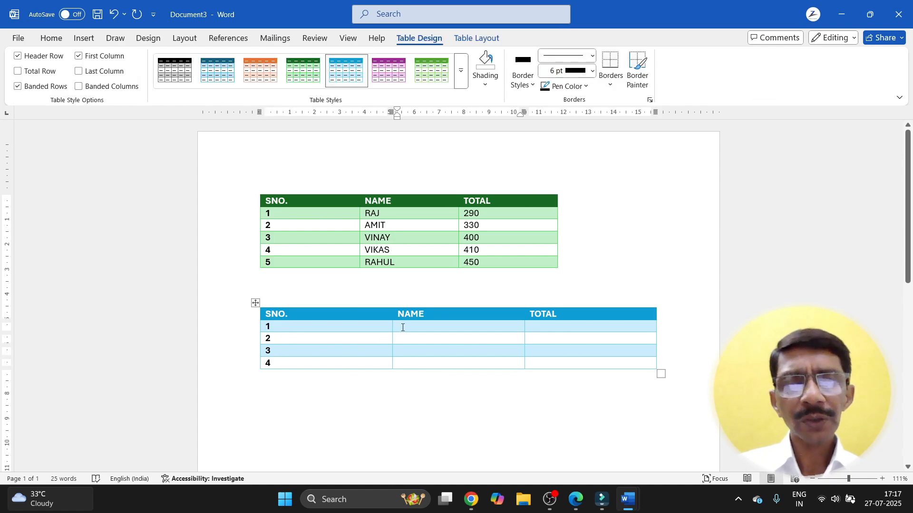
text(RAJ)
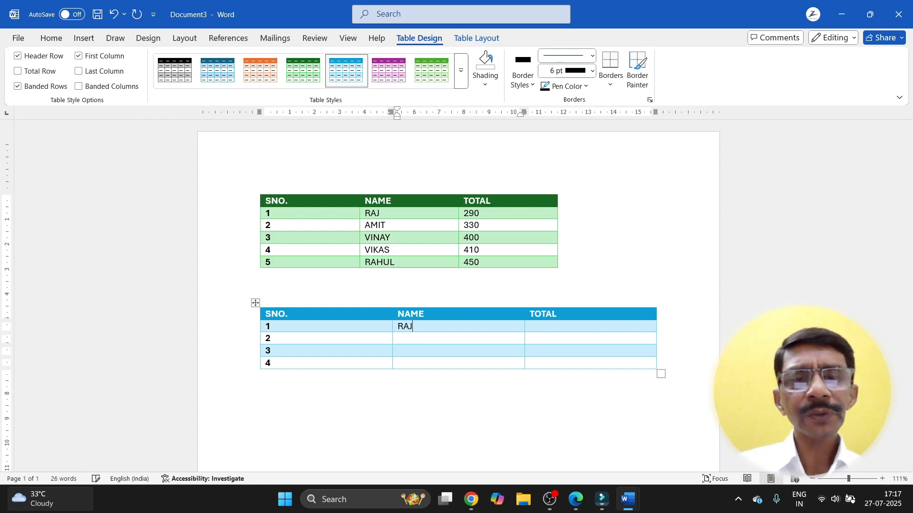
key(Down)
text(AI)
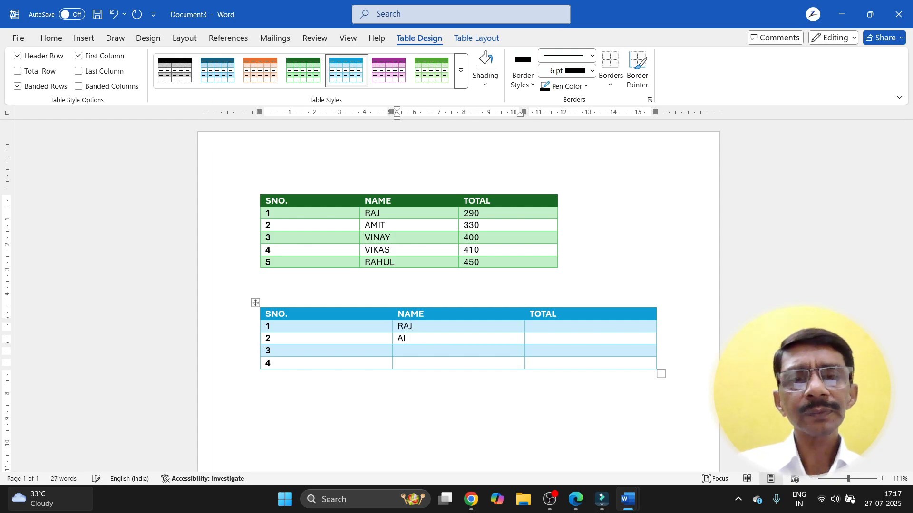
key(BackSpace)
text(MIT)
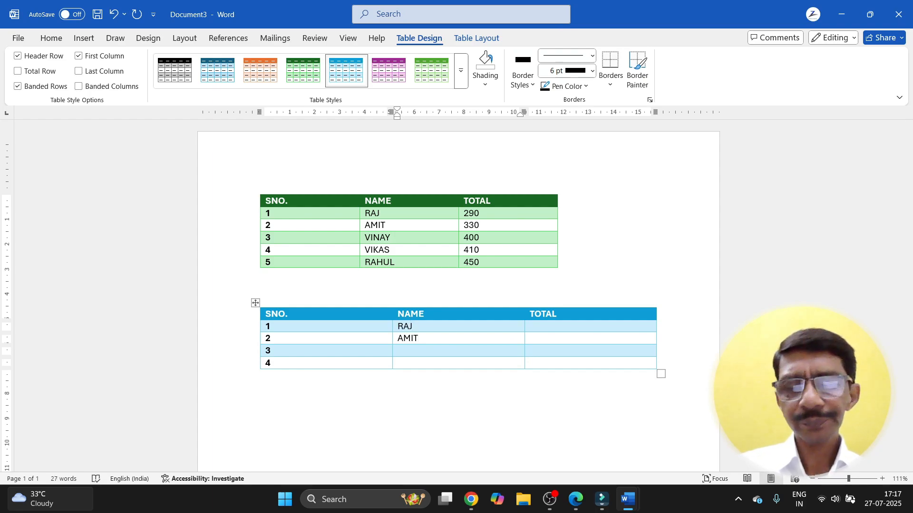
key(Down)
text(VINAY)
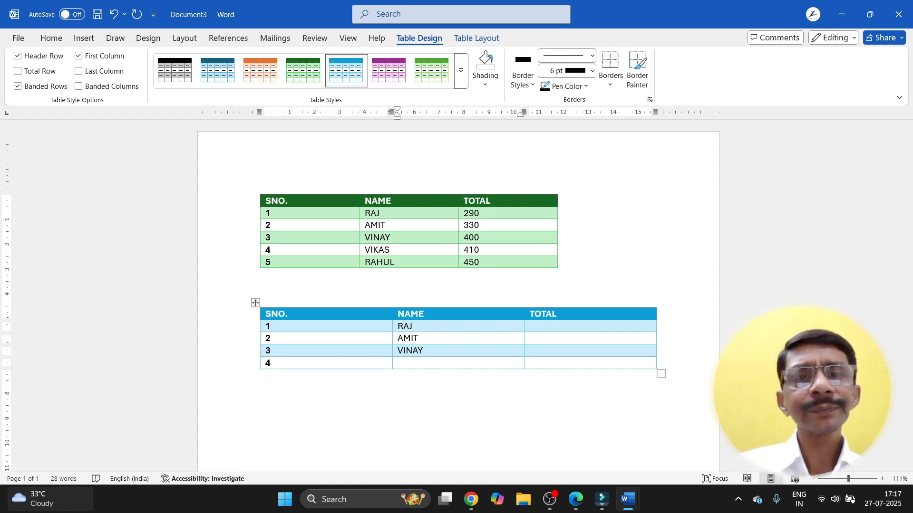
text(A)
text(AHUL)
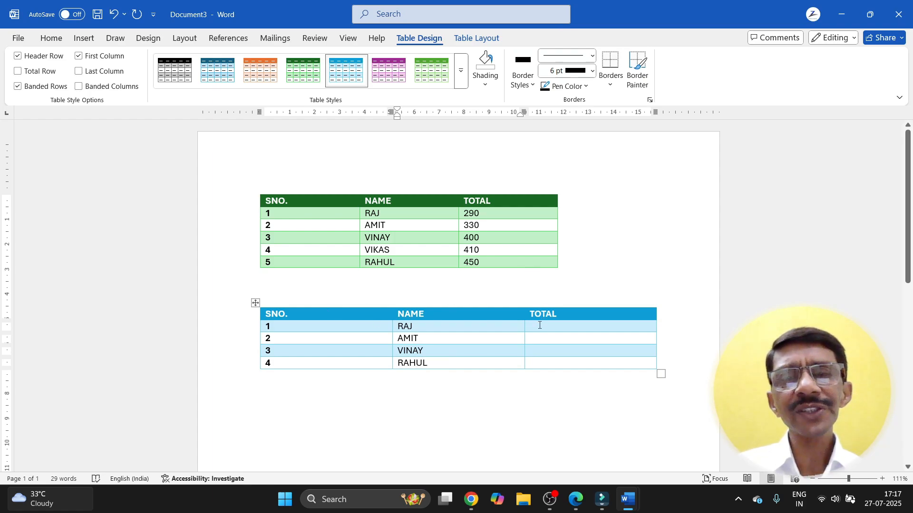
Step: Delete the entire blue table
click(255, 302)
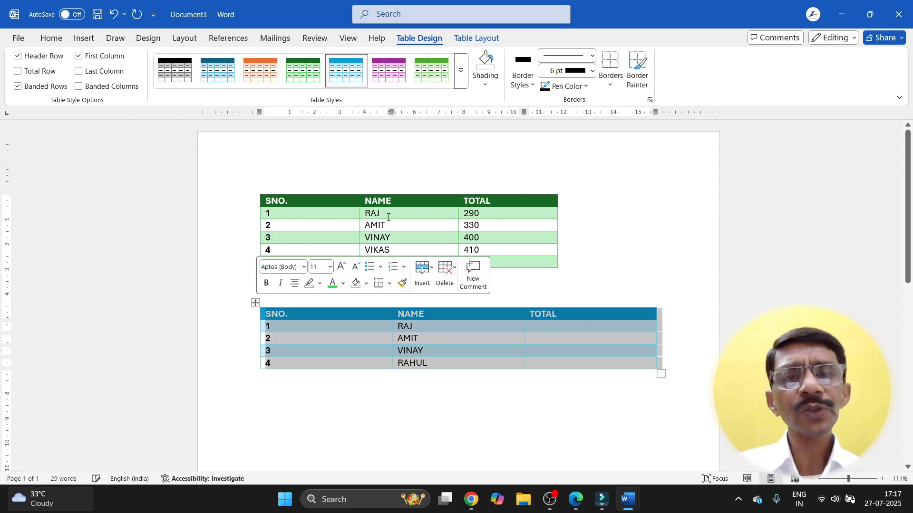
click(445, 272)
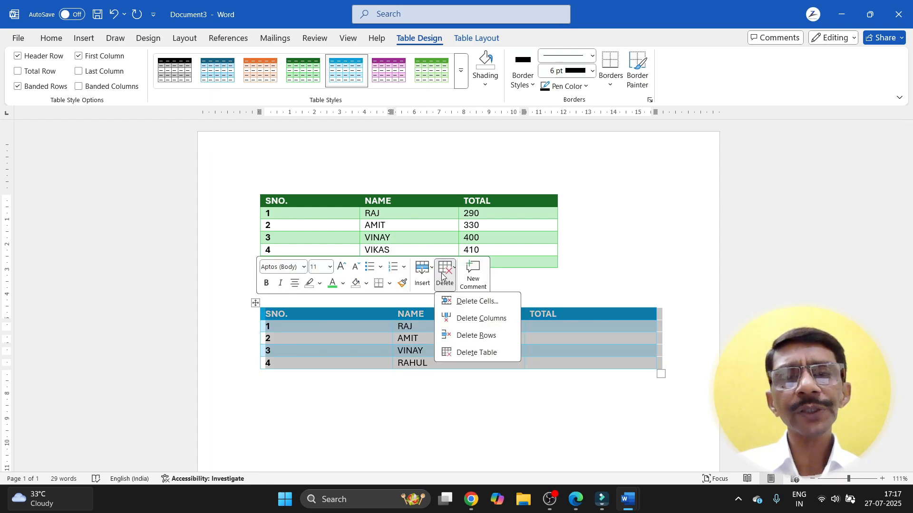
click(457, 350)
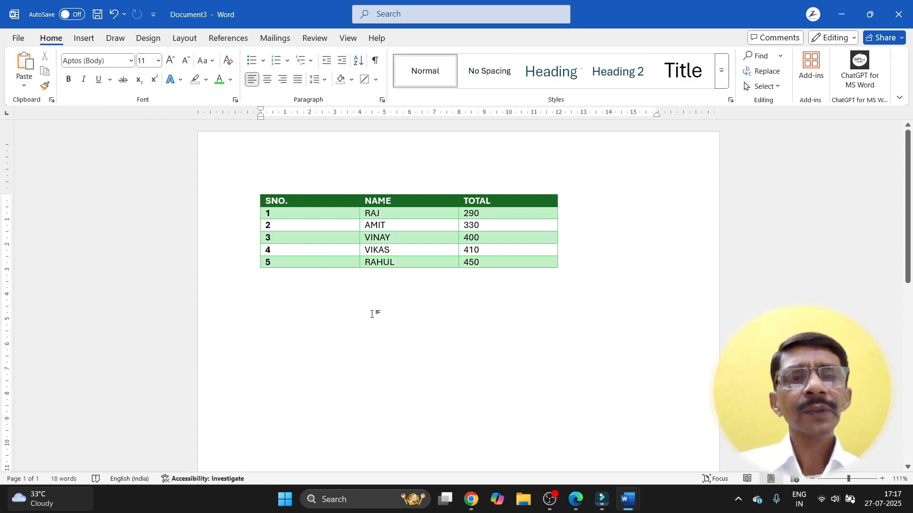
Step: Sort the green table by TOTAL, descending, keeping SNO. as the secondary sort column
click(255, 190)
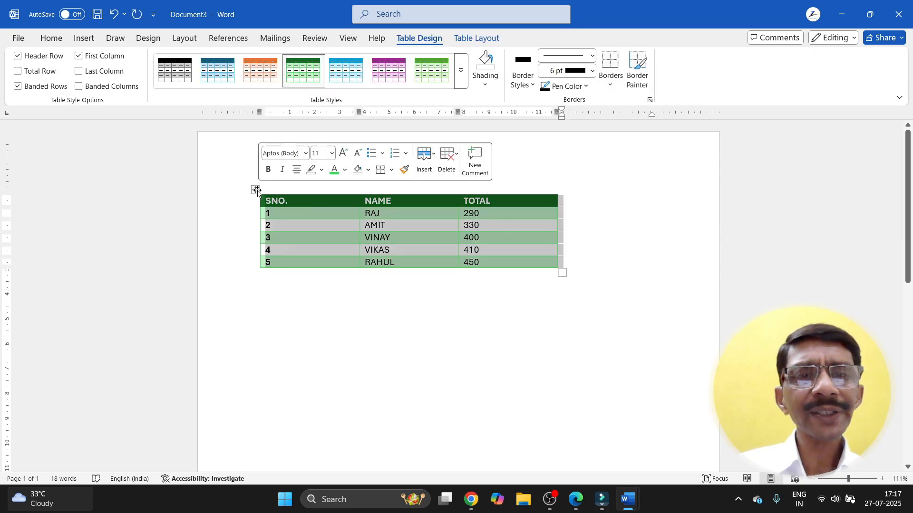
click(55, 40)
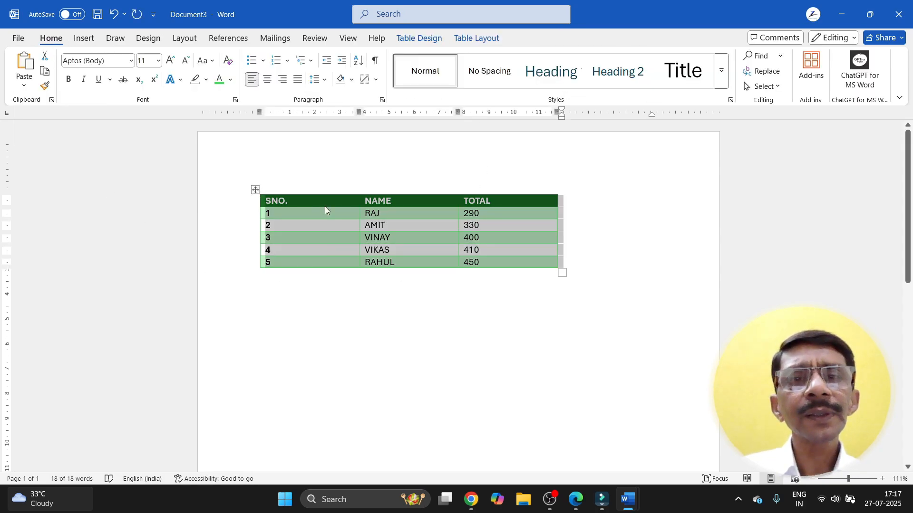
click(359, 60)
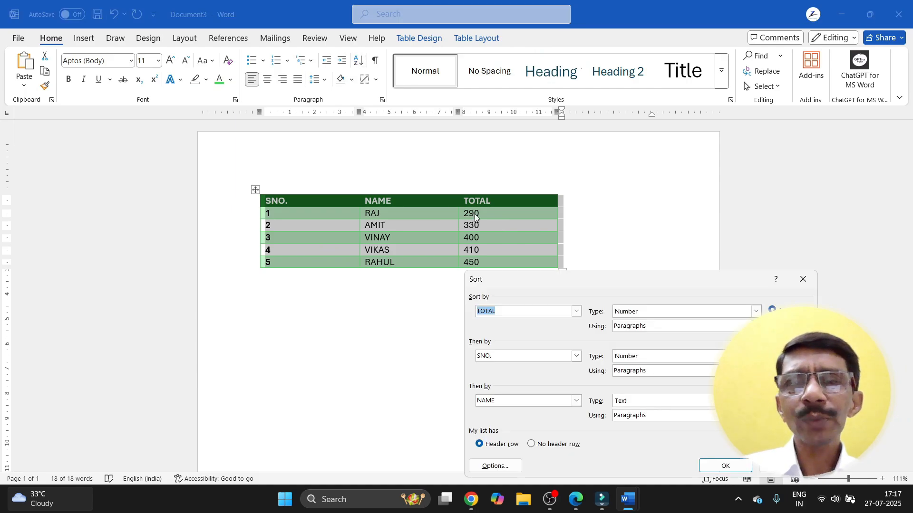
drag(662, 281, 743, 131)
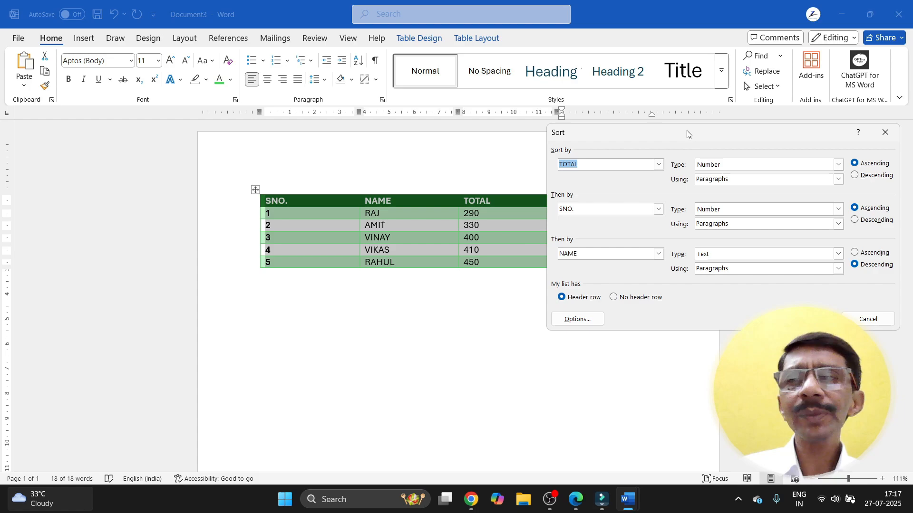
drag(687, 134, 683, 135)
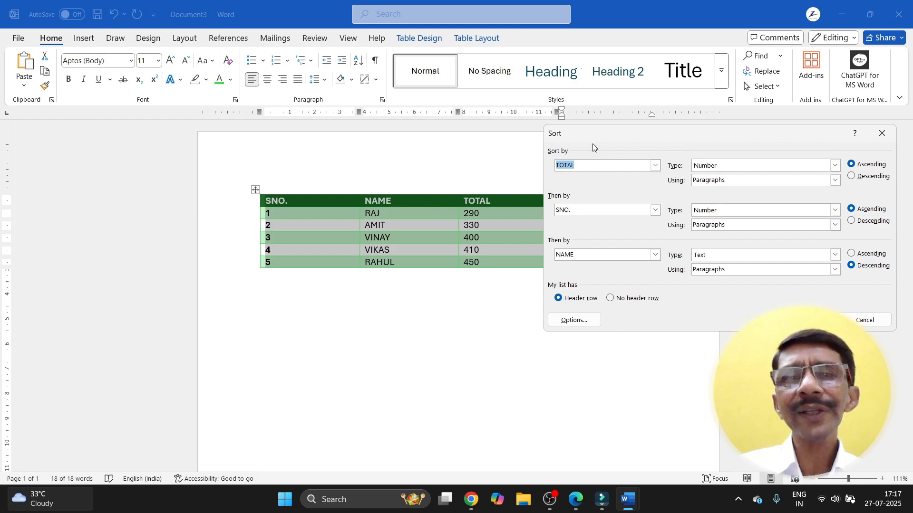
drag(644, 138, 406, 283)
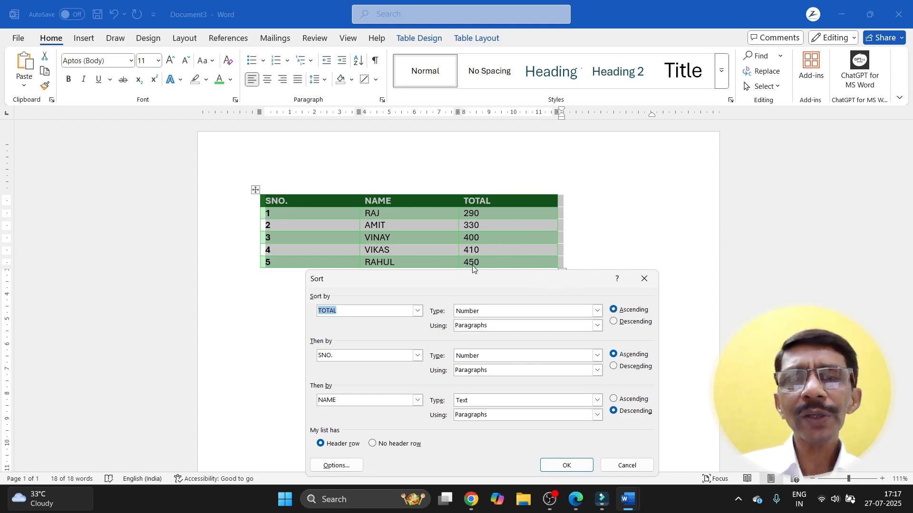
click(613, 322)
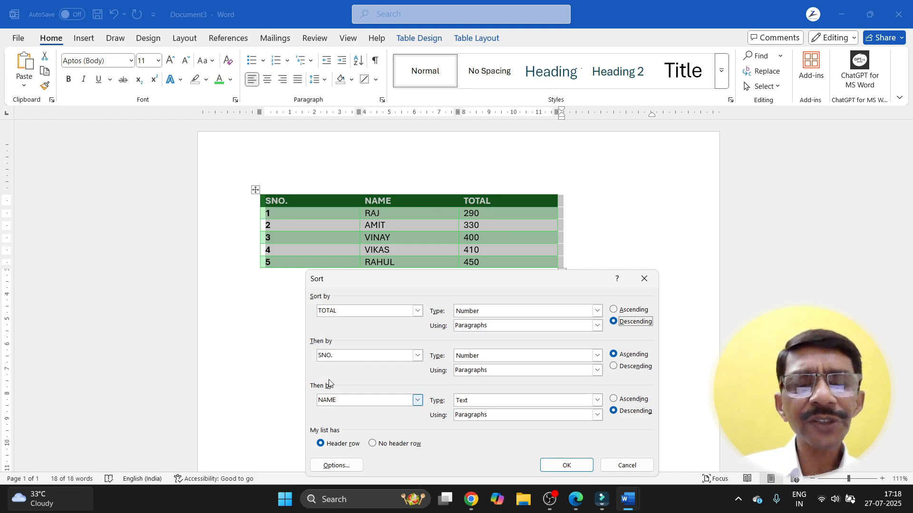
click(418, 357)
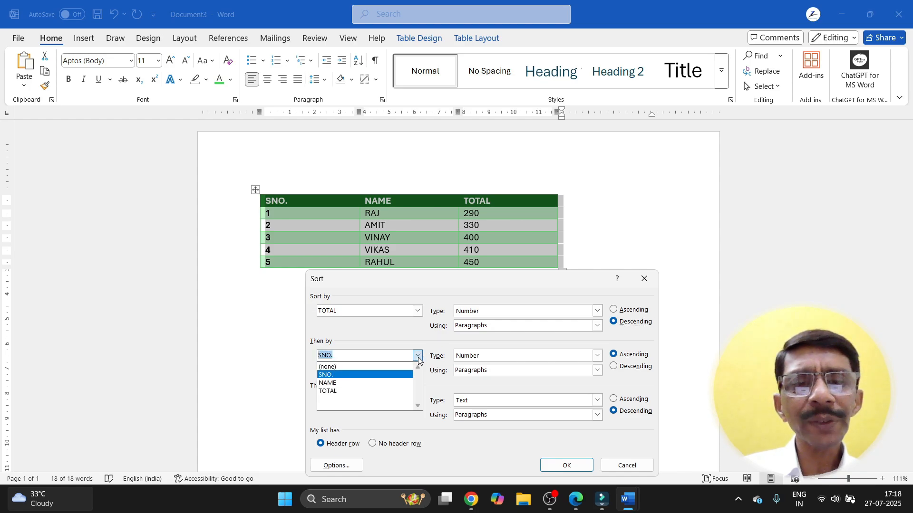
click(353, 379)
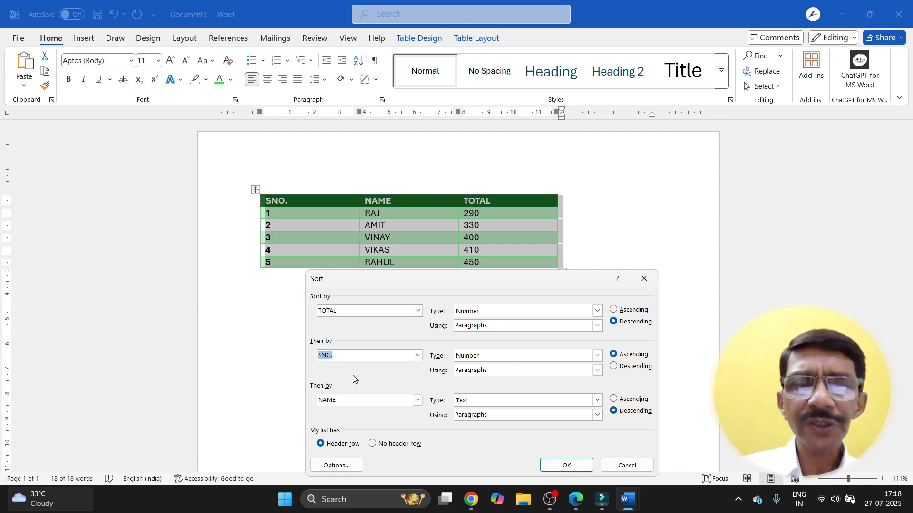
drag(459, 282, 537, 285)
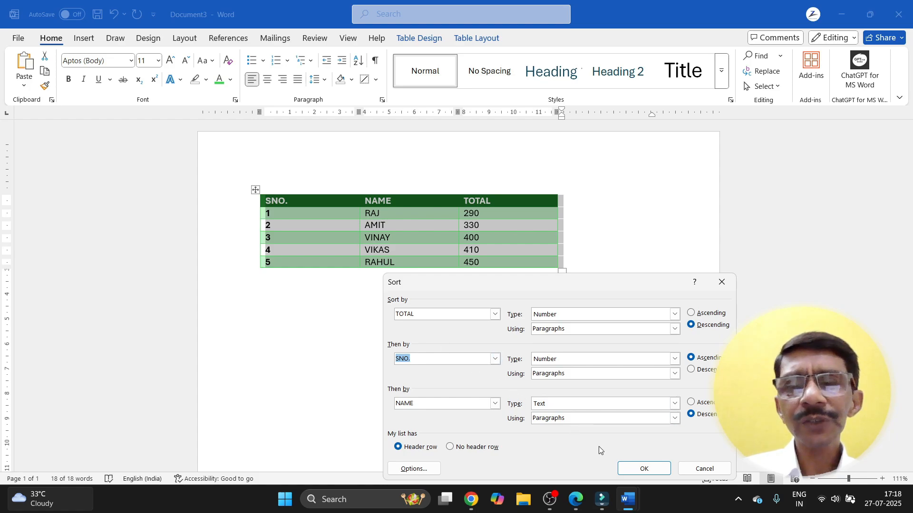
click(640, 468)
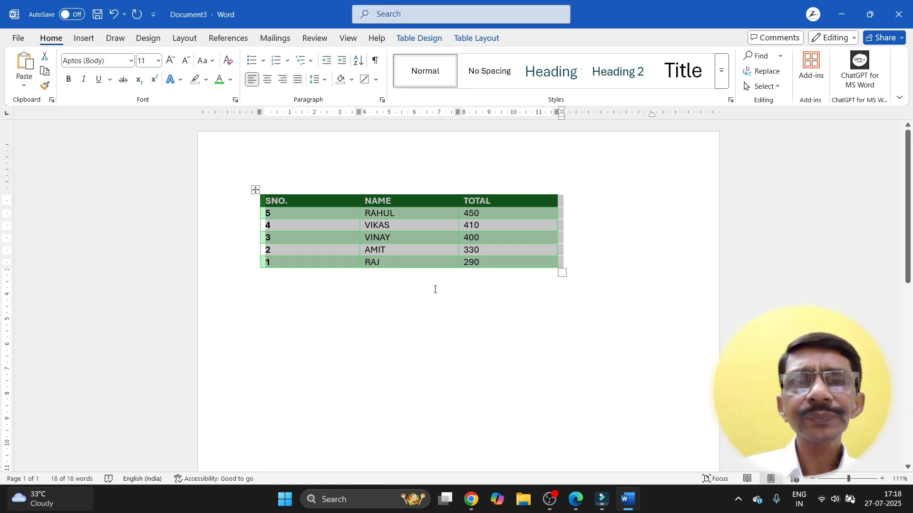
Step: Re-sort the table by SNO. in ascending order, 1 to 5
click(433, 288)
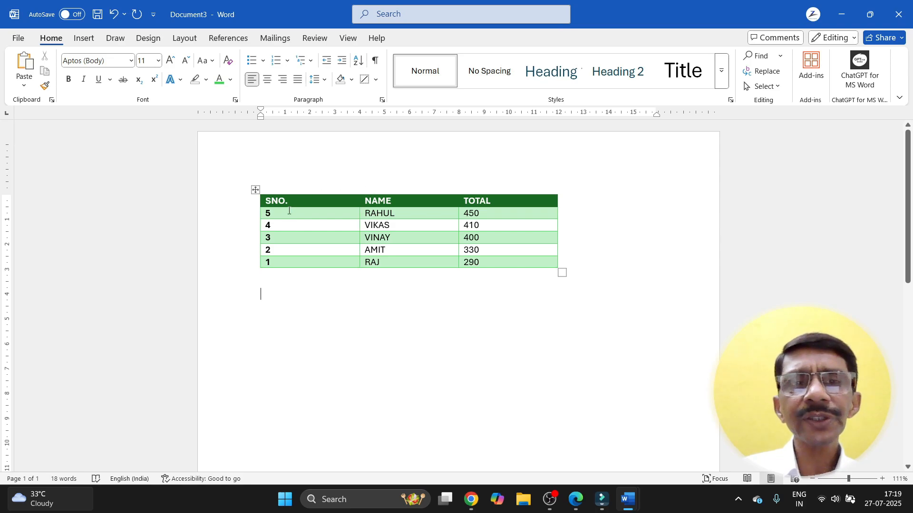
click(256, 190)
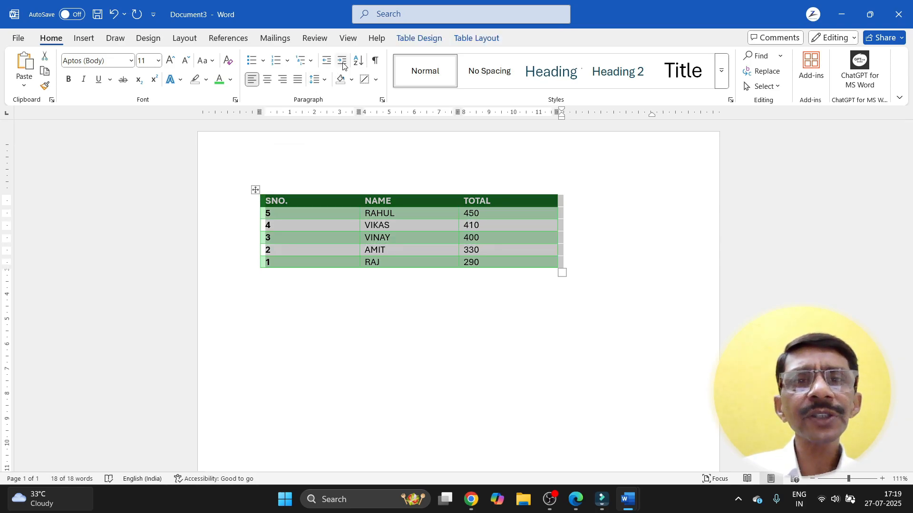
click(358, 60)
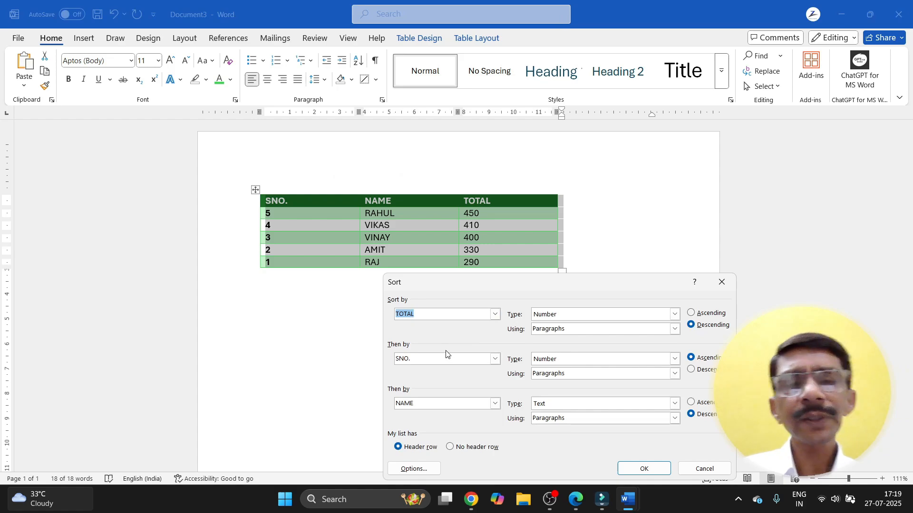
click(495, 314)
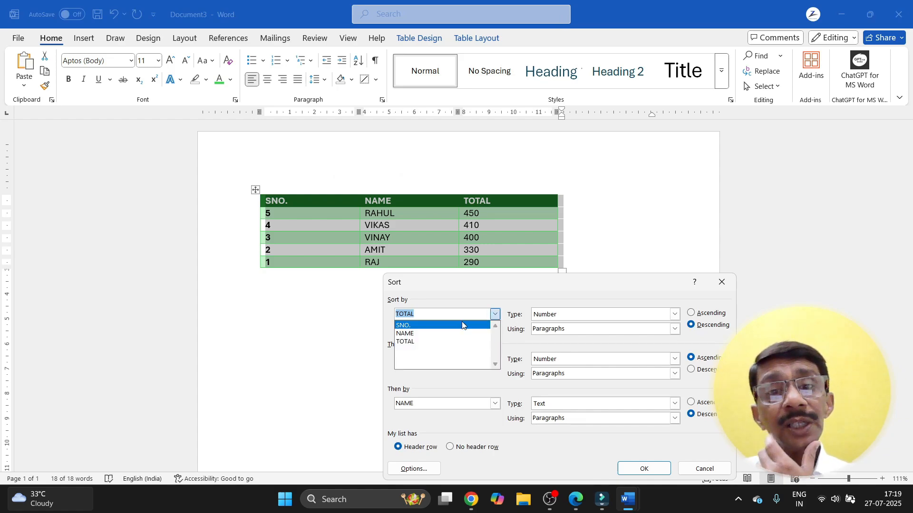
click(412, 324)
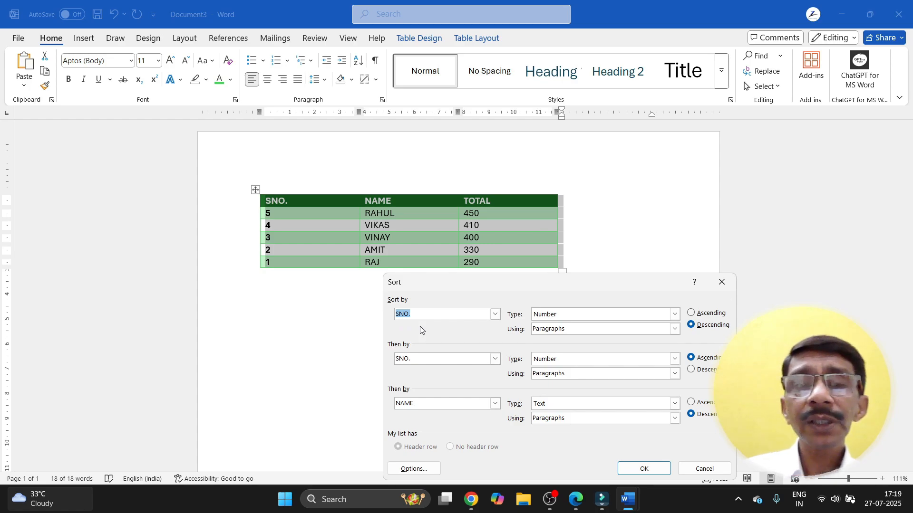
click(691, 312)
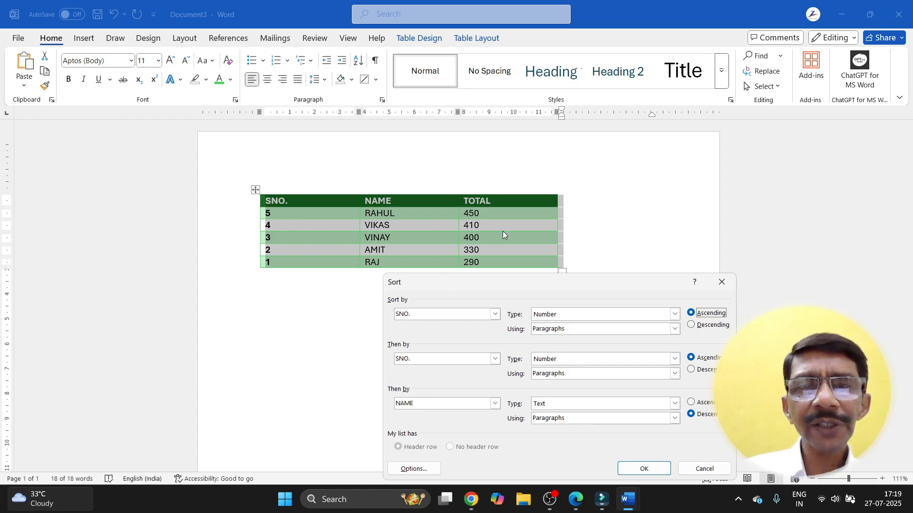
click(644, 469)
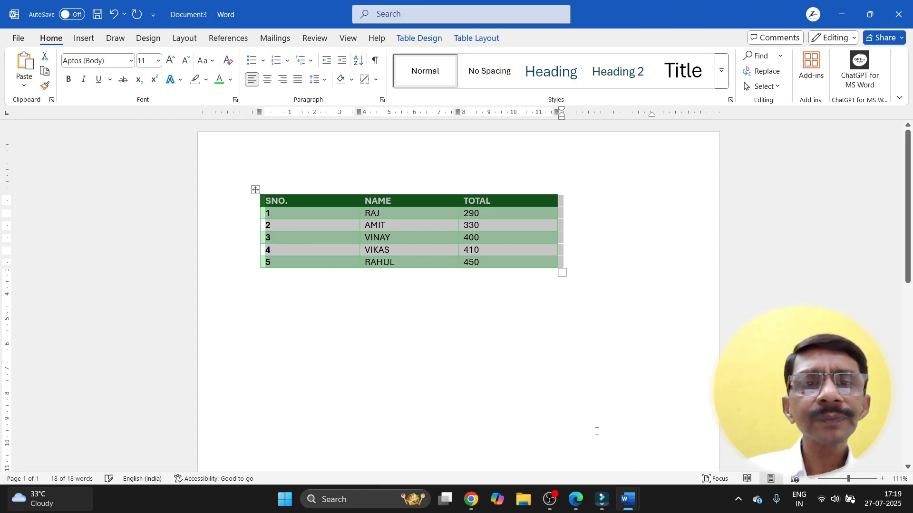
click(359, 60)
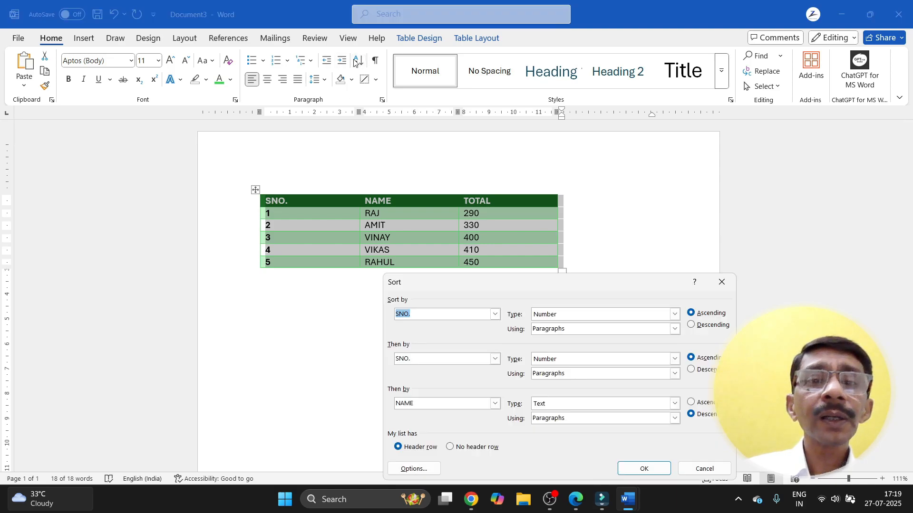
Step: Sort the table rows alphabetically by the NAME column and deselect the table
click(498, 320)
click(428, 336)
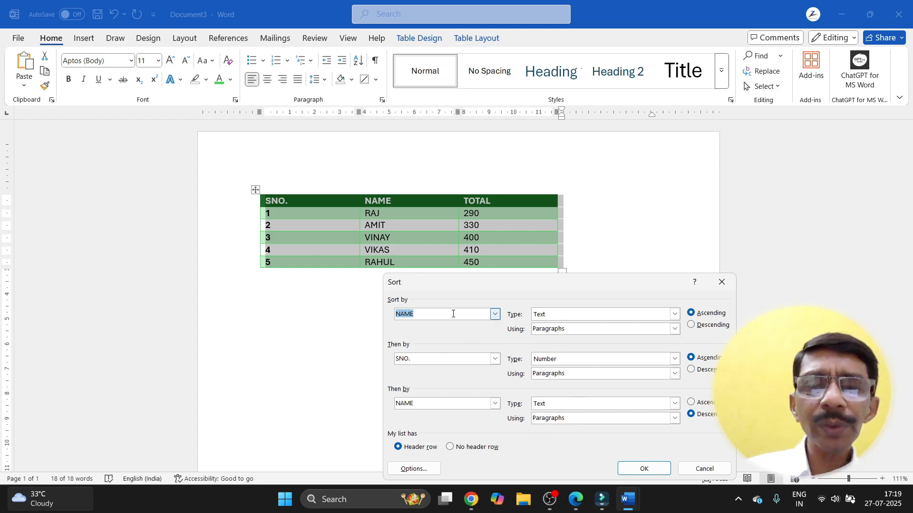
click(635, 469)
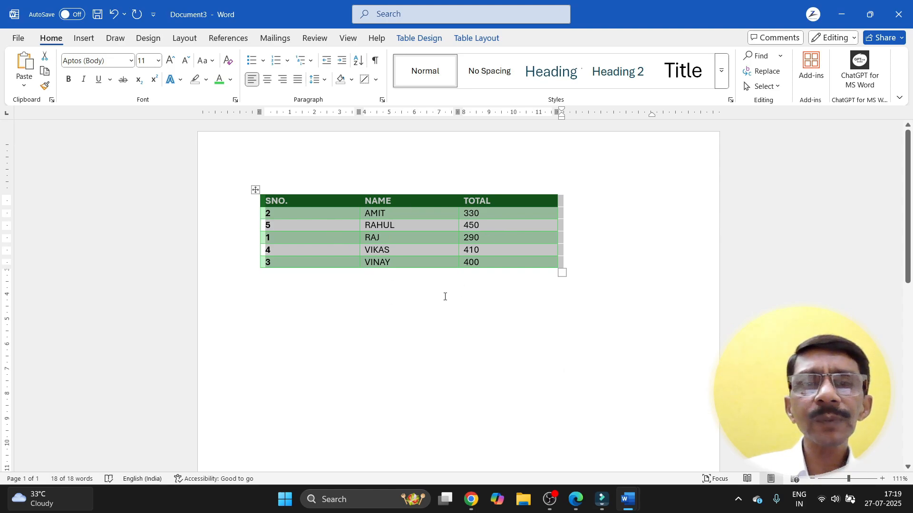
click(380, 302)
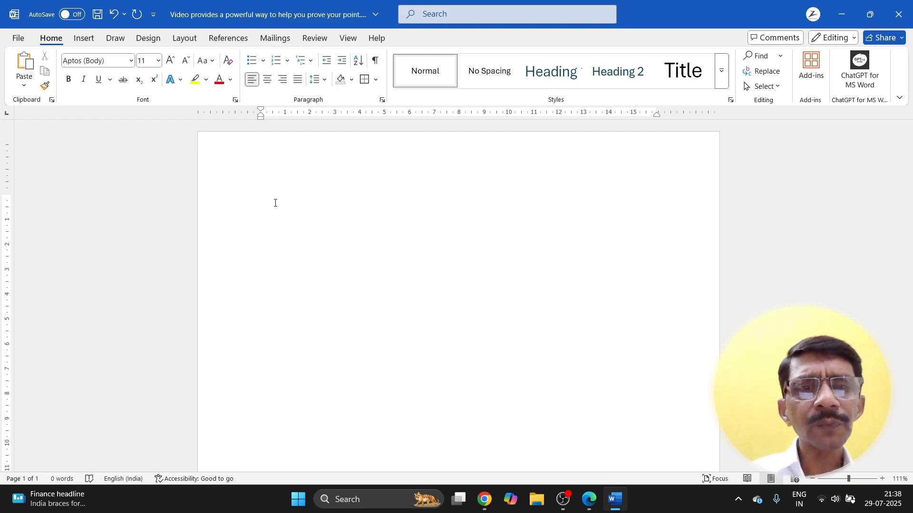
Step: Type 'THIS IS MS WORD 24' and 'this is ms word 24' on two lines, then zoom in
text(THIS )
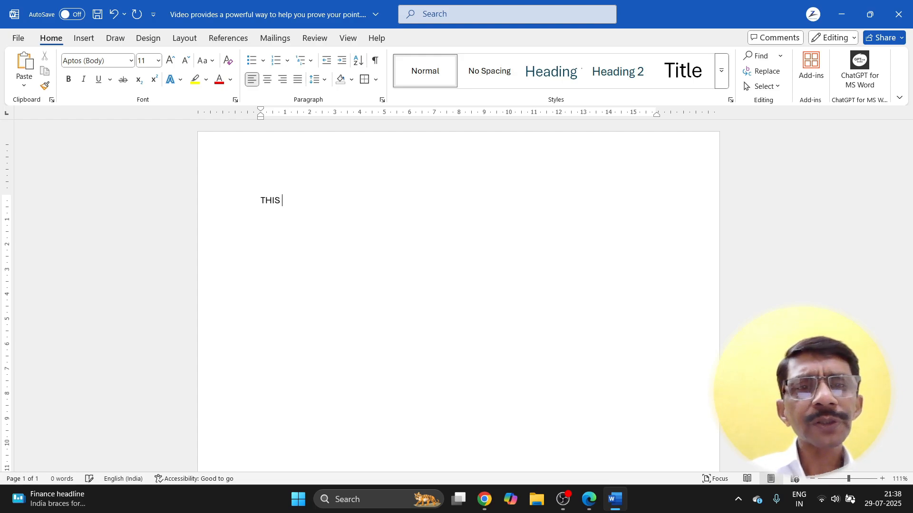
text(IS MS WORD )
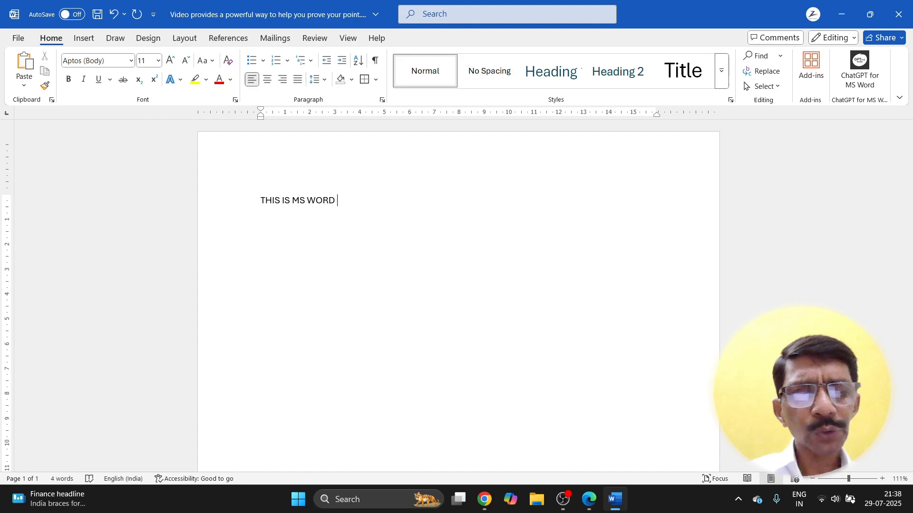
text(24)
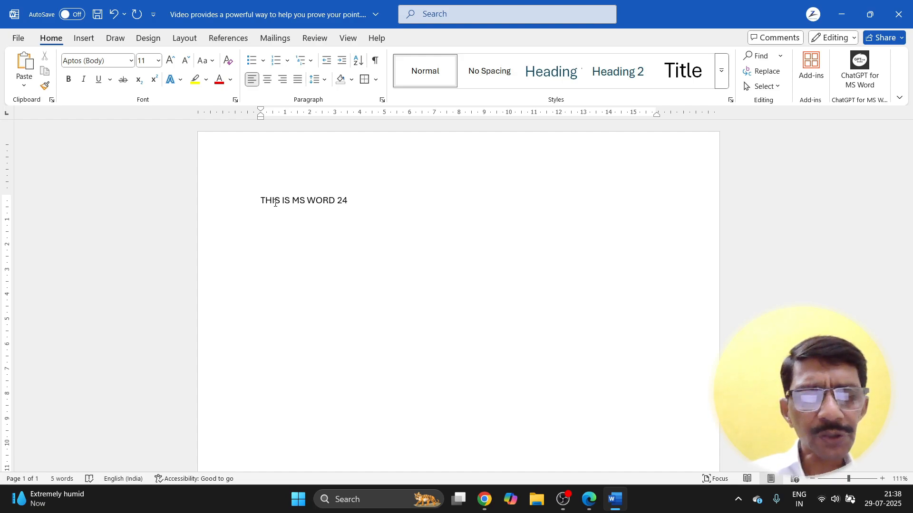
text(thi)
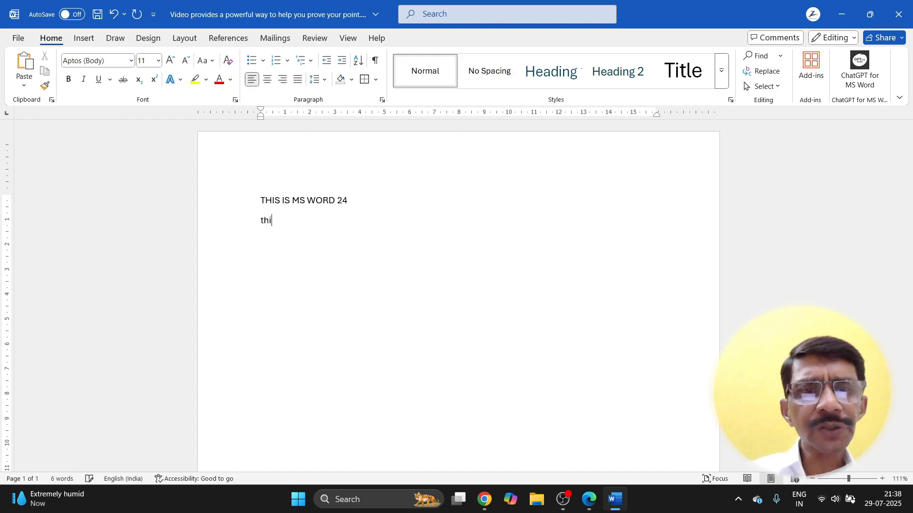
text(s is ms )
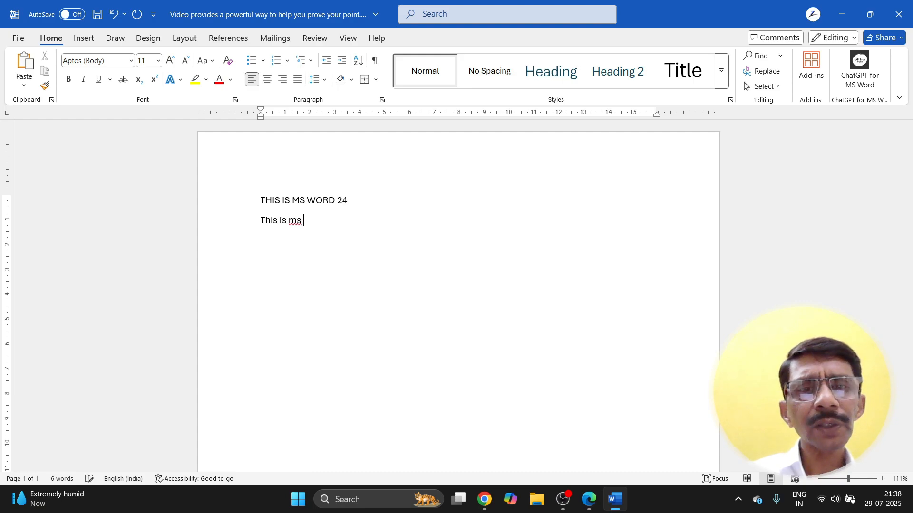
text(word 24)
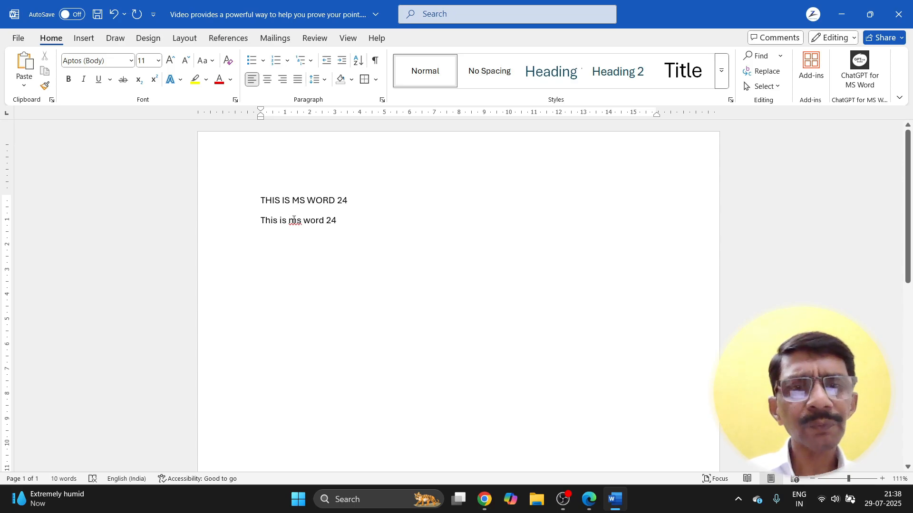
scroll(293, 221, up, 5)
scroll(293, 220, up, 3)
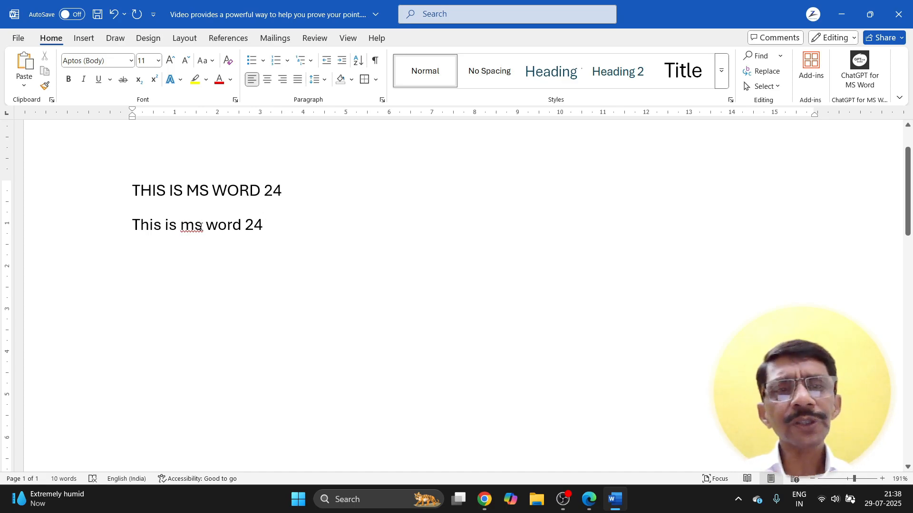
click(202, 226)
key(BackSpace)
key(BackSpace)
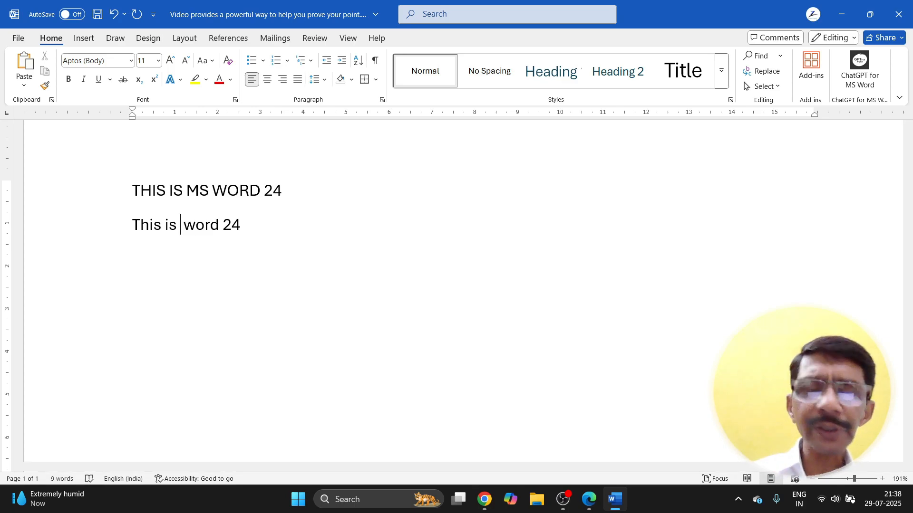
text(ms)
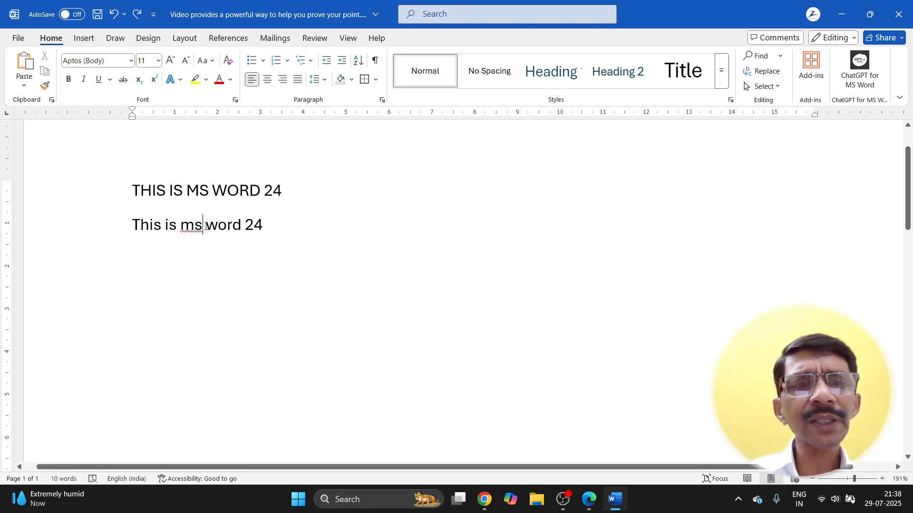
click(265, 226)
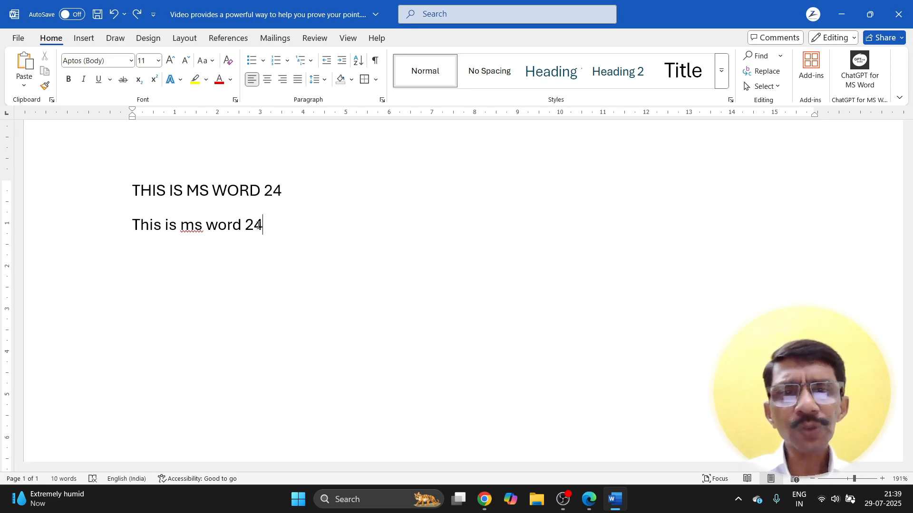
click(19, 40)
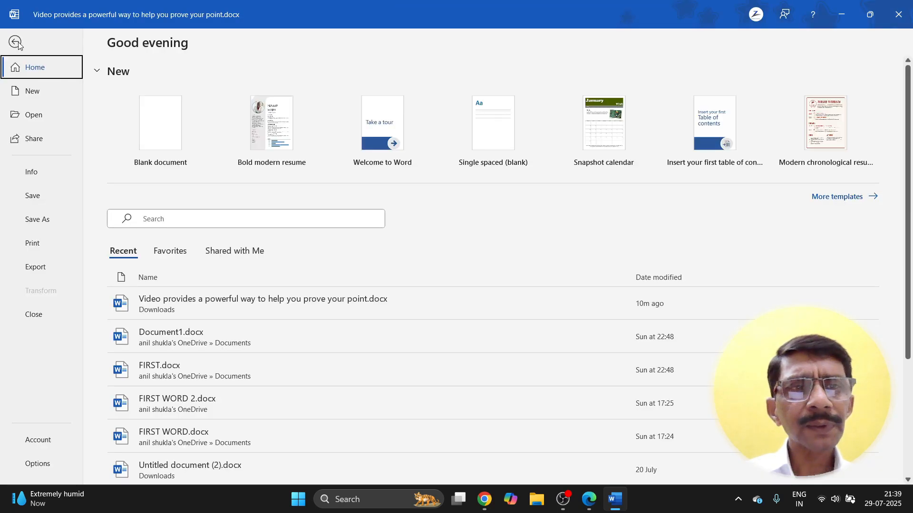
click(29, 245)
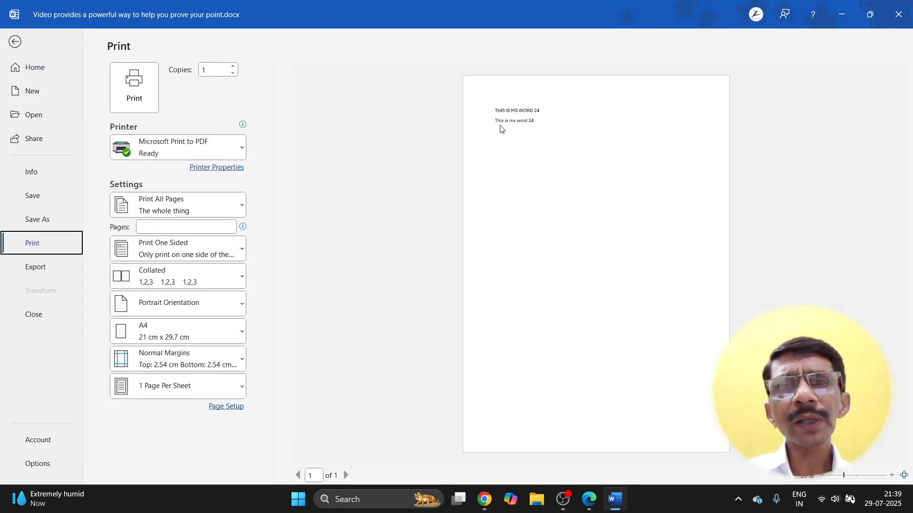
click(570, 126)
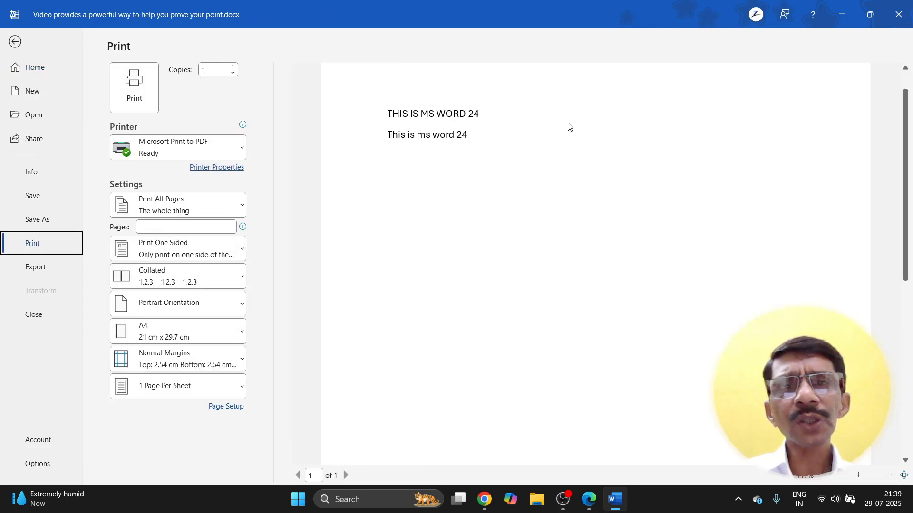
key(Escape)
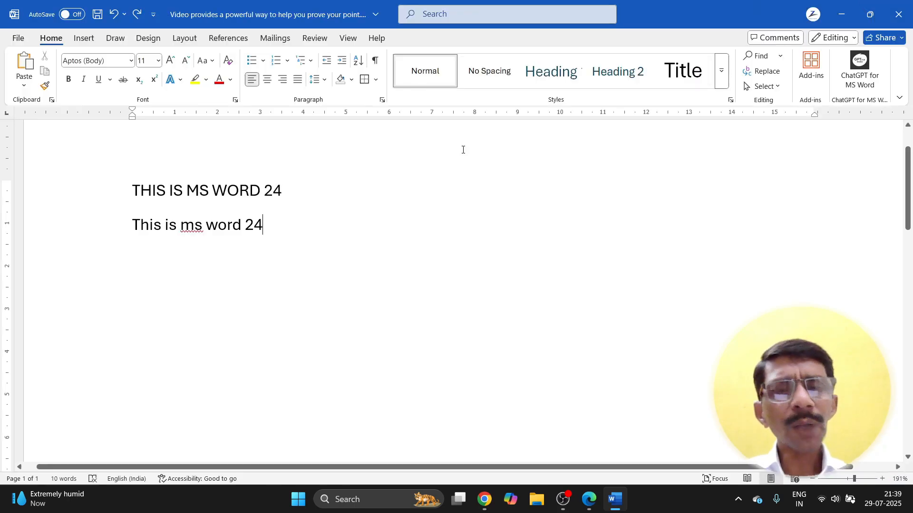
Step: Capitalise 'ms word' to 'MS Word' on the second line
click(204, 224)
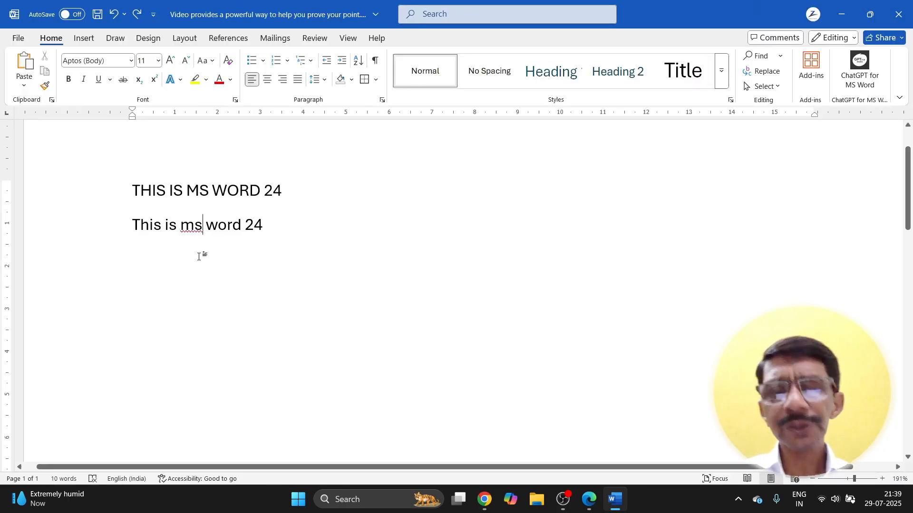
key(BackSpace)
key(BackSpace)
key(BackSpace)
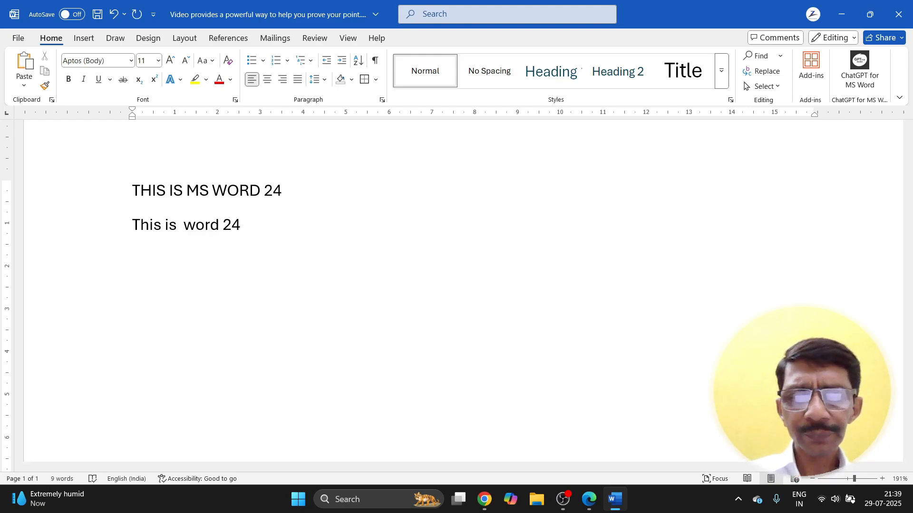
text(MS)
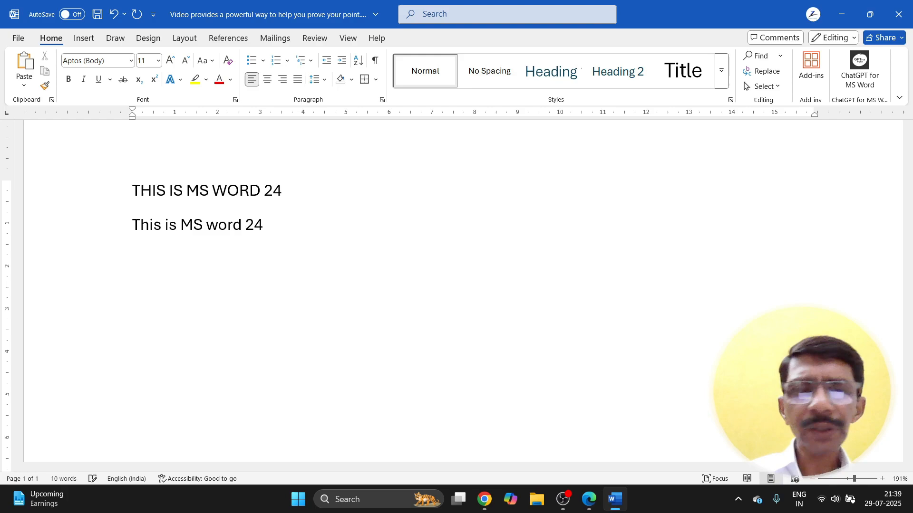
key(Delete)
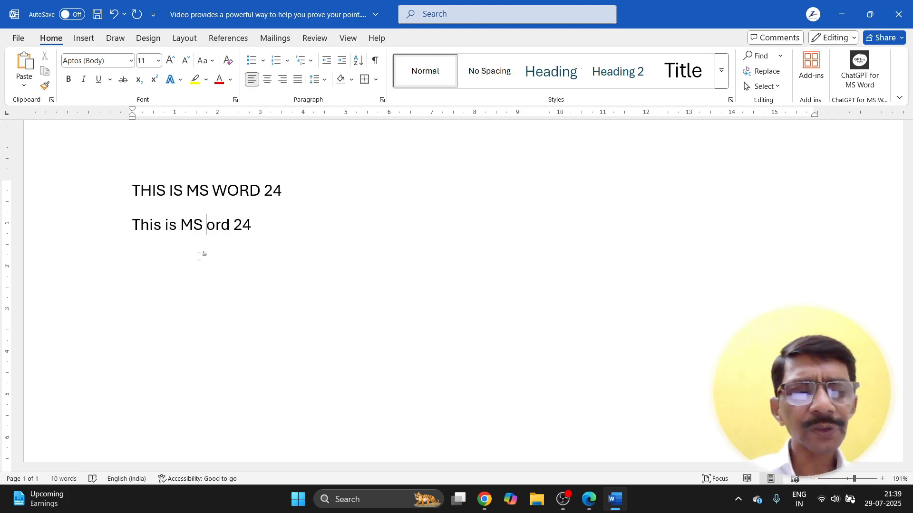
text(W)
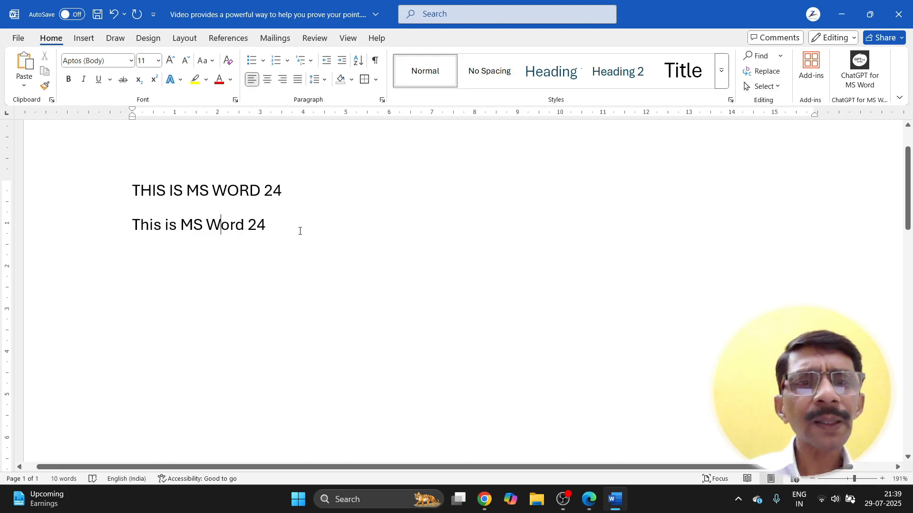
click(281, 226)
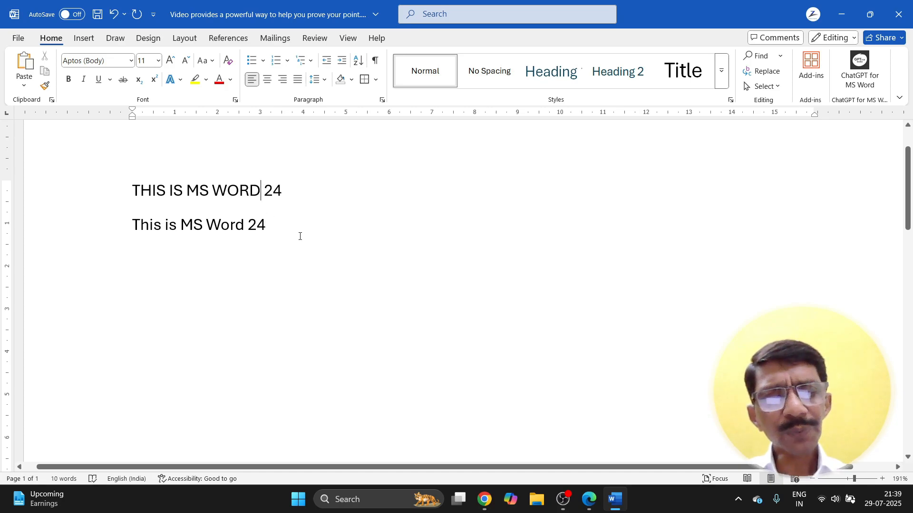
Step: Add 'ERS' to line one's WORDERS and 'ers' to line two's Word, fixing a mistyped 'ER'
text(ERS)
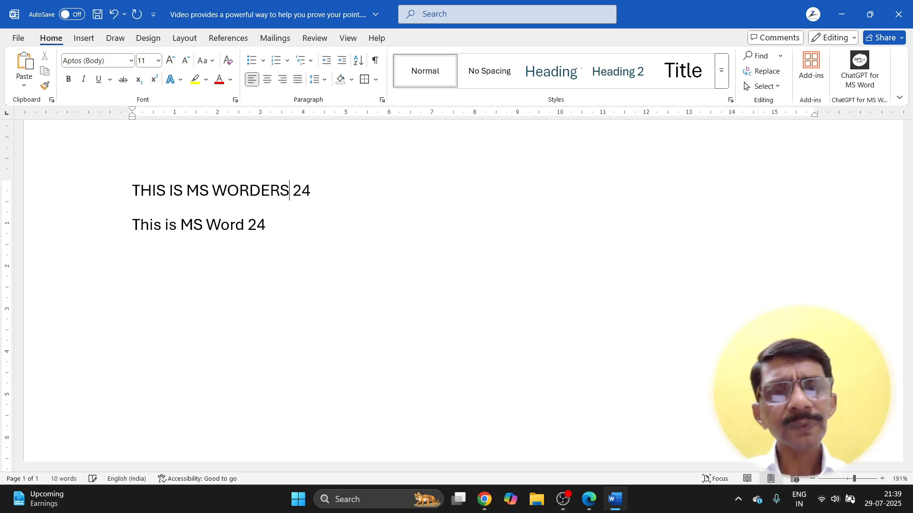
click(261, 241)
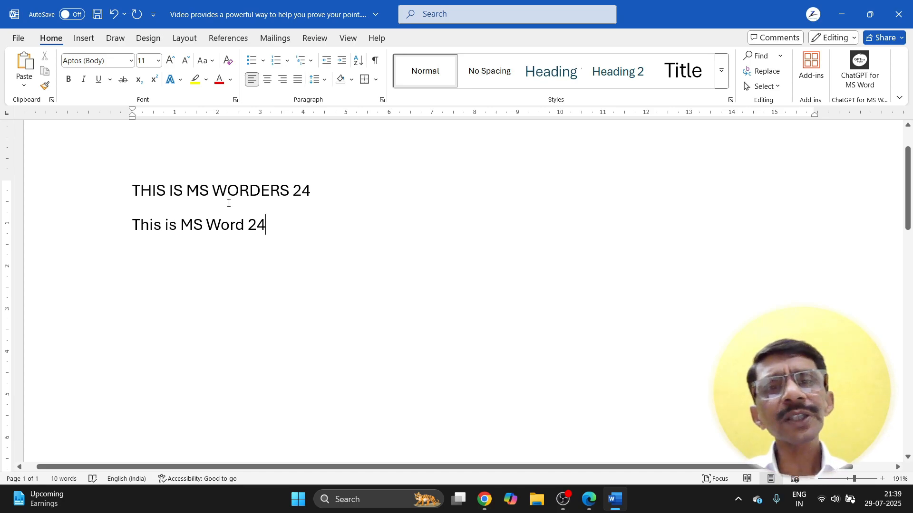
click(288, 191)
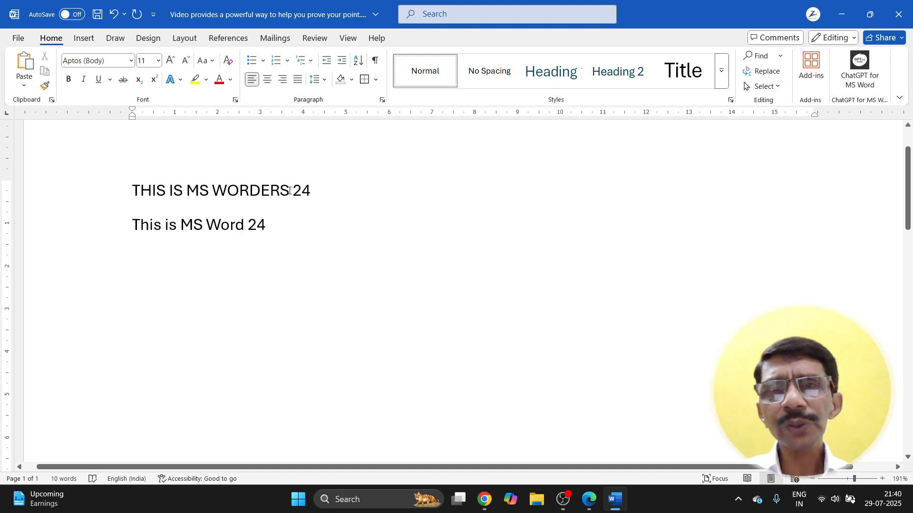
click(246, 225)
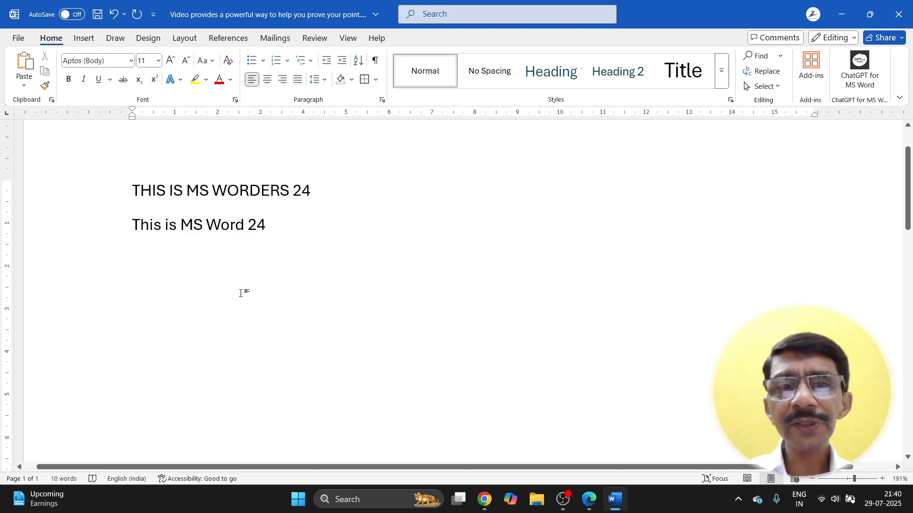
text(ER)
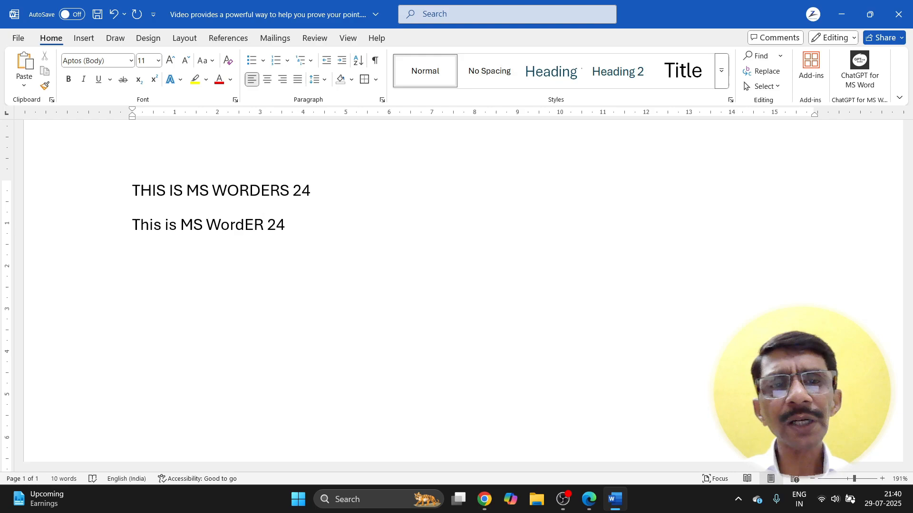
key(BackSpace)
key(BackSpace)
text(ers)
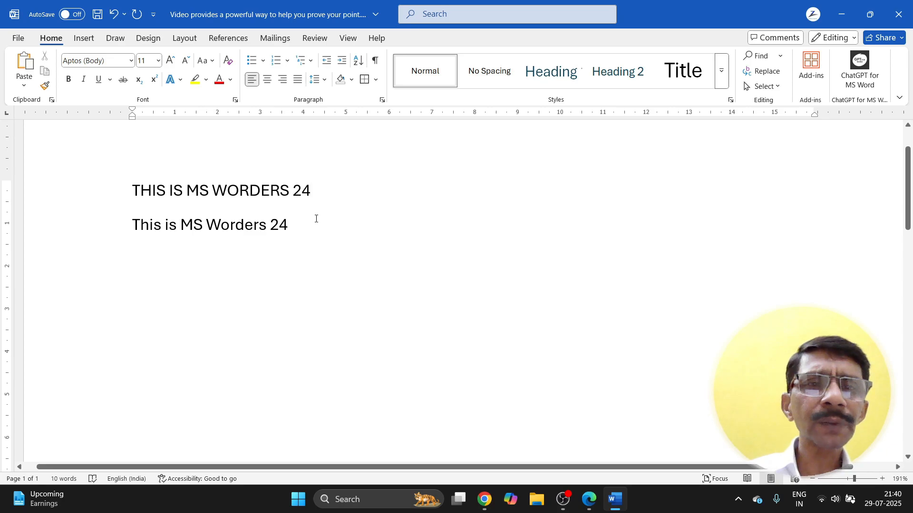
click(302, 230)
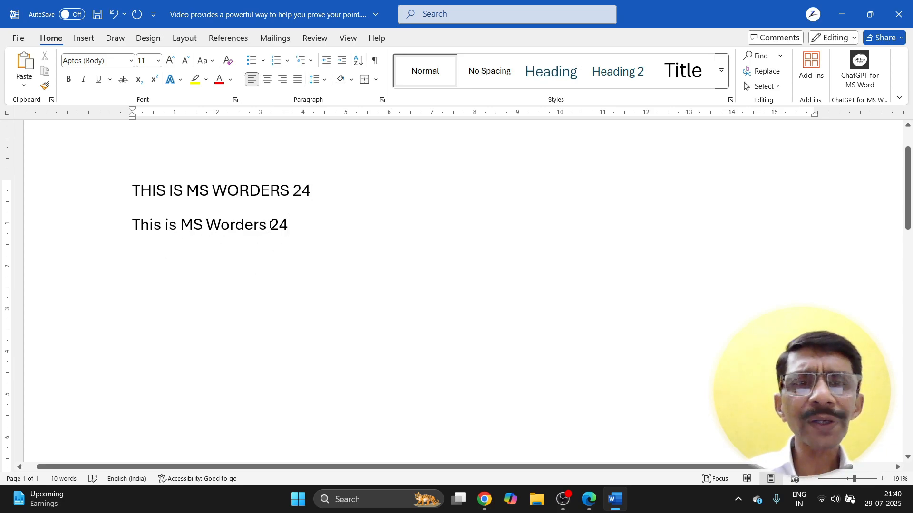
Step: Append 'RT' after WORDERS and 'rt' after Worders, giving WORDERSRT 24 and Wordersrt 24
click(289, 190)
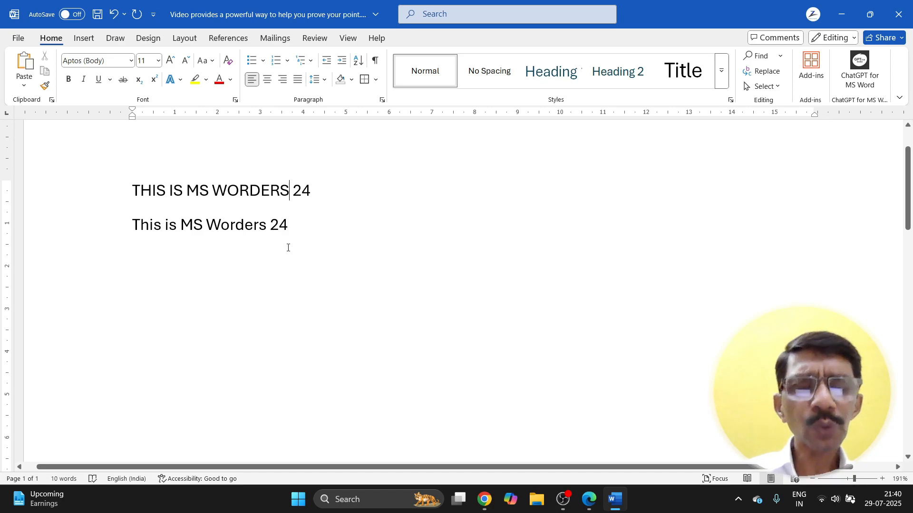
text(rt)
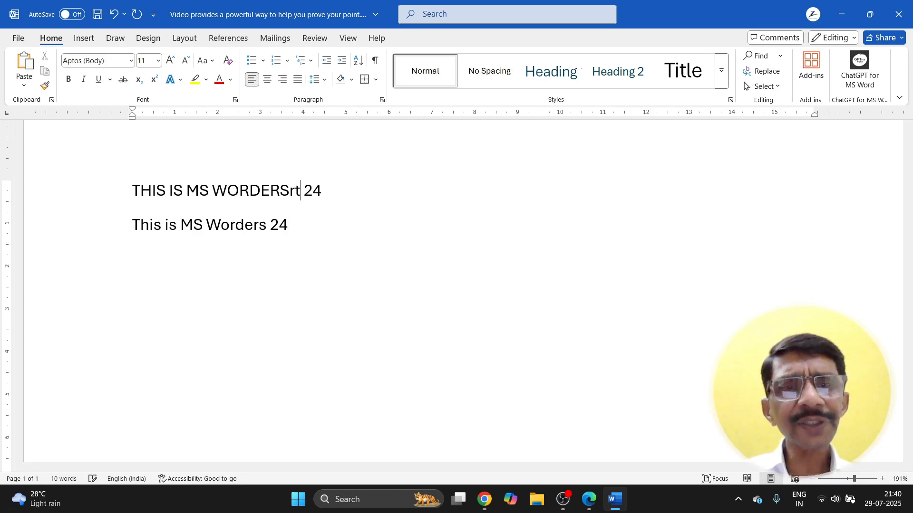
key(BackSpace)
key(BackSpace)
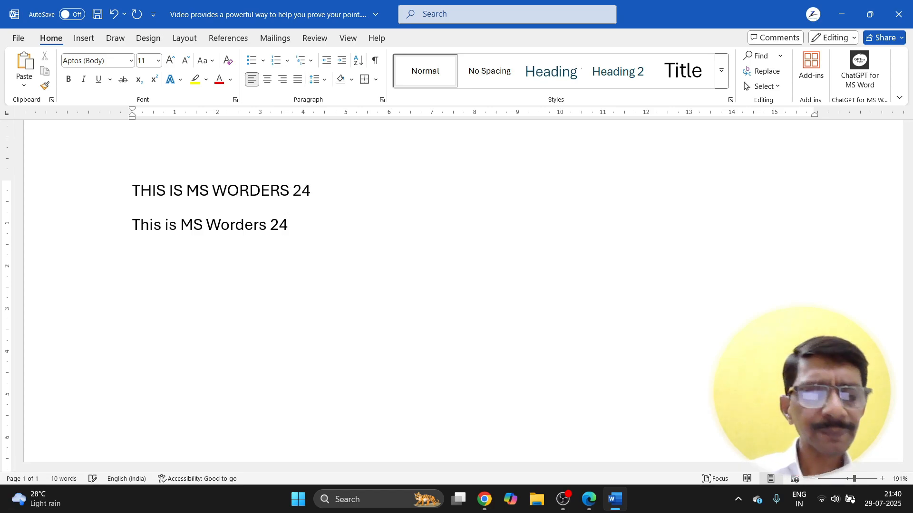
text(RT)
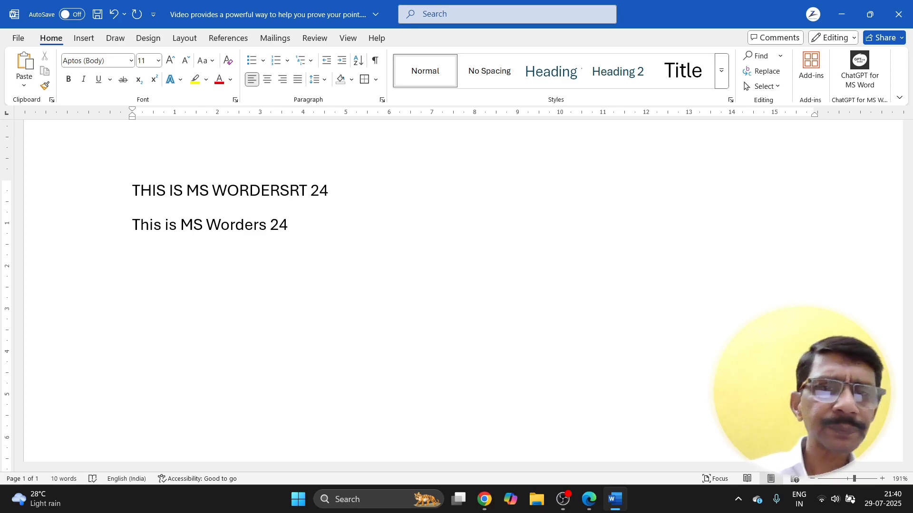
click(372, 199)
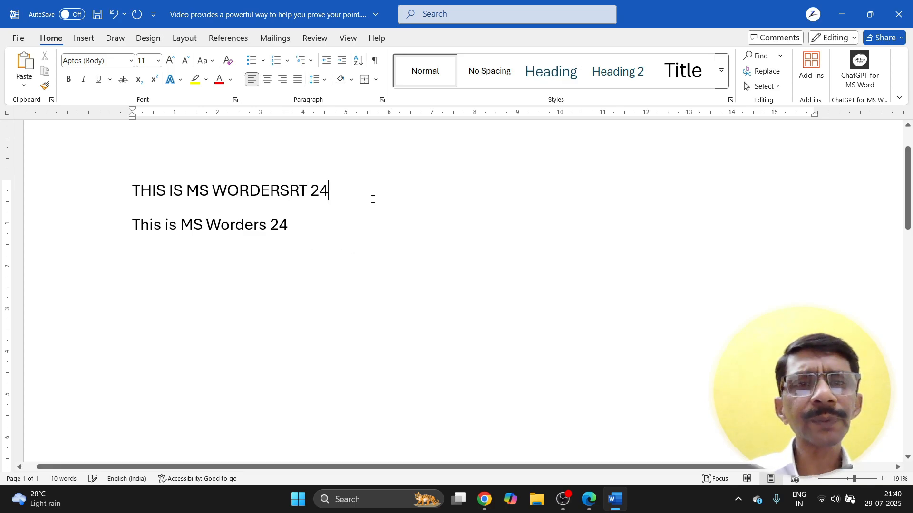
click(266, 225)
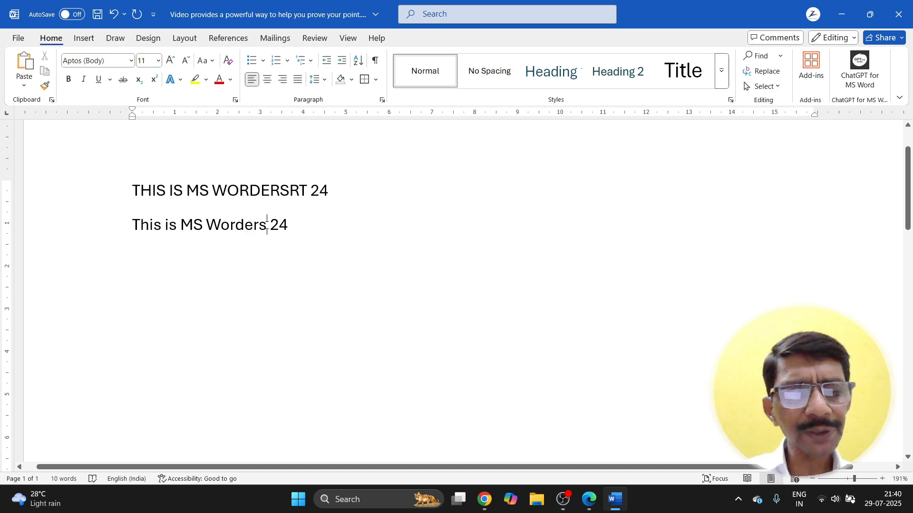
text(rt)
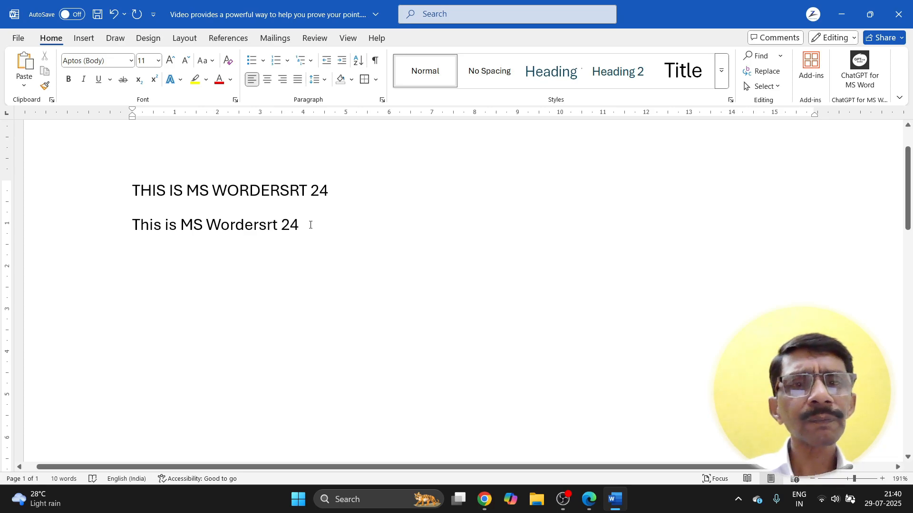
click(310, 224)
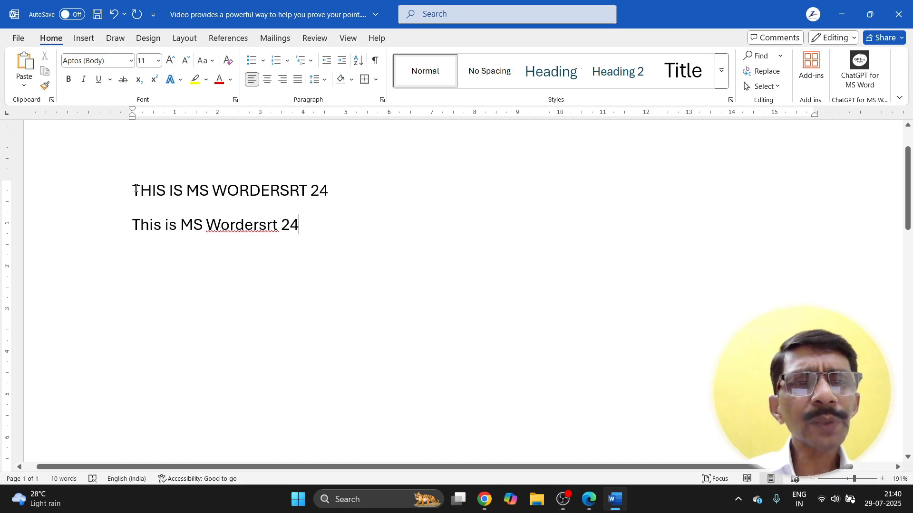
Step: Delete both lines and generate sample paragraphs with =rand()
drag(136, 189, 338, 249)
key(Delete)
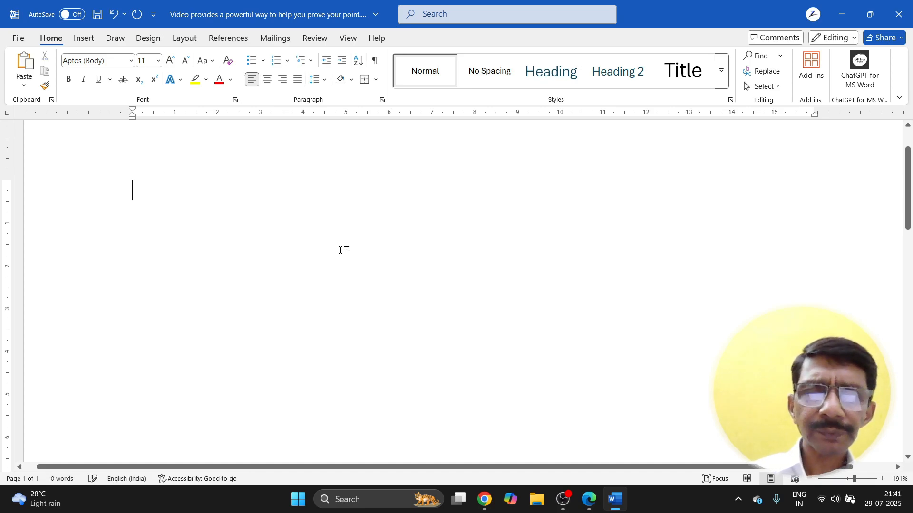
text(=r)
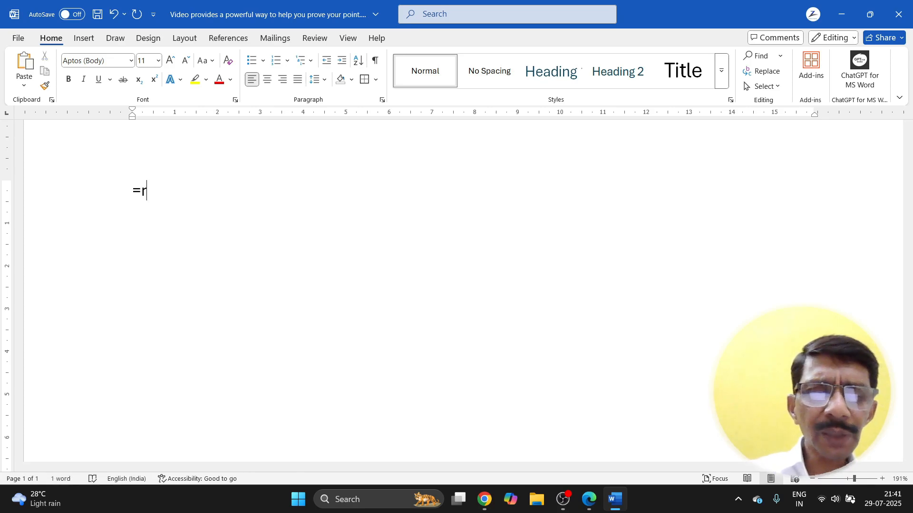
text(and()
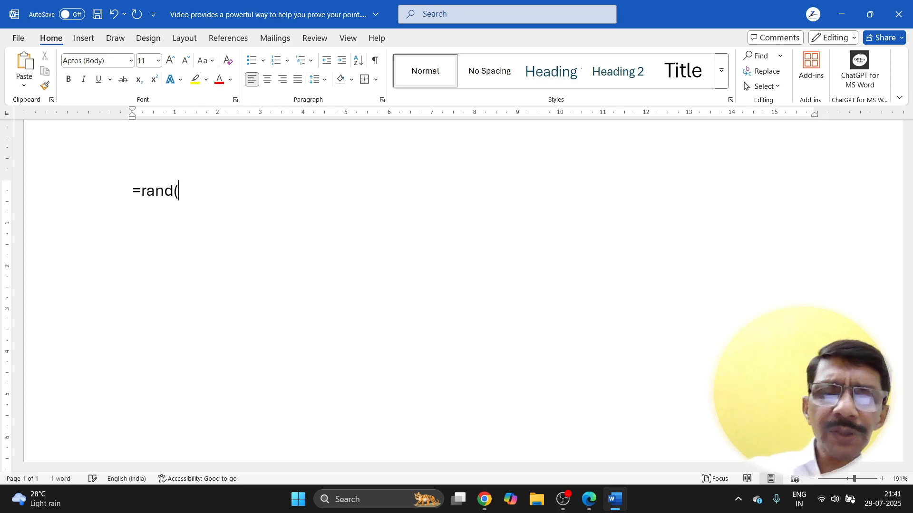
text())
key(Return)
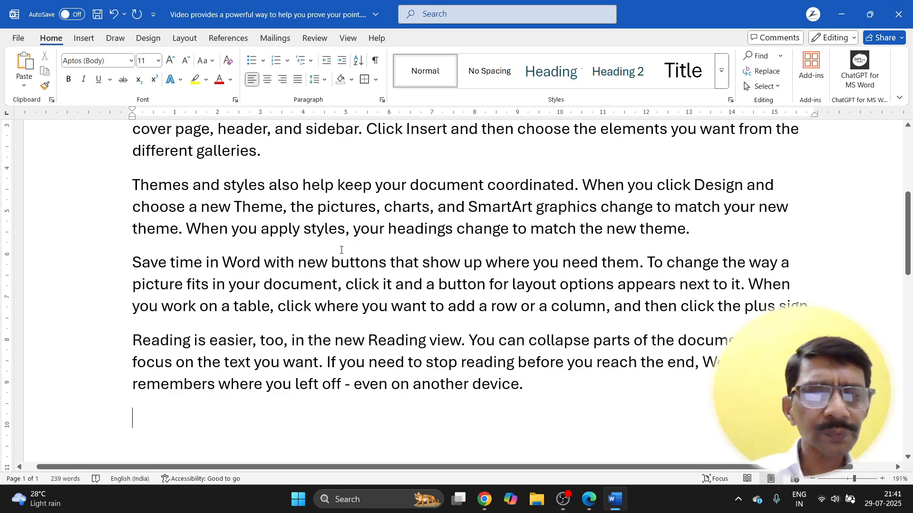
Step: Select the whole second paragraph of the generated sample text
scroll(341, 250, down, 7)
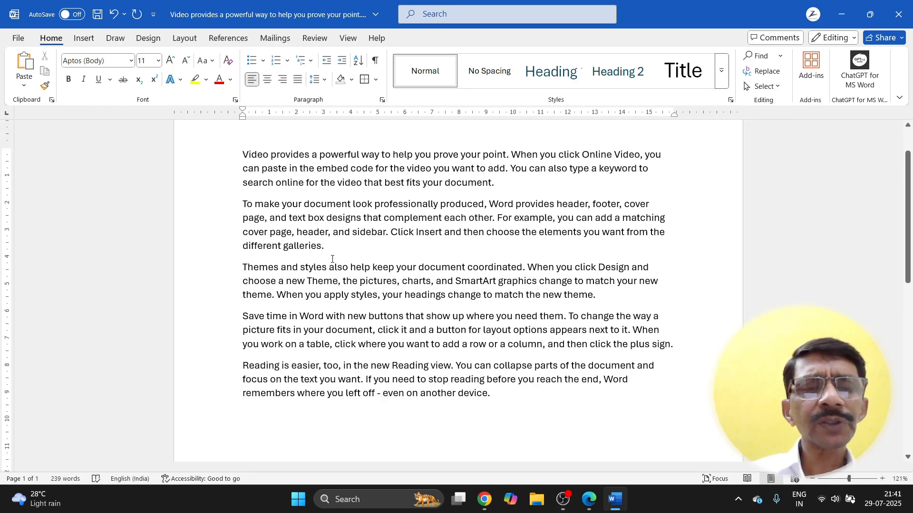
click(495, 182)
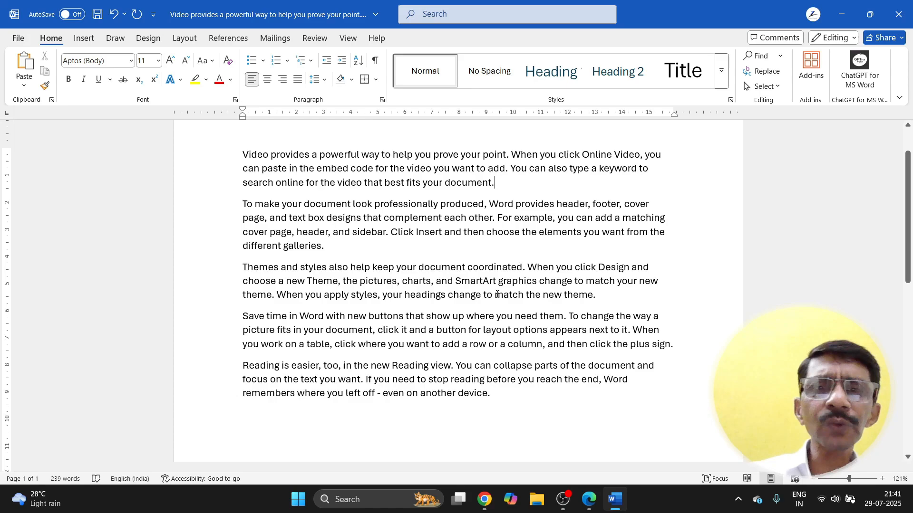
drag(242, 204, 326, 247)
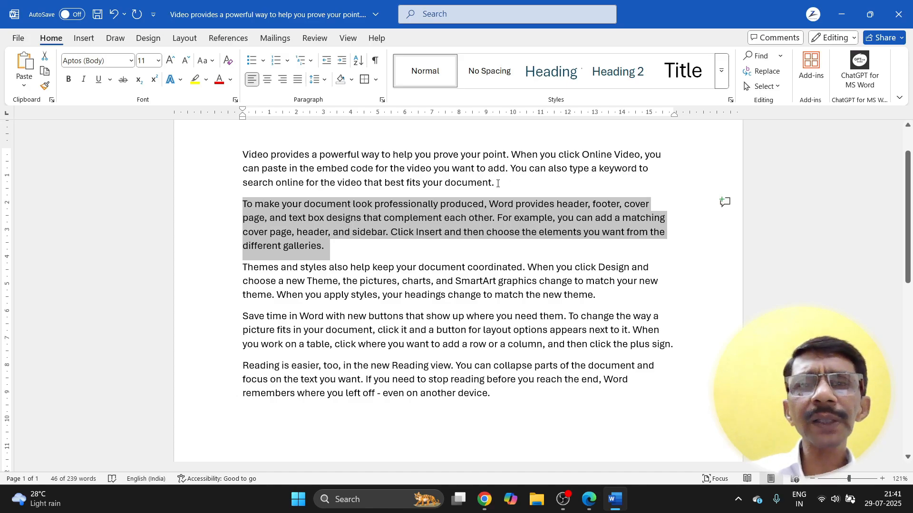
click(498, 186)
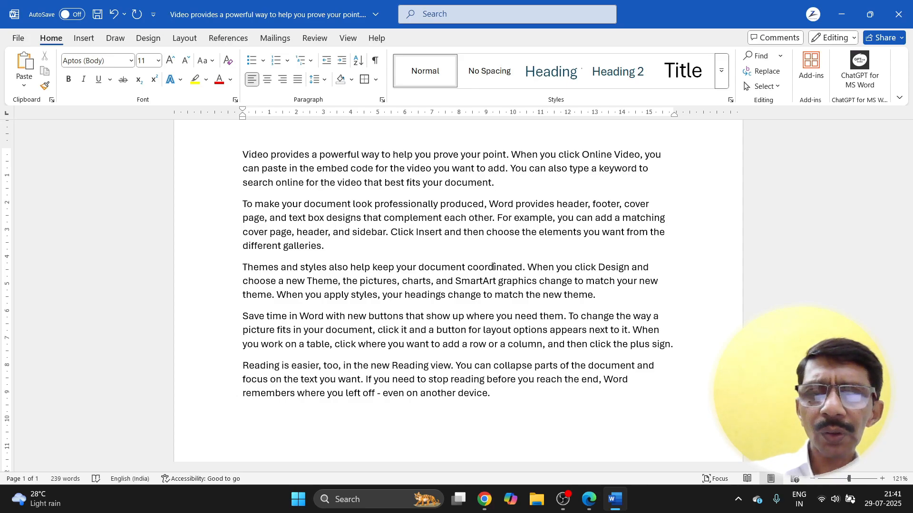
key(BackSpace)
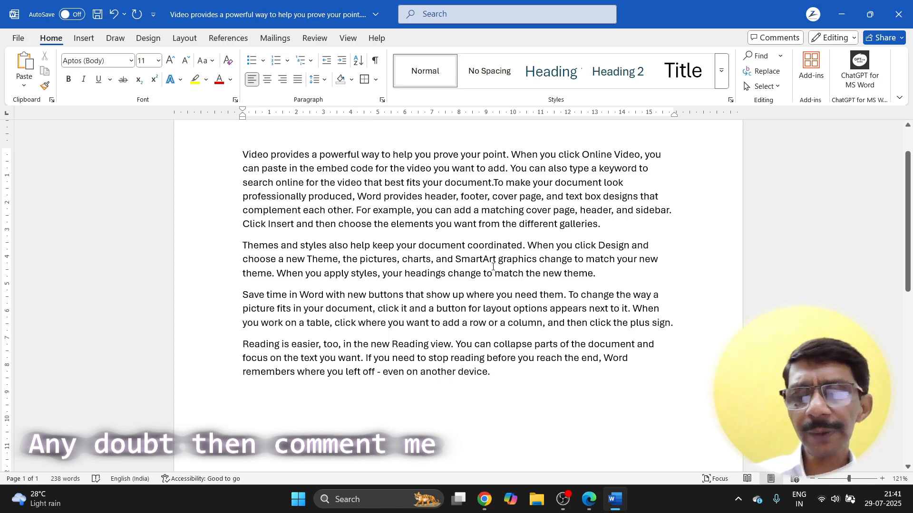
key(Return)
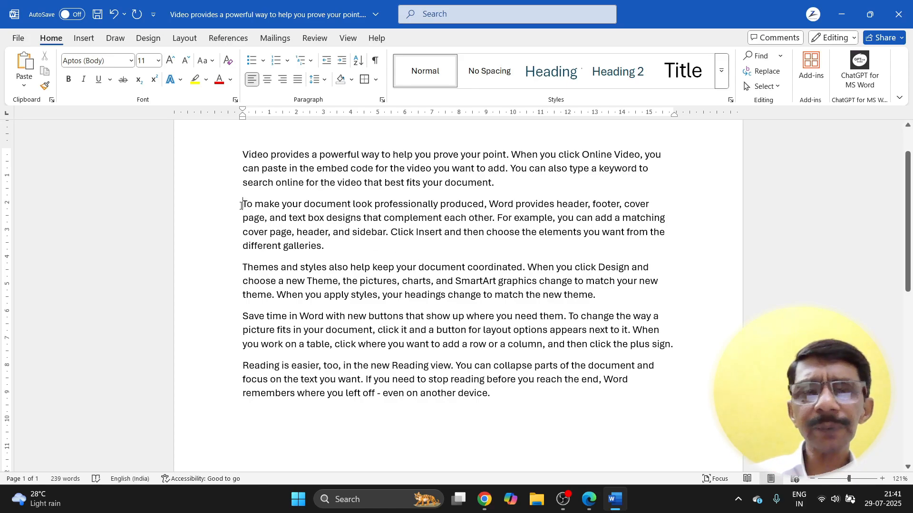
key(BackSpace)
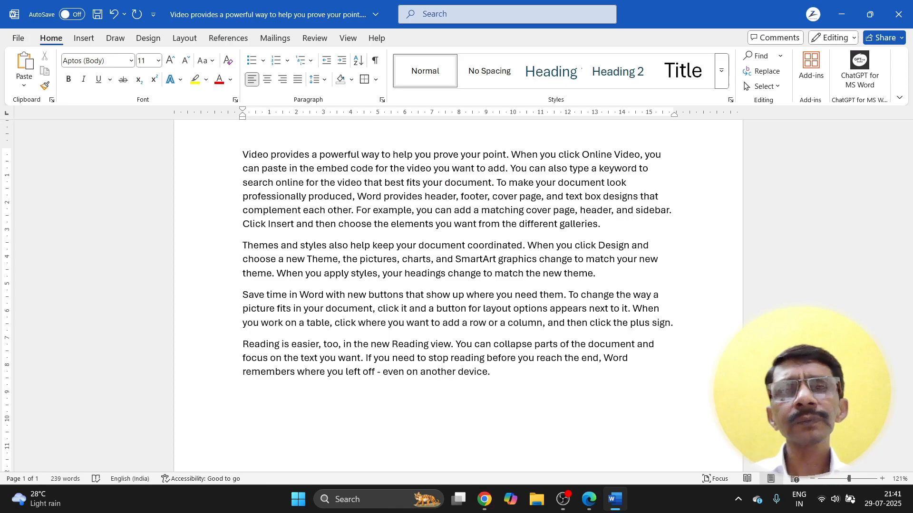
key(Return)
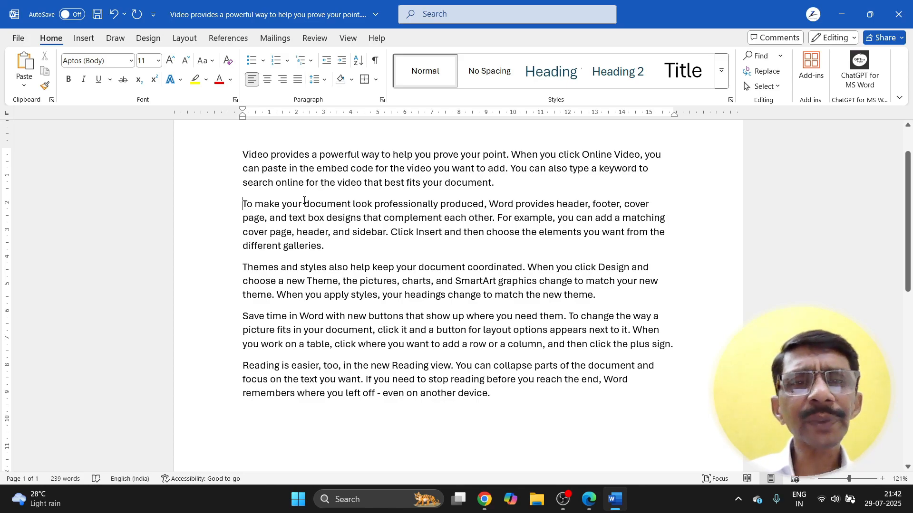
click(376, 204)
key(Return)
key(Return)
key(Return)
key(Return)
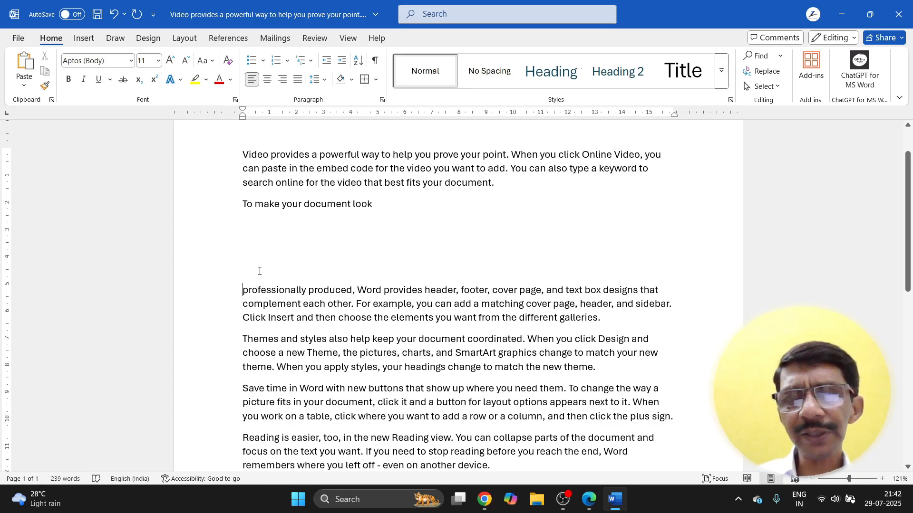
key(BackSpace)
key(BackSpace)
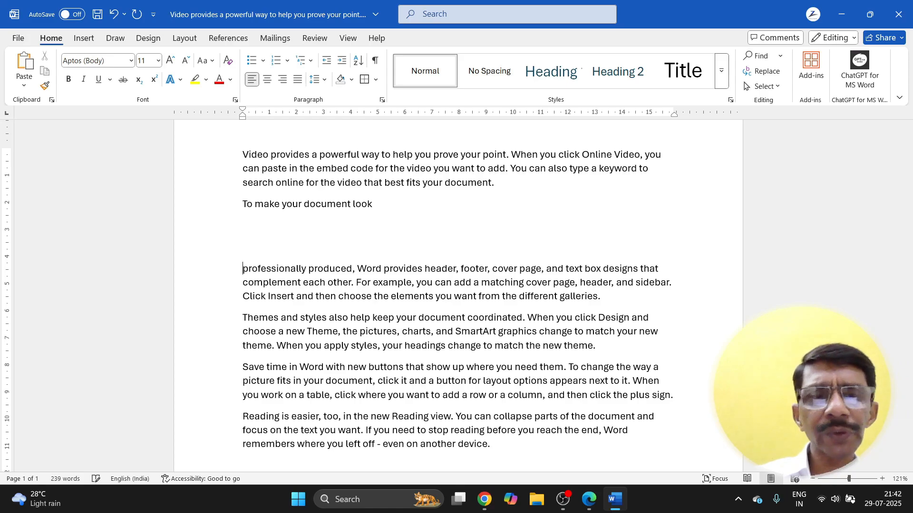
key(BackSpace)
key(BackSpace)
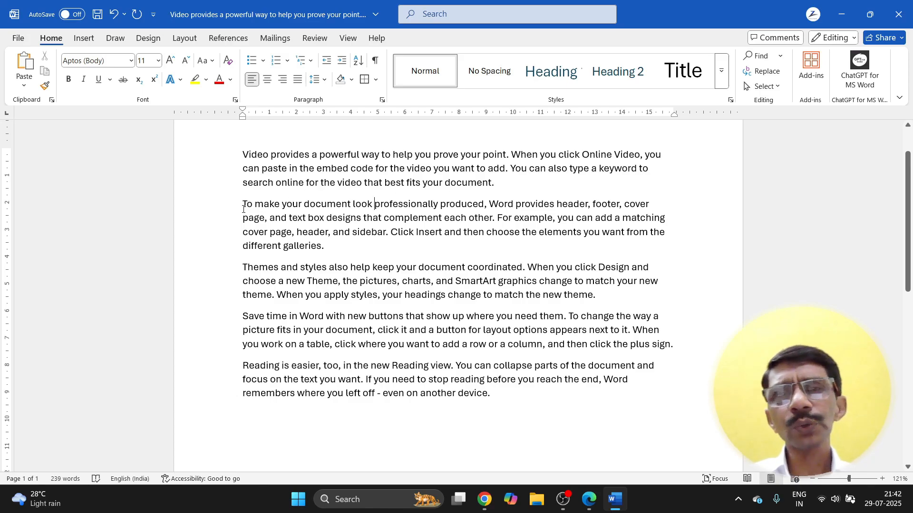
click(242, 155)
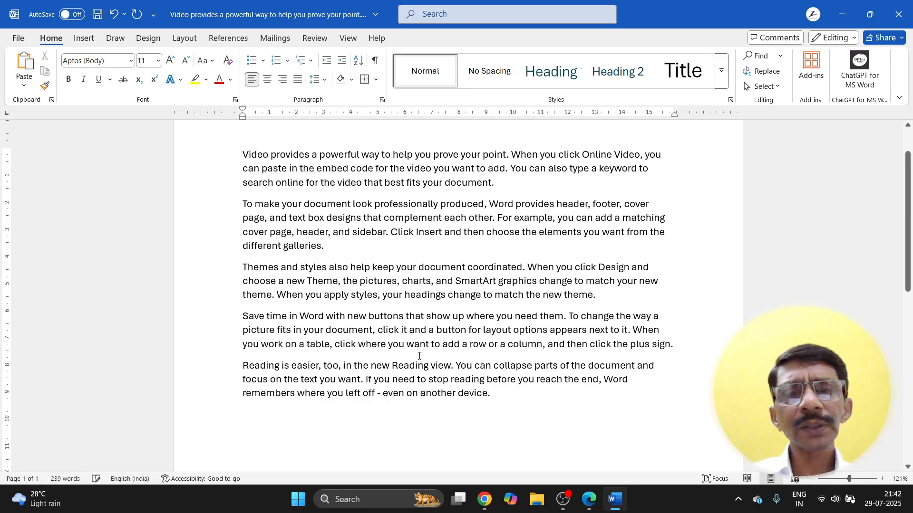
Step: Copy the paragraphs from 'and text box designs' to the end and paste them on a new line below
drag(498, 395, 243, 150)
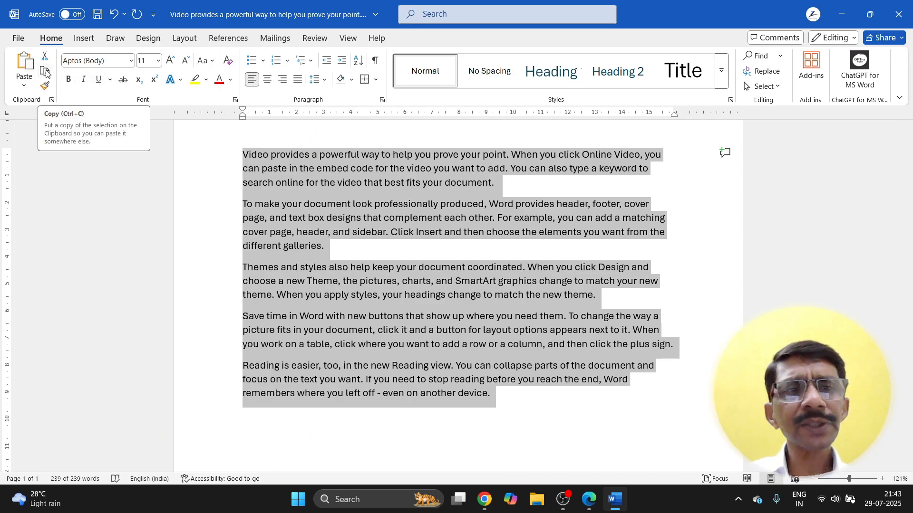
right_click(293, 195)
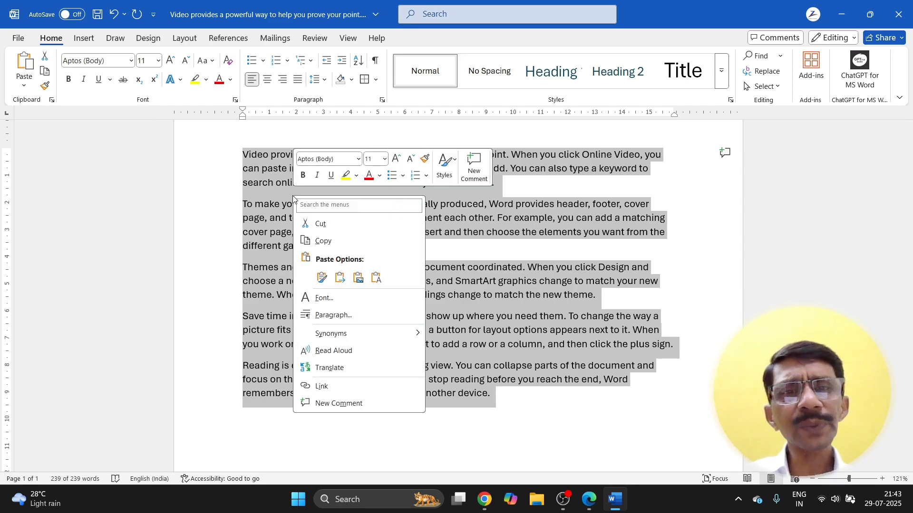
click(314, 242)
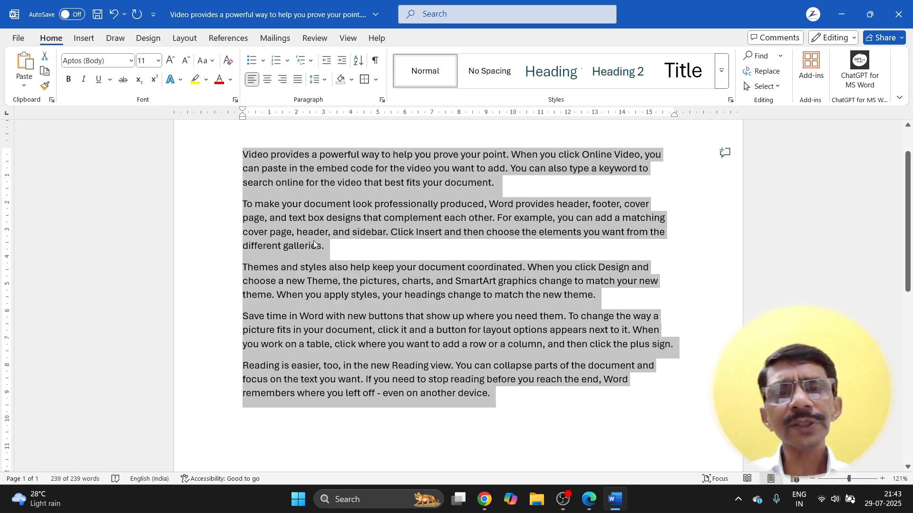
click(496, 400)
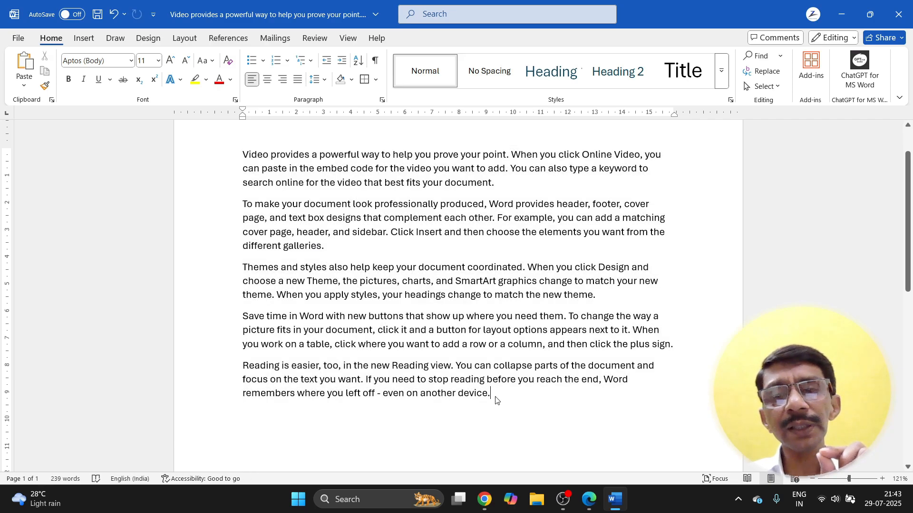
key(Return)
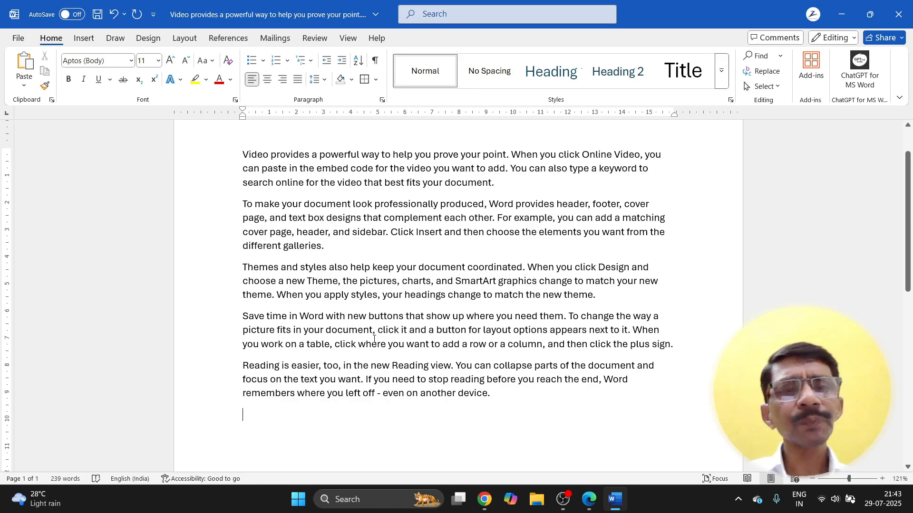
click(26, 65)
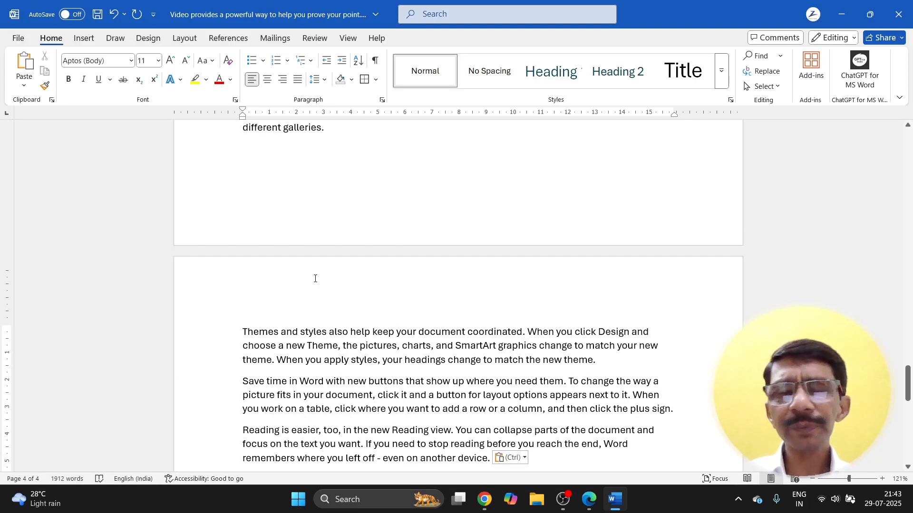
Step: Select everything from the document start through 'different galleries.' on page 2 using Ctrl+Shift+Home
scroll(315, 279, down, 4)
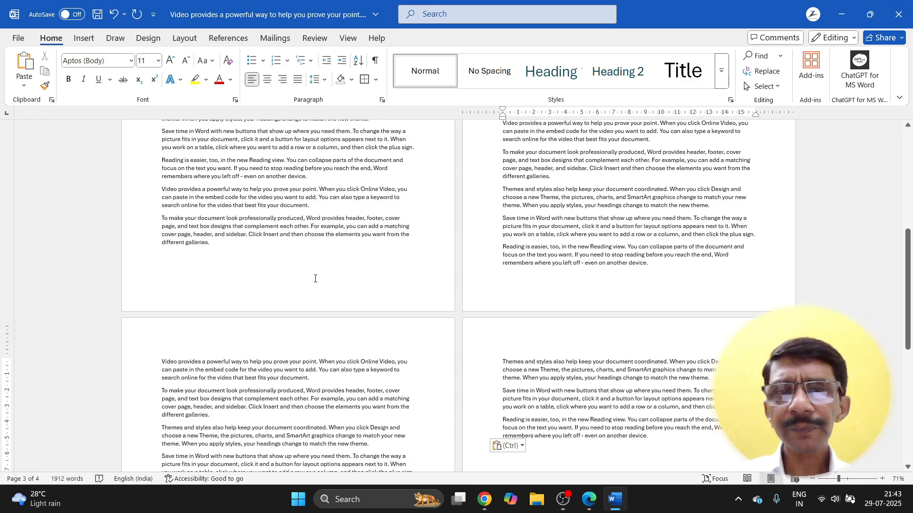
scroll(315, 279, down, 3)
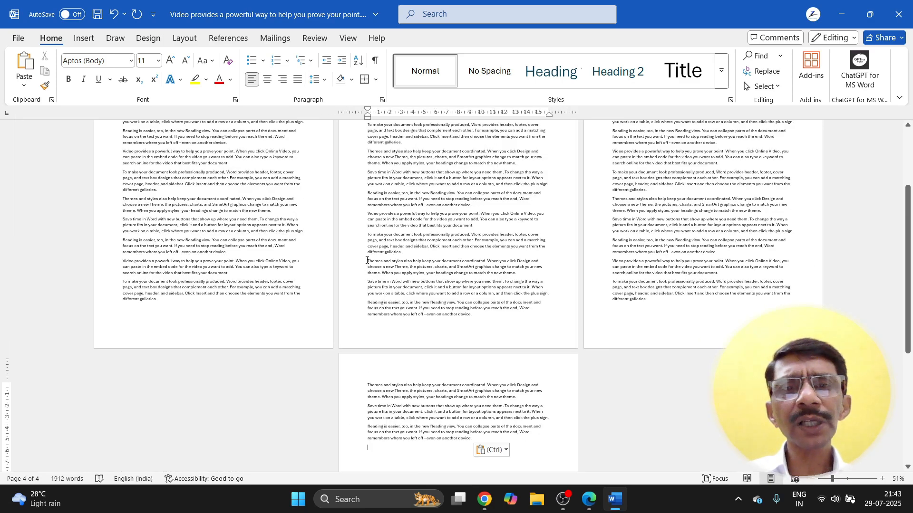
drag(367, 260, 457, 314)
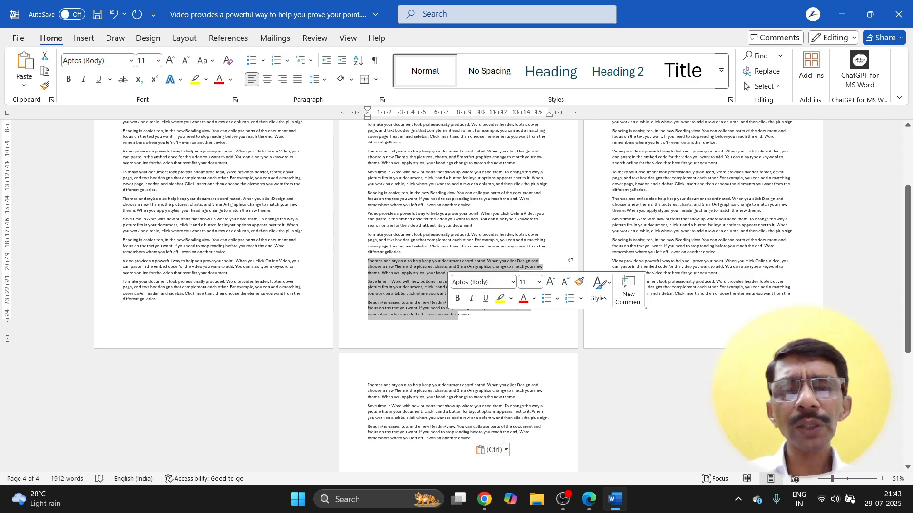
click(405, 270)
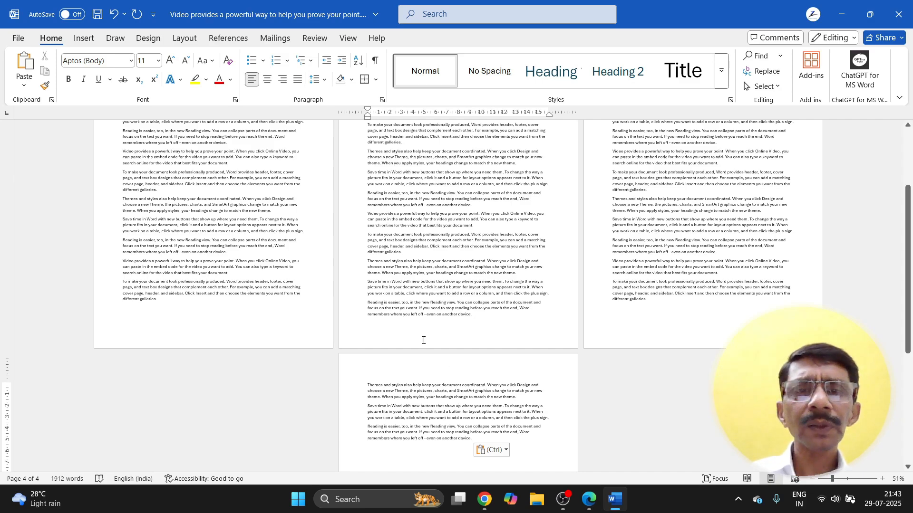
click(367, 262)
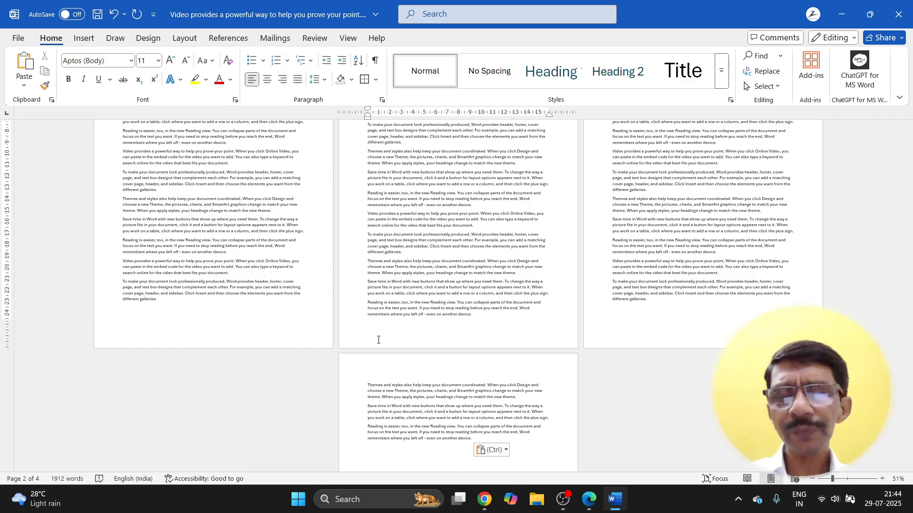
key(ctrl+shift+End)
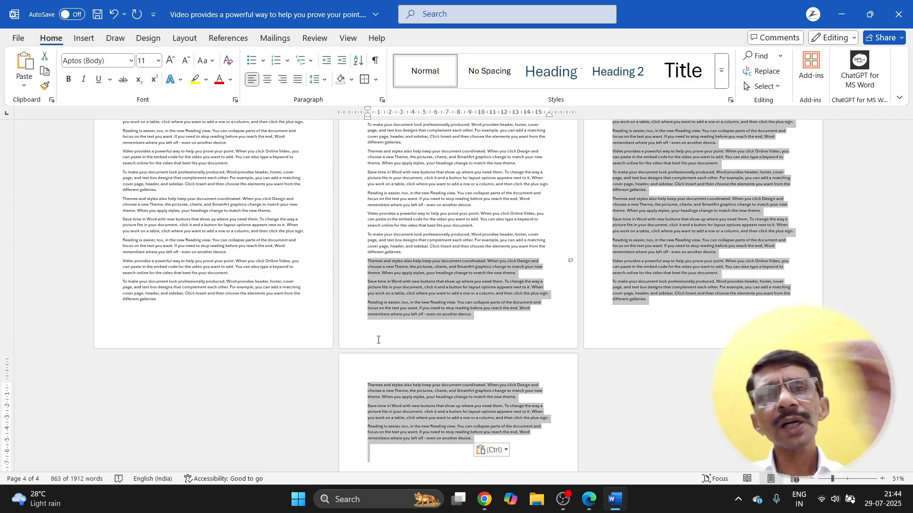
click(408, 254)
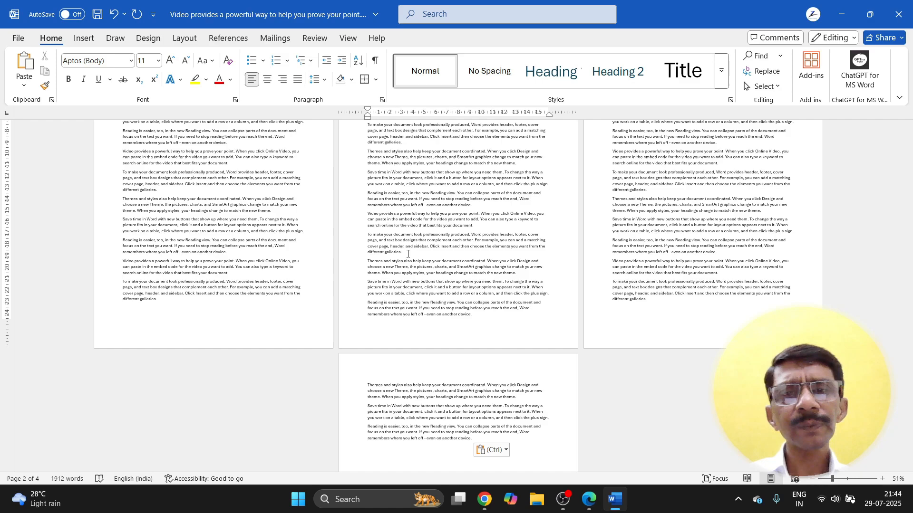
key(ctrl+shift+Home)
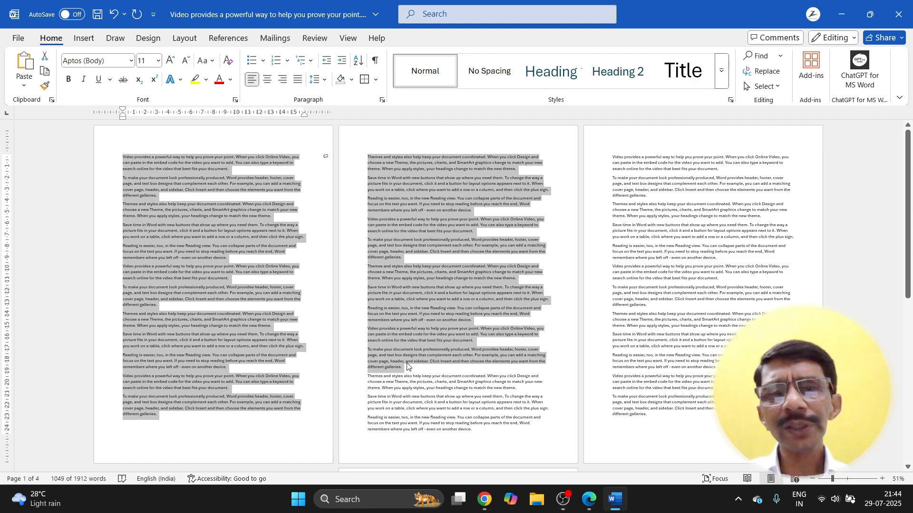
Step: Colour the selected text red, trying larger and smaller sizes before returning it to 11 pt
click(219, 80)
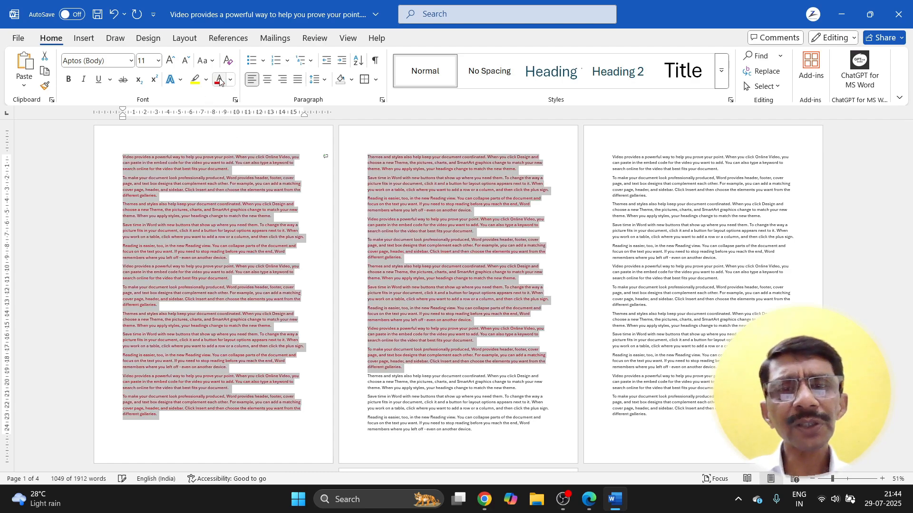
click(170, 61)
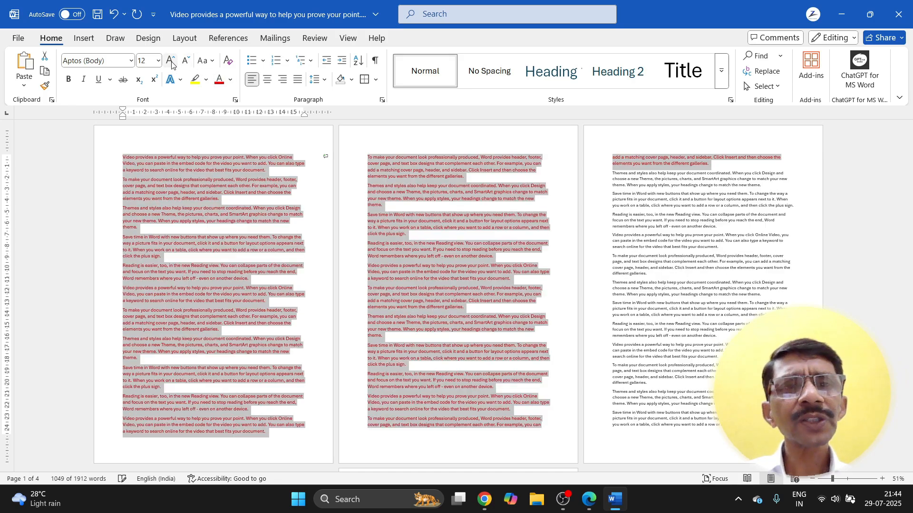
click(171, 60)
click(171, 61)
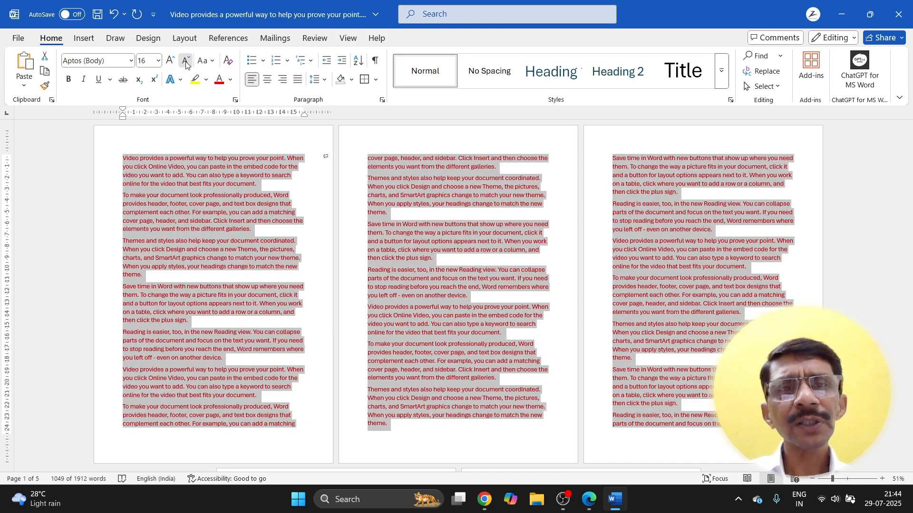
click(186, 61)
click(185, 60)
click(186, 60)
click(186, 61)
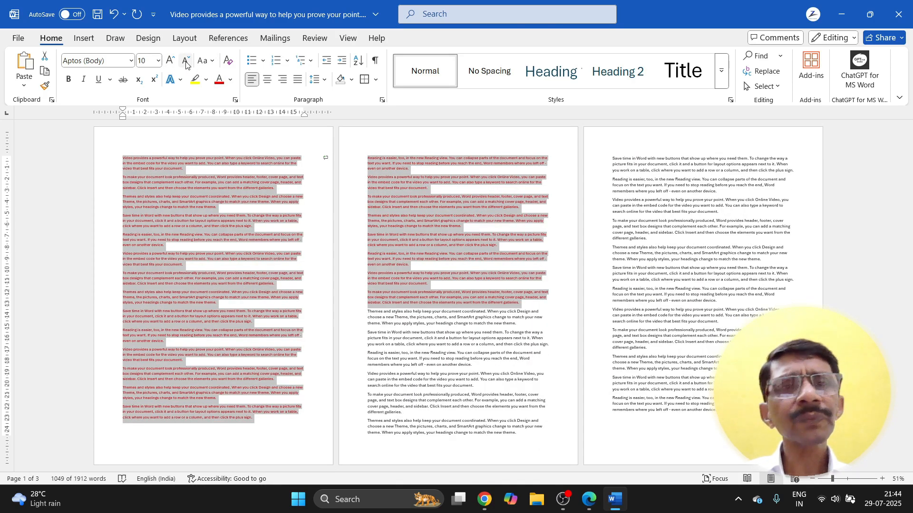
click(170, 62)
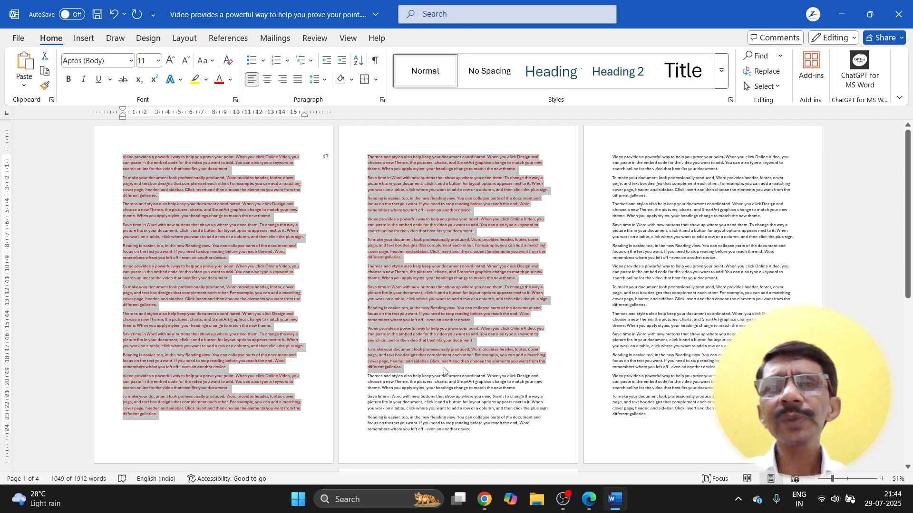
Step: Deselect the red text and move between the document's start and end to review it
click(405, 369)
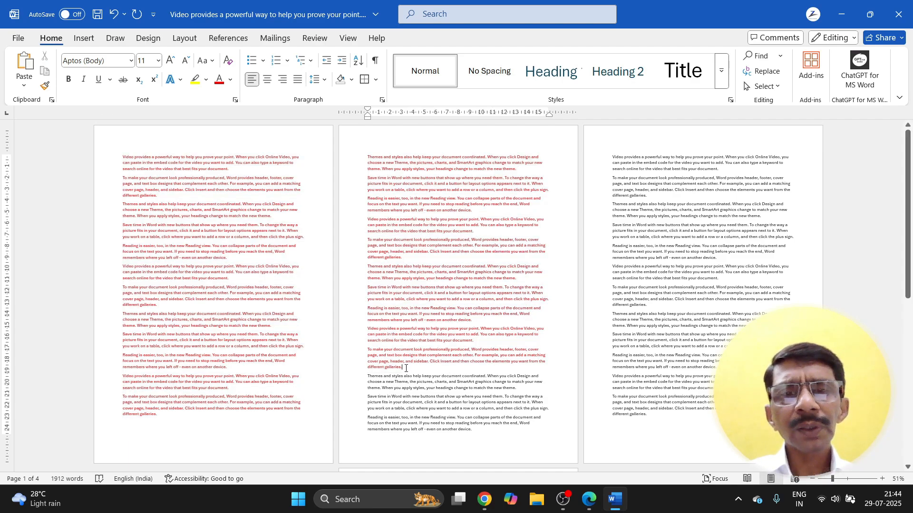
click(122, 158)
scroll(531, 351, down, 5)
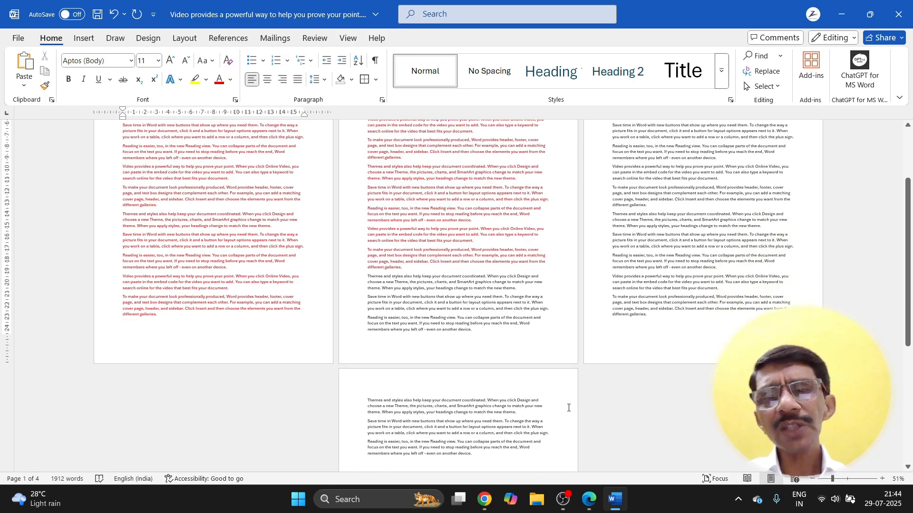
click(473, 387)
scroll(471, 392, up, 5)
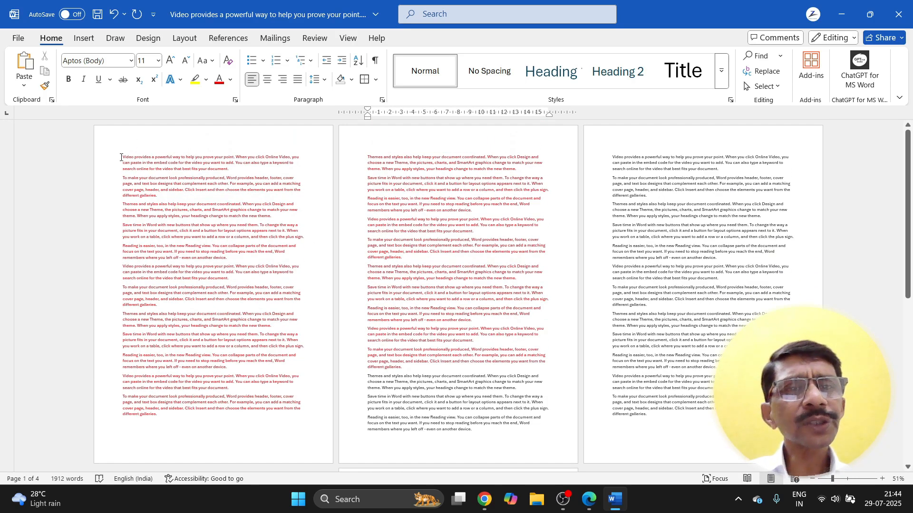
click(122, 157)
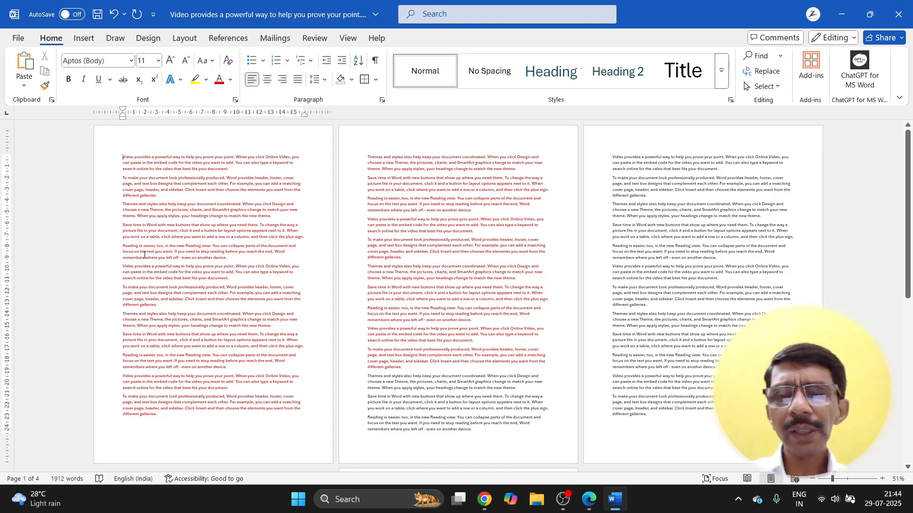
key(ctrl+End)
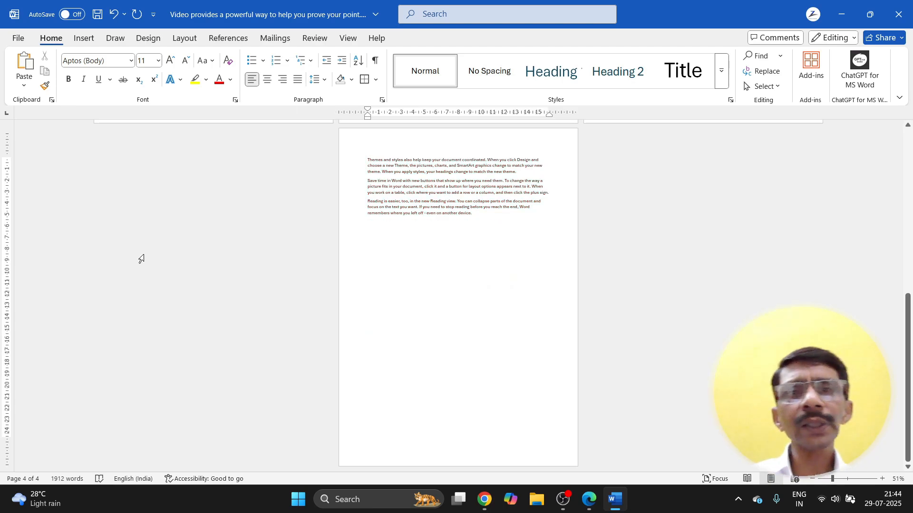
key(ctrl+Home)
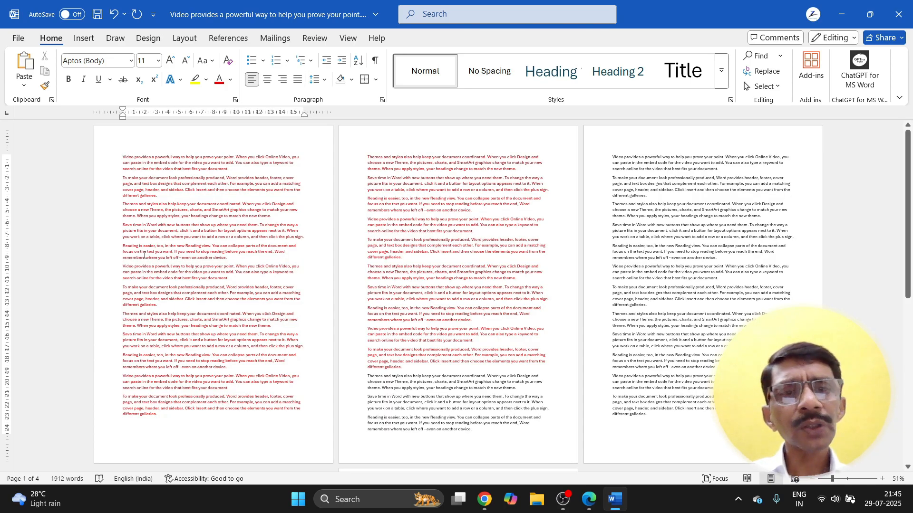
ctrl+scroll(144, 255, up, 9)
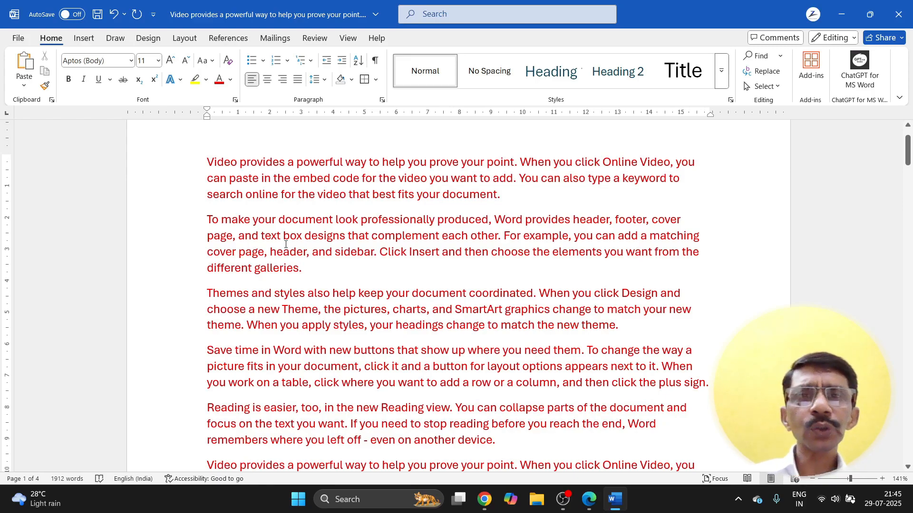
key(End)
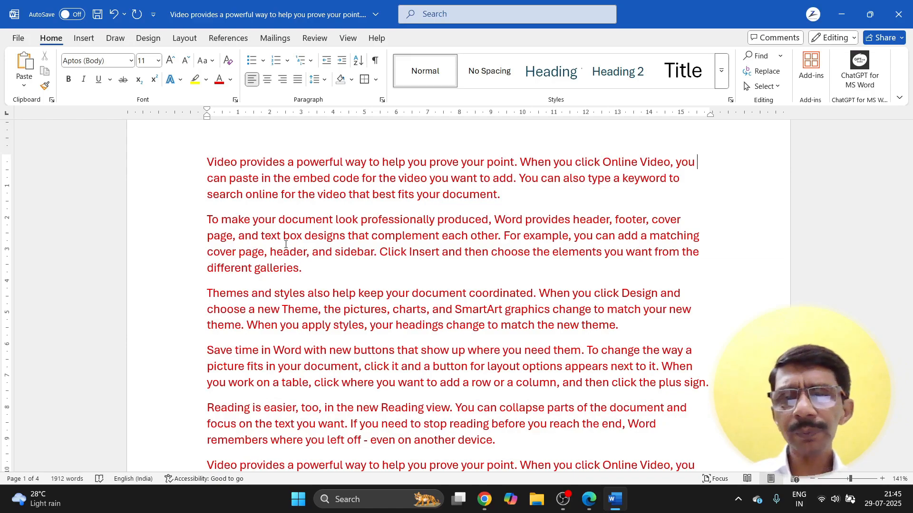